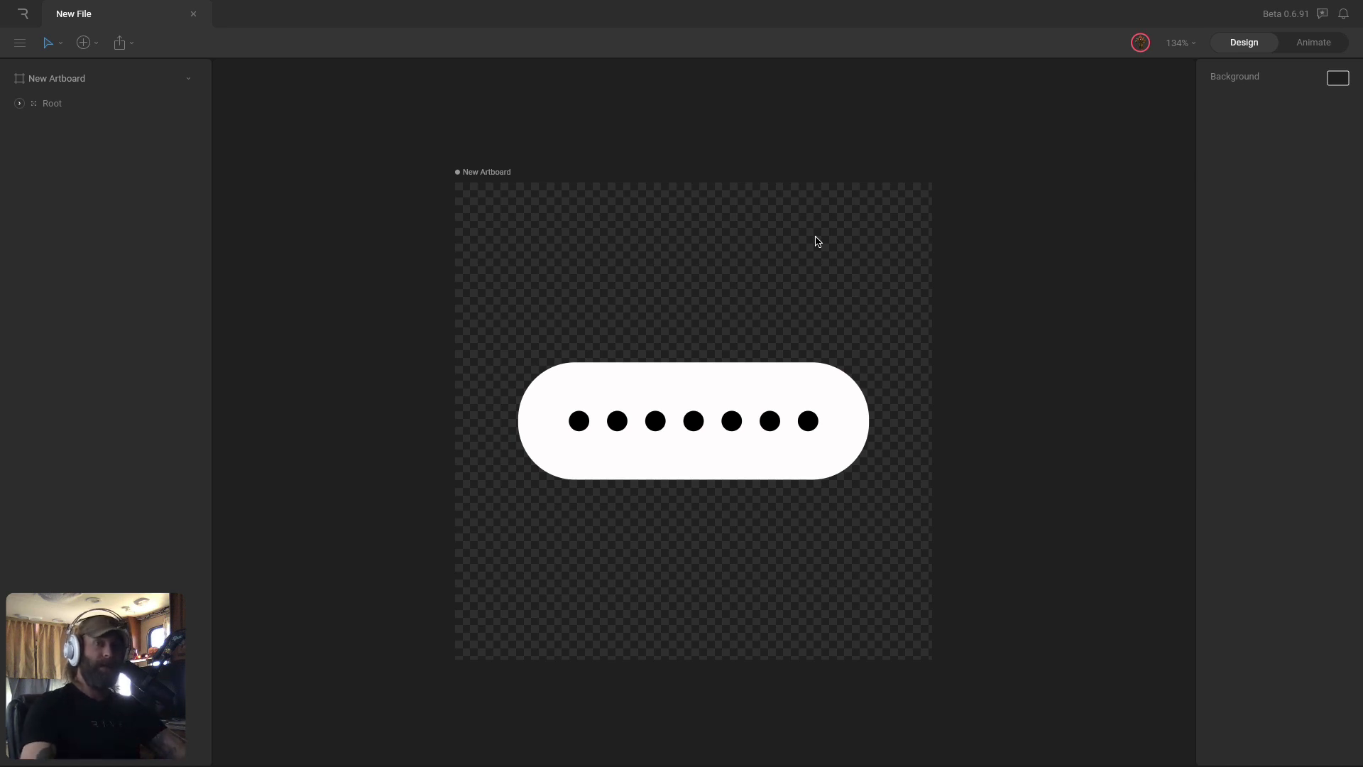
# Expand Root, try moving the Load more group up by about 16.5, and undo the move.
pyautogui.click(19, 104)
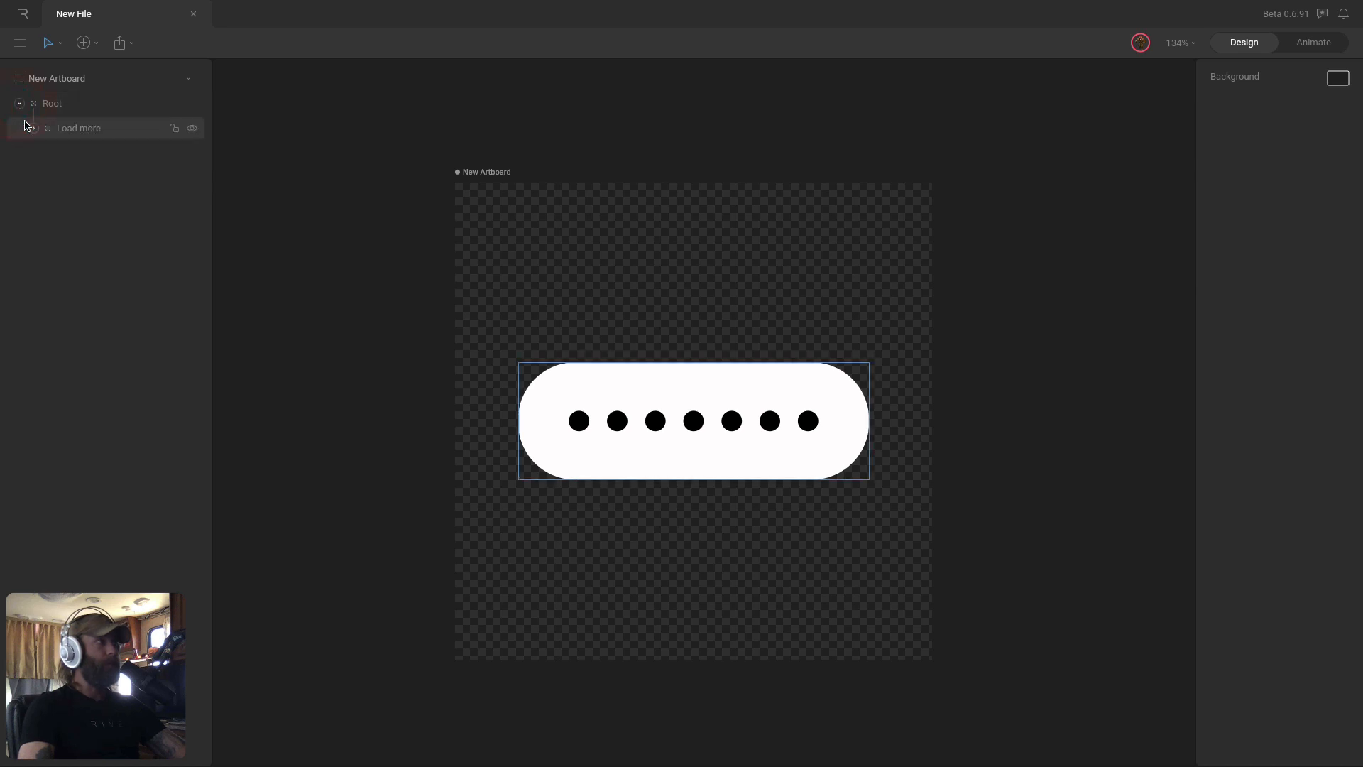
pyautogui.click(68, 132)
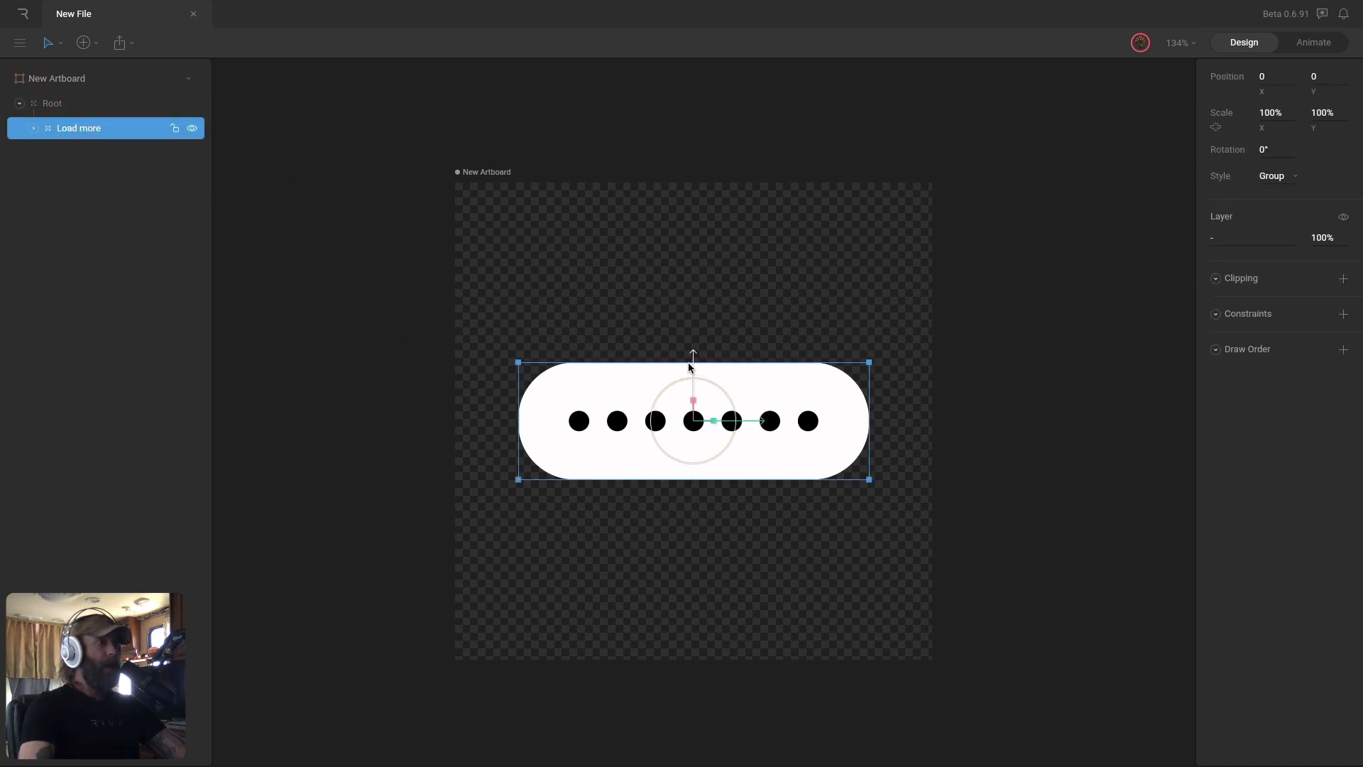
pyautogui.moveTo(690, 366); pyautogui.dragTo(718, 348)
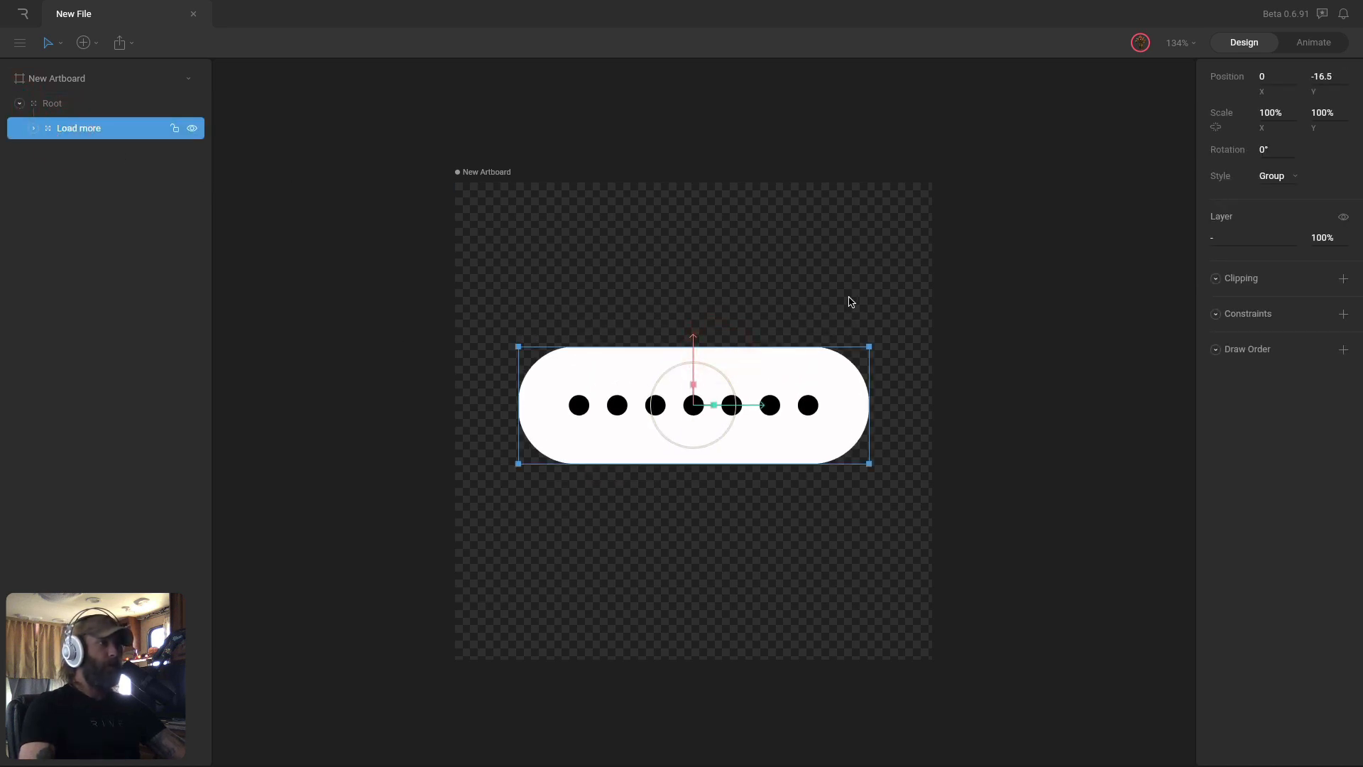
pyautogui.hotkey('ctrl', 'z')
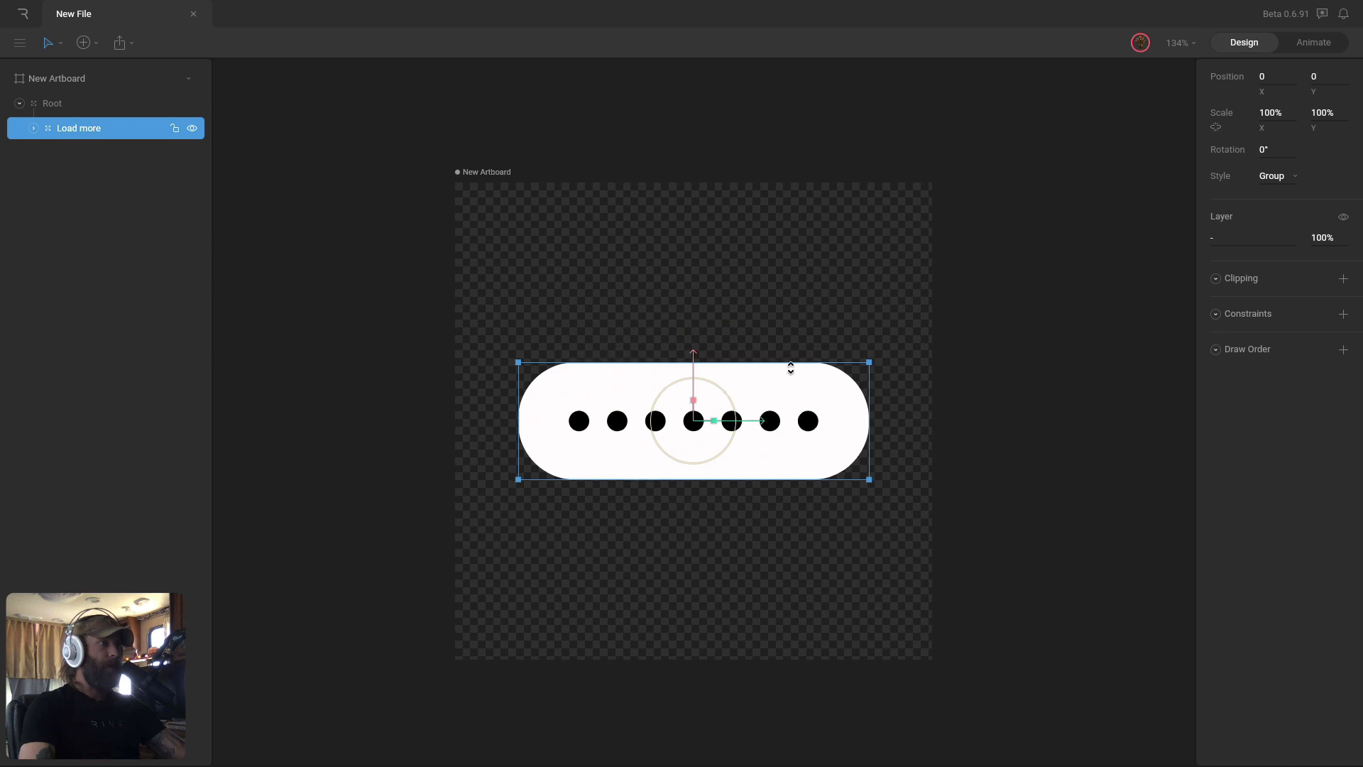
# Expand the Load more group and inspect each of its dot ellipses and the Button Background.
pyautogui.click(31, 129)
pyautogui.click(97, 178)
pyautogui.click(97, 202)
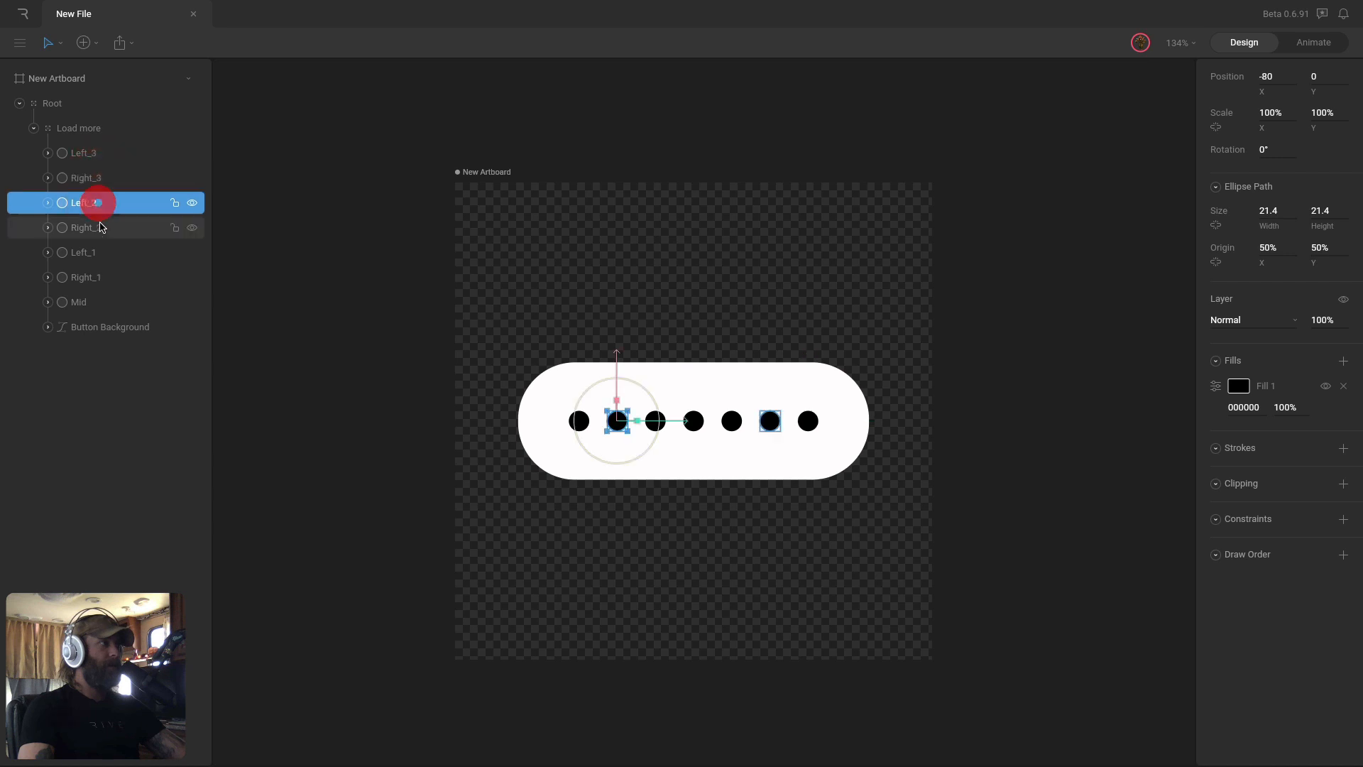
pyautogui.click(99, 227)
pyautogui.click(96, 252)
pyautogui.click(93, 277)
pyautogui.click(91, 301)
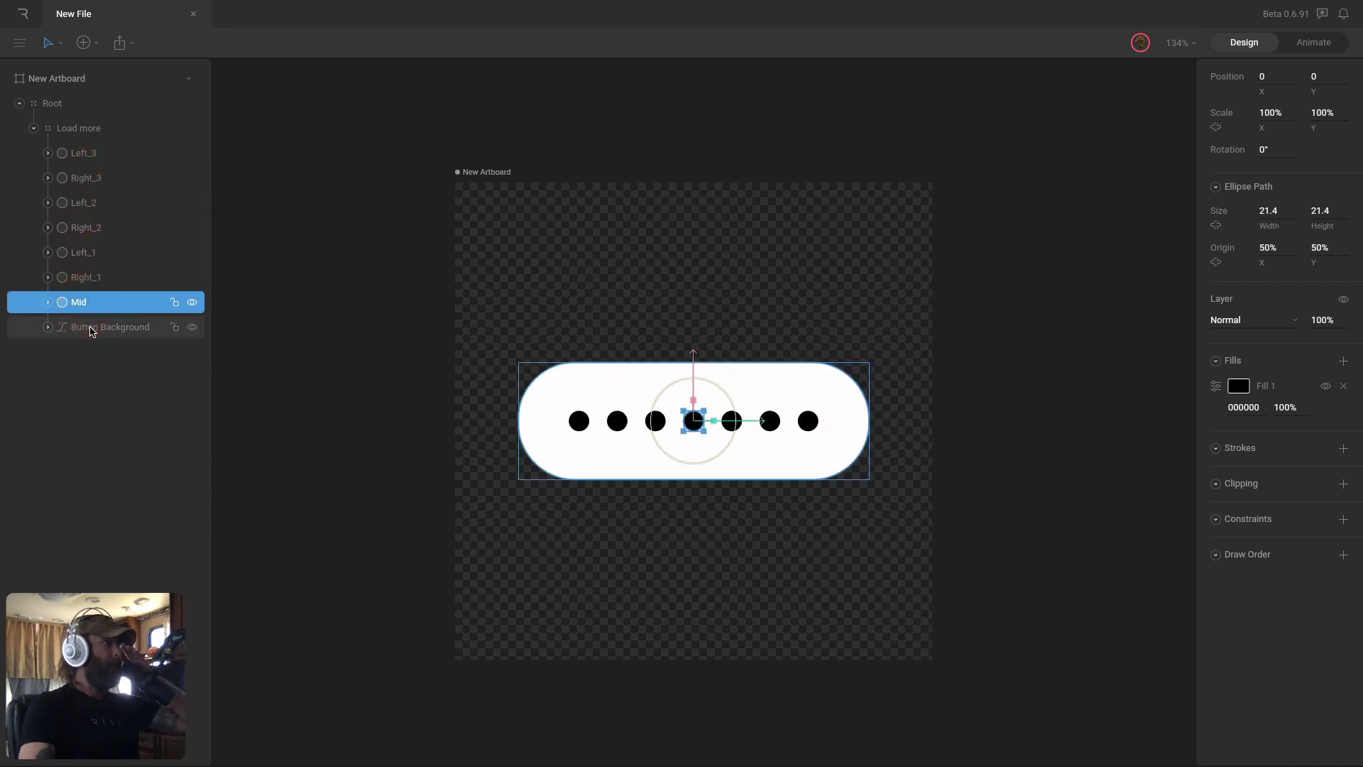
pyautogui.click(91, 330)
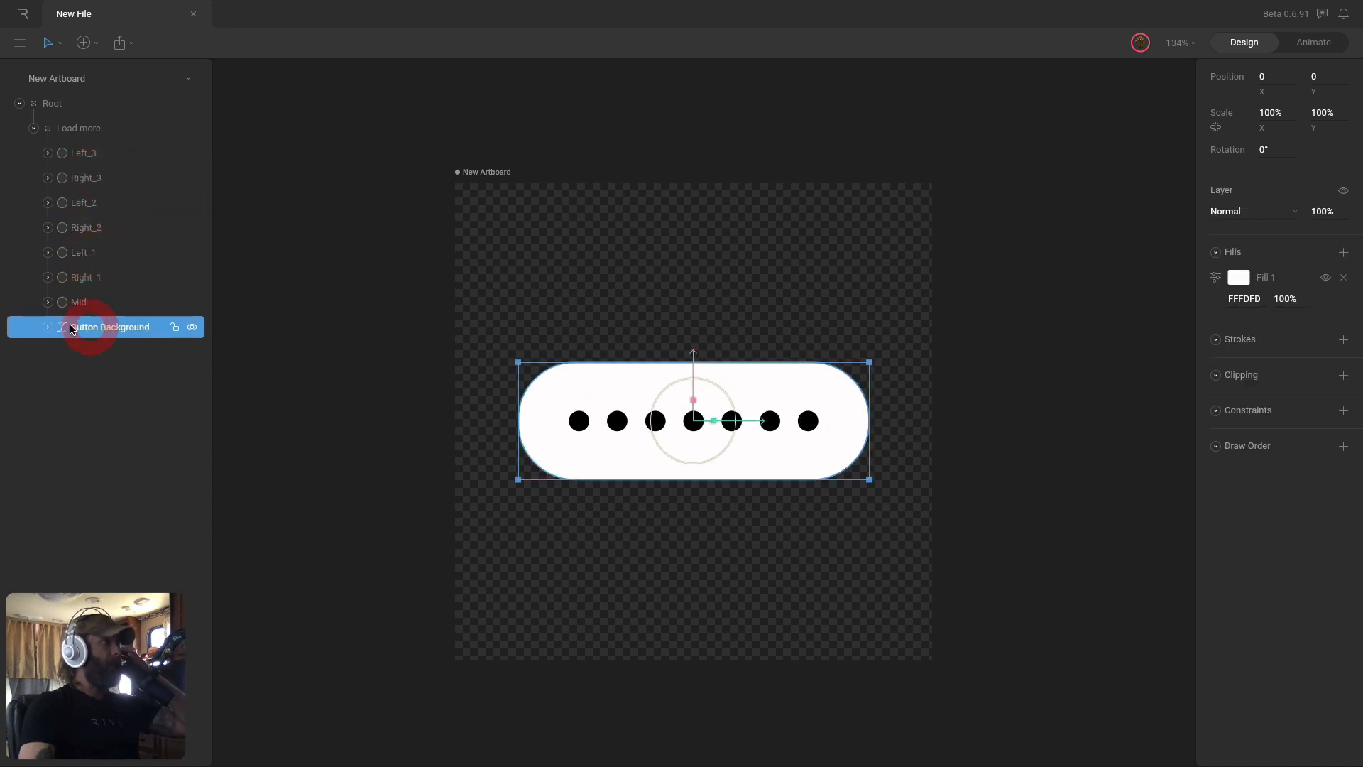
pyautogui.click(104, 302)
pyautogui.click(97, 252)
pyautogui.click(92, 227)
pyautogui.click(91, 202)
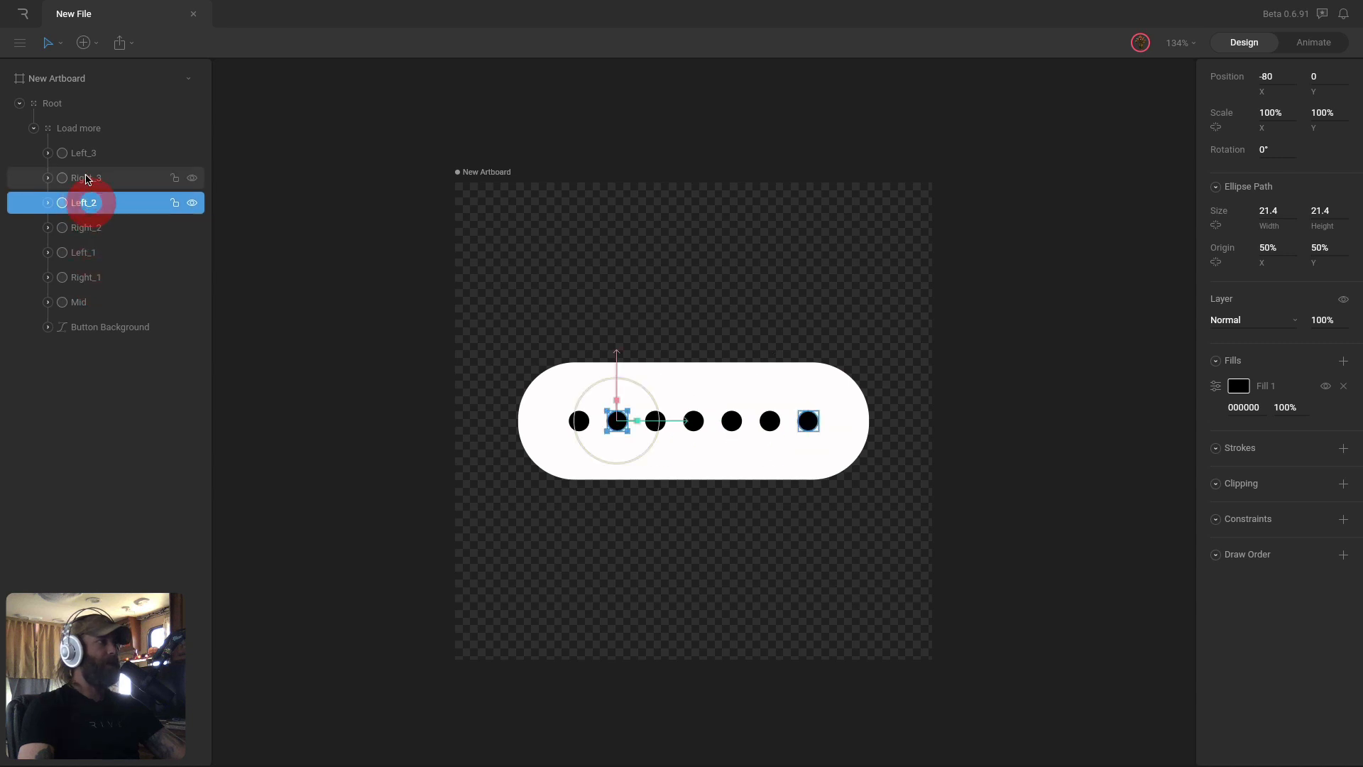
pyautogui.click(86, 179)
pyautogui.click(83, 155)
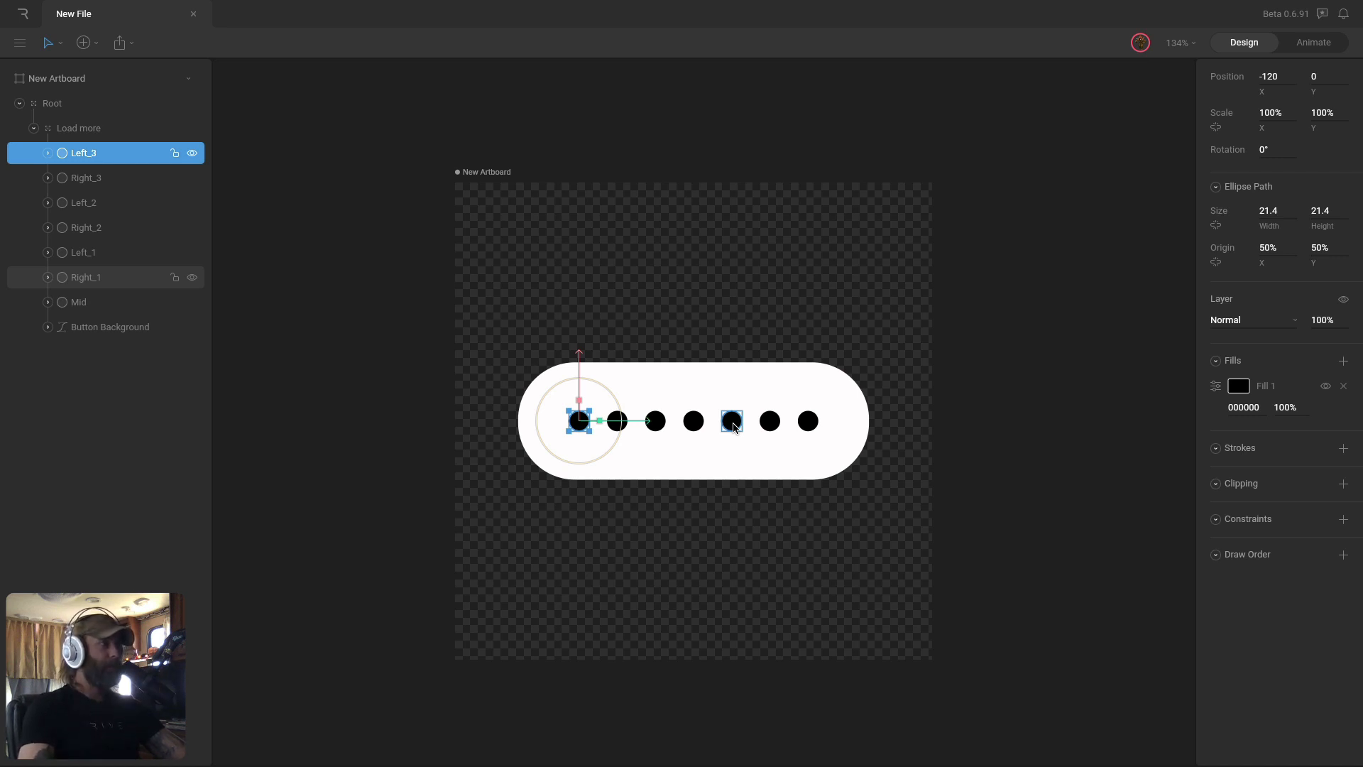
pyautogui.click(738, 292)
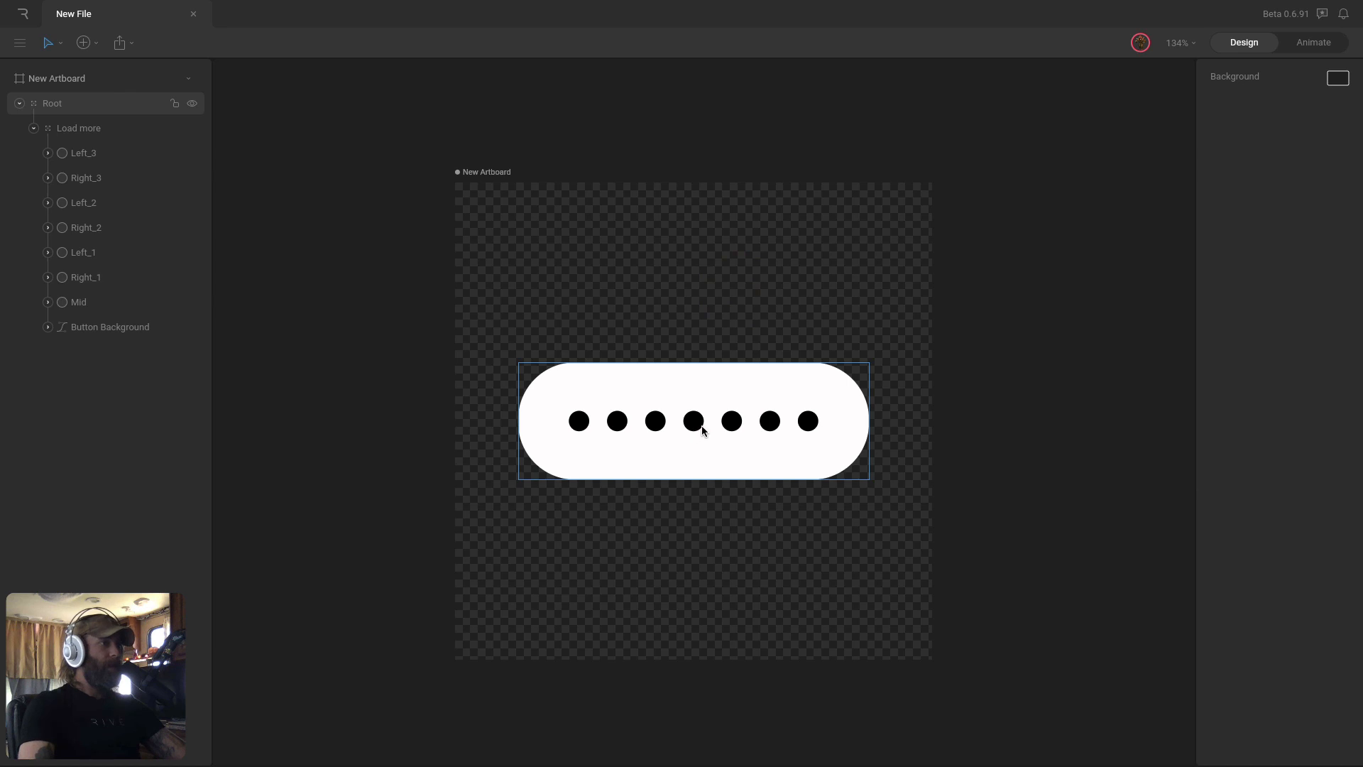
# Draw a trial circle about 40 wide, move it to position 250, 250, and delete it.
pyautogui.press('o')
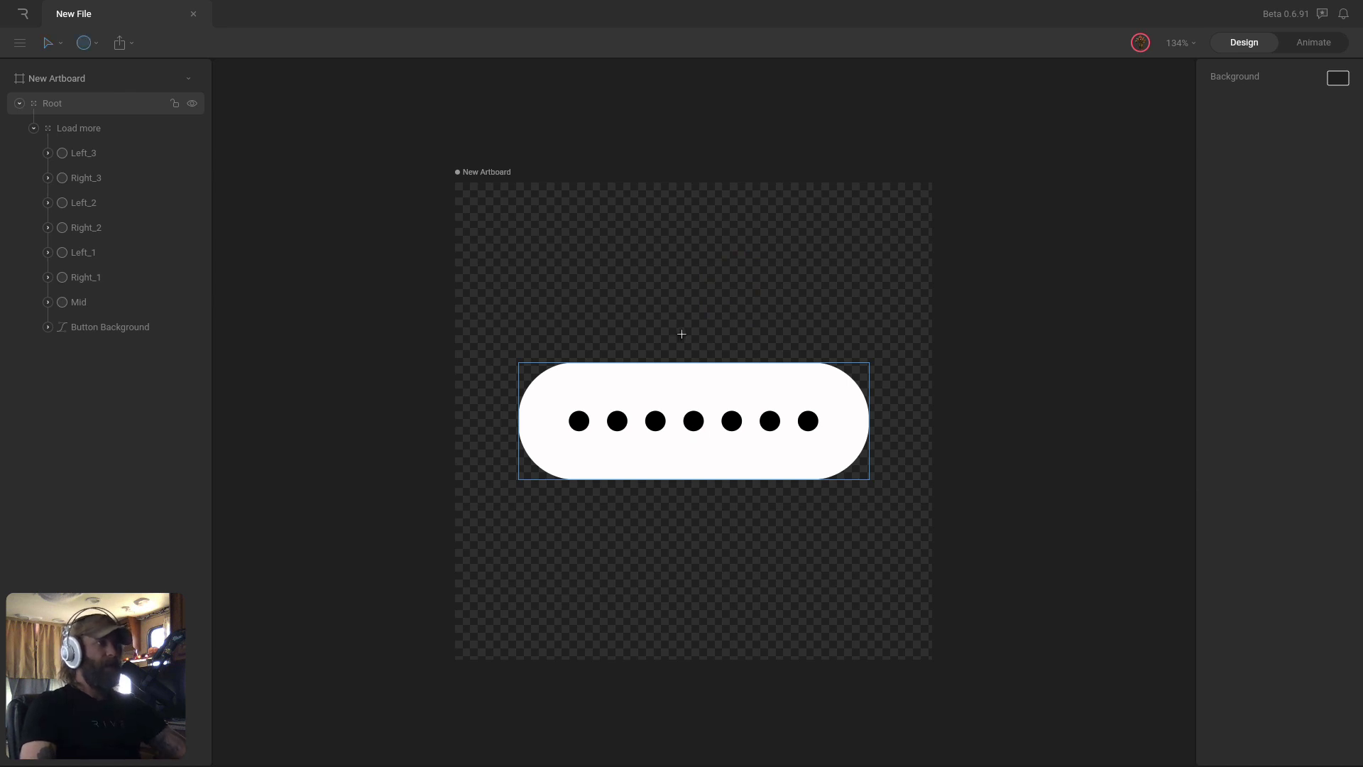
pyautogui.moveTo(682, 313)
pyautogui.mouseDown()
pyautogui.moveTo(719, 352)
pyautogui.moveTo(704, 351)
pyautogui.moveTo(705, 332)
pyautogui.mouseUp()
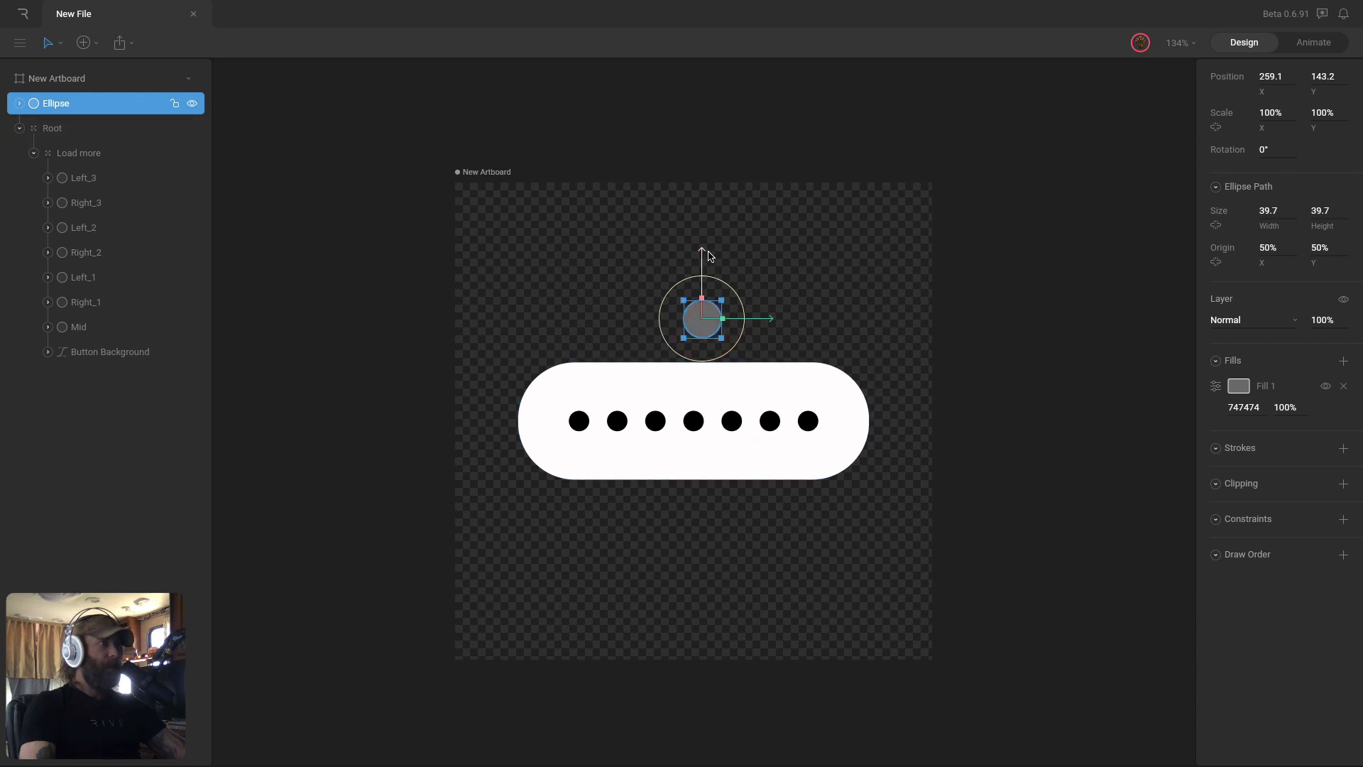
pyautogui.moveTo(709, 255); pyautogui.dragTo(707, 358)
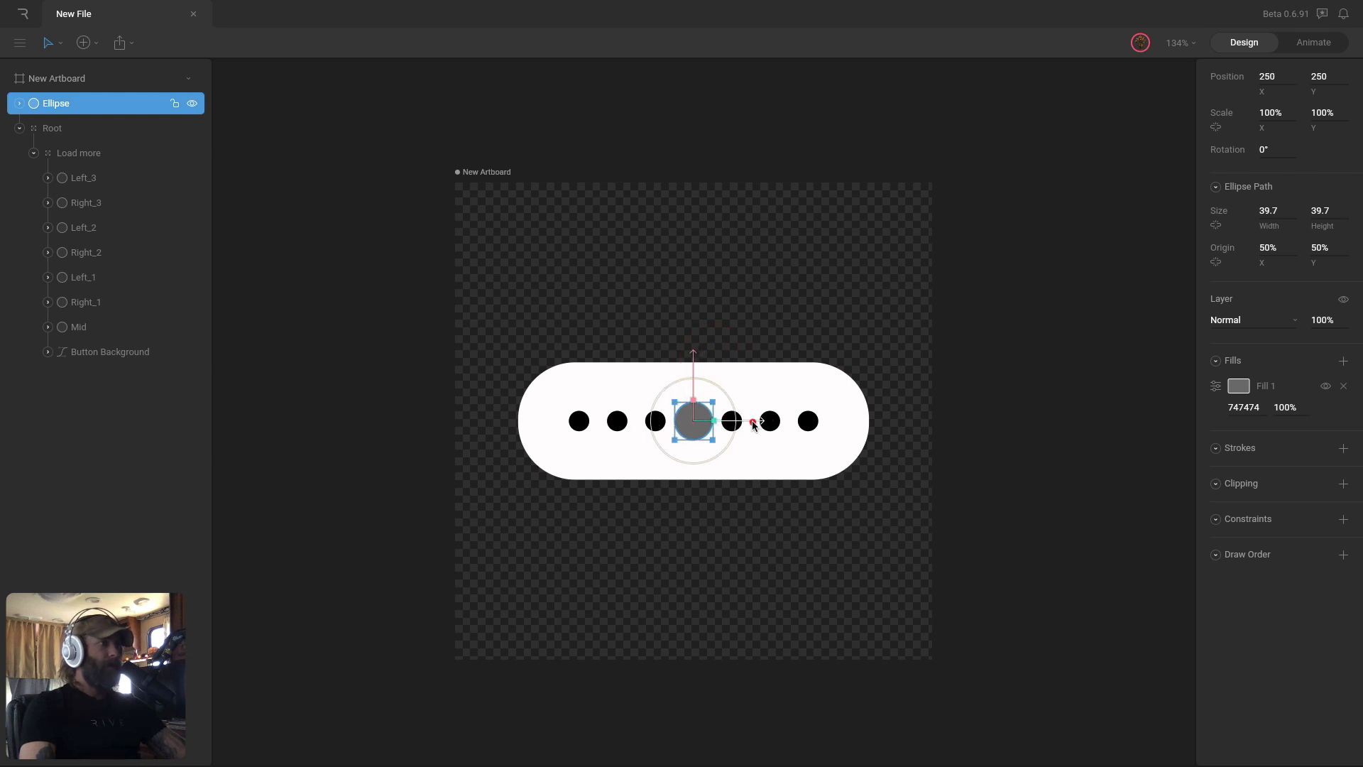
pyautogui.press('Delete')
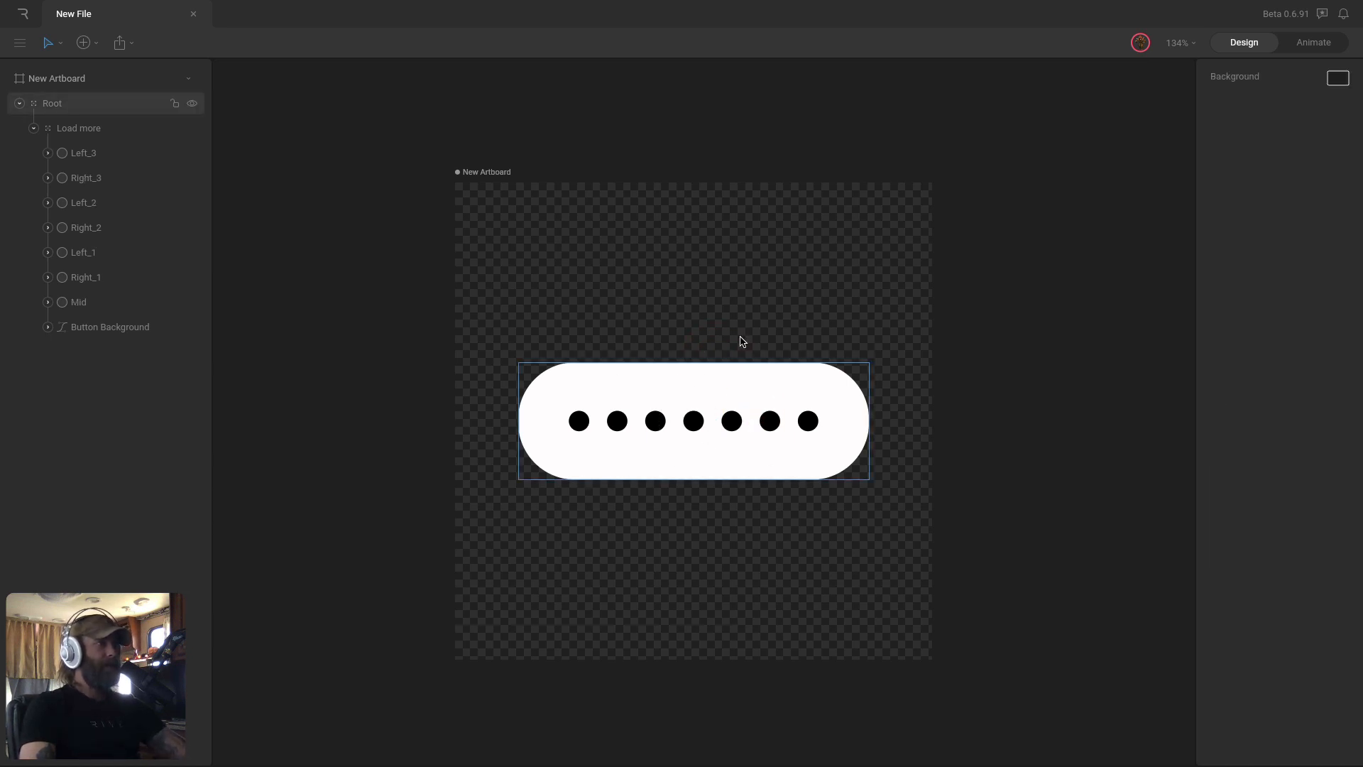
# Try taking the Load more group out of Root, and put it back inside Root.
pyautogui.click(742, 377)
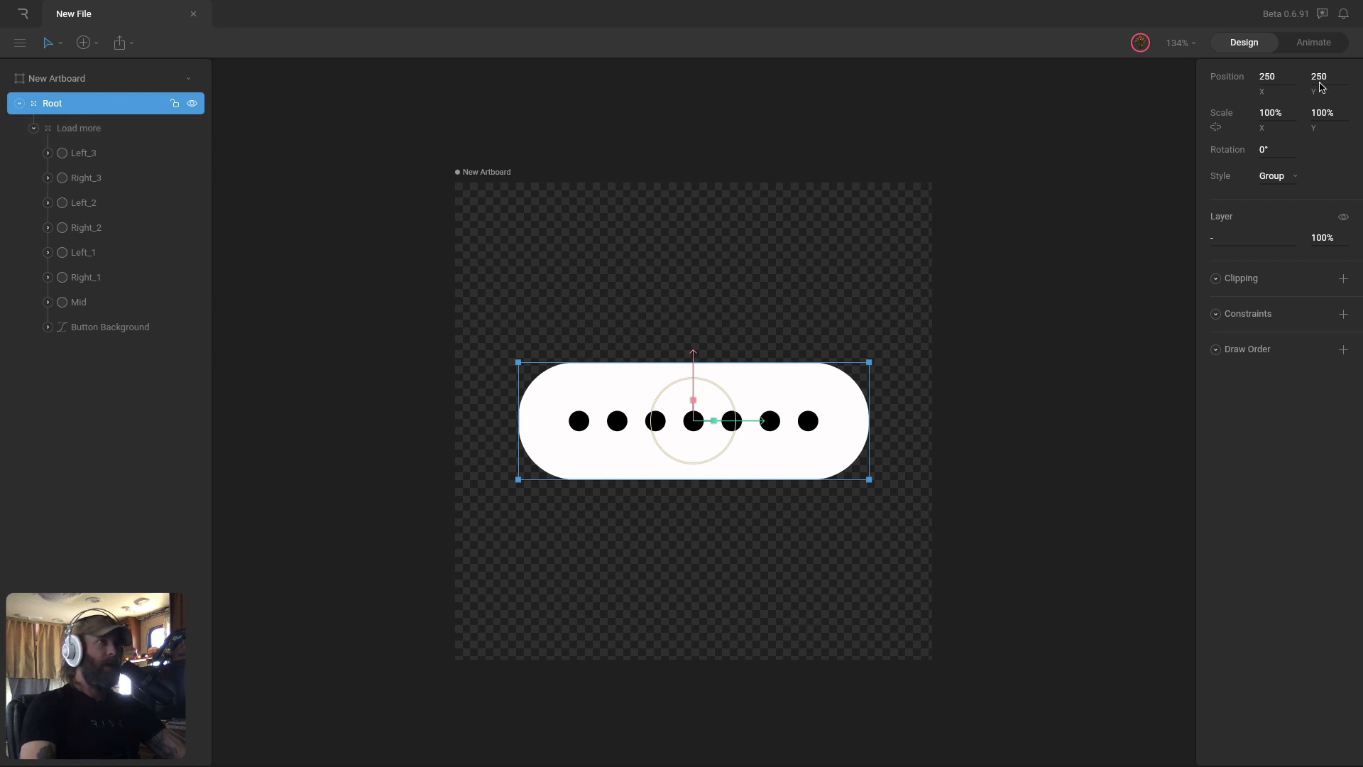
pyautogui.moveTo(61, 128)
pyautogui.mouseDown()
pyautogui.moveTo(78, 91)
pyautogui.moveTo(82, 115)
pyautogui.mouseUp()
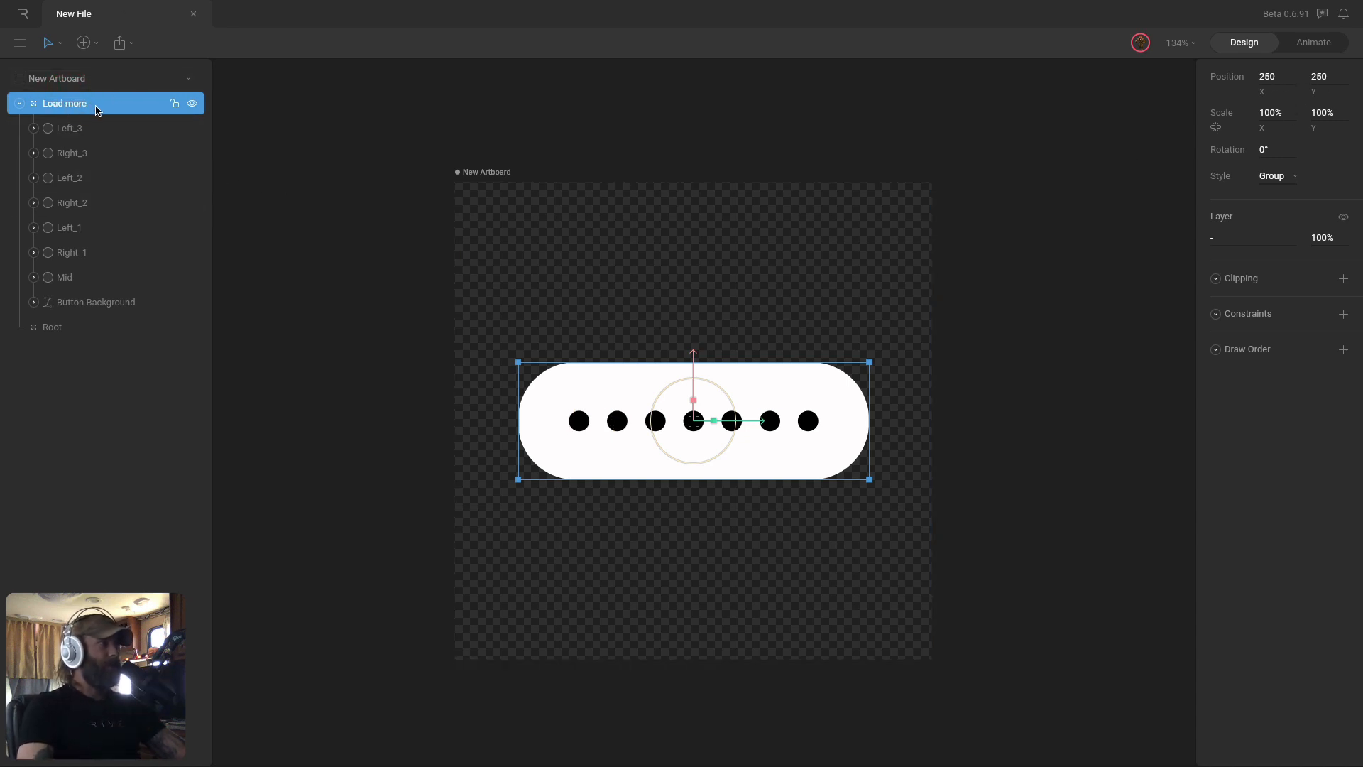
pyautogui.moveTo(95, 105); pyautogui.dragTo(91, 325)
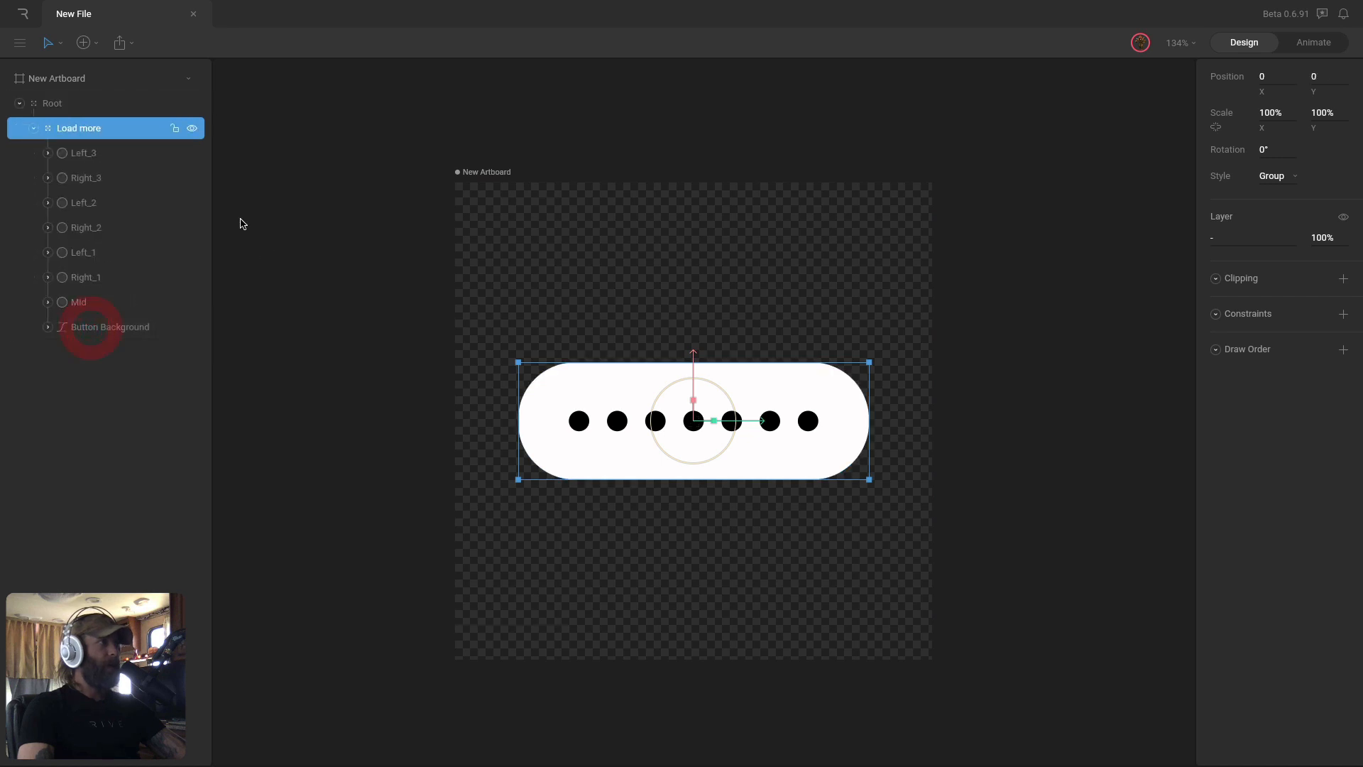
pyautogui.click(109, 159)
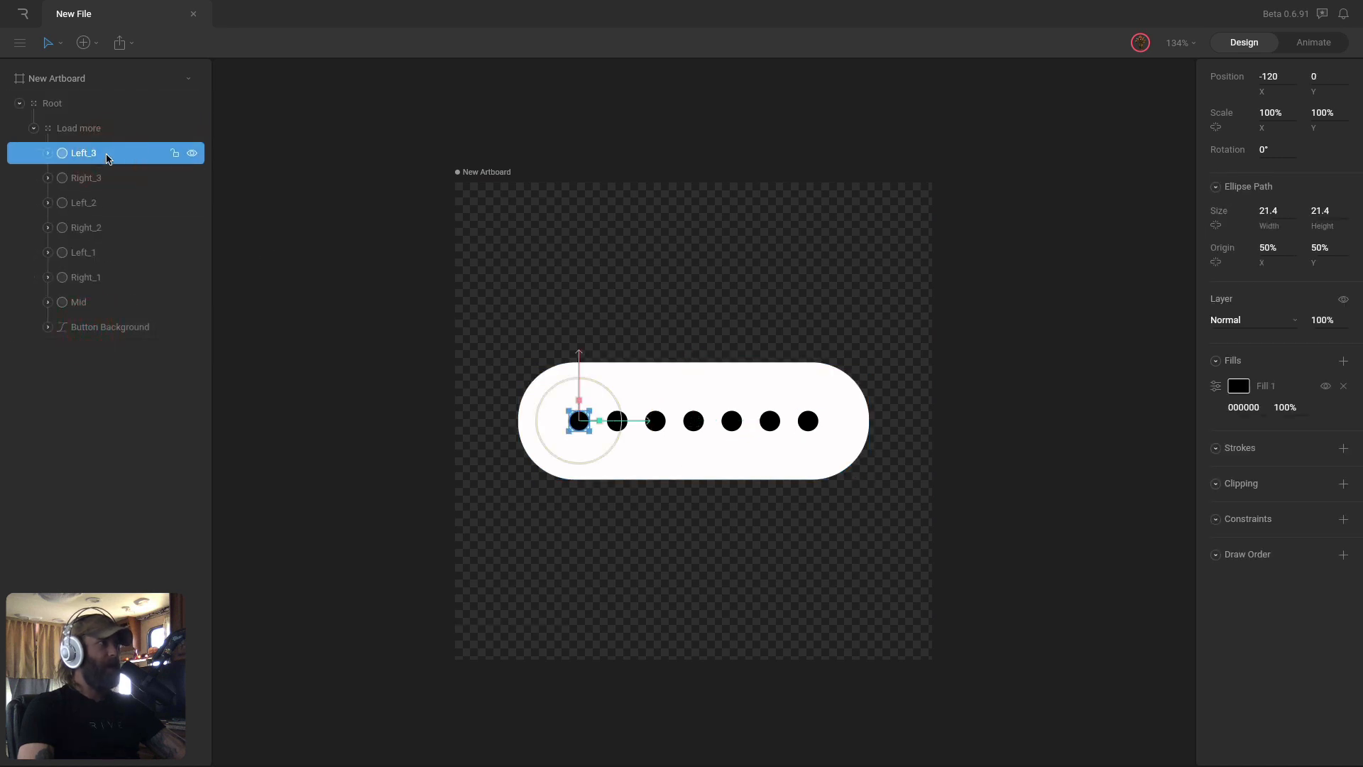
pyautogui.click(618, 249)
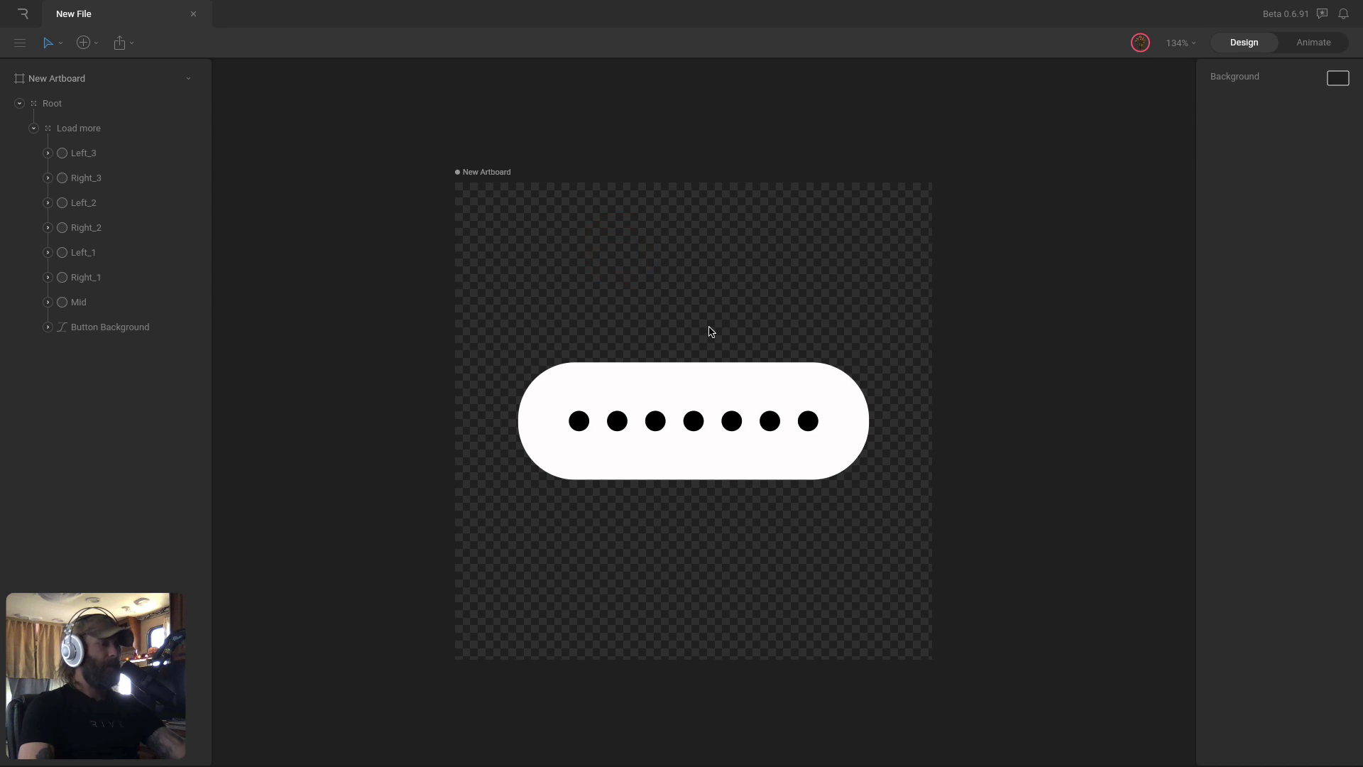
# Draw a circle about 27 wide above the button and nest it inside the Load more group.
pyautogui.press('o')
pyautogui.moveTo(683, 308); pyautogui.dragTo(709, 334)
pyautogui.moveTo(99, 104)
pyautogui.mouseDown()
pyautogui.moveTo(85, 117)
pyautogui.moveTo(92, 169)
pyautogui.mouseUp()
# Set the new circle's position to X 0, Y 0 and scale it down to 79%.
pyautogui.click(1282, 82)
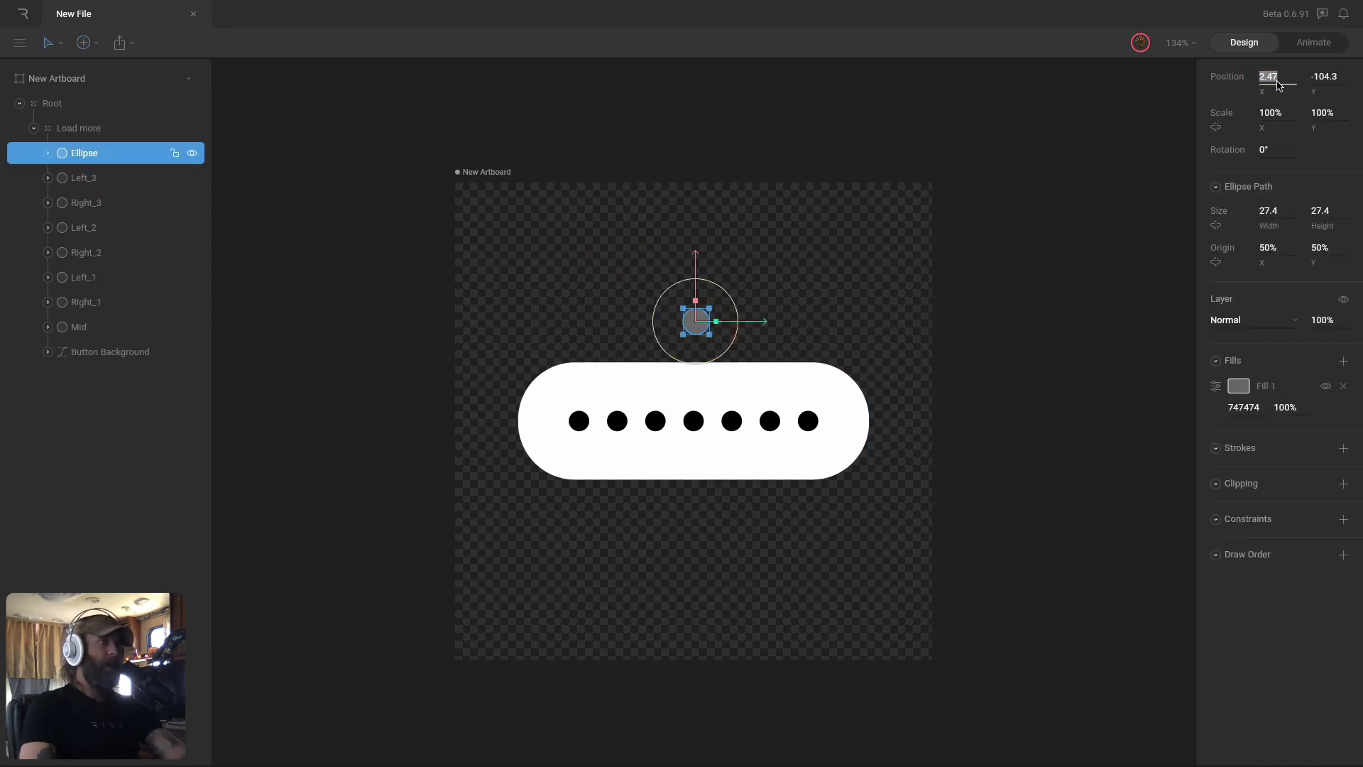
pyautogui.write('2.5')
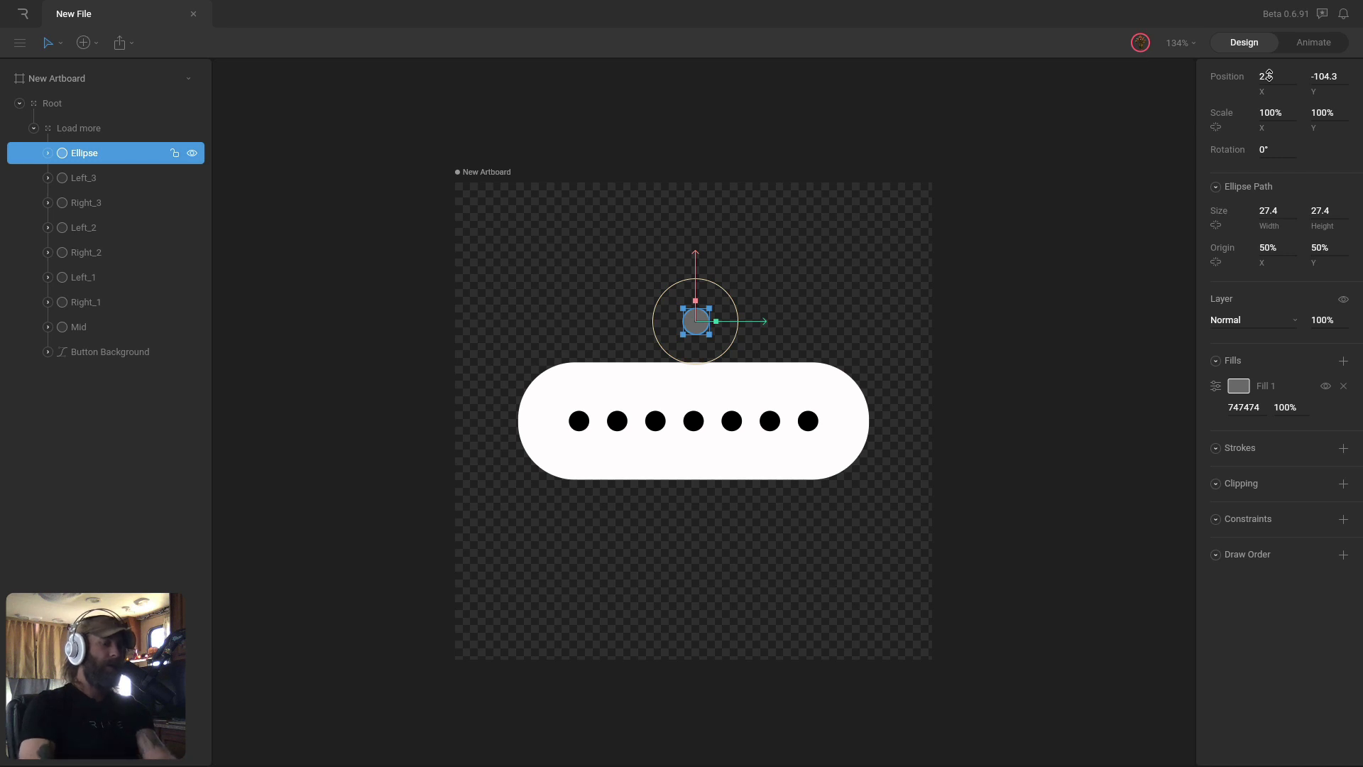
pyautogui.click(1269, 76)
pyautogui.write('0')
pyautogui.press('Return')
pyautogui.click(1324, 75)
pyautogui.write('0')
pyautogui.press('Return')
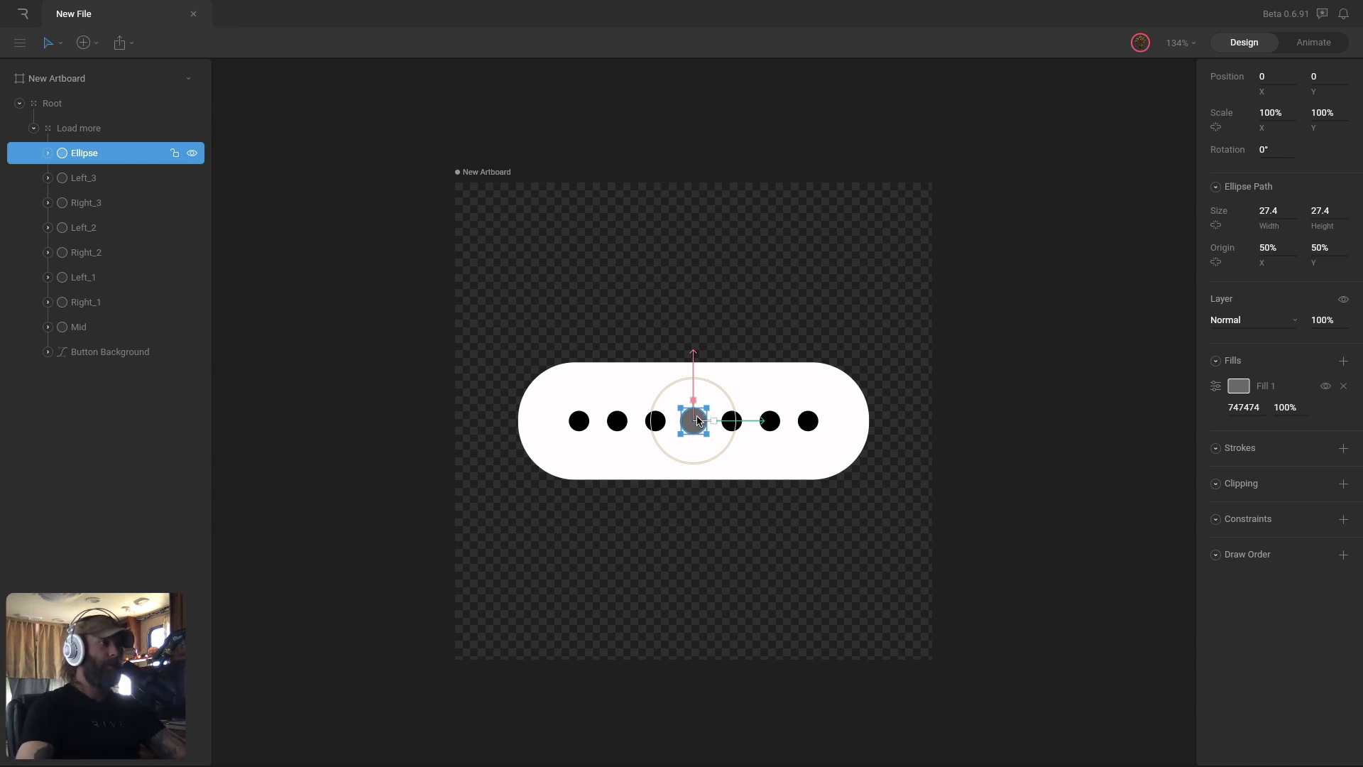
pyautogui.moveTo(712, 424); pyautogui.dragTo(688, 426)
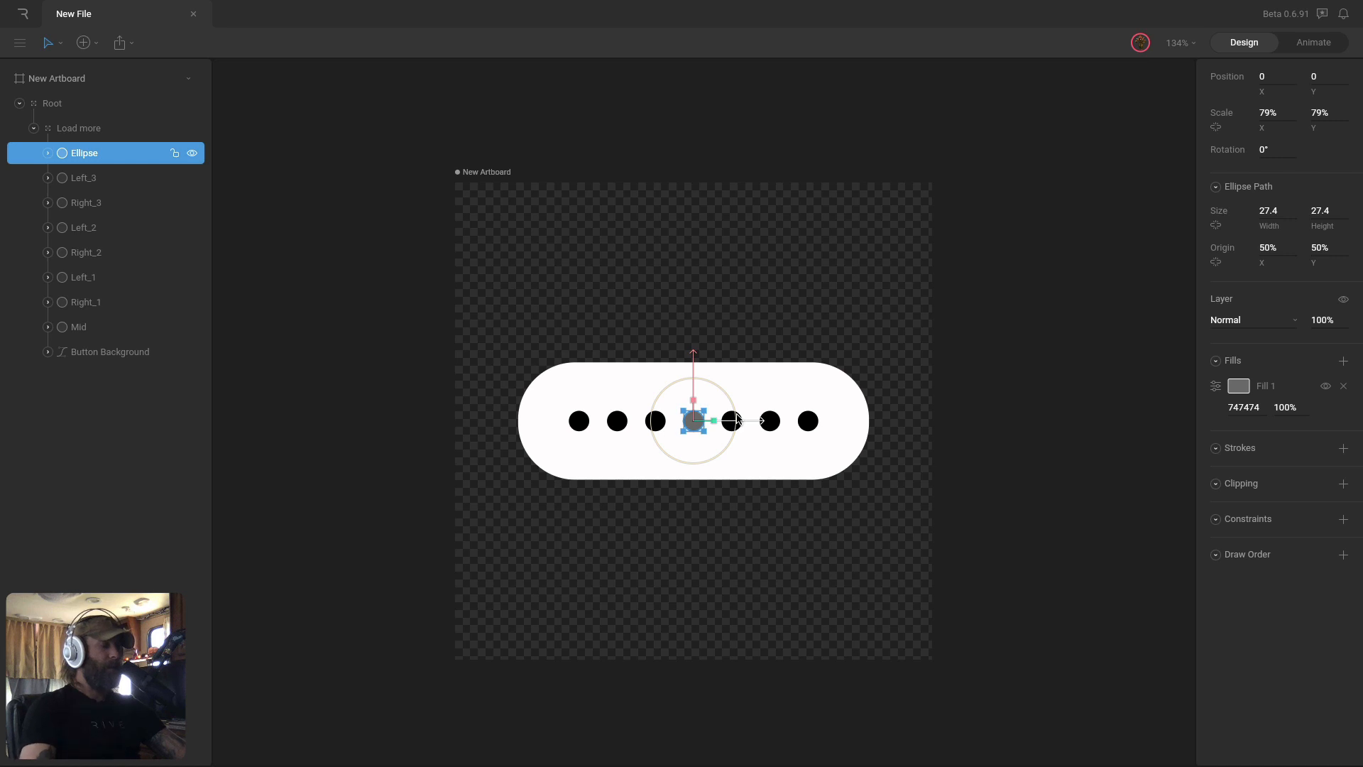
# Duplicate the circle three times, placing the copies at X positions 40, 80 and 120.
pyautogui.hotkey('ctrl', 'd')
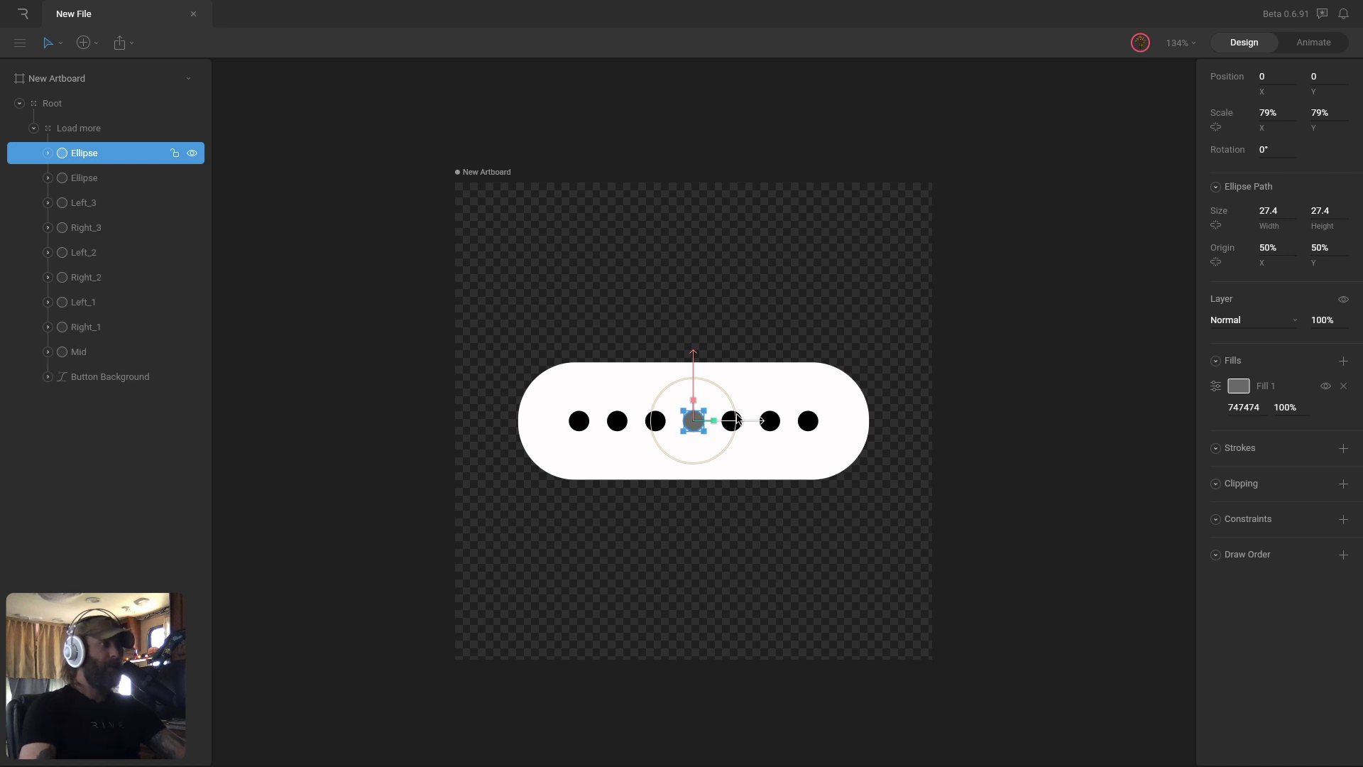
pyautogui.click(1276, 75)
pyautogui.write('40')
pyautogui.press('Return')
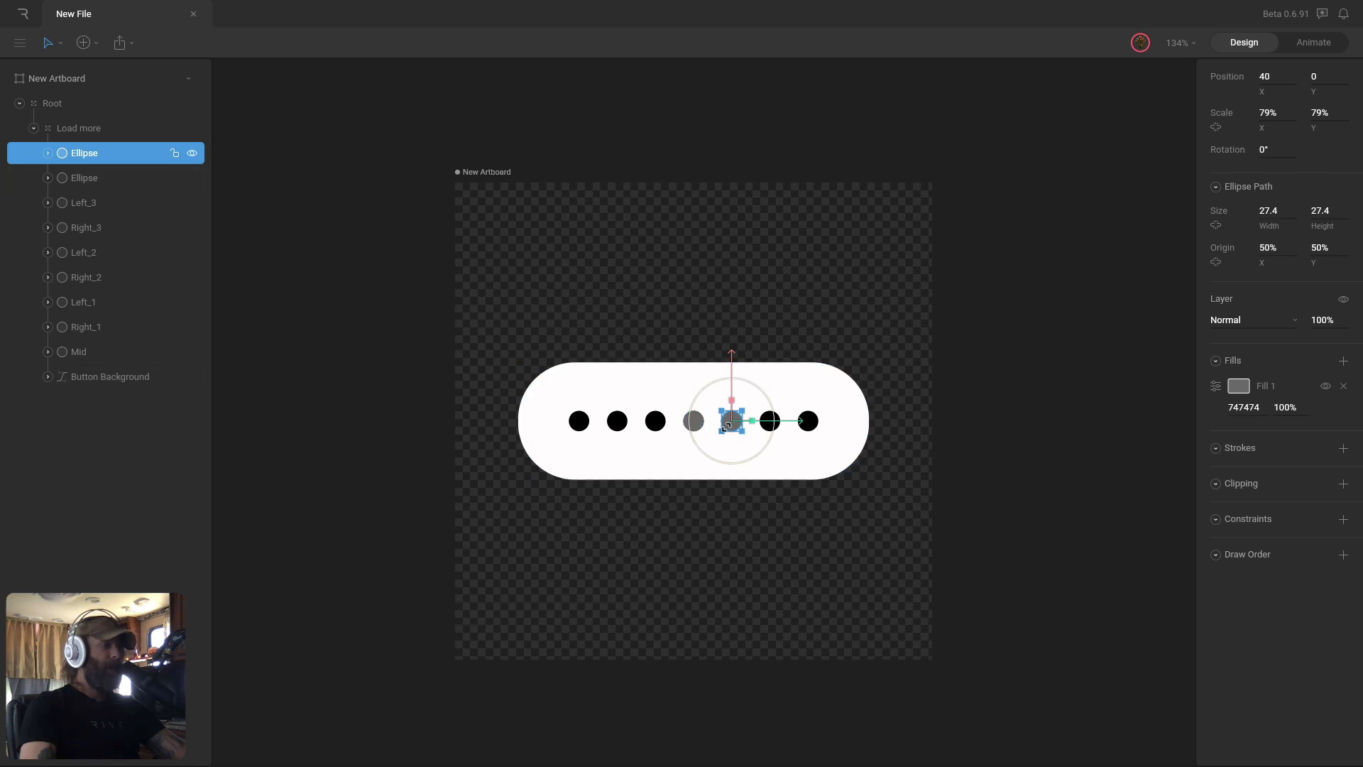
pyautogui.hotkey('ctrl', 'd')
pyautogui.click(1274, 75)
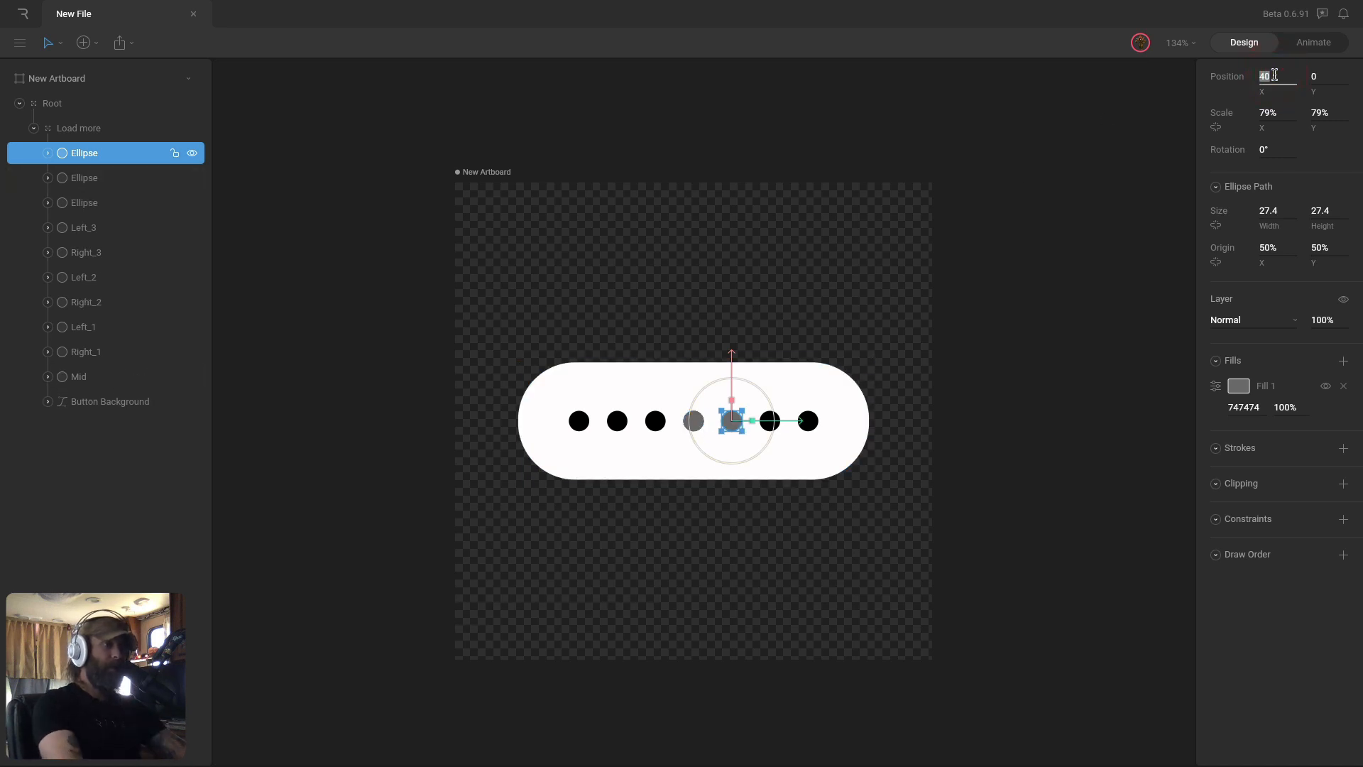
pyautogui.write('80')
pyautogui.press('Return')
pyautogui.hotkey('ctrl', 'd')
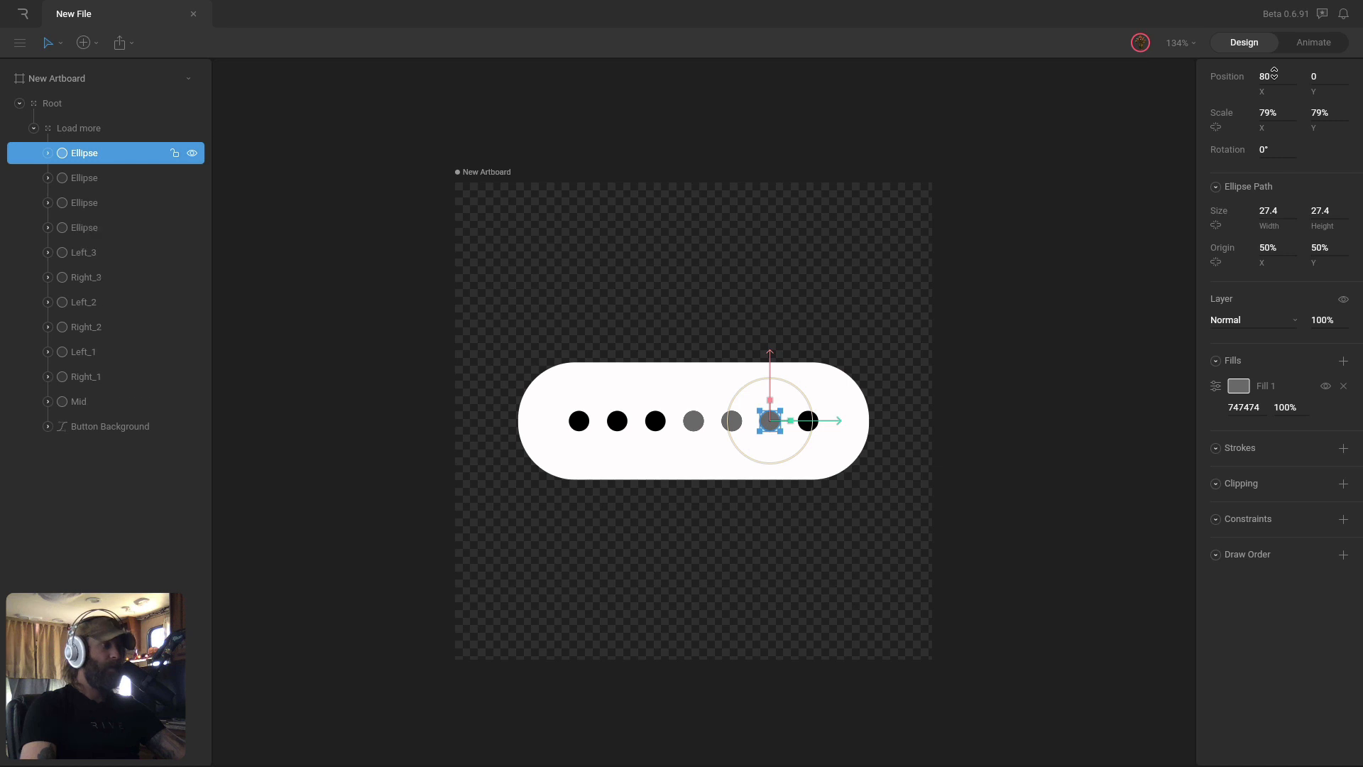
pyautogui.click(1274, 75)
pyautogui.write('120')
pyautogui.press('Return')
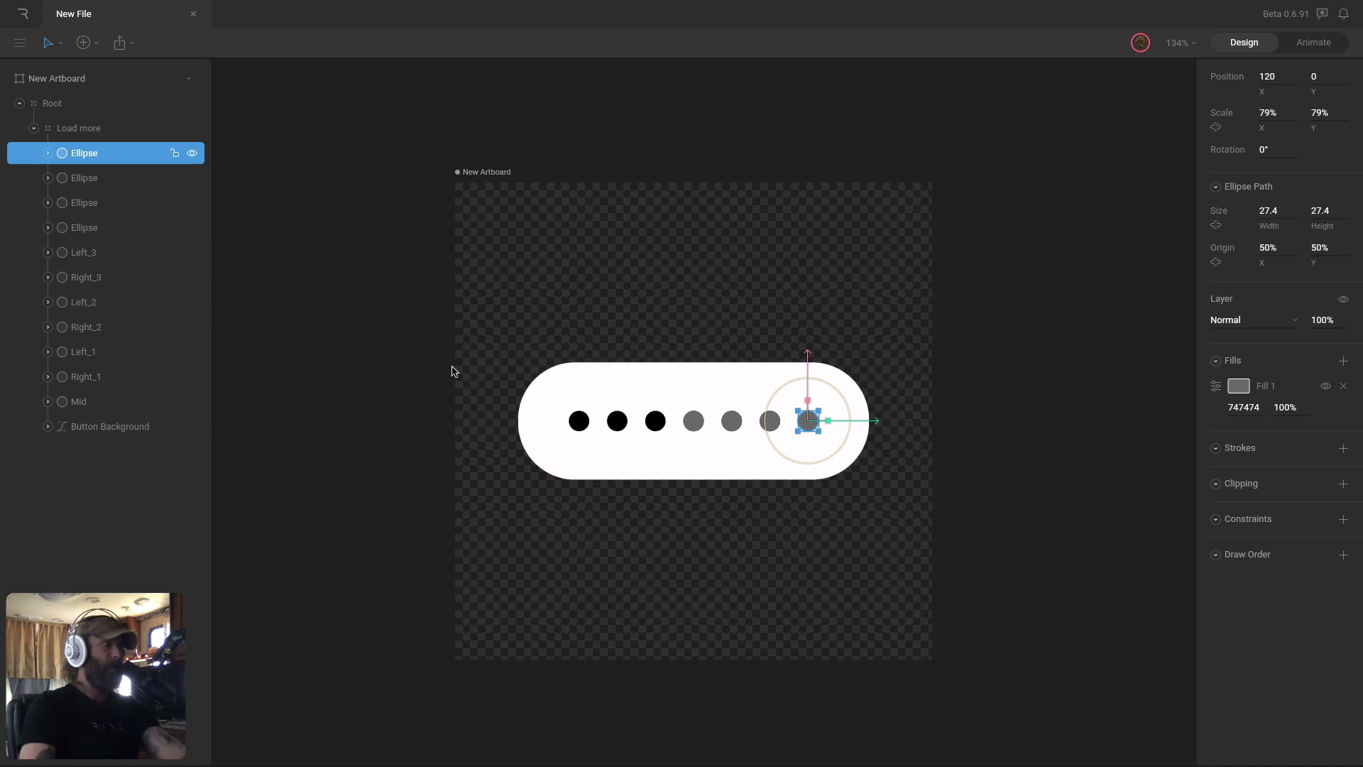
# Delete the four added grey circles and collapse the Load more group.
pyautogui.keyDown('shift'); pyautogui.click(150, 227); pyautogui.keyUp('shift')
pyautogui.press('Delete')
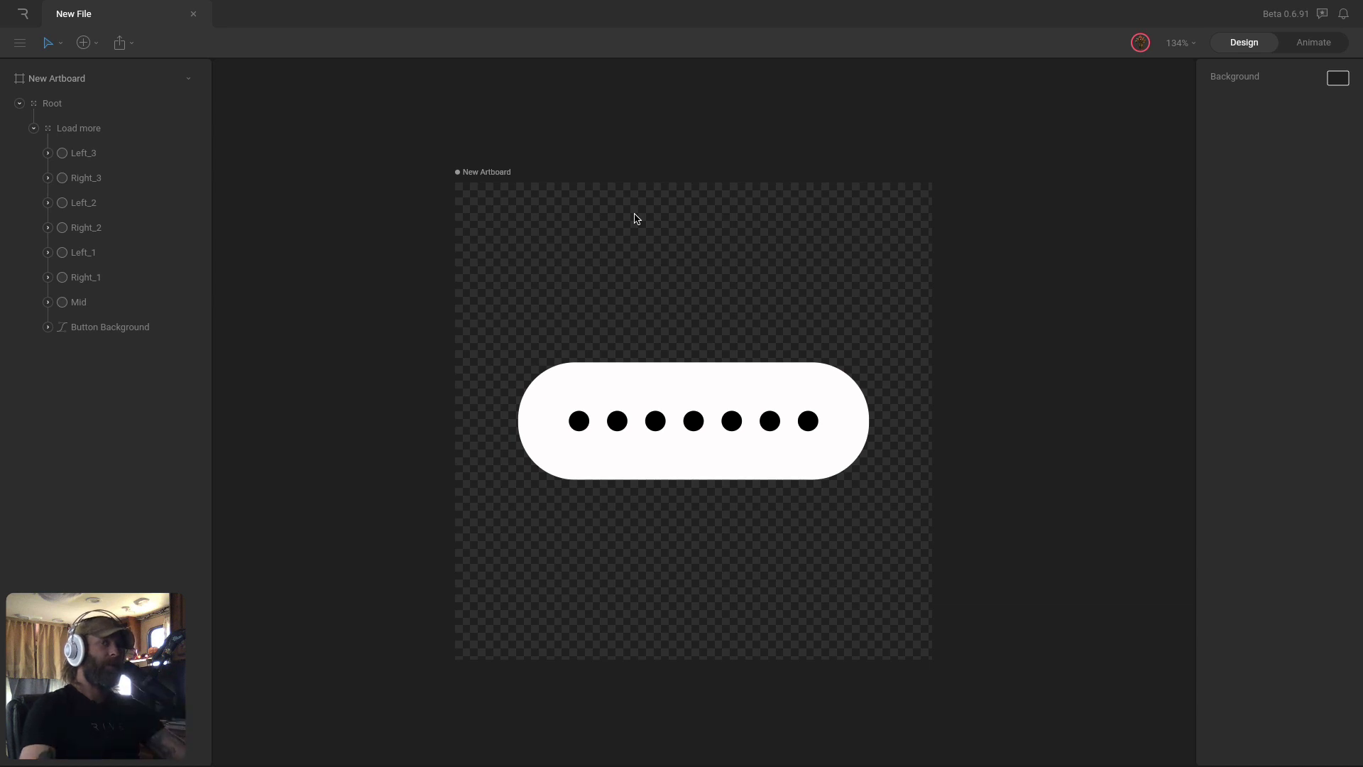
pyautogui.click(34, 127)
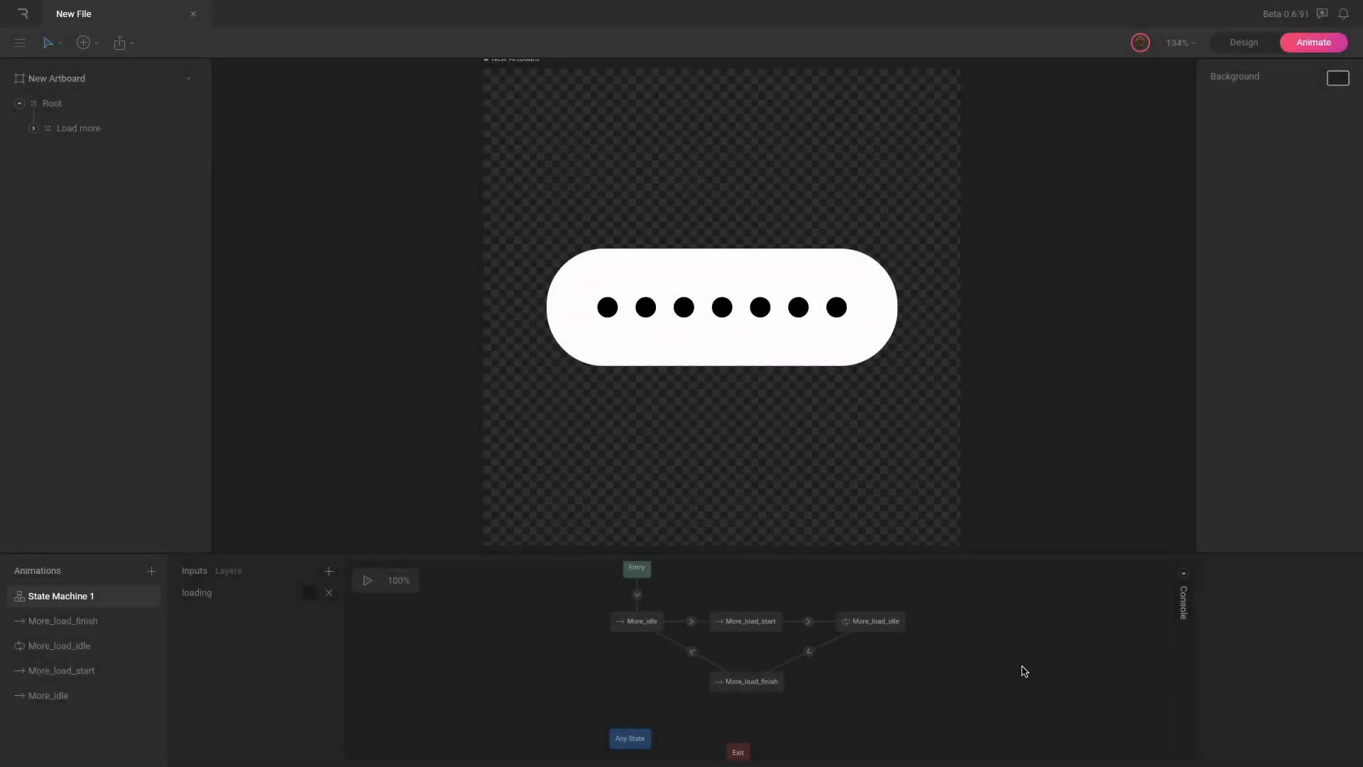
# Play State Machine 1 and switch the loading input on and off to preview its transitions.
pyautogui.click(1013, 667)
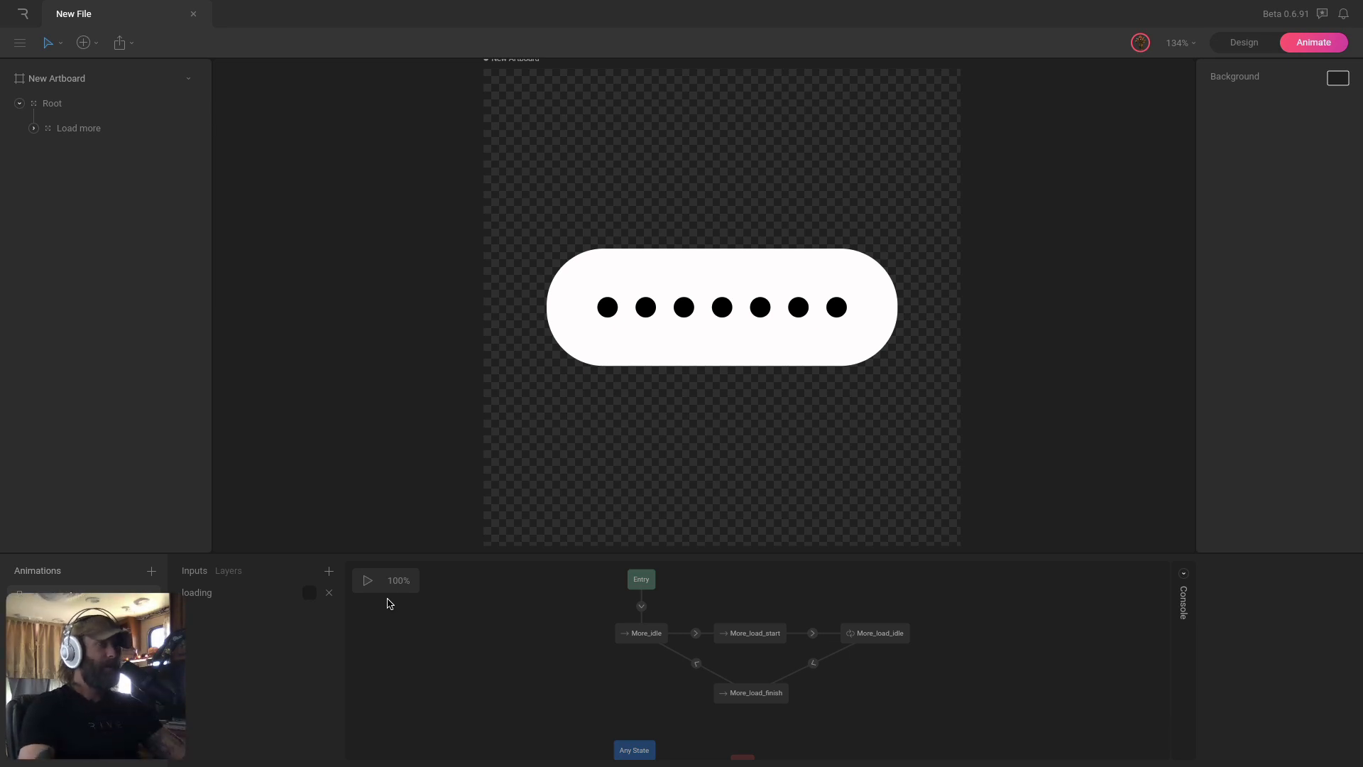
pyautogui.click(367, 581)
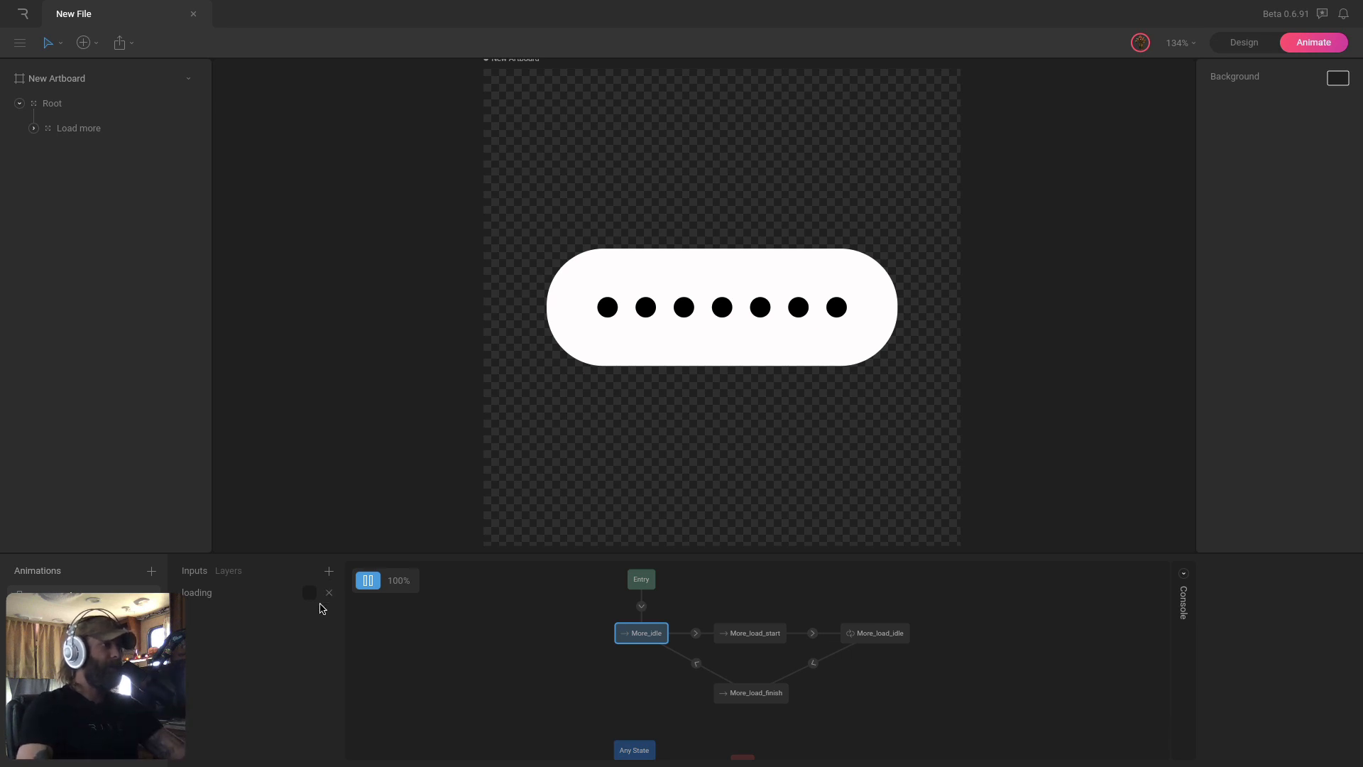
pyautogui.click(313, 593)
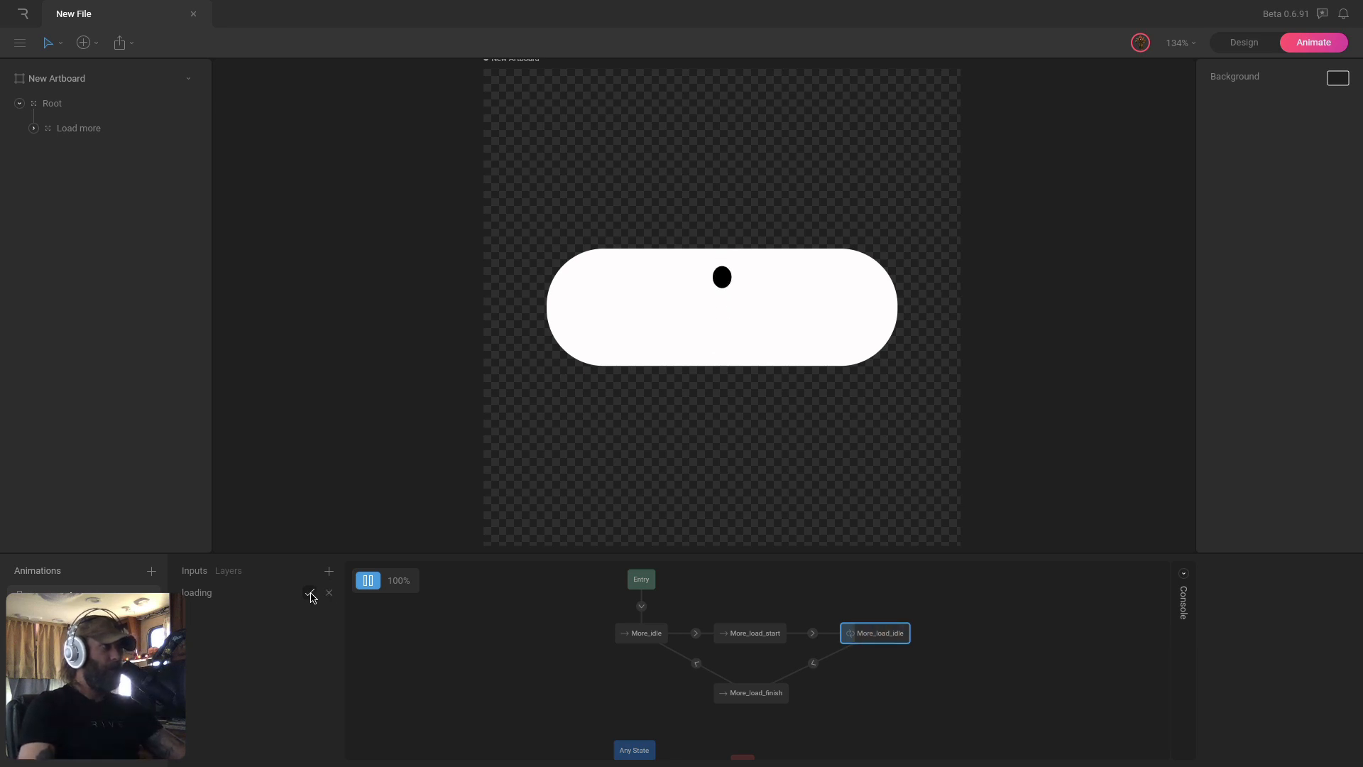
pyautogui.click(310, 593)
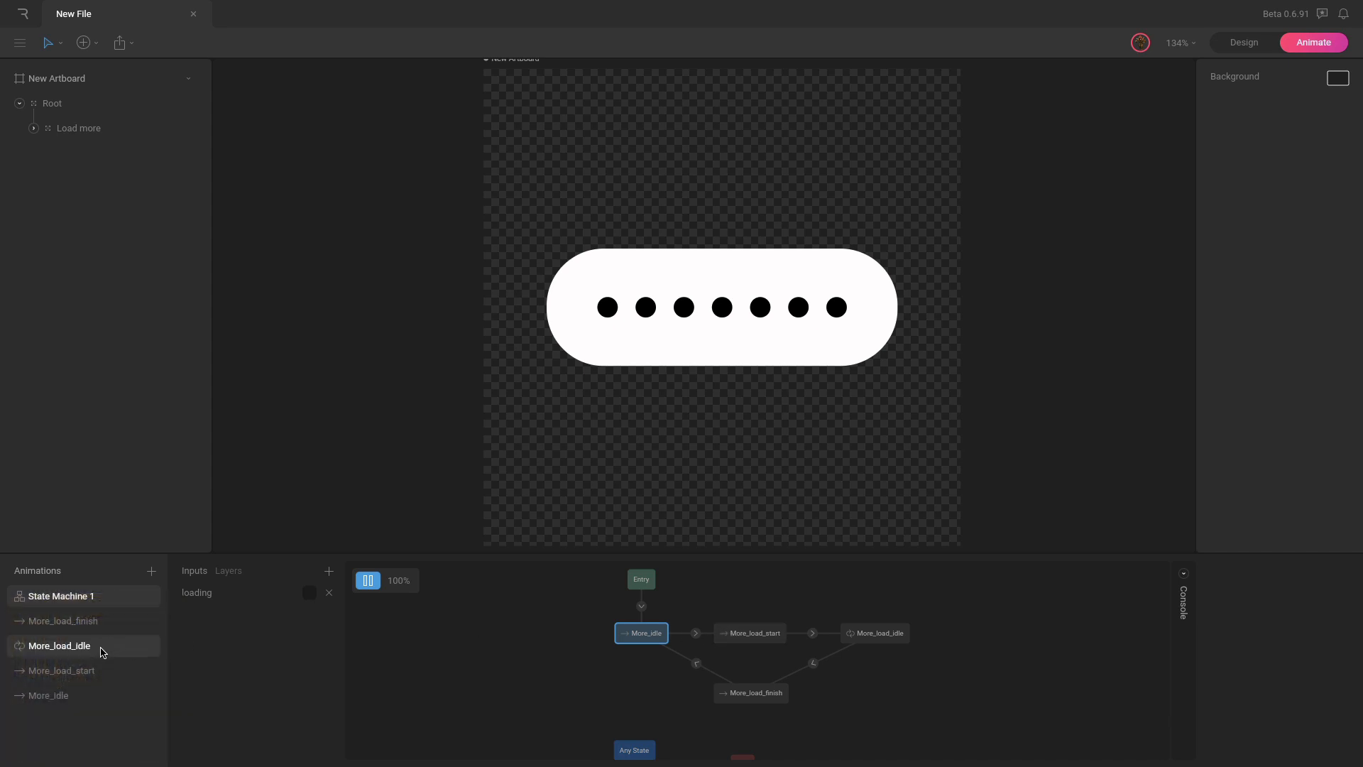
# Open the More_load_start animation and play it through on the timeline.
pyautogui.click(92, 670)
pyautogui.click(189, 574)
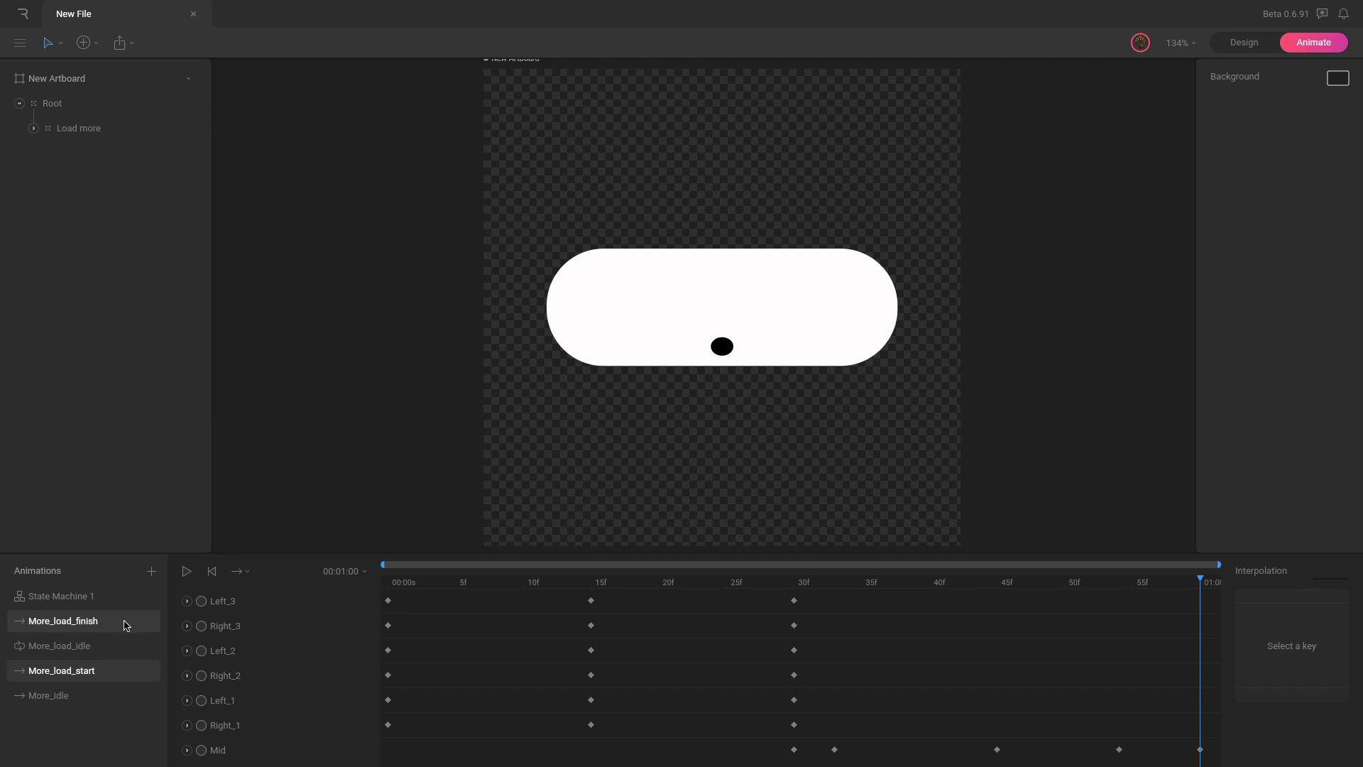
# Open the More_load_finish animation and play it through on the timeline.
pyautogui.click(123, 621)
pyautogui.click(187, 572)
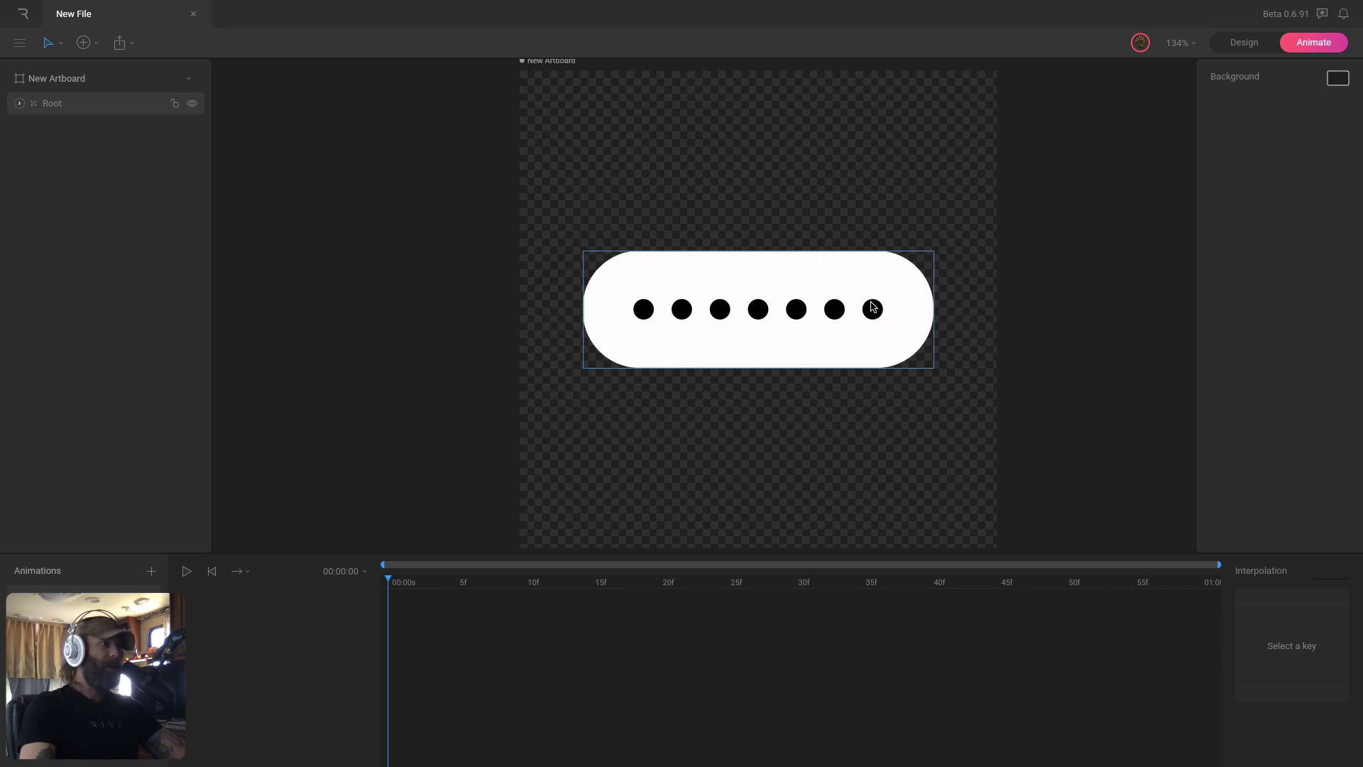
# Key the X and Y position and X and Y scale of all seven dots in Load more at frame 0.
pyautogui.click(19, 103)
pyautogui.click(34, 128)
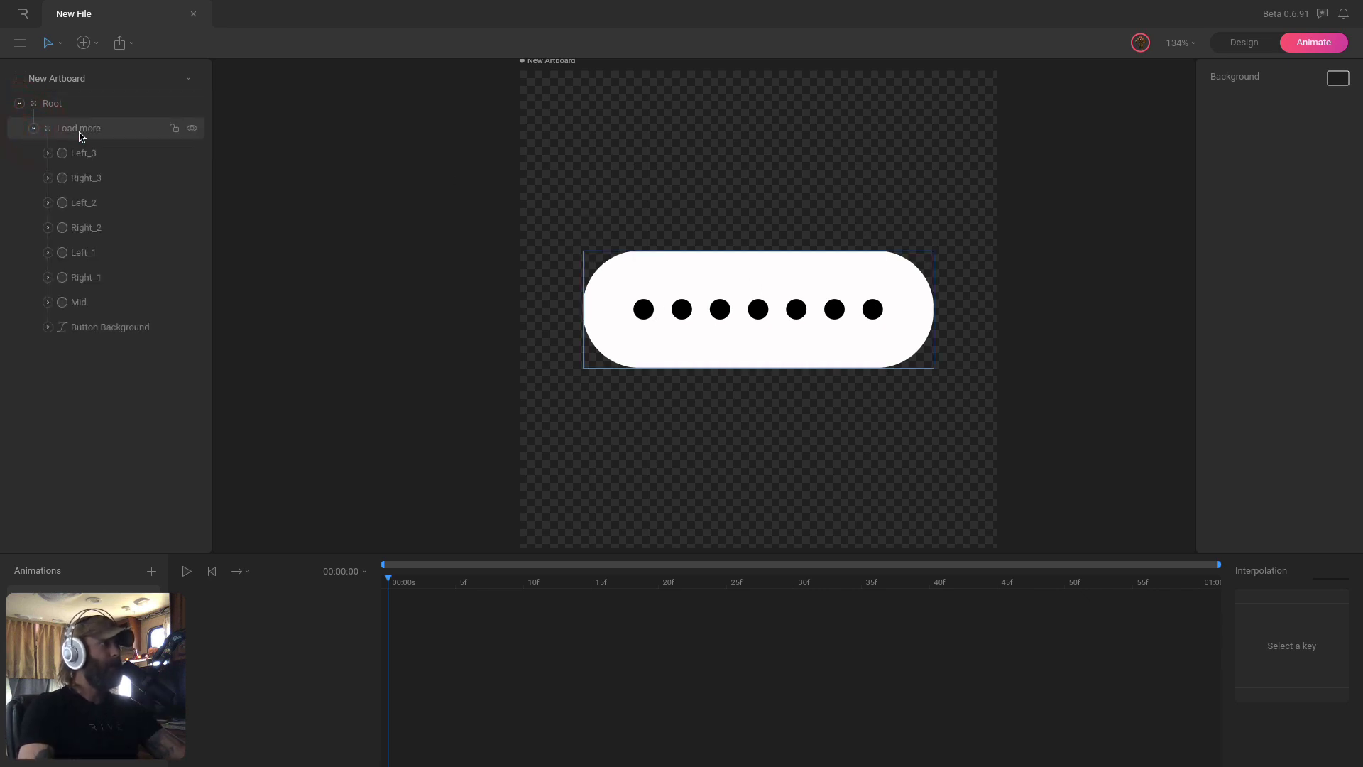
pyautogui.click(108, 154)
pyautogui.keyDown('shift'); pyautogui.click(112, 301); pyautogui.keyUp('shift')
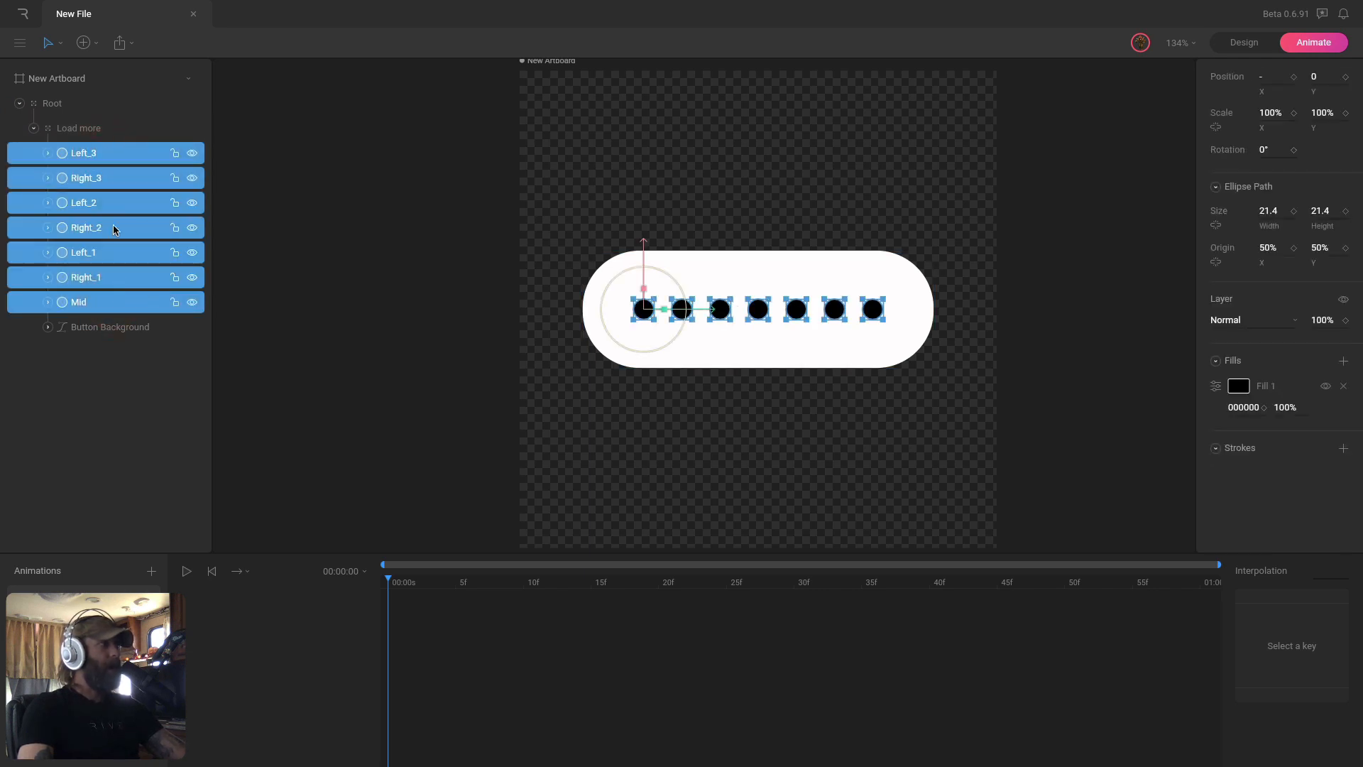
pyautogui.click(1294, 77)
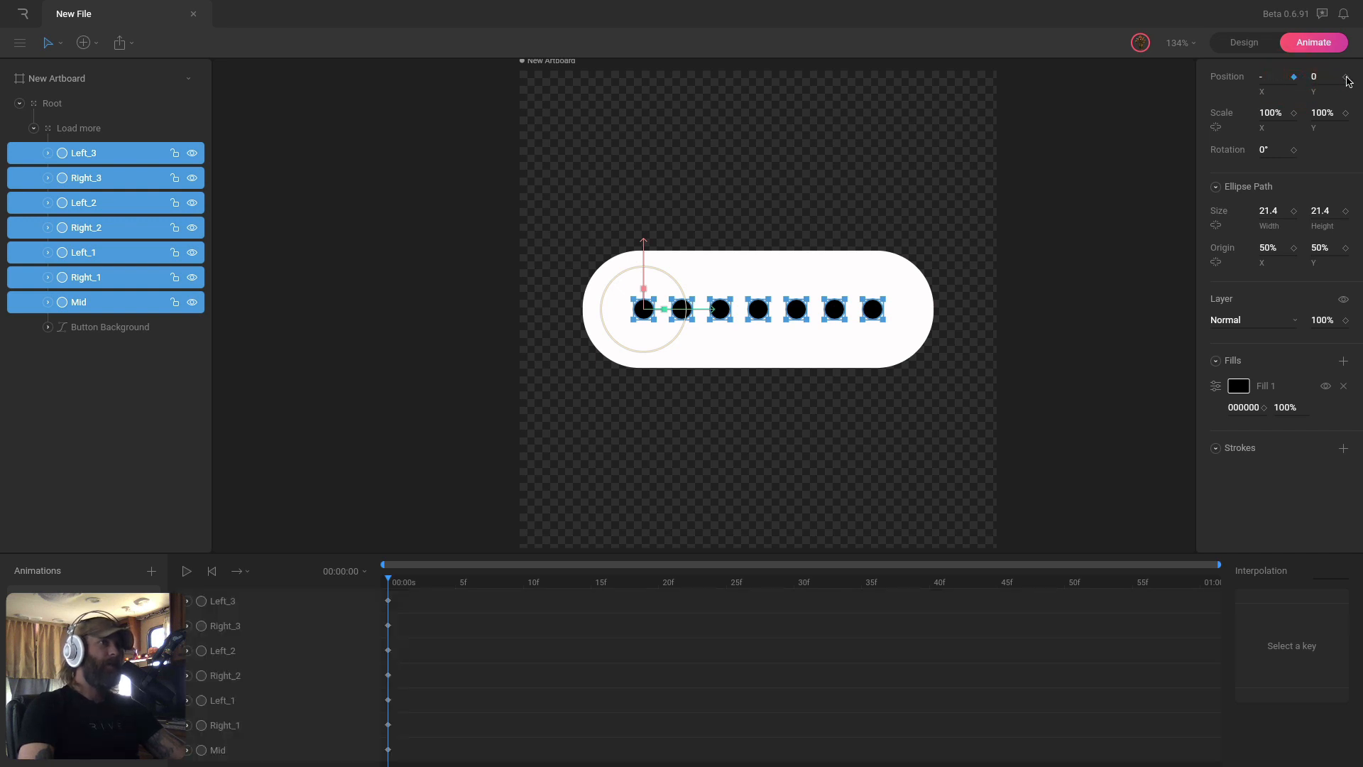
pyautogui.click(1346, 77)
pyautogui.click(1294, 114)
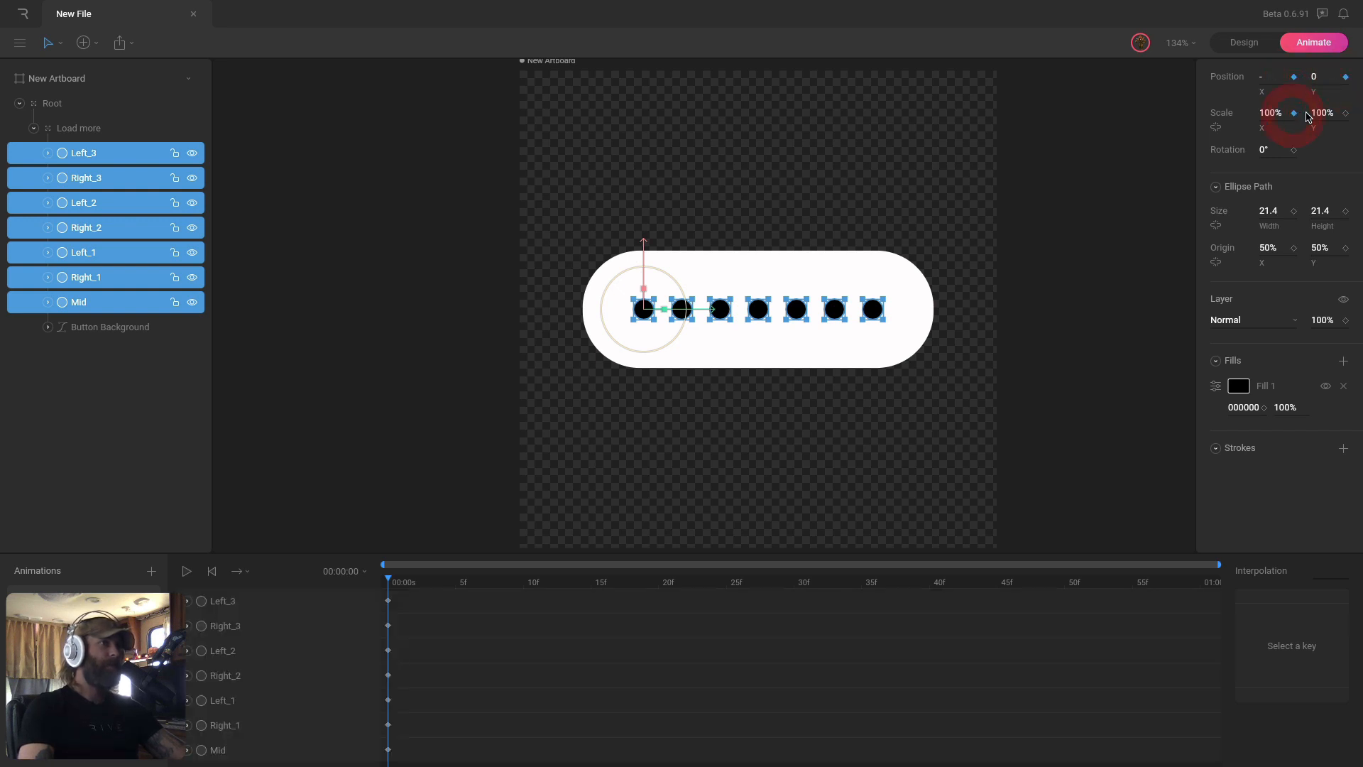
pyautogui.click(1346, 113)
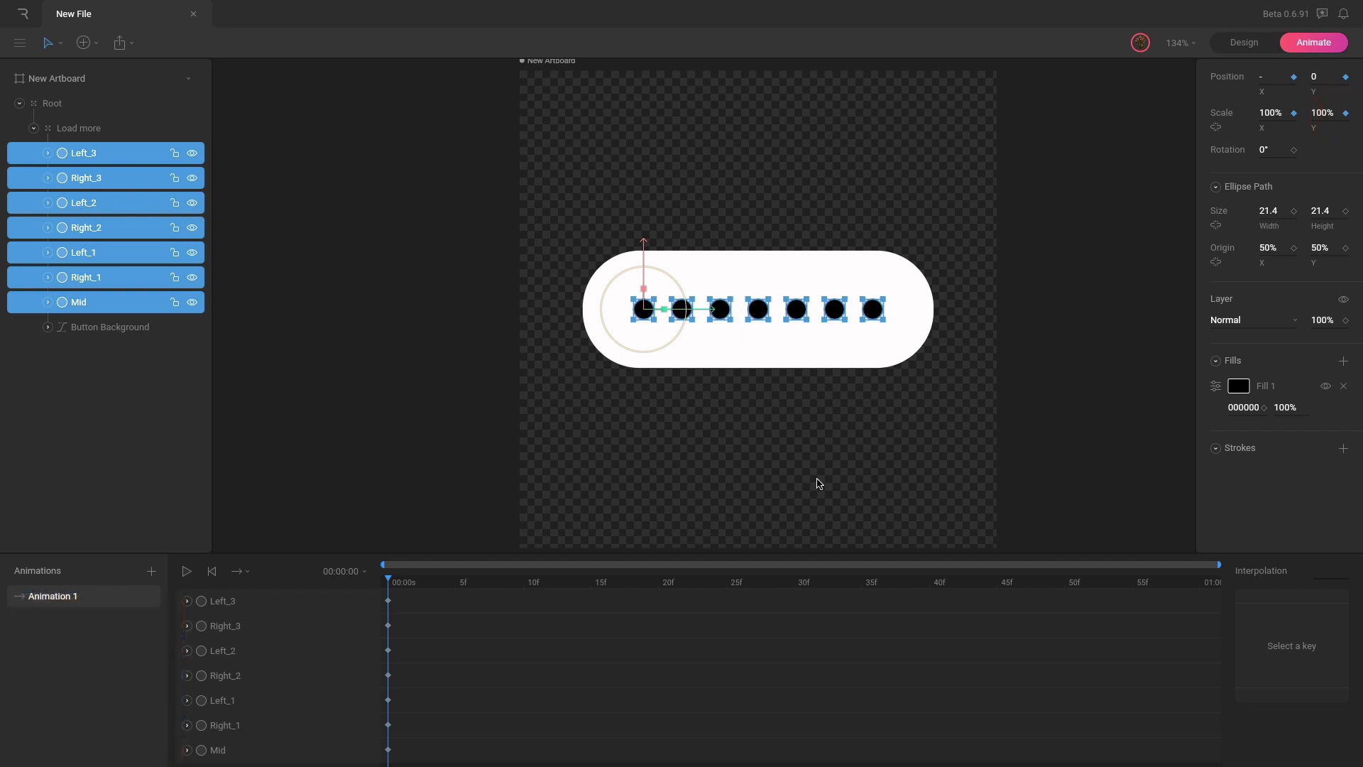
# Rename Animation 1 to More_idle and add a second animation named More_load_start.
pyautogui.doubleClick(72, 596)
pyautogui.write('L')
pyautogui.click(151, 570)
pyautogui.click(168, 620)
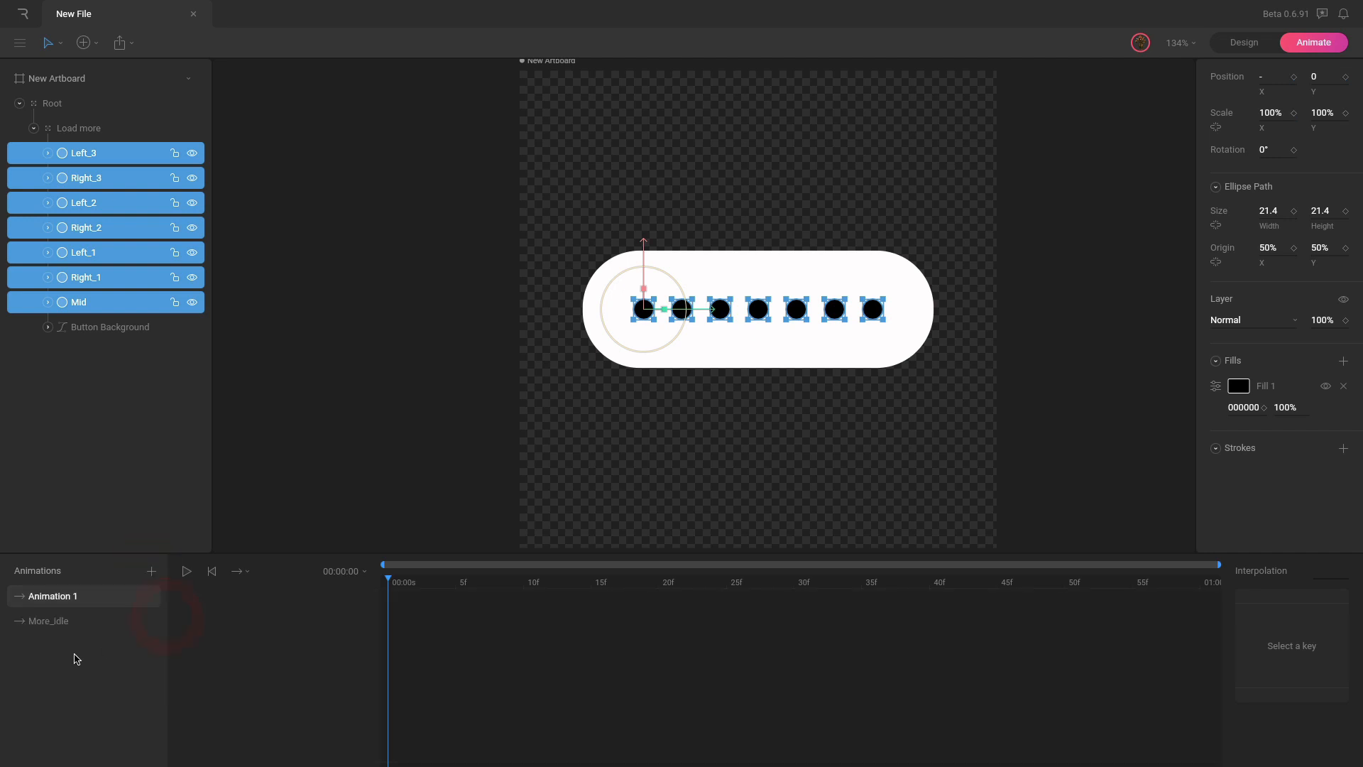
pyautogui.click(75, 650)
pyautogui.doubleClick(75, 598)
pyautogui.write('More_load_start')
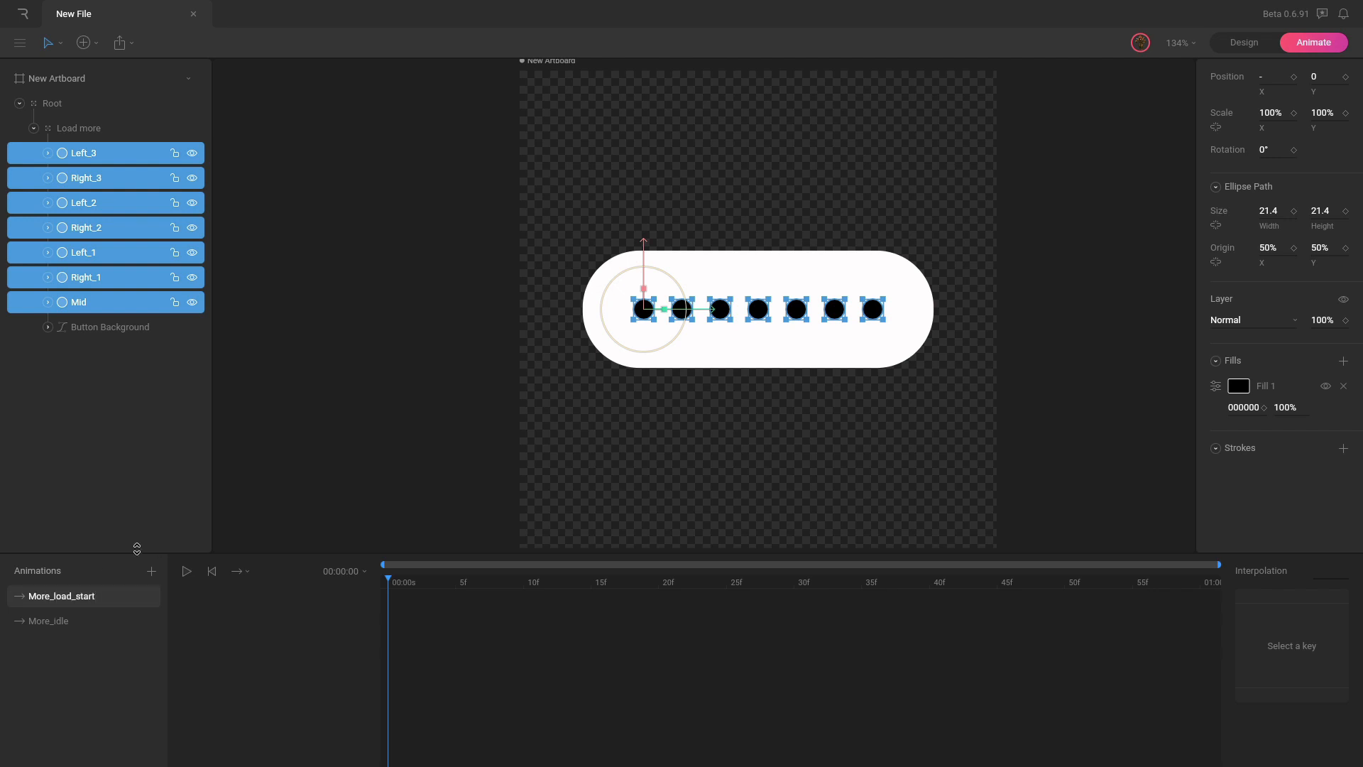
# Copy all the dots' frame 0 keys from More_idle into the start of More_load_start.
pyautogui.click(61, 624)
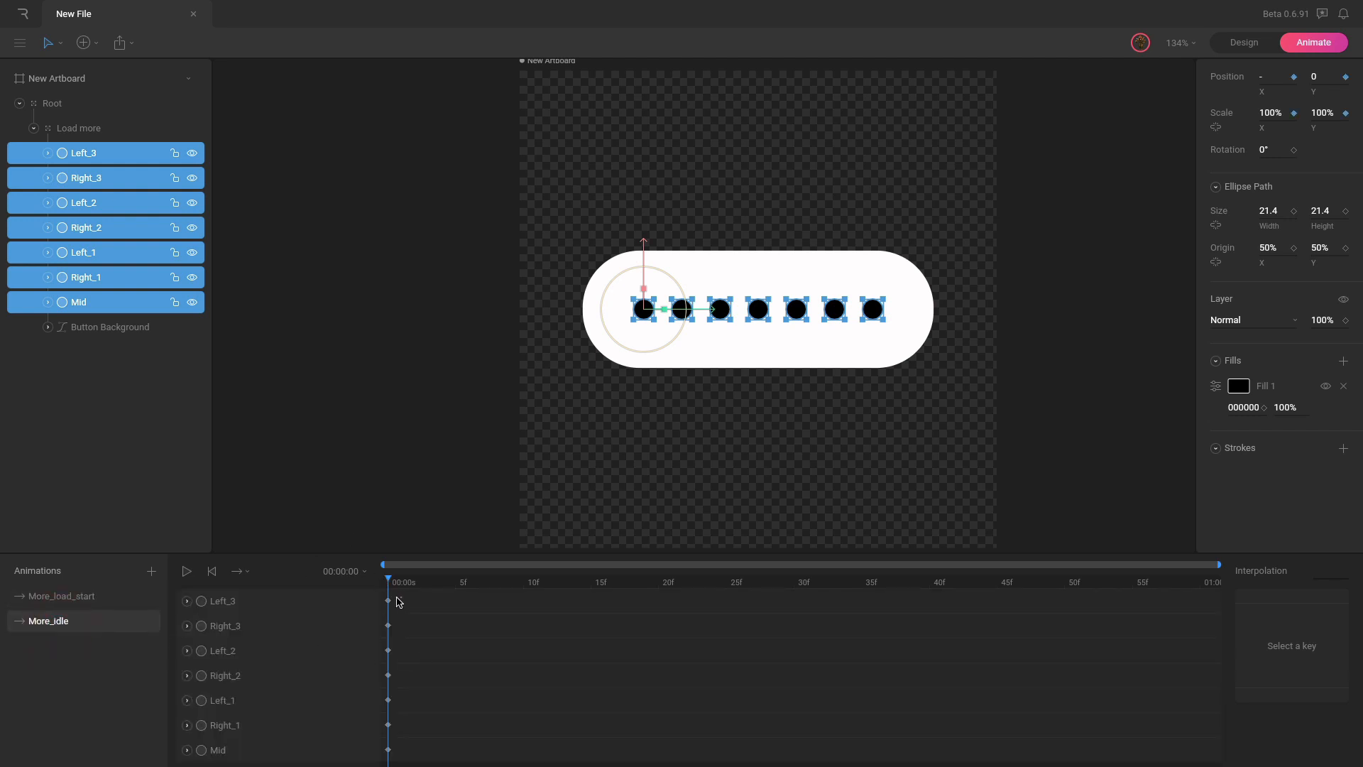
pyautogui.moveTo(398, 602); pyautogui.dragTo(408, 708)
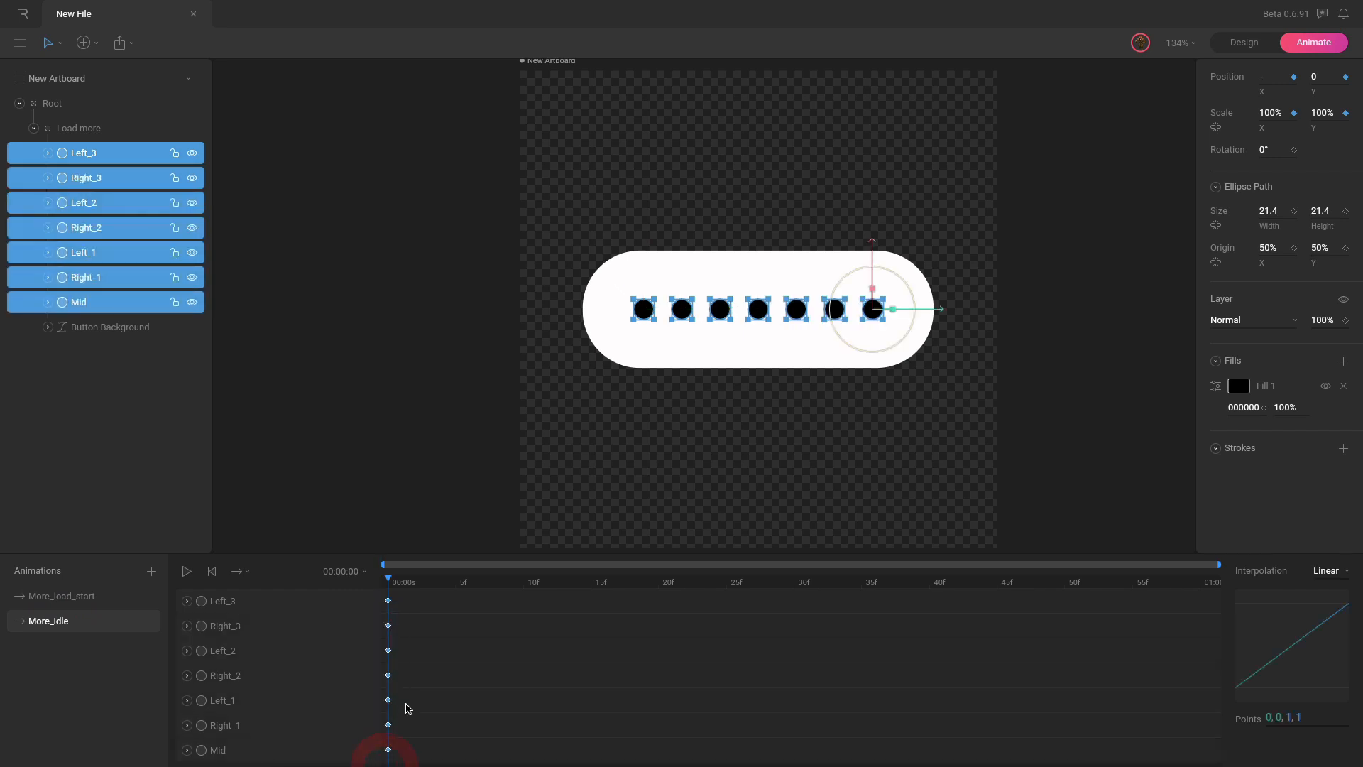
pyautogui.click(106, 597)
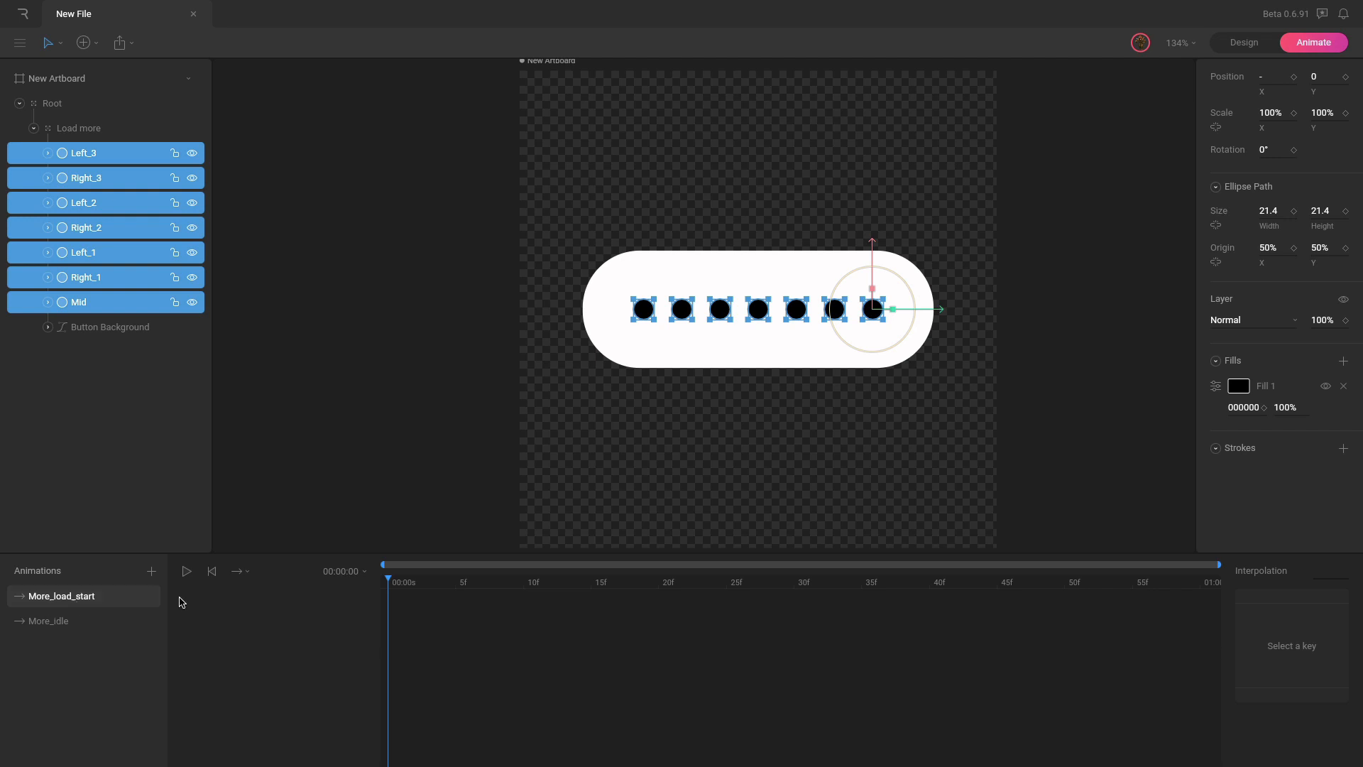
pyautogui.hotkey('ctrl', 'v')
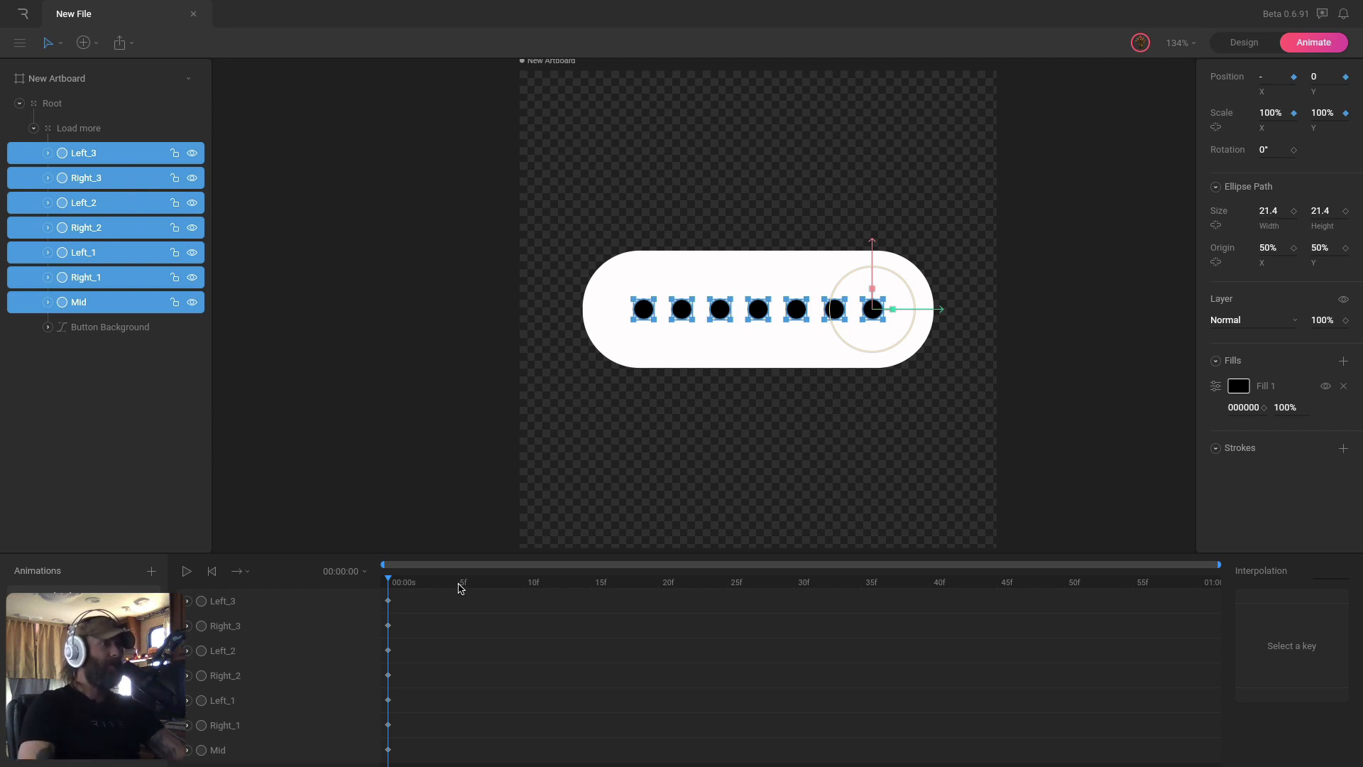
# At frame 15, set Right_1 to X position 50 and Left_1 to X position -50.
pyautogui.moveTo(460, 587); pyautogui.dragTo(587, 584)
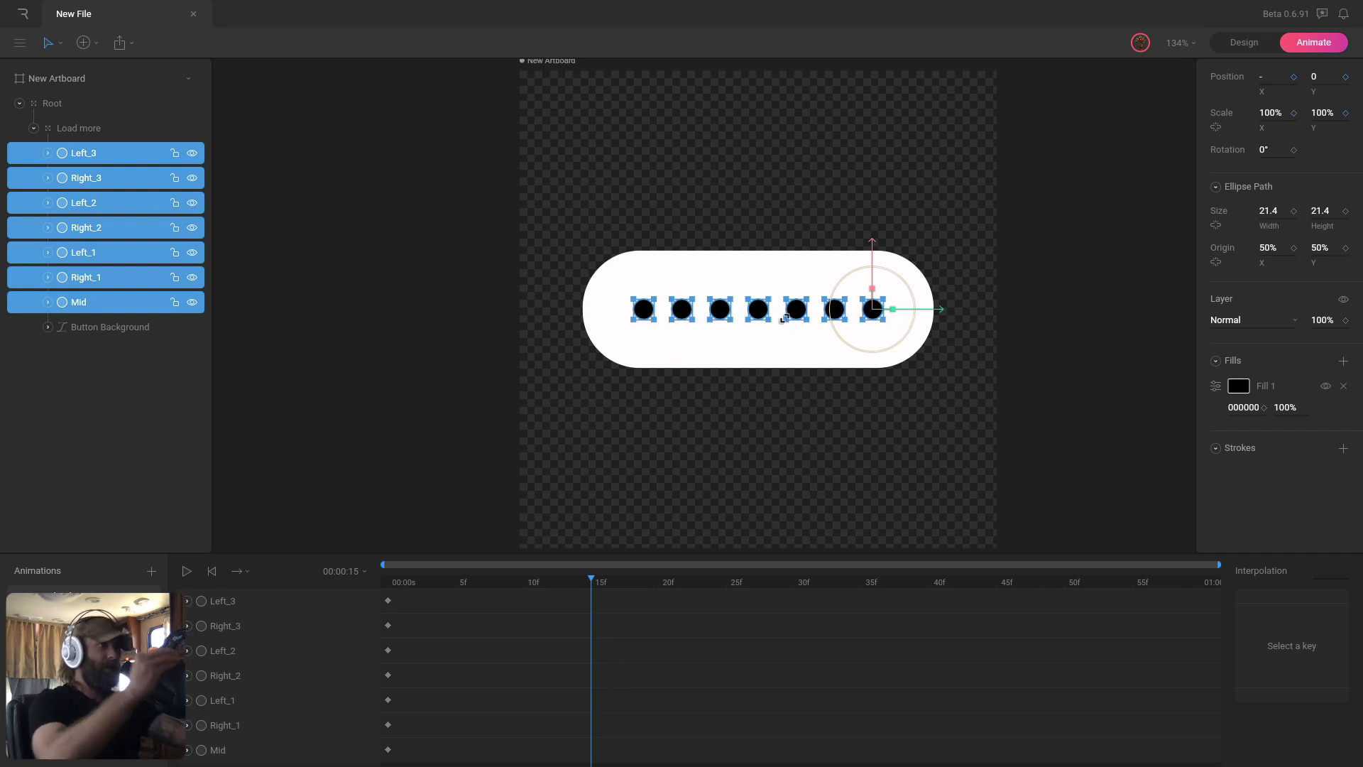
pyautogui.click(262, 726)
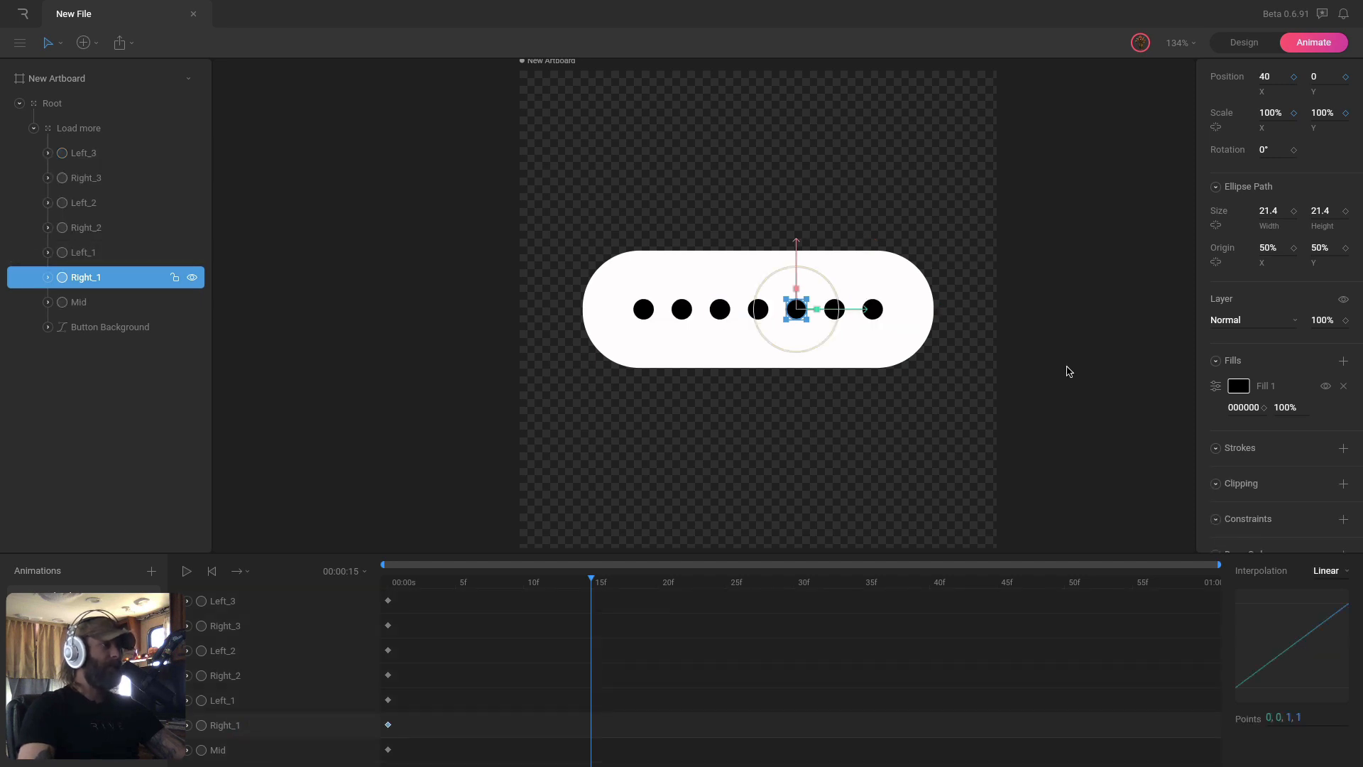
pyautogui.click(1270, 76)
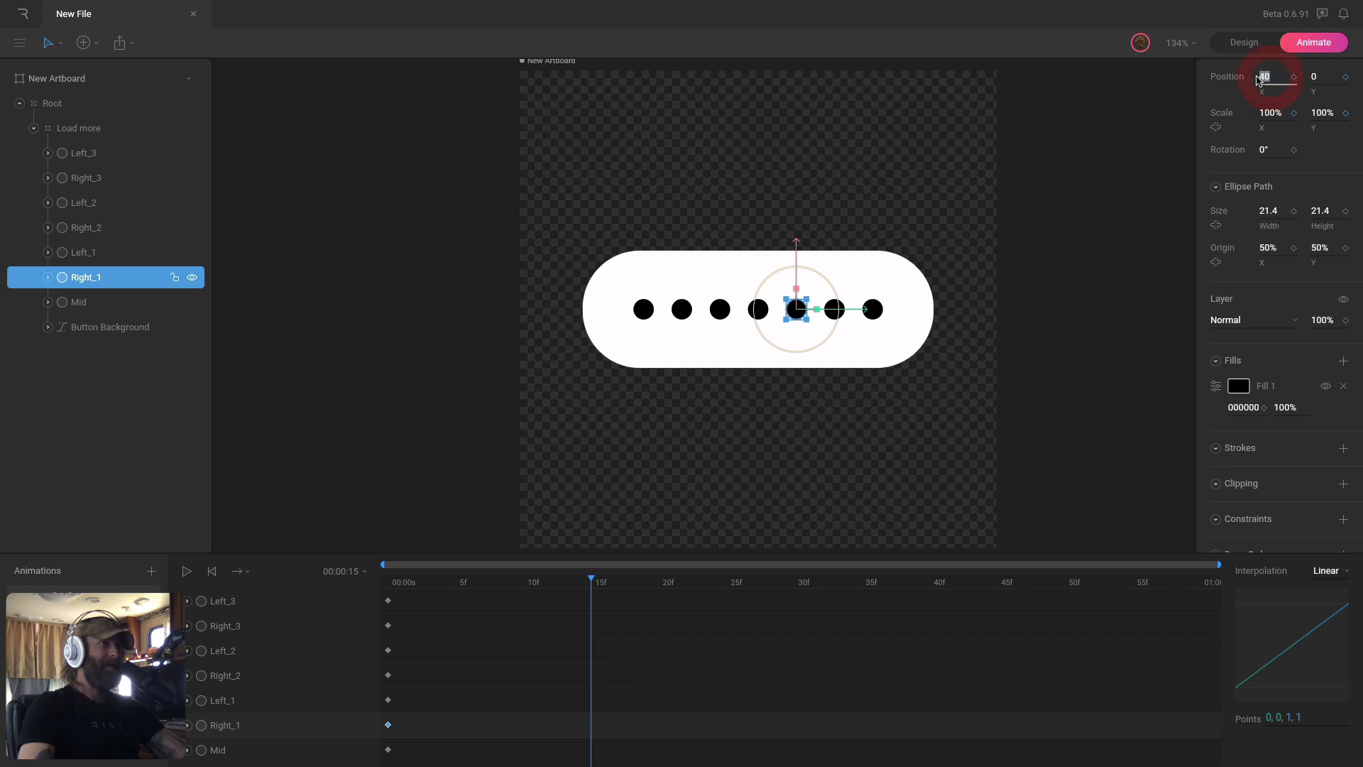
pyautogui.write('50')
pyautogui.press('Return')
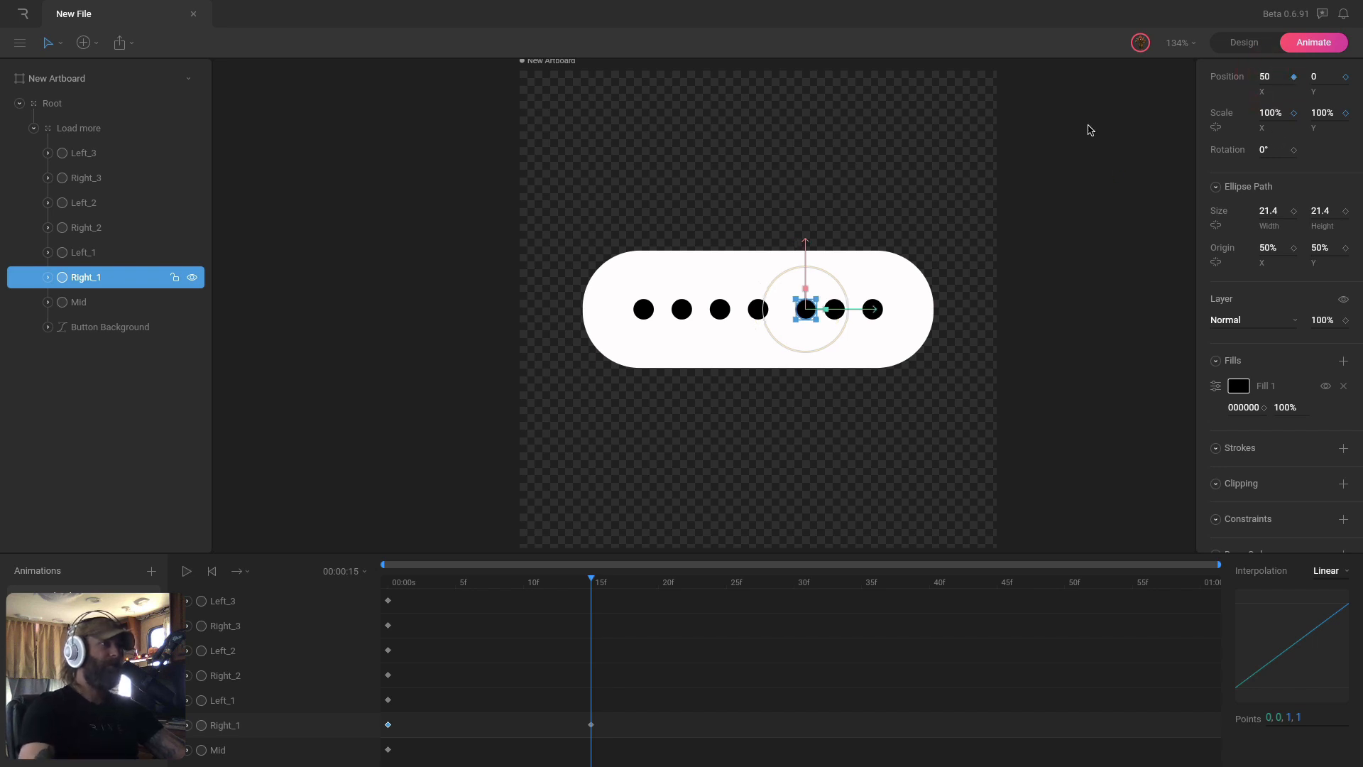
pyautogui.click(260, 703)
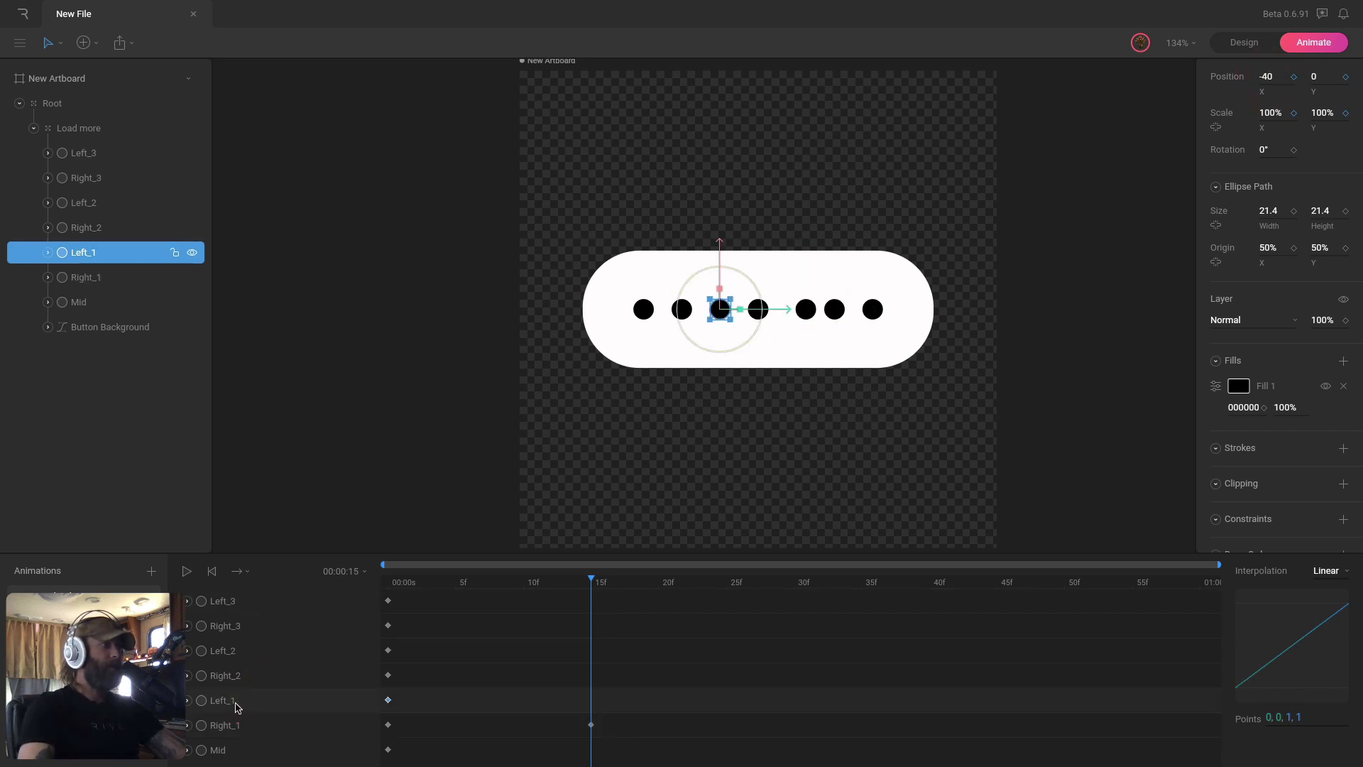
pyautogui.click(1271, 77)
pyautogui.write('-50')
pyautogui.press('Return')
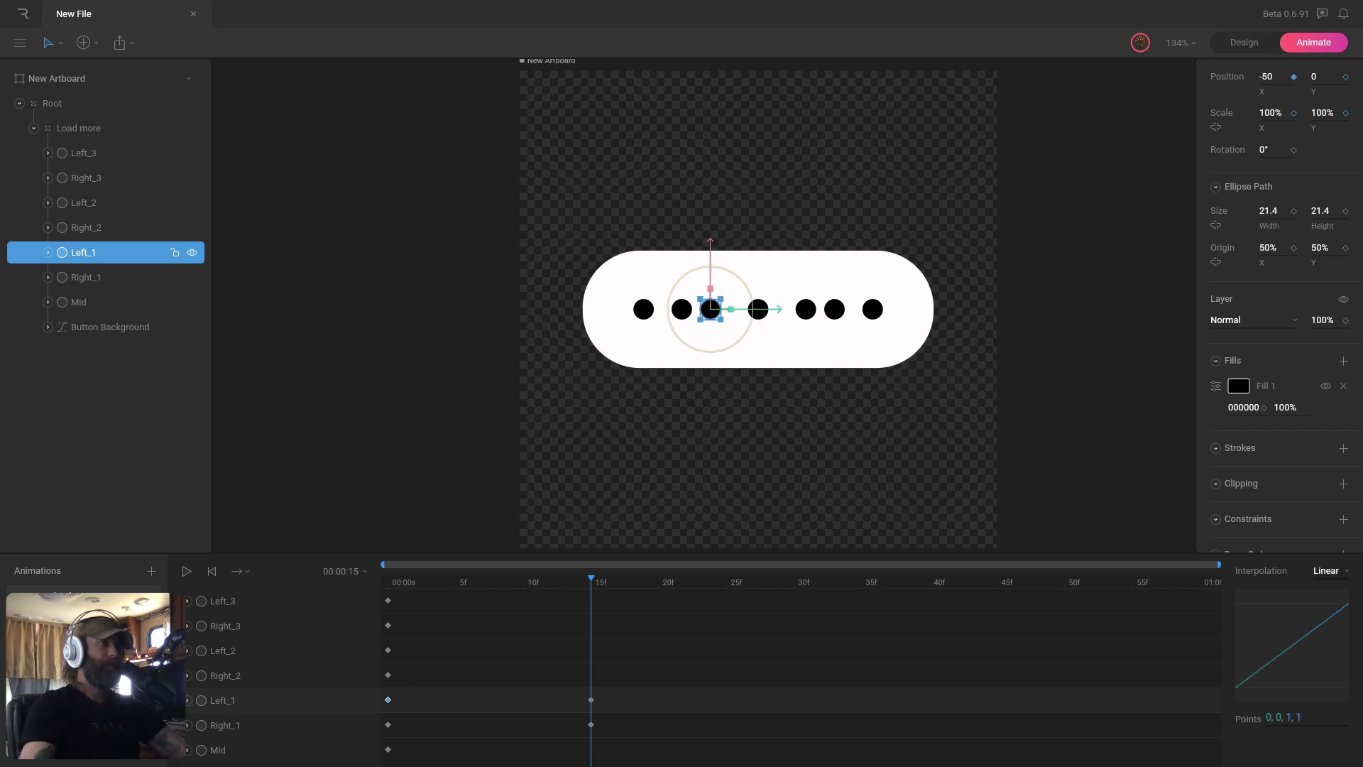
pyautogui.click(248, 683)
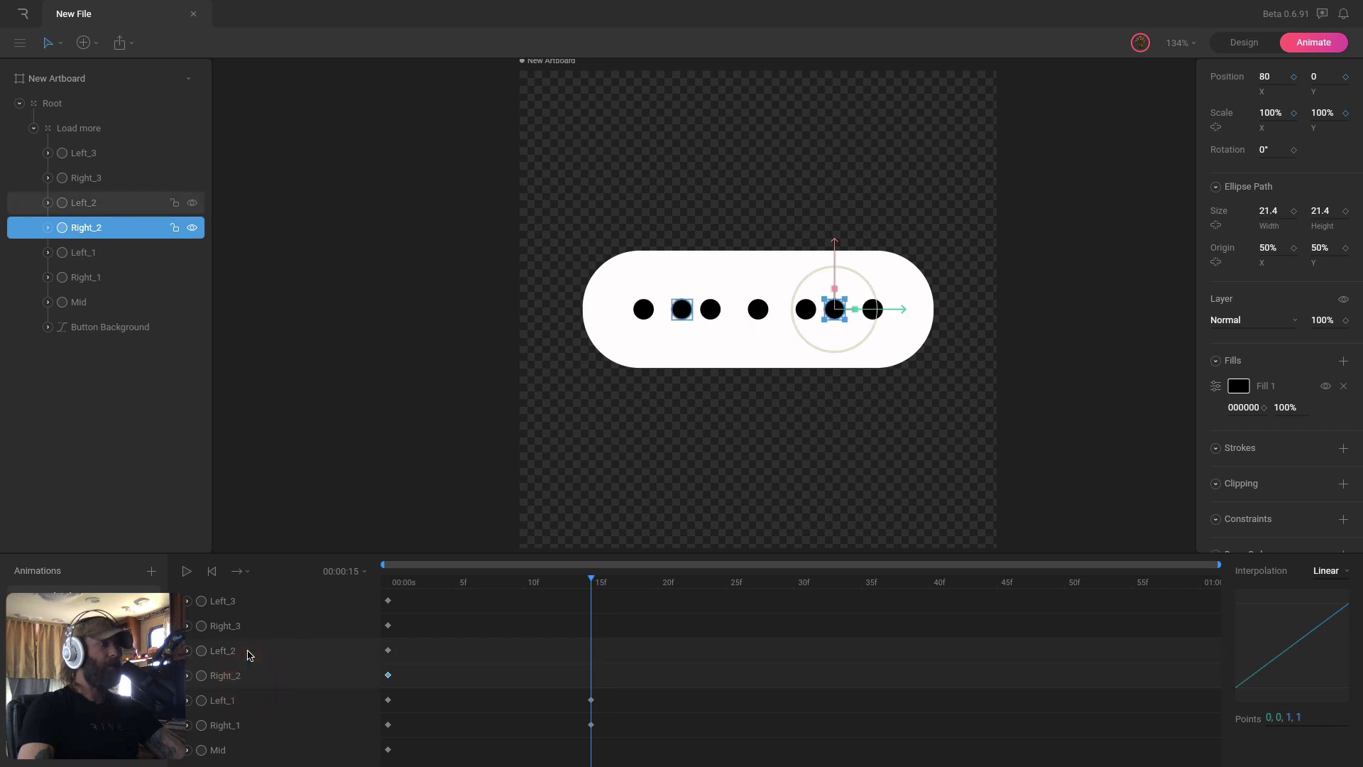
pyautogui.click(243, 651)
pyautogui.click(245, 669)
pyautogui.click(245, 651)
pyautogui.click(244, 670)
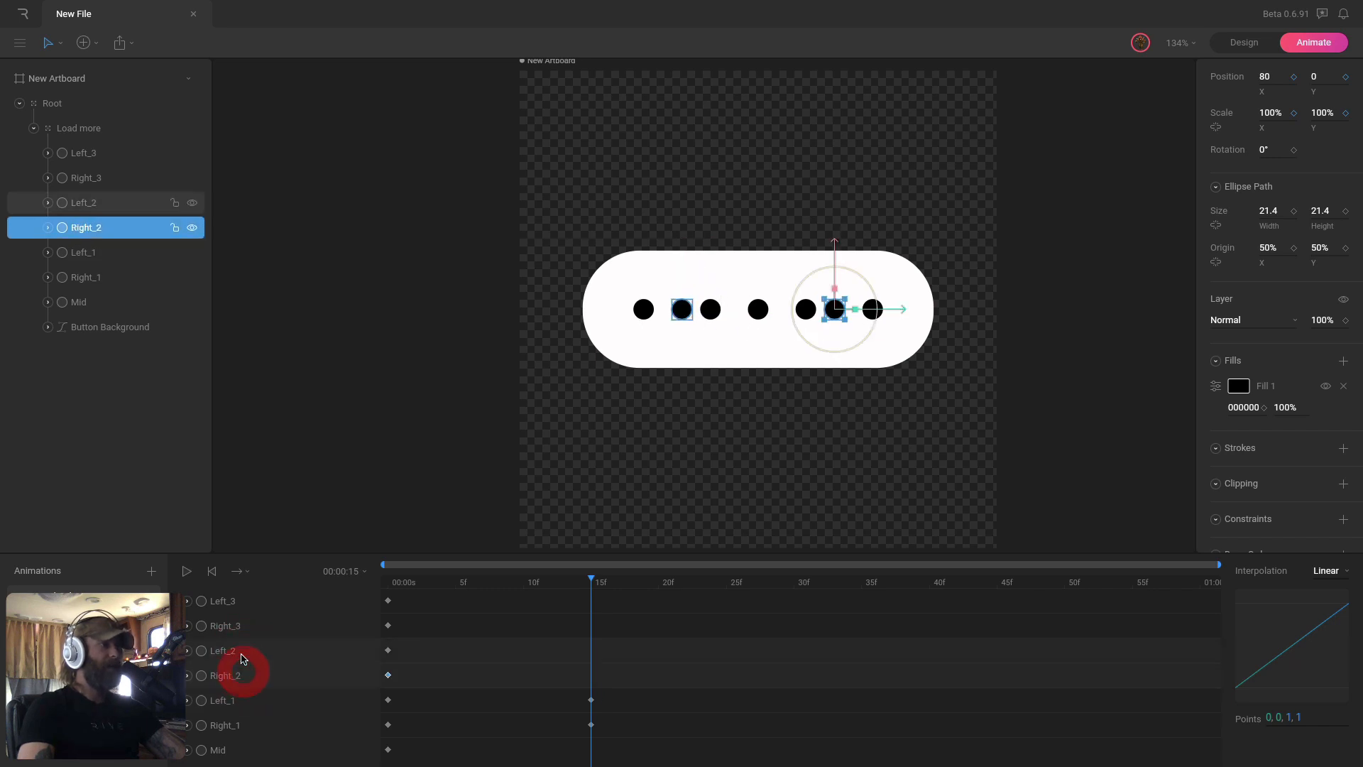
pyautogui.click(243, 655)
# Set Right_2 to X position 100 at frame 15.
pyautogui.click(242, 672)
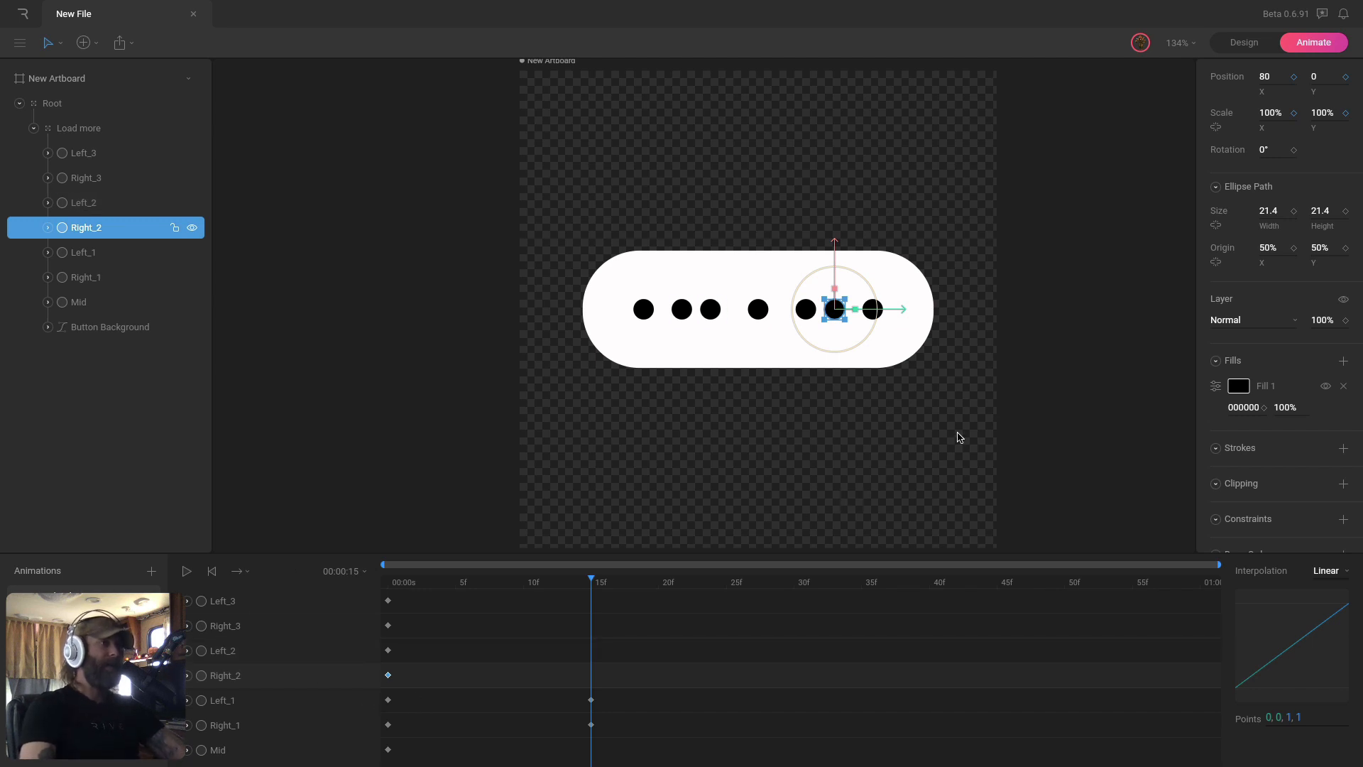
pyautogui.click(1280, 77)
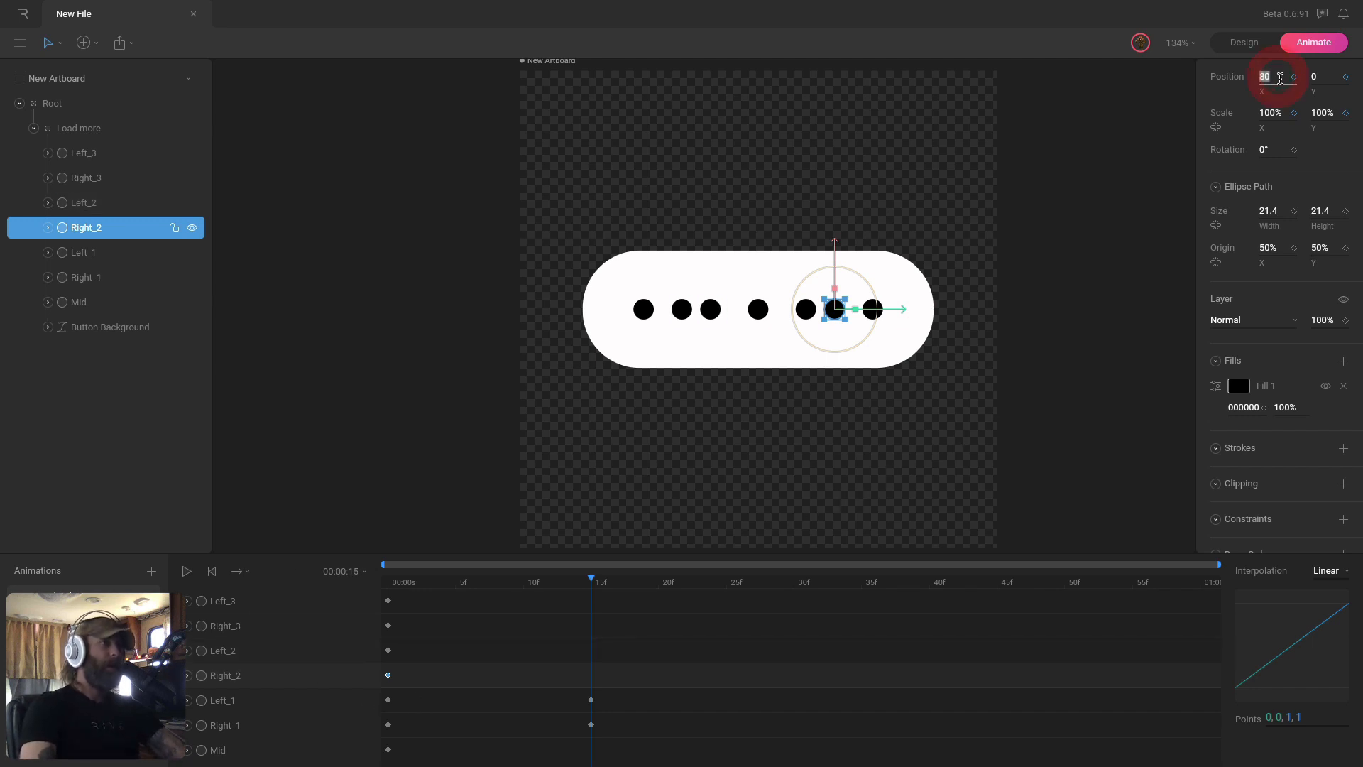
pyautogui.write('100')
pyautogui.press('Return')
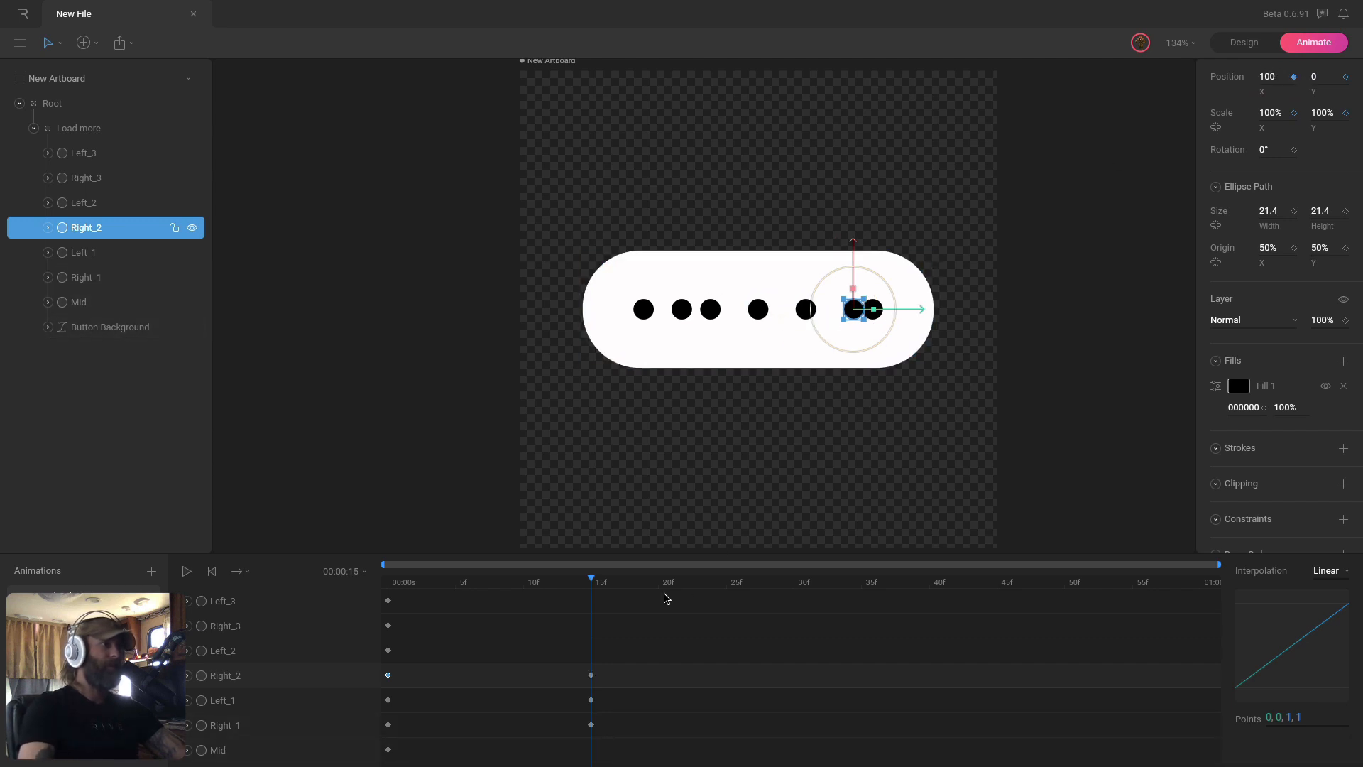
# Try an X position of 90 for Right_2 at frame 15 and set it back to 100.
pyautogui.click(1268, 76)
pyautogui.write('90')
pyautogui.press('Return')
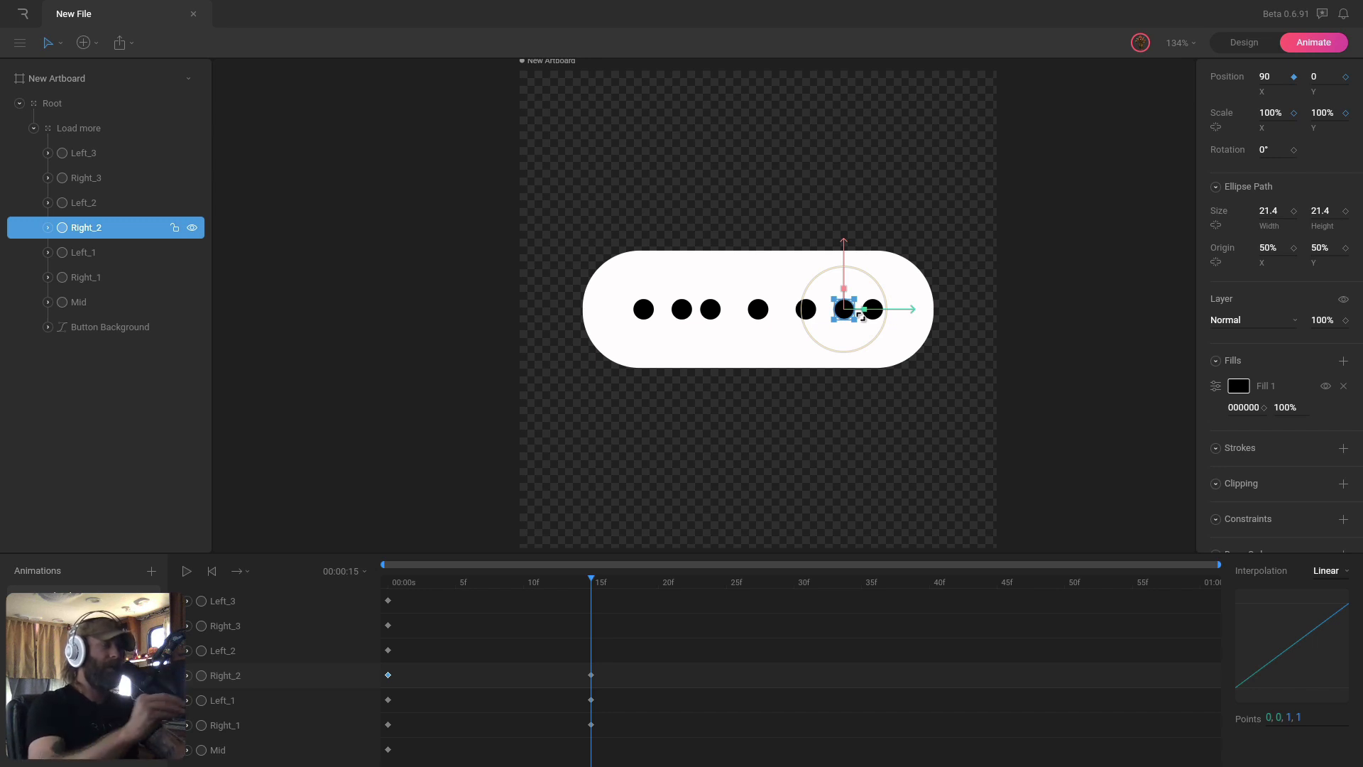
pyautogui.click(1264, 73)
pyautogui.write('1')
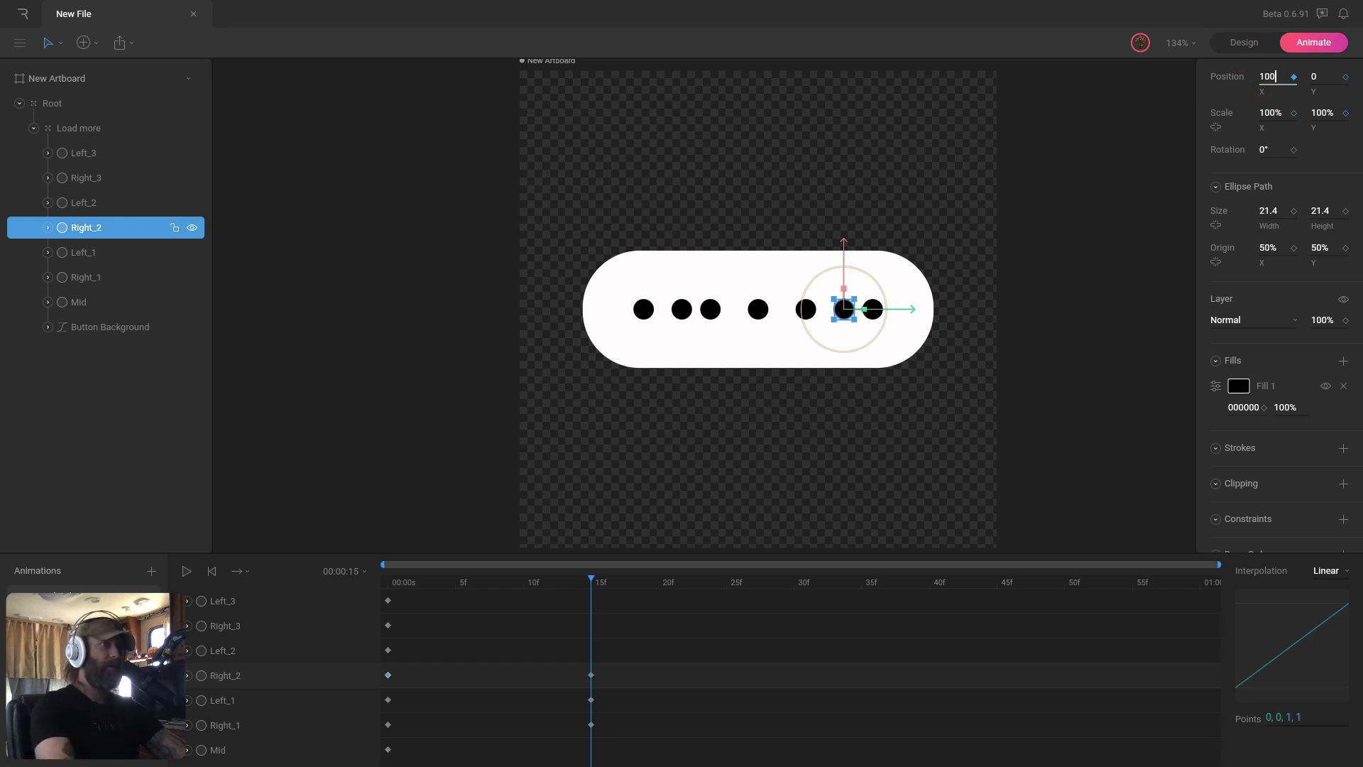
pyautogui.write('00')
pyautogui.press('Return')
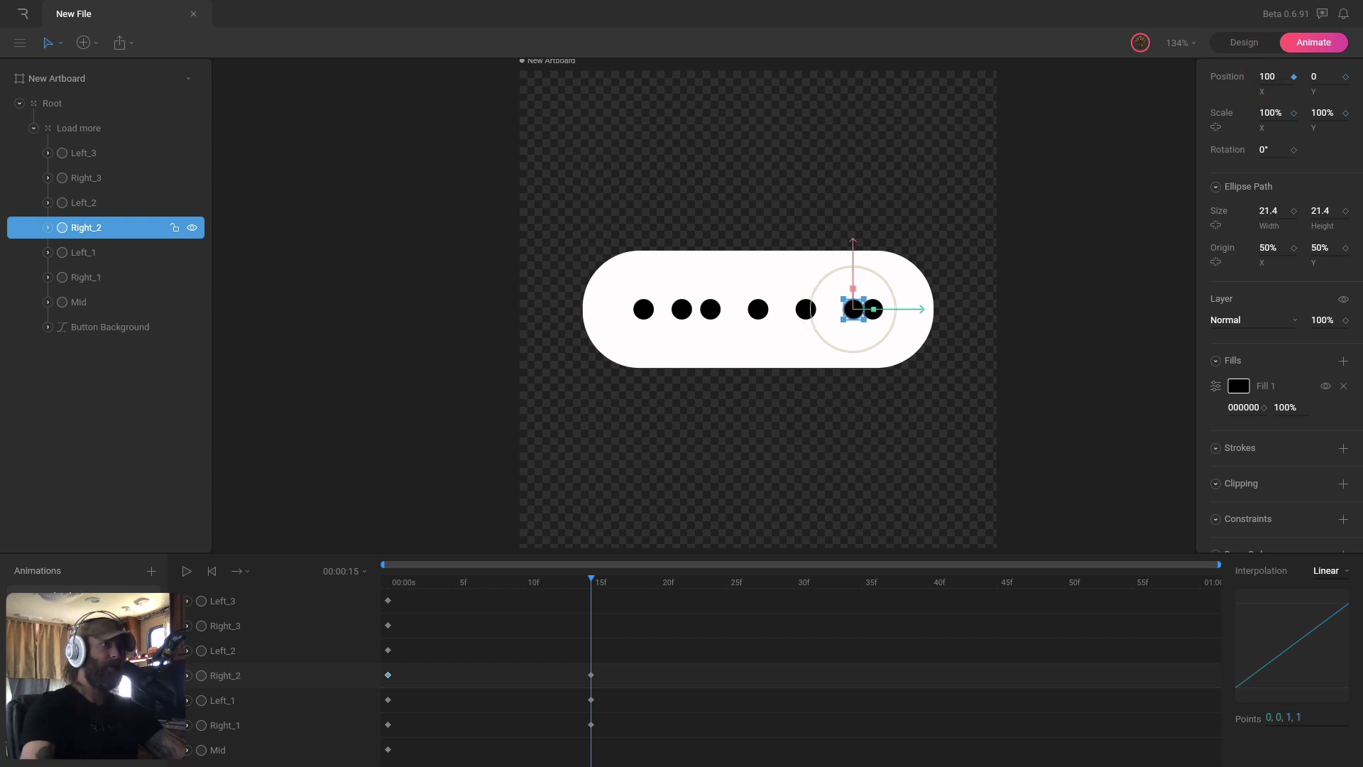
# Set Left_2 to X position -100 at frame 15.
pyautogui.click(297, 657)
pyautogui.click(1266, 76)
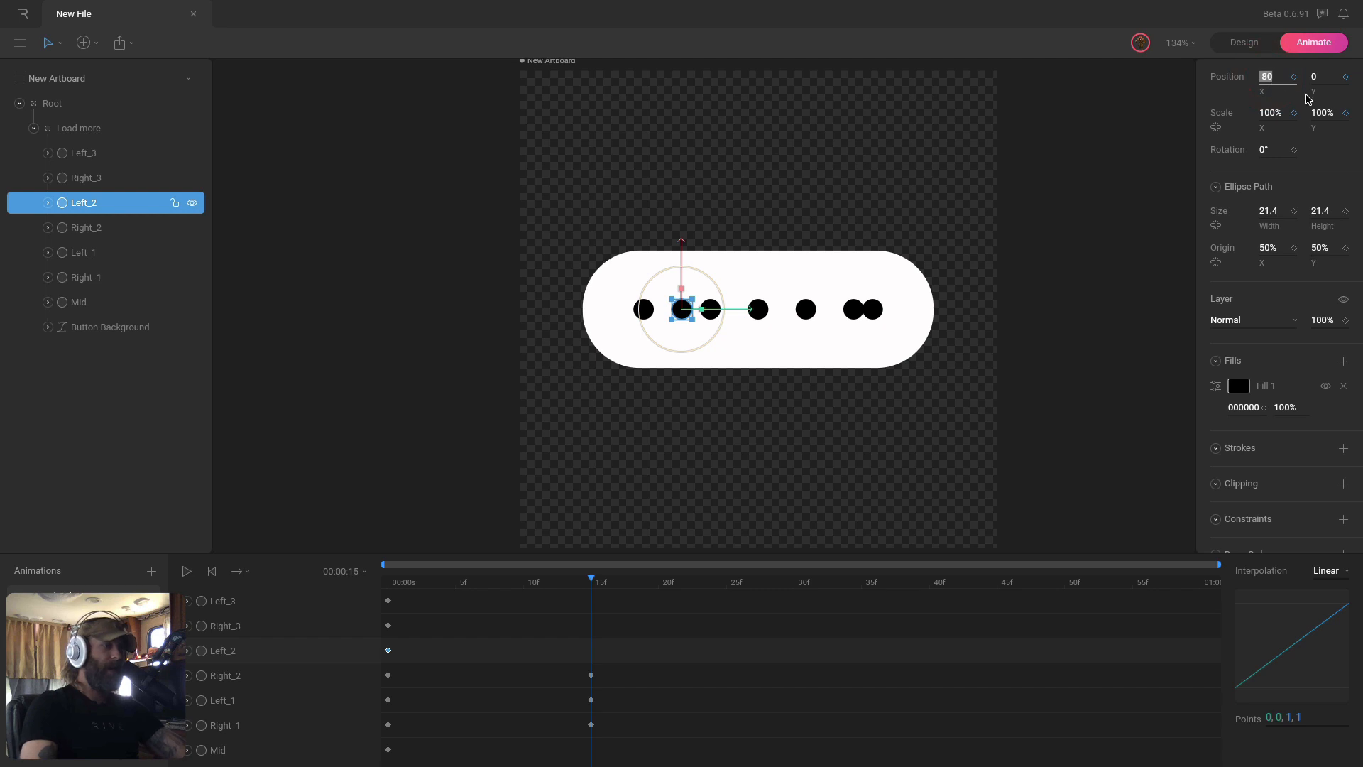
pyautogui.write('-100')
pyautogui.press('Return')
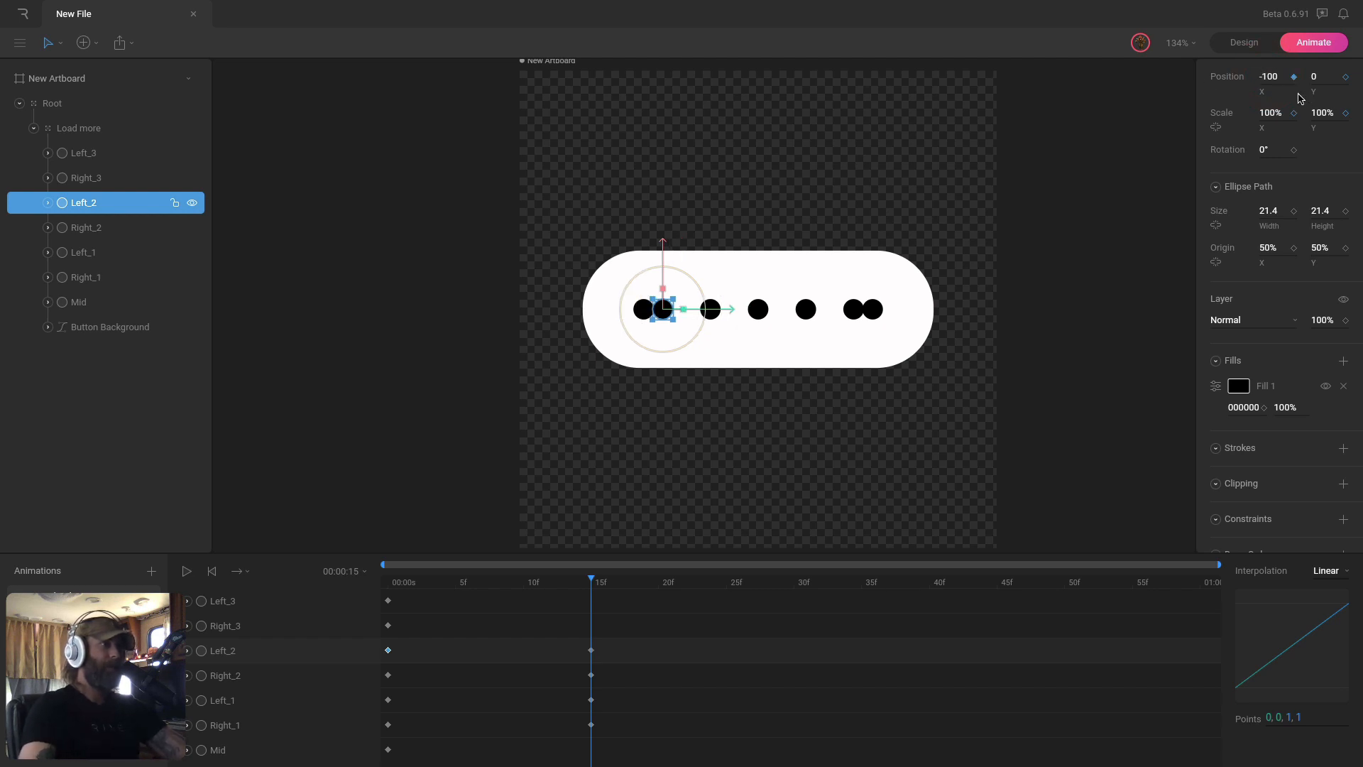
# At frame 15, set Right_3 to X position 150 and Left_3 to X position -150, and clear the selection.
pyautogui.click(279, 625)
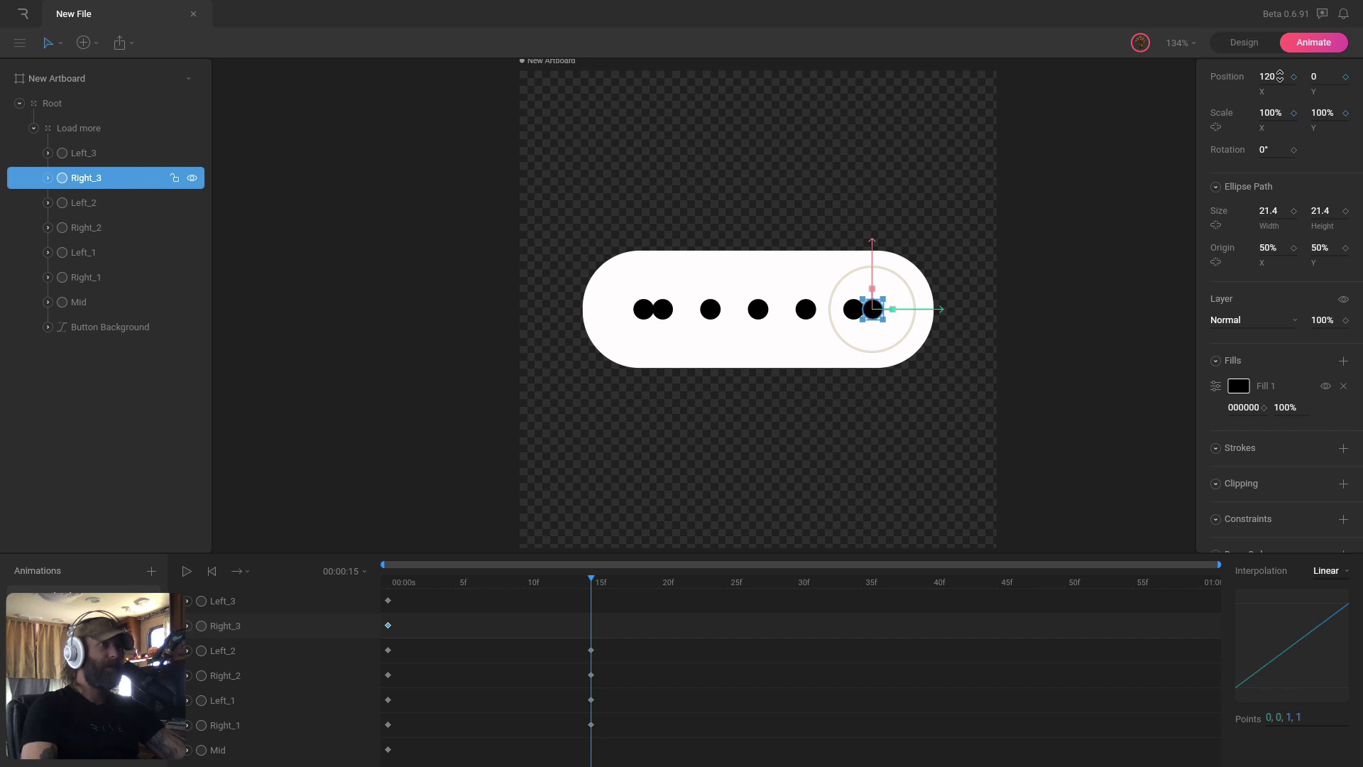
pyautogui.click(1269, 76)
pyautogui.write('15')
pyautogui.press('Return')
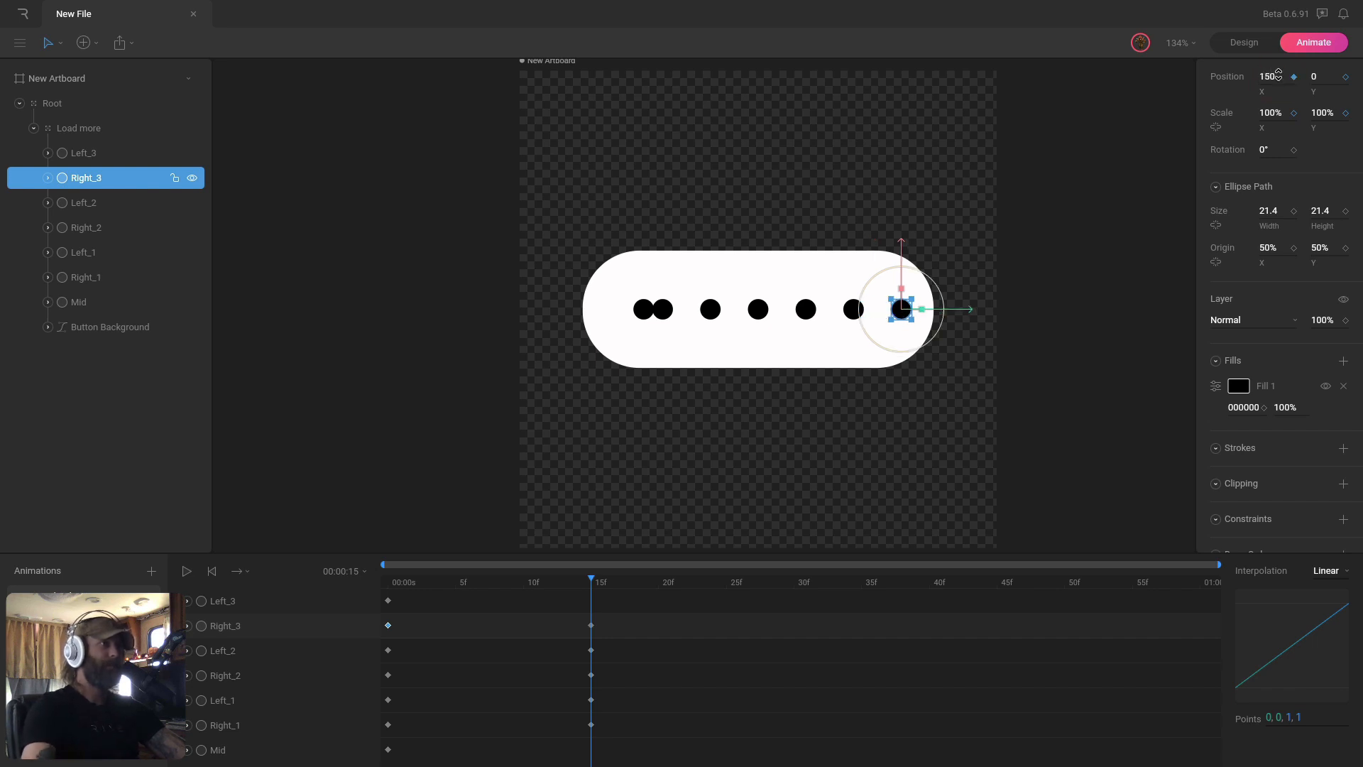
pyautogui.click(266, 603)
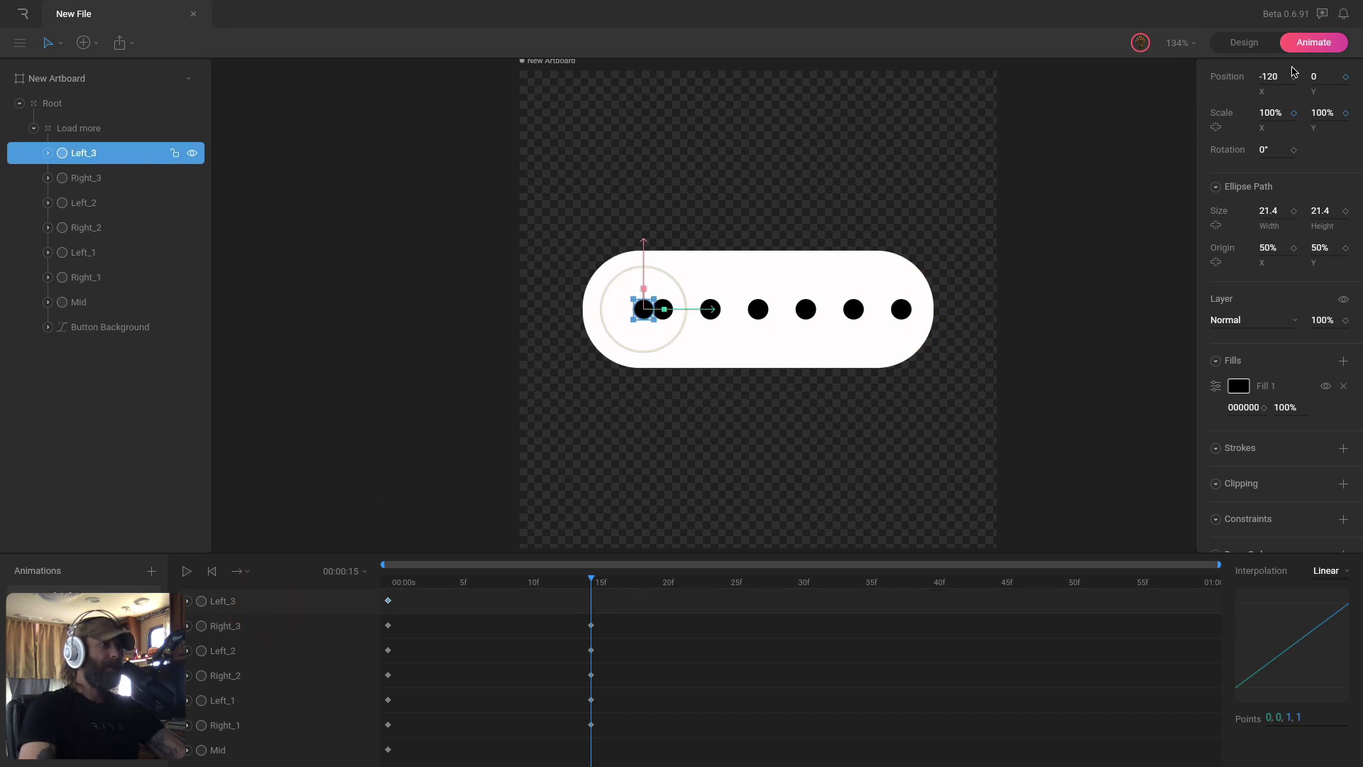
pyautogui.click(1272, 77)
pyautogui.write('-')
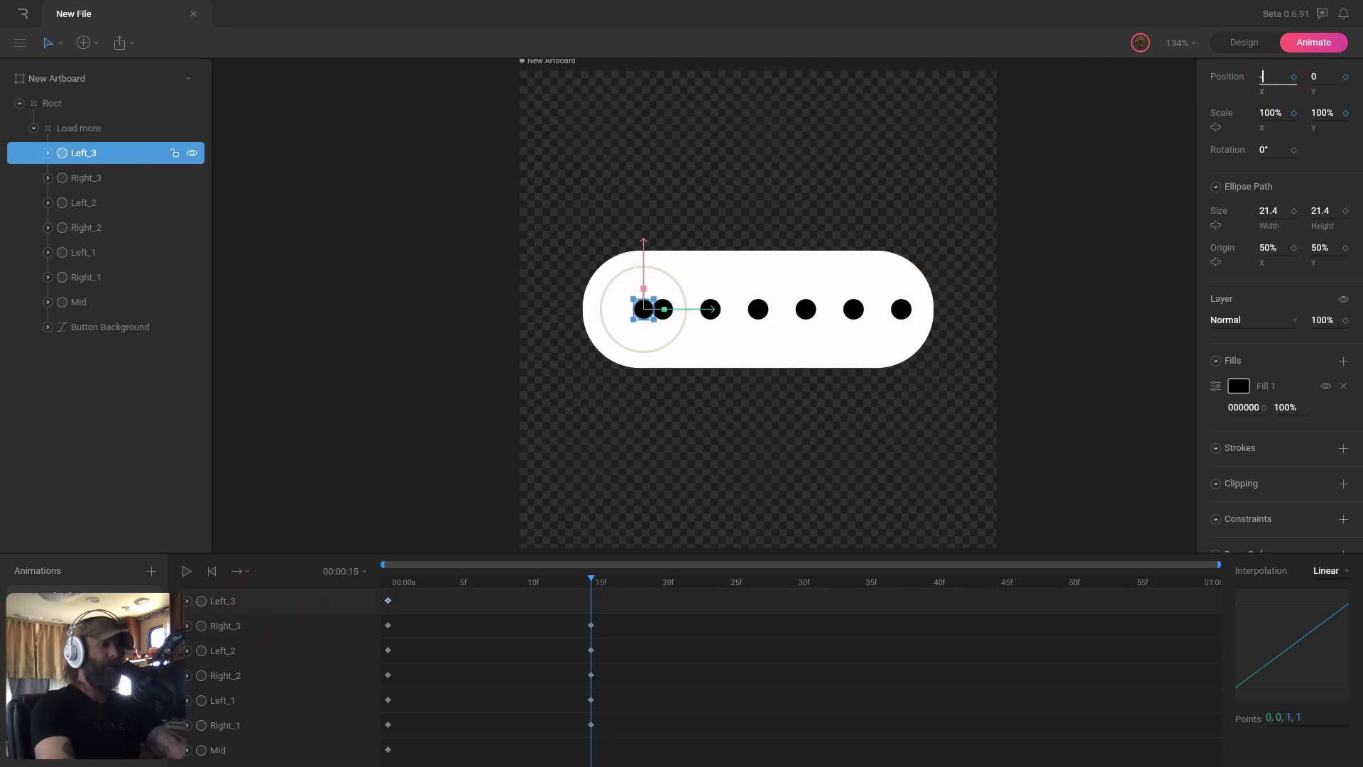
pyautogui.write('150')
pyautogui.press('Return')
pyautogui.click(870, 135)
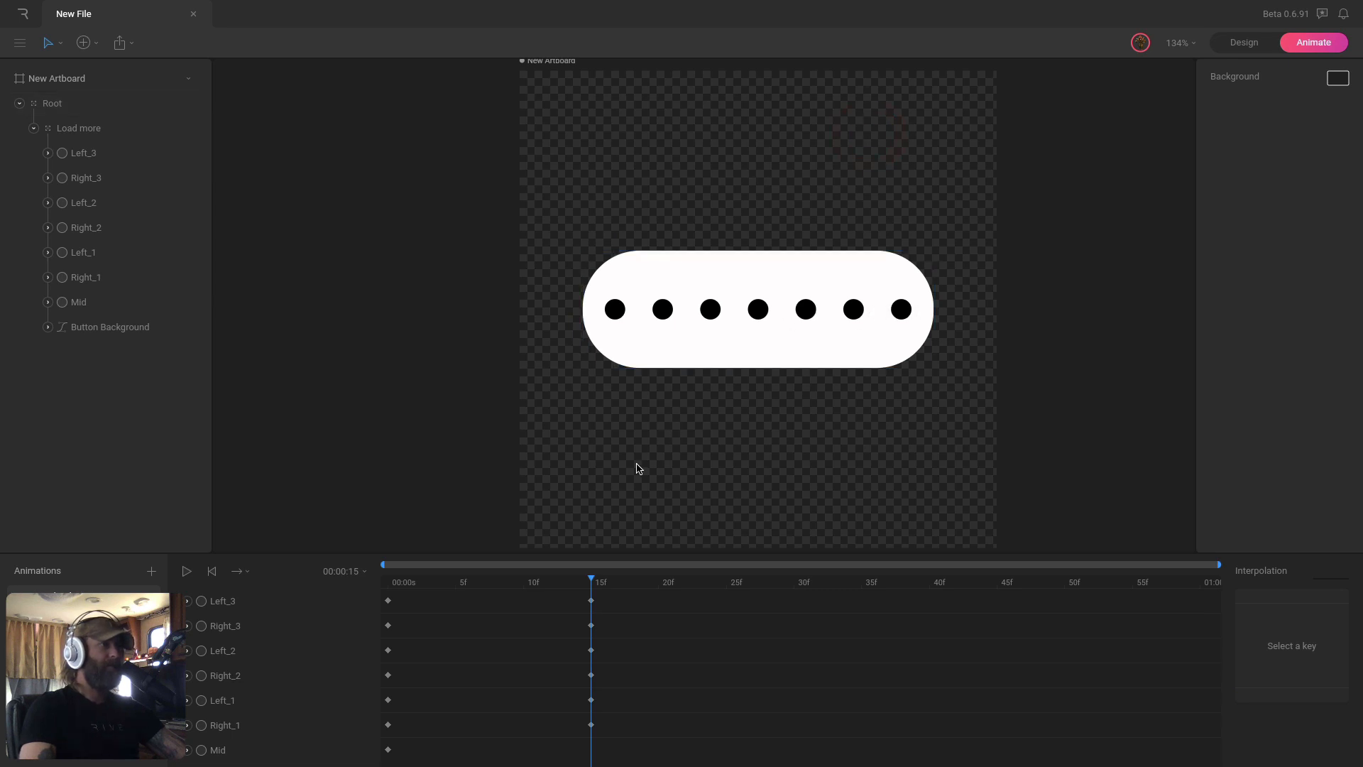
# Scrub between the start and frame 15 to preview the dots spreading apart.
pyautogui.moveTo(593, 581); pyautogui.dragTo(469, 581)
pyautogui.moveTo(370, 590); pyautogui.dragTo(593, 597)
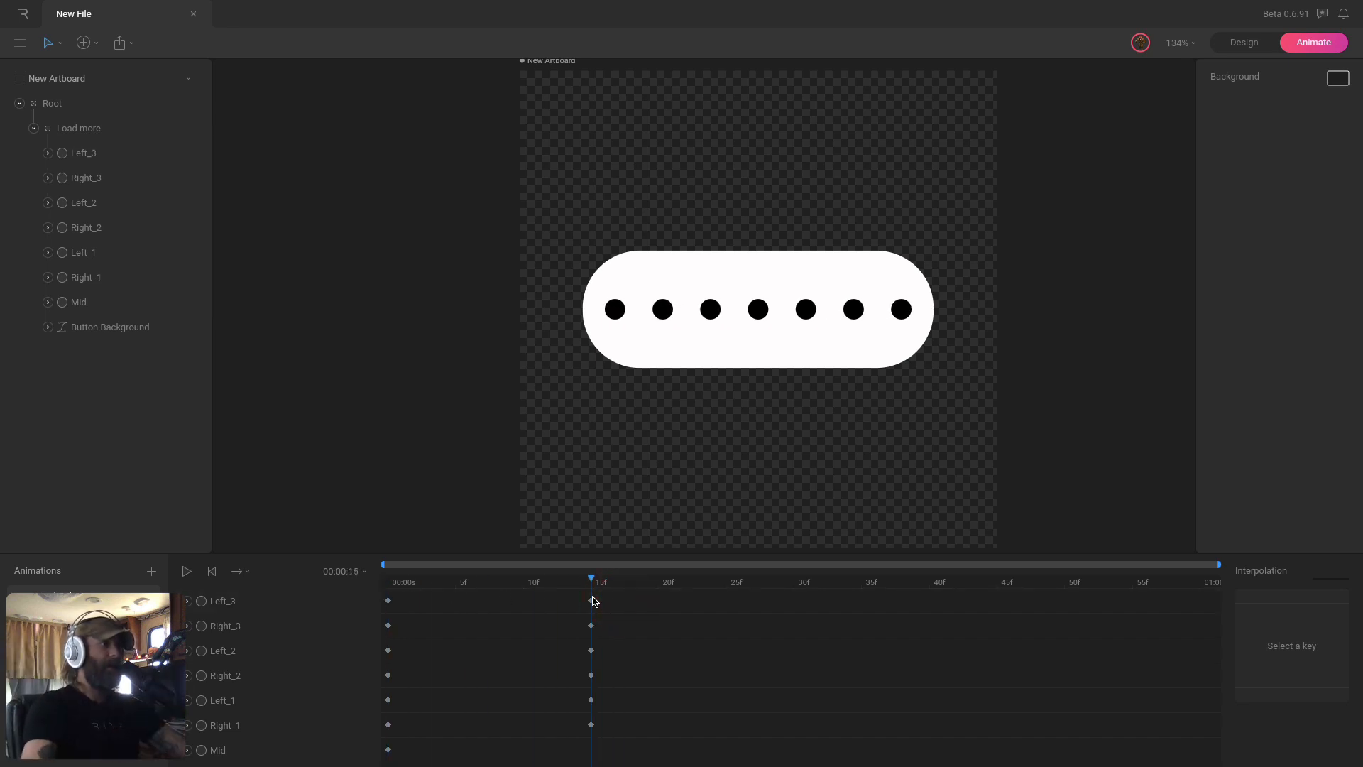
# At frame 30, set the X position of all six side dots, Left_3 through Right_1, to 0.
pyautogui.moveTo(392, 584); pyautogui.dragTo(795, 584)
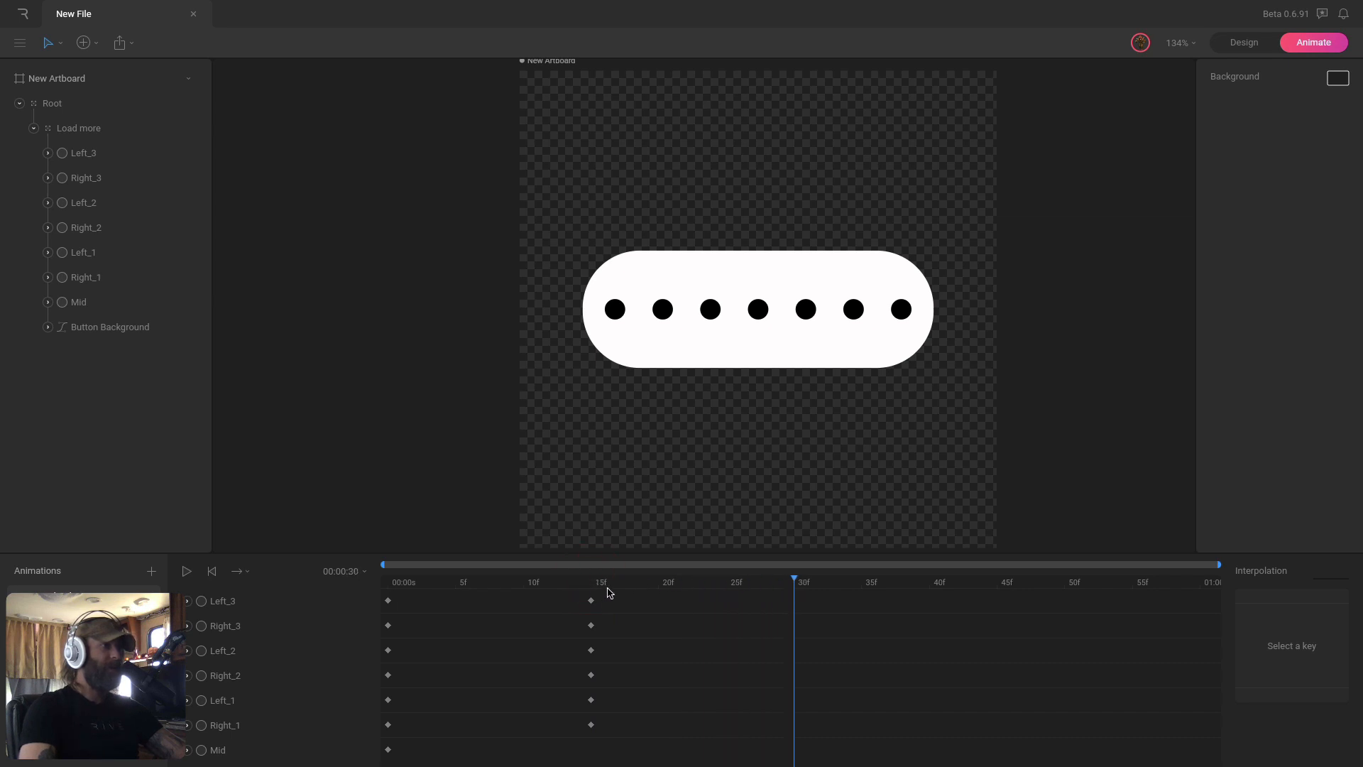
pyautogui.click(291, 607)
pyautogui.keyDown('shift'); pyautogui.click(293, 725); pyautogui.keyUp('shift')
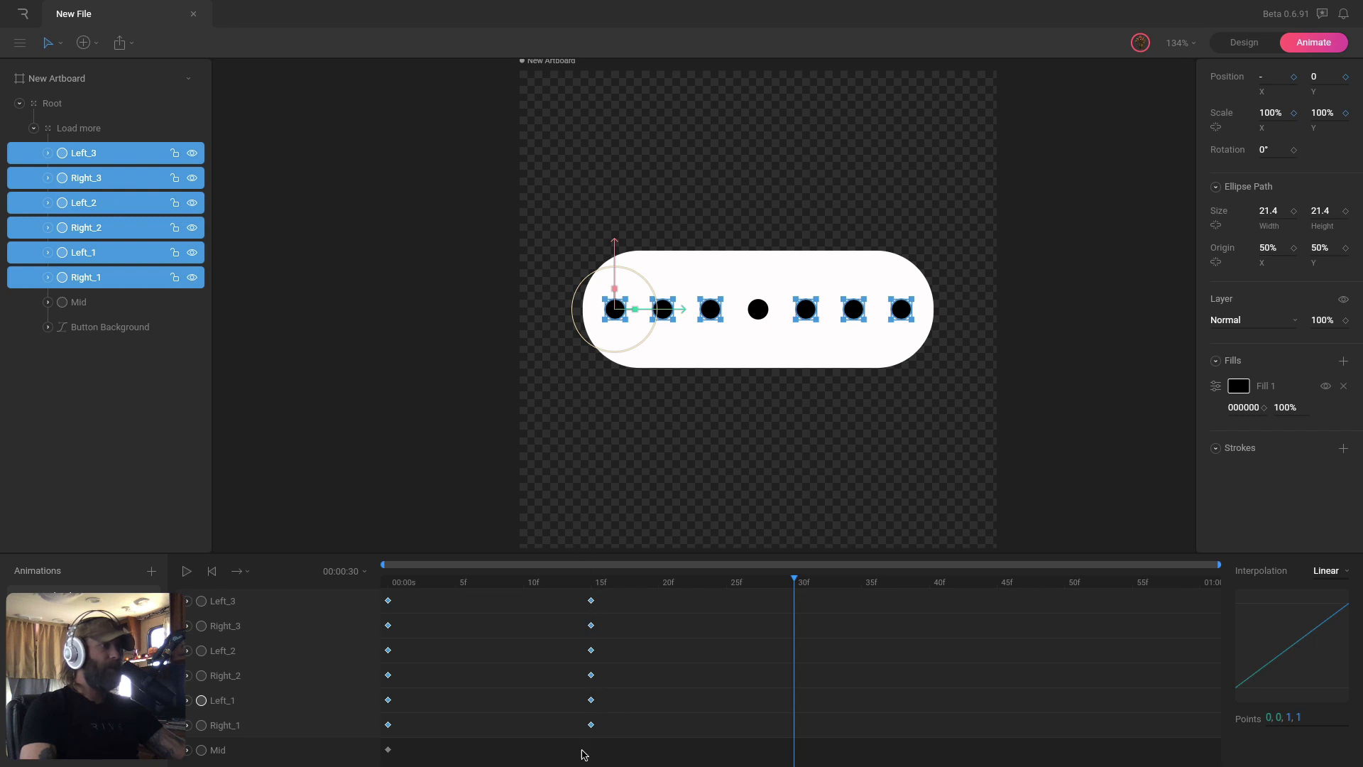
pyautogui.click(1270, 77)
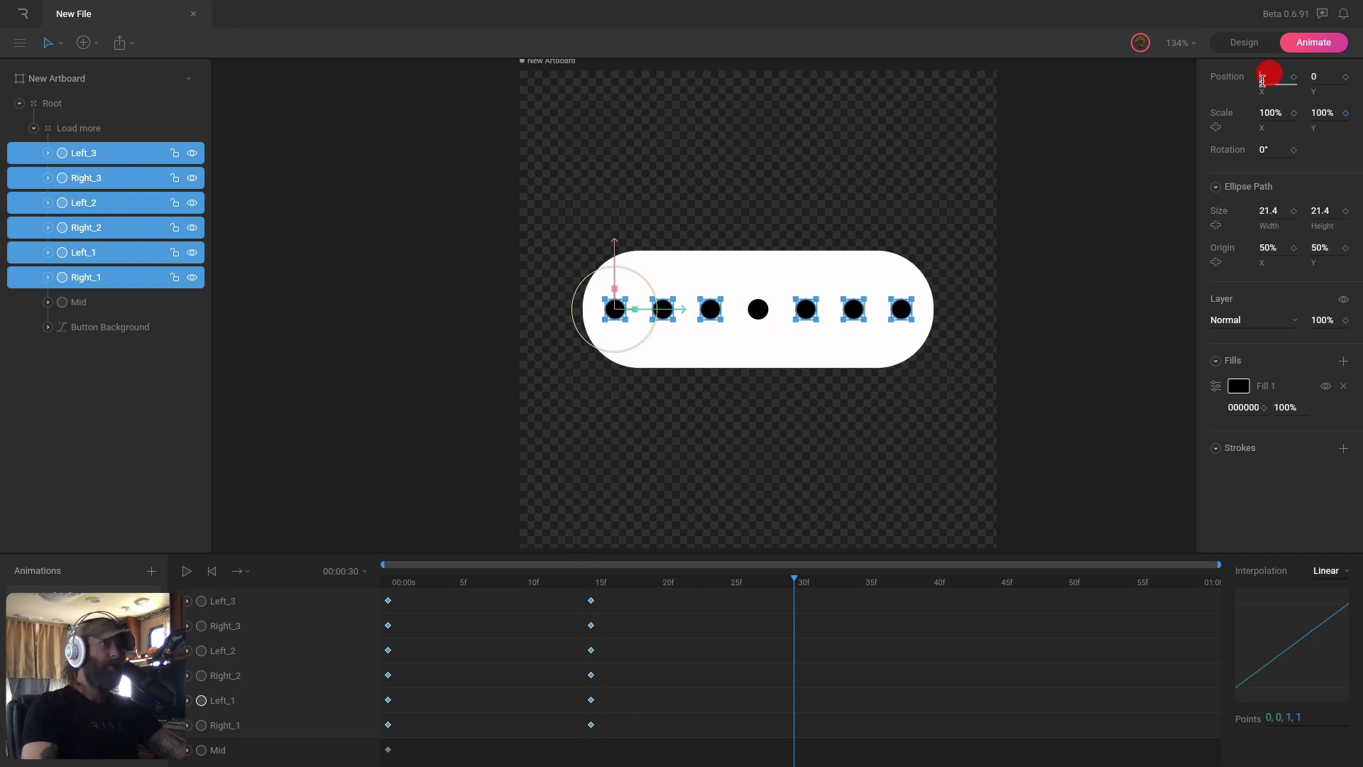
pyautogui.write('0')
pyautogui.press('Return')
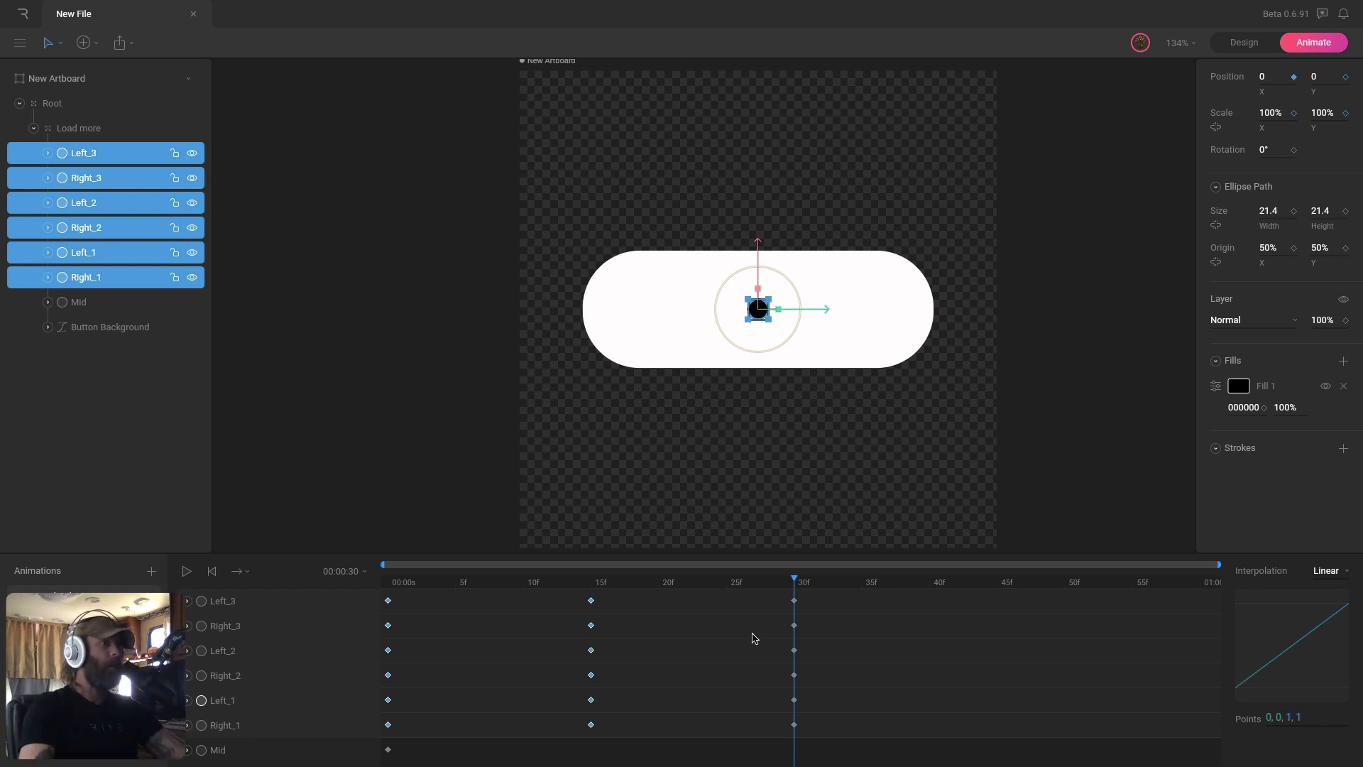
# Change the interpolation of all the six side dots' keys from frame 0 to frame 30 to Cubic, and clear the selection.
pyautogui.moveTo(796, 582); pyautogui.dragTo(329, 620)
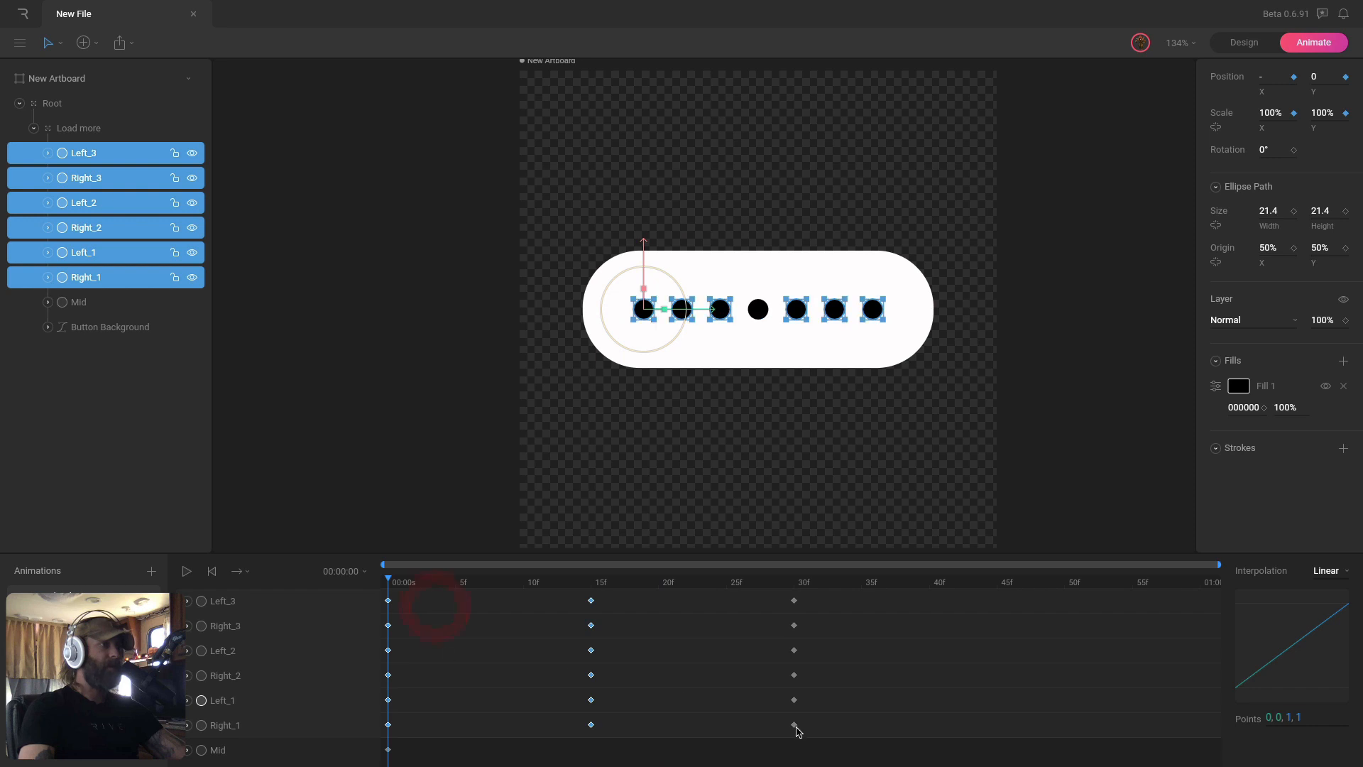
pyautogui.moveTo(854, 738); pyautogui.dragTo(341, 580)
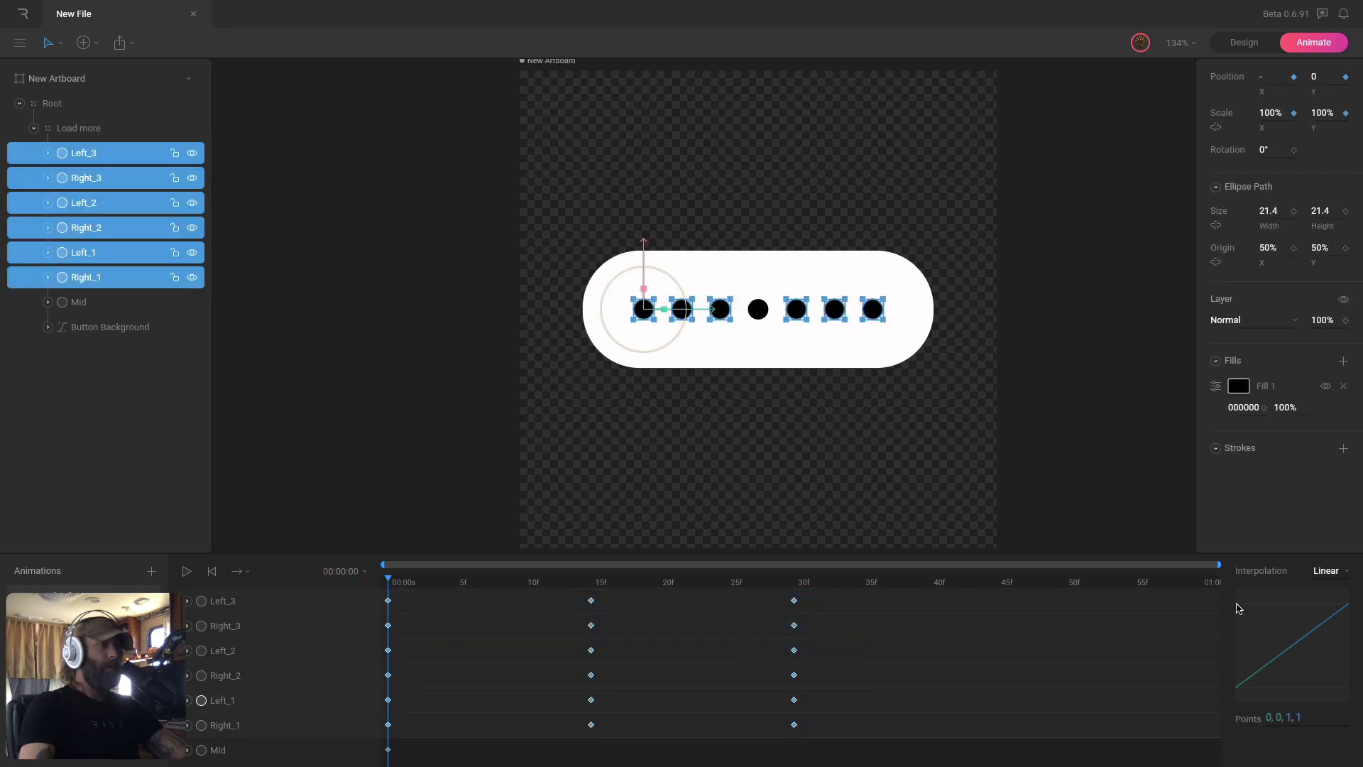
pyautogui.click(1342, 577)
pyautogui.click(1333, 620)
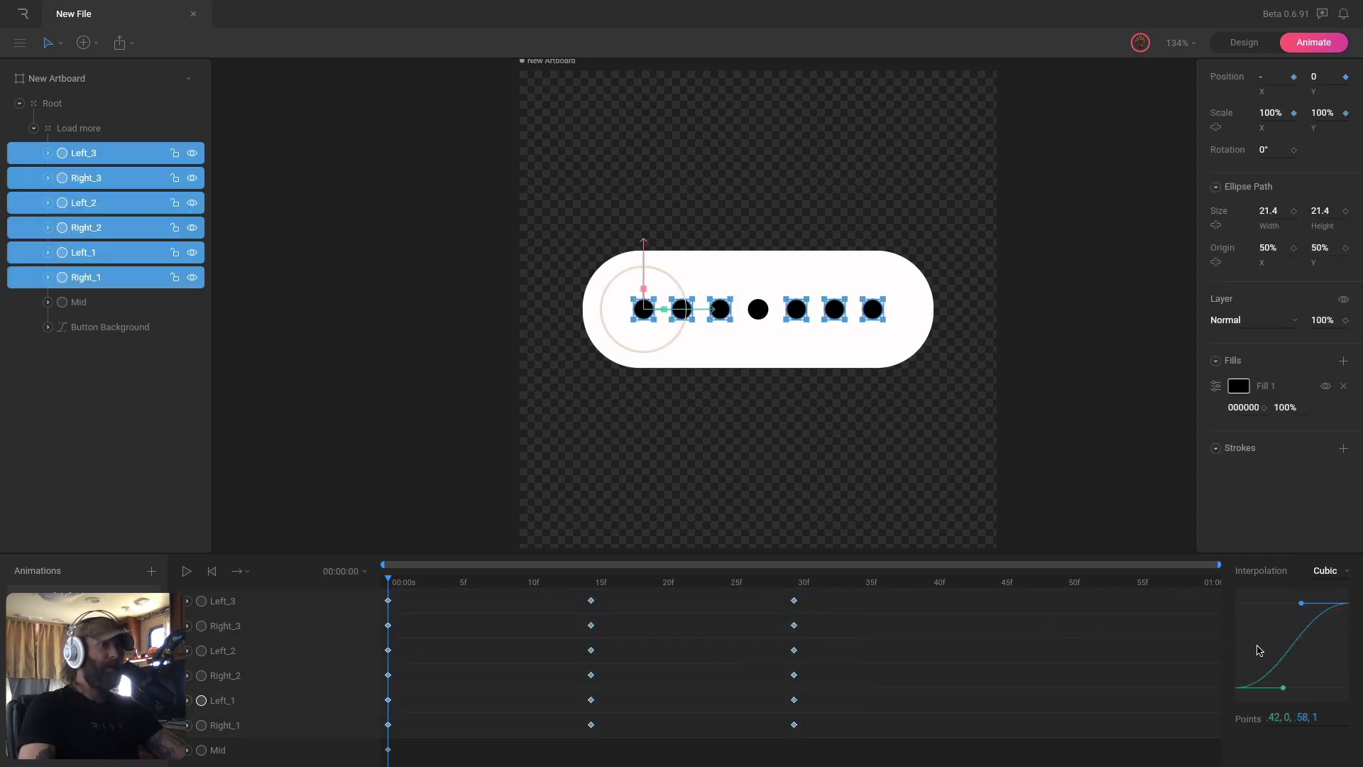
pyautogui.click(1108, 449)
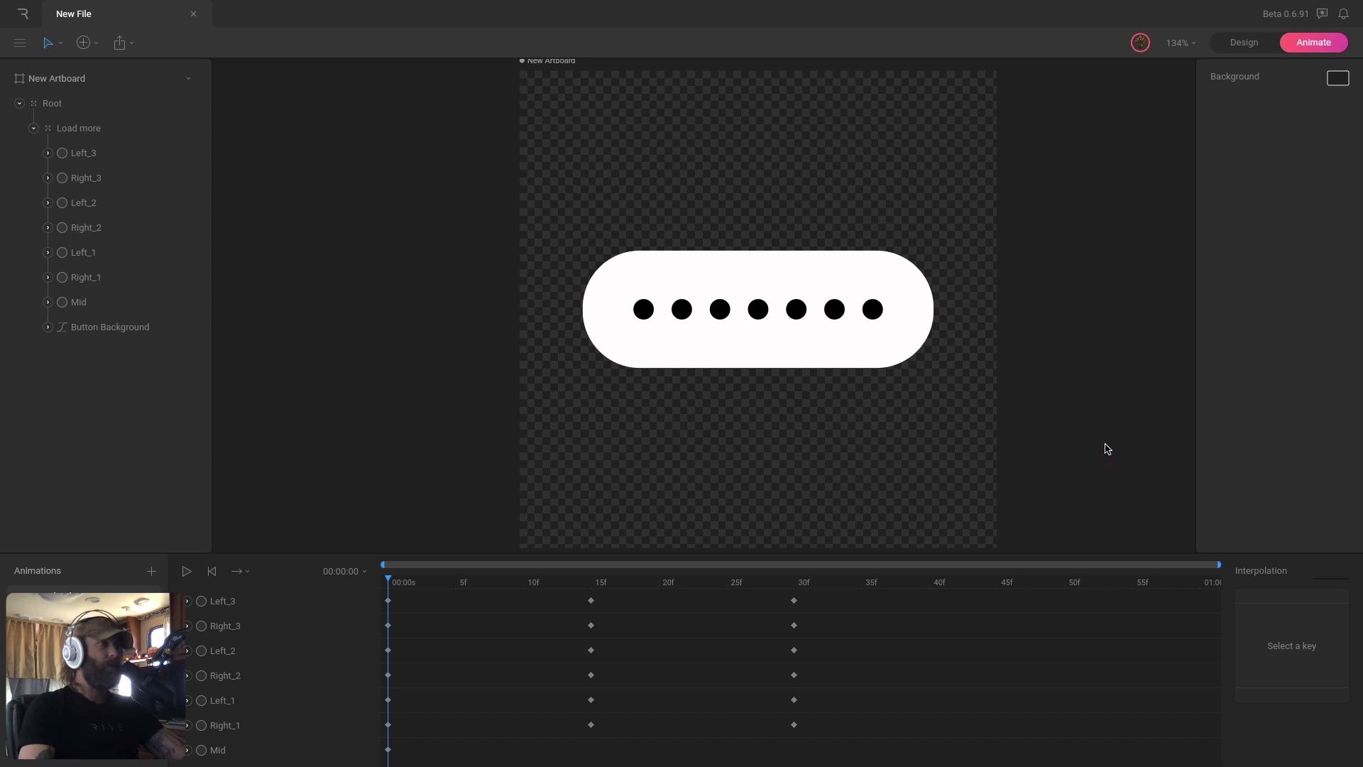
# Play the animation to check the eased spread and collapse of the dots.
pyautogui.press('space')
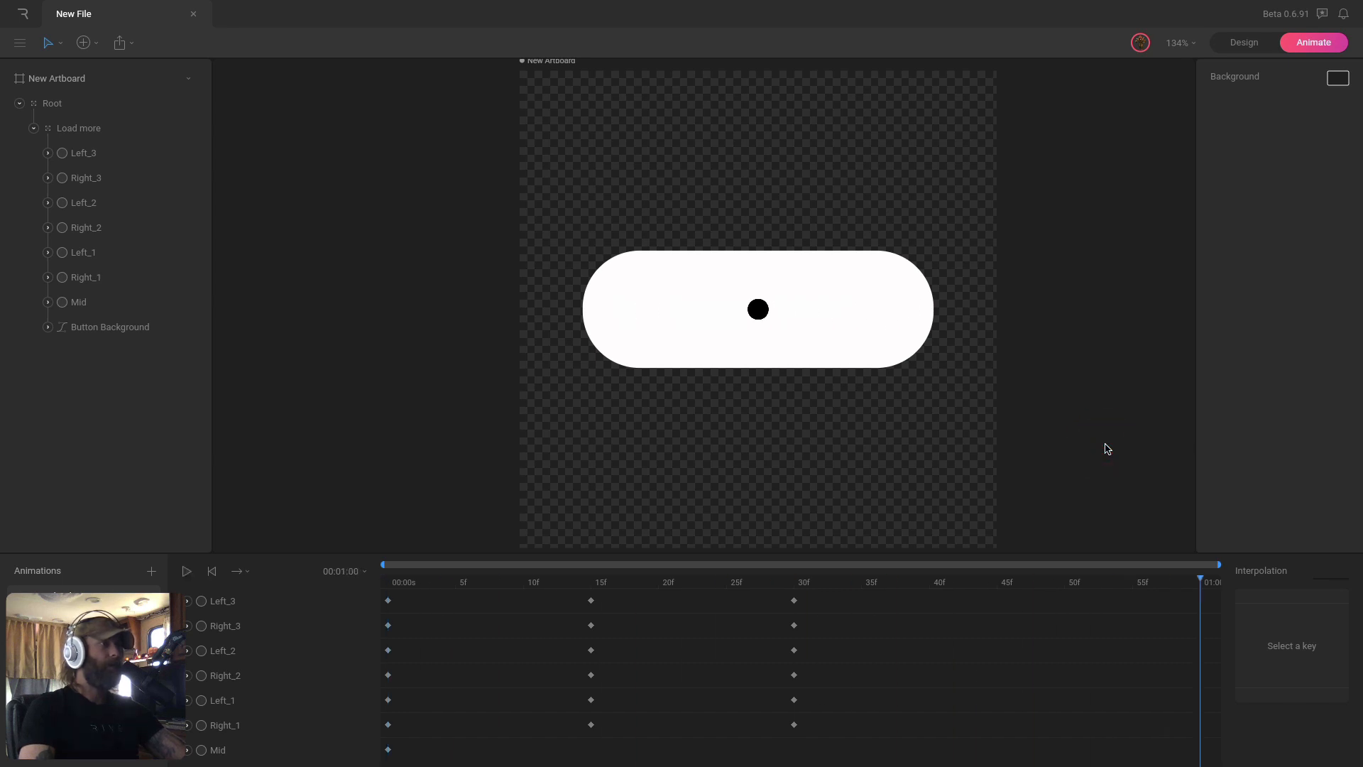
pyautogui.press('space')
pyautogui.press('space')
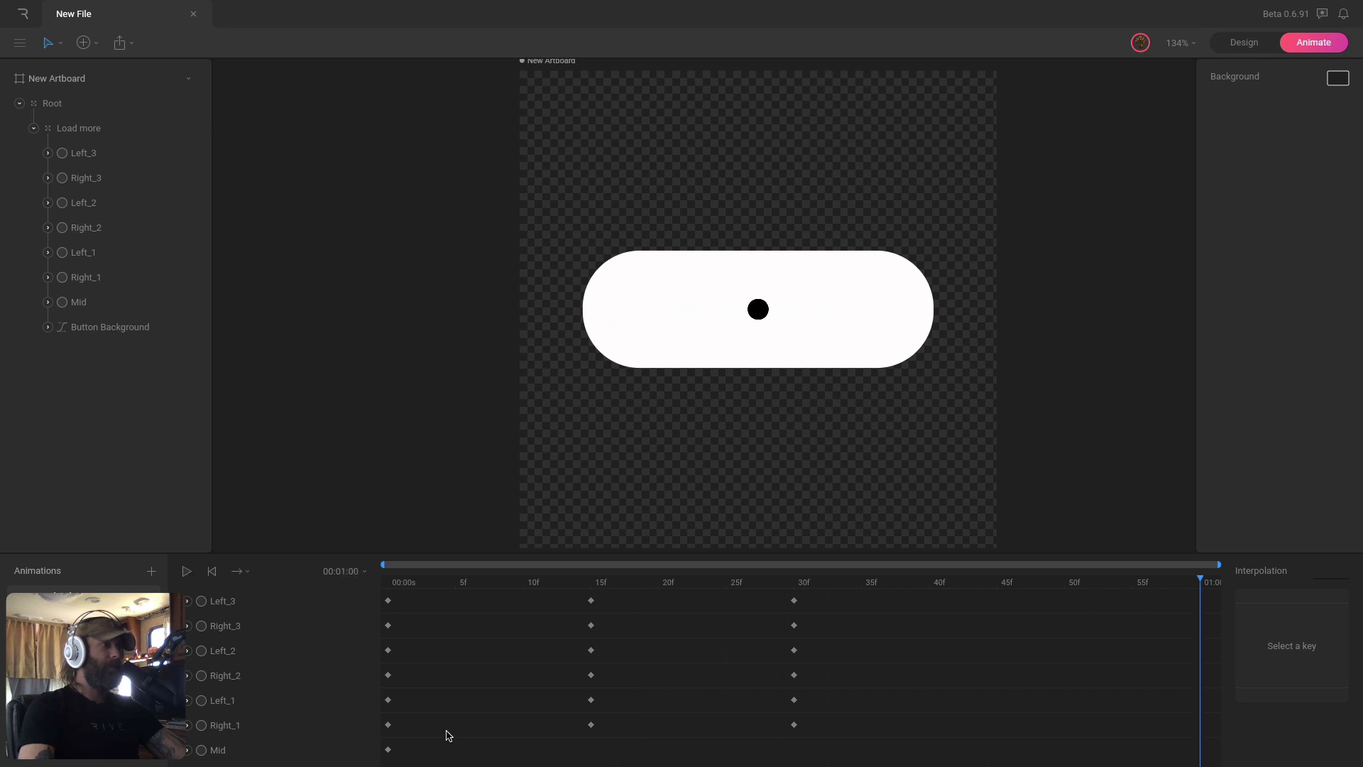
# Reshape the six side dots' cubic curves to 0, .97, .58, 1 for the frame 0 keys and .99, -.01, .58, 1 for the frame 15 keys.
pyautogui.moveTo(446, 731); pyautogui.dragTo(373, 596)
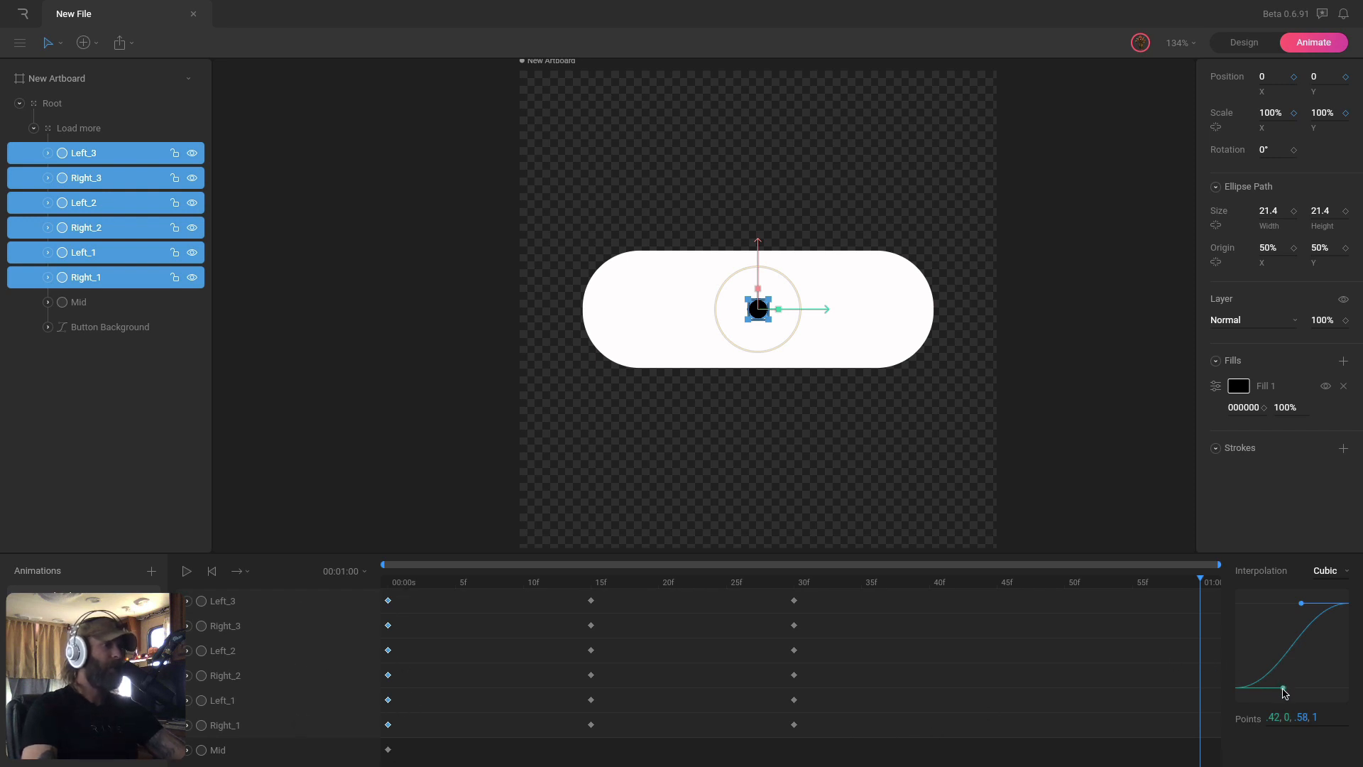
pyautogui.moveTo(1283, 689); pyautogui.dragTo(1236, 608)
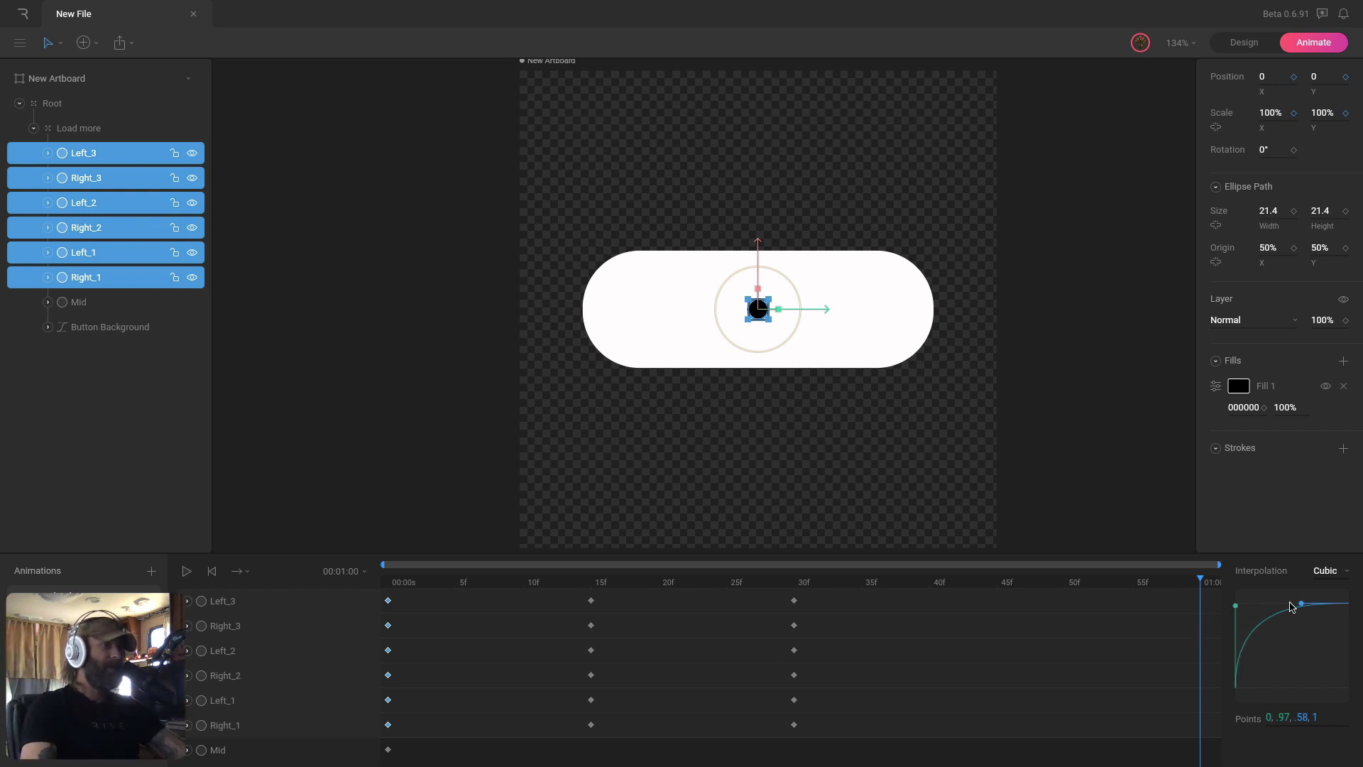
pyautogui.moveTo(614, 732); pyautogui.dragTo(560, 575)
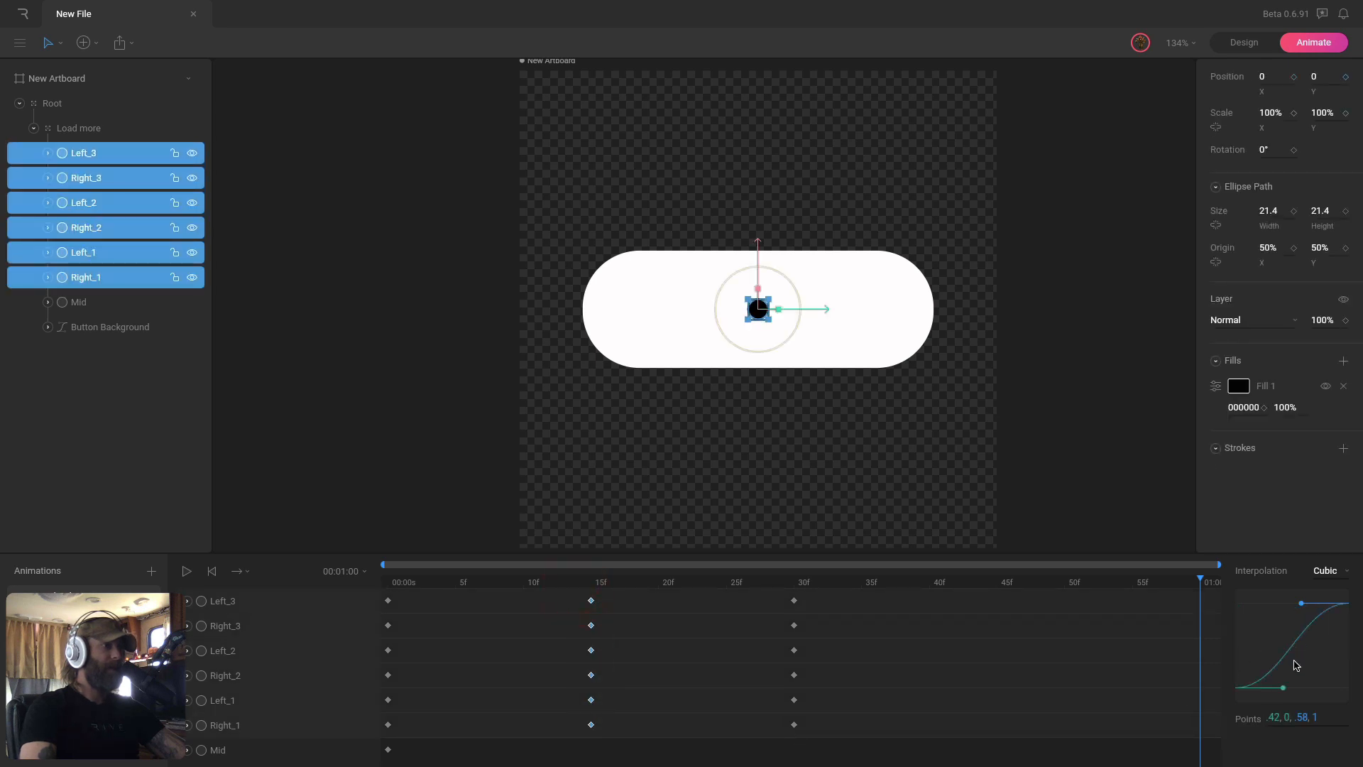
pyautogui.moveTo(1283, 687); pyautogui.dragTo(1349, 690)
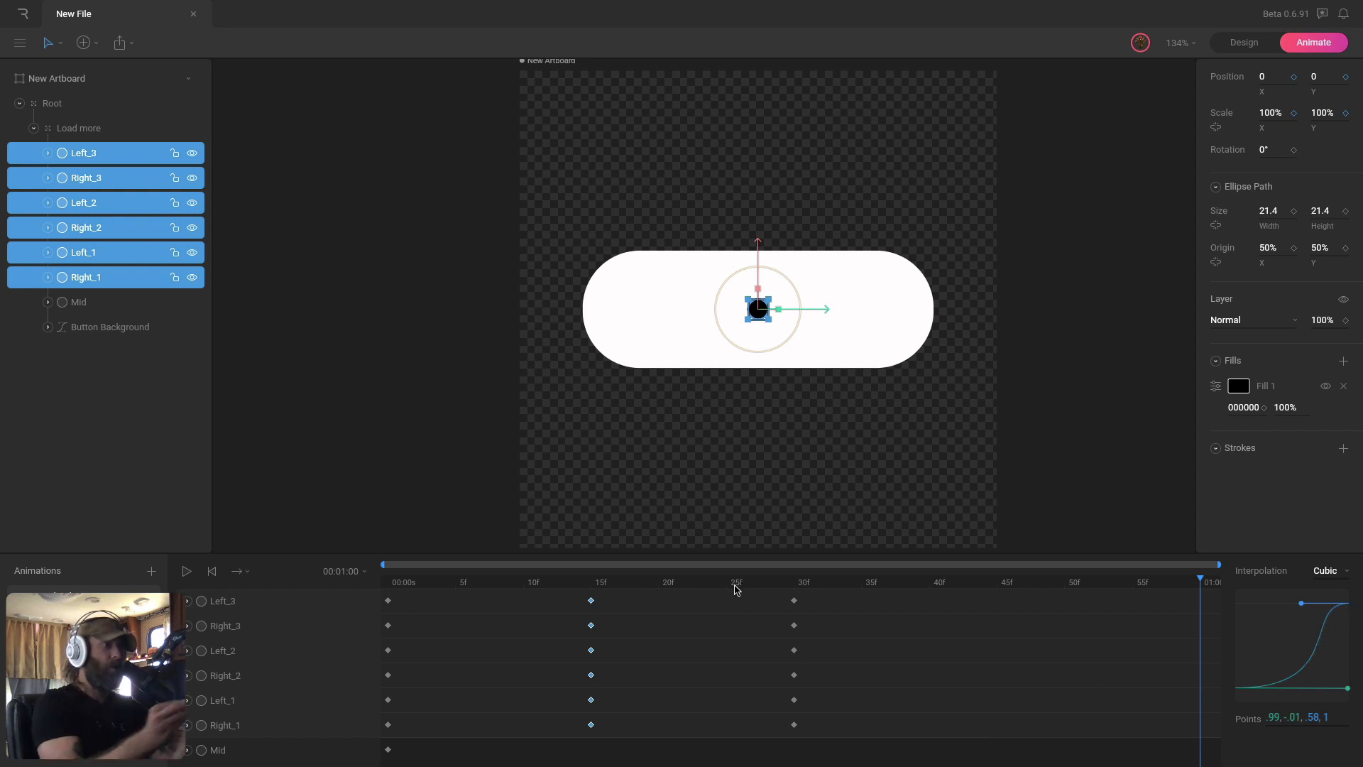
# Play the animation from the start with nothing selected to review the reshaped easing.
pyautogui.moveTo(735, 584); pyautogui.dragTo(186, 559)
pyautogui.click(280, 370)
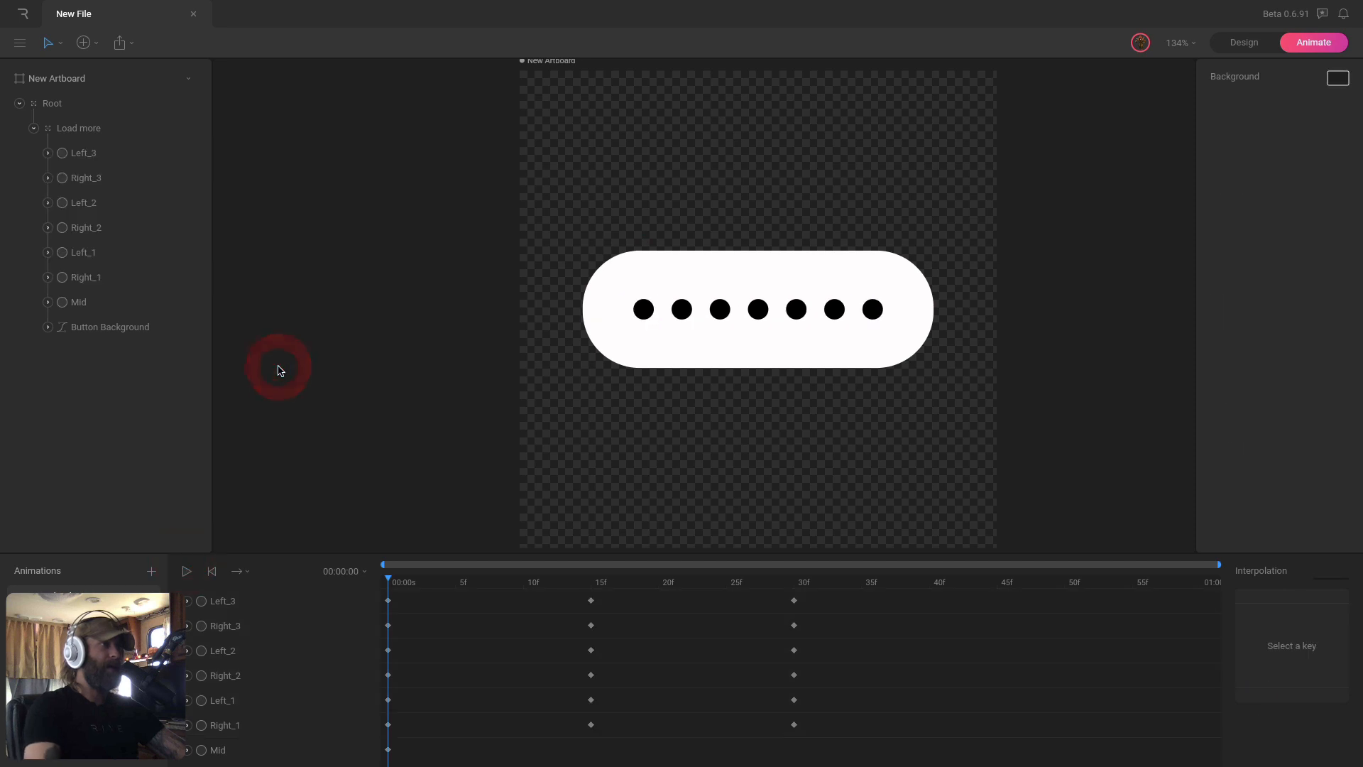
pyautogui.press('space')
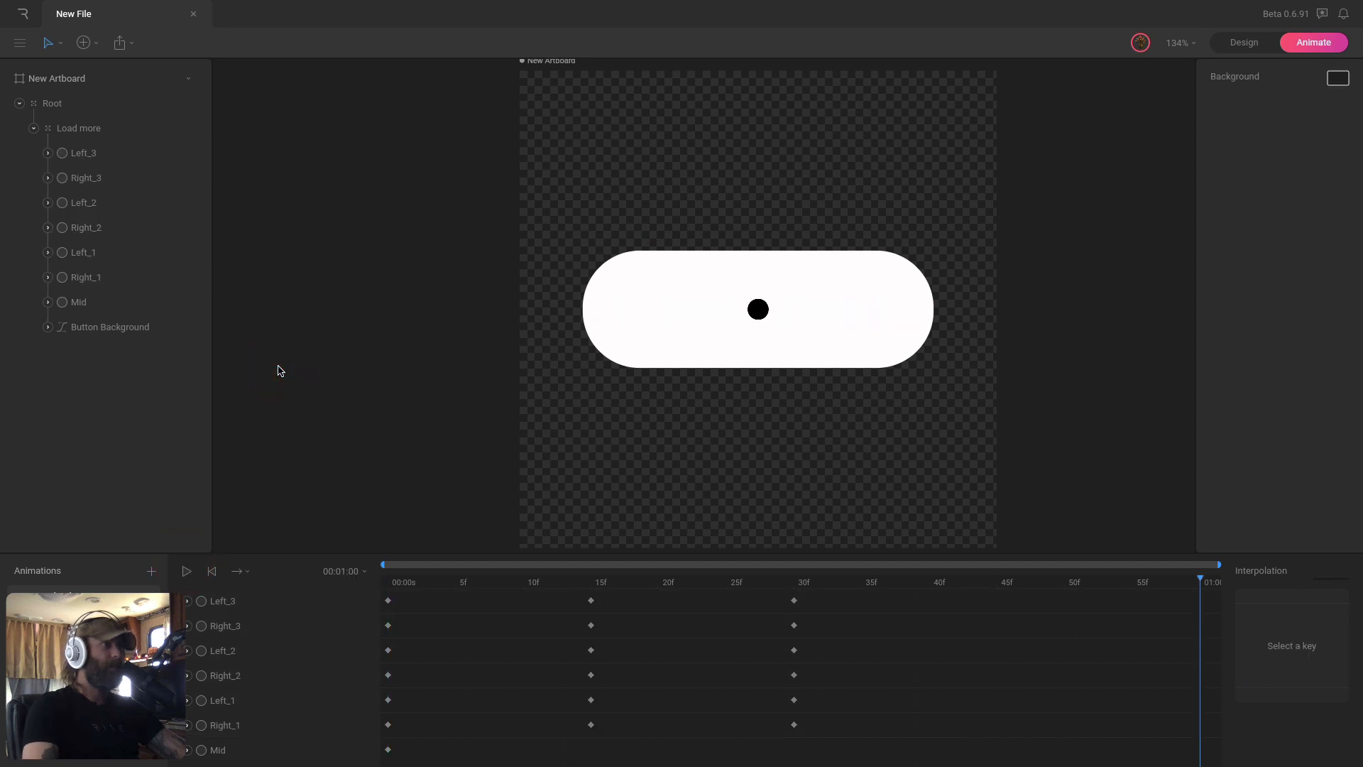
pyautogui.press('space')
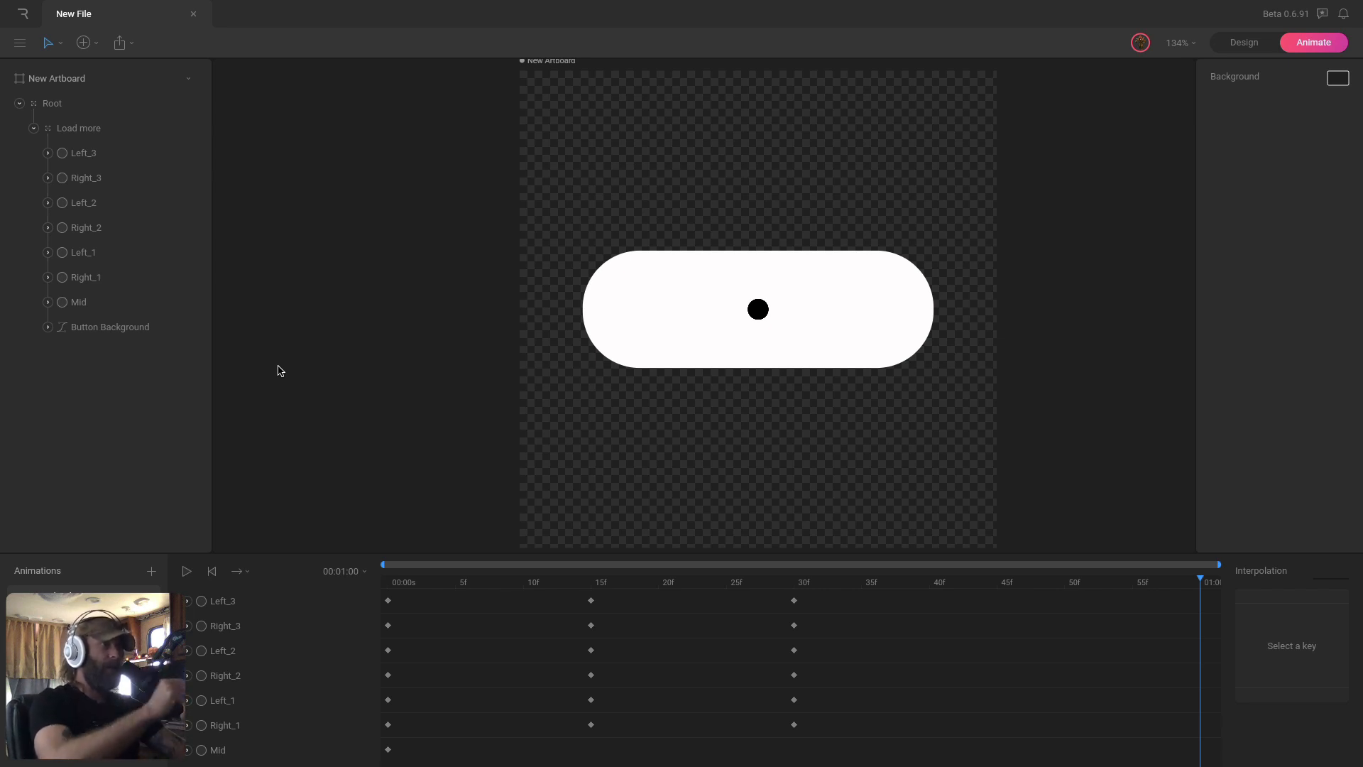
pyautogui.click(234, 751)
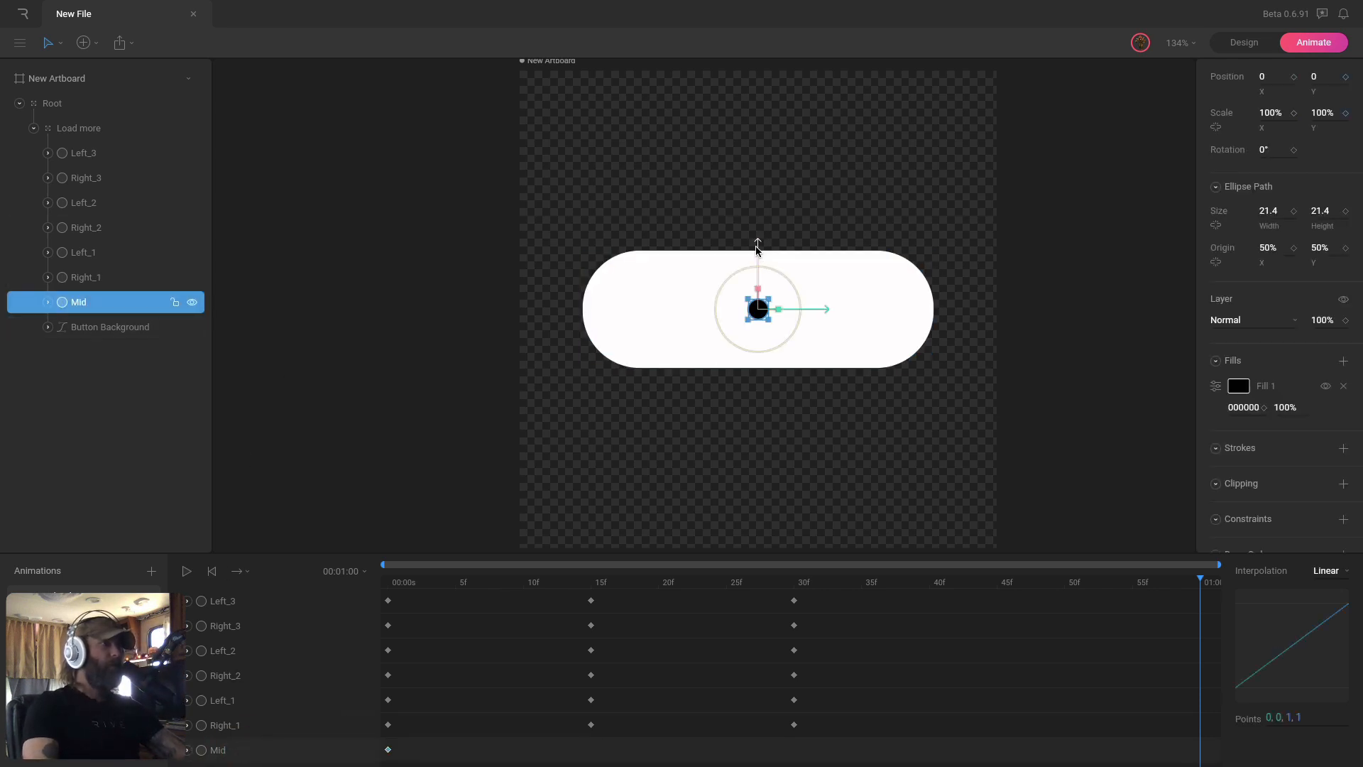
pyautogui.moveTo(759, 238); pyautogui.dragTo(765, 210)
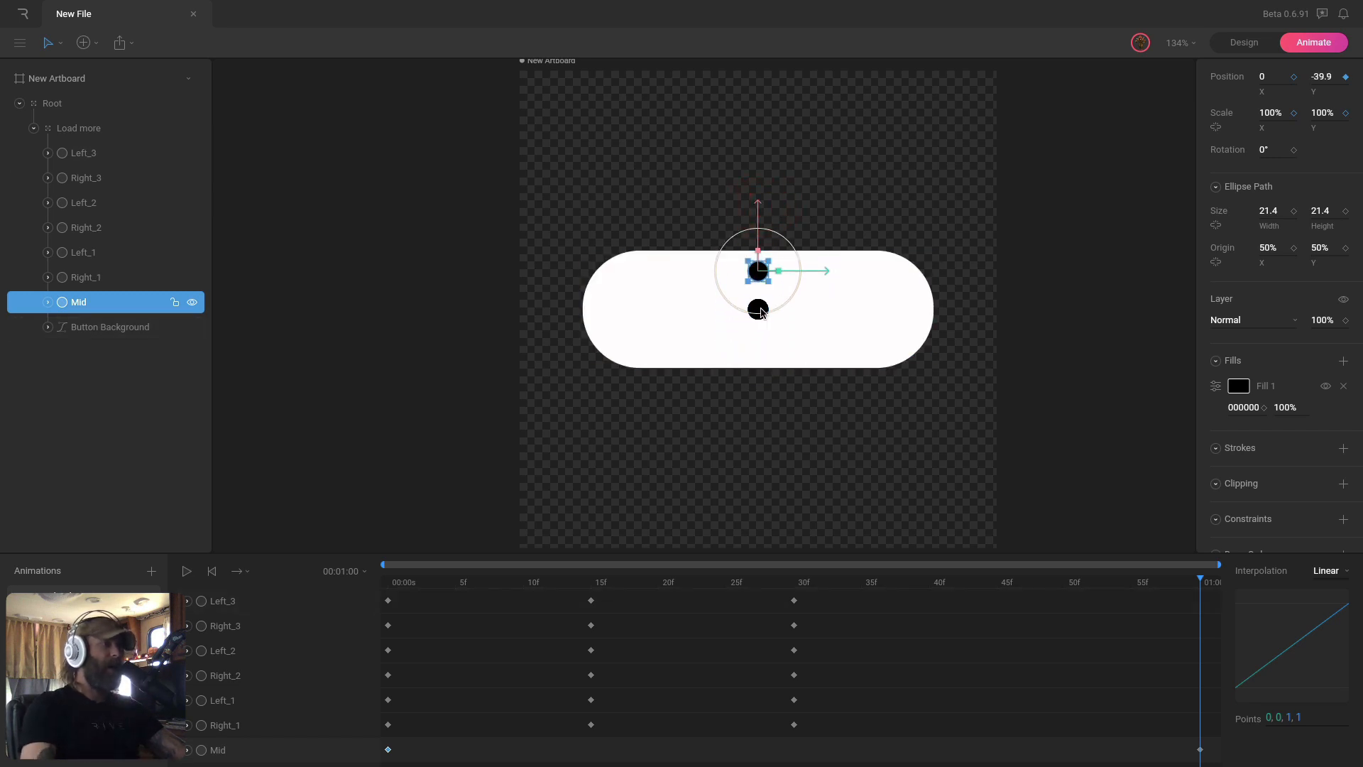
pyautogui.hotkey('ctrl', 'z')
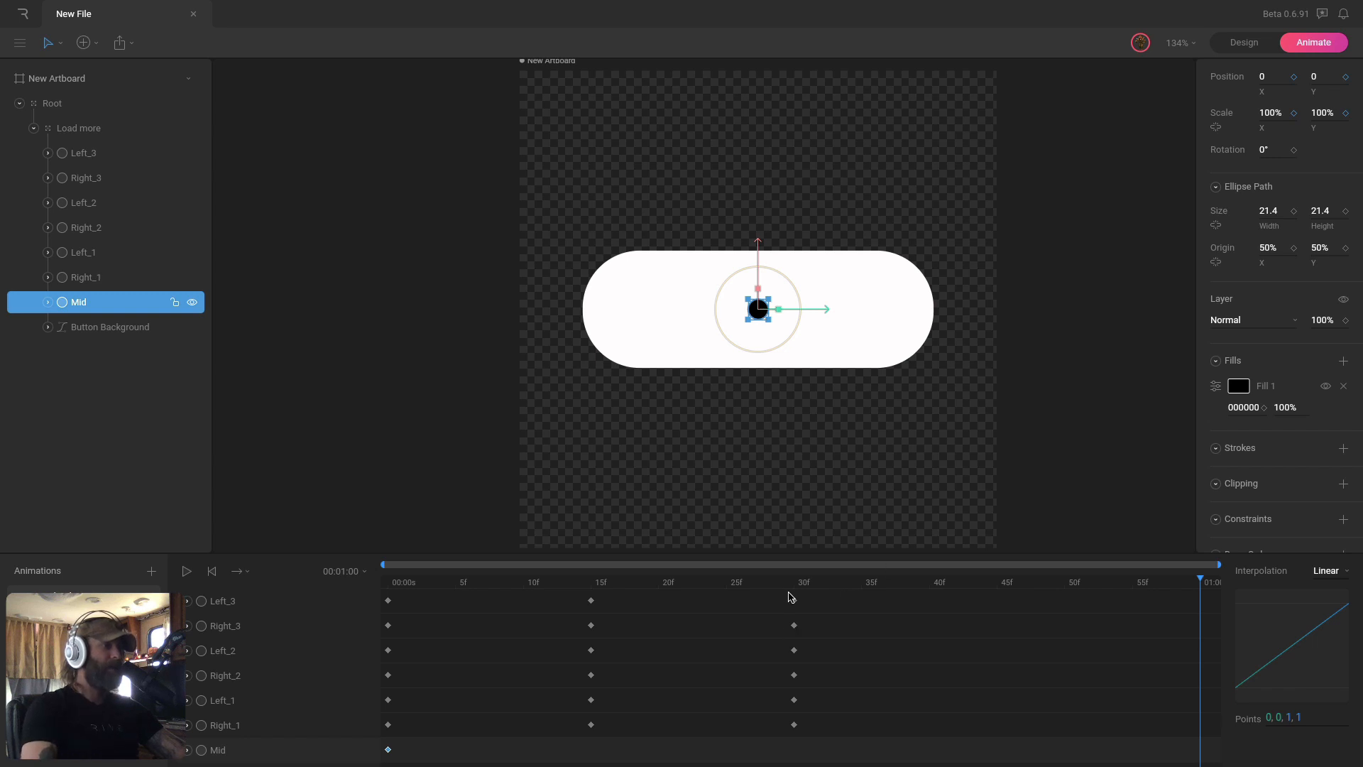
# Key the layer opacity of the six side dots, Left_3 through Right_1, at 100% on frame 0 and 0% on frame 30.
pyautogui.moveTo(792, 577); pyautogui.dragTo(300, 560)
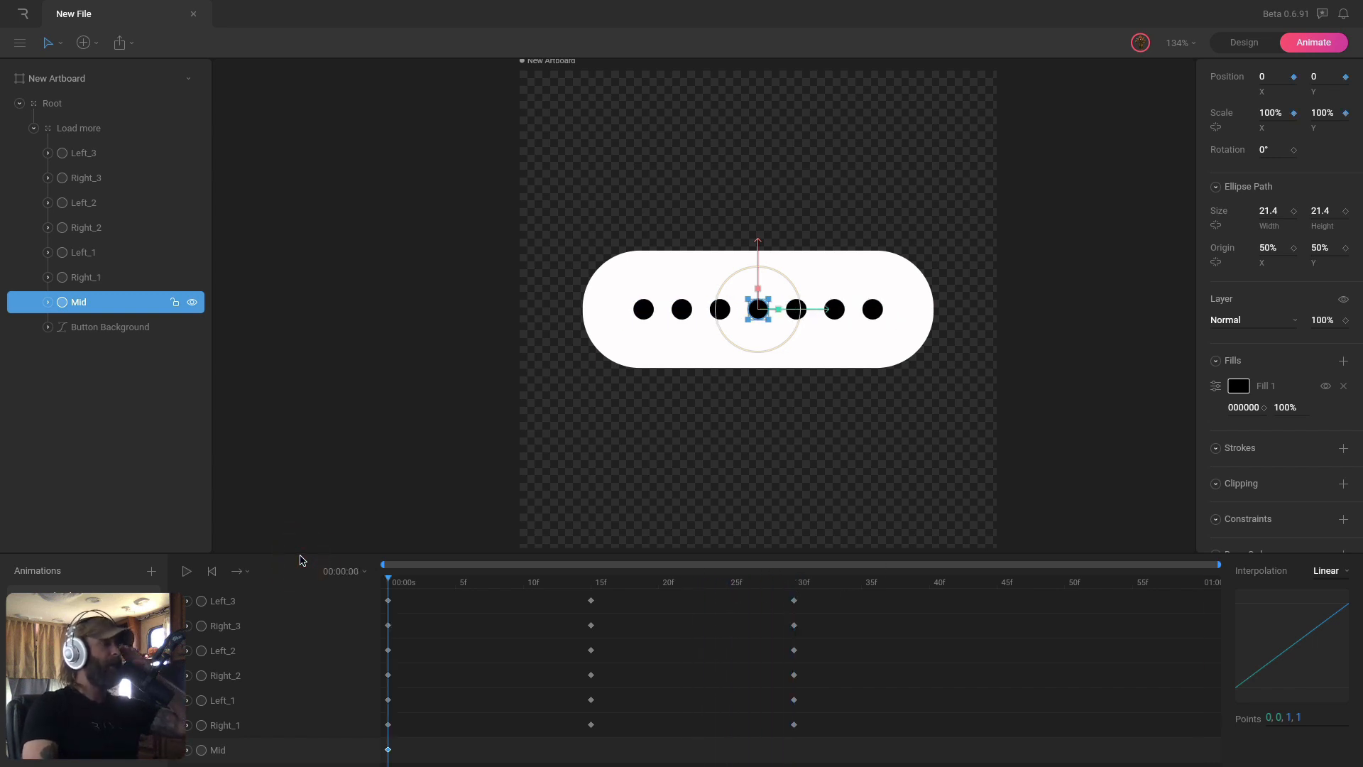
pyautogui.click(95, 276)
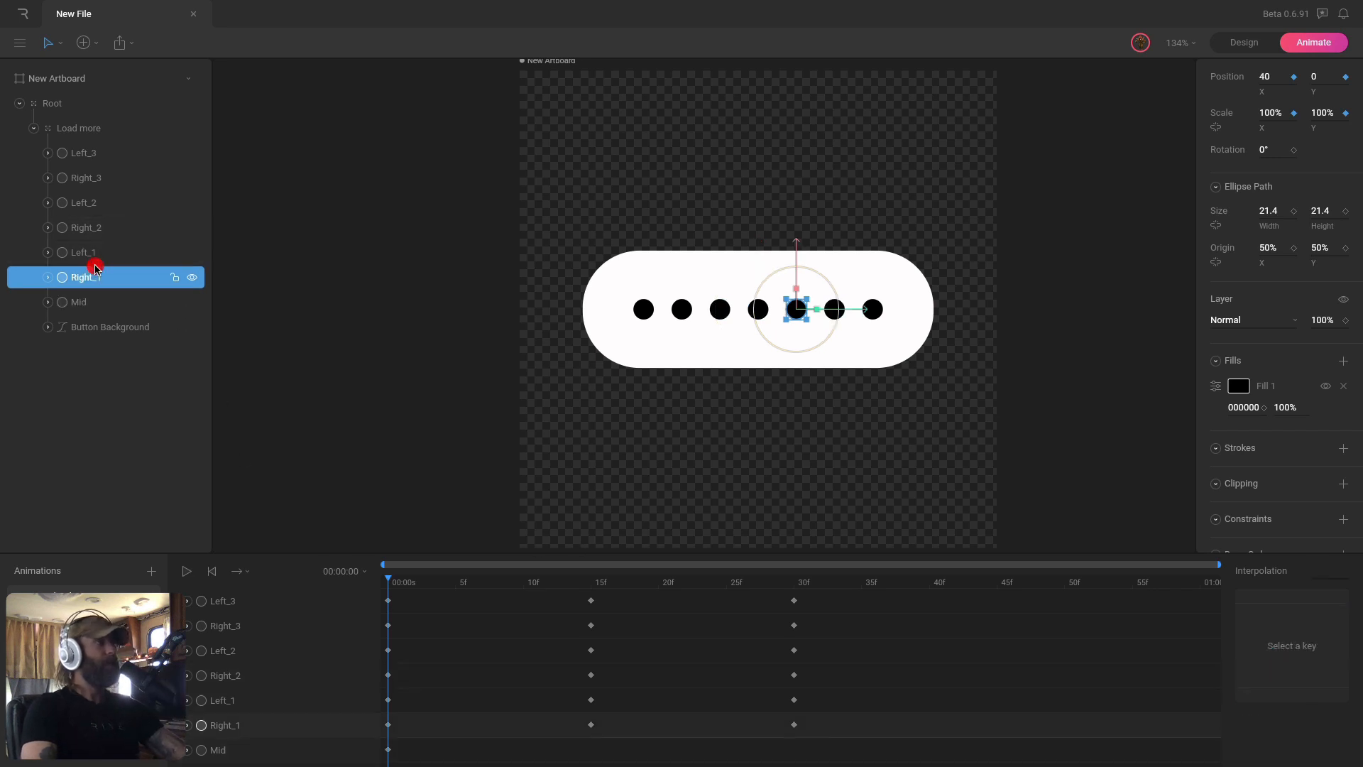
pyautogui.keyDown('shift'); pyautogui.click(113, 154); pyautogui.keyUp('shift')
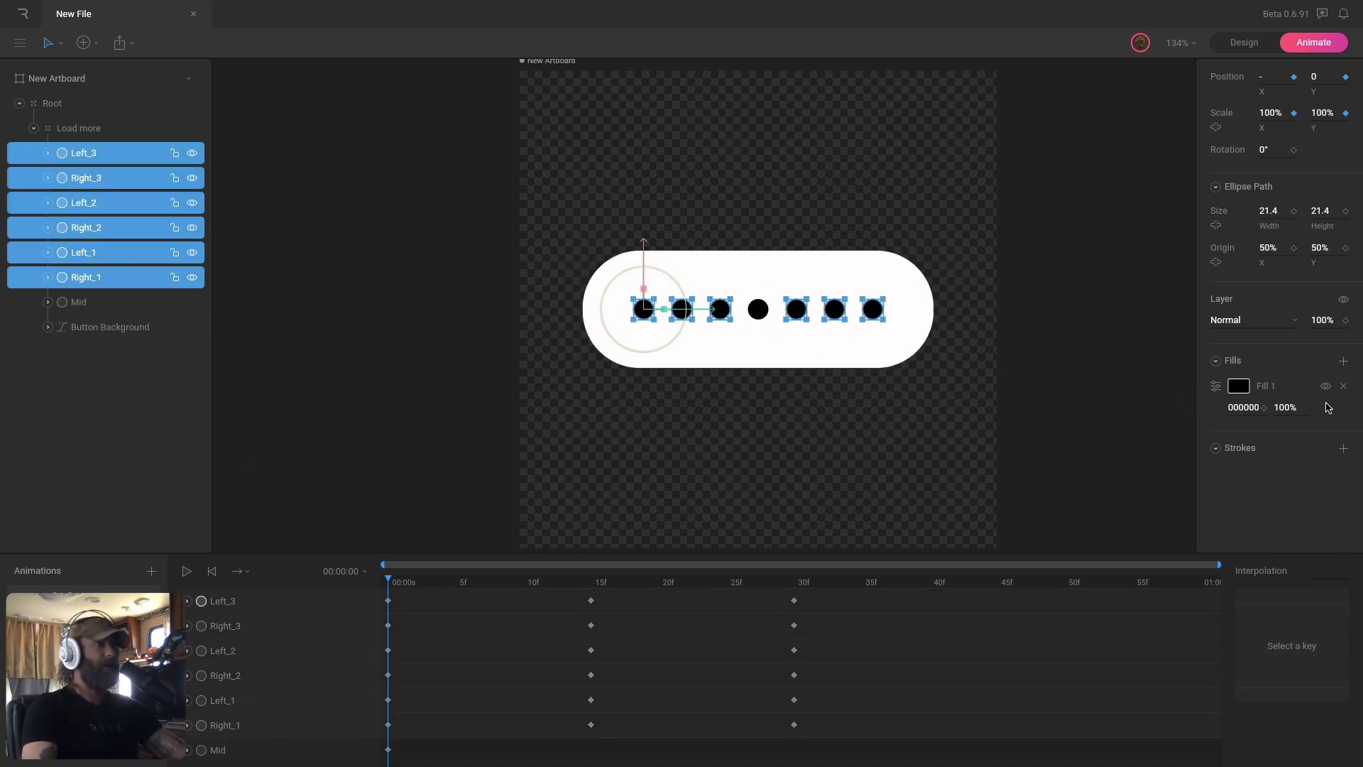
pyautogui.click(1346, 321)
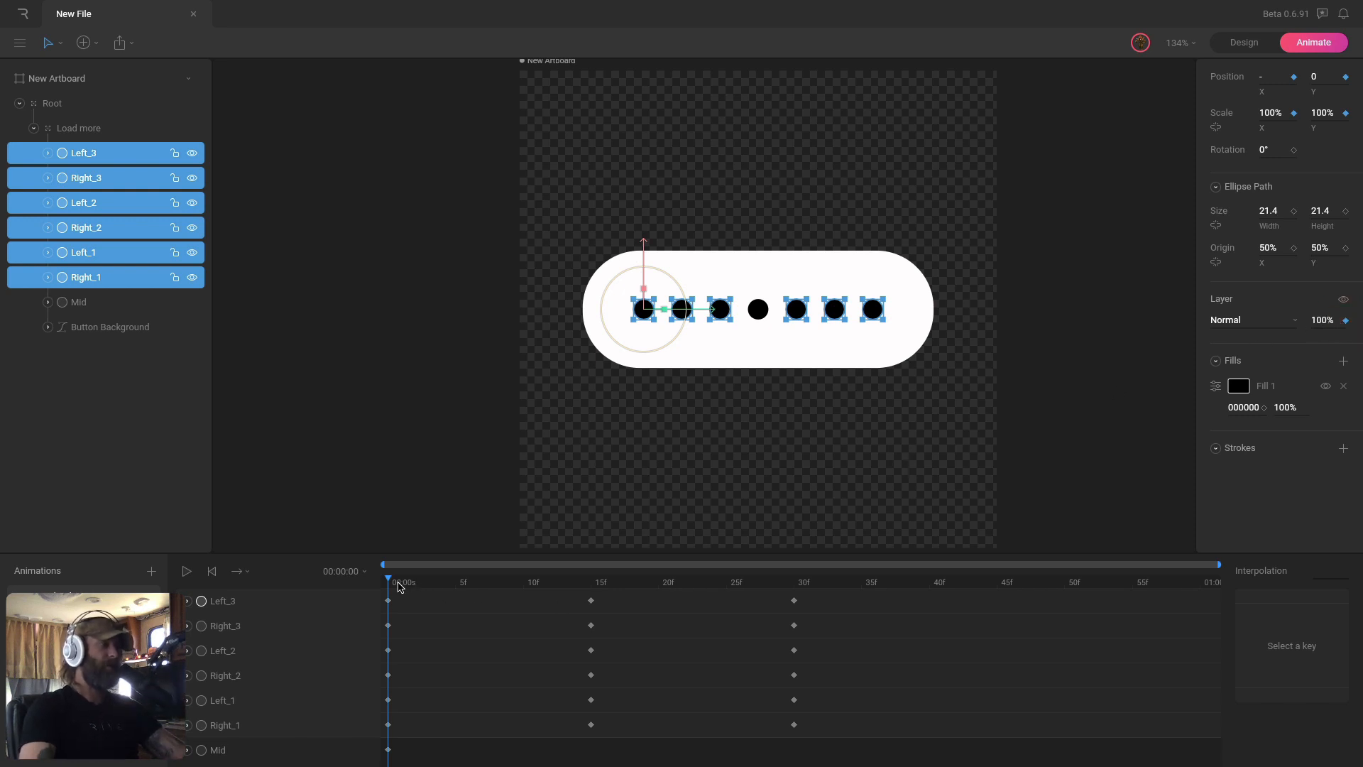
pyautogui.moveTo(400, 585); pyautogui.dragTo(798, 594)
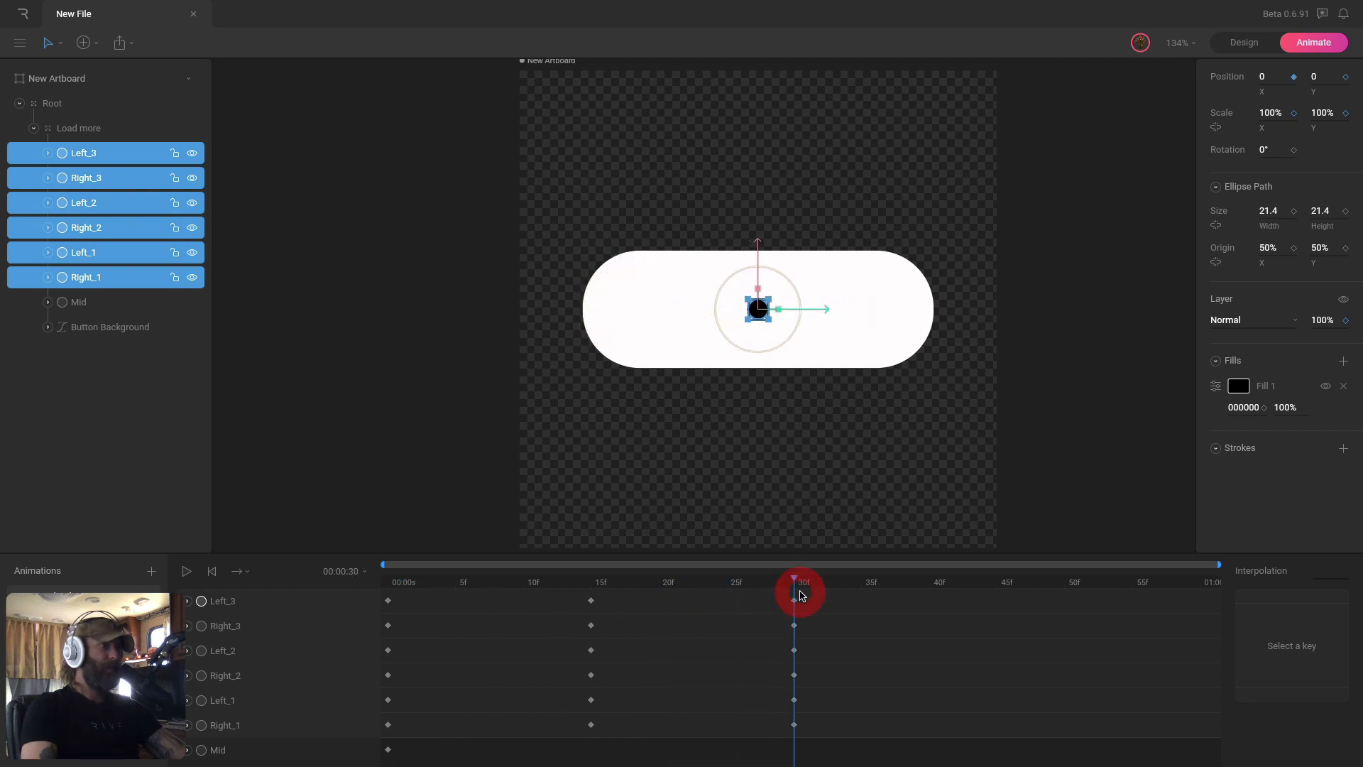
pyautogui.click(1323, 321)
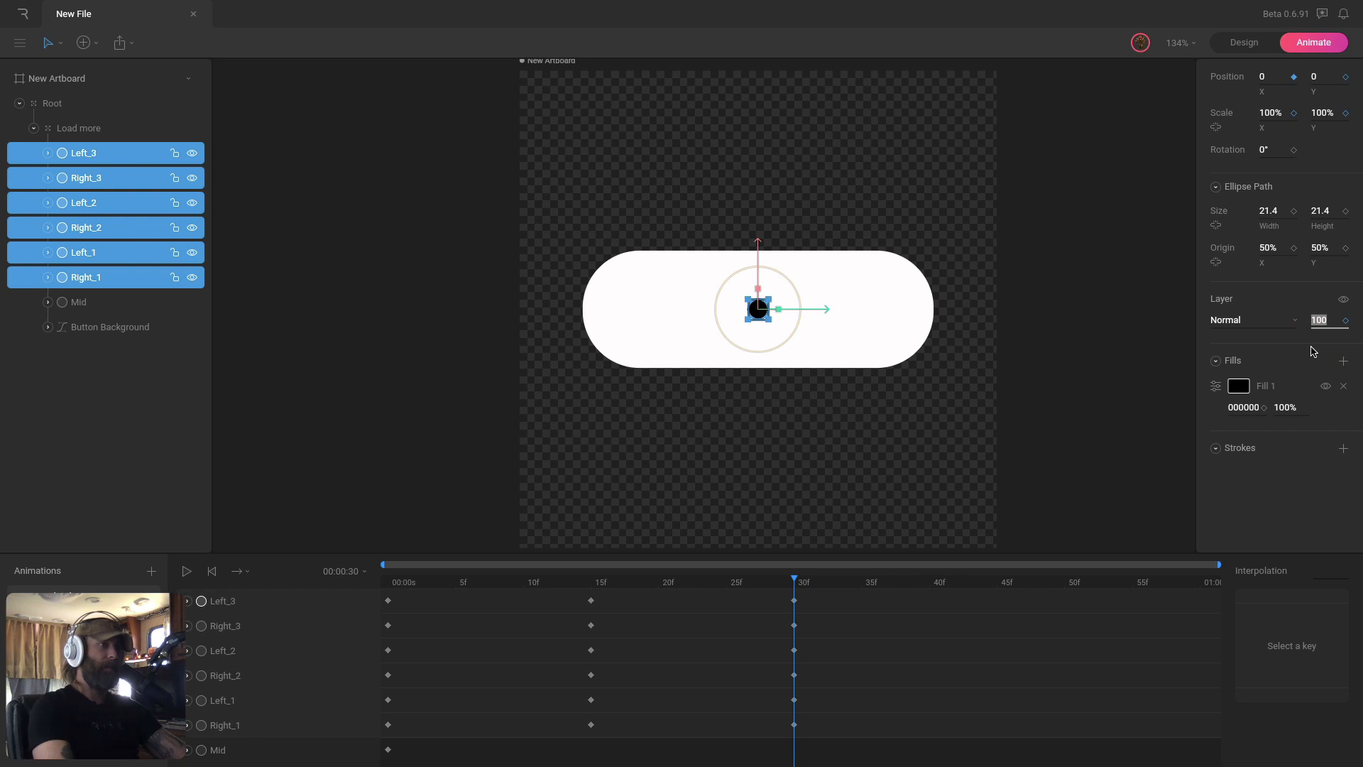
pyautogui.write('0')
pyautogui.press('Return')
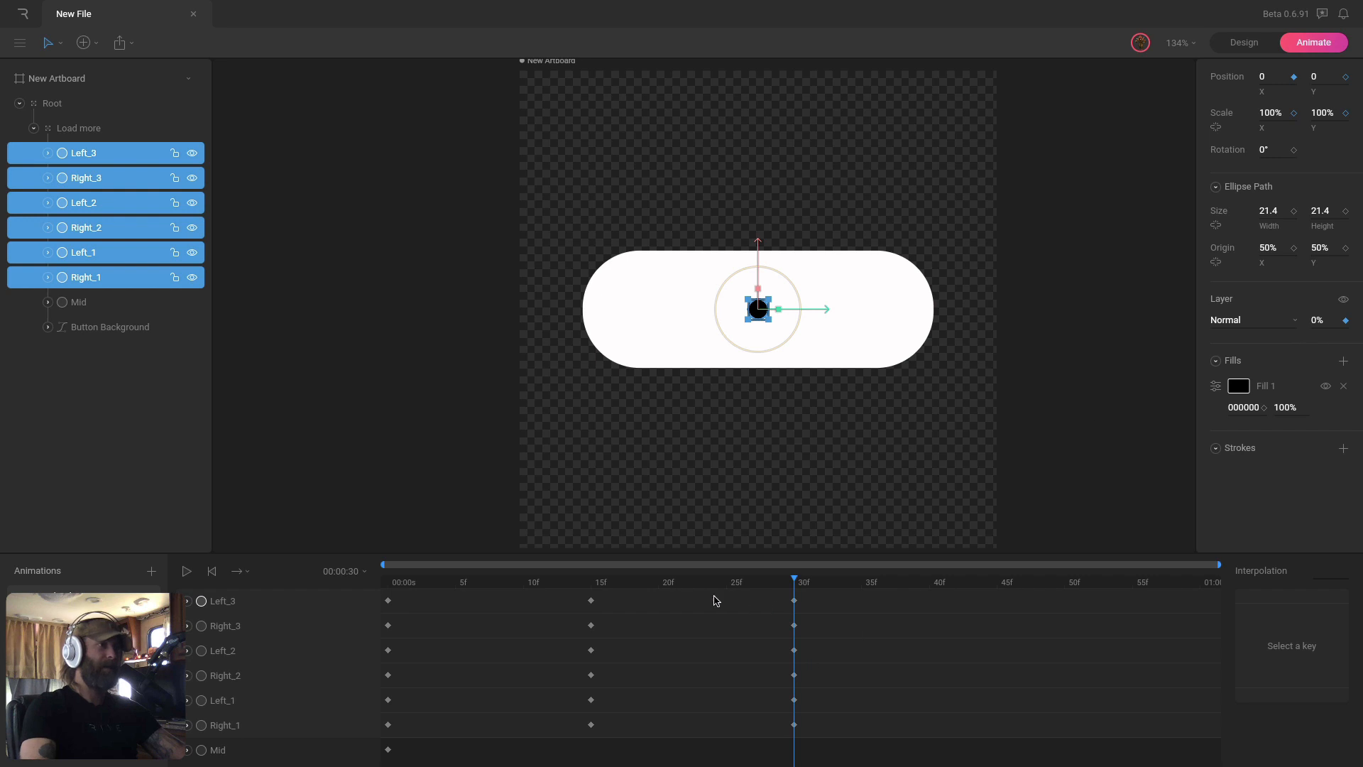
pyautogui.click(133, 300)
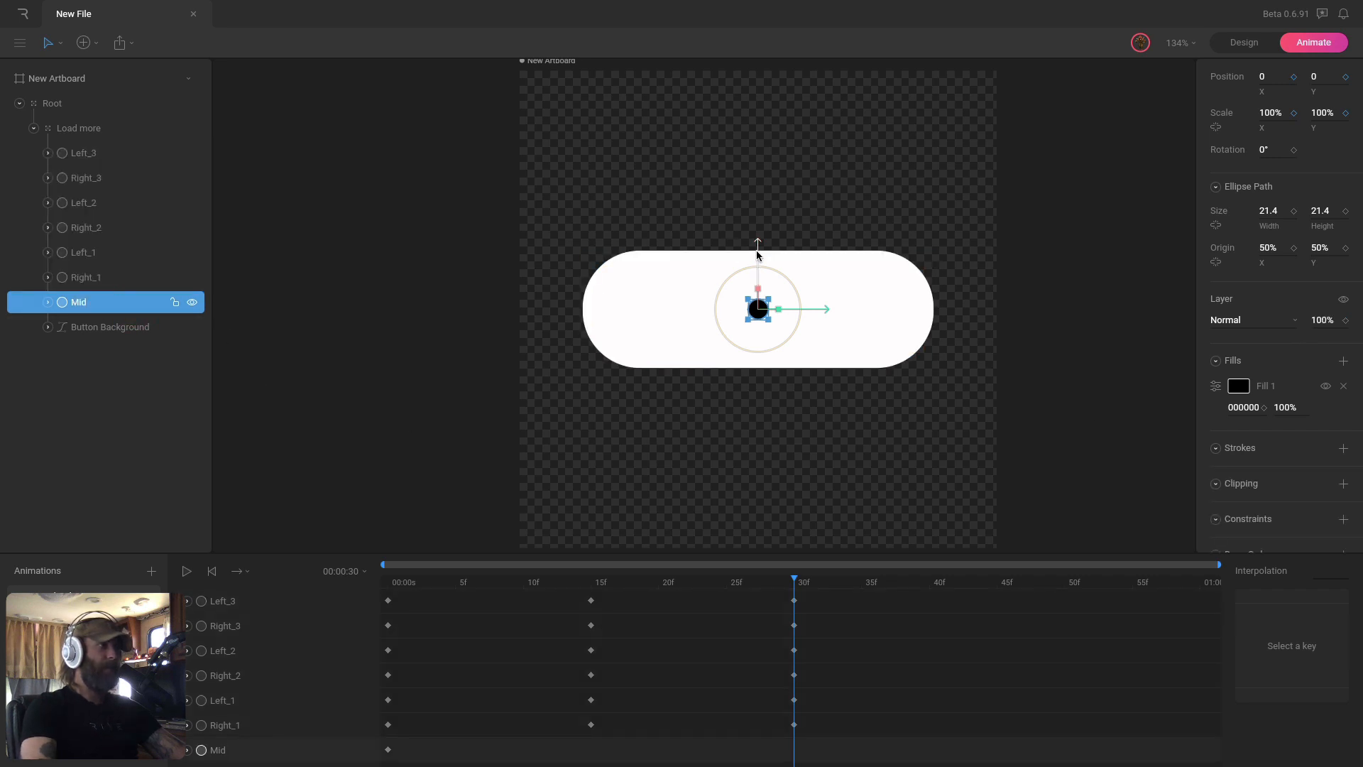
pyautogui.moveTo(757, 249); pyautogui.dragTo(772, 217)
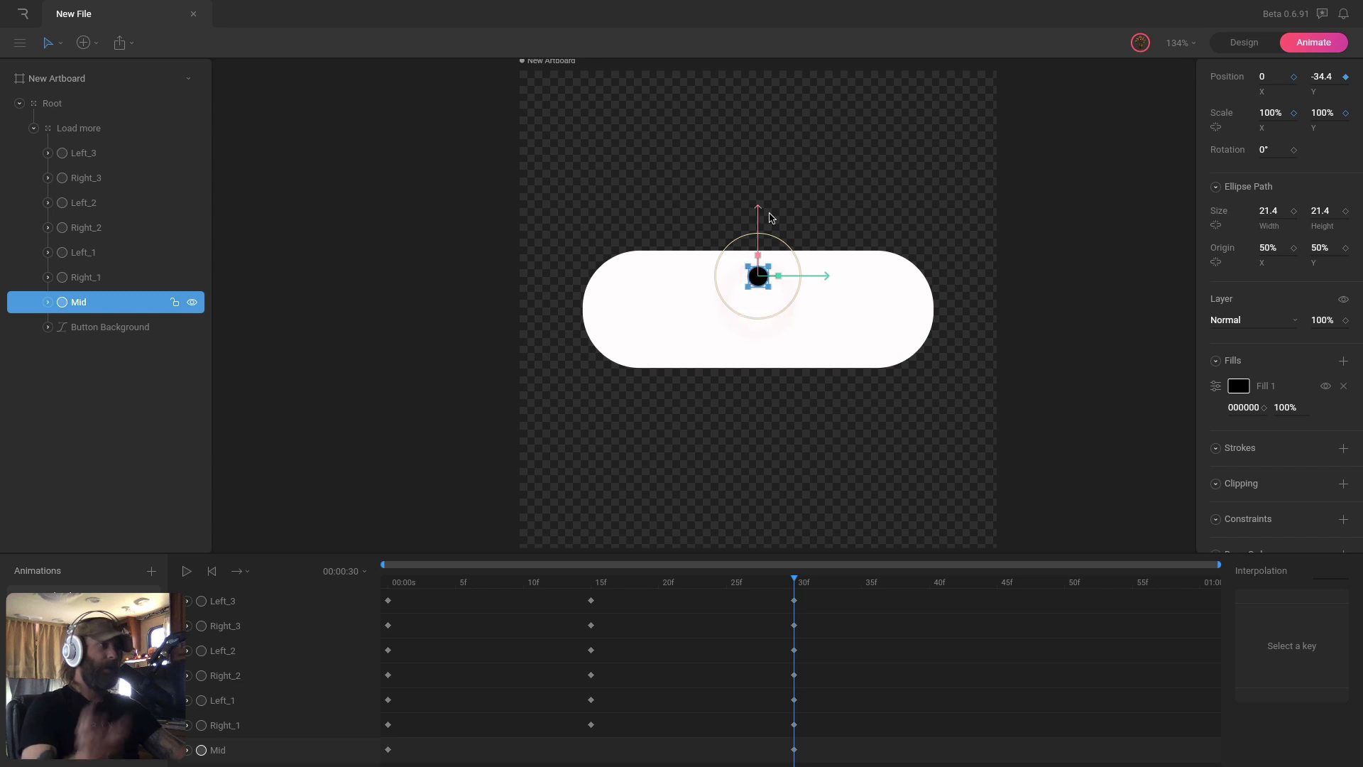
pyautogui.hotkey('ctrl', 'z')
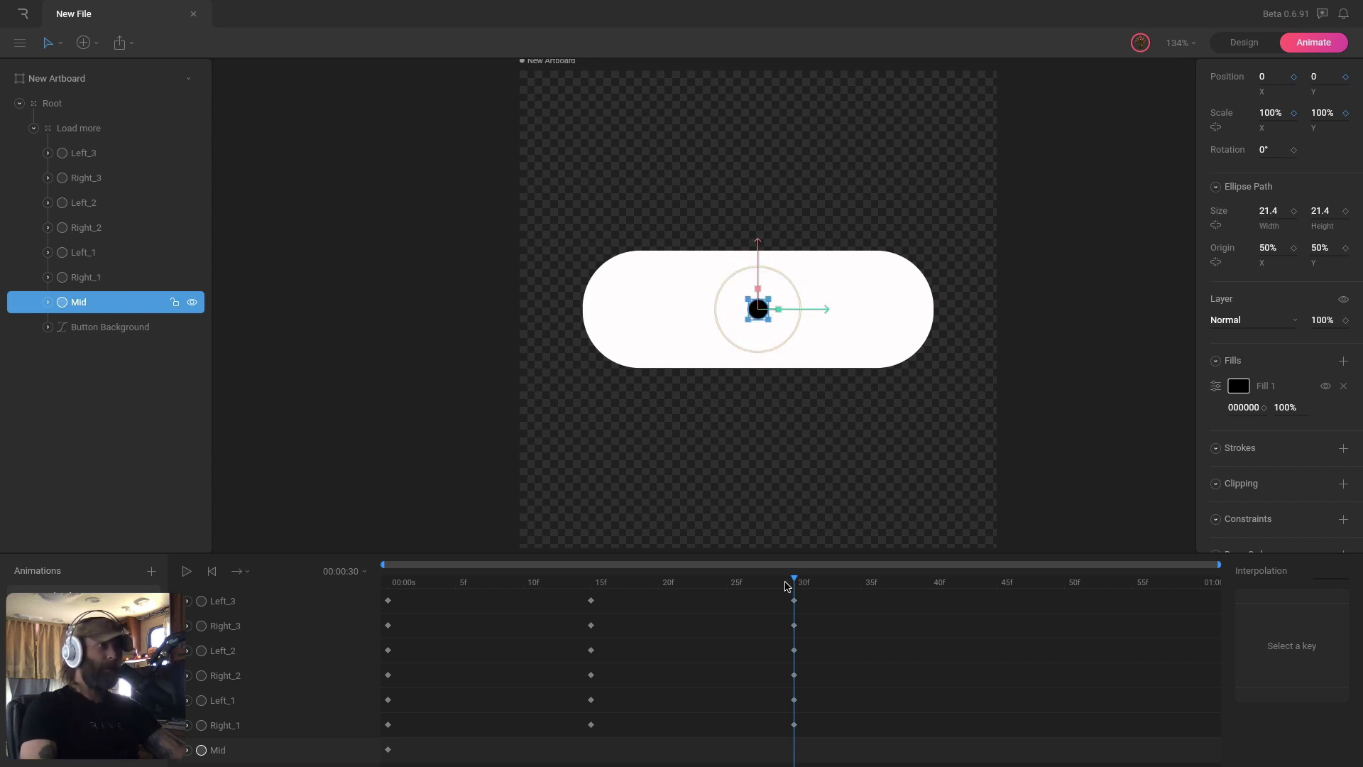
# Play the animation from the start with nothing selected to review the side dots' opacity fade.
pyautogui.moveTo(786, 582); pyautogui.dragTo(200, 579)
pyautogui.click(373, 351)
pyautogui.press('space')
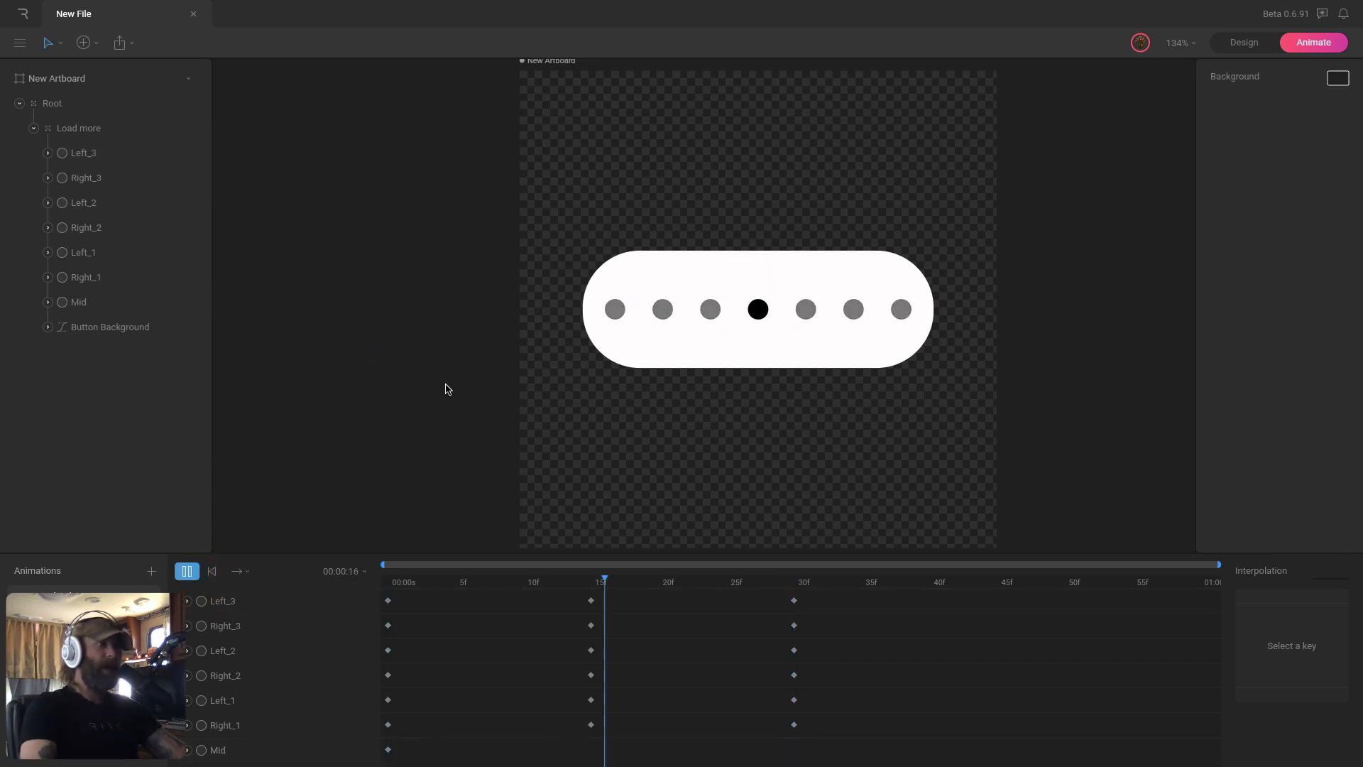
pyautogui.press('space')
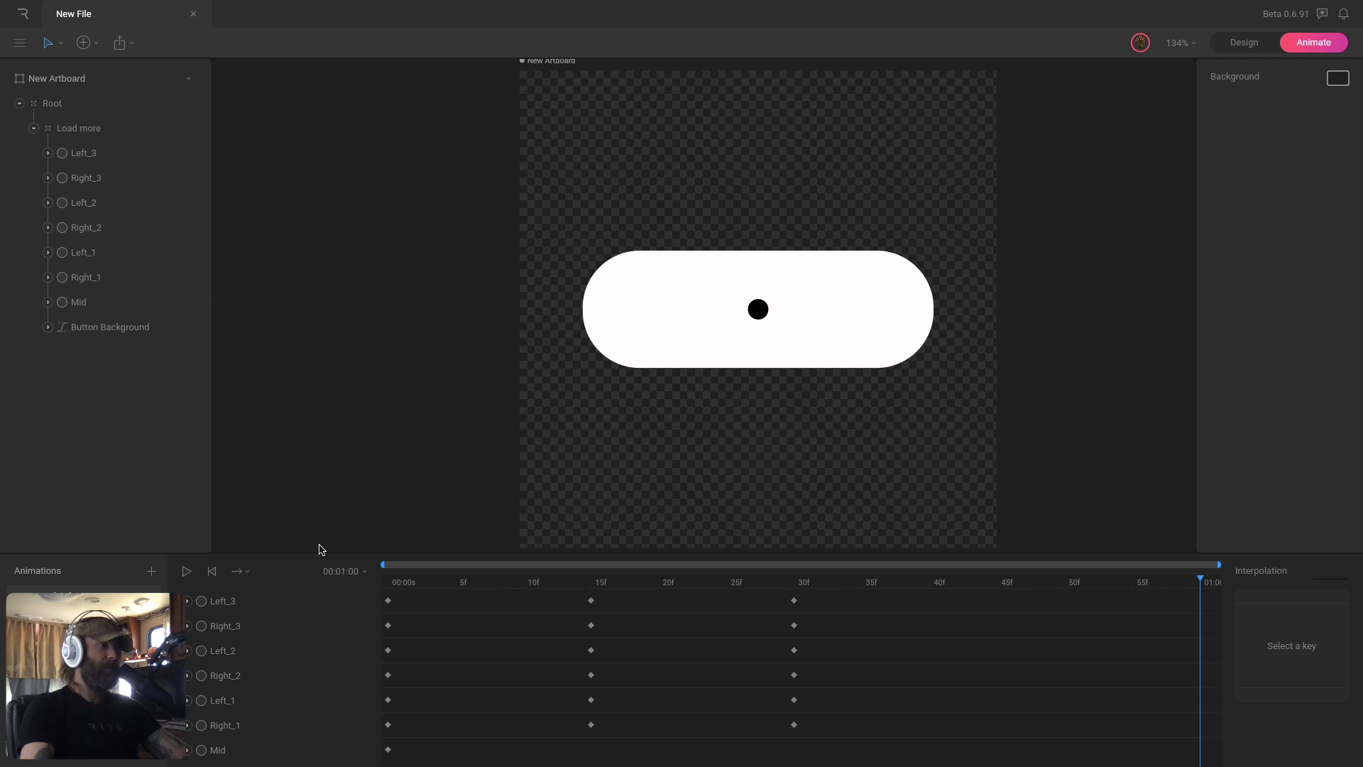
# Set the interpolation of Left_3's frame 0 opacity key to Hold.
pyautogui.moveTo(401, 581); pyautogui.dragTo(800, 593)
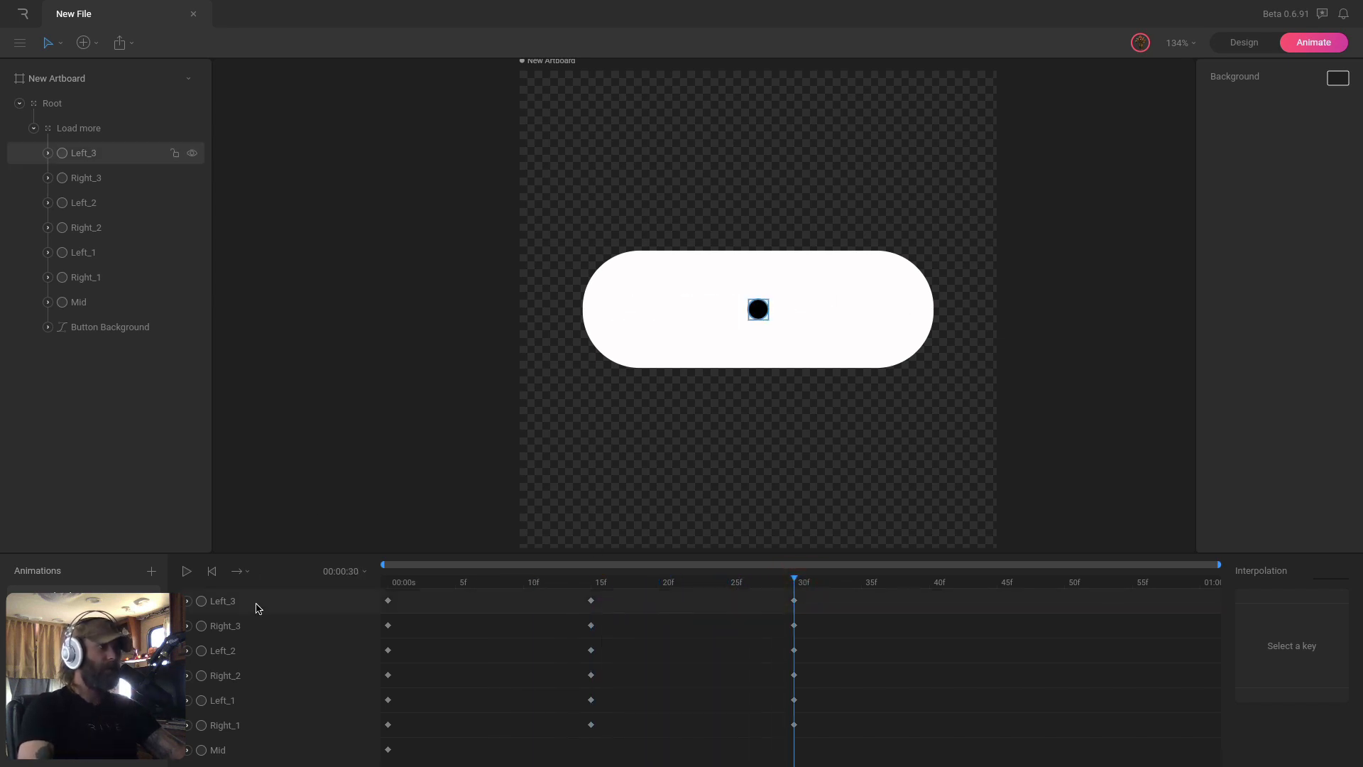
pyautogui.click(187, 602)
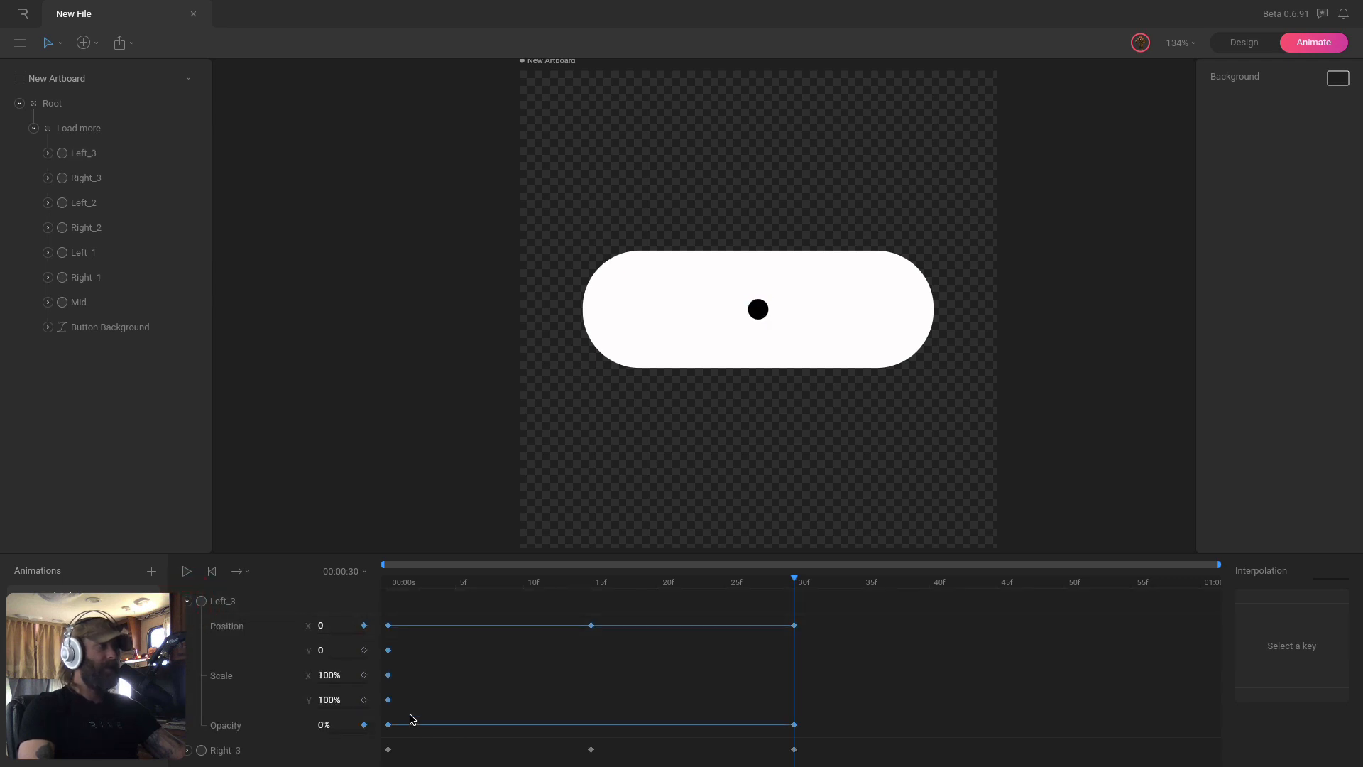
pyautogui.click(387, 725)
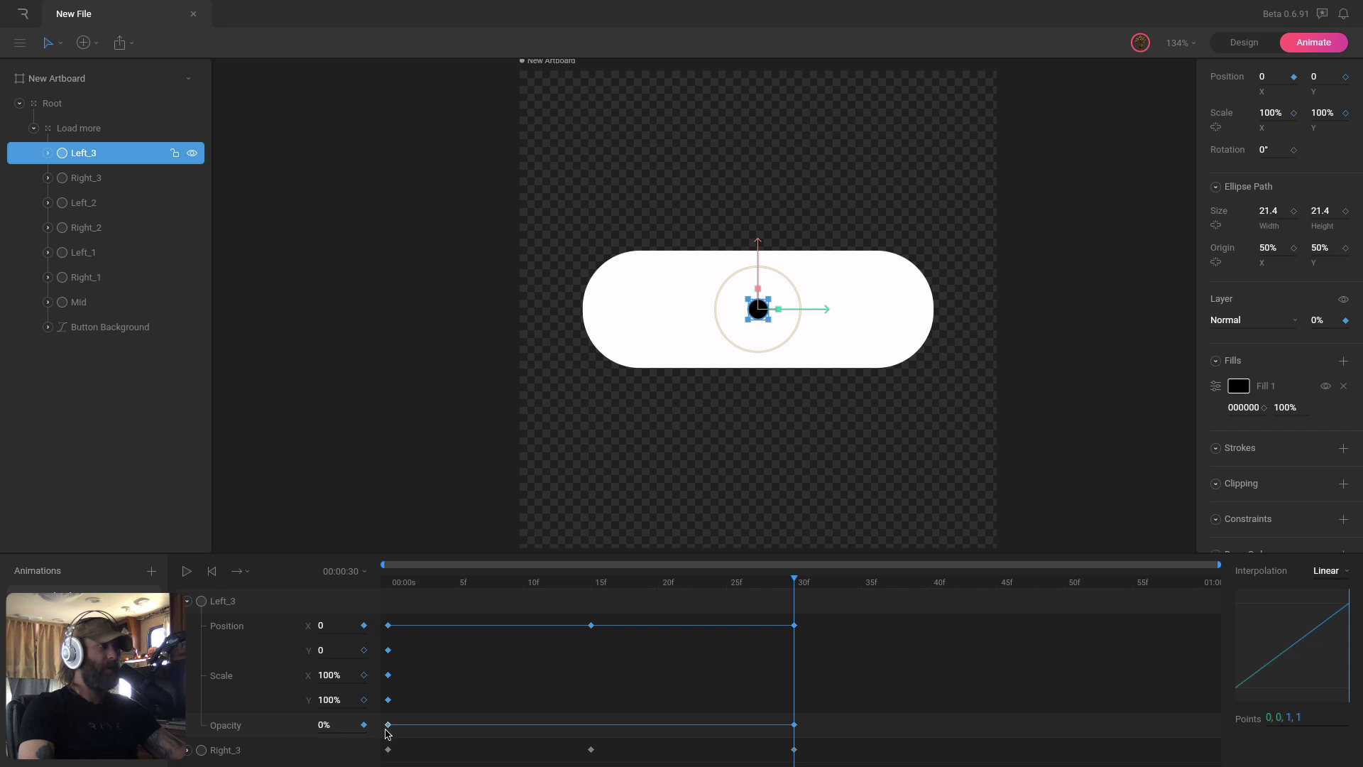
pyautogui.click(1326, 572)
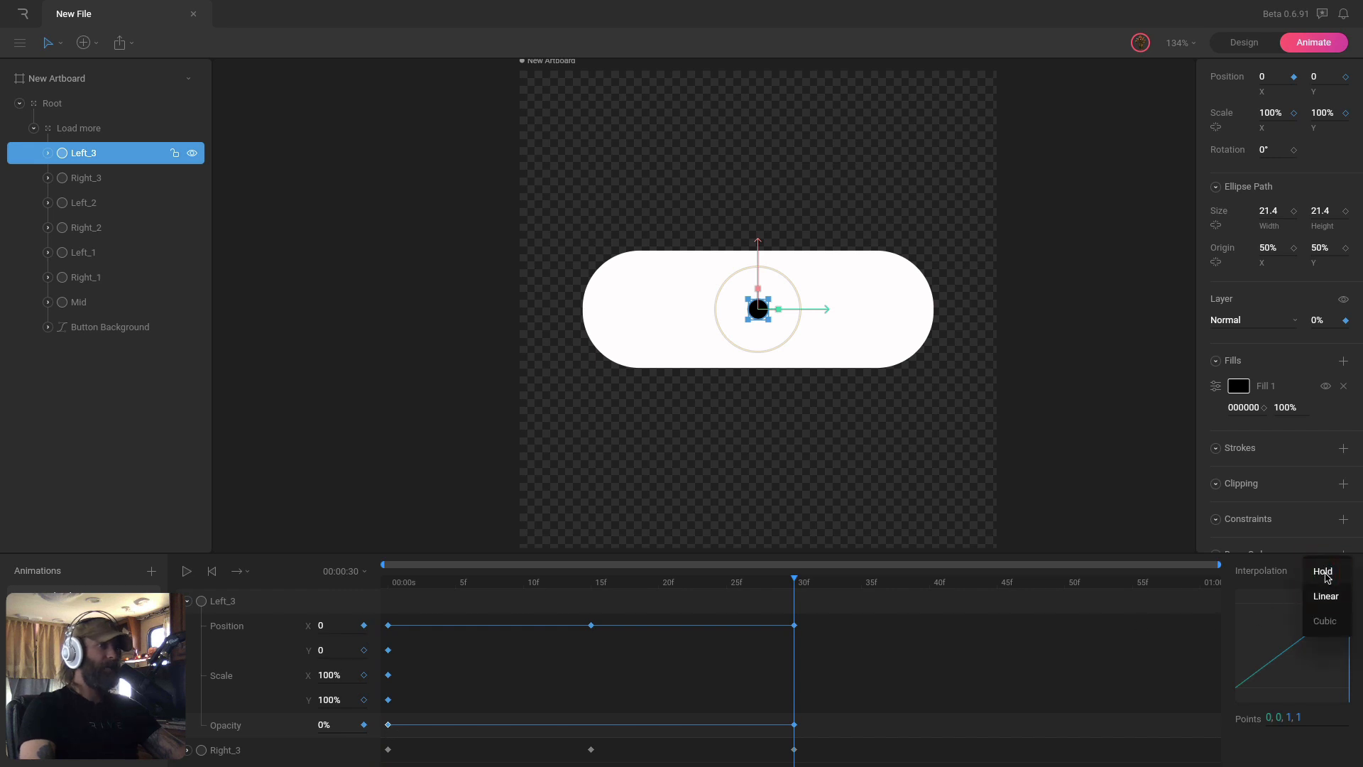
pyautogui.click(1325, 573)
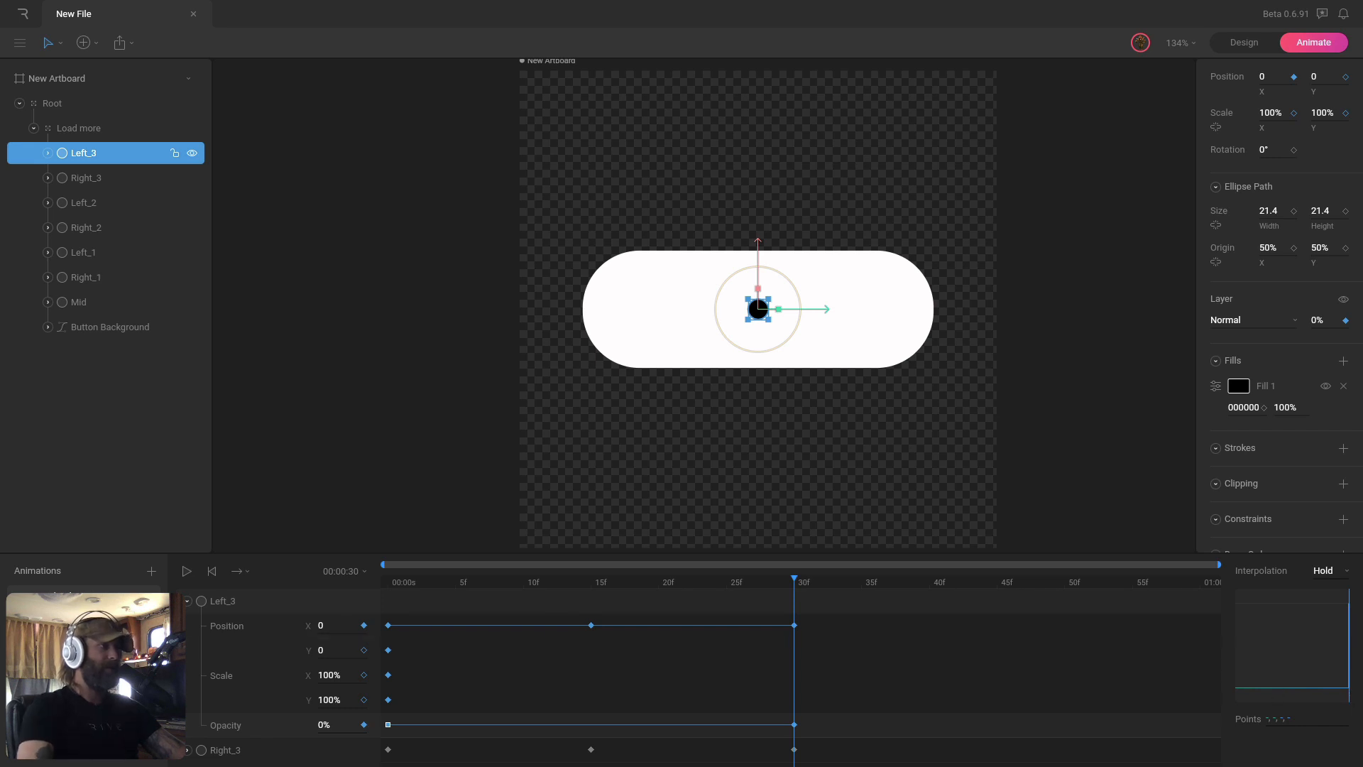
pyautogui.click(189, 601)
# Set the interpolation of Right_3's frame 0 opacity key to Hold.
pyautogui.click(187, 625)
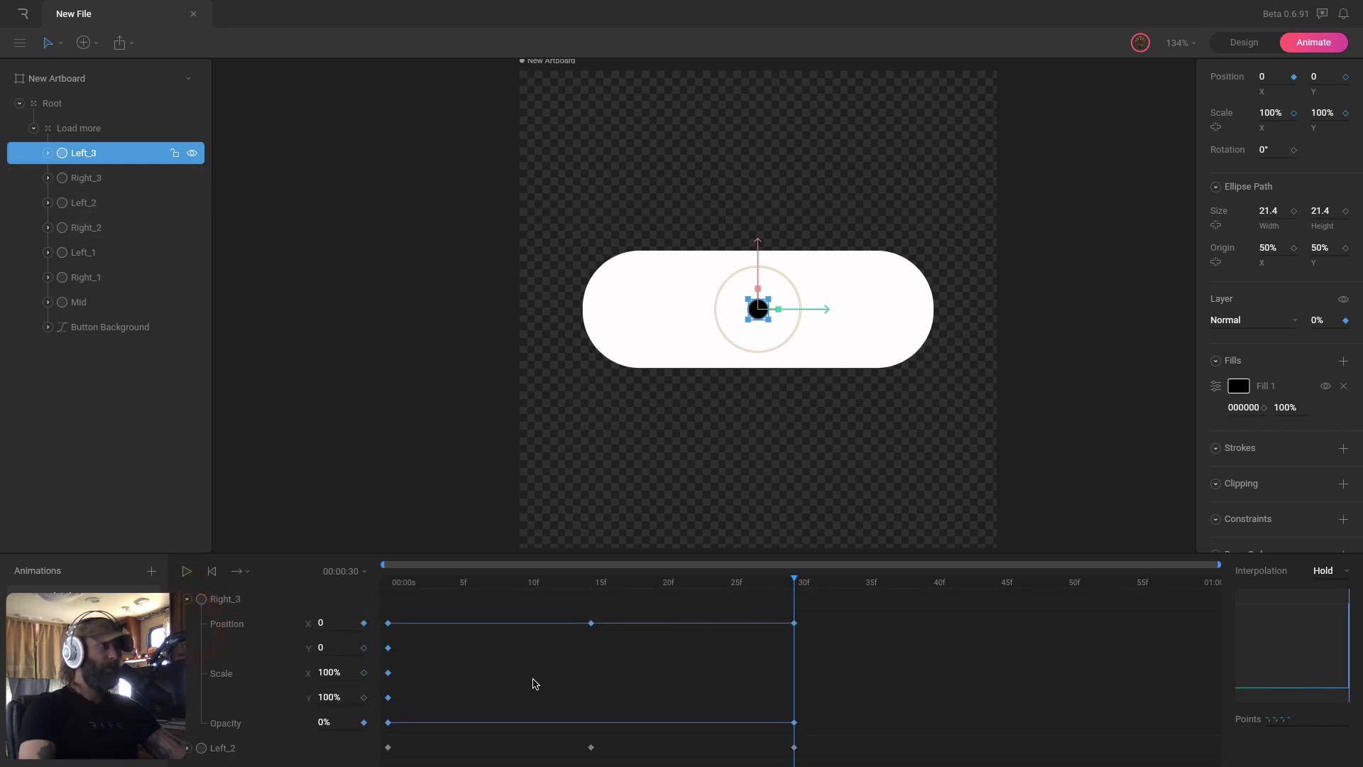
pyautogui.moveTo(440, 709); pyautogui.dragTo(378, 731)
pyautogui.click(1333, 572)
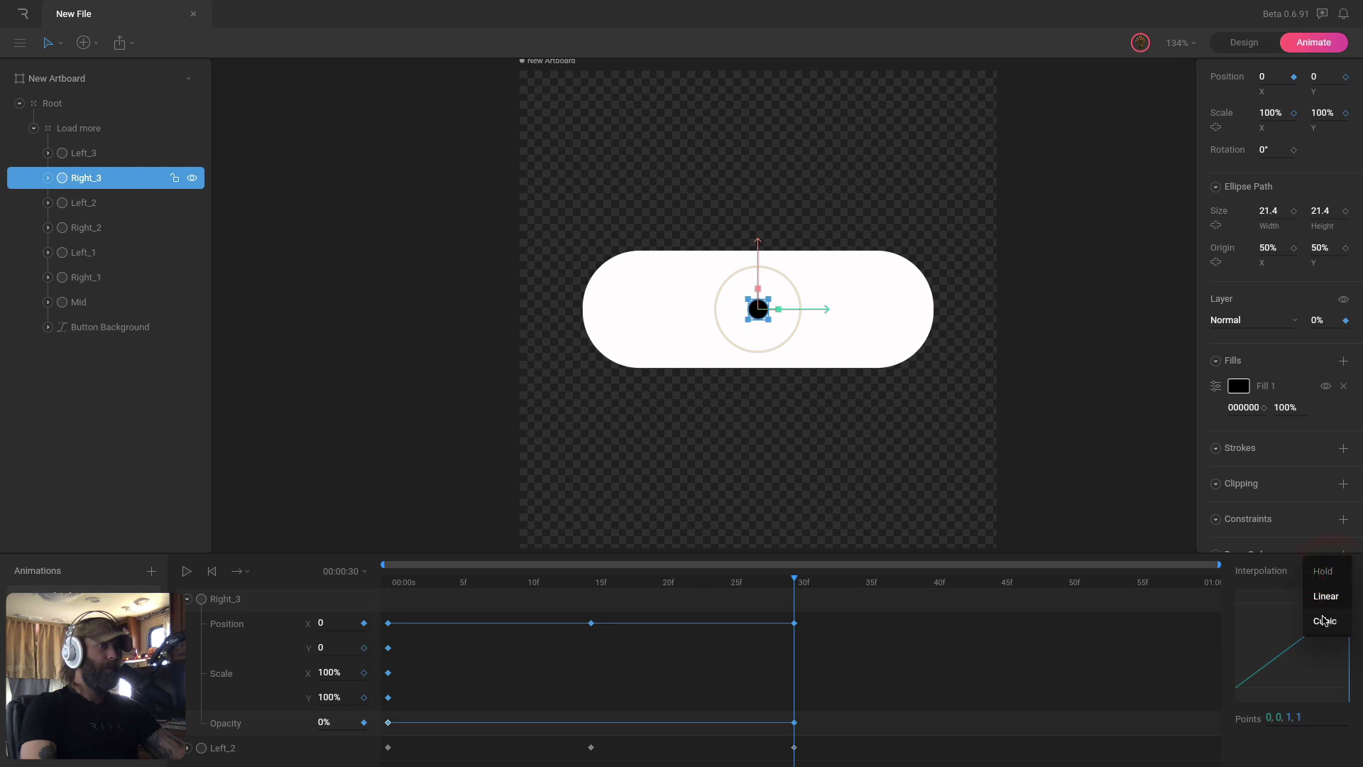
pyautogui.click(1325, 566)
pyautogui.click(188, 600)
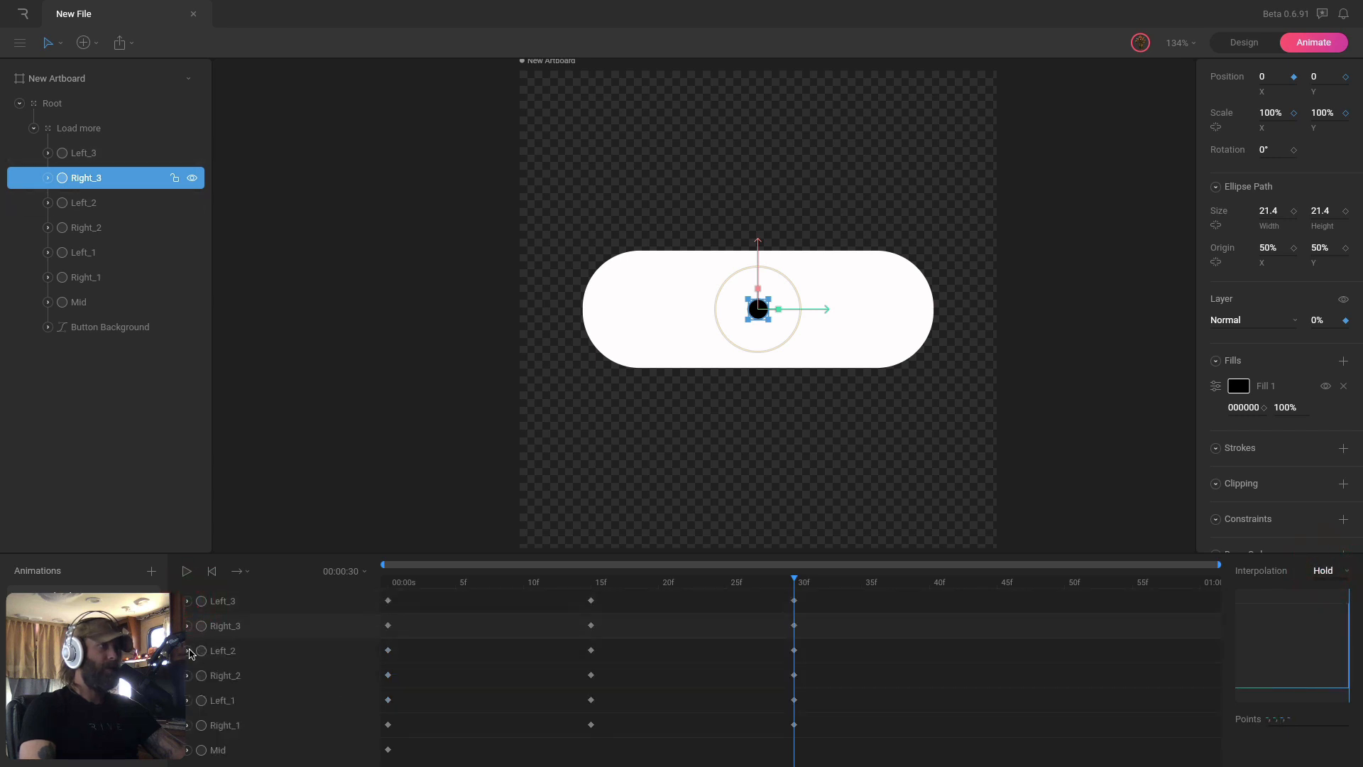
# Set the interpolation of Left_2's frame 0 opacity key to Hold.
pyautogui.click(187, 651)
pyautogui.scroll(-2, 421, 724)
pyautogui.moveTo(421, 724); pyautogui.dragTo(373, 720)
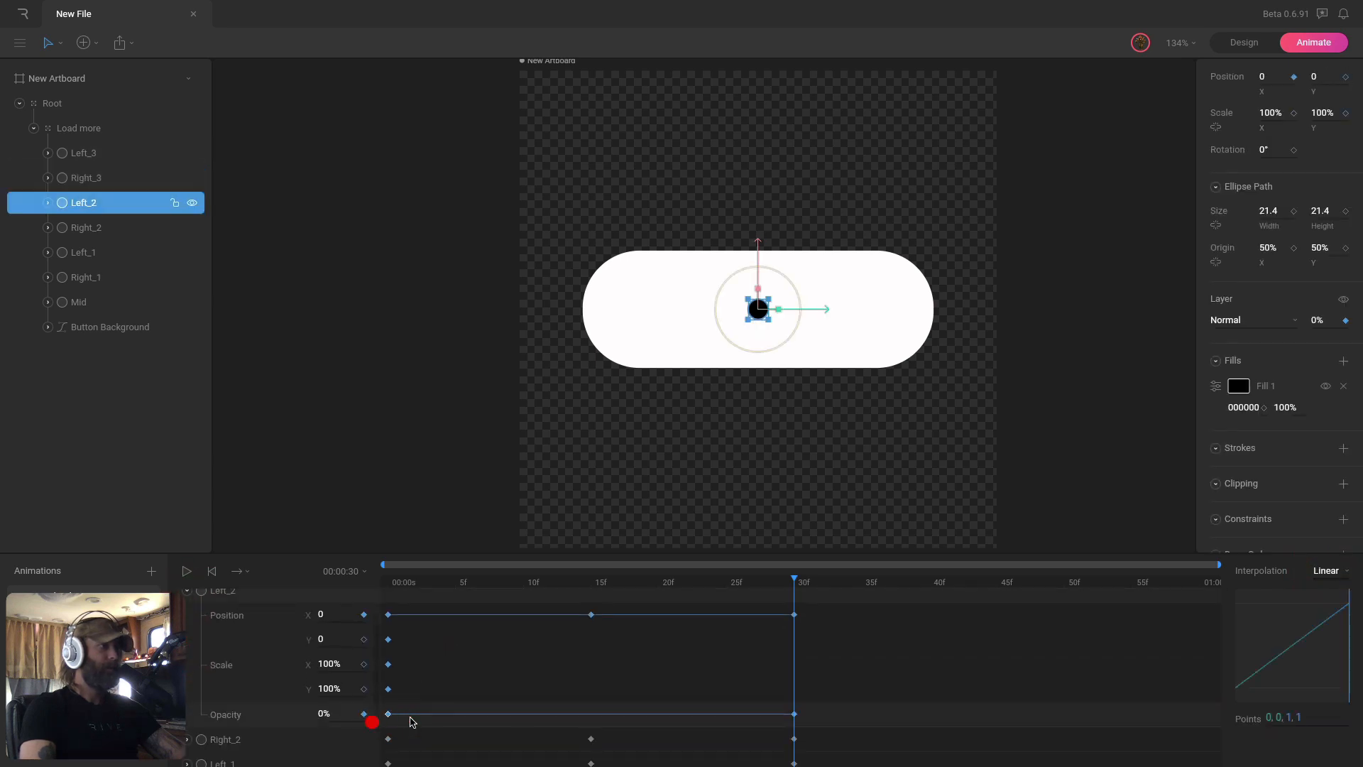
pyautogui.click(1333, 572)
pyautogui.click(1325, 576)
# Set the interpolation of Right_2's frame 0 opacity key to Hold.
pyautogui.scroll(-1, 443, 659)
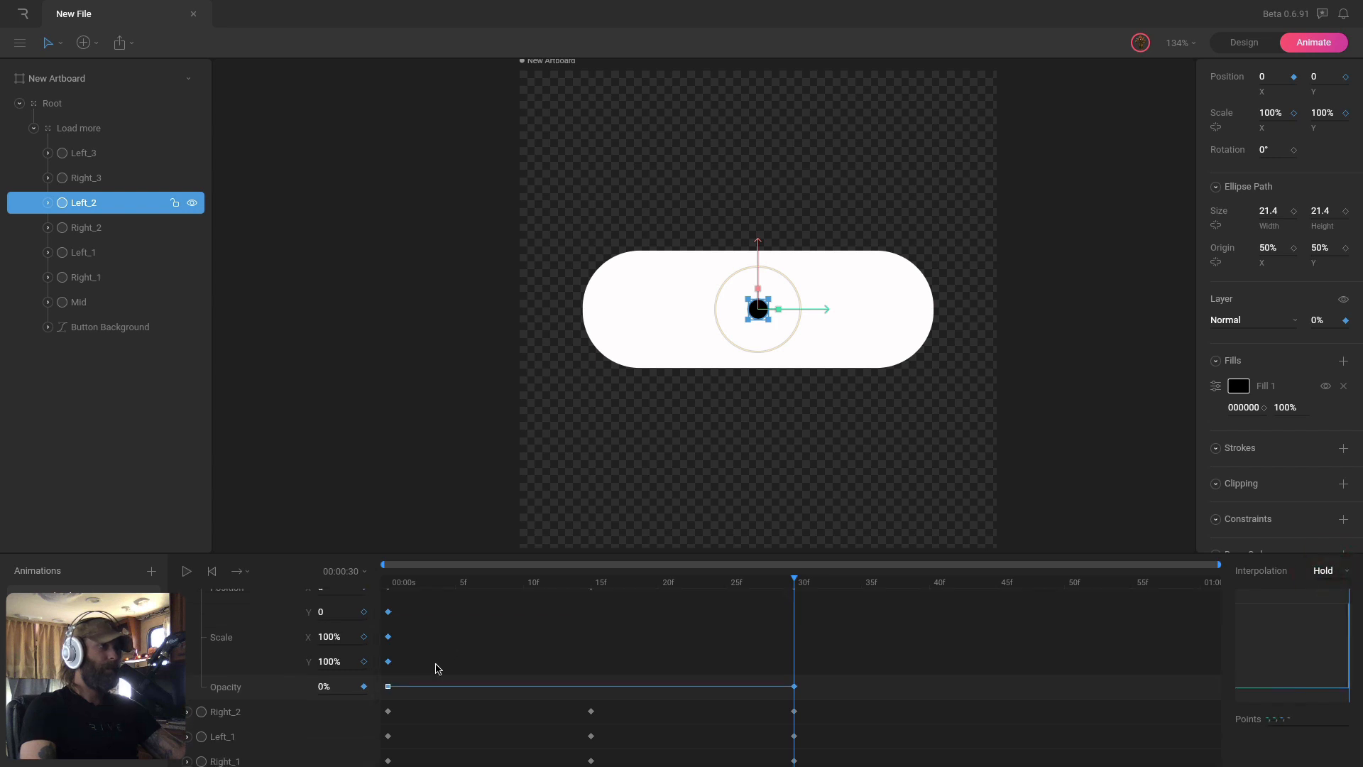
pyautogui.click(187, 712)
pyautogui.scroll(-1, 461, 706)
pyautogui.scroll(-3, 494, 705)
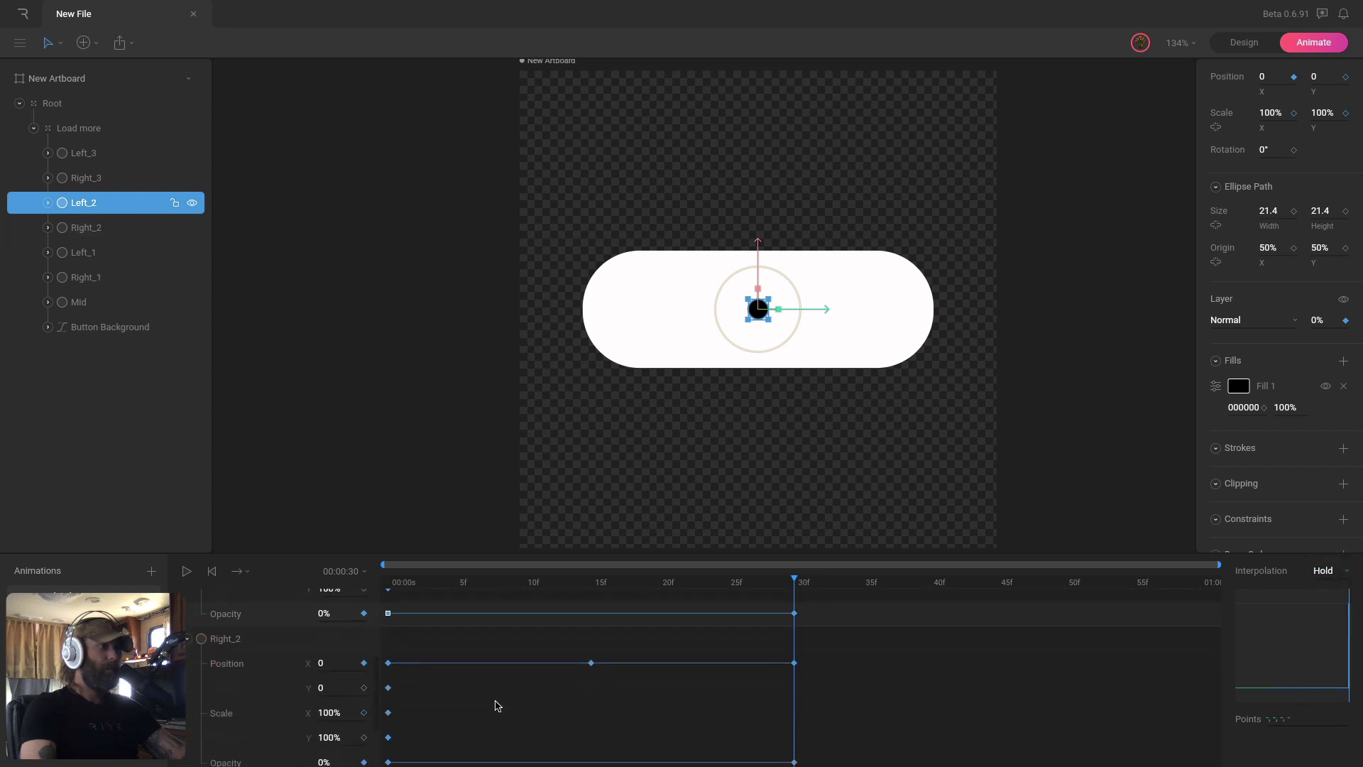
pyautogui.moveTo(401, 678); pyautogui.dragTo(374, 687)
pyautogui.click(1326, 574)
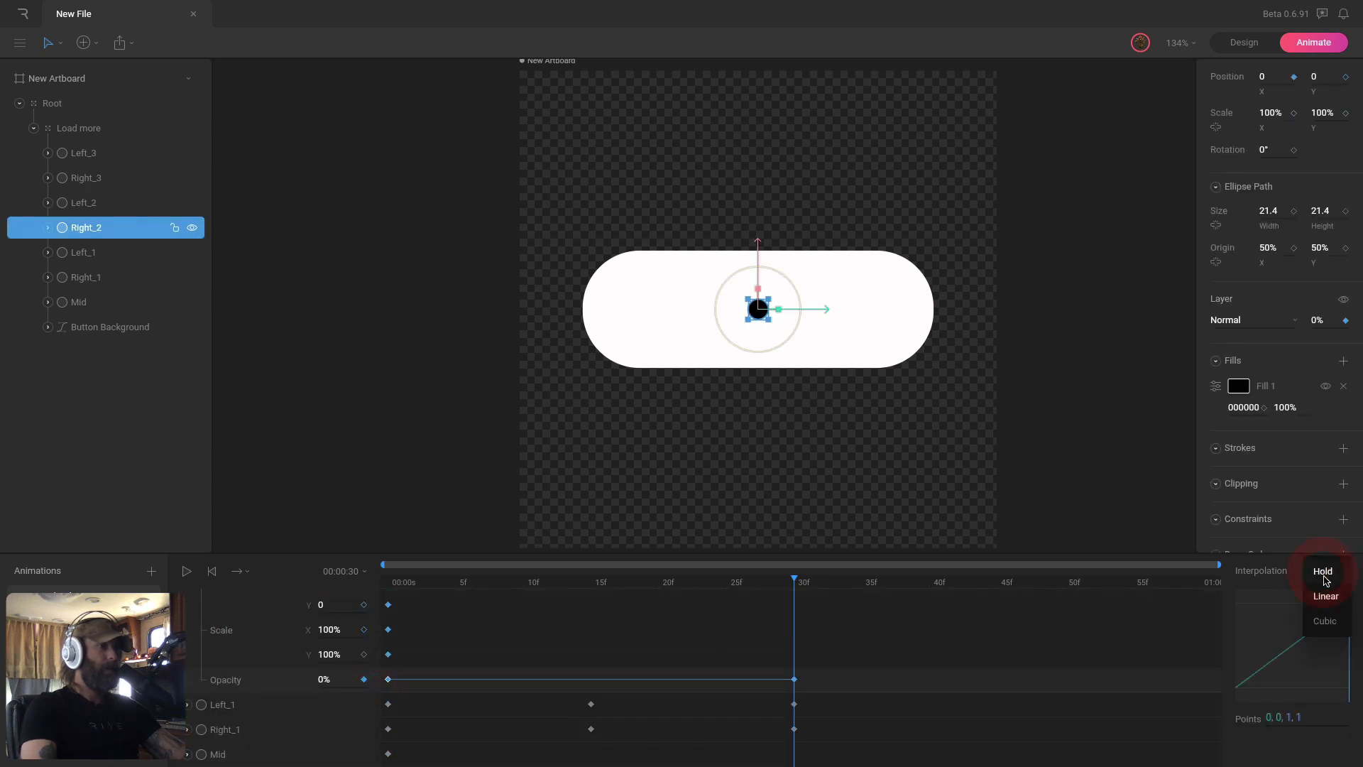
pyautogui.click(1326, 576)
# Set the interpolation of Left_1's frame 0 opacity key to Hold.
pyautogui.click(187, 705)
pyautogui.scroll(-3, 454, 692)
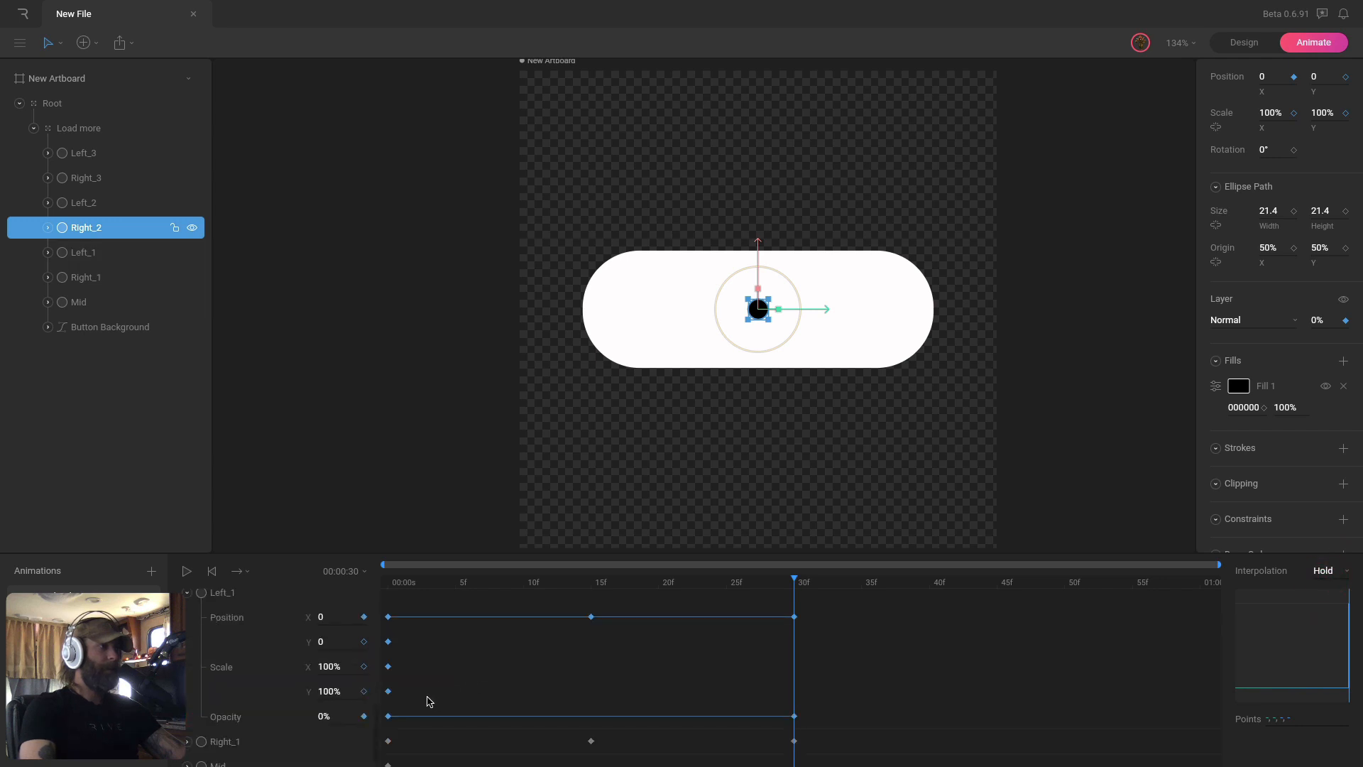
pyautogui.moveTo(415, 706); pyautogui.dragTo(377, 721)
pyautogui.click(1325, 573)
pyautogui.click(1323, 572)
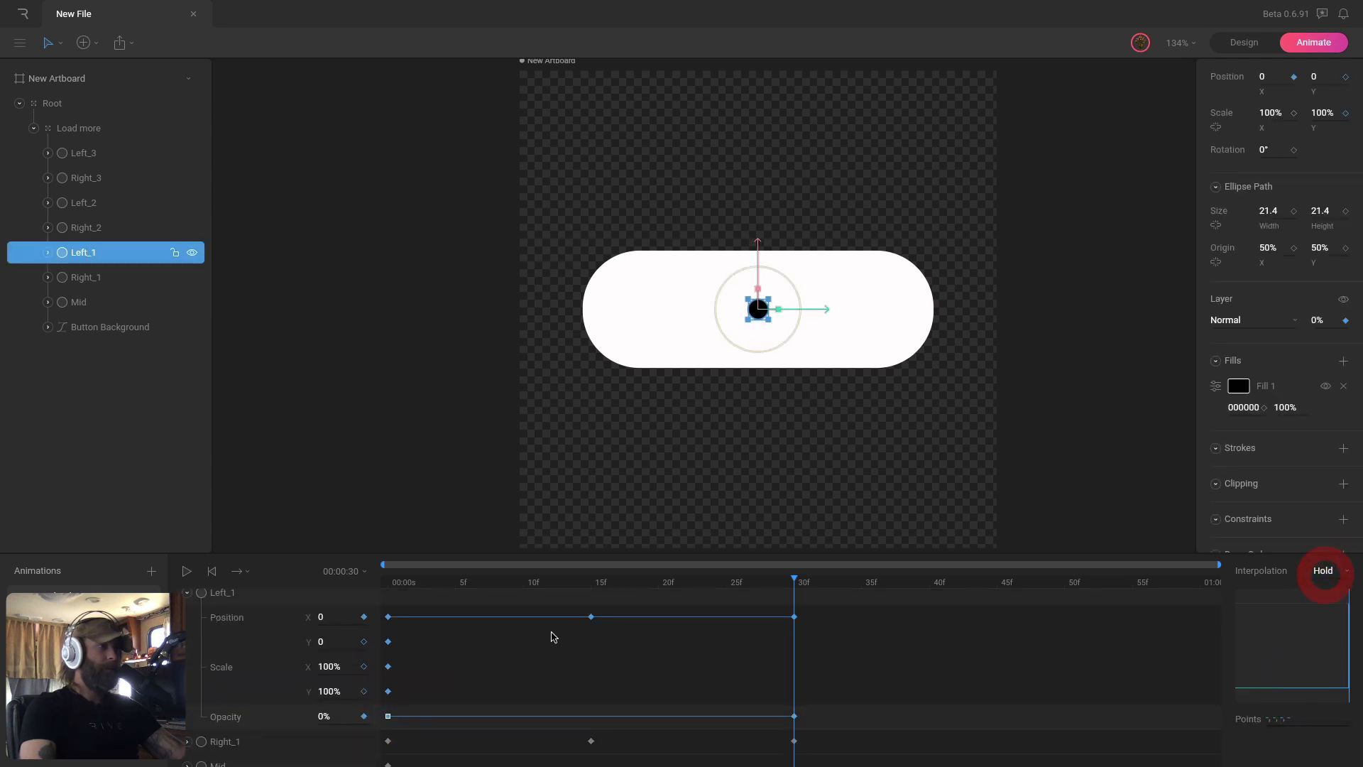
# Set the interpolation of Right_1's frame 0 opacity key to Hold.
pyautogui.scroll(-1, 551, 635)
pyautogui.click(187, 729)
pyautogui.scroll(-5, 472, 673)
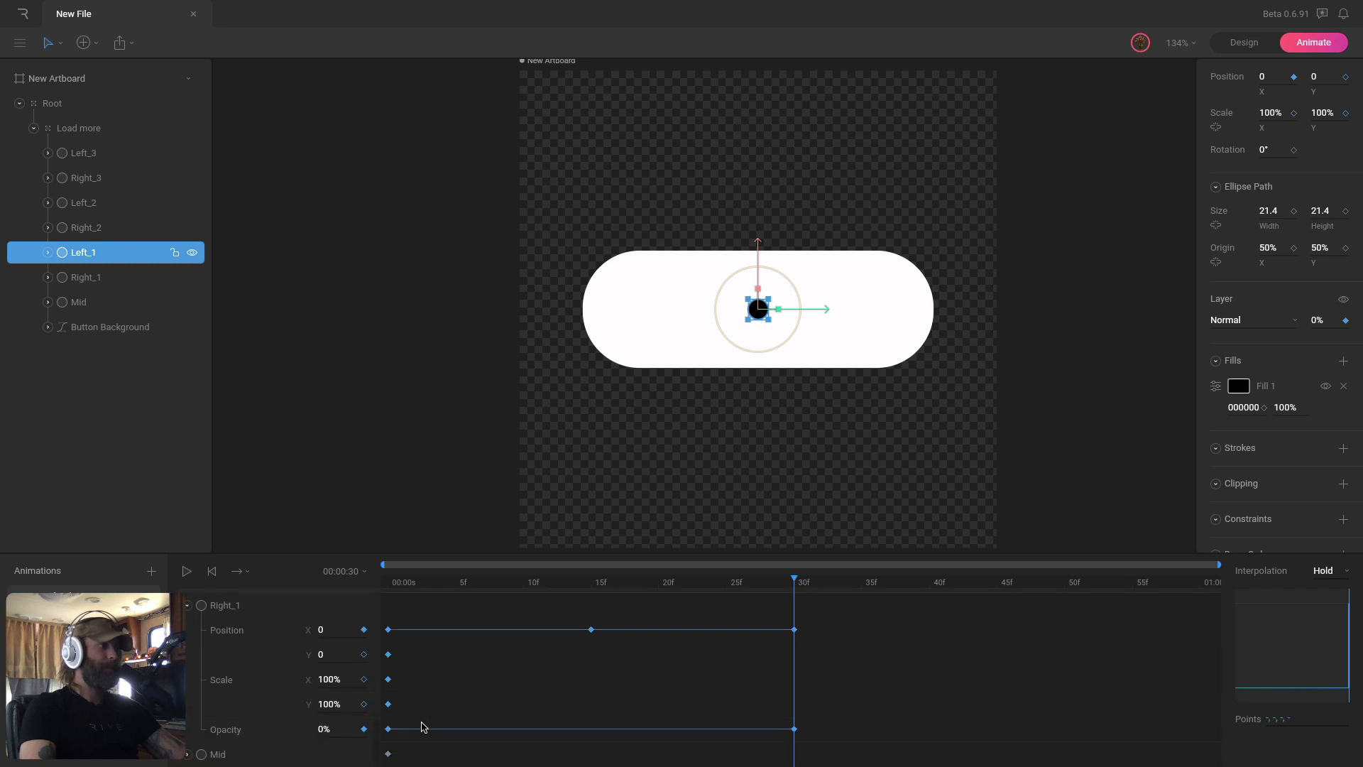
pyautogui.moveTo(424, 722); pyautogui.dragTo(378, 739)
pyautogui.click(1349, 573)
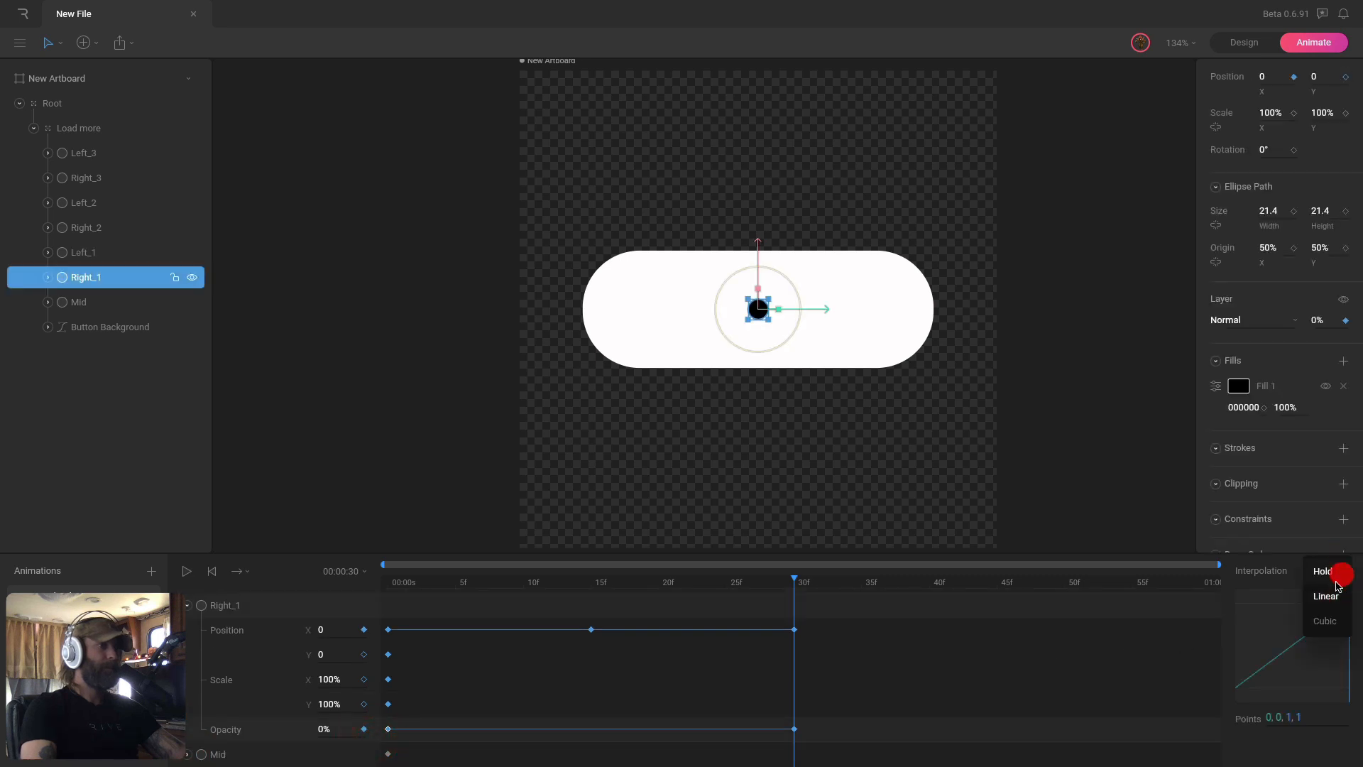
pyautogui.click(1339, 599)
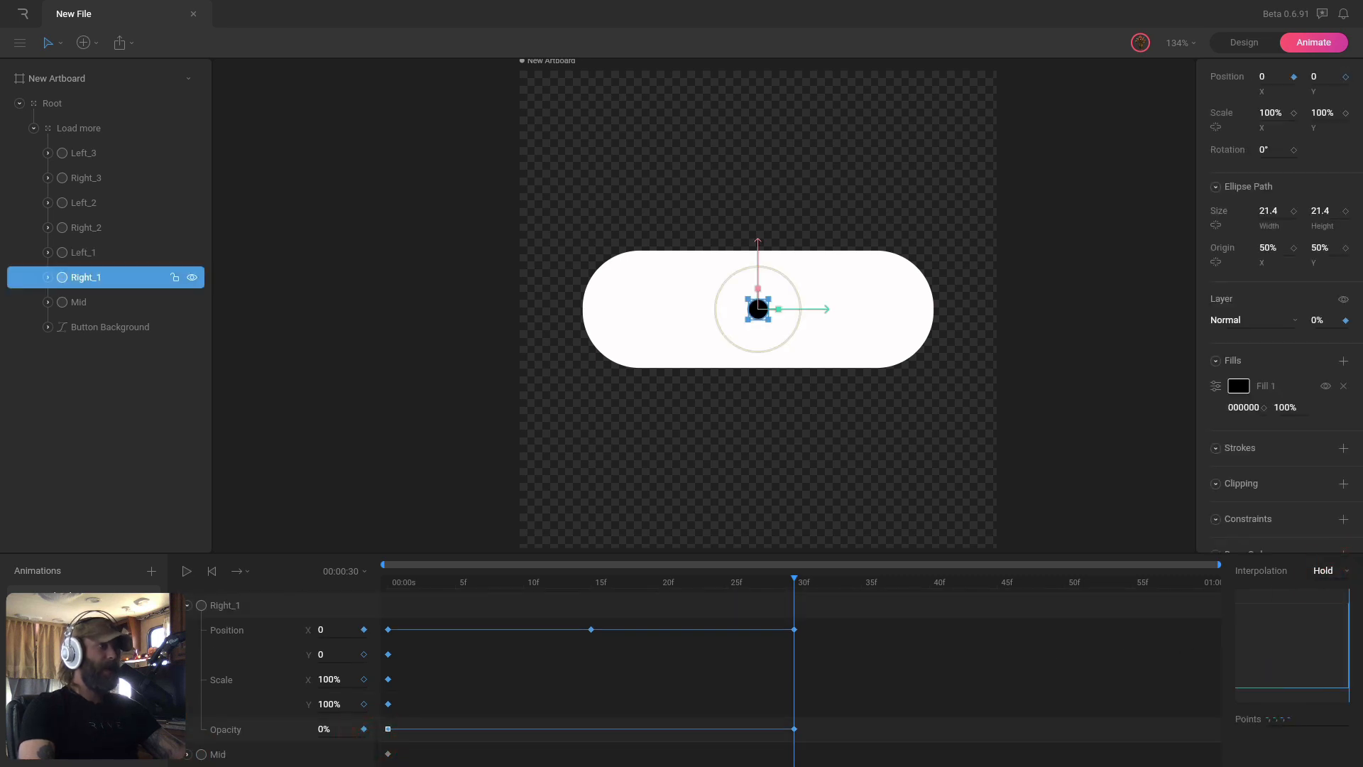
# Play the animation from the start with nothing selected to review the side dots' held opacity.
pyautogui.click(345, 581)
pyautogui.click(390, 375)
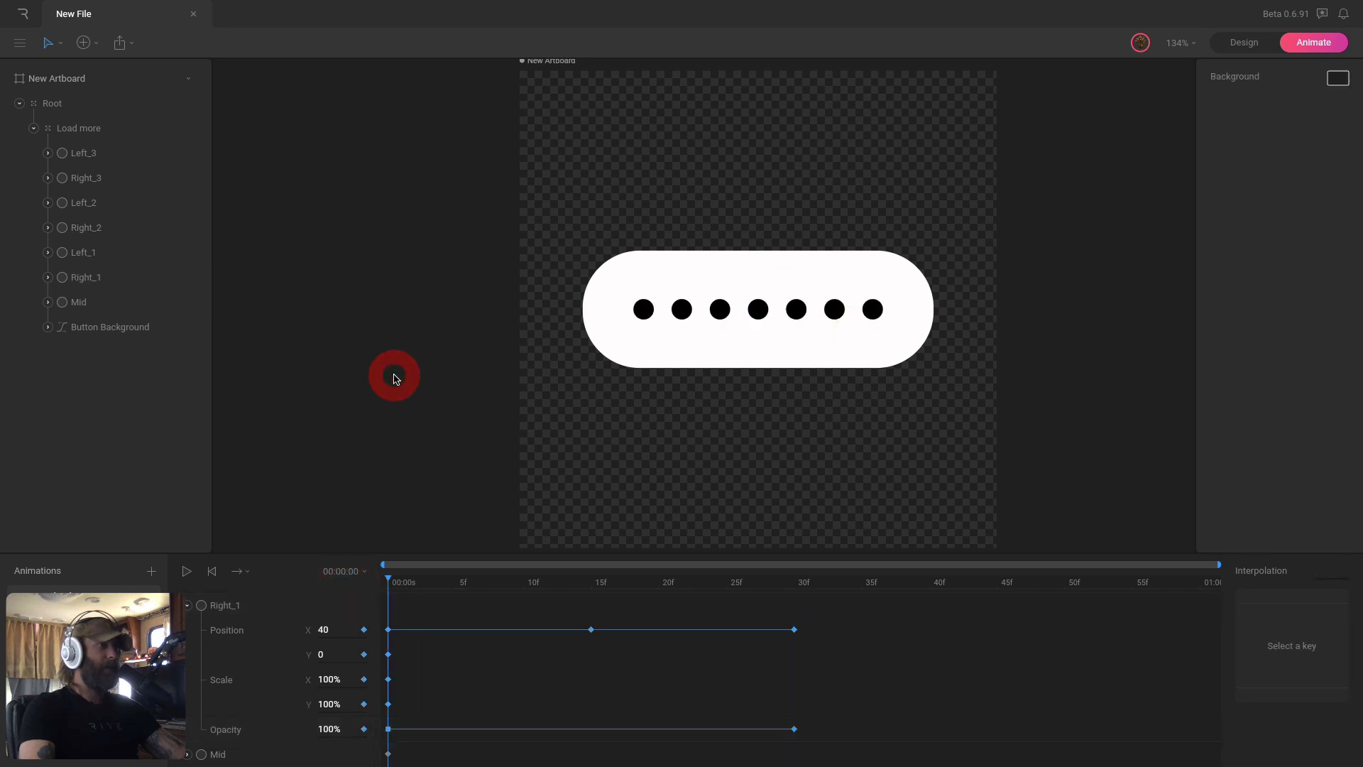
pyautogui.press('space')
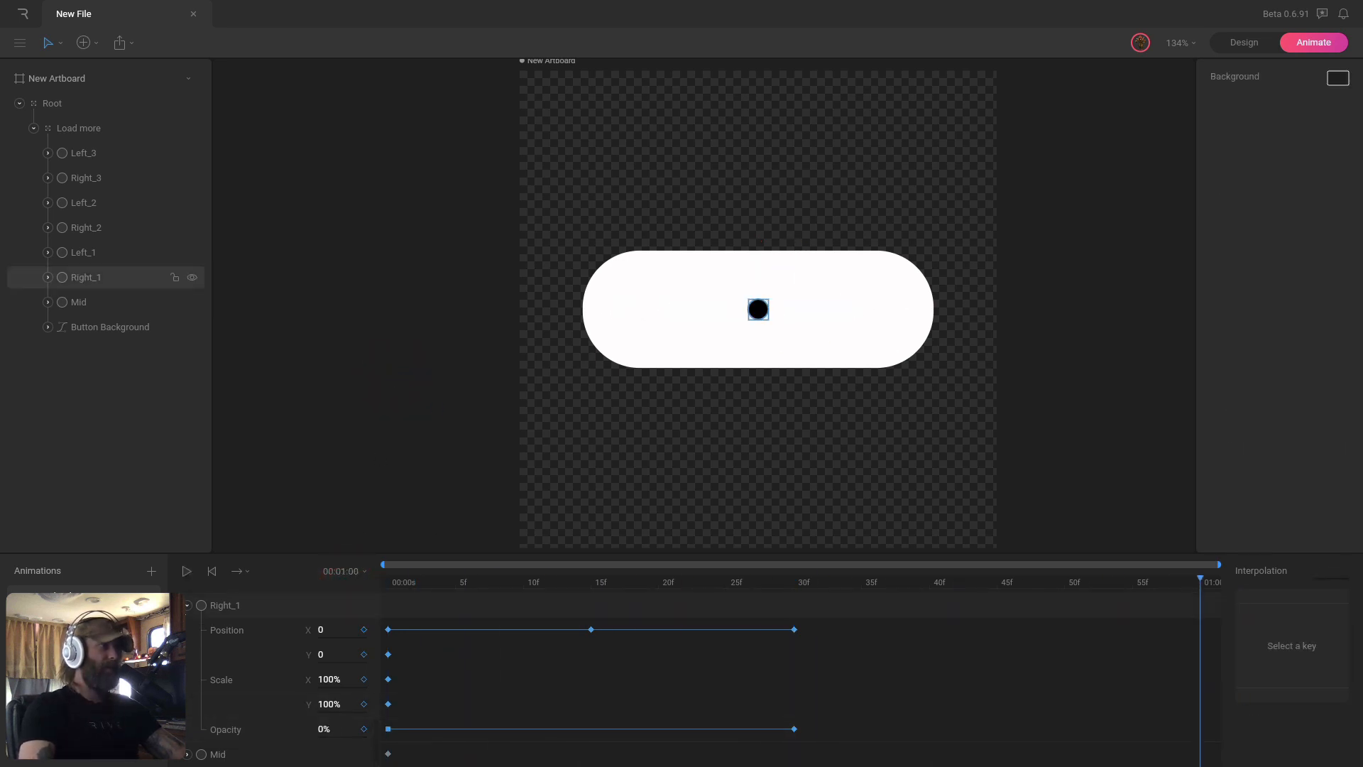
# Collapse the expanded side-dot property tracks in the timeline, from Right_1 up to Left_2.
pyautogui.click(187, 604)
pyautogui.scroll(5, 196, 681)
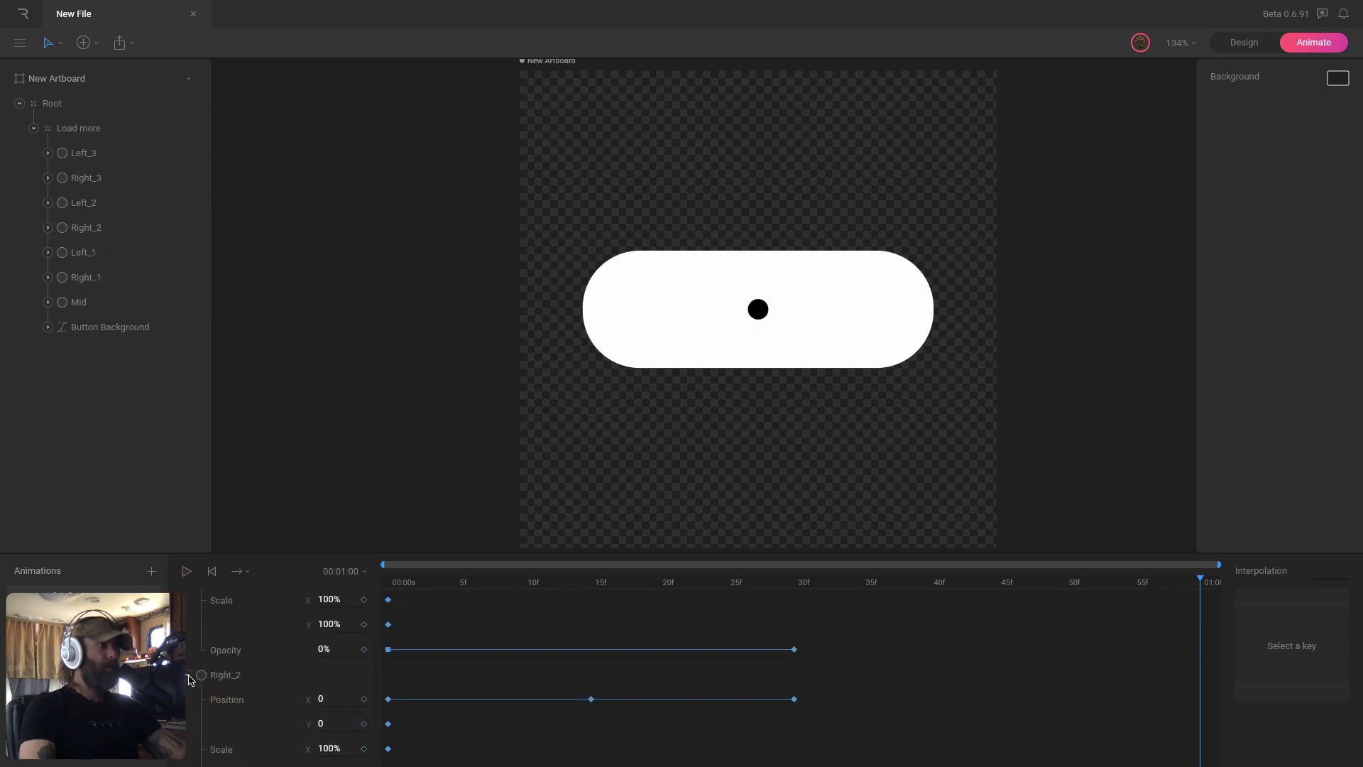
pyautogui.click(187, 675)
pyautogui.click(188, 652)
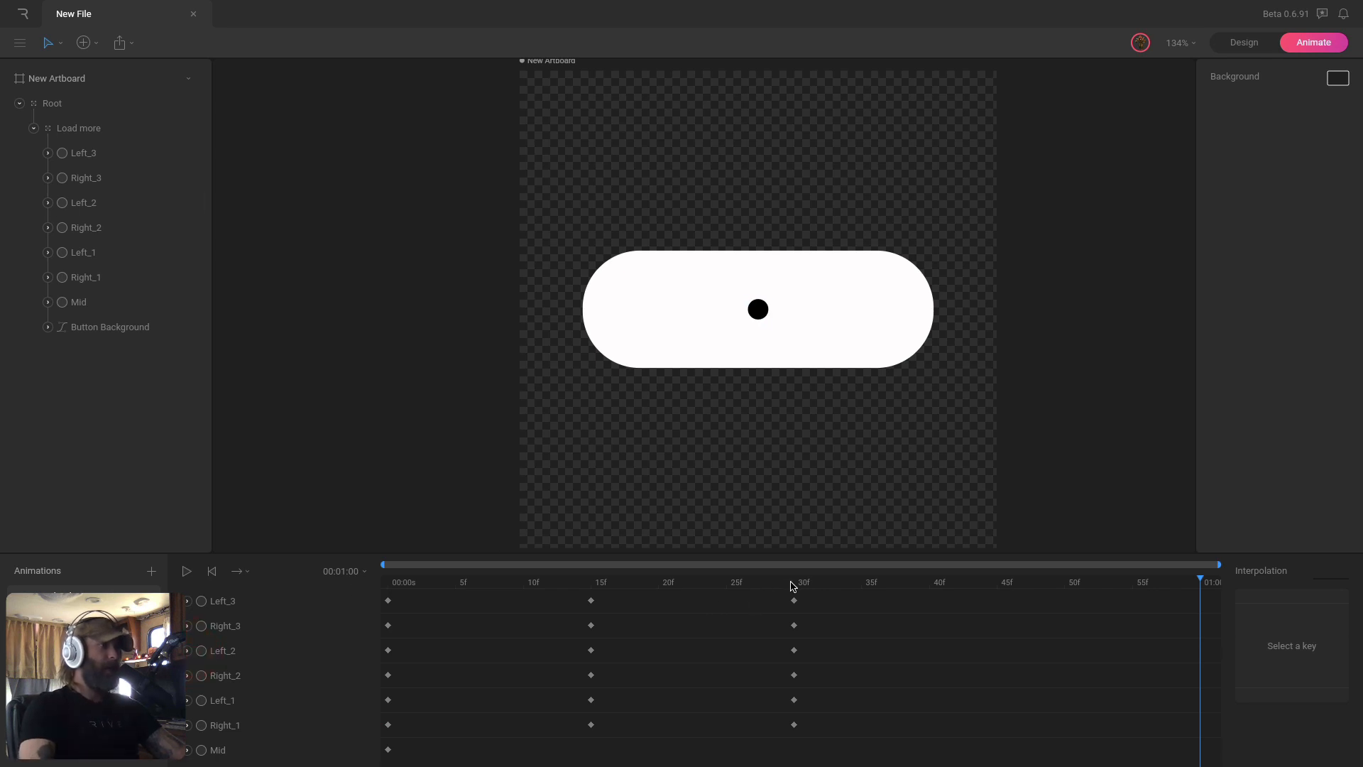
# Move the Mid dot's position and scale keys from frame 0 to frame 30.
pyautogui.moveTo(785, 585)
pyautogui.mouseDown()
pyautogui.moveTo(355, 582)
pyautogui.moveTo(776, 581)
pyautogui.mouseUp()
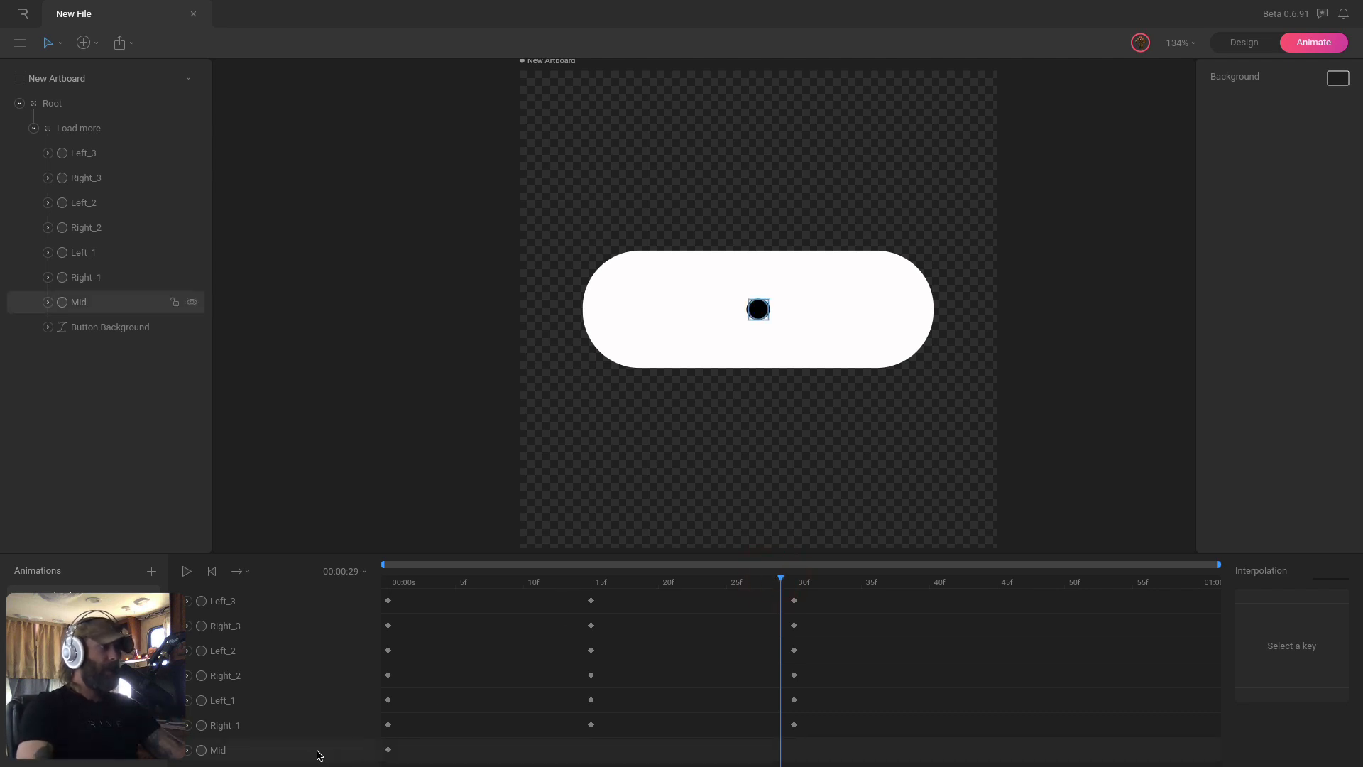
pyautogui.click(188, 750)
pyautogui.scroll(-2, 397, 721)
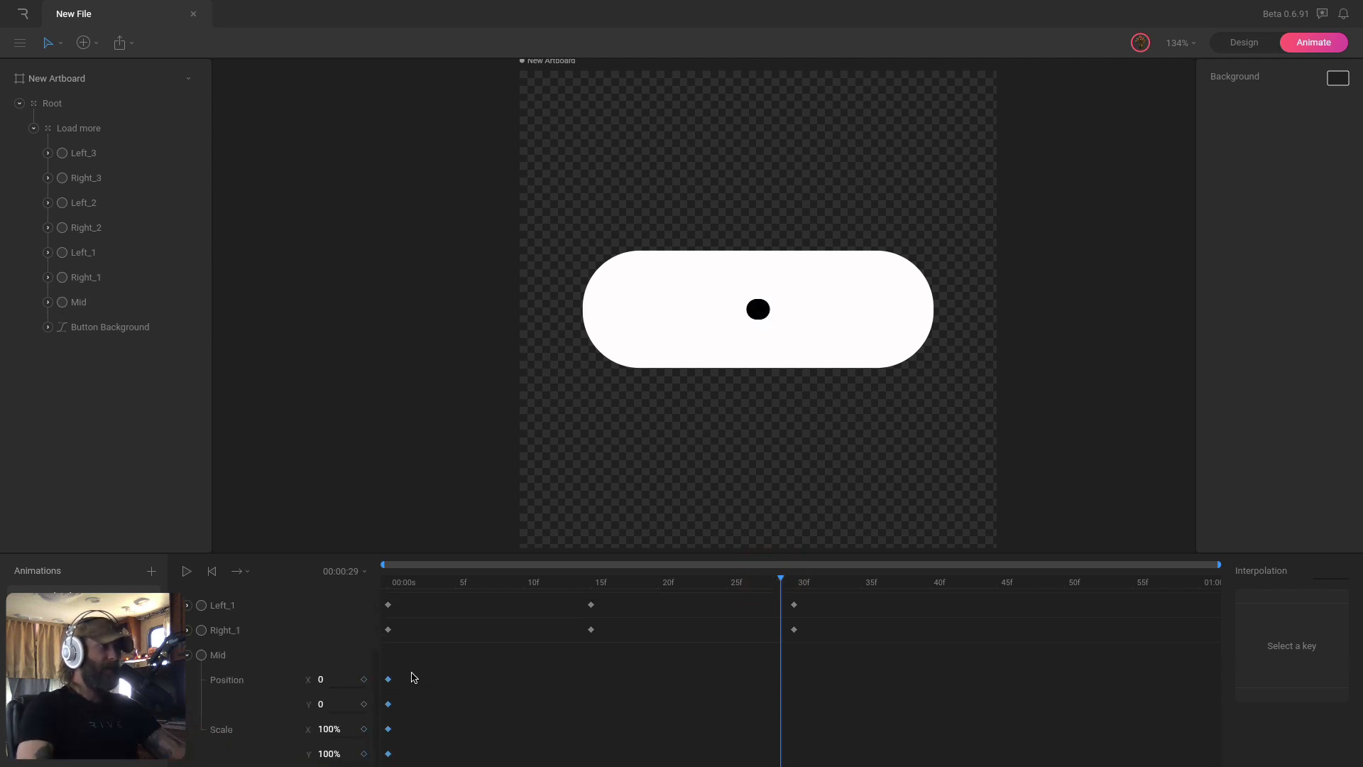
pyautogui.moveTo(410, 672); pyautogui.dragTo(384, 760)
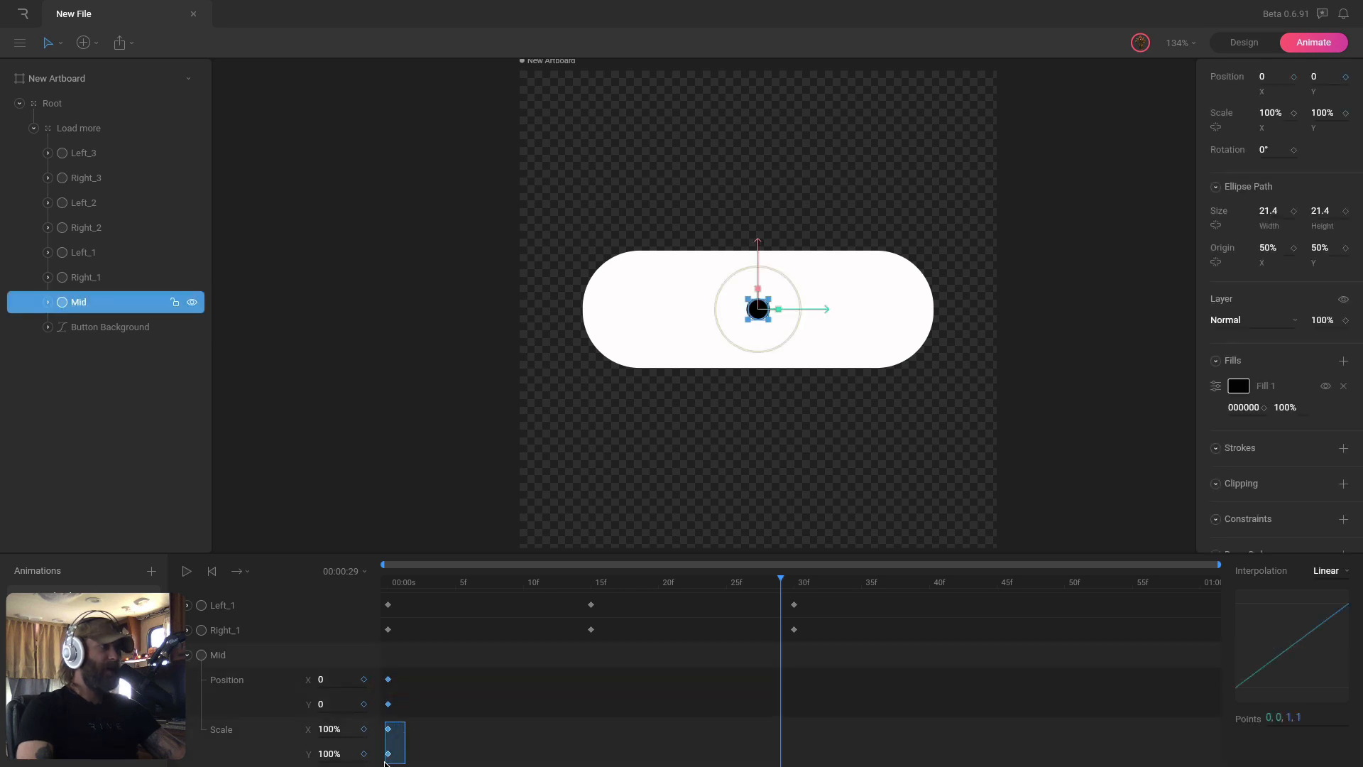
pyautogui.click(225, 654)
pyautogui.click(188, 656)
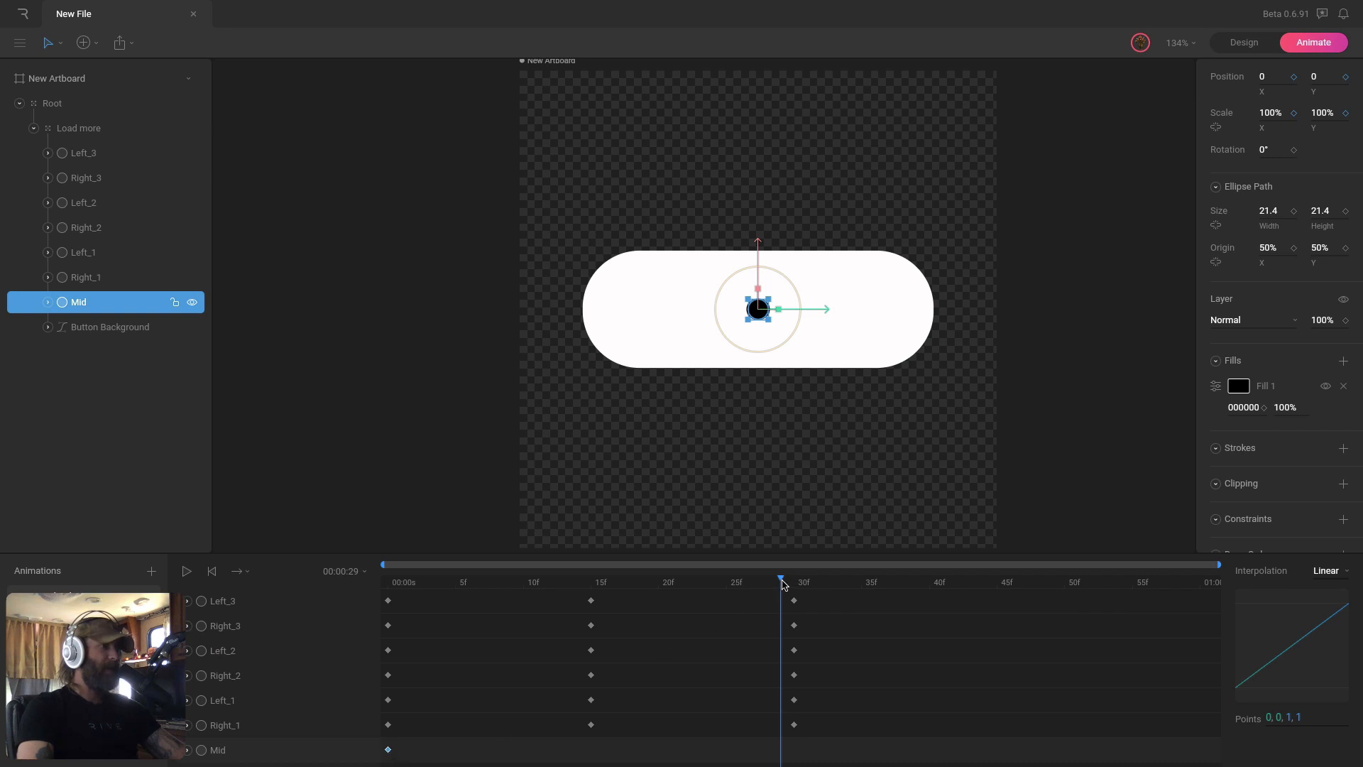
pyautogui.moveTo(784, 584); pyautogui.dragTo(793, 583)
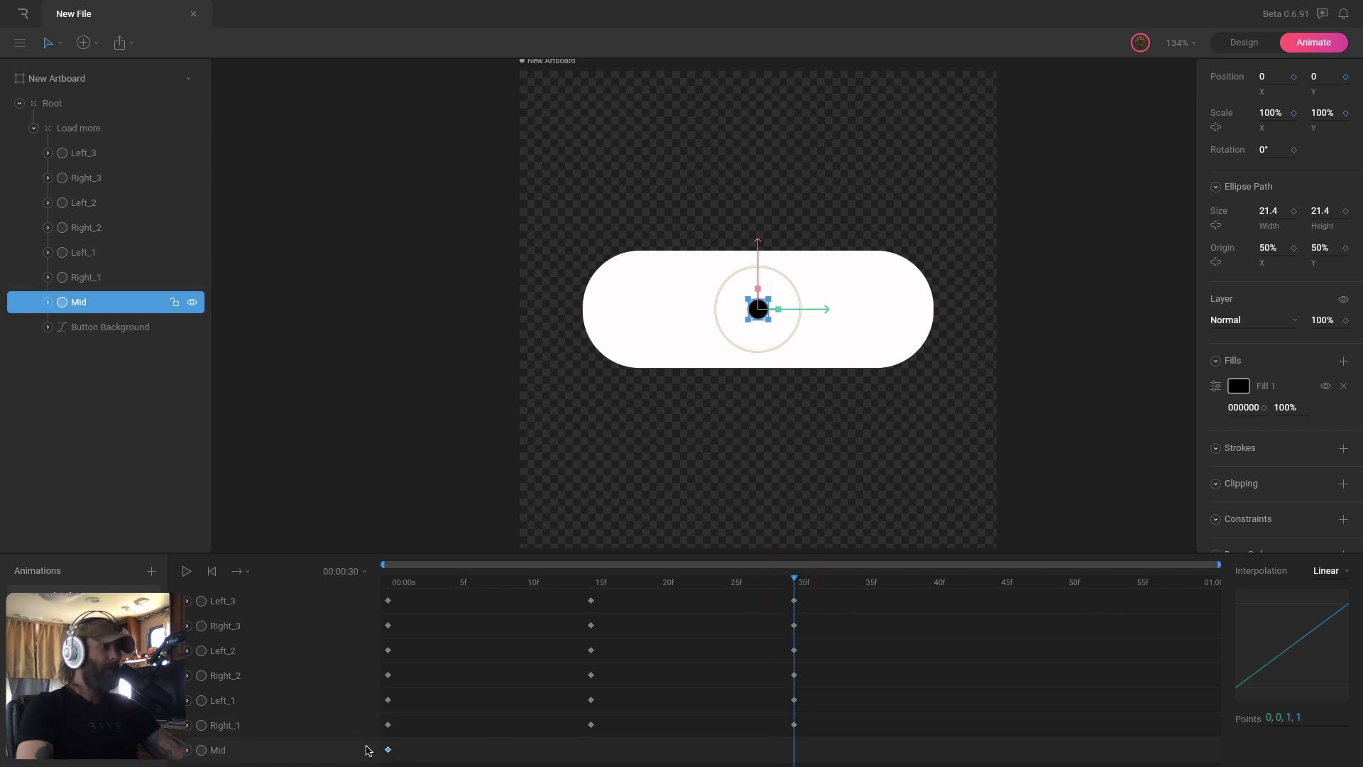
pyautogui.moveTo(388, 751); pyautogui.dragTo(465, 752)
pyautogui.moveTo(740, 757); pyautogui.dragTo(794, 749)
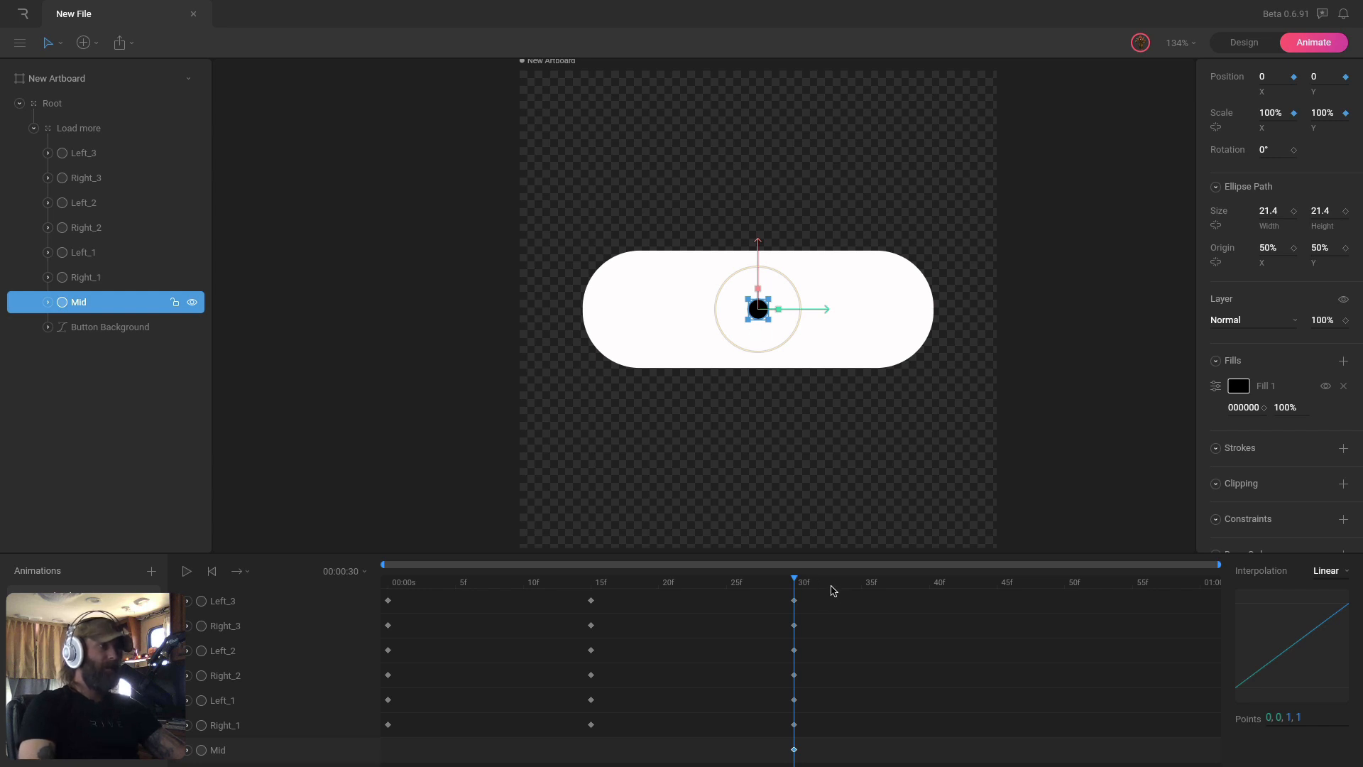
# Raise the Mid dot at frame 45 and set its keyed Y position to -40.
pyautogui.moveTo(833, 591); pyautogui.dragTo(1001, 607)
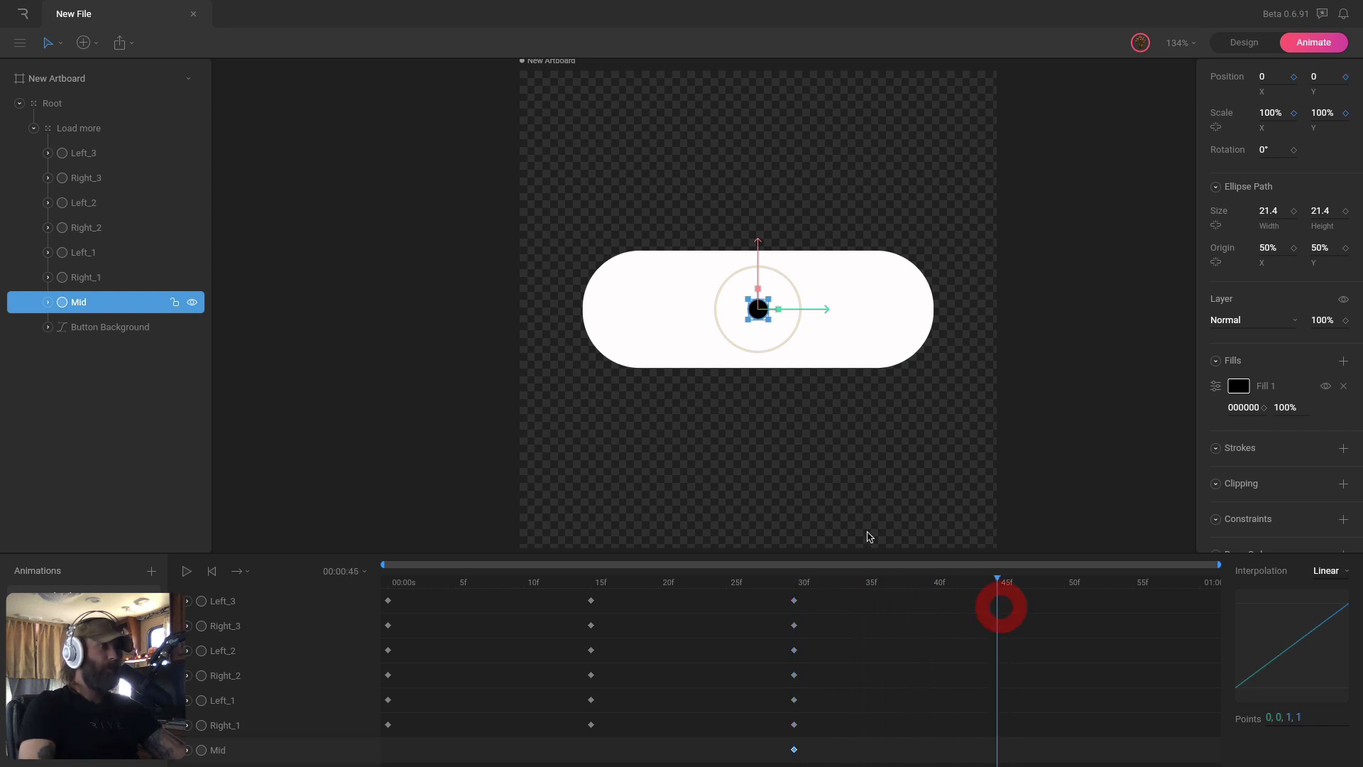
pyautogui.moveTo(769, 244); pyautogui.dragTo(768, 211)
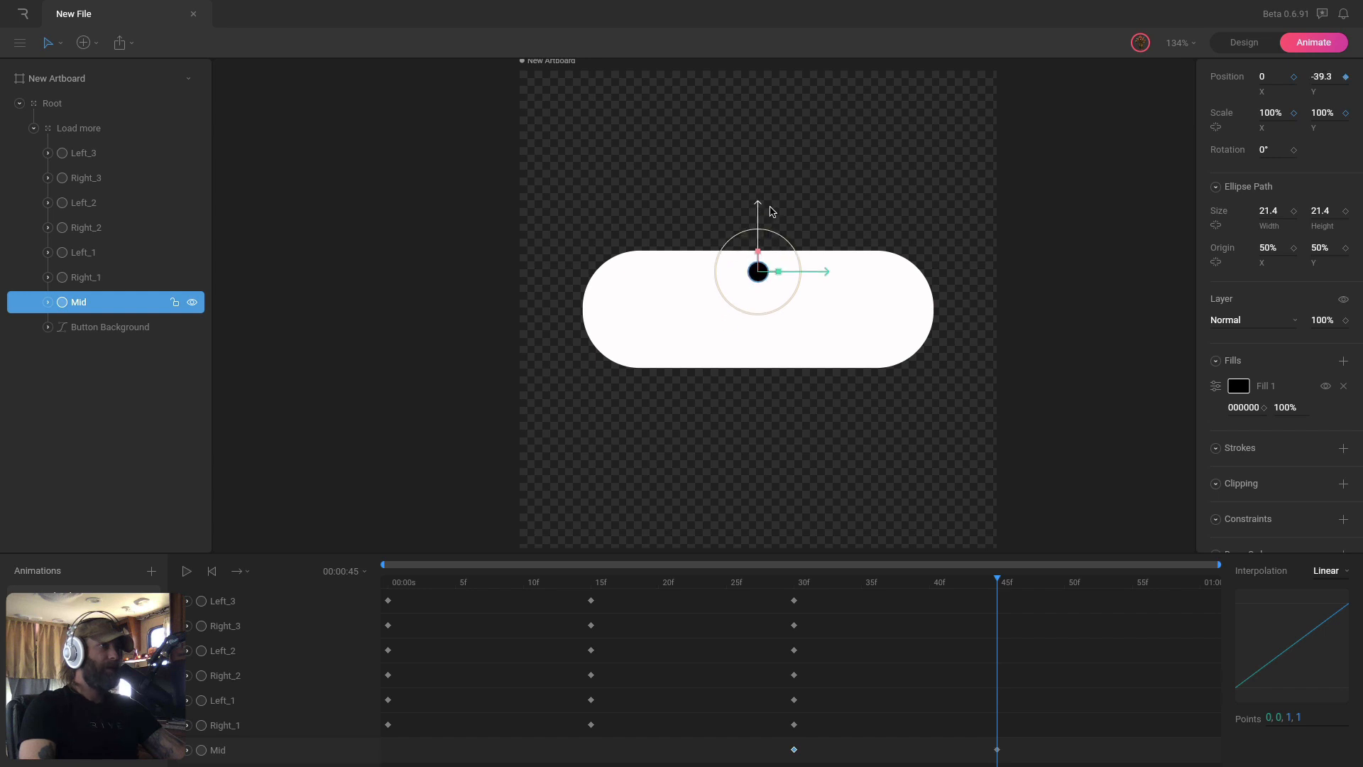
pyautogui.click(1338, 79)
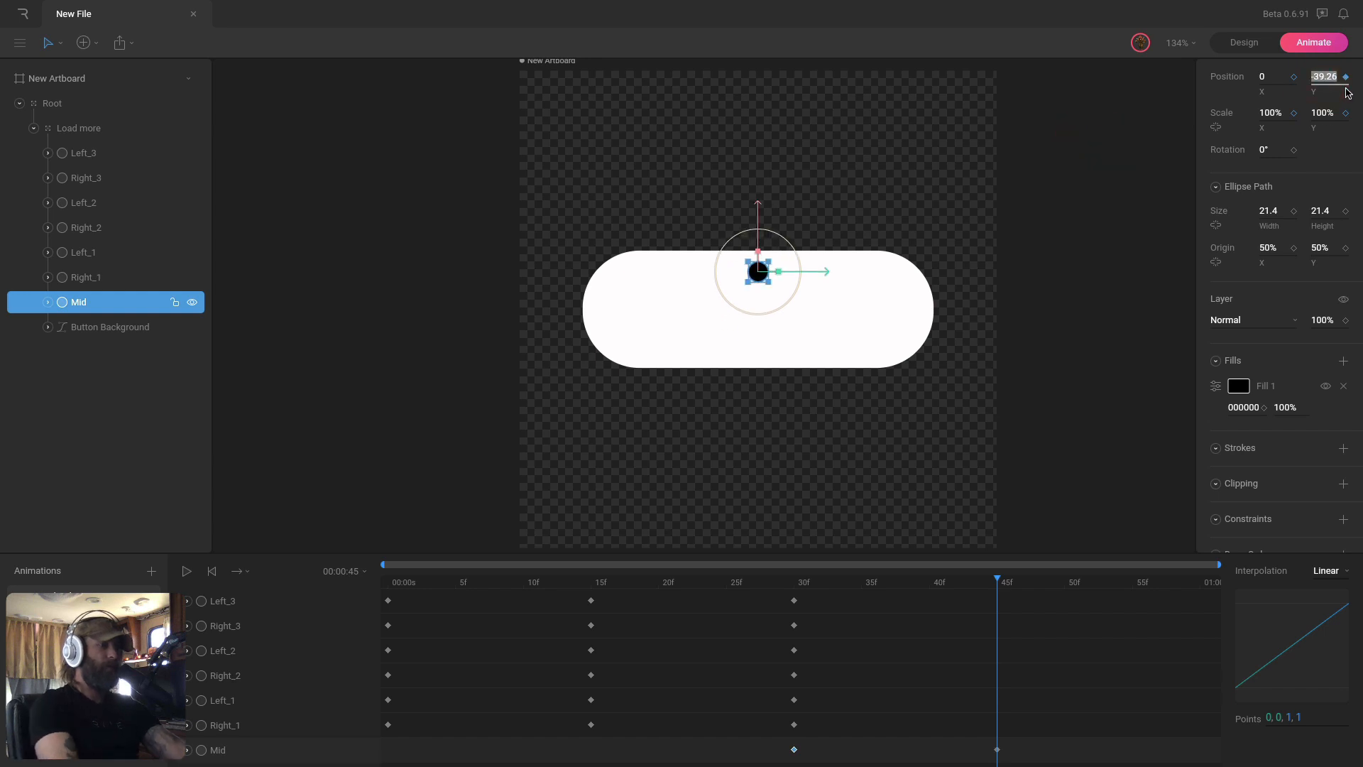
pyautogui.write('-40')
pyautogui.press('Return')
pyautogui.click(963, 582)
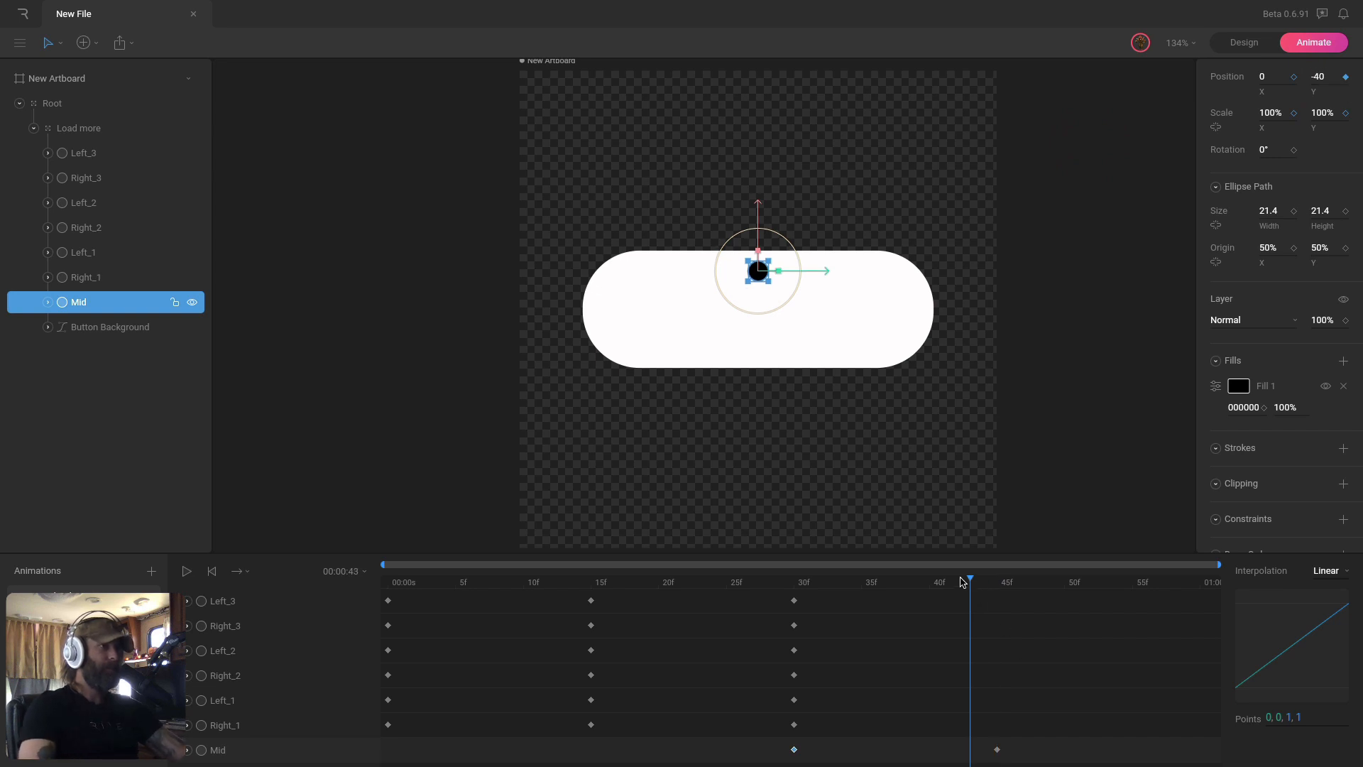
pyautogui.moveTo(962, 582); pyautogui.dragTo(992, 598)
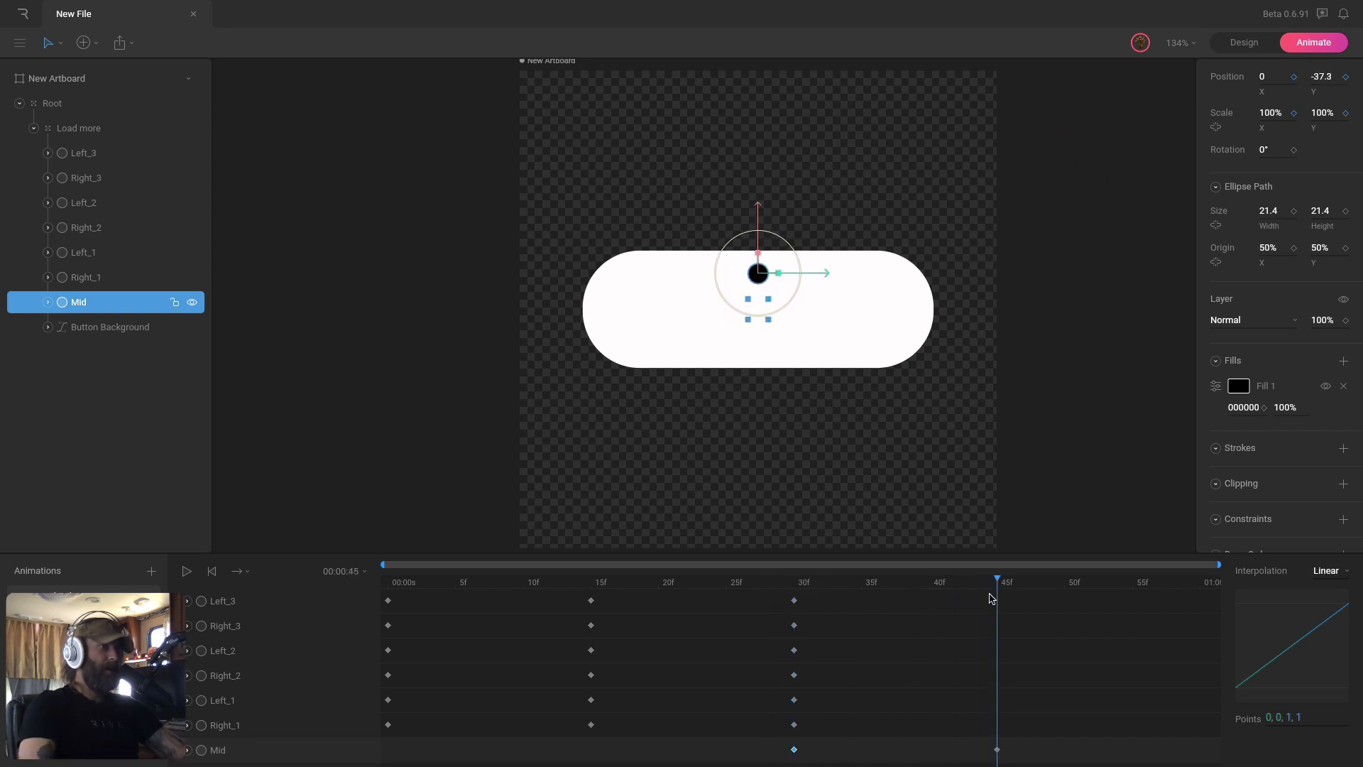
pyautogui.click(992, 599)
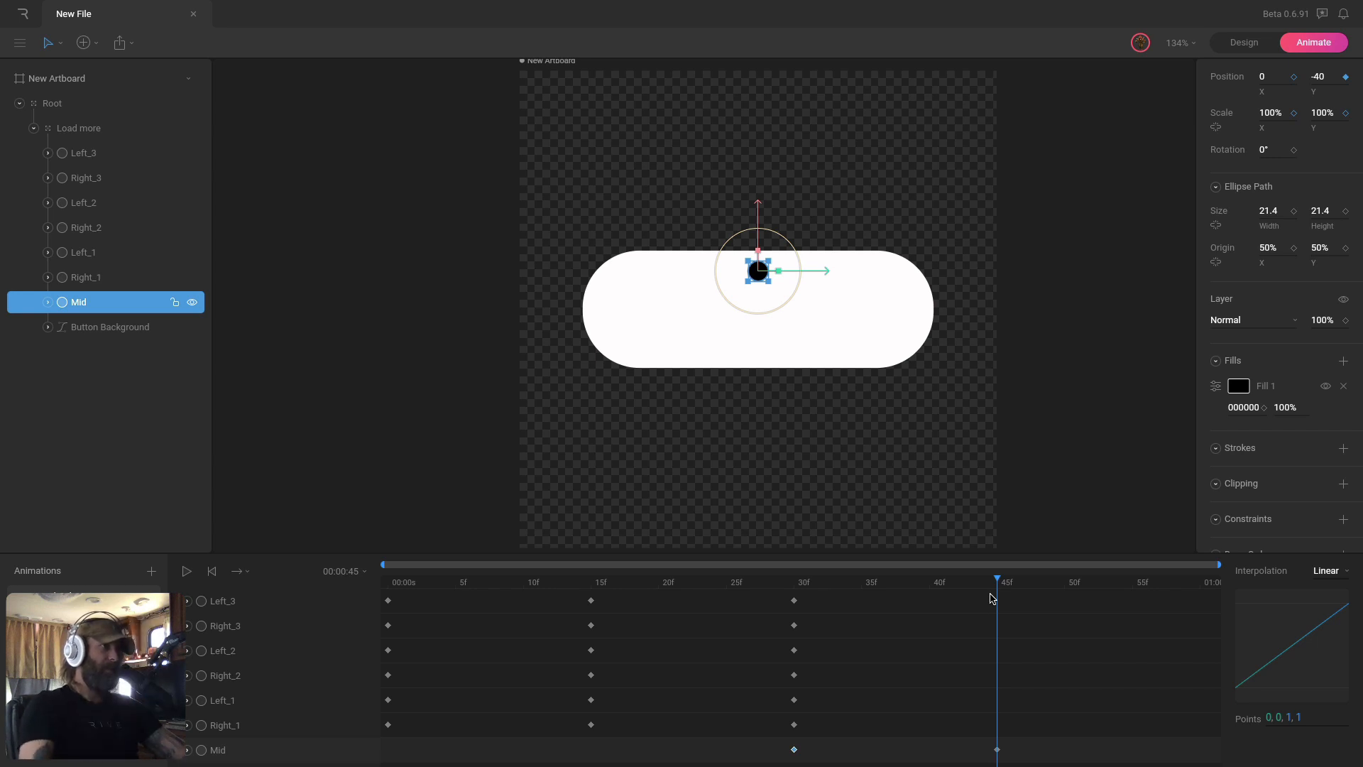
# Key the Mid dot's Y position at 40 at the one-second mark (frame 60).
pyautogui.click(846, 152)
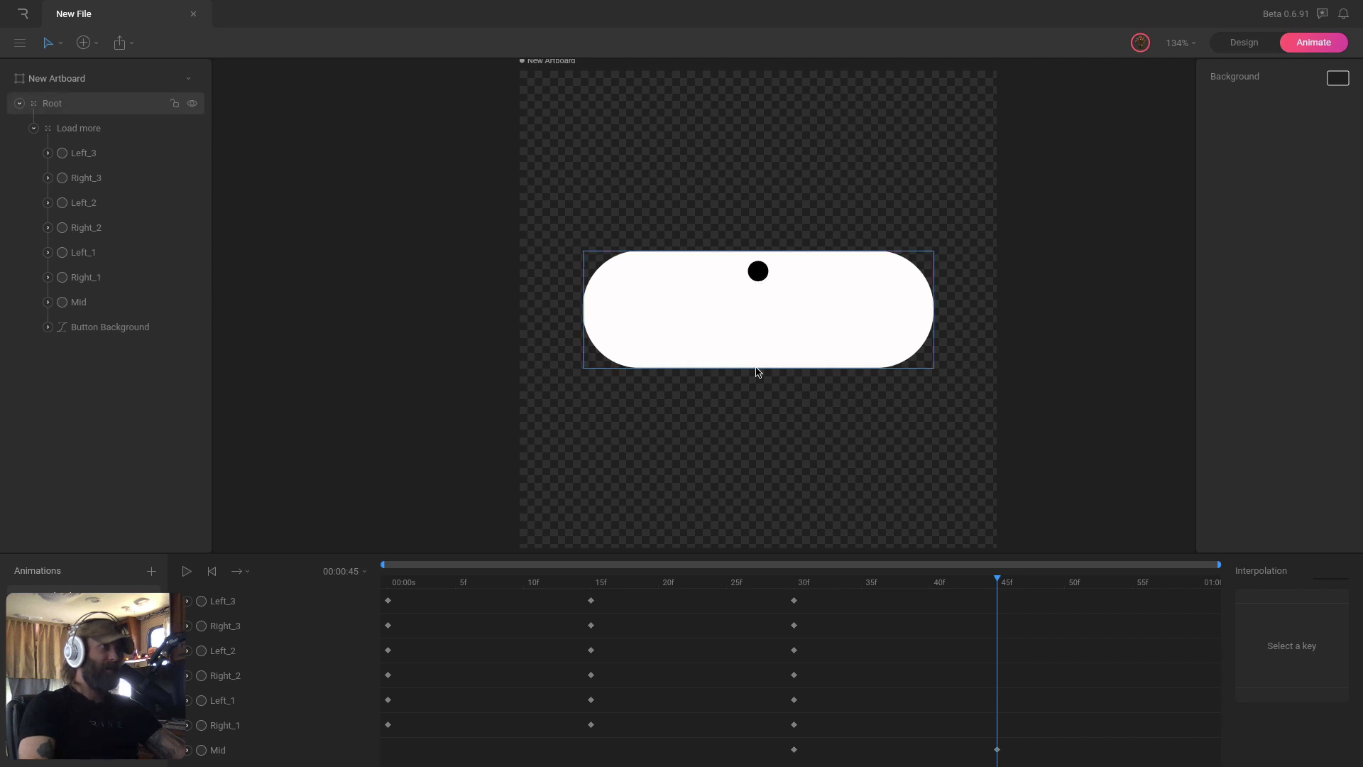
pyautogui.moveTo(998, 584); pyautogui.dragTo(1224, 590)
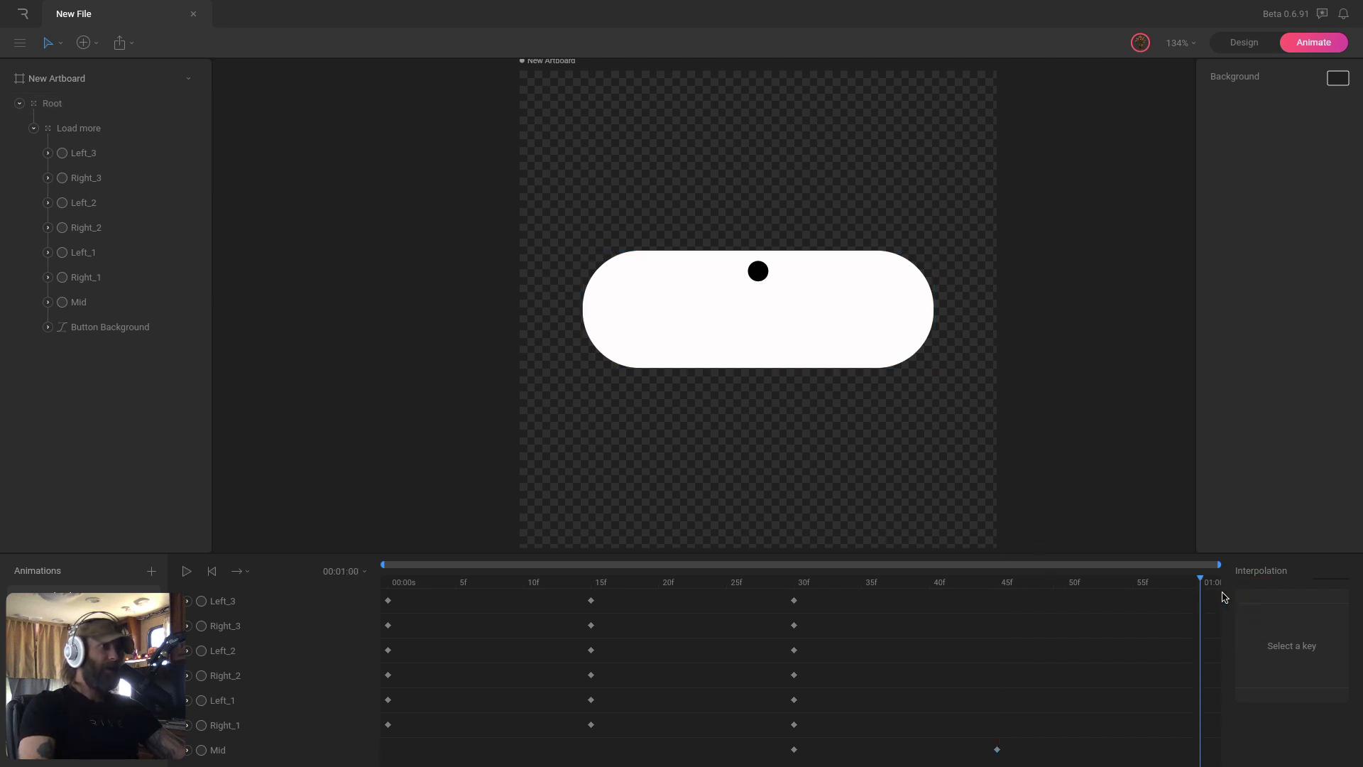
pyautogui.click(759, 273)
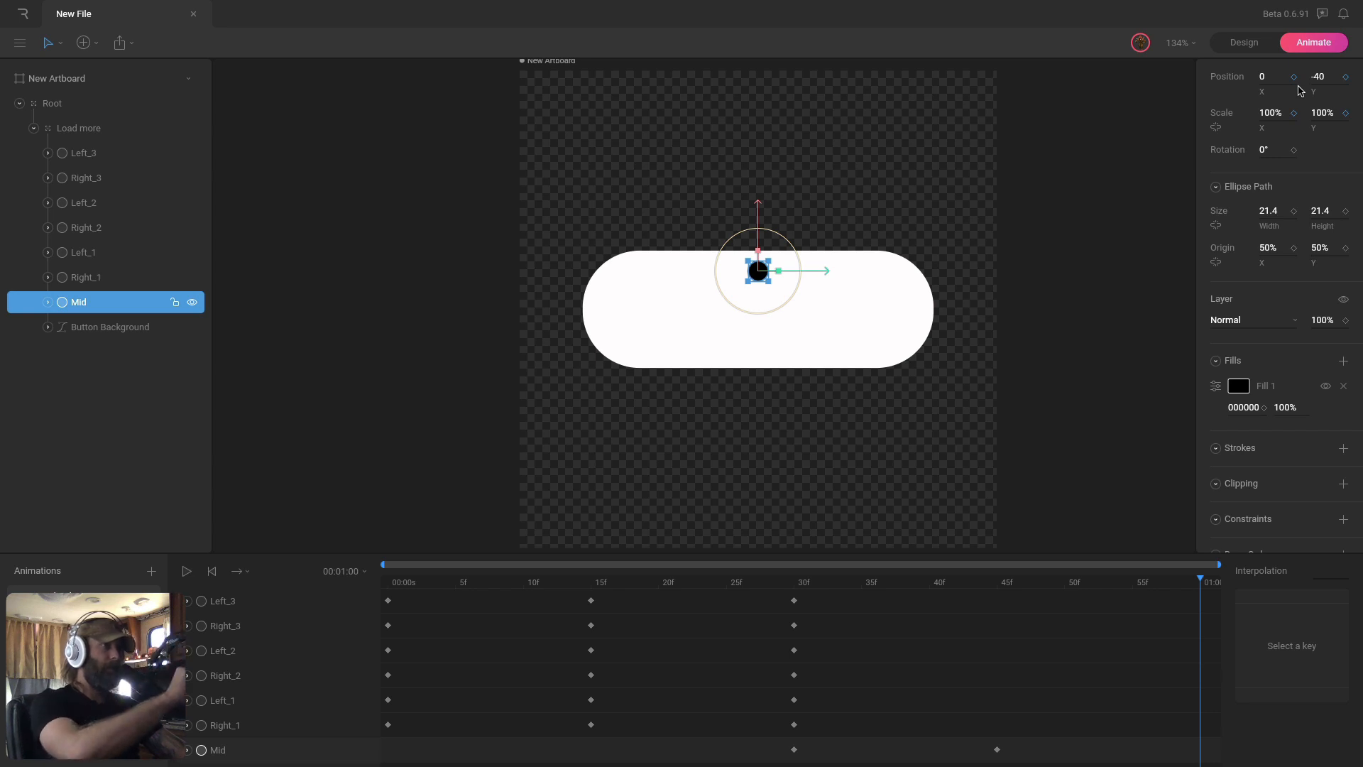
pyautogui.click(1319, 79)
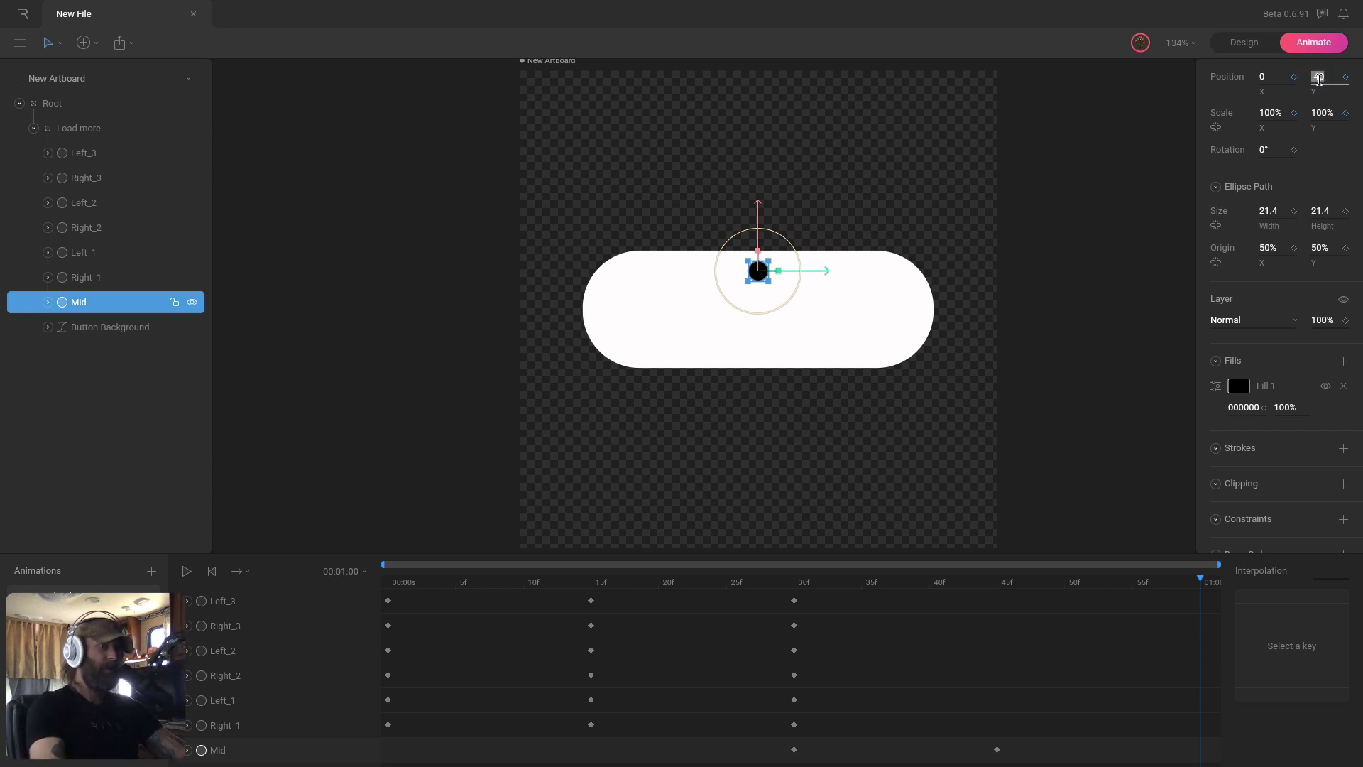
pyautogui.write('40')
pyautogui.press('Return')
pyautogui.click(960, 214)
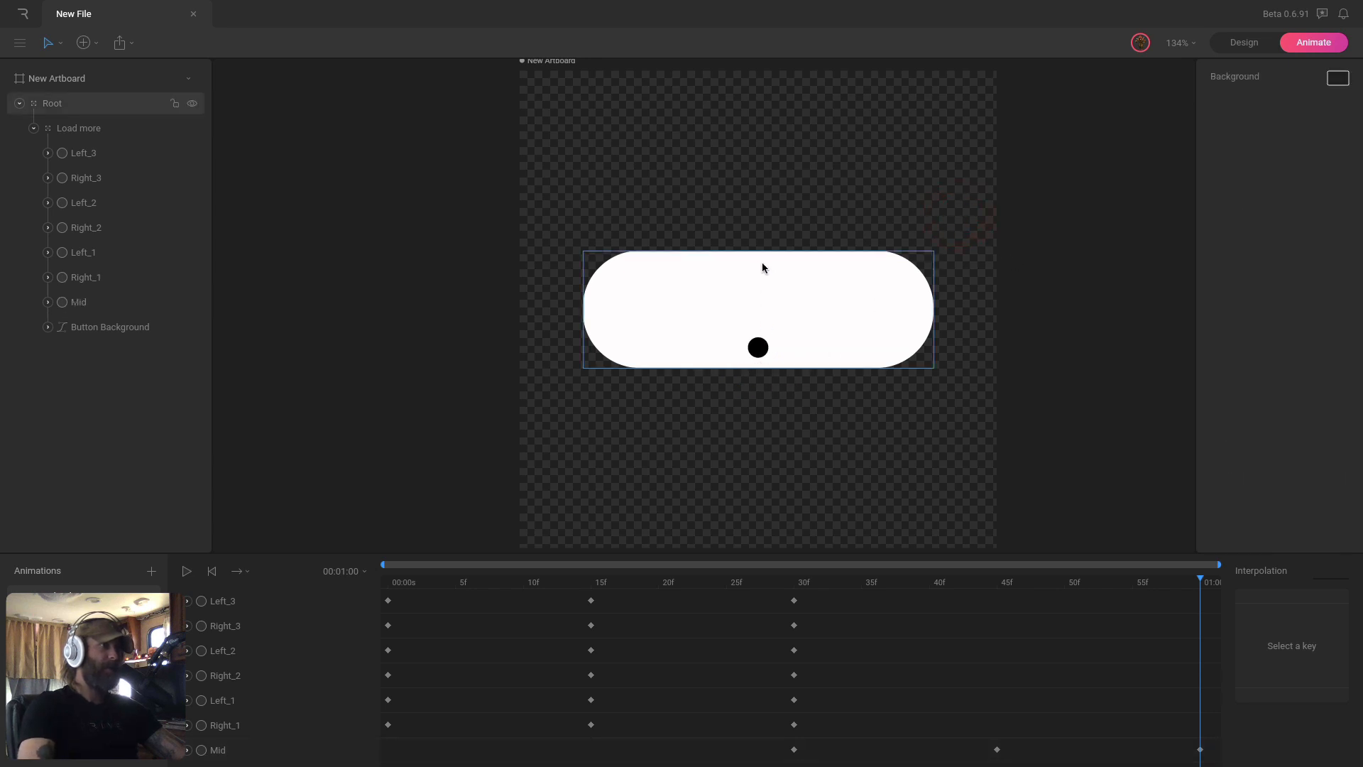
# Play the animation from frame 30 to review the Mid dot's vertical movement, and return the playhead to frame 30.
pyautogui.moveTo(1199, 579); pyautogui.dragTo(797, 595)
pyautogui.press('space')
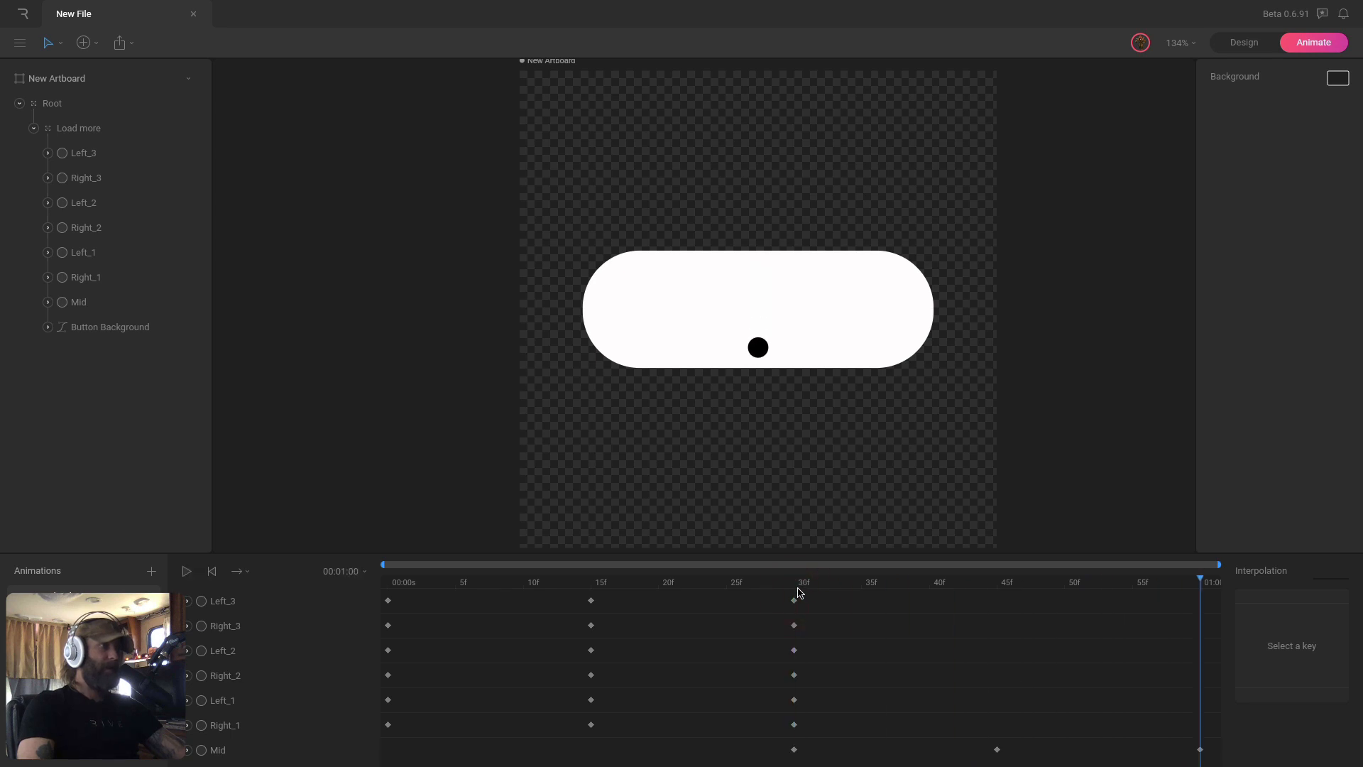
pyautogui.click(797, 588)
pyautogui.press('space')
pyautogui.click(796, 583)
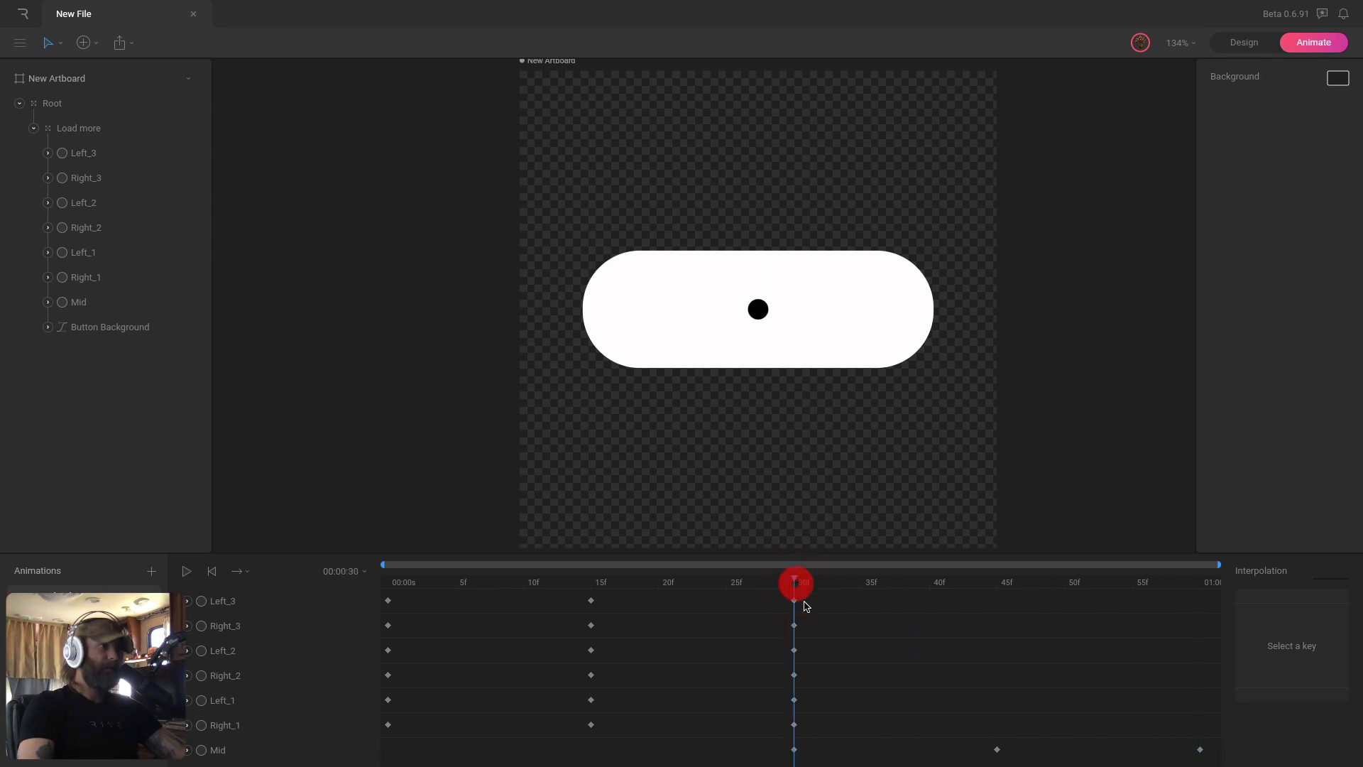
# Change the interpolation of all the Mid dot's keys from frame 30 to frame 60 to Cubic.
pyautogui.moveTo(759, 738); pyautogui.dragTo(1237, 763)
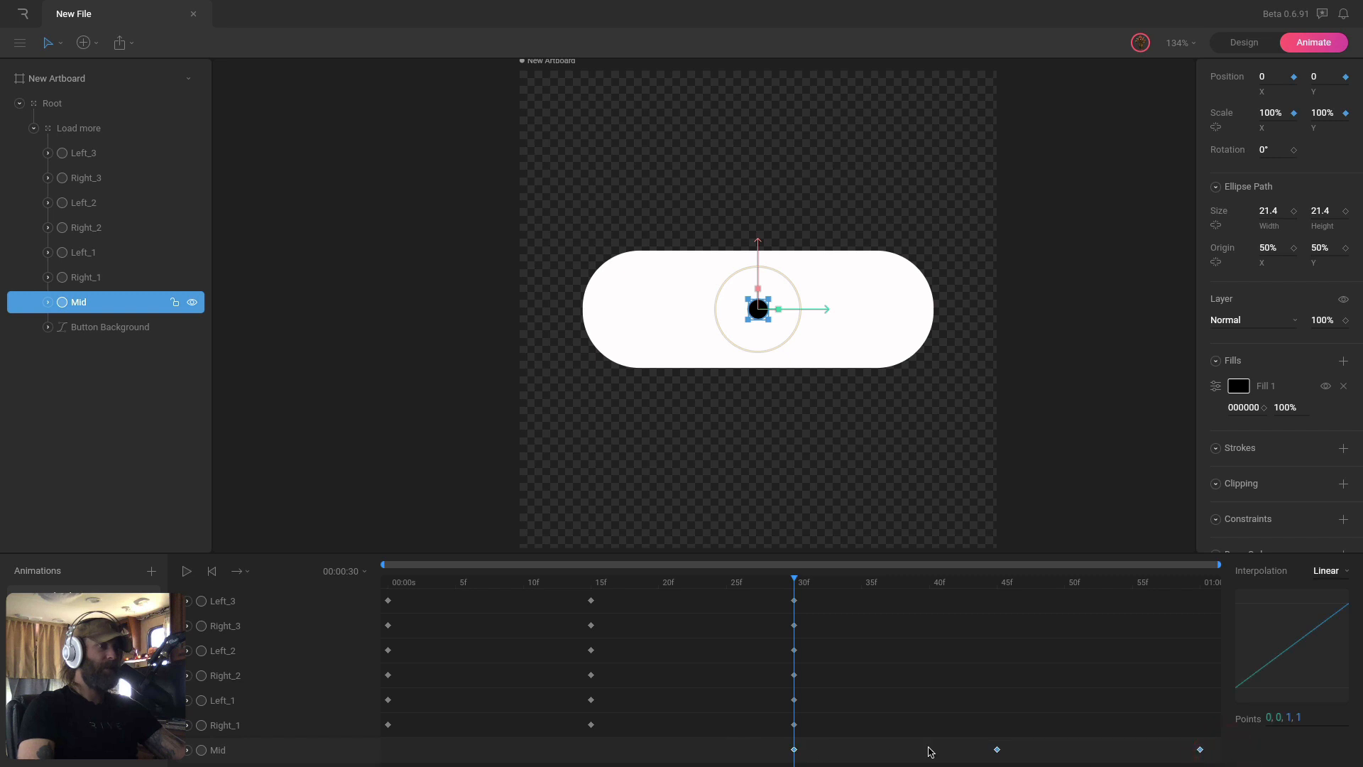
pyautogui.click(1317, 575)
pyautogui.click(1318, 624)
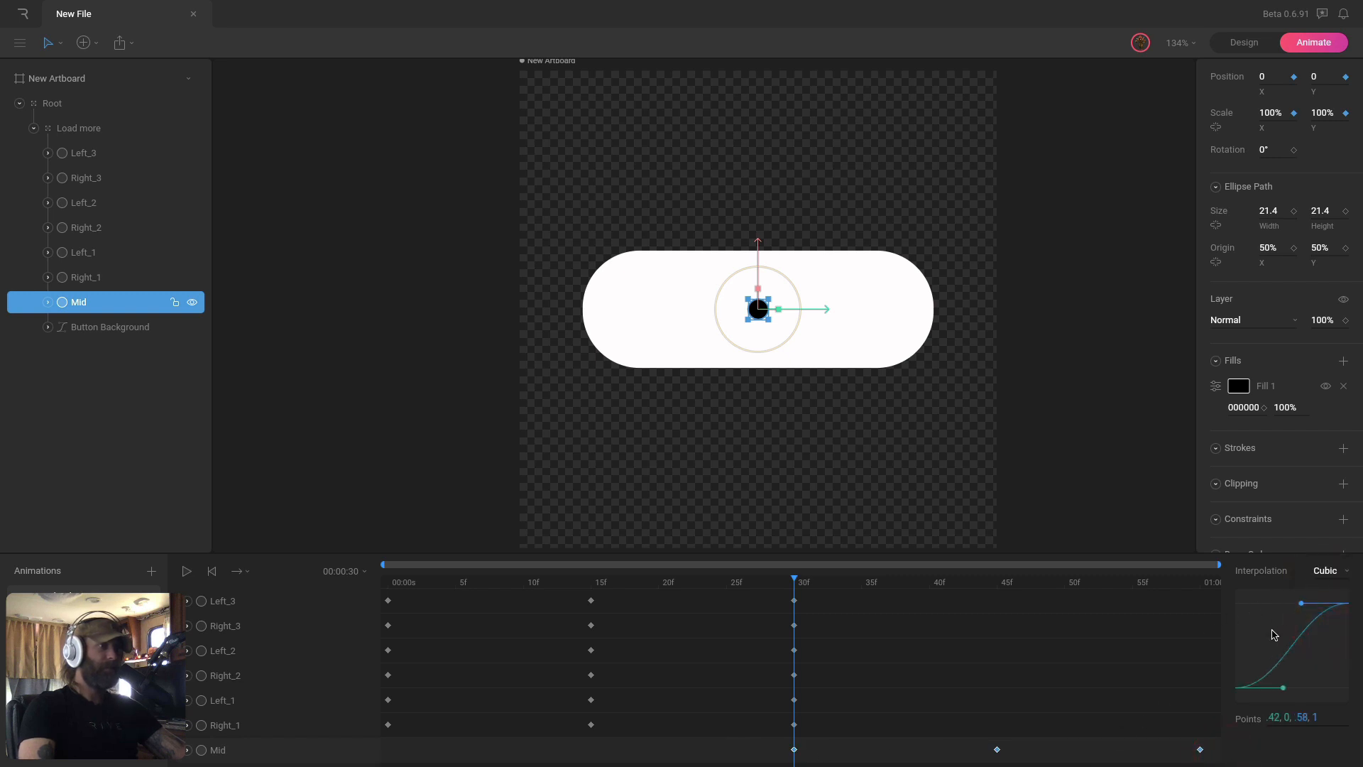
pyautogui.click(910, 650)
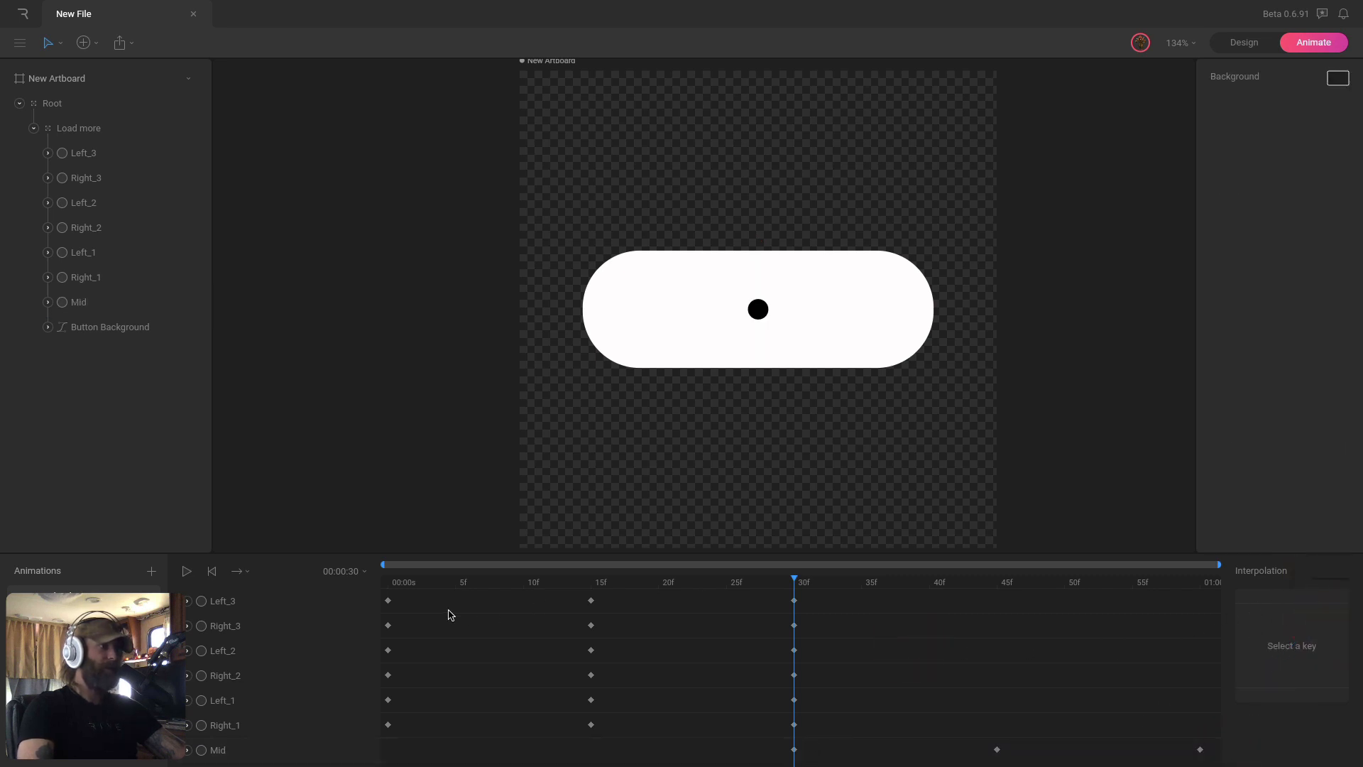
# Inspect the easing curves of Right_3's X position keys at frames 0 and 15.
pyautogui.click(388, 601)
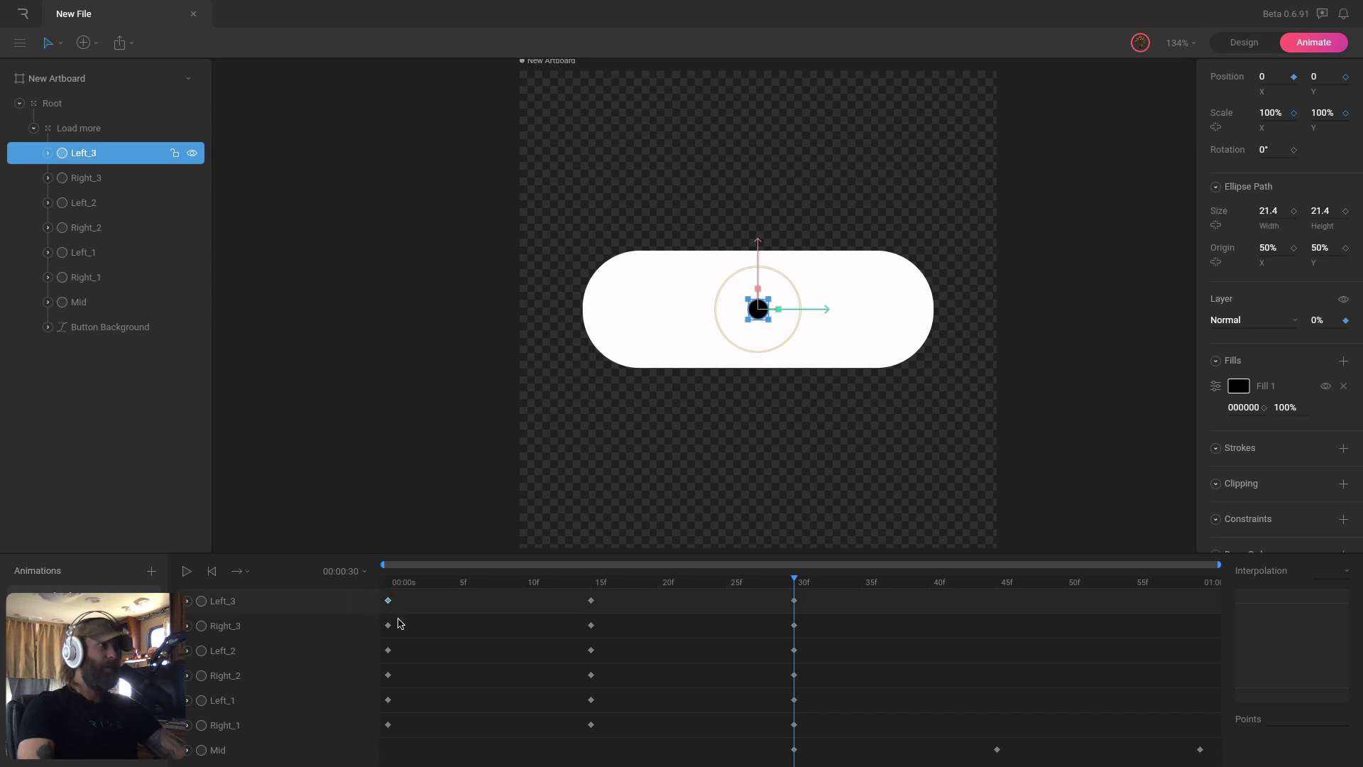
pyautogui.moveTo(399, 619); pyautogui.dragTo(379, 663)
pyautogui.click(187, 627)
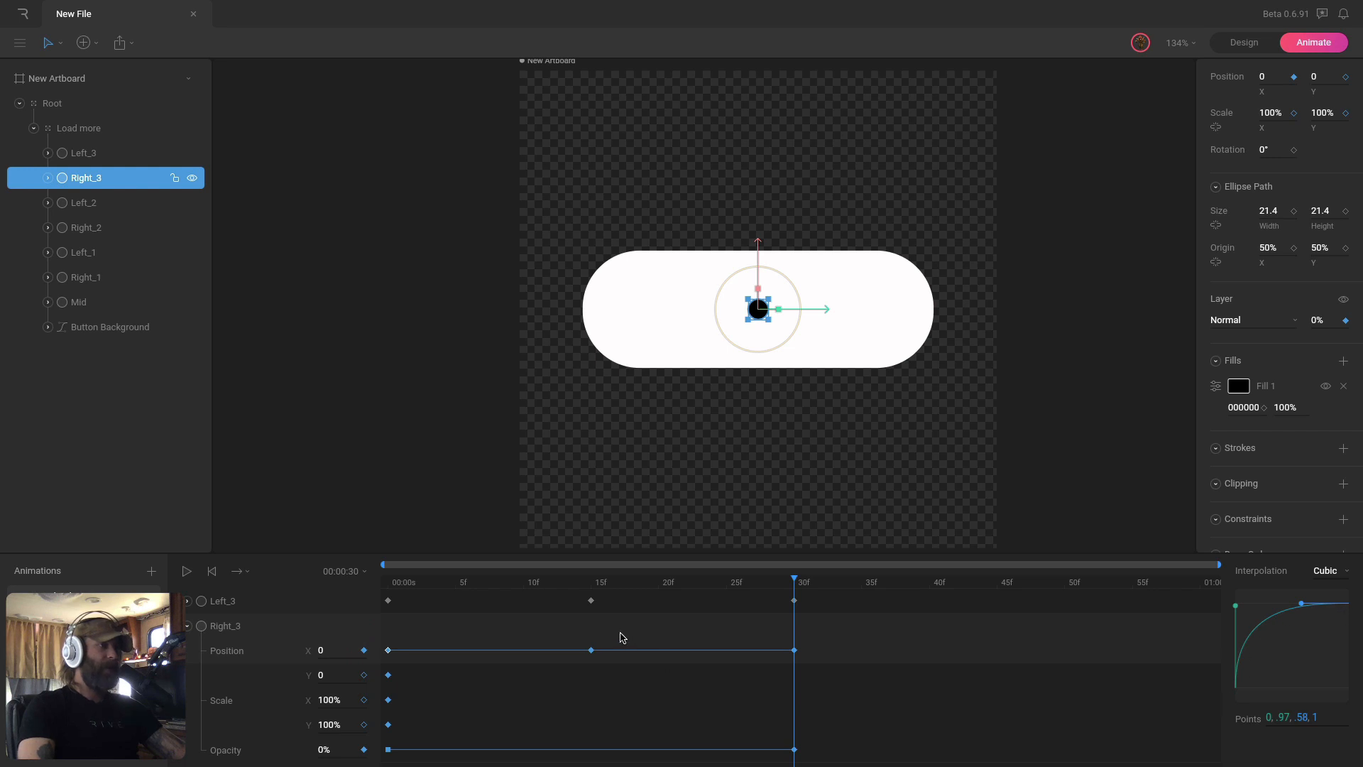
pyautogui.moveTo(622, 636); pyautogui.dragTo(577, 662)
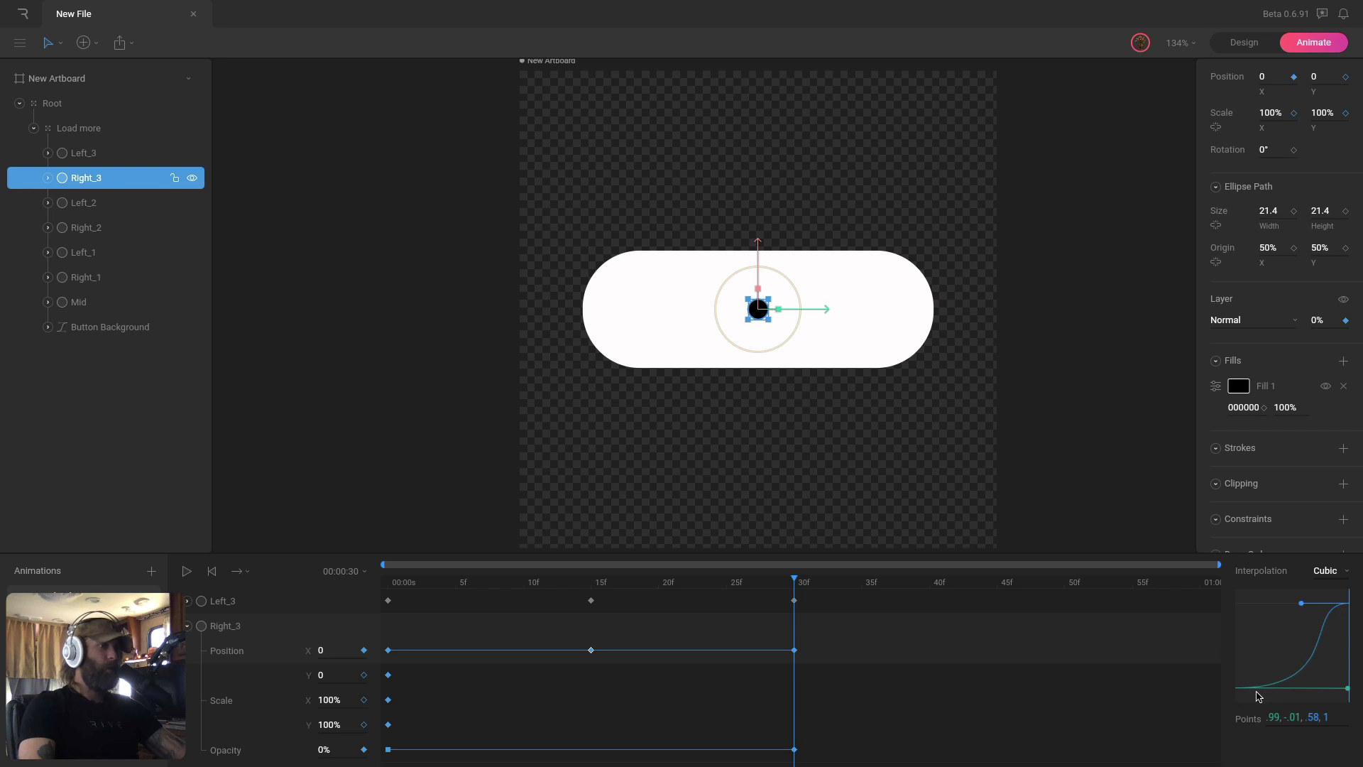
pyautogui.click(188, 626)
# Shape the Mid dot's easing to about 0, .99, .58, 1 at frame 30 and .98, 0, .58, 1 at frame 45.
pyautogui.moveTo(843, 744); pyautogui.dragTo(771, 756)
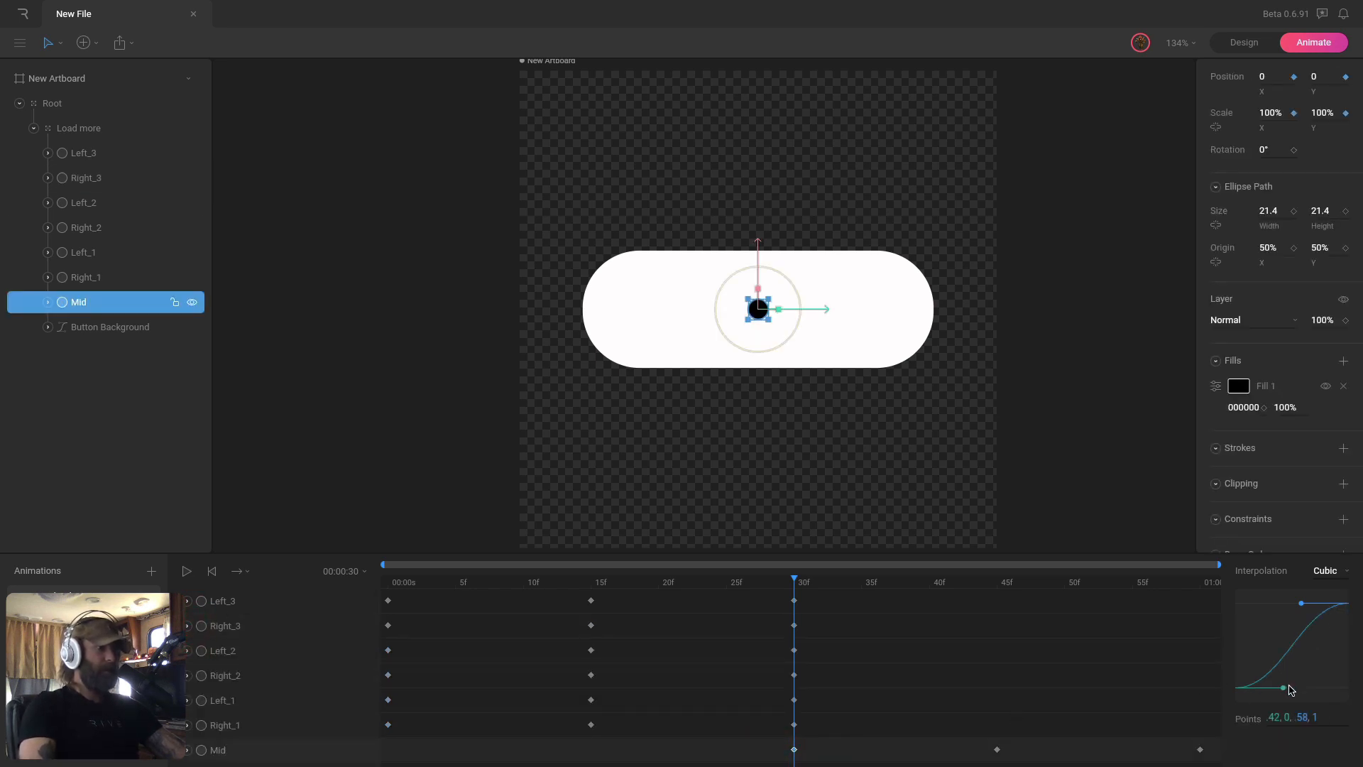
pyautogui.moveTo(1285, 688); pyautogui.dragTo(1235, 603)
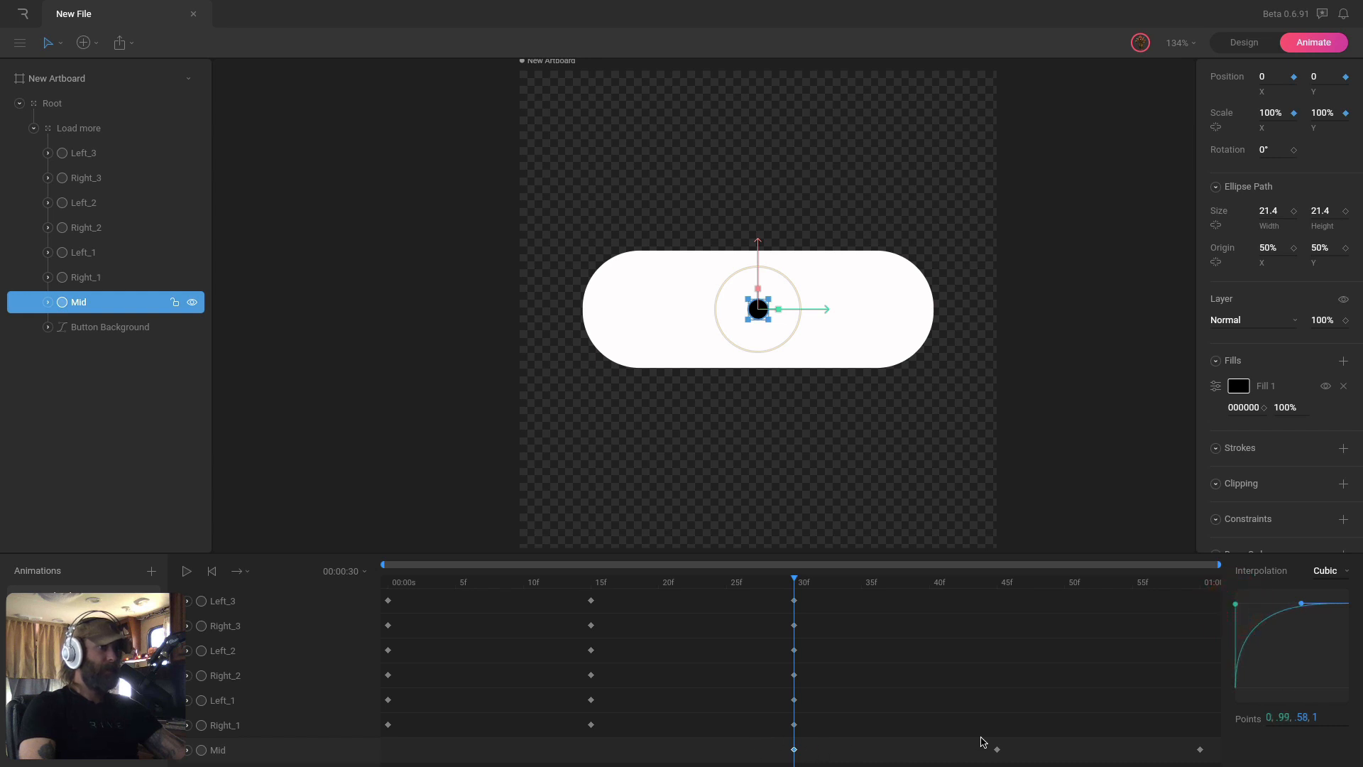
pyautogui.moveTo(982, 742); pyautogui.dragTo(1016, 758)
pyautogui.moveTo(1283, 690); pyautogui.dragTo(1348, 691)
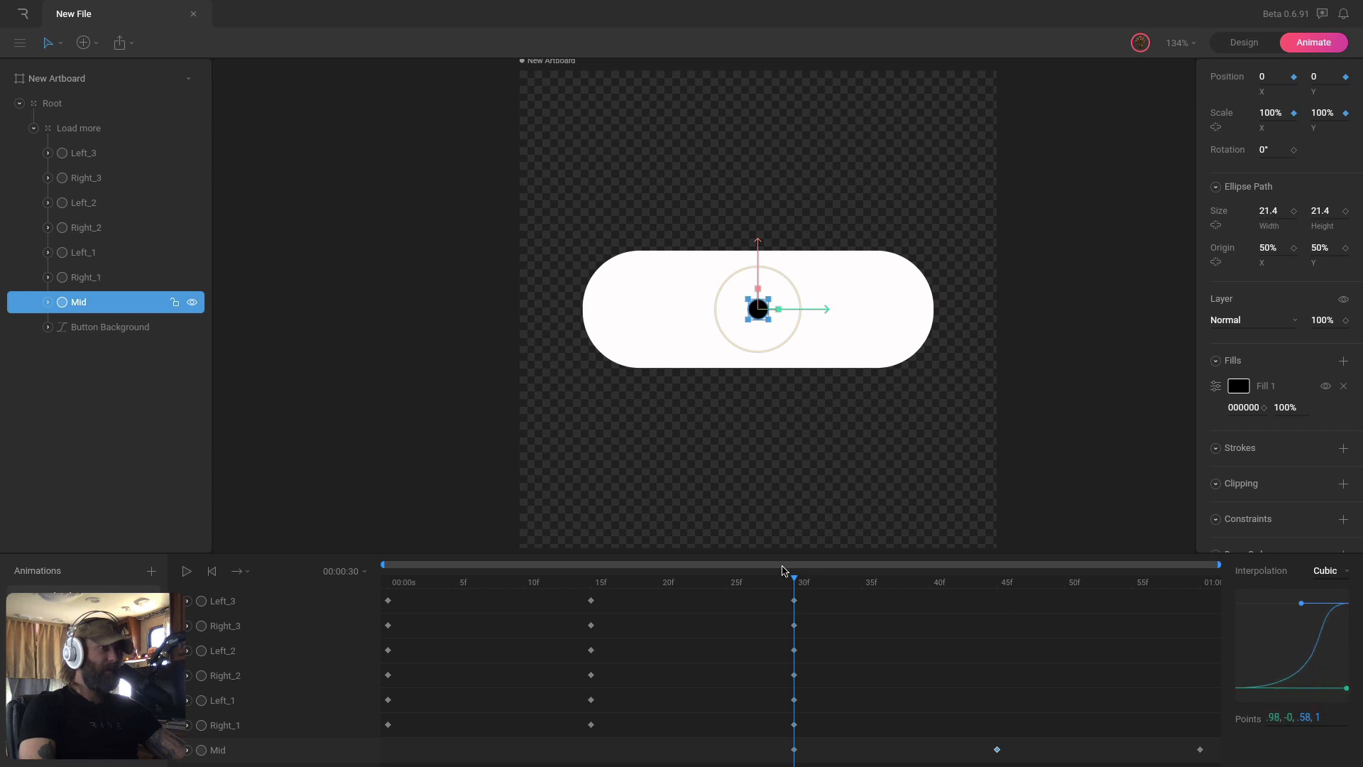
# Play the animation from frame 30 with nothing selected to review the Mid dot's new easing.
pyautogui.click(981, 495)
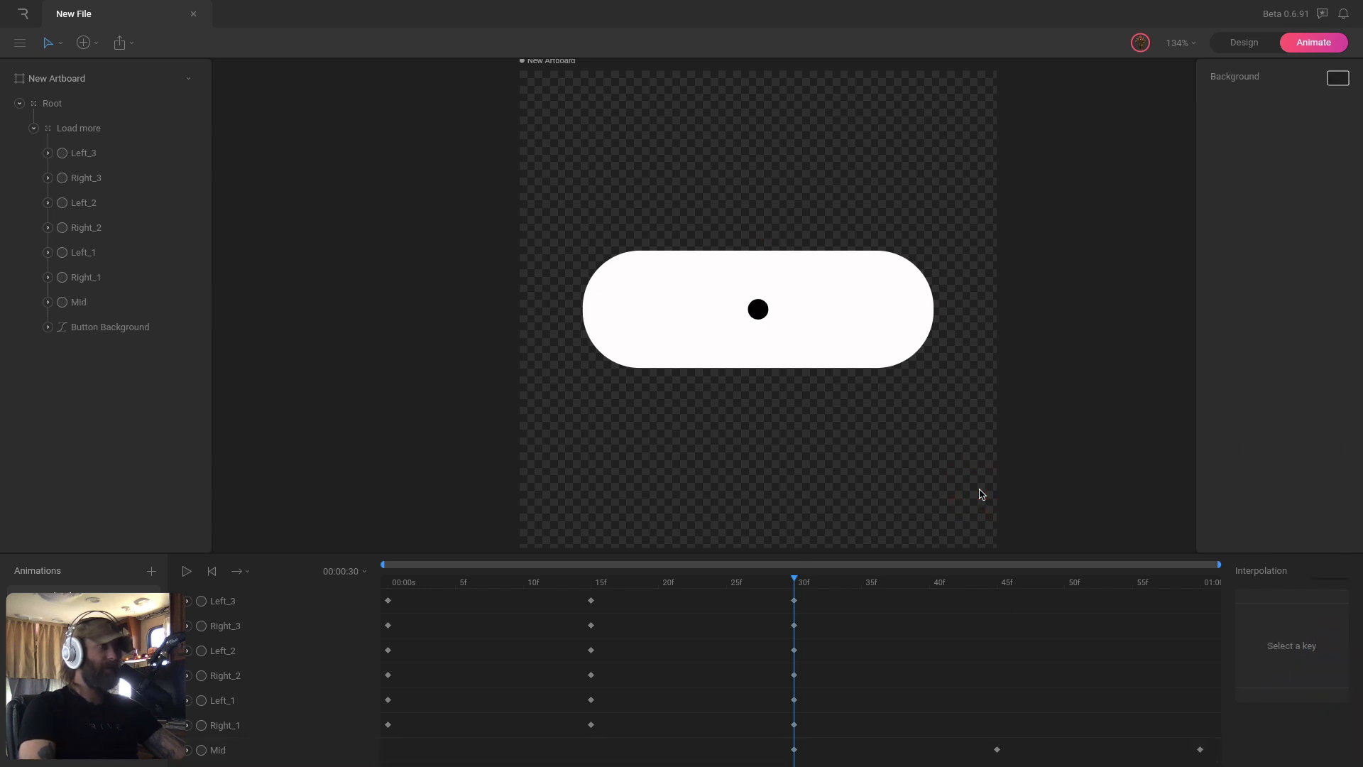
pyautogui.press('space')
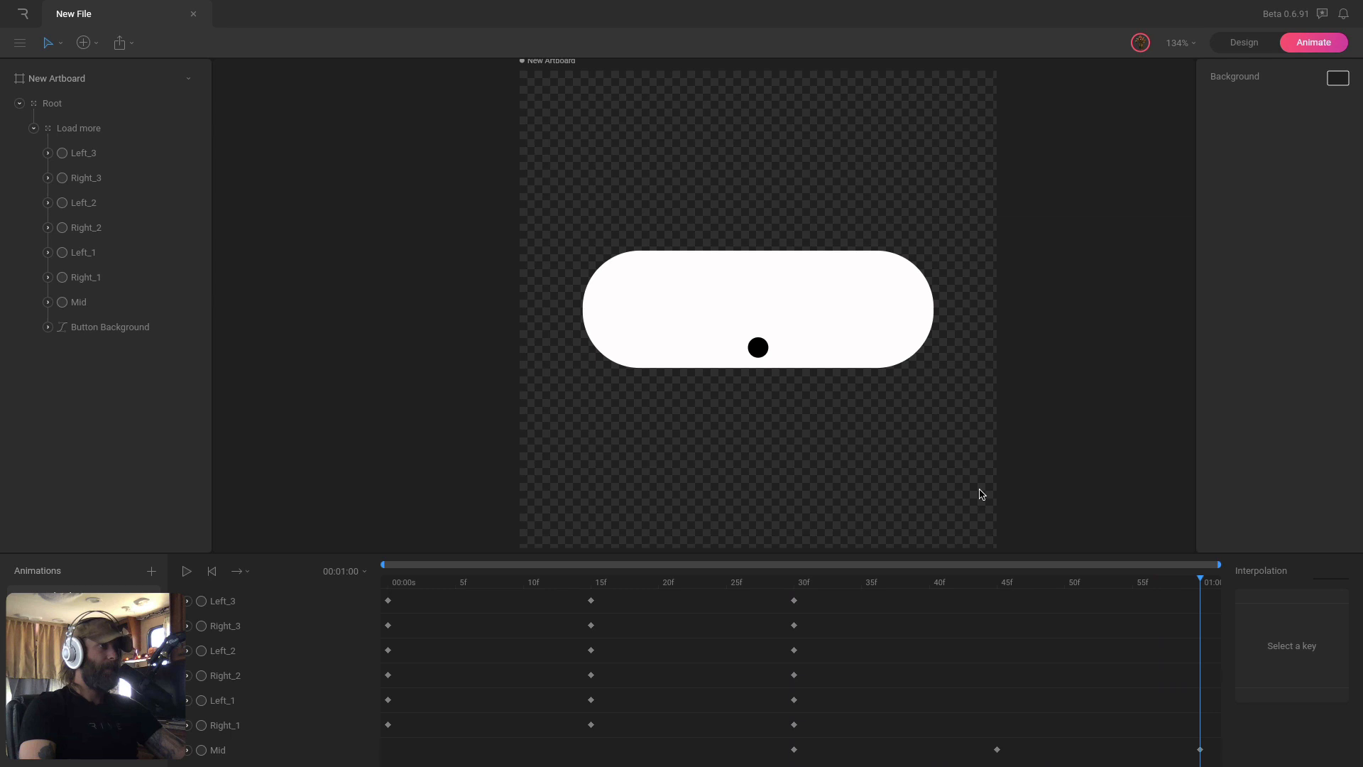
pyautogui.press('space')
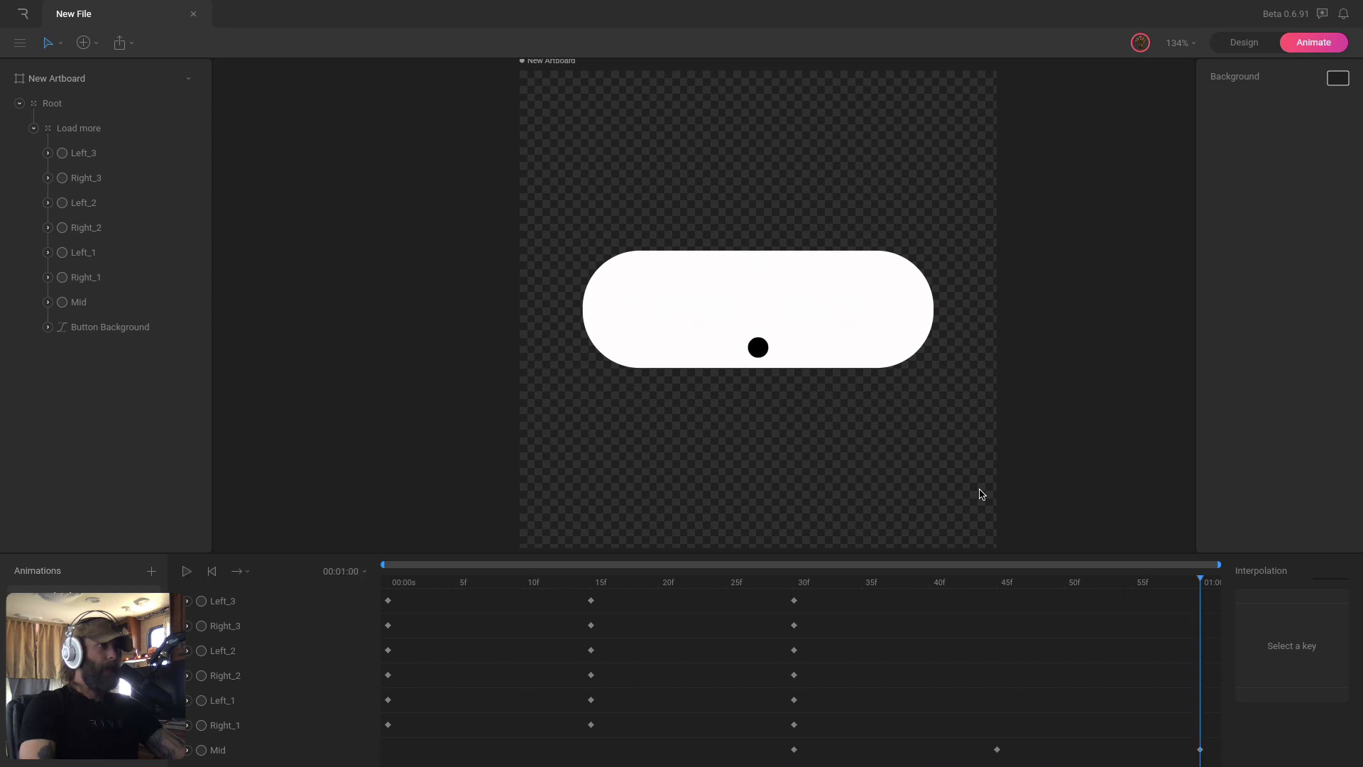
pyautogui.click(795, 582)
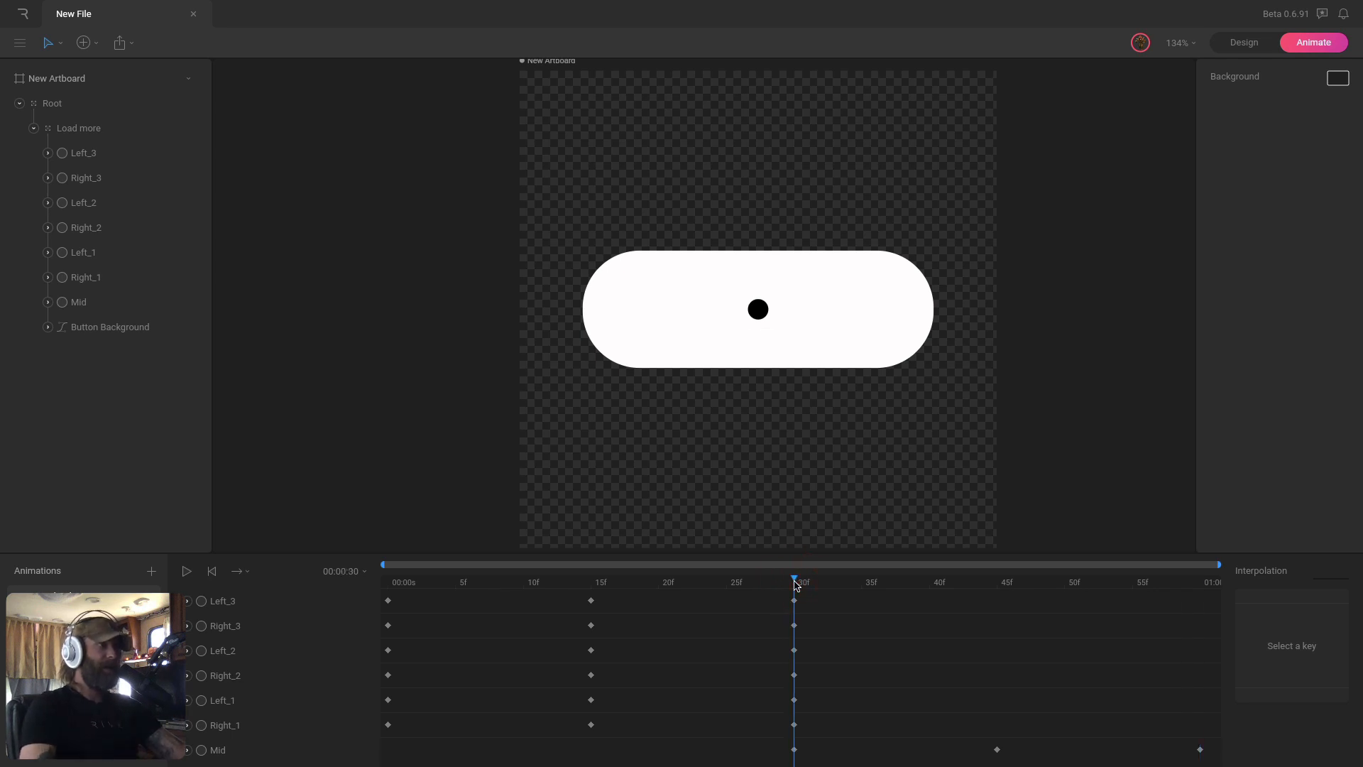
# Expand the Mid dot's property tracks and key its scale at frame 35 to about 90% X and 110% Y.
pyautogui.click(231, 752)
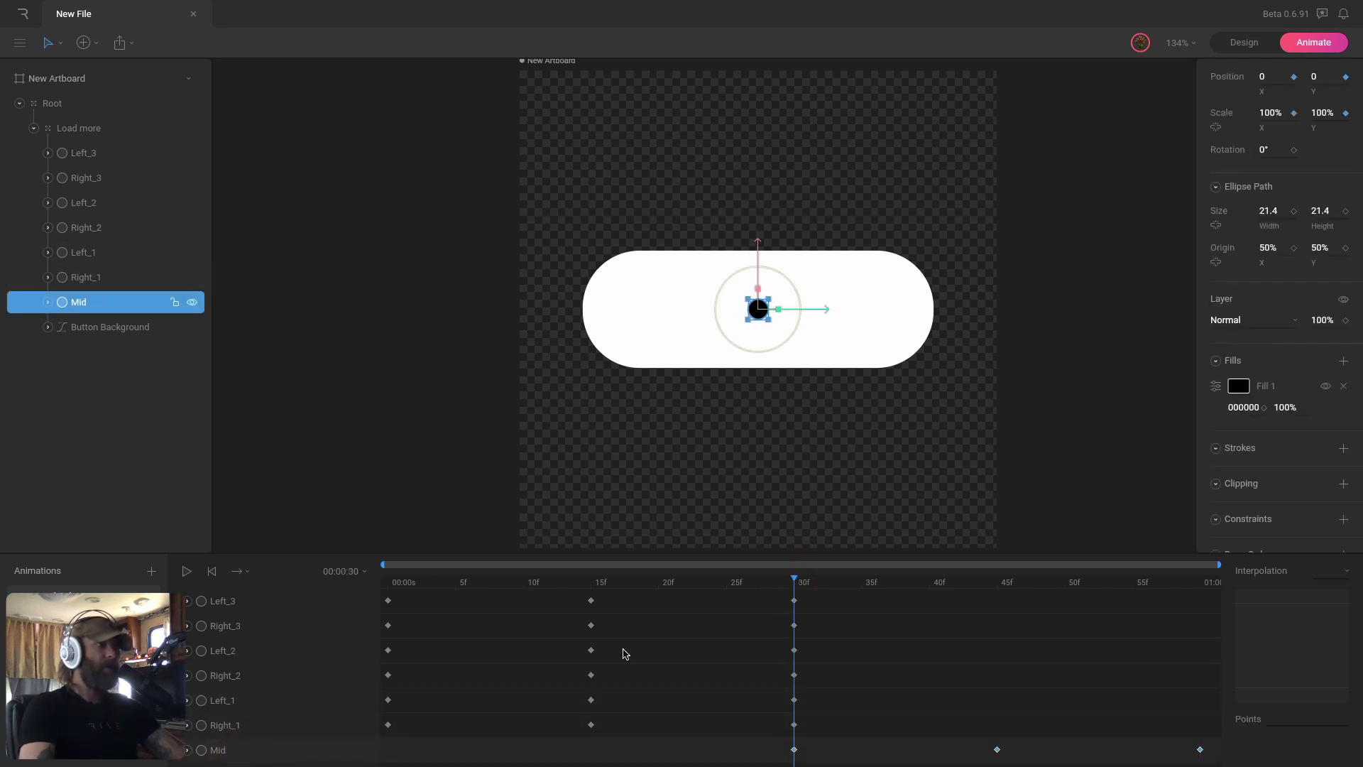
pyautogui.click(187, 750)
pyautogui.scroll(-2, 718, 680)
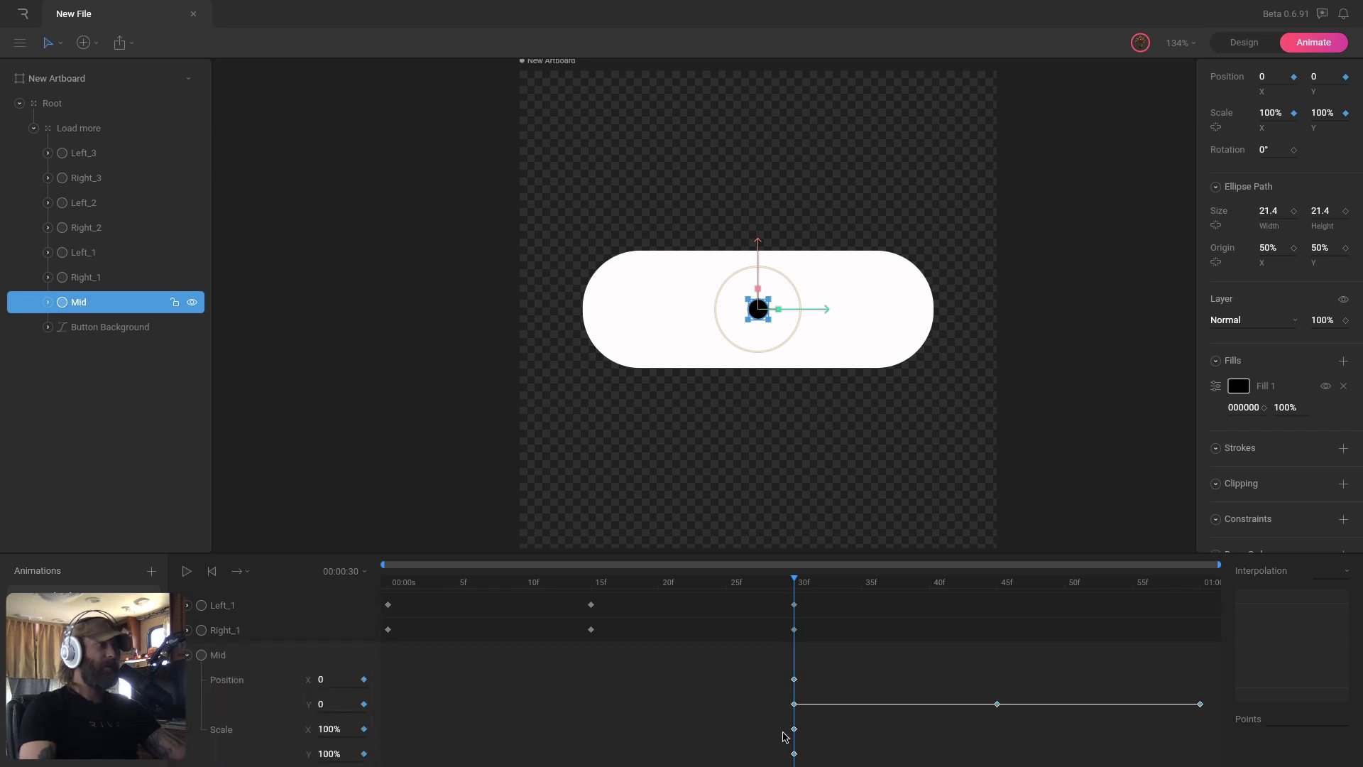
pyautogui.click(805, 743)
pyautogui.click(793, 729)
pyautogui.click(794, 753)
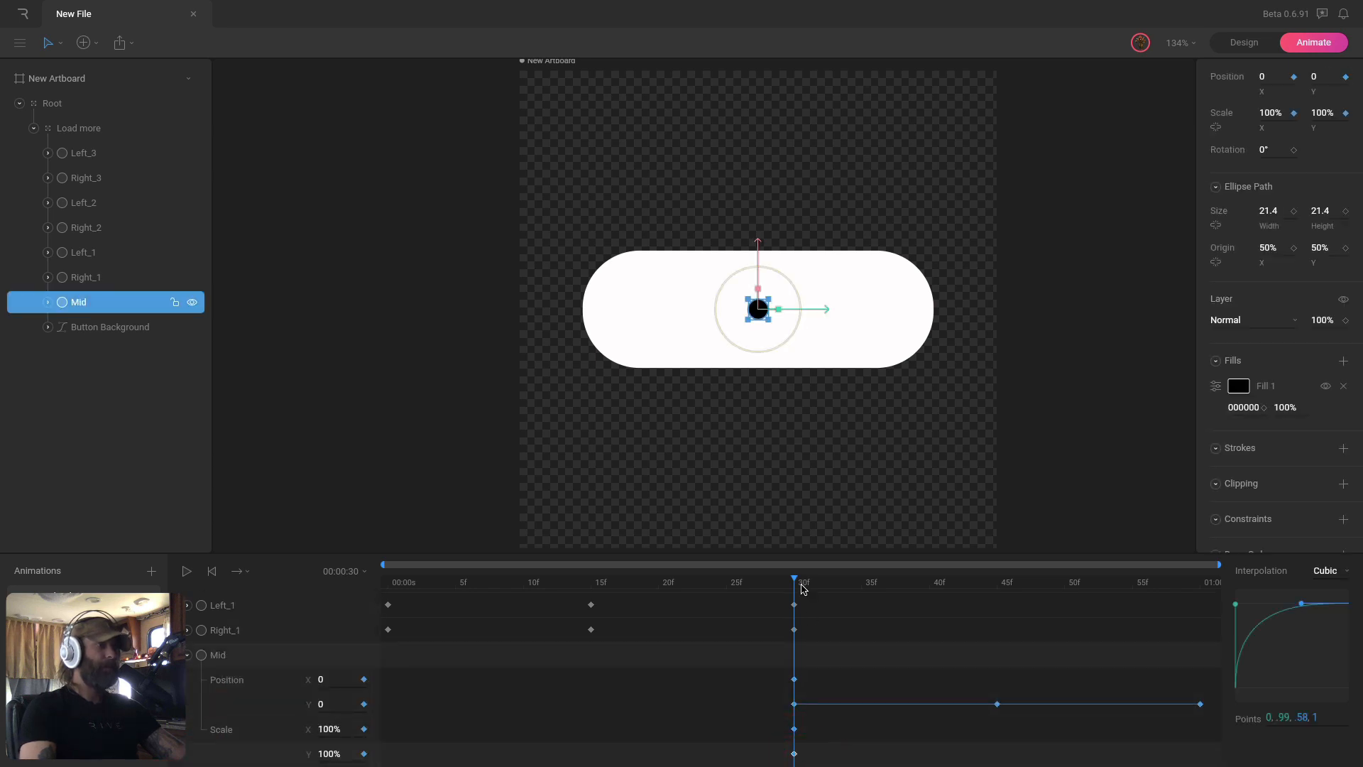
pyautogui.moveTo(796, 584); pyautogui.dragTo(862, 591)
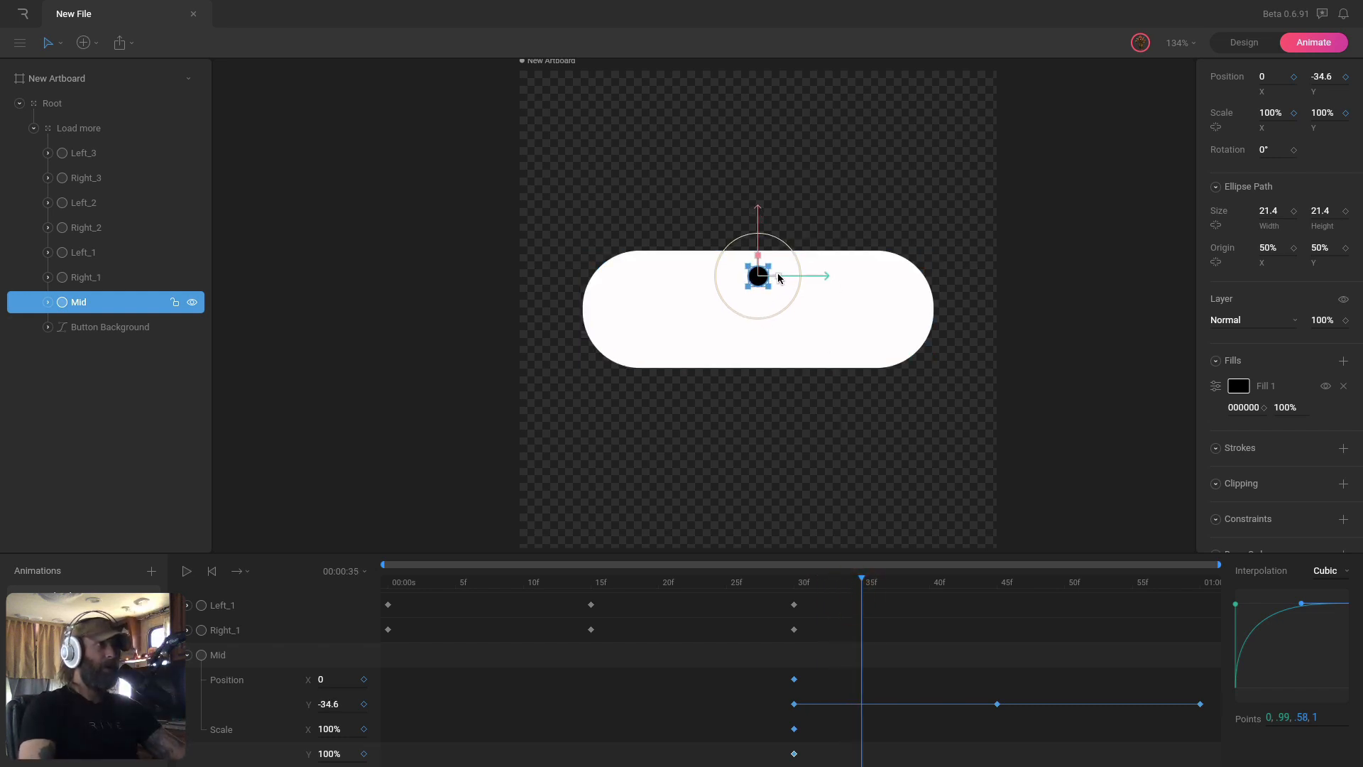
pyautogui.moveTo(778, 276); pyautogui.dragTo(772, 277)
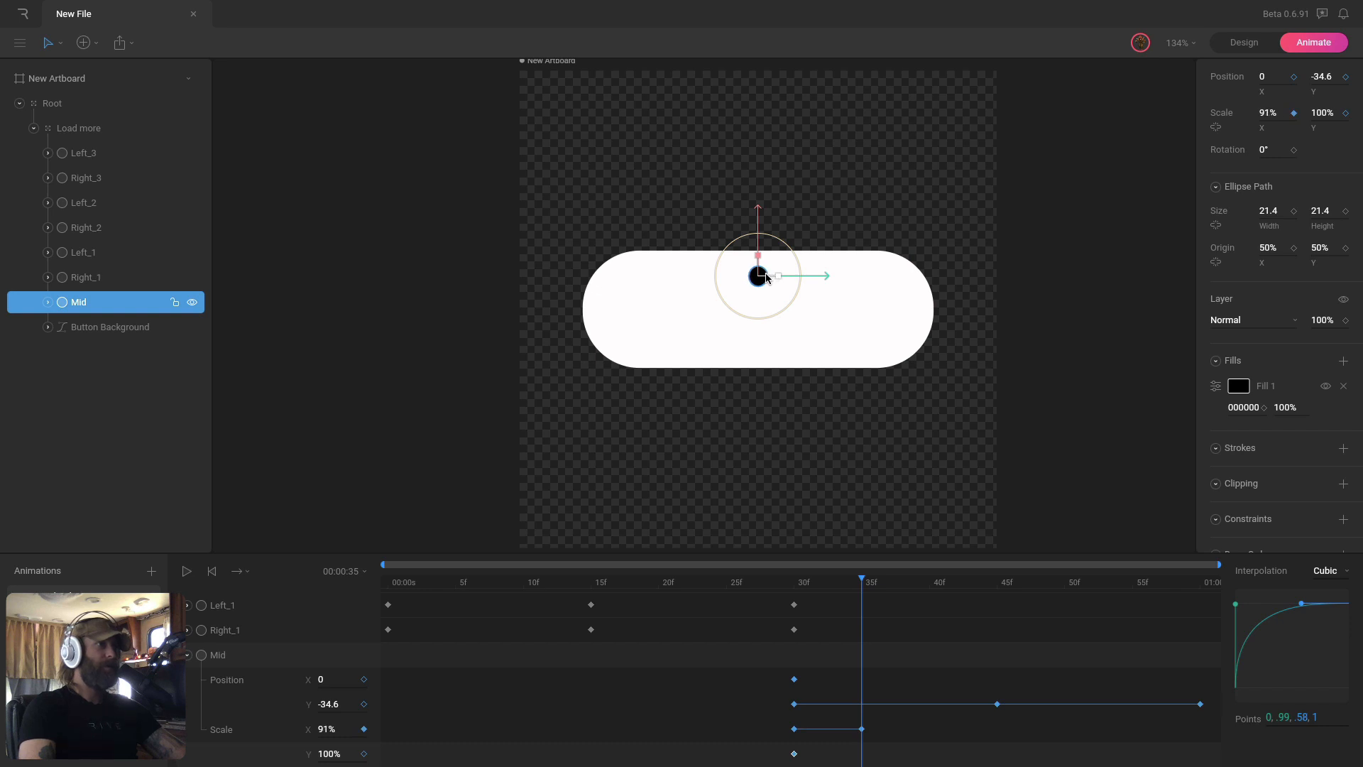
pyautogui.moveTo(758, 256); pyautogui.dragTo(759, 250)
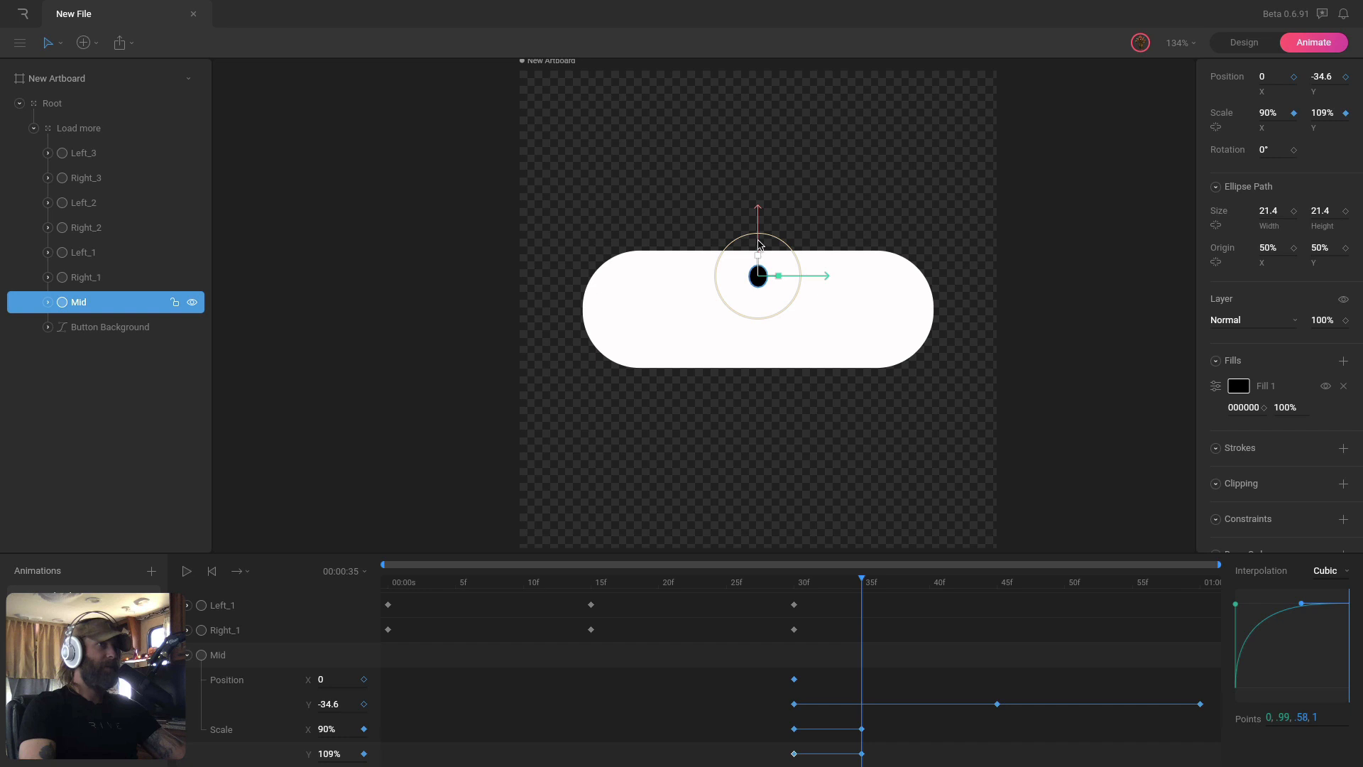
pyautogui.moveTo(758, 239); pyautogui.dragTo(758, 240)
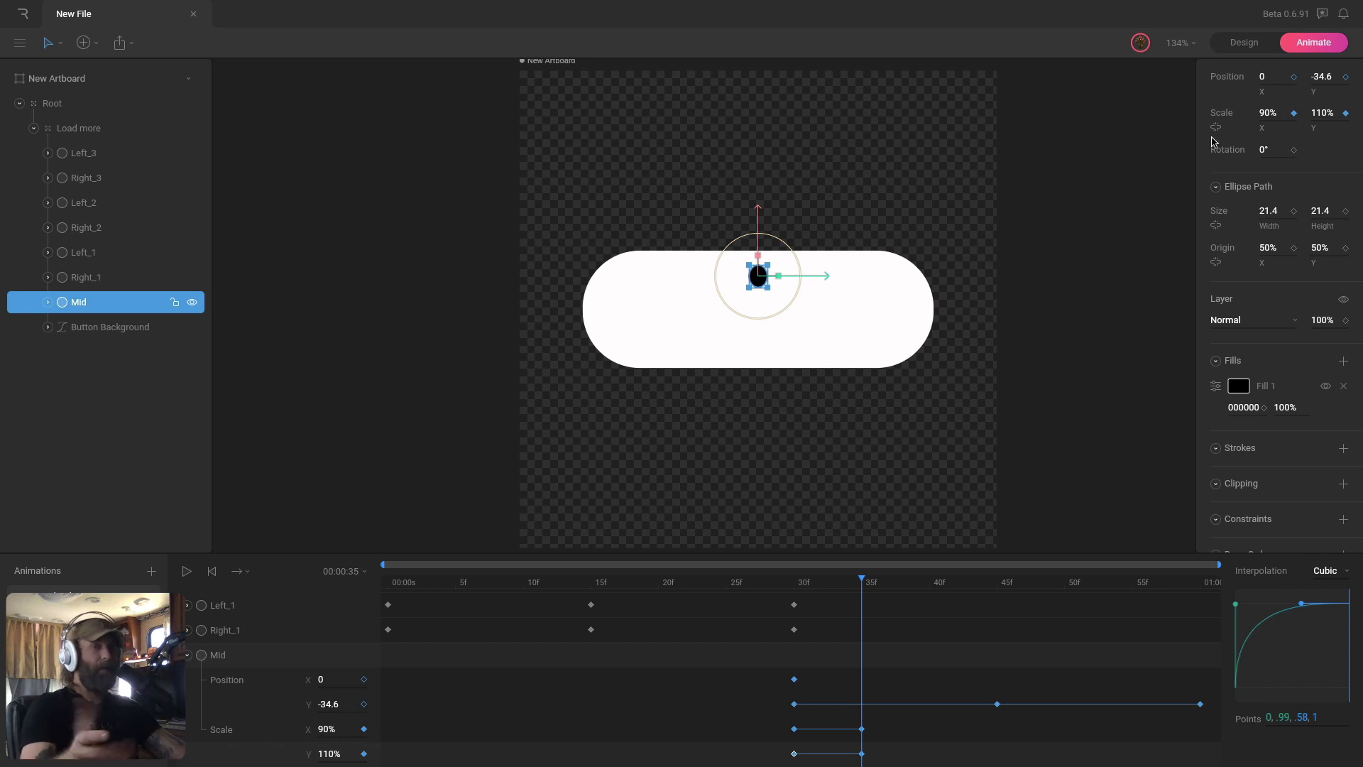
# Copy the Mid dot's X and Y scale keys from frame 30 to frame 45.
pyautogui.moveTo(859, 583); pyautogui.dragTo(984, 583)
pyautogui.moveTo(780, 717); pyautogui.dragTo(803, 760)
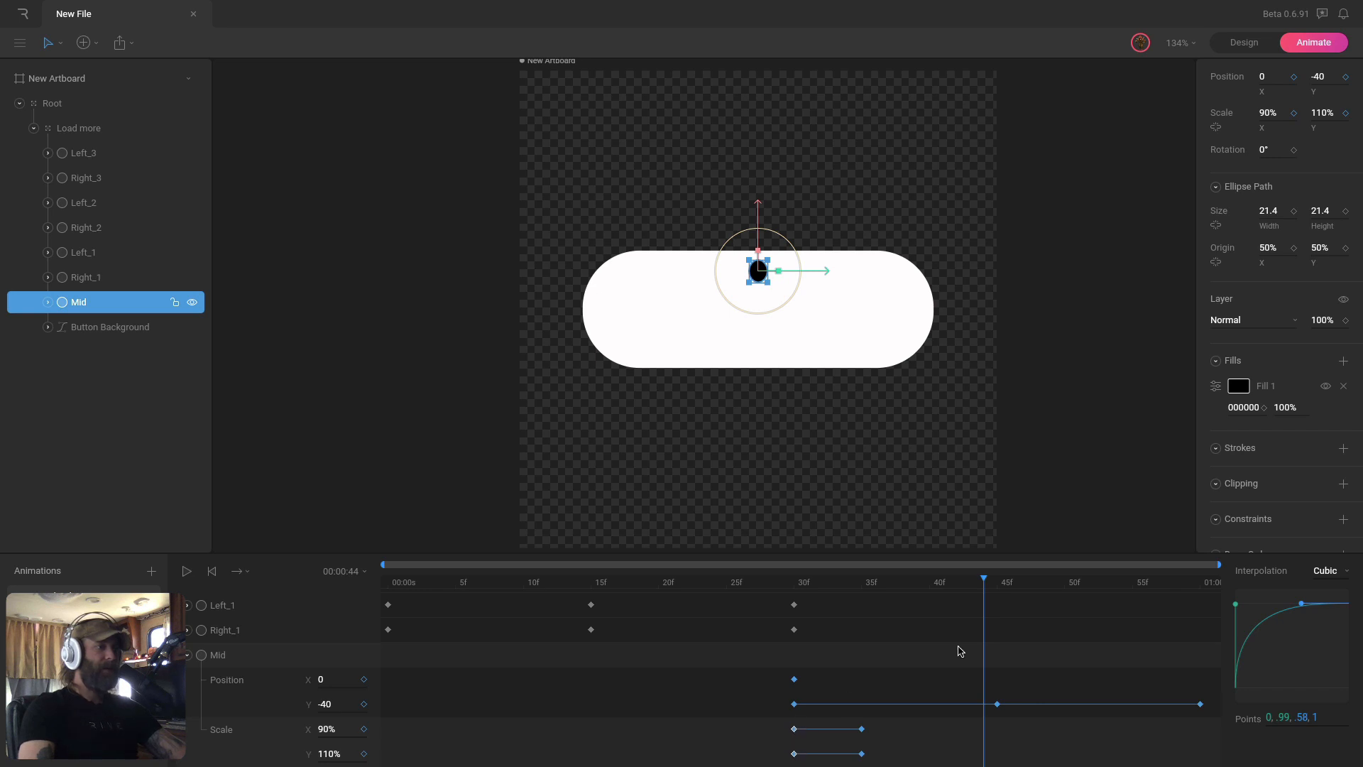
pyautogui.moveTo(986, 582); pyautogui.dragTo(995, 582)
pyautogui.hotkey('ctrl', 'v')
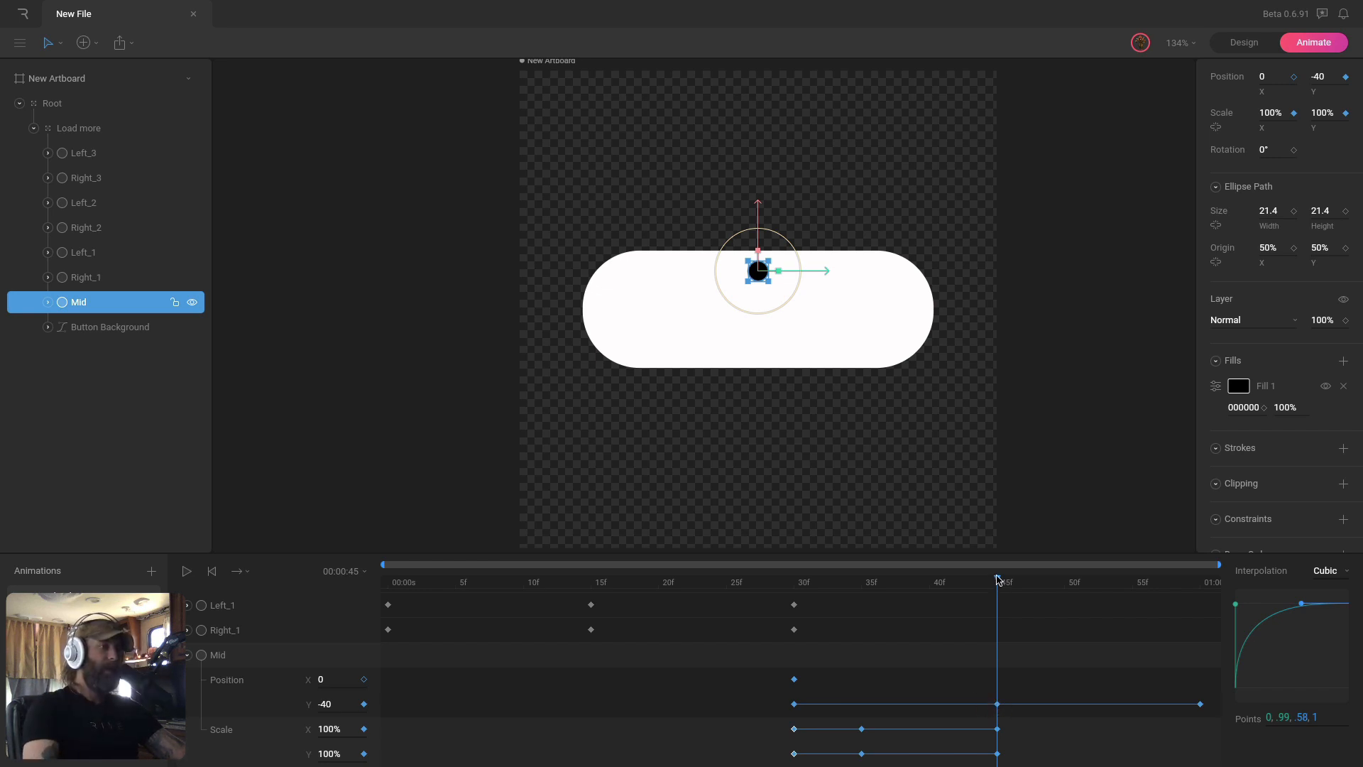
# Try to copy the Mid dot's frame 35 scale keys to frame 55, and delete the pasted keys.
pyautogui.moveTo(1005, 582); pyautogui.dragTo(1057, 583)
pyautogui.moveTo(848, 722); pyautogui.dragTo(880, 761)
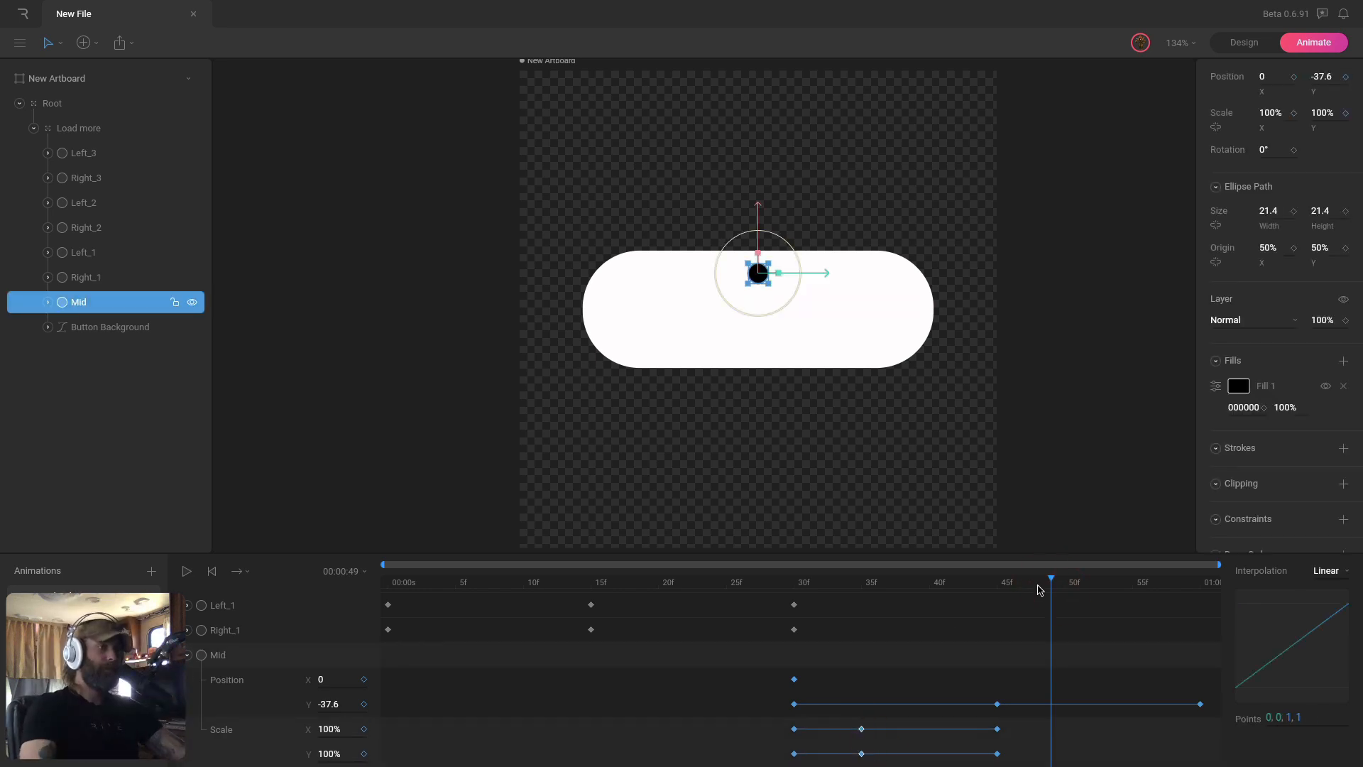
pyautogui.moveTo(1053, 583); pyautogui.dragTo(986, 599)
pyautogui.hotkey('ctrl', 'v')
pyautogui.moveTo(1042, 600); pyautogui.dragTo(1141, 604)
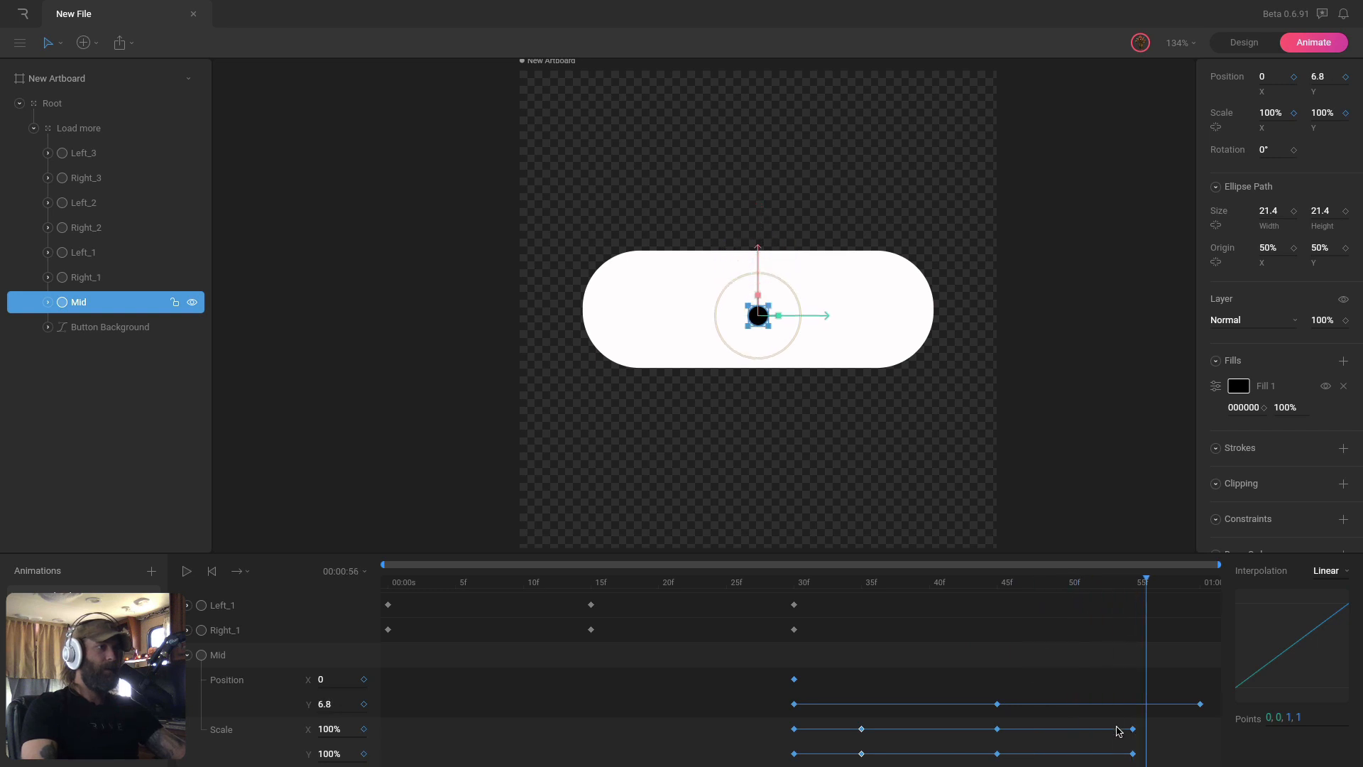
pyautogui.moveTo(1115, 713); pyautogui.dragTo(1144, 751)
pyautogui.press('Delete')
# Copy the Mid dot's frame 35 scale keys to frame 55 and move the playhead to frame 60.
pyautogui.moveTo(838, 717); pyautogui.dragTo(872, 755)
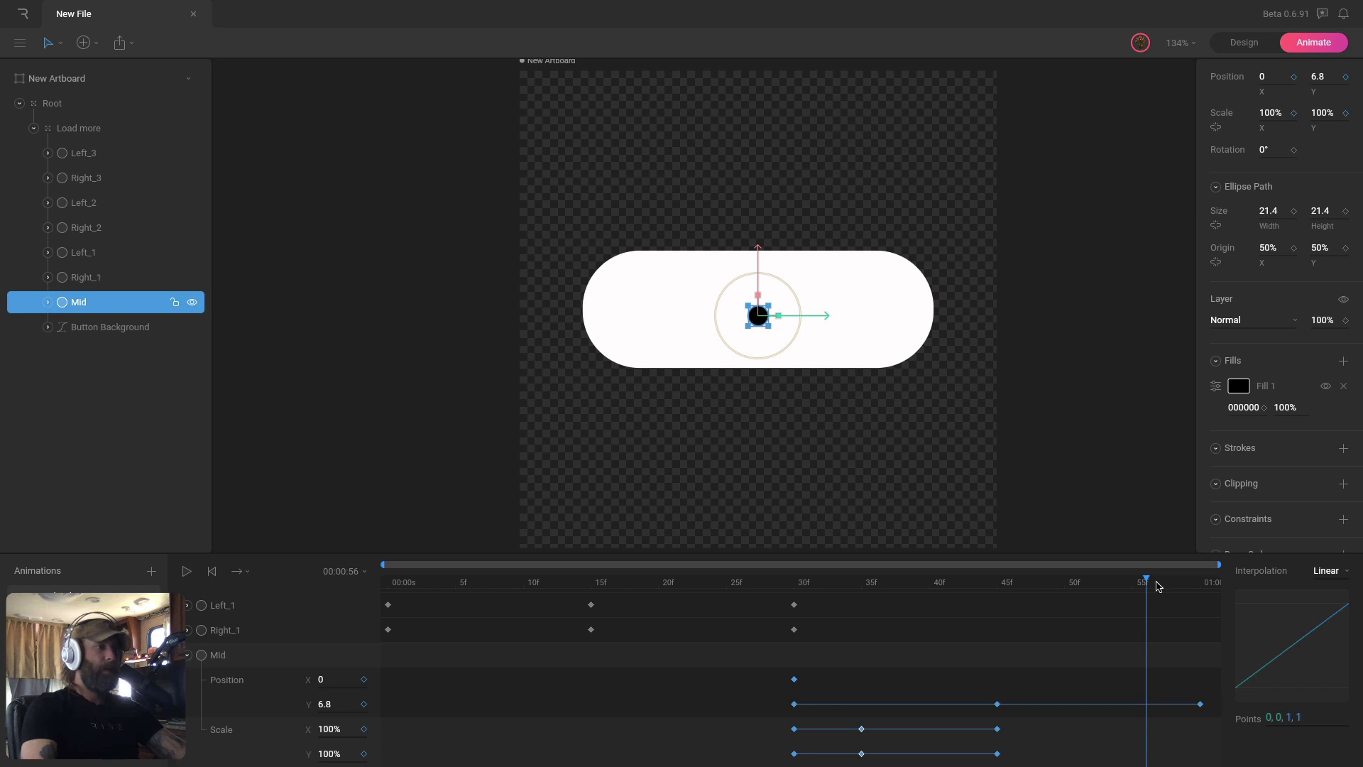
pyautogui.moveTo(1145, 582); pyautogui.dragTo(1219, 582)
pyautogui.hotkey('ctrl', 'z')
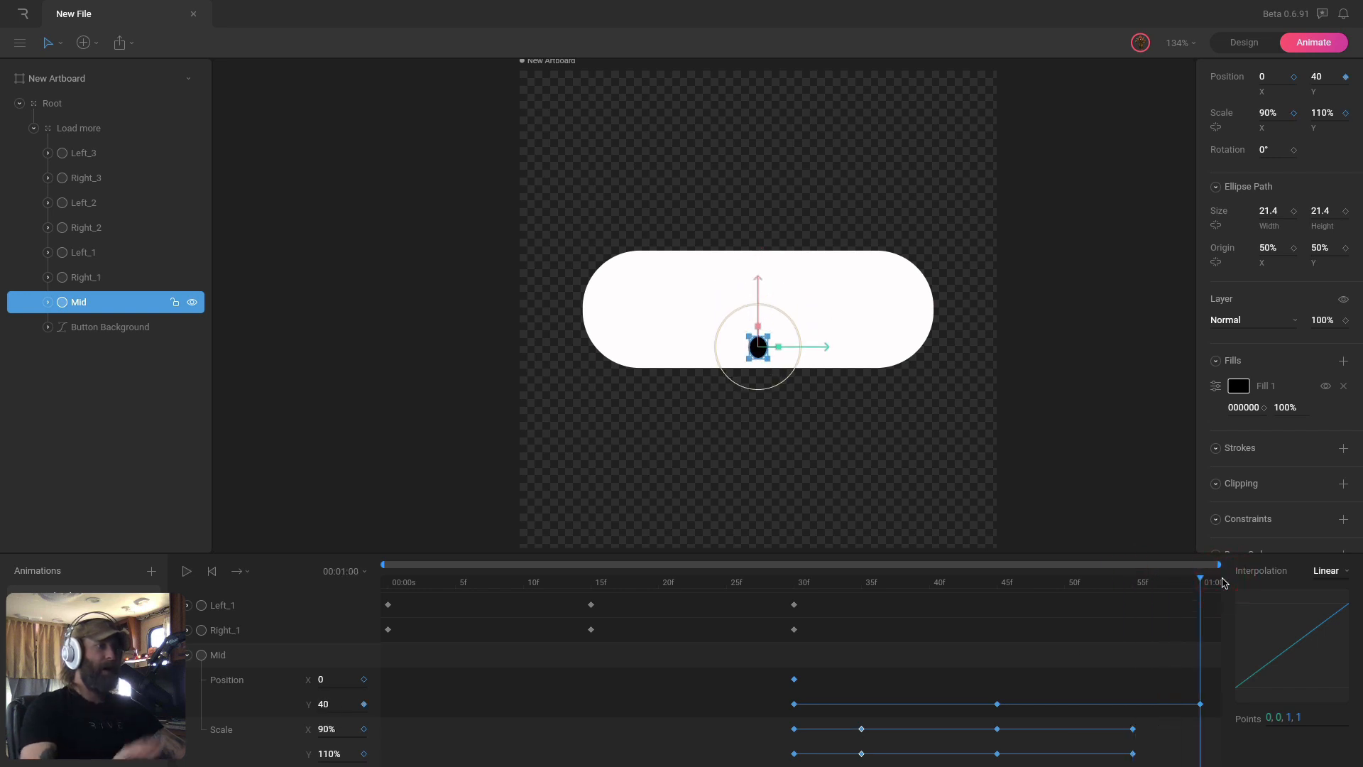
# Key the Mid dot's scale at frame 60 to 110% X and 90% Y.
pyautogui.click(1271, 114)
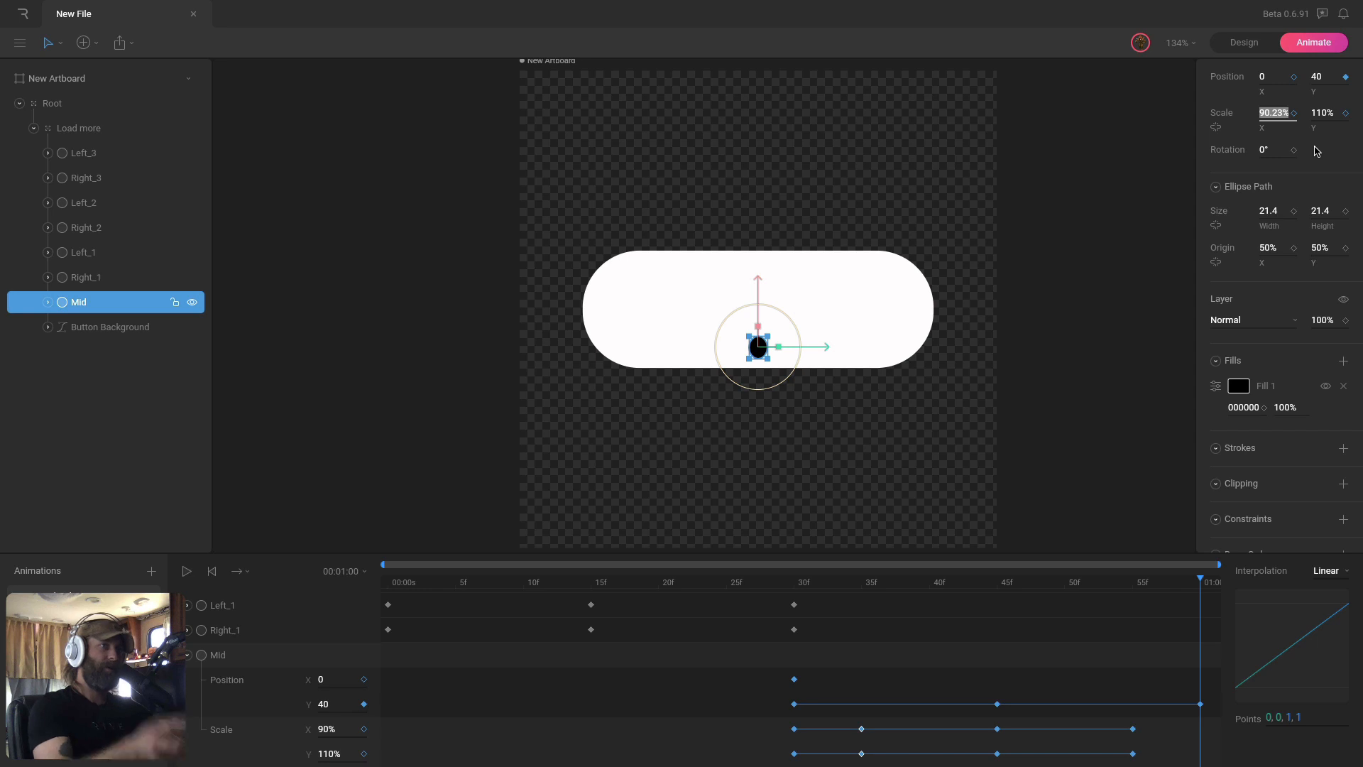
pyautogui.write('110')
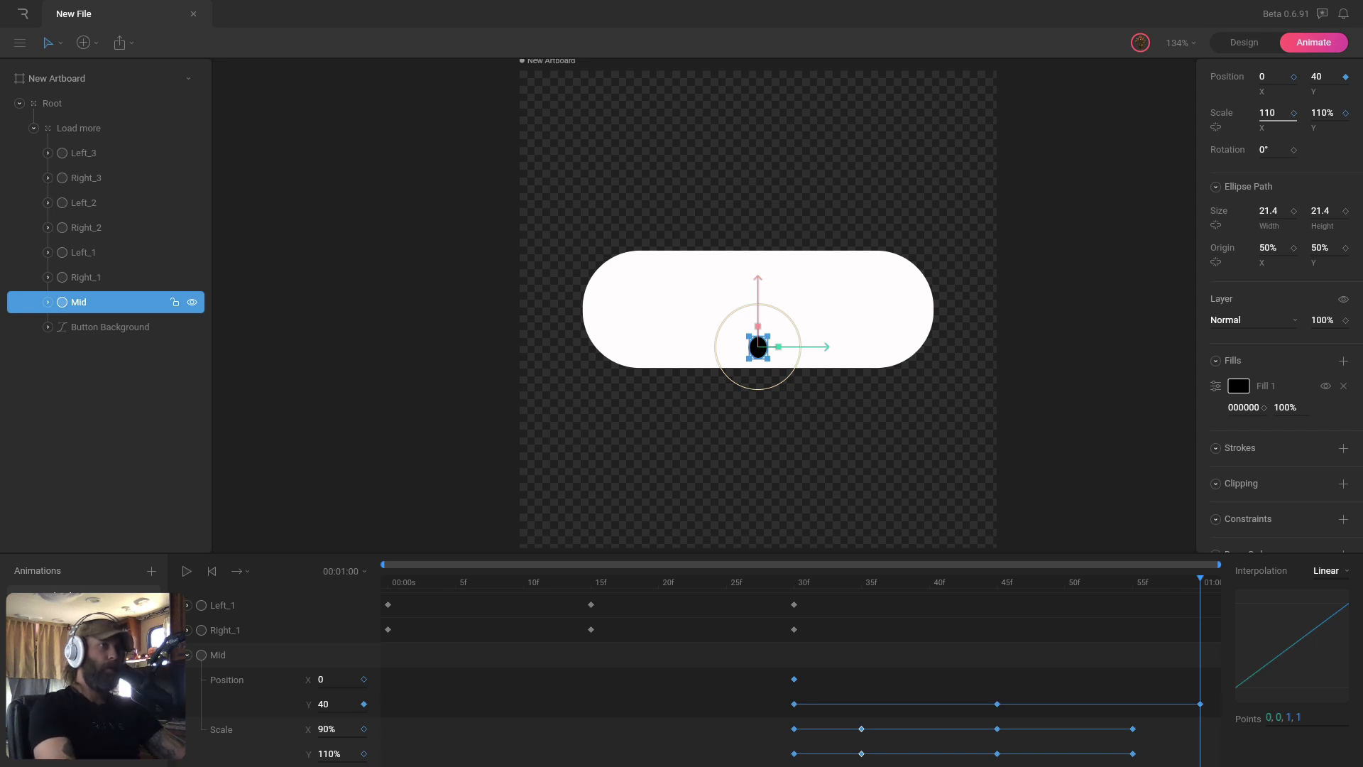
pyautogui.press('Return')
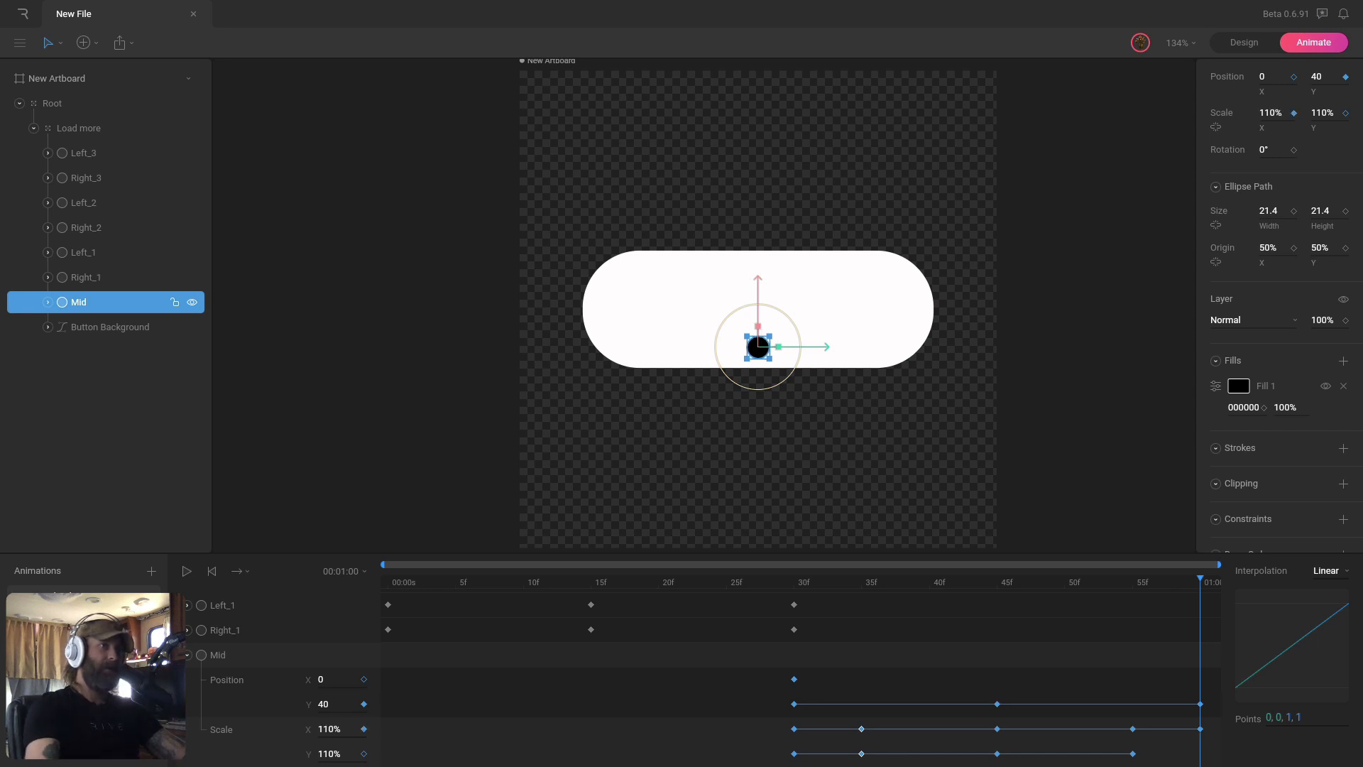
pyautogui.click(1315, 114)
pyautogui.write('90')
pyautogui.press('Return')
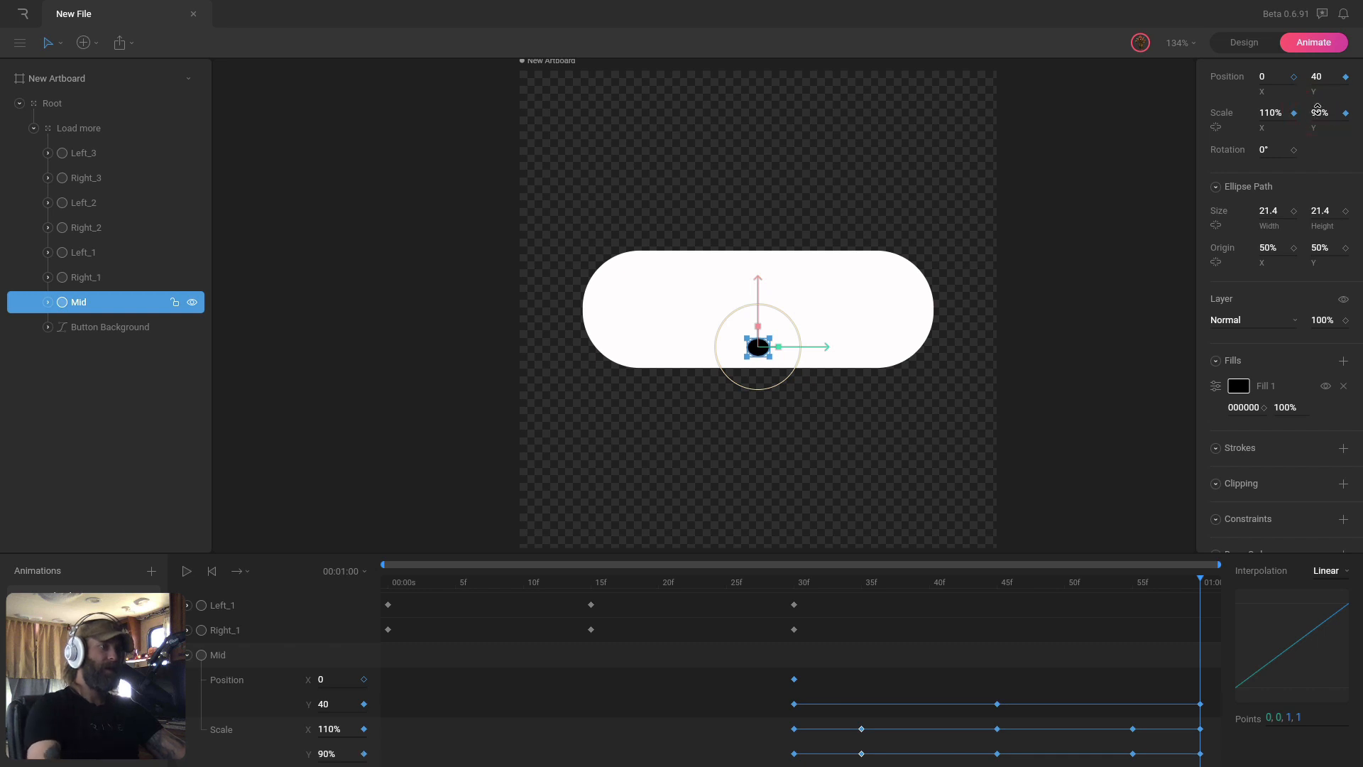
# Scrub back to about frame 24 and play the animation to review the Mid dot's bounce.
pyautogui.moveTo(1157, 588); pyautogui.dragTo(717, 595)
pyautogui.click(1057, 427)
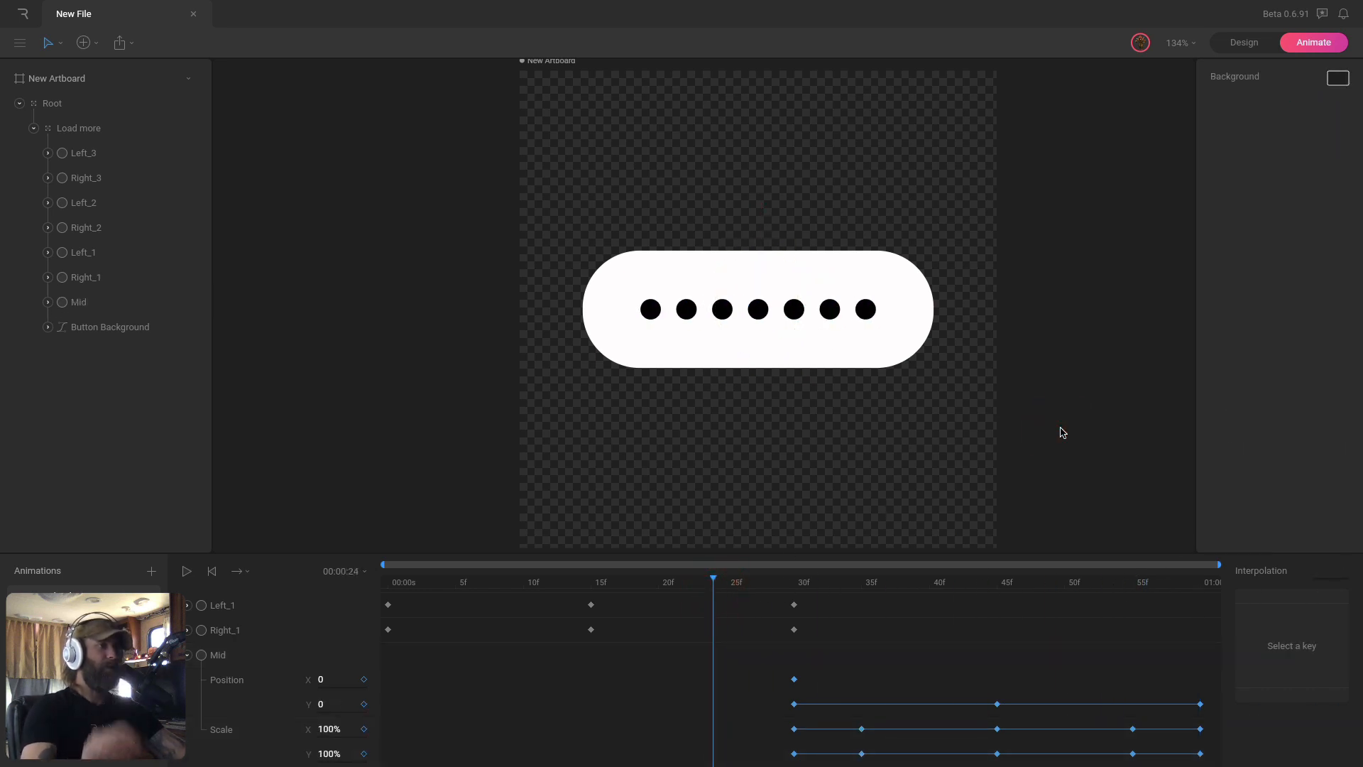
pyautogui.press('space')
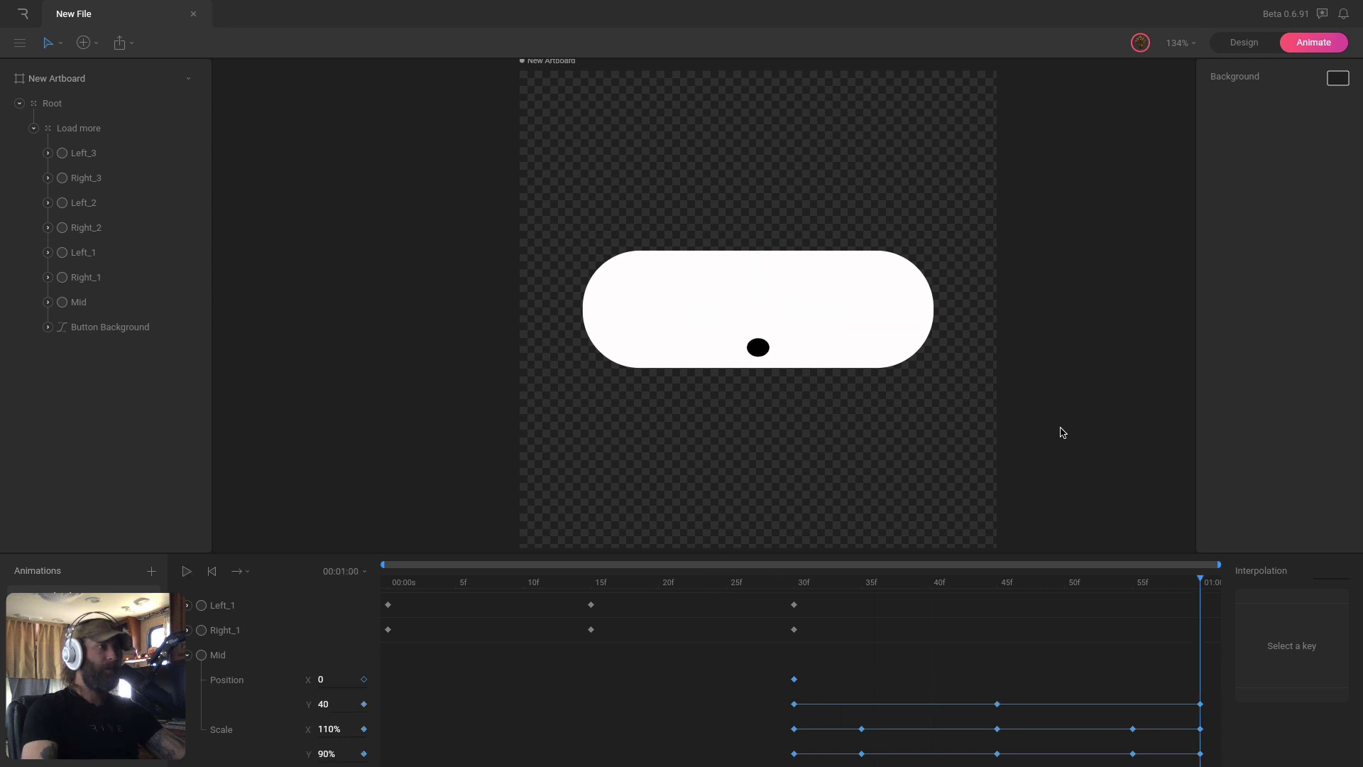
pyautogui.press('space')
# Move the Mid dot's X and Y scale keys from frame 35 to frame 33.
pyautogui.click(810, 584)
pyautogui.moveTo(814, 587); pyautogui.dragTo(849, 583)
pyautogui.moveTo(830, 718)
pyautogui.mouseDown()
pyautogui.moveTo(865, 755)
pyautogui.moveTo(861, 735)
pyautogui.moveTo(820, 735)
pyautogui.moveTo(831, 736)
pyautogui.mouseUp()
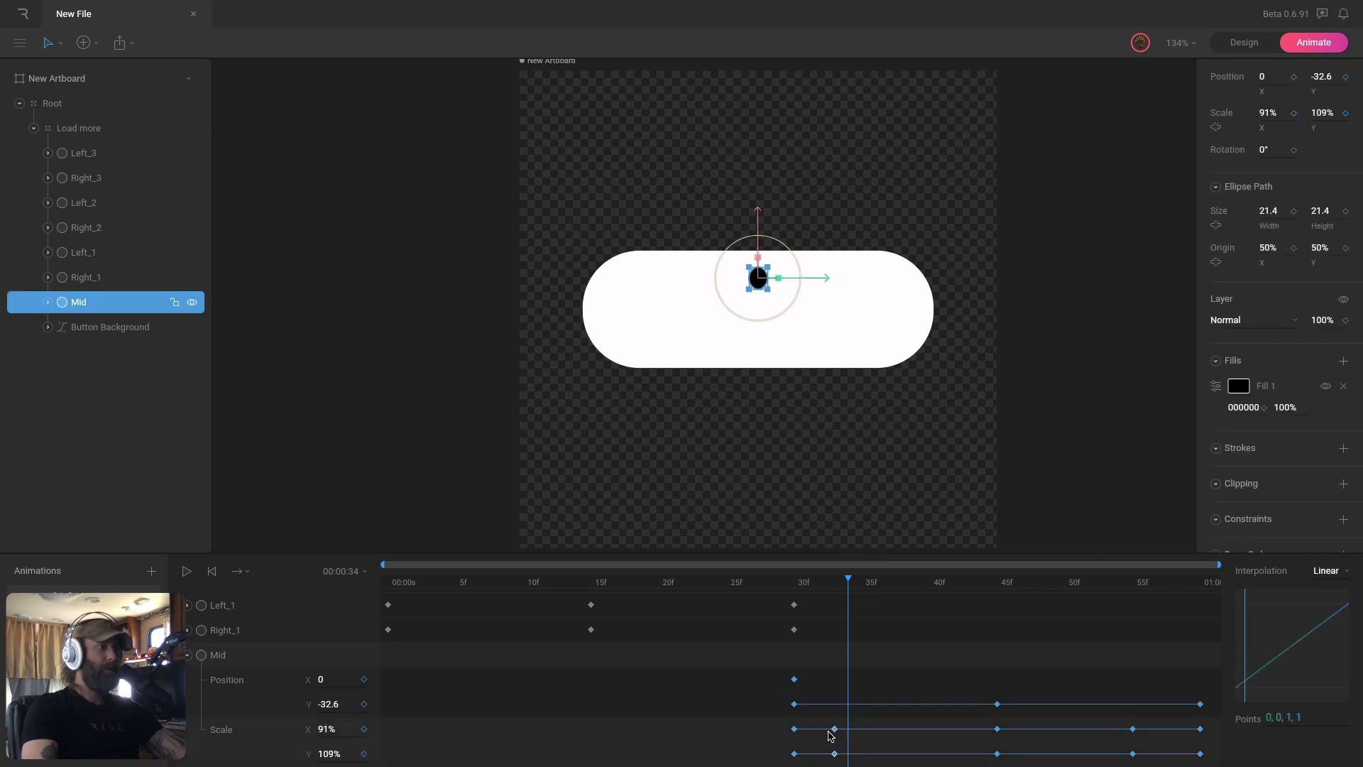
# Reshape the cubic easing curve of the Mid dot's frame 45 scale keys to give it a slow start.
pyautogui.moveTo(794, 588); pyautogui.dragTo(1064, 593)
pyautogui.click(997, 729)
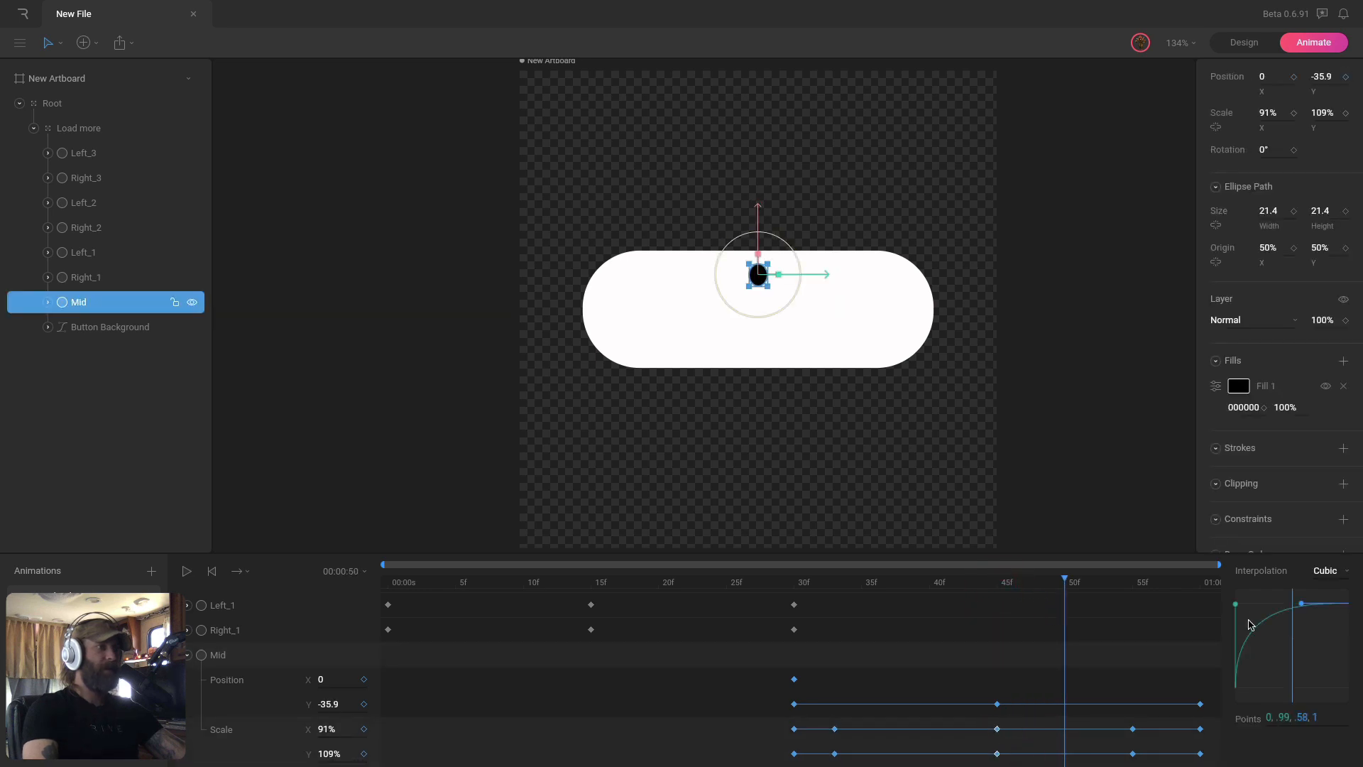
pyautogui.moveTo(1236, 604); pyautogui.dragTo(1349, 687)
# Scrub through and play the animation to review the adjusted squash and stretch timing.
pyautogui.moveTo(998, 583); pyautogui.dragTo(1211, 583)
pyautogui.click(1033, 268)
pyautogui.press('space')
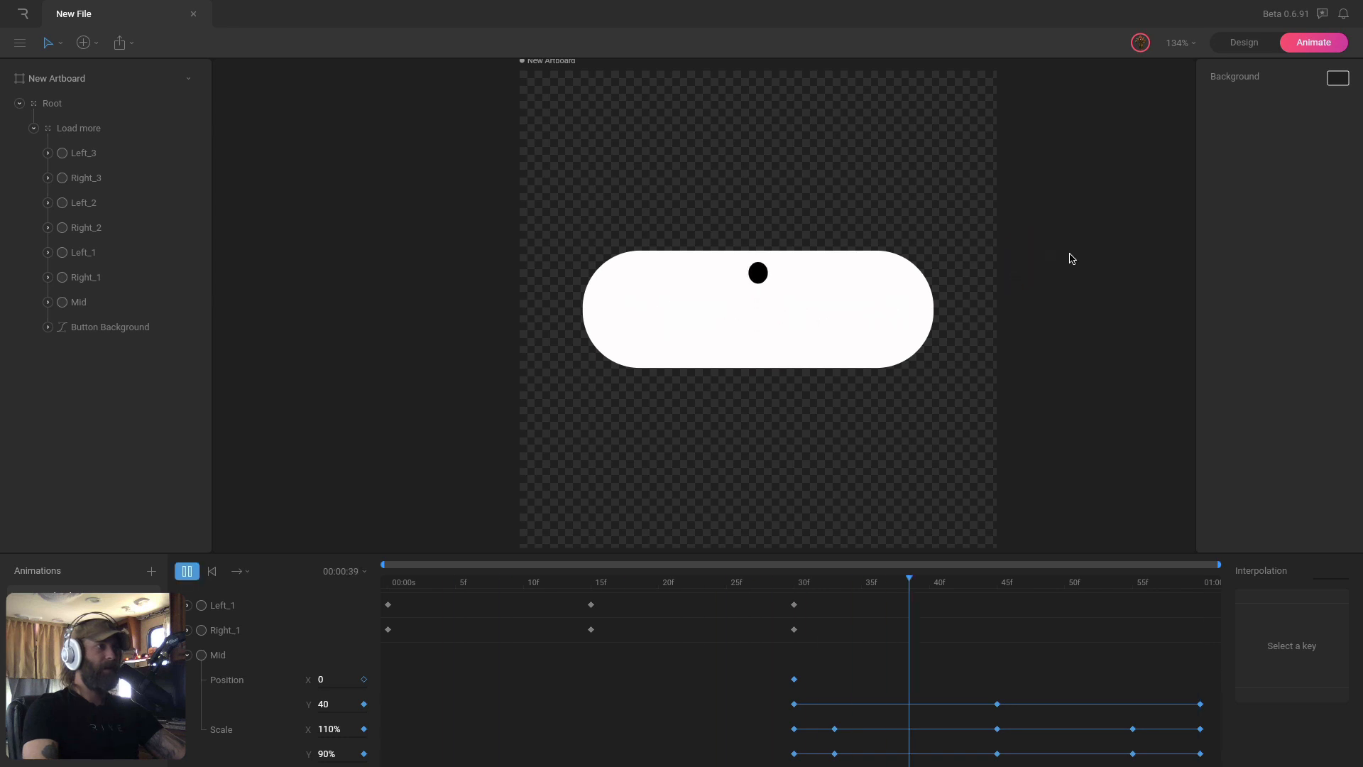
pyautogui.press('space')
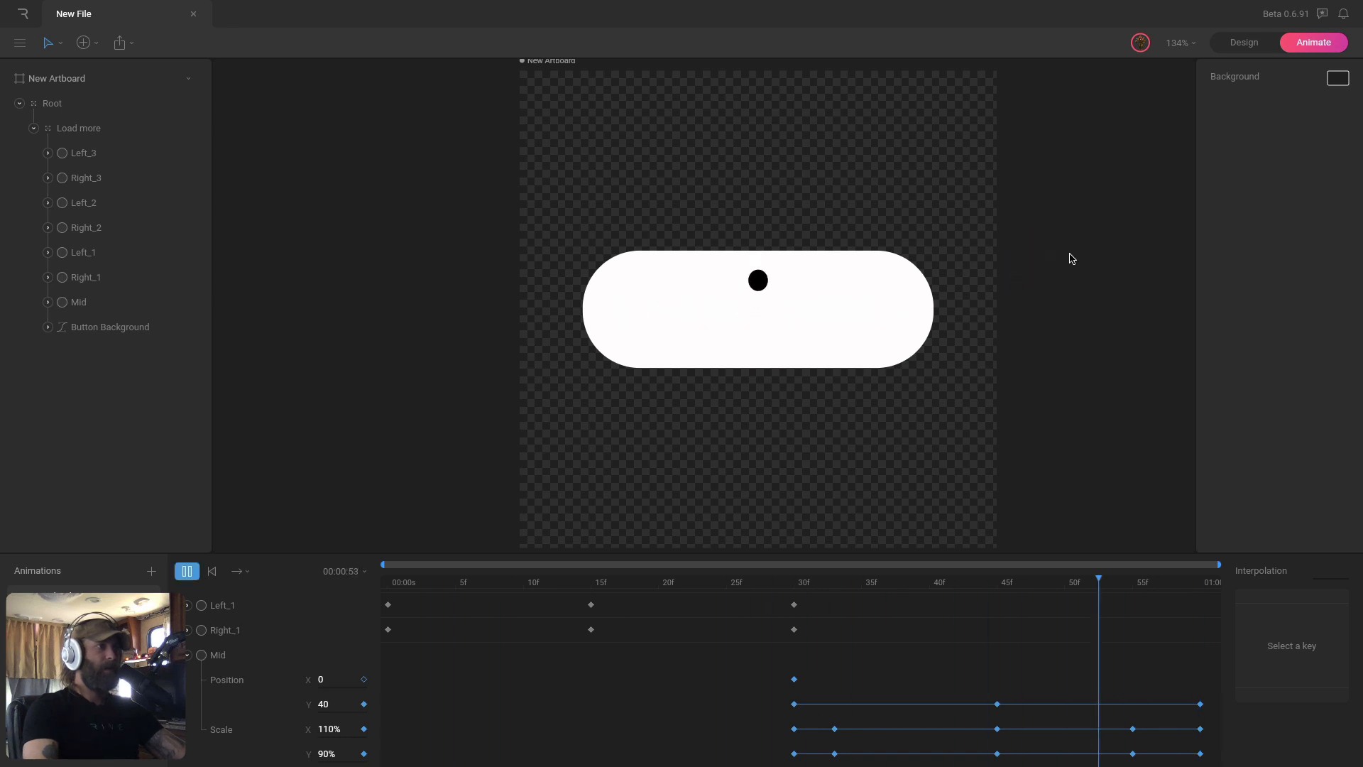
pyautogui.press('space')
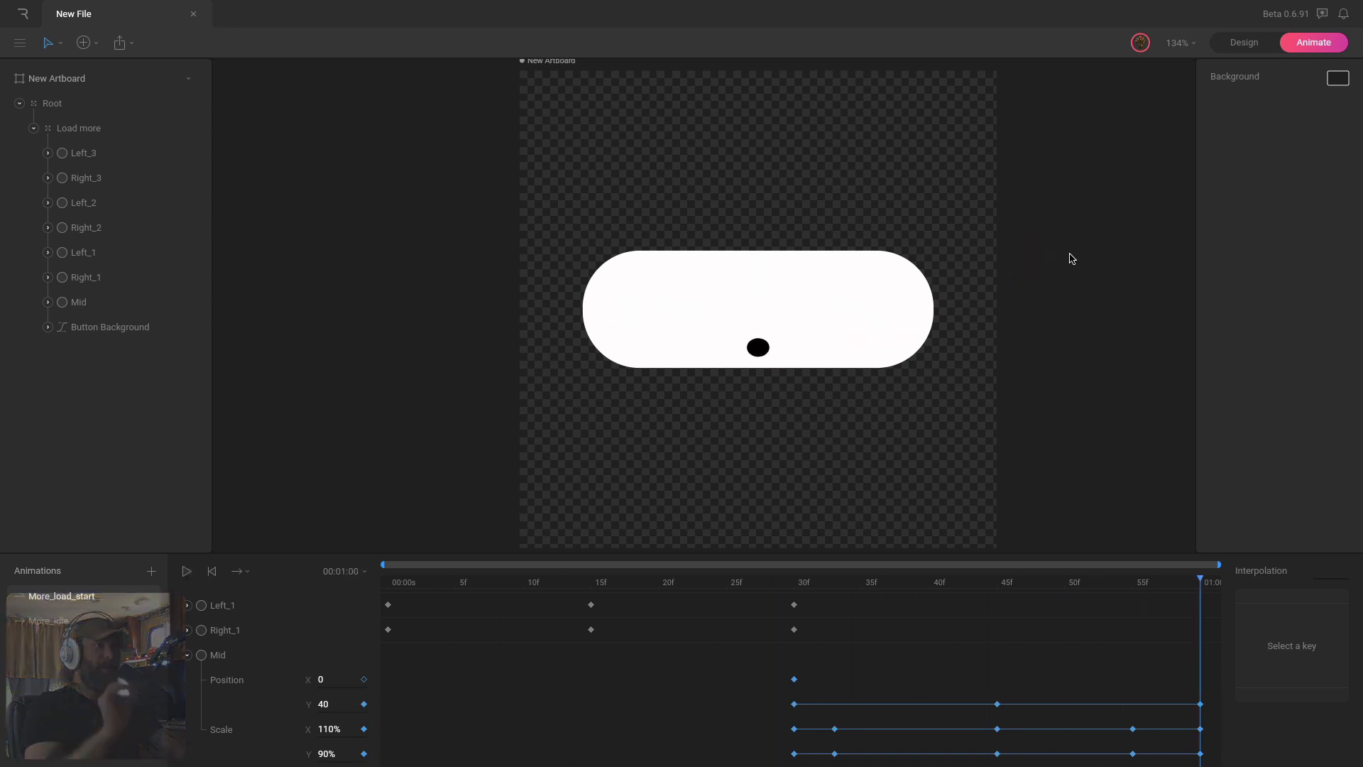
# Collapse the Mid dot's tracks and create a new animation named More_load_idle.
pyautogui.click(186, 655)
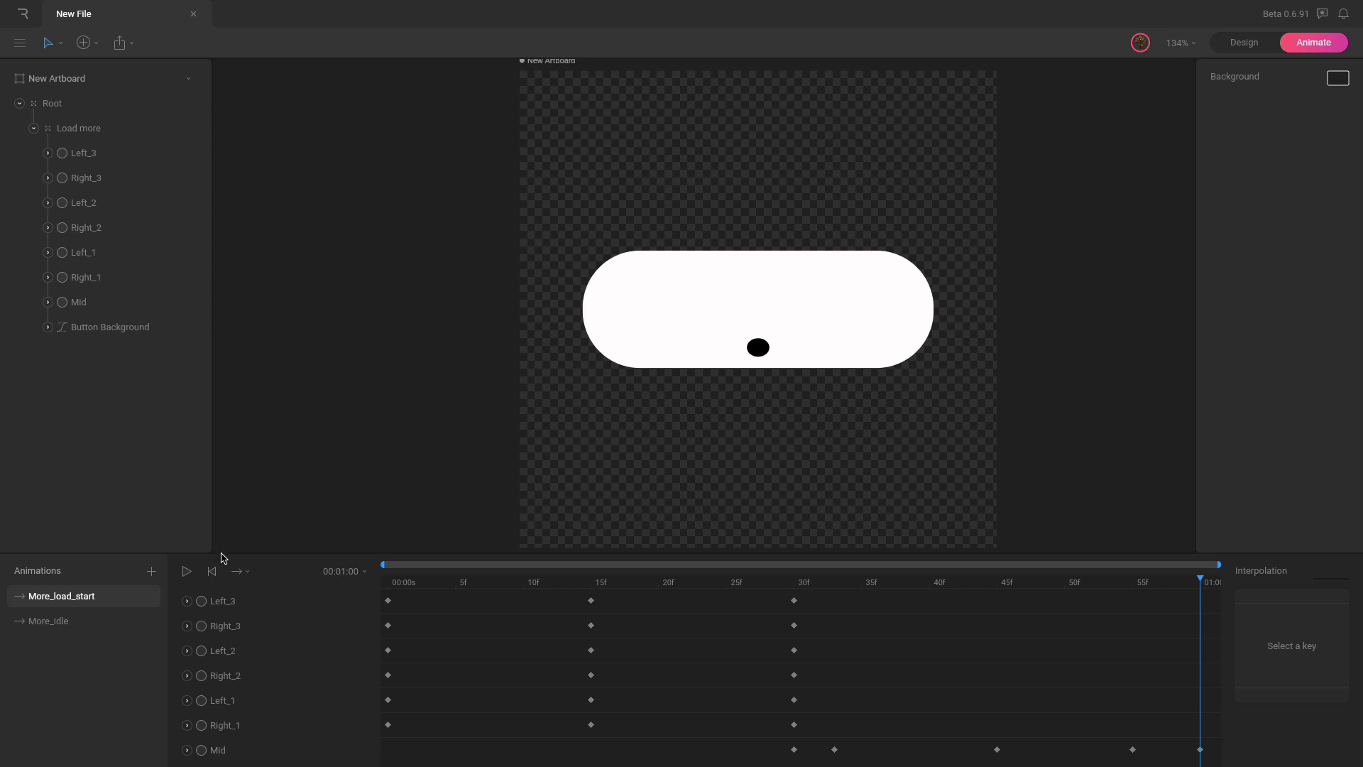
pyautogui.click(151, 570)
pyautogui.click(172, 610)
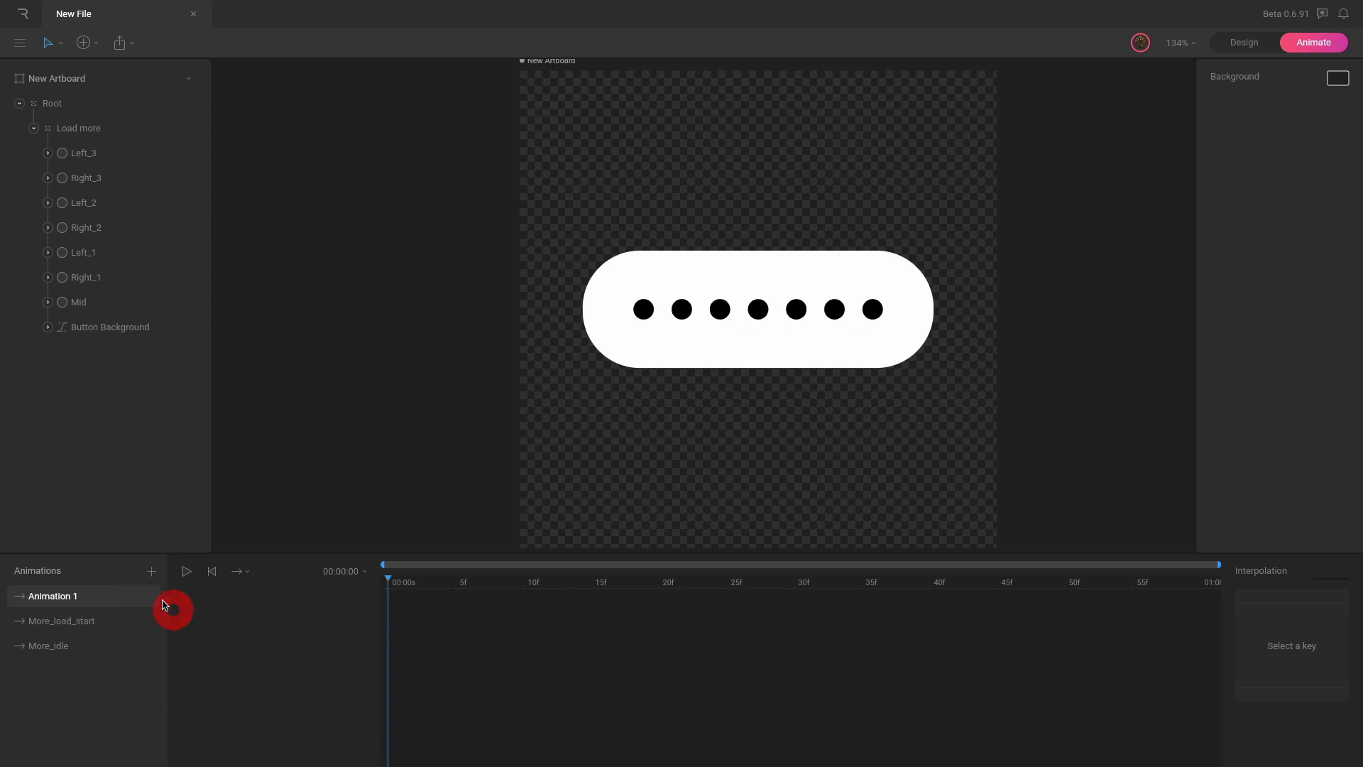
pyautogui.doubleClick(36, 603)
pyautogui.write('More_load_idle')
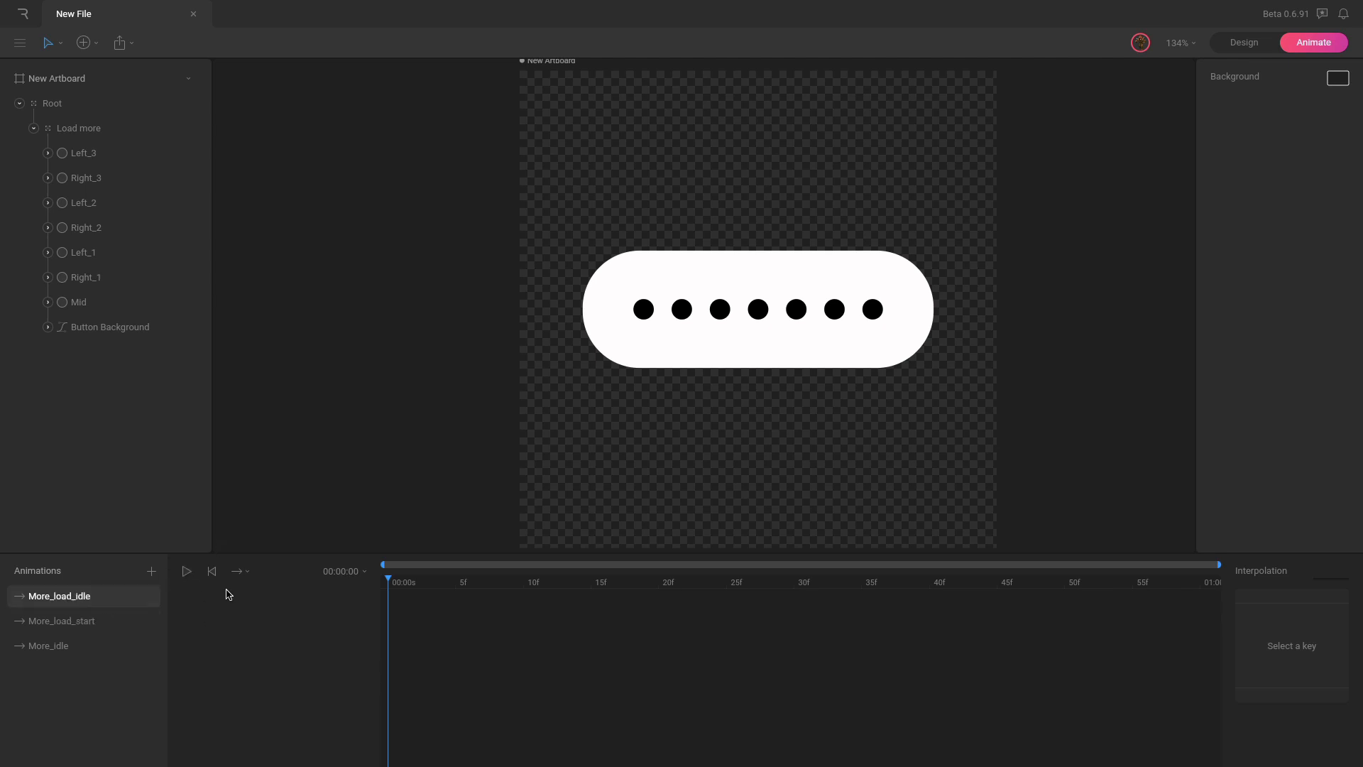
# Copy the Mid dot's frame 60 position and scale keys from More_load_start to frame 0 of More_load_idle.
pyautogui.click(89, 622)
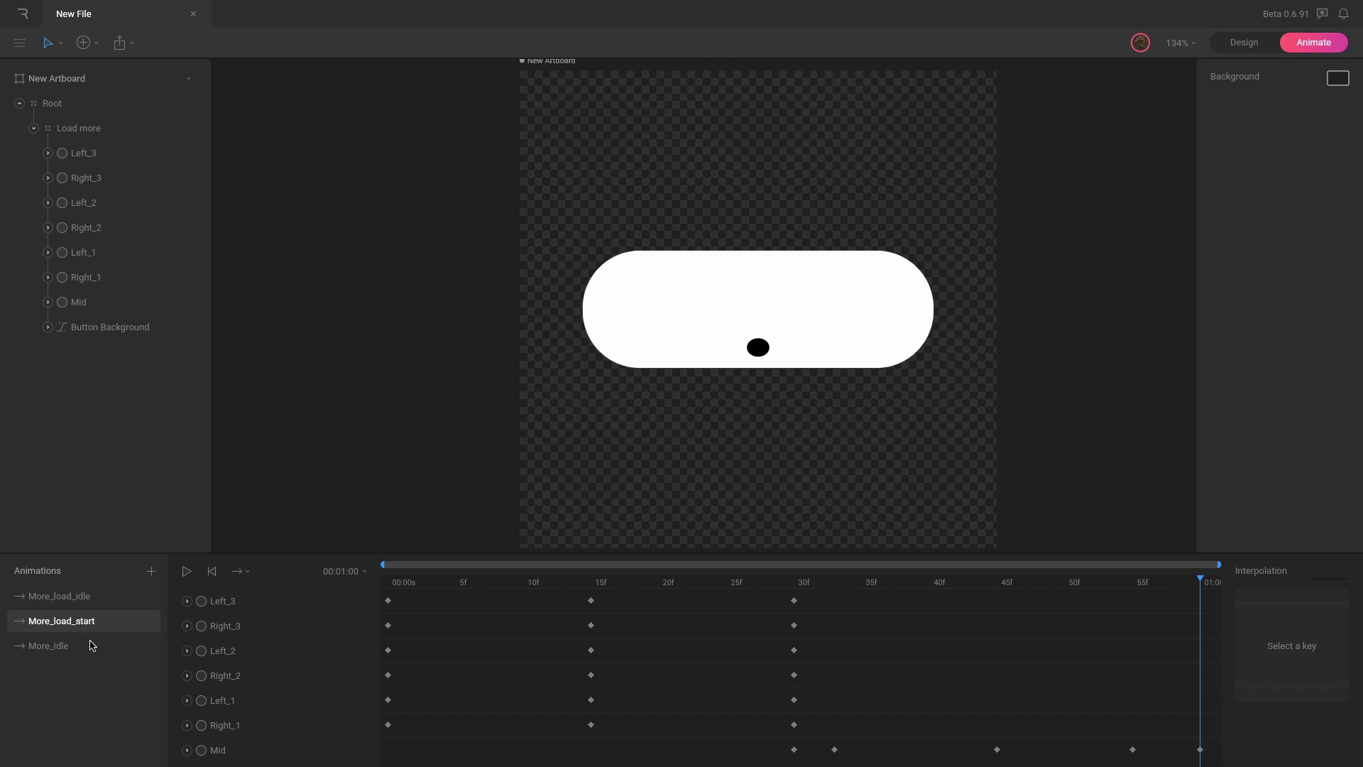
pyautogui.click(187, 750)
pyautogui.scroll(-2, 399, 740)
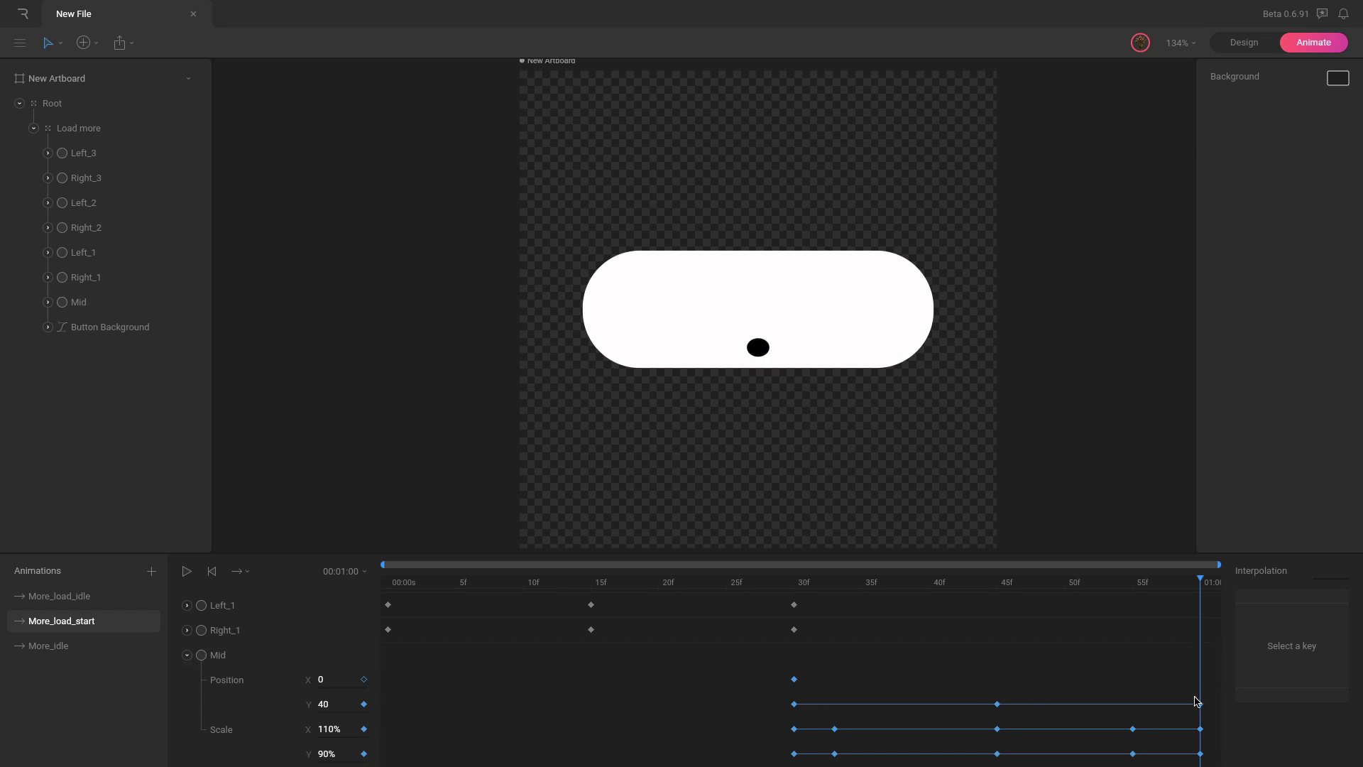
pyautogui.moveTo(1182, 673); pyautogui.dragTo(1216, 765)
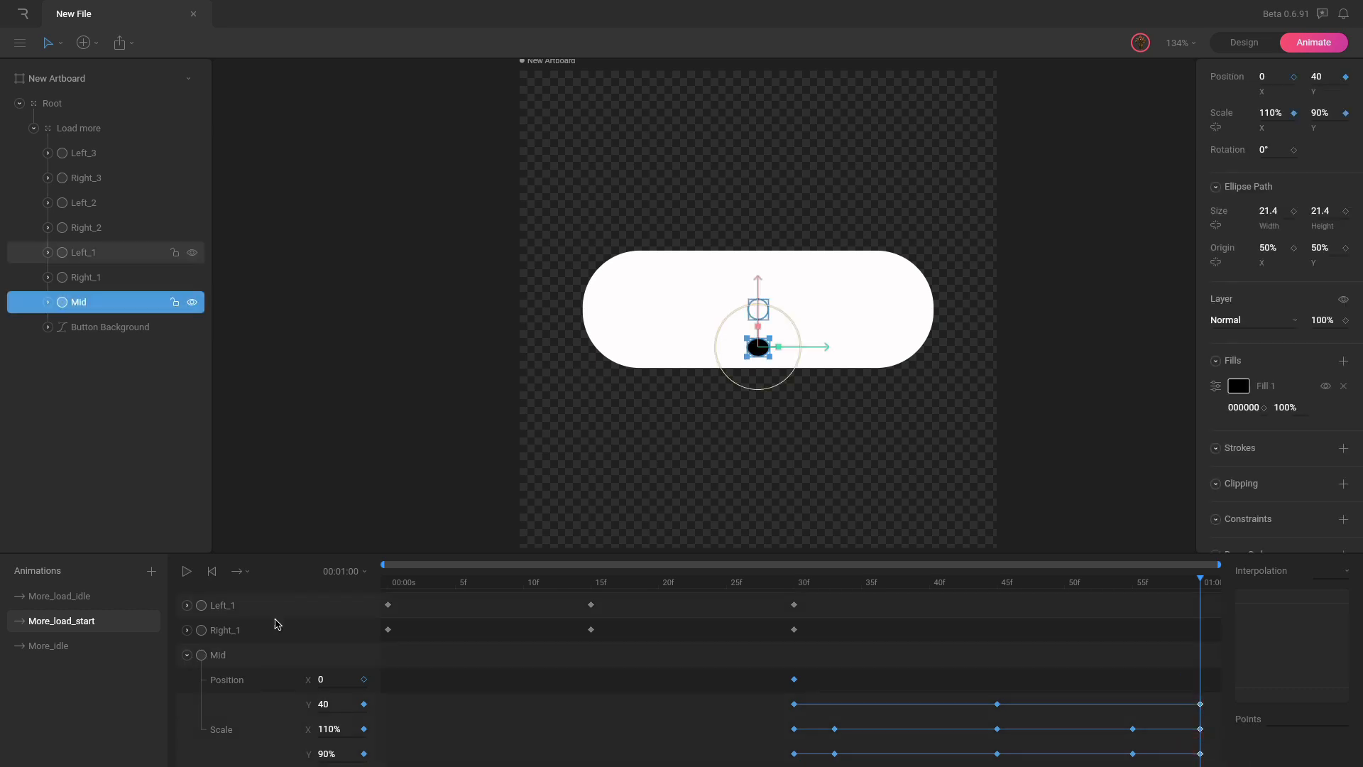
pyautogui.click(48, 596)
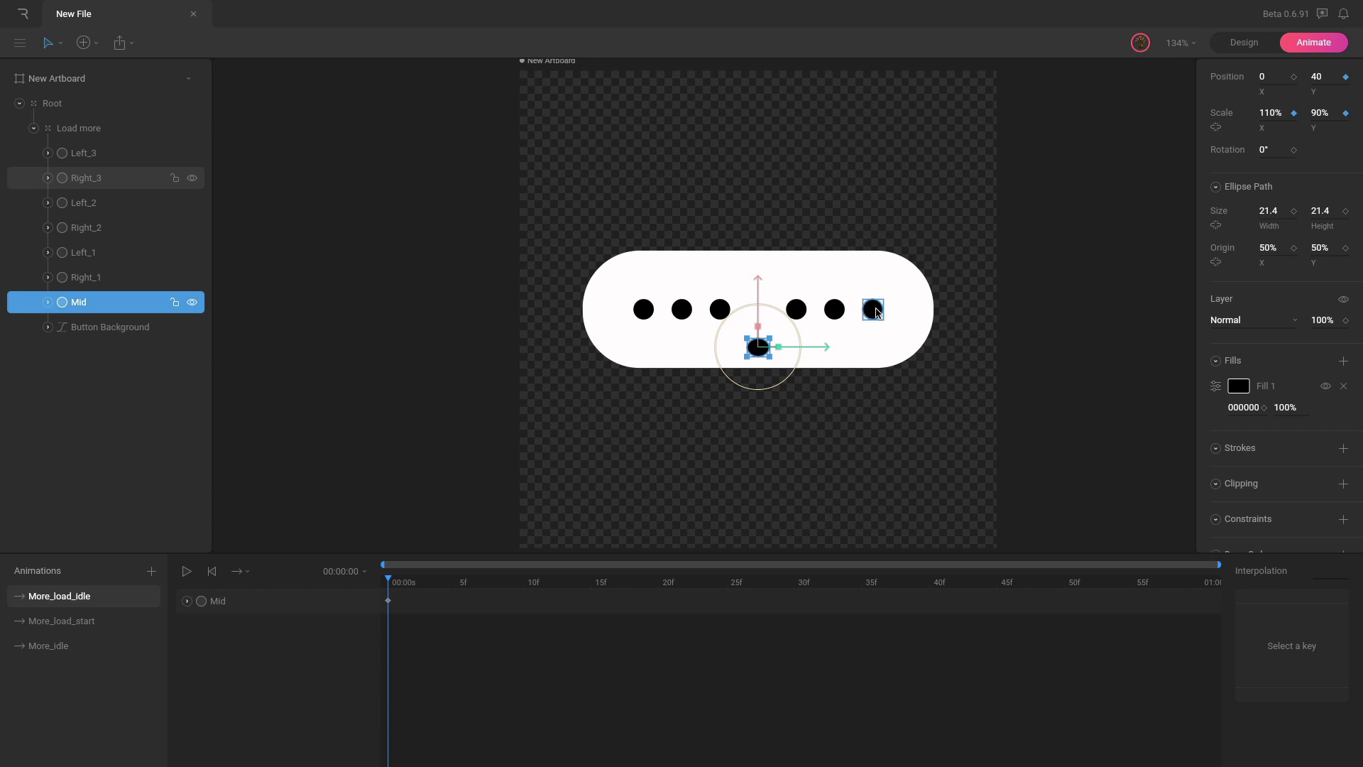
# Copy the six side dots' frame 30 keys from More_load_start to frame 0 of More_load_idle.
pyautogui.click(48, 623)
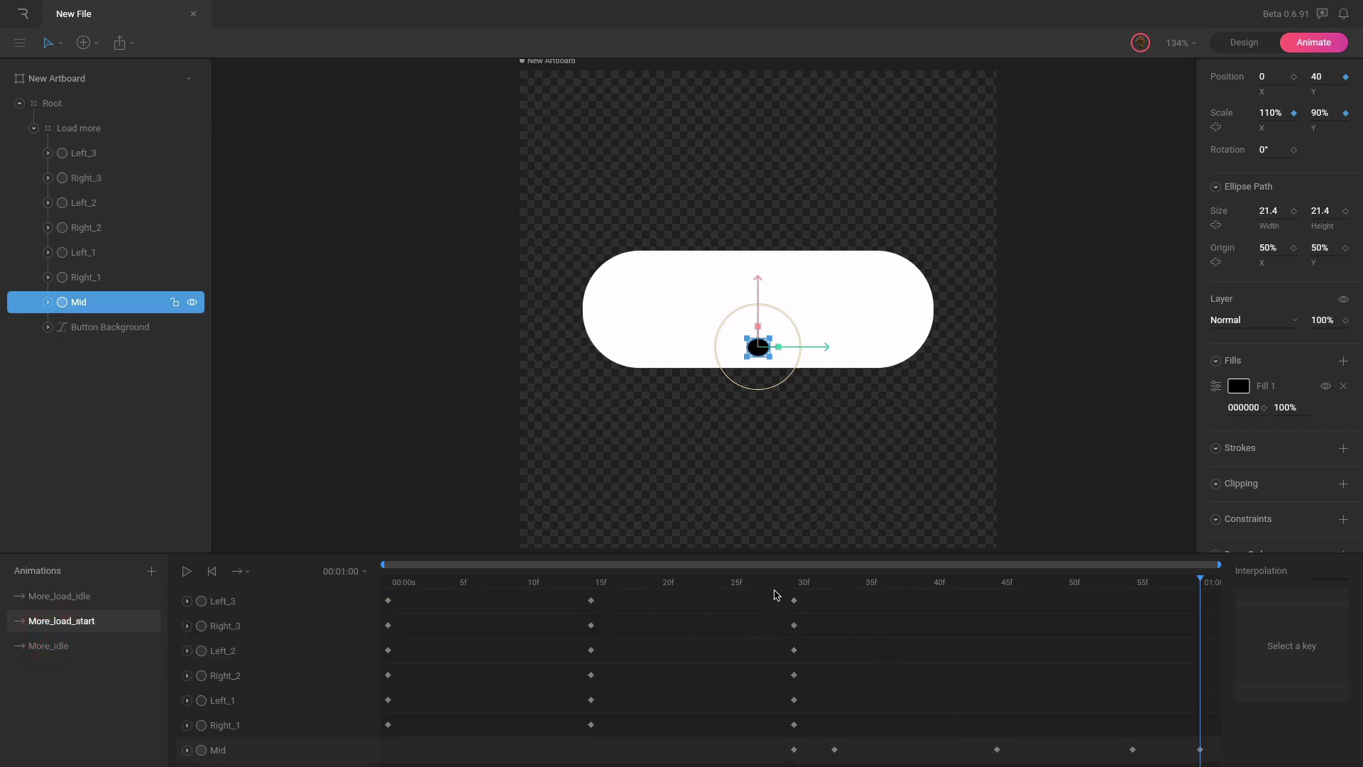
pyautogui.moveTo(776, 594); pyautogui.dragTo(810, 731)
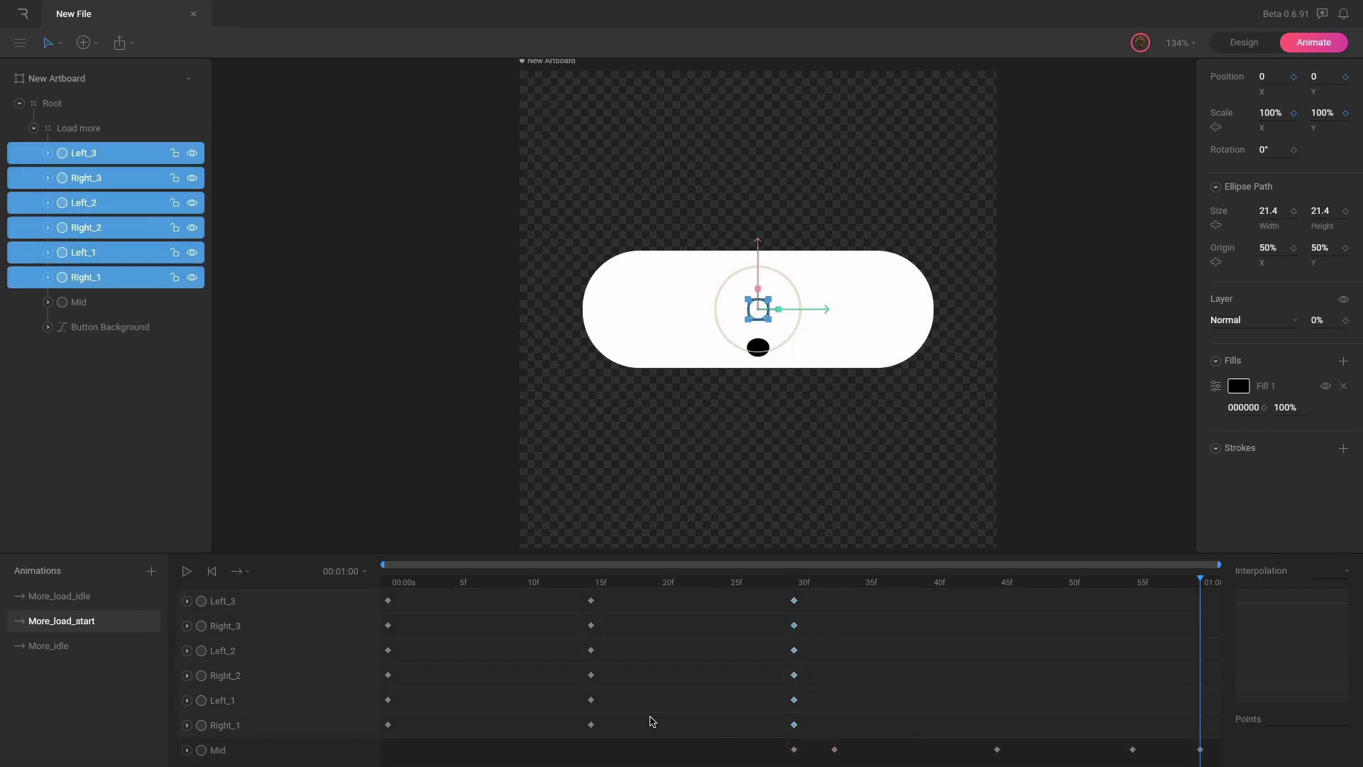
pyautogui.click(60, 596)
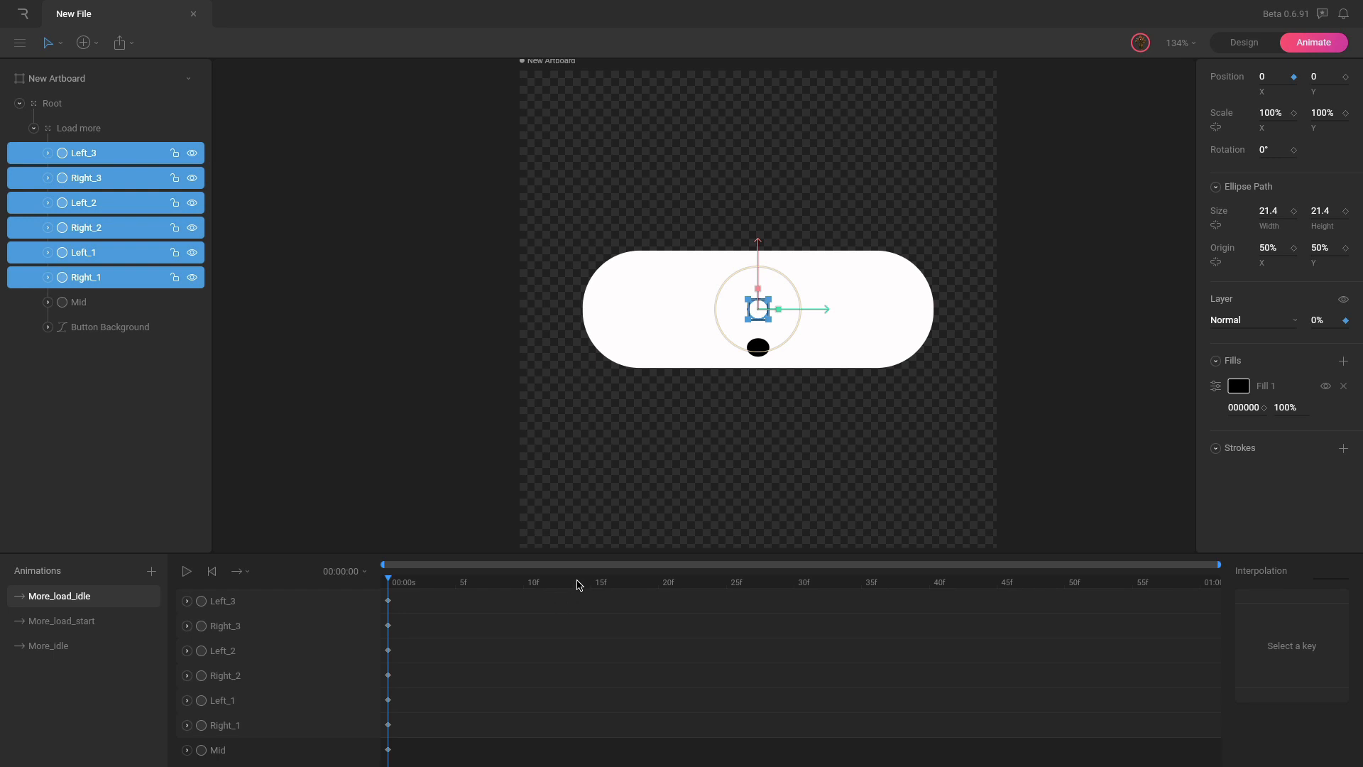
# Set the More_load_idle animation's duration to 30 frames.
pyautogui.moveTo(579, 584); pyautogui.dragTo(590, 583)
pyautogui.click(793, 585)
pyautogui.click(343, 571)
pyautogui.click(435, 639)
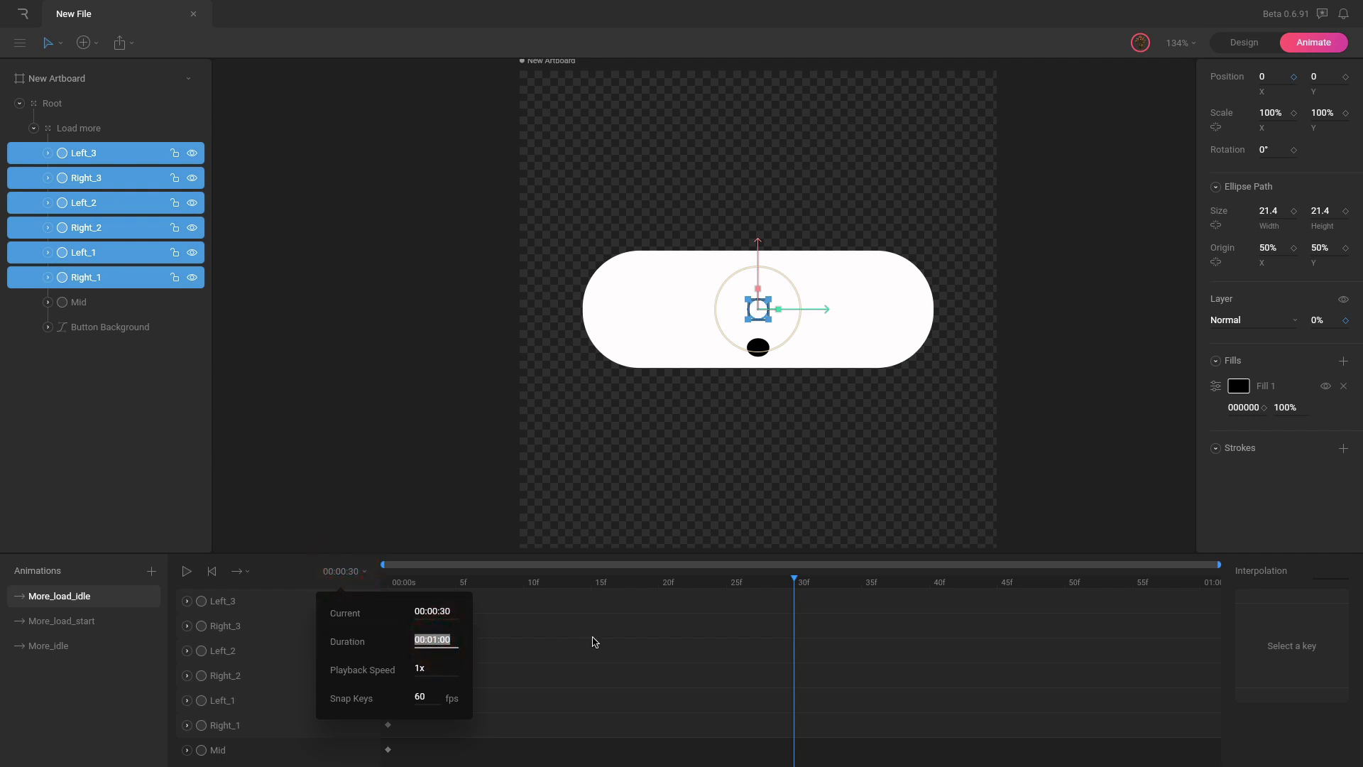
pyautogui.write('30')
pyautogui.press('Return')
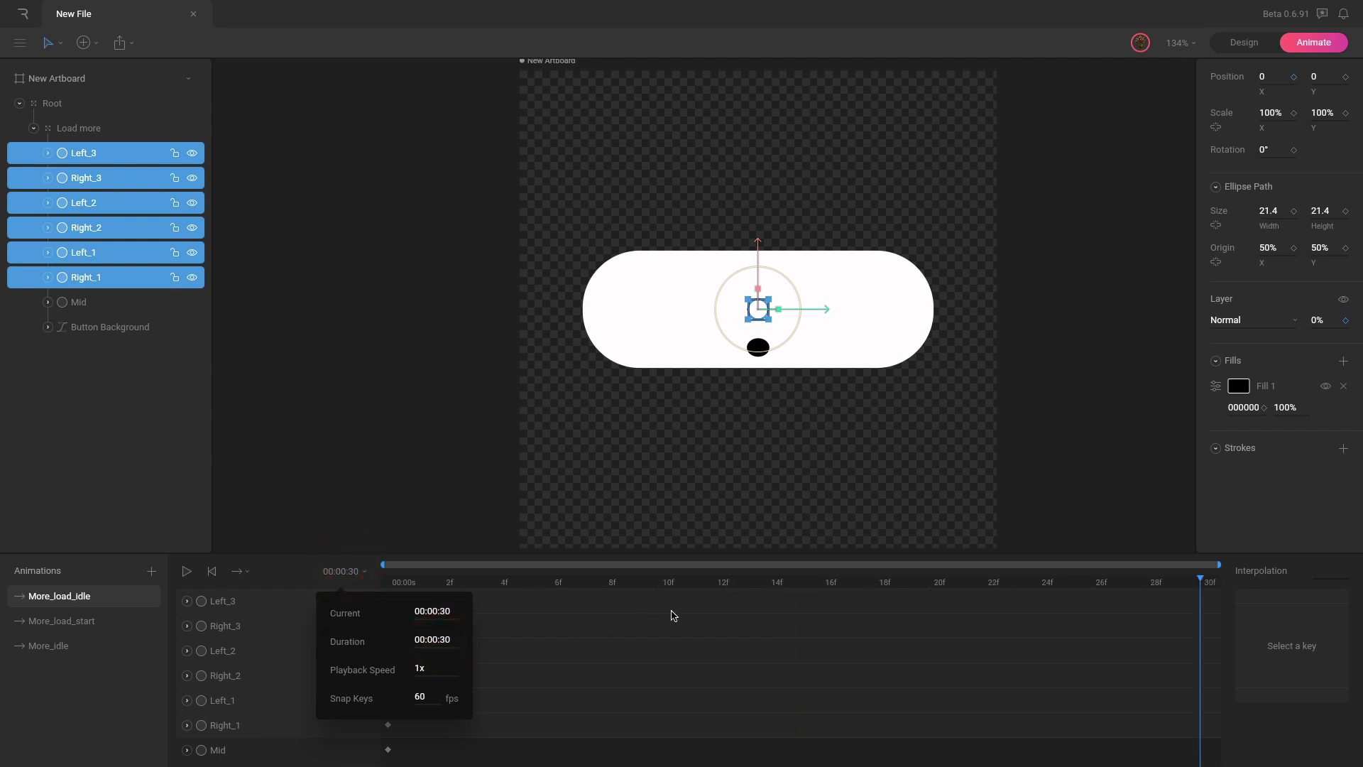
# Copy the Mid dot's frame 45 keys from More_load_start to frame 15 of More_load_idle.
pyautogui.moveTo(547, 583); pyautogui.dragTo(788, 586)
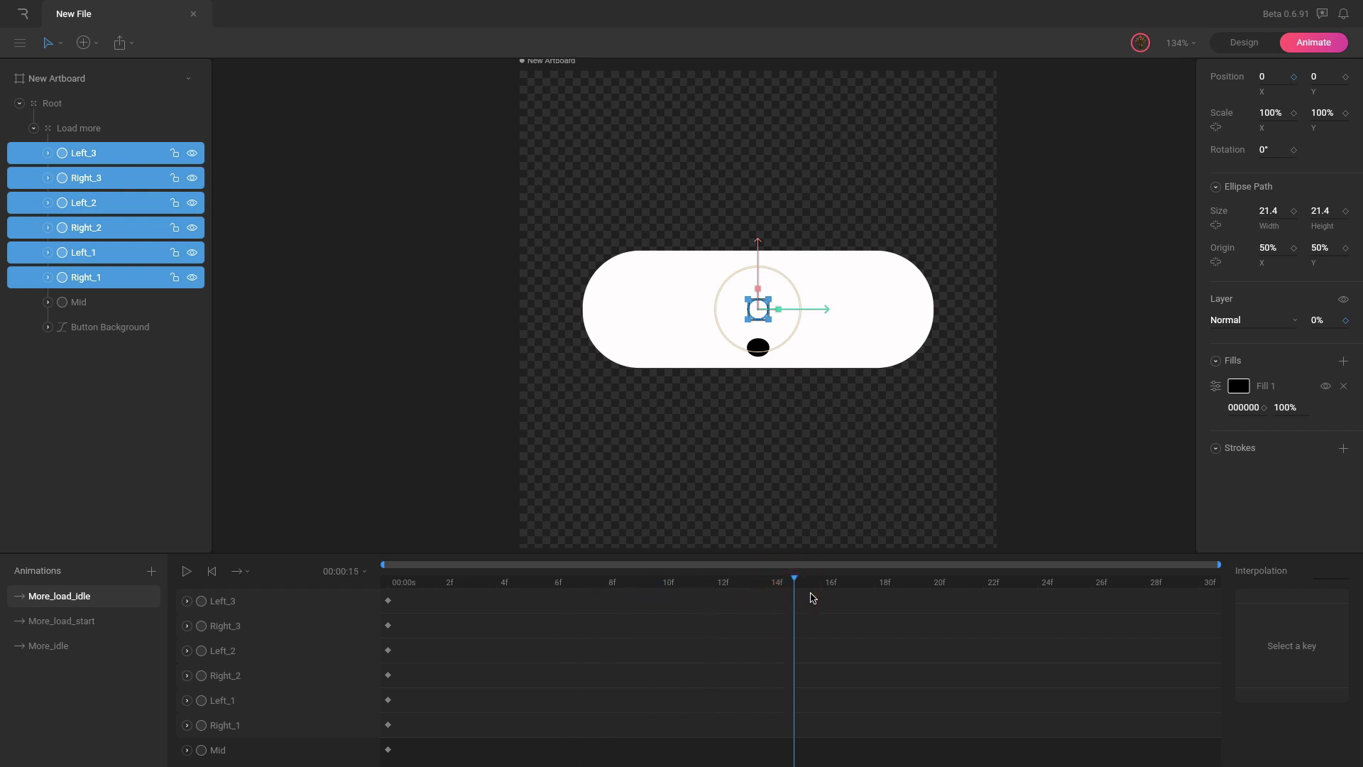
pyautogui.click(72, 628)
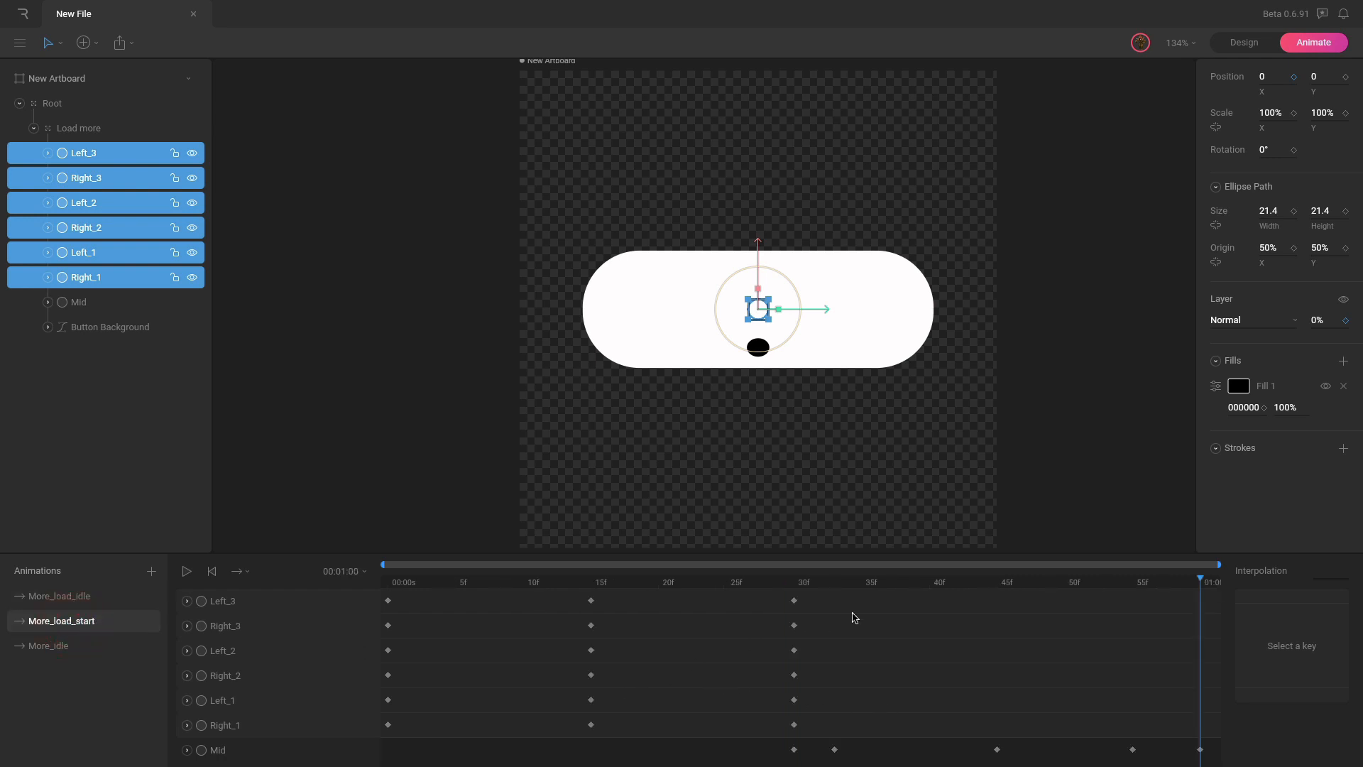
pyautogui.moveTo(808, 584); pyautogui.dragTo(994, 579)
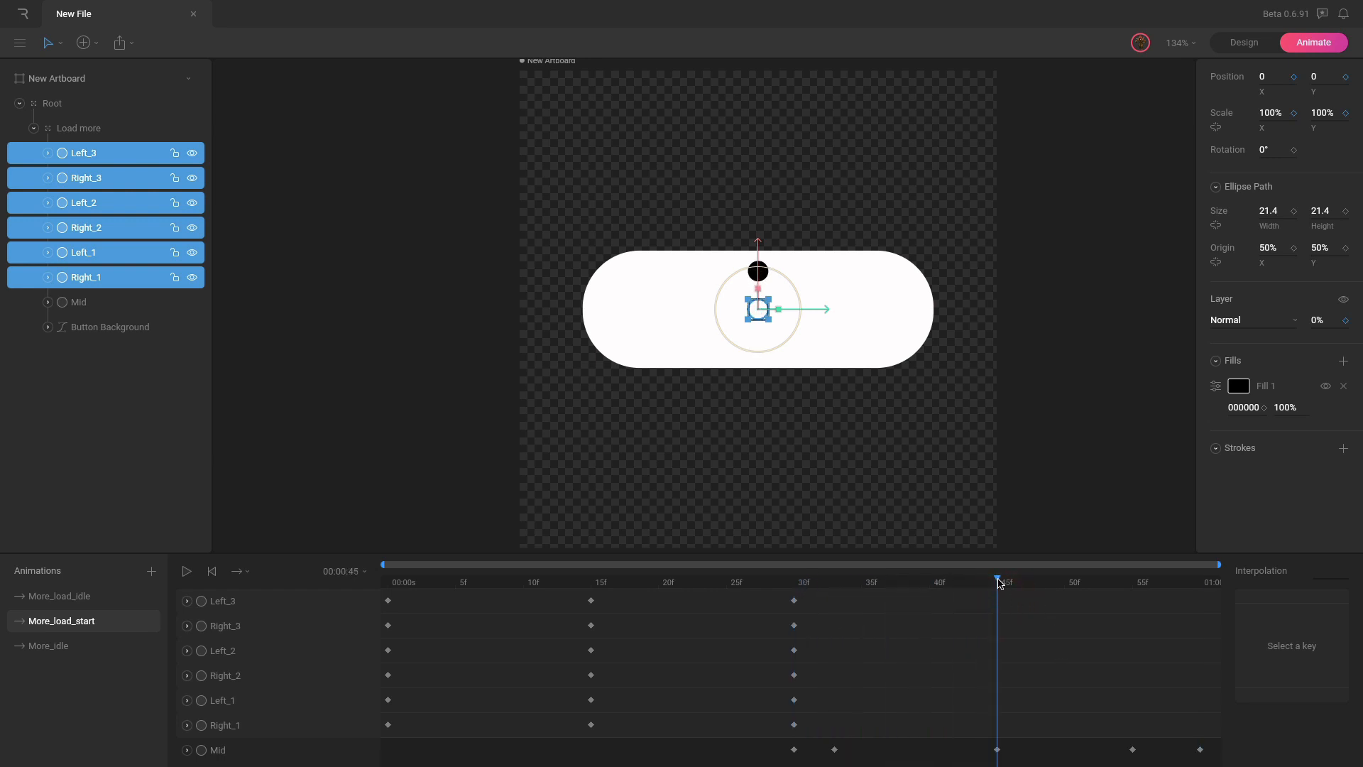
pyautogui.click(1000, 753)
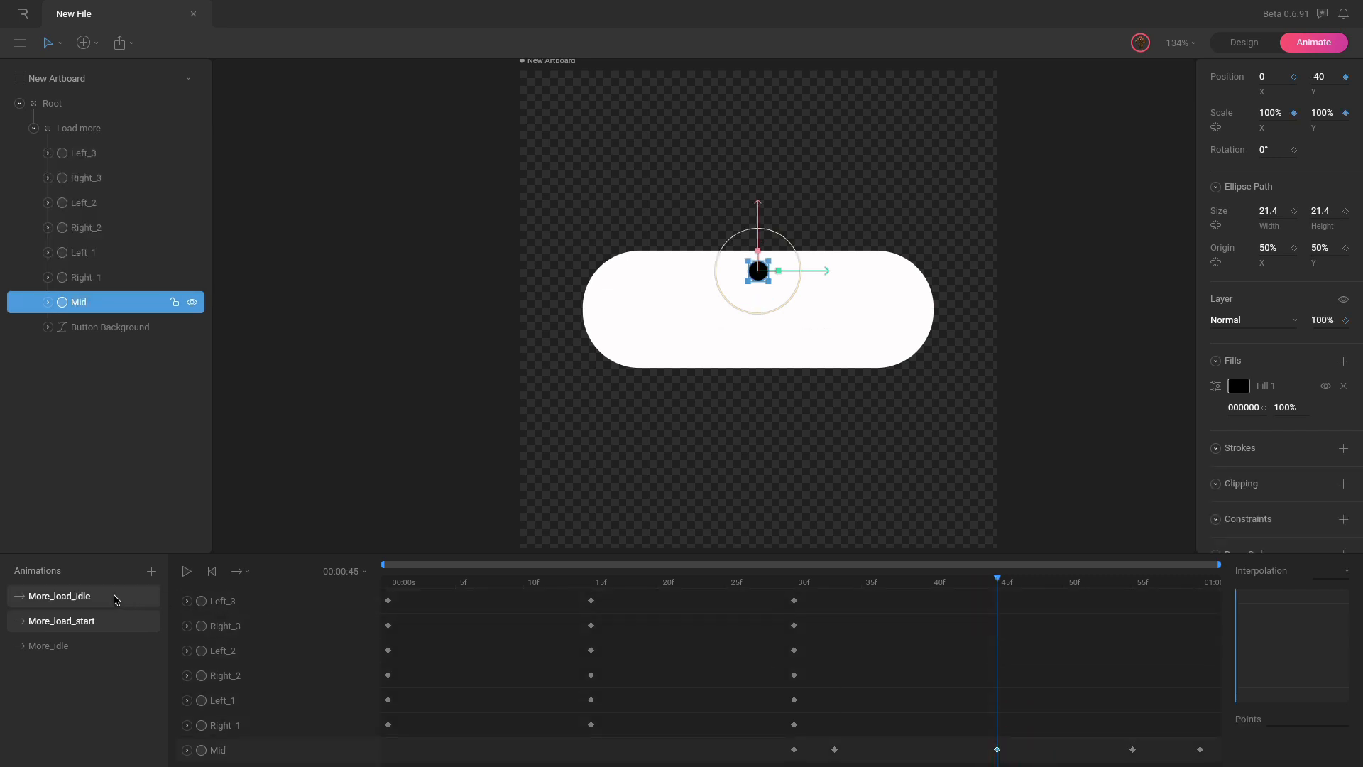
pyautogui.click(68, 596)
pyautogui.hotkey('ctrl', 'v')
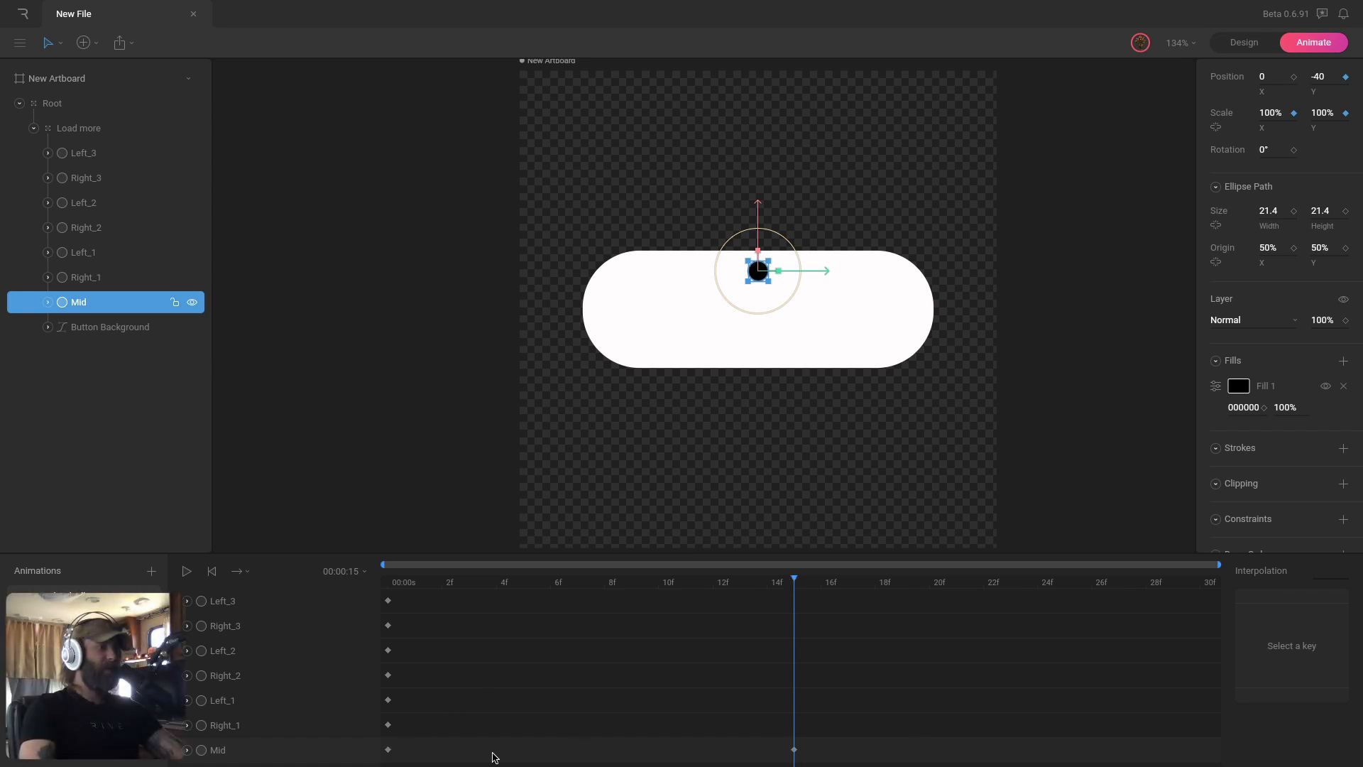
# Copy the Mid dot's frame 0 keys to frame 30 of More_load_idle.
pyautogui.click(389, 750)
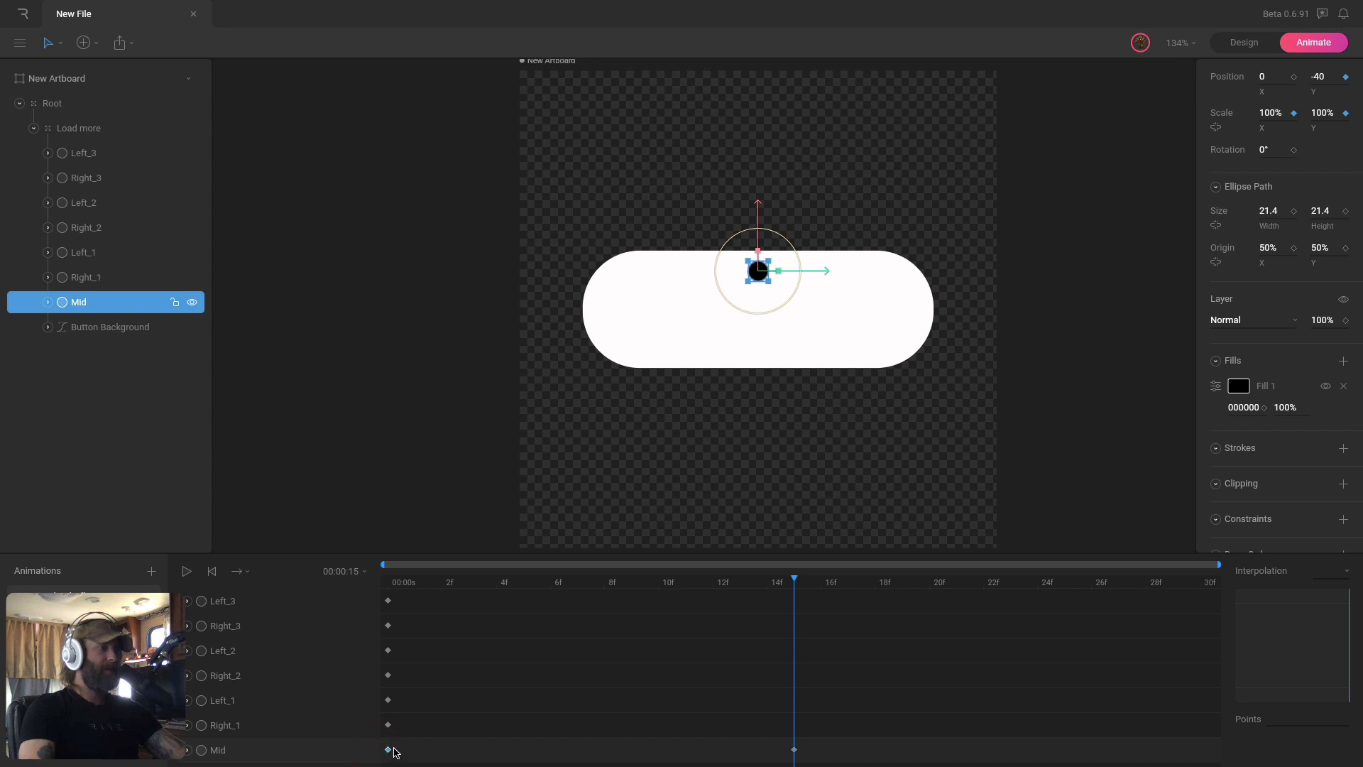
pyautogui.moveTo(848, 580)
pyautogui.mouseDown()
pyautogui.moveTo(1212, 597)
pyautogui.moveTo(371, 587)
pyautogui.moveTo(1165, 578)
pyautogui.moveTo(283, 575)
pyautogui.moveTo(858, 593)
pyautogui.mouseUp()
pyautogui.hotkey('ctrl', 'v')
pyautogui.click(1159, 584)
# Key the Mid dot's scale at frame 4 of More_load_idle to 90% in X and 110% in Y.
pyautogui.click(790, 750)
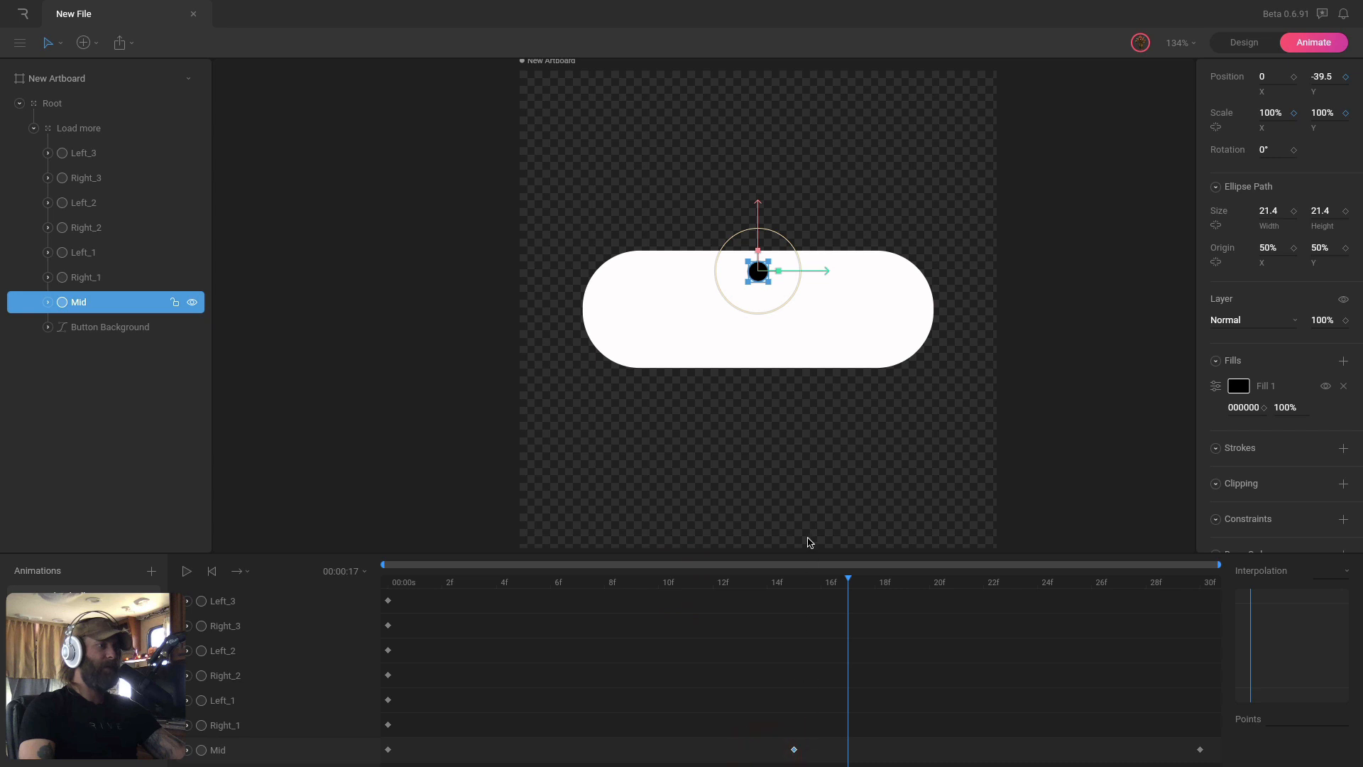
pyautogui.click(794, 582)
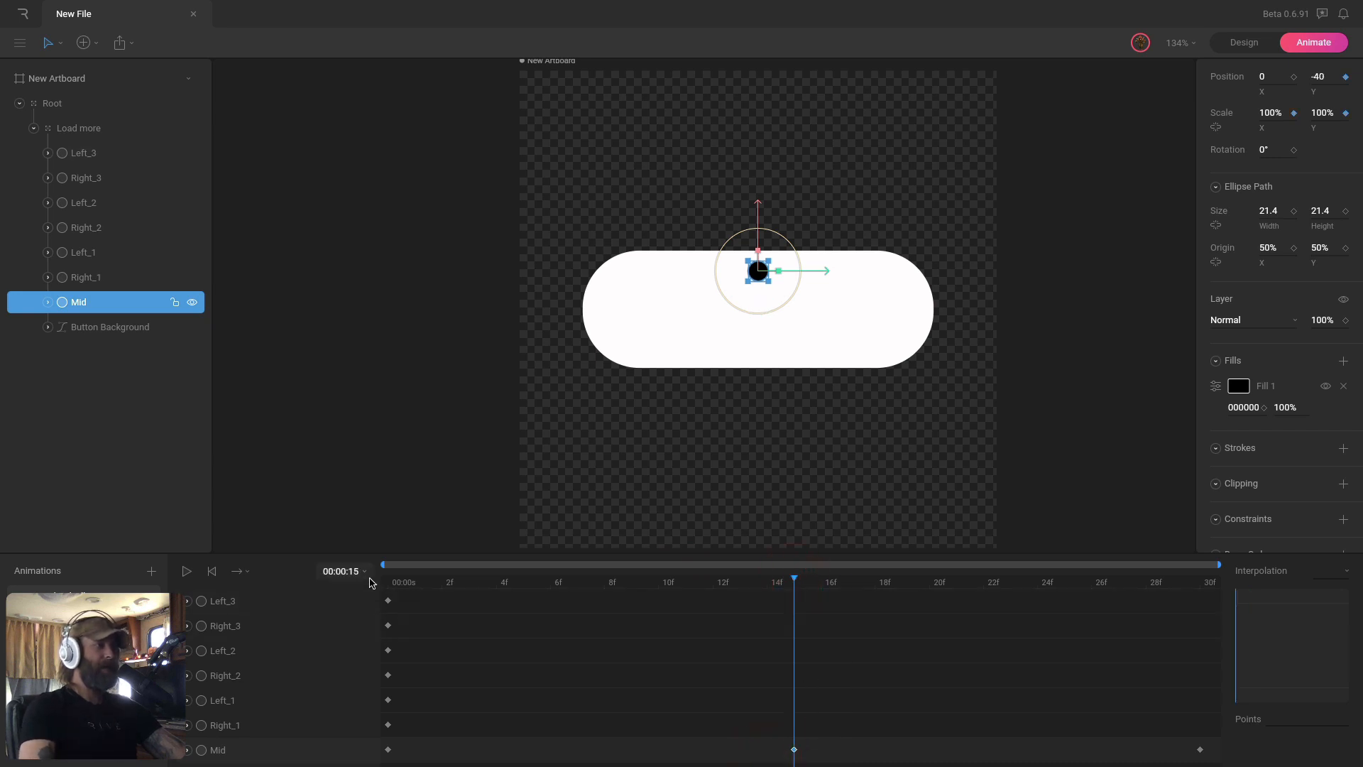
pyautogui.click(392, 584)
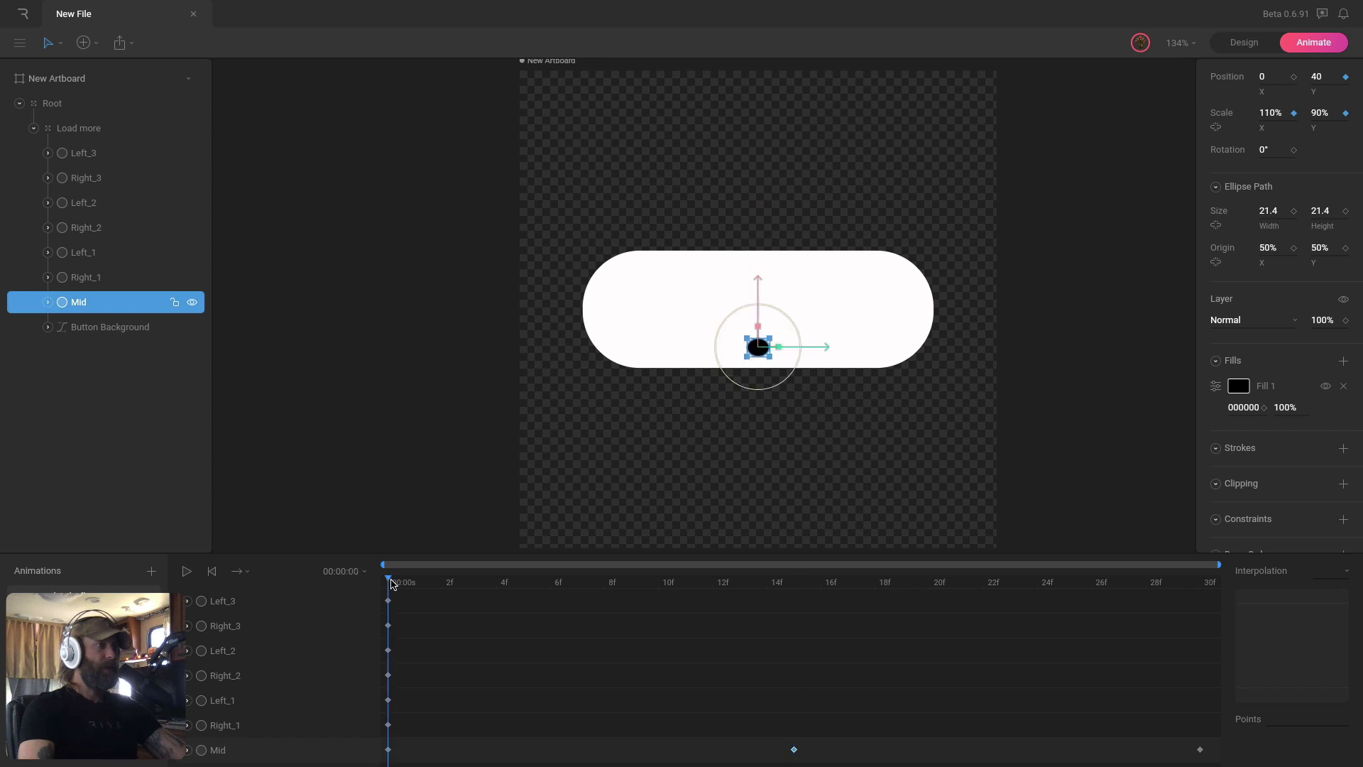
pyautogui.moveTo(393, 583); pyautogui.dragTo(490, 583)
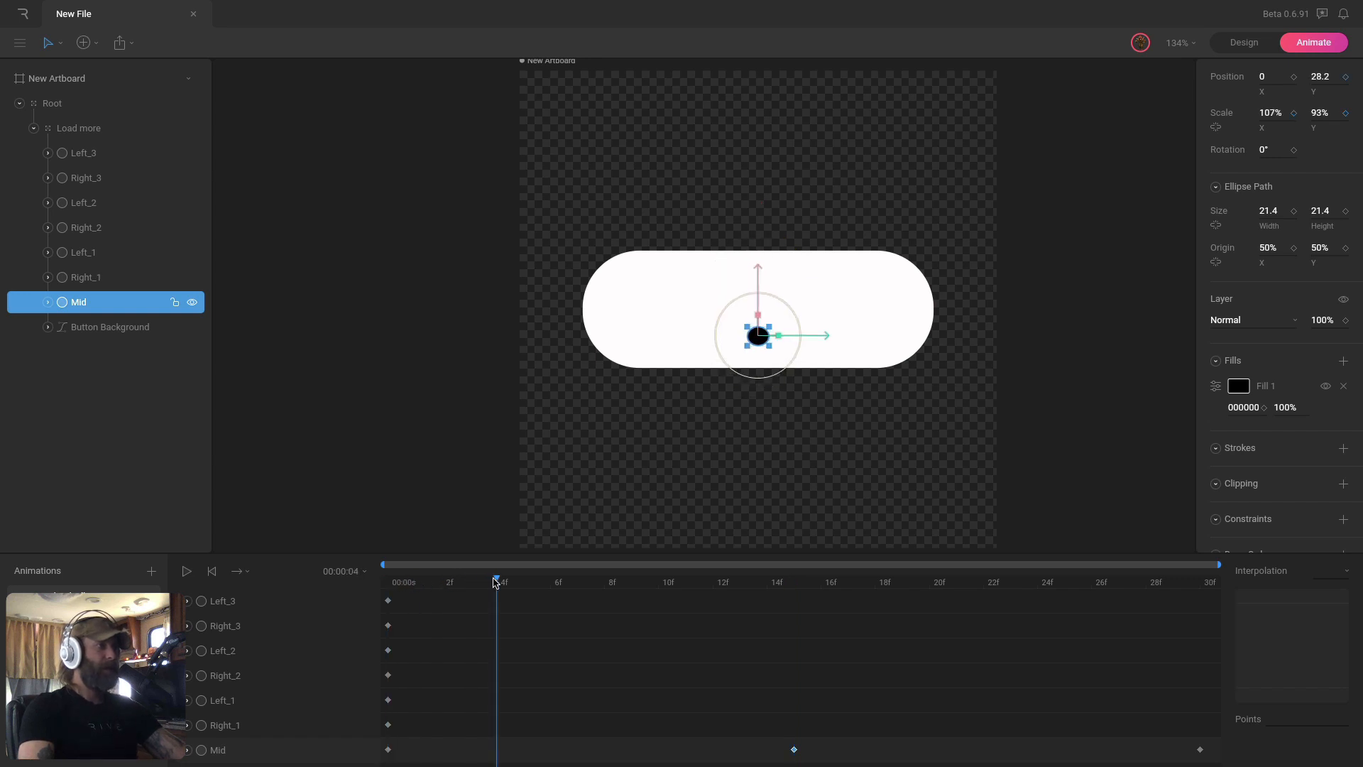
pyautogui.click(188, 750)
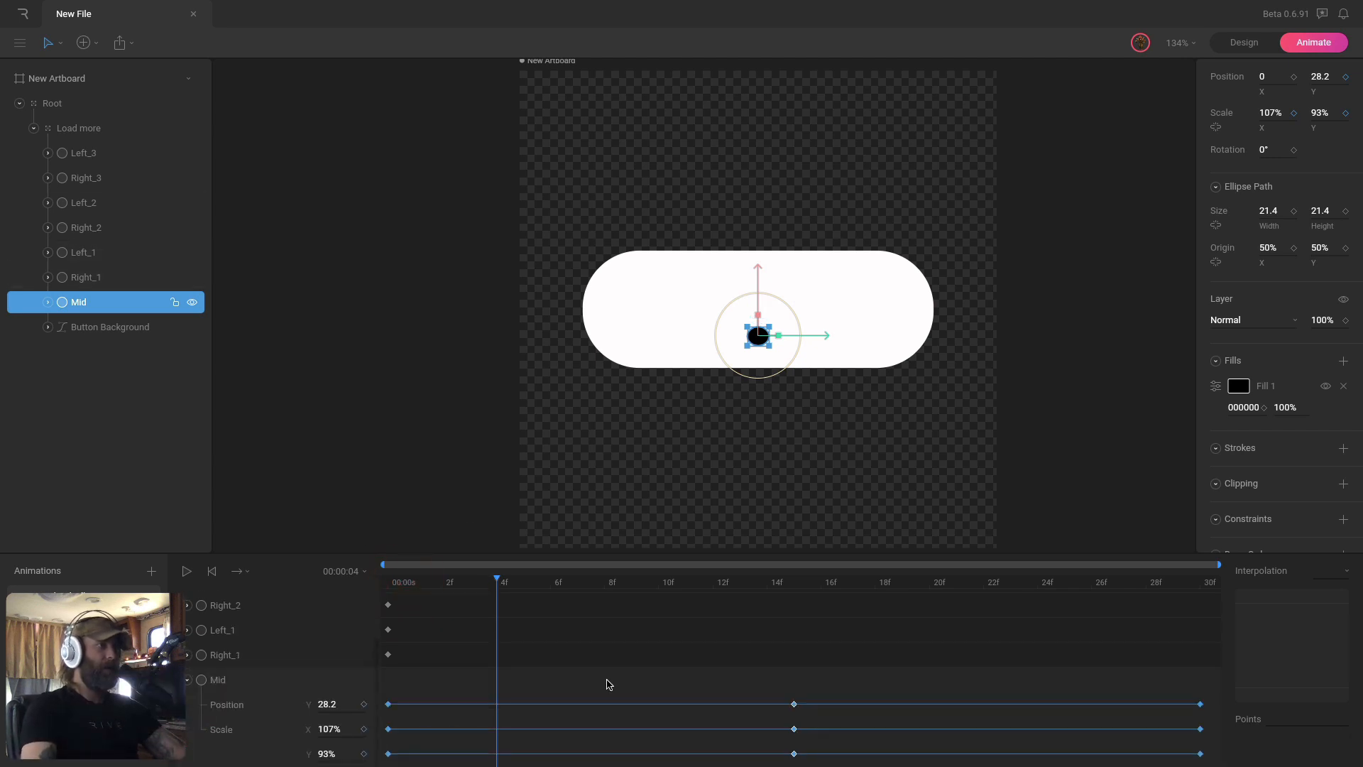
pyautogui.click(1323, 113)
pyautogui.write('110')
pyautogui.press('Return')
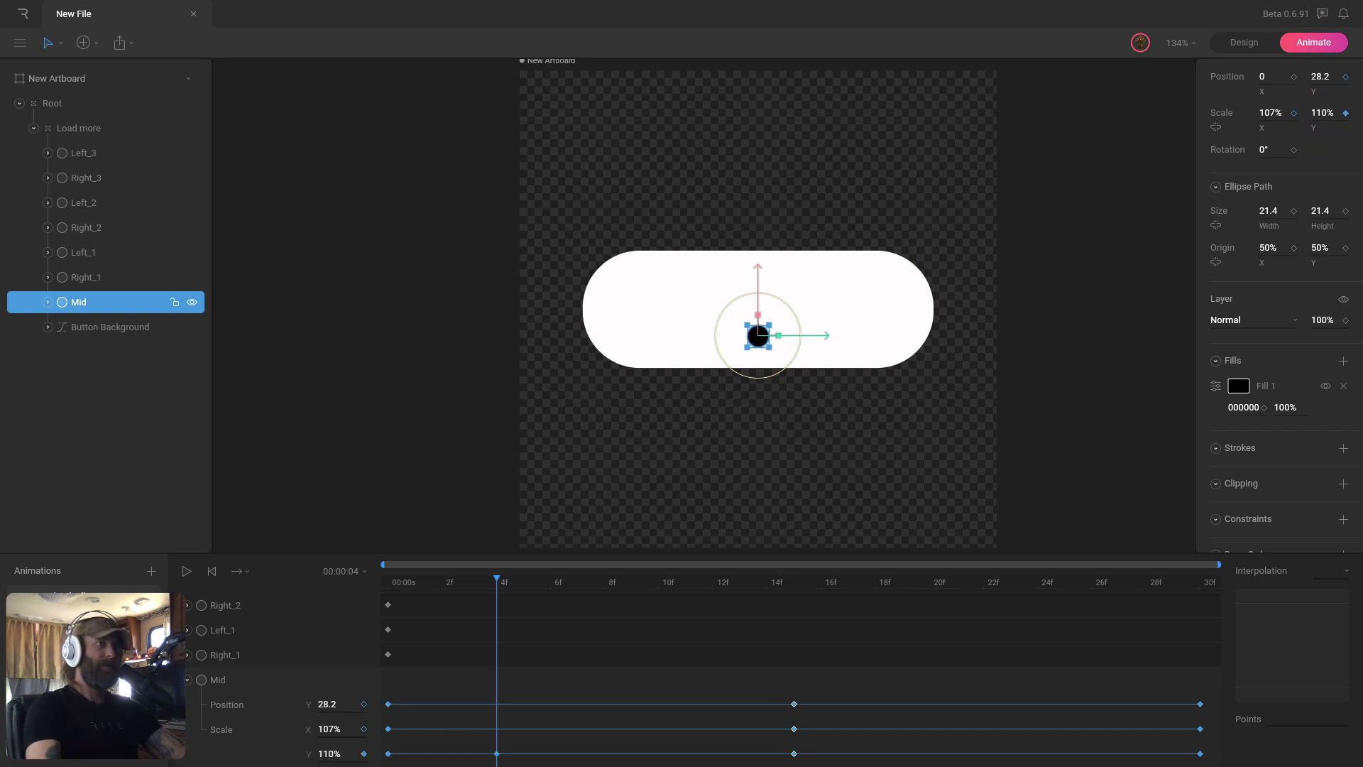
pyautogui.click(1273, 113)
pyautogui.write('9')
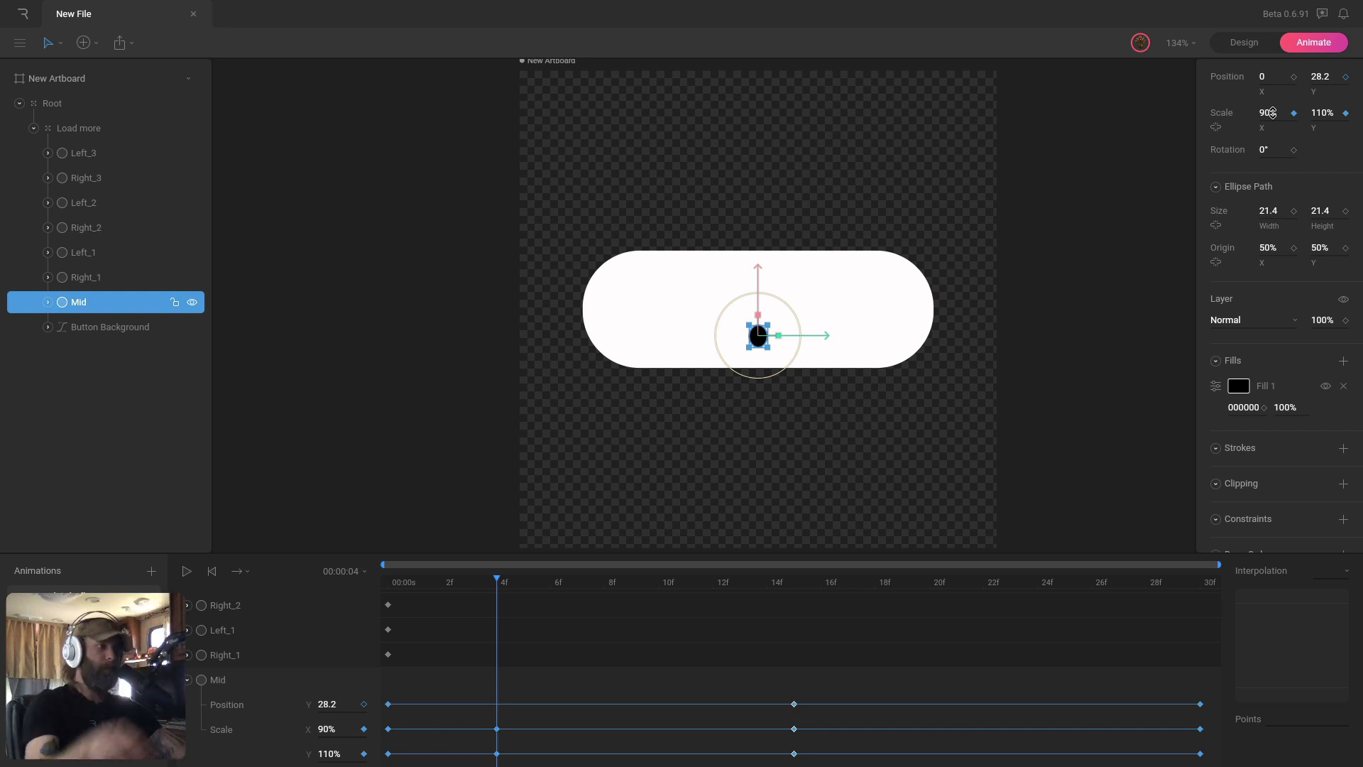
pyautogui.press('Return')
# Copy the Mid dot's frame 4 scale keys to frame 26 of More_load_idle.
pyautogui.moveTo(438, 590); pyautogui.dragTo(1036, 579)
pyautogui.click(497, 728)
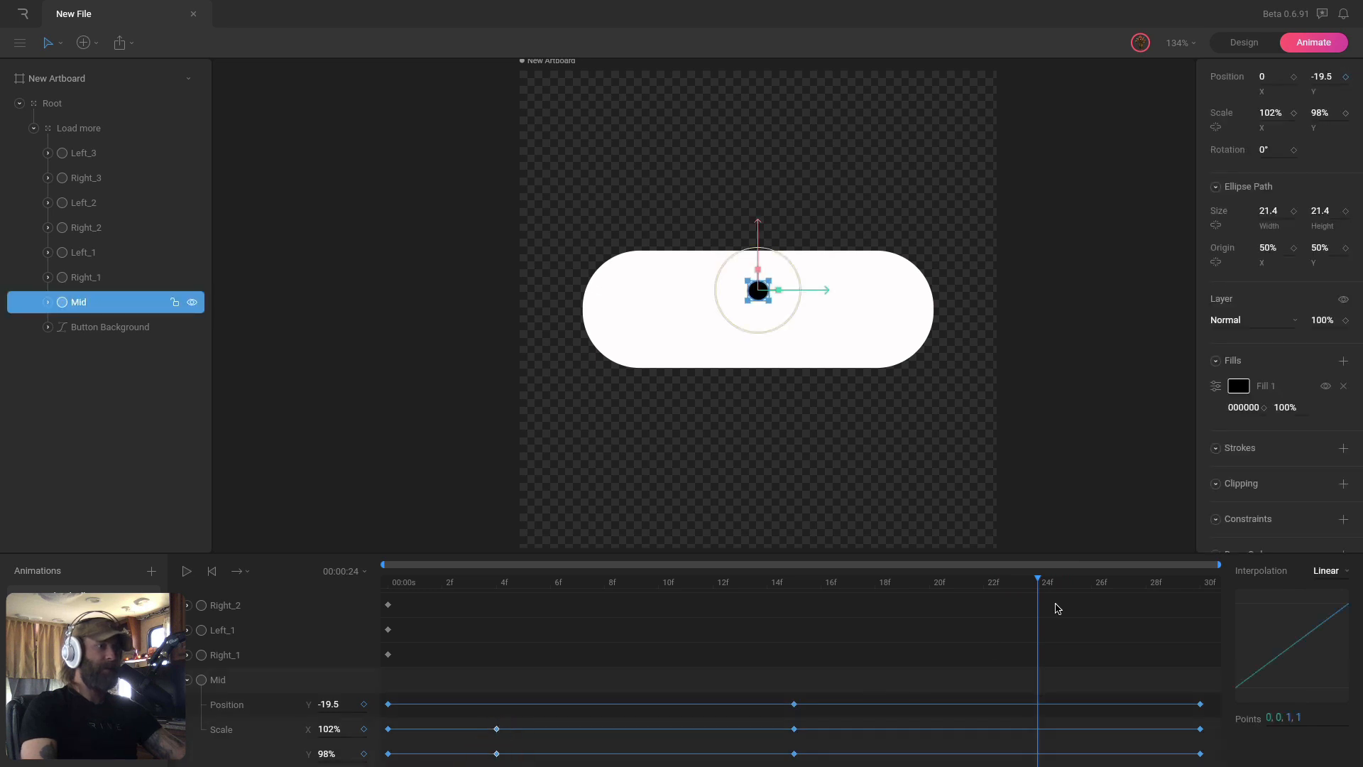
pyautogui.moveTo(1052, 584); pyautogui.dragTo(343, 615)
pyautogui.hotkey('ctrl', 'v')
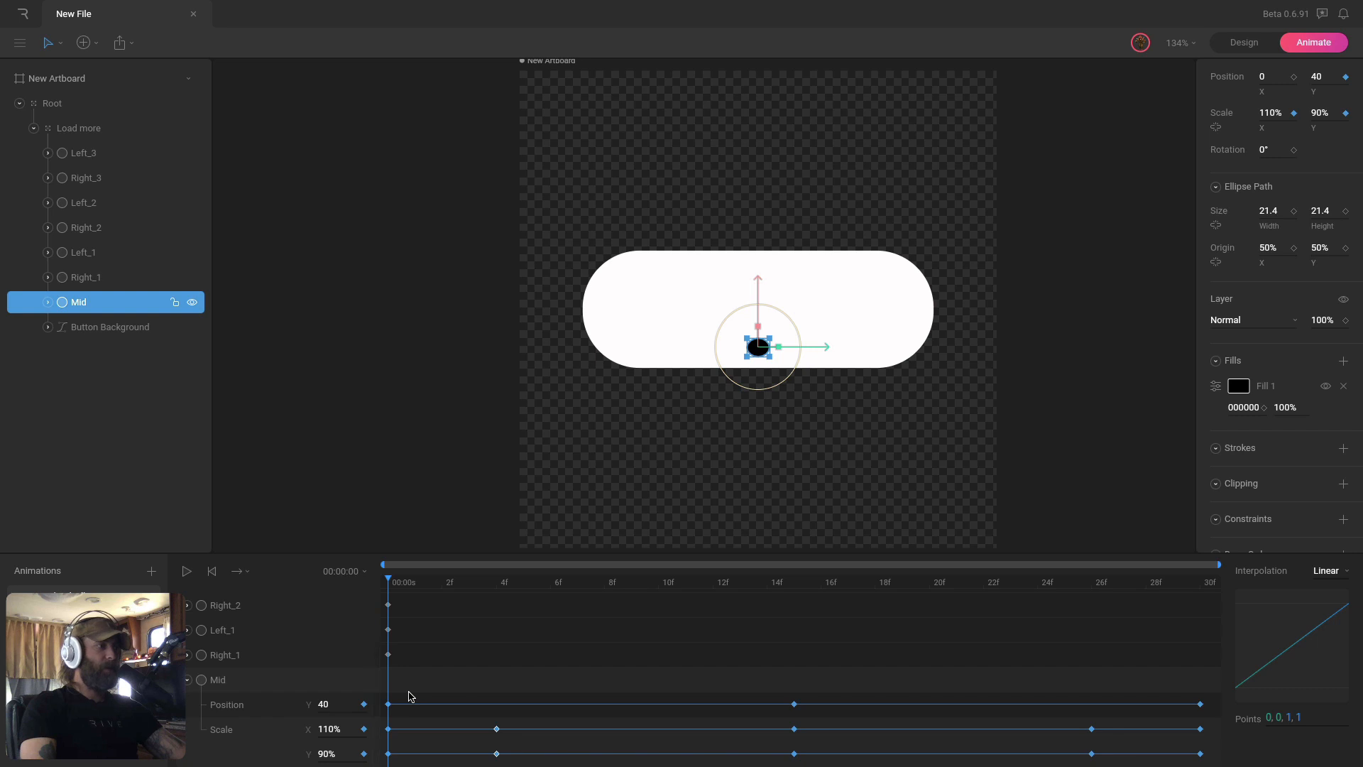
# Check the Mid dot's position key easing, and give its frame 0 position and scale keys Cubic interpolation with a steep fast-start curve.
pyautogui.moveTo(409, 692); pyautogui.dragTo(382, 712)
pyautogui.moveTo(812, 693); pyautogui.dragTo(772, 715)
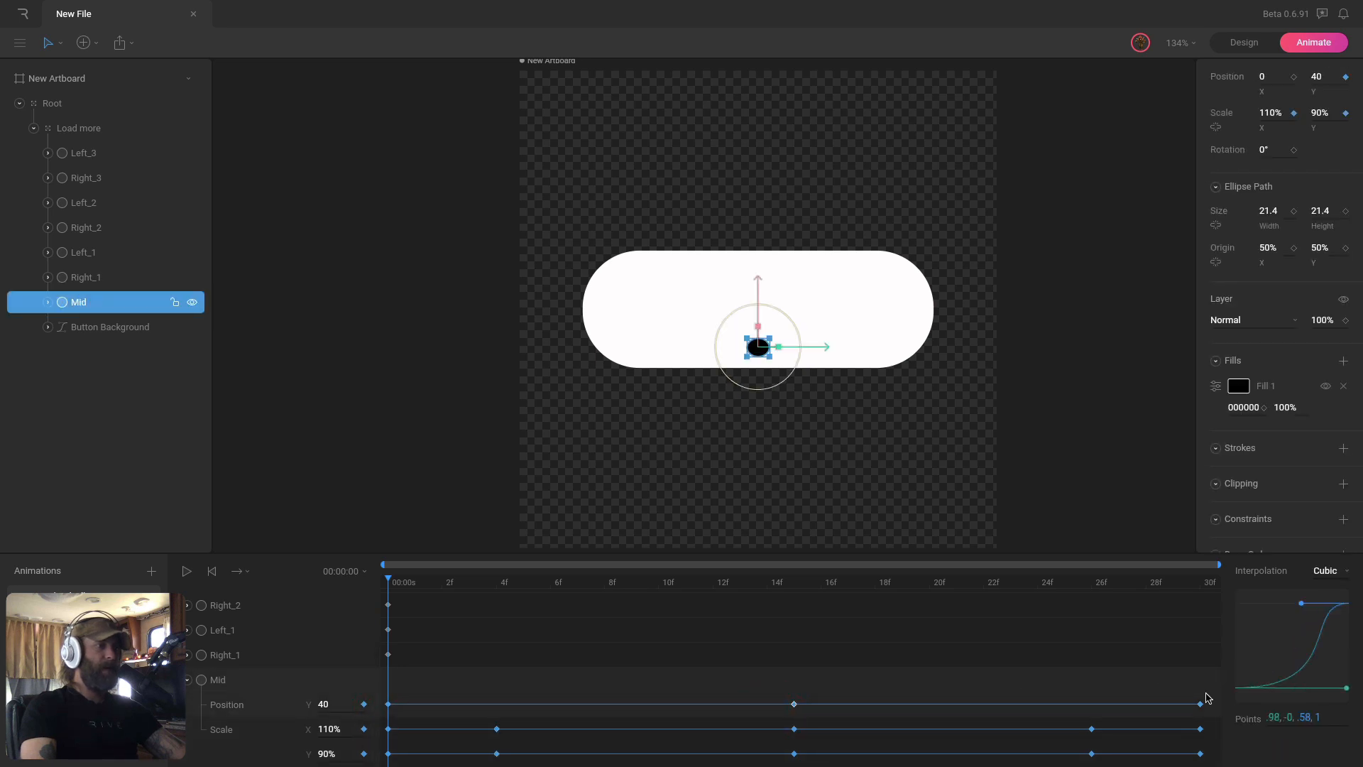
pyautogui.moveTo(1207, 698); pyautogui.dragTo(1193, 709)
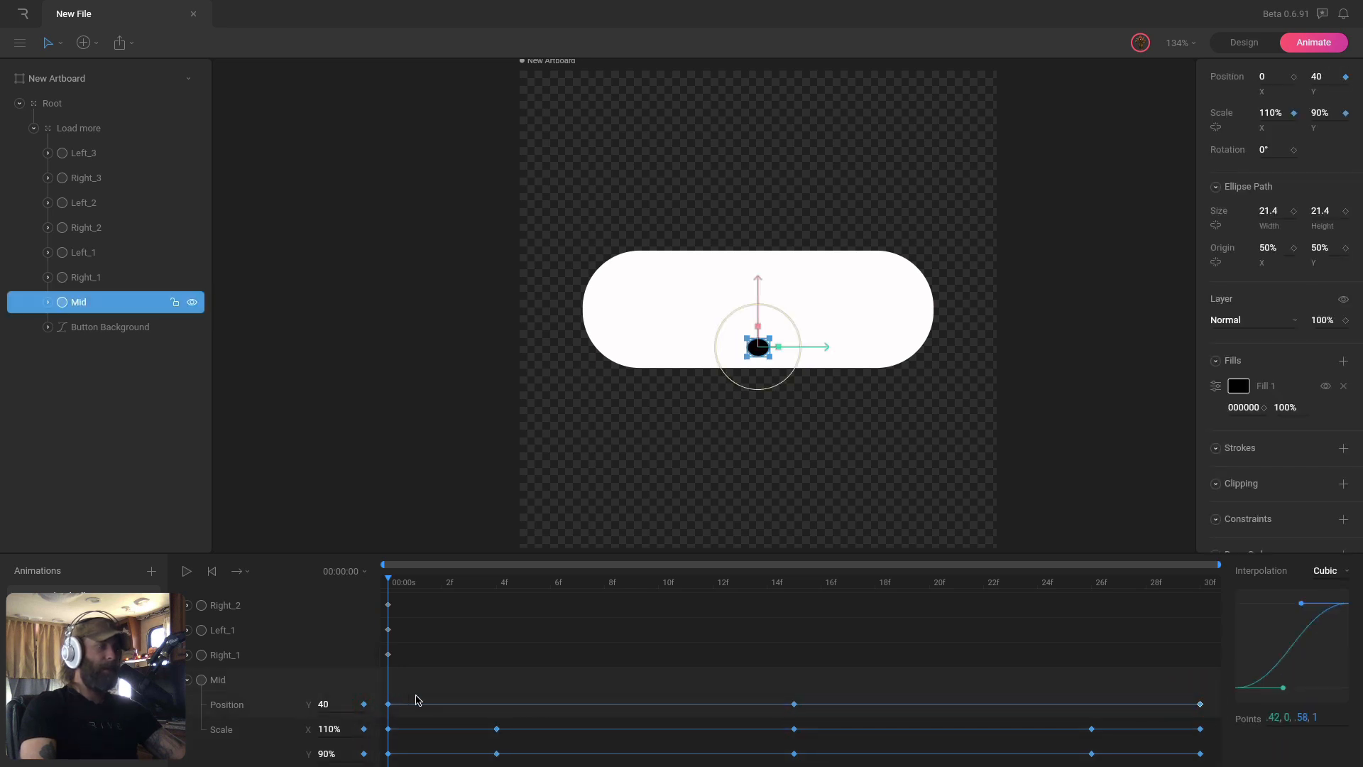
pyautogui.moveTo(416, 699); pyautogui.dragTo(362, 710)
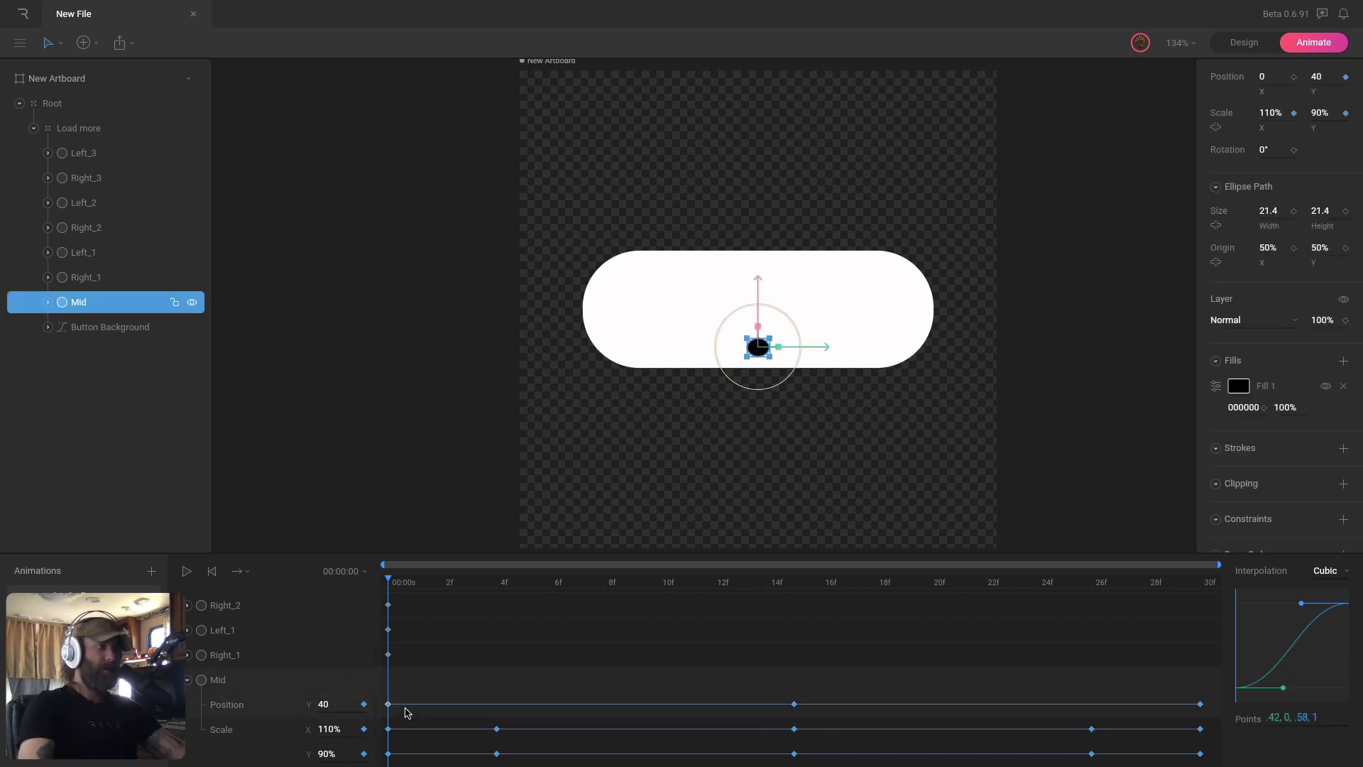
pyautogui.moveTo(402, 718); pyautogui.dragTo(386, 758)
pyautogui.moveTo(402, 690); pyautogui.dragTo(384, 758)
pyautogui.click(1331, 571)
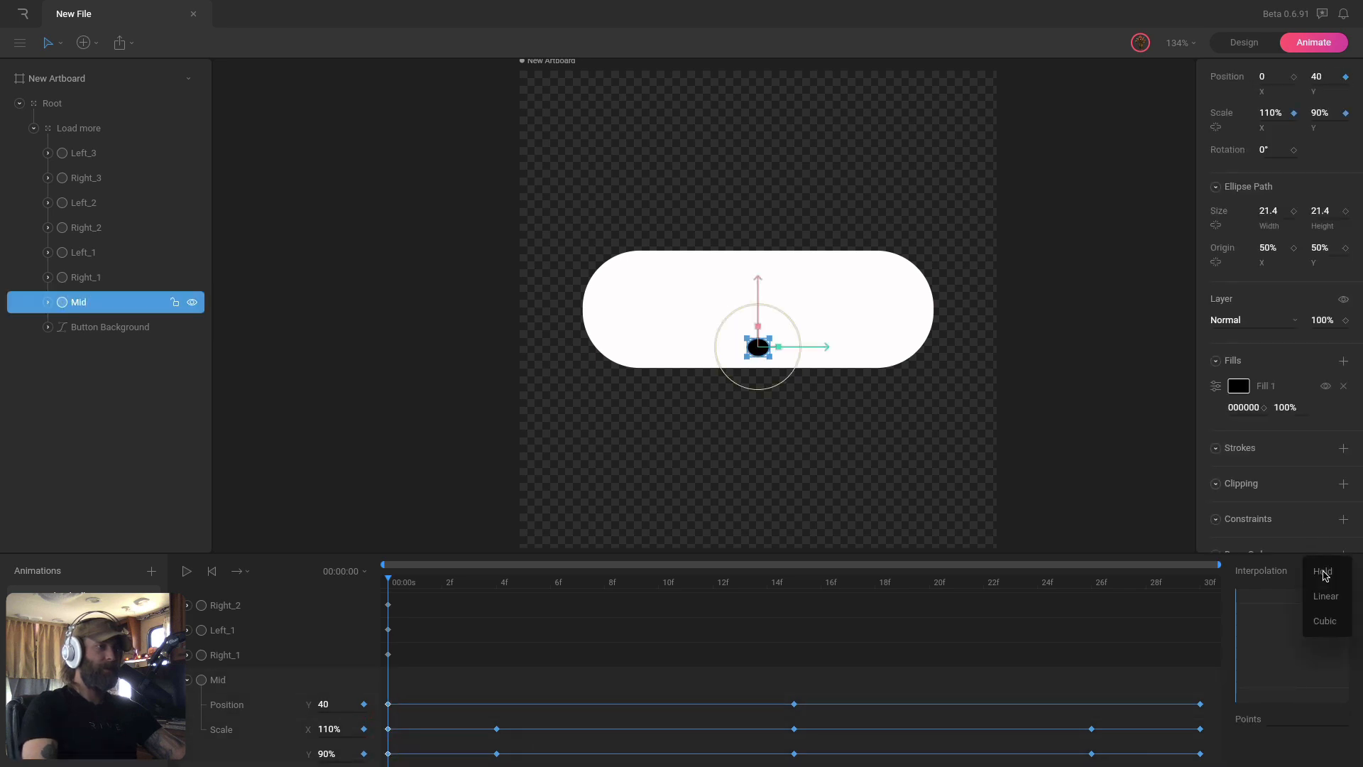
pyautogui.click(1328, 618)
pyautogui.moveTo(1272, 671); pyautogui.dragTo(1235, 604)
# Change the Mid dot's X and Y scale keys at frame 4 to Cubic interpolation.
pyautogui.moveTo(402, 583); pyautogui.dragTo(630, 568)
pyautogui.moveTo(471, 716); pyautogui.dragTo(525, 761)
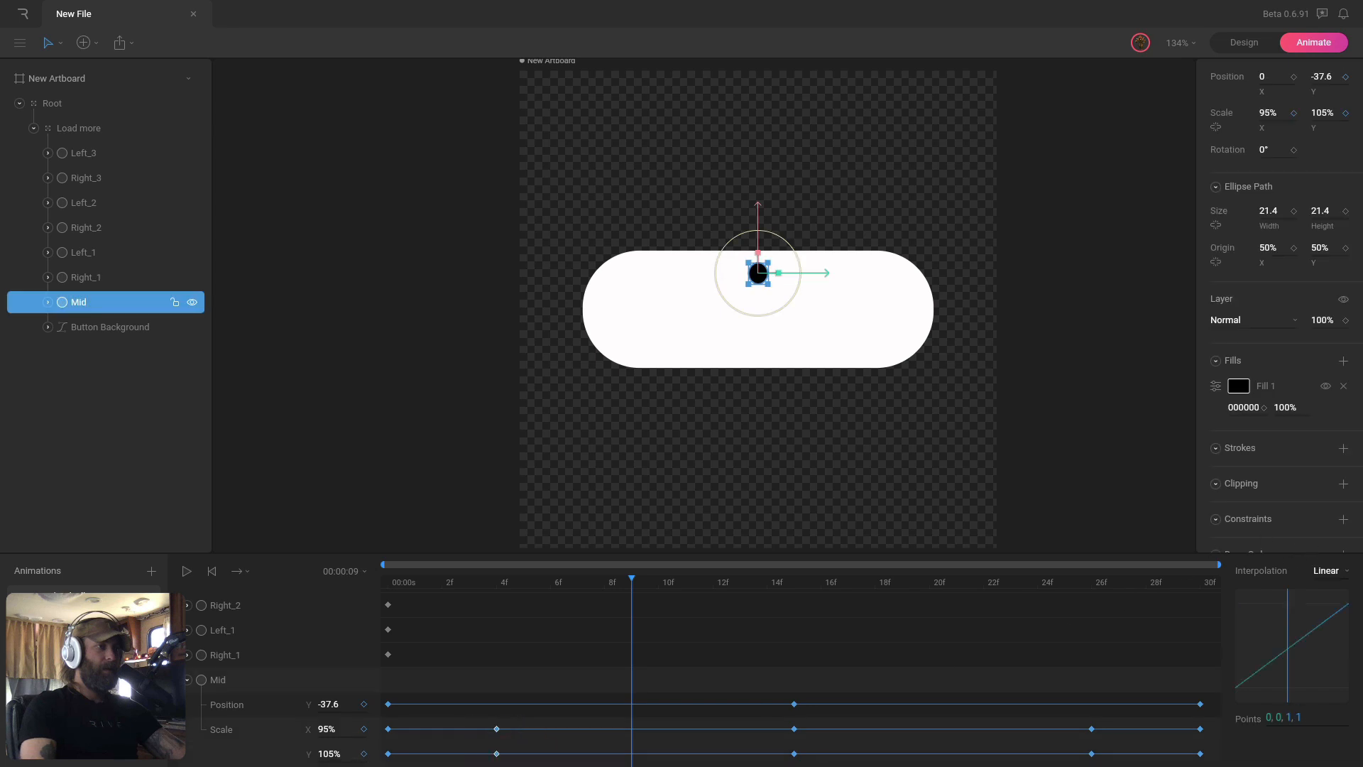
pyautogui.click(1327, 572)
pyautogui.click(1330, 608)
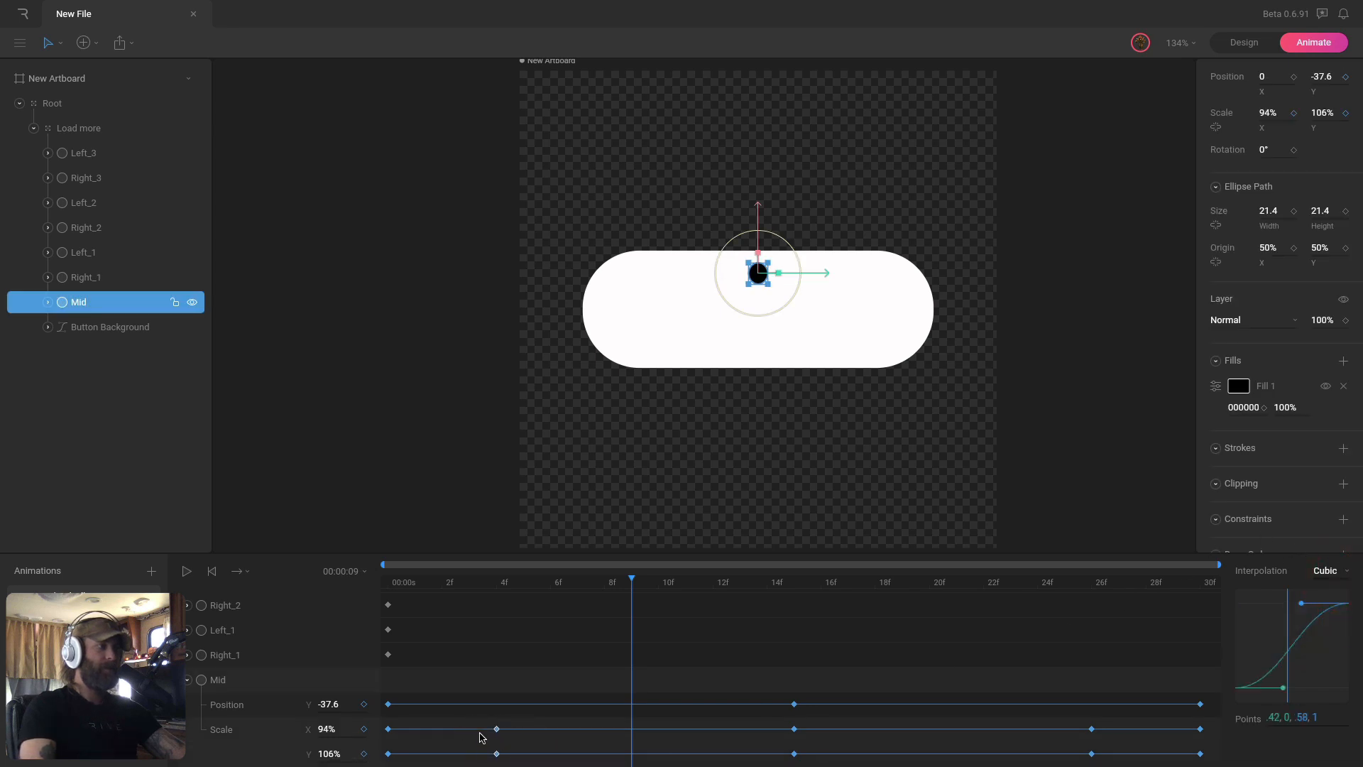
# Check the Mid dot's frame 15 position key, and change its frame 26 scale keys to Cubic interpolation.
pyautogui.click(501, 593)
pyautogui.moveTo(501, 581); pyautogui.dragTo(795, 581)
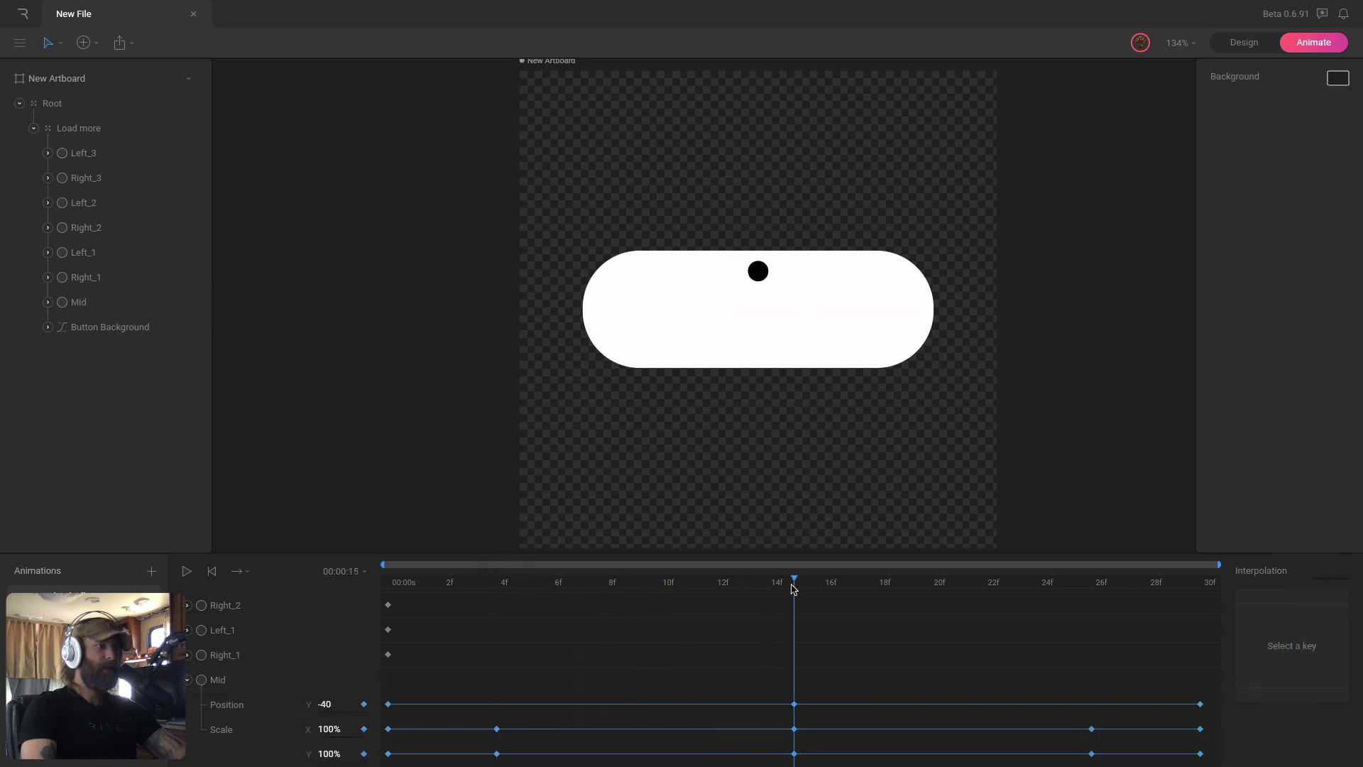
pyautogui.click(794, 704)
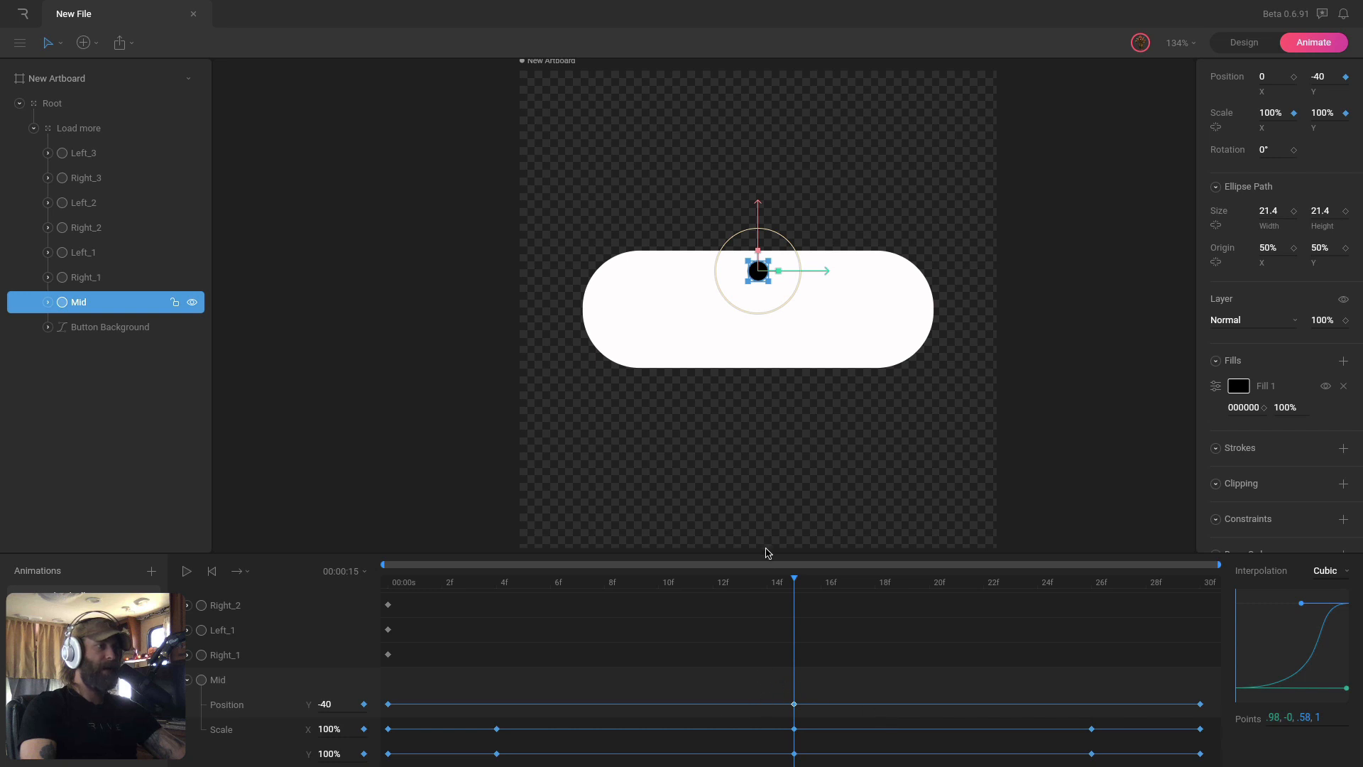
pyautogui.moveTo(794, 579); pyautogui.dragTo(1200, 593)
pyautogui.moveTo(1086, 717); pyautogui.dragTo(1098, 760)
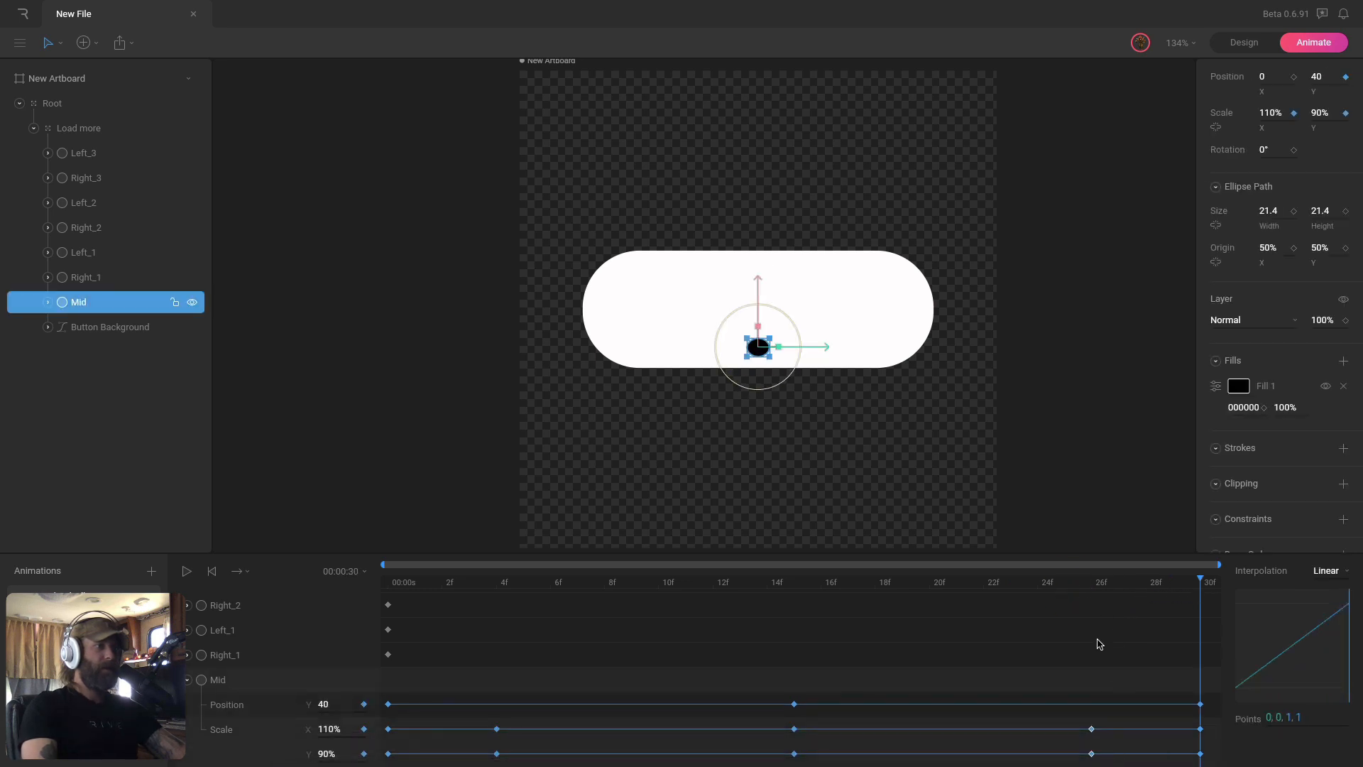
pyautogui.click(1344, 574)
pyautogui.click(1325, 619)
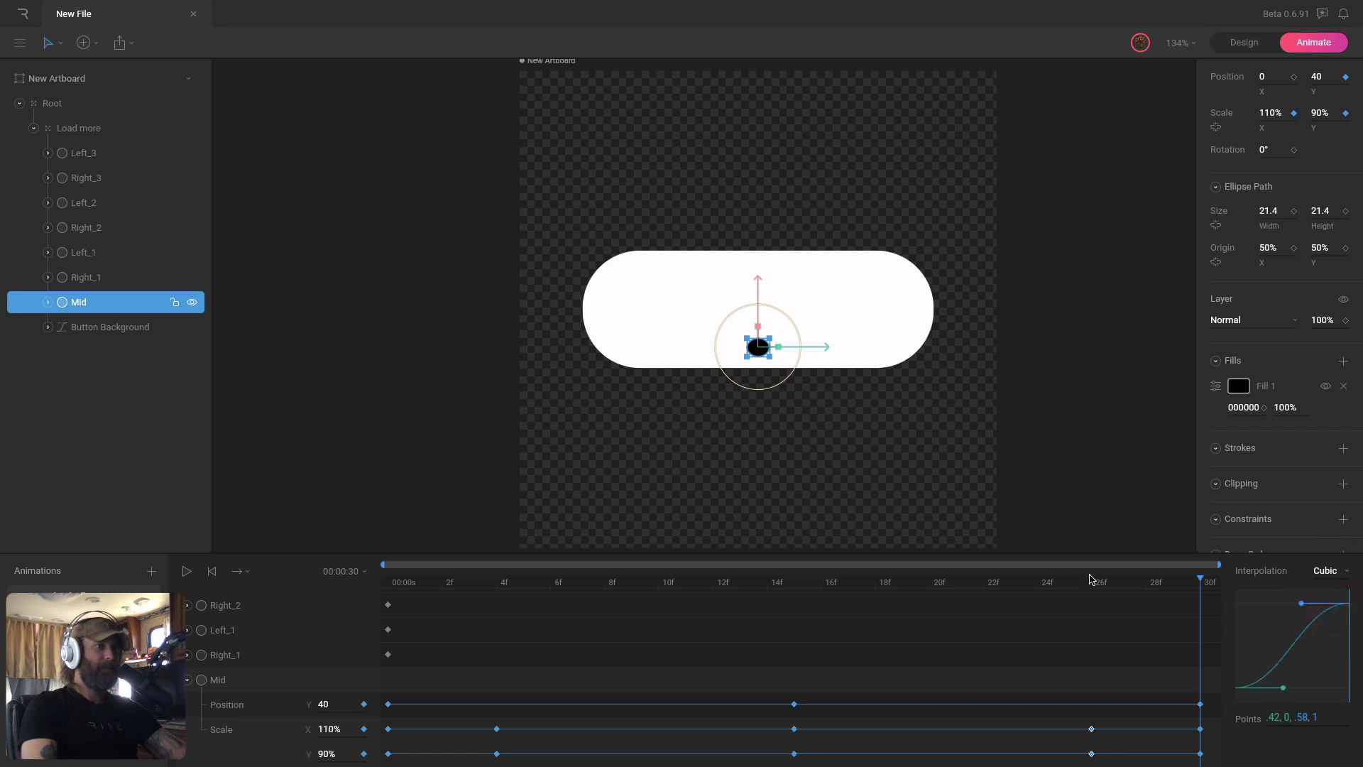
# Set More_load_idle to loop, collapse the Mid dot's tracks and preview the bounce from frame 0.
pyautogui.moveTo(1091, 585); pyautogui.dragTo(117, 545)
pyautogui.click(1023, 171)
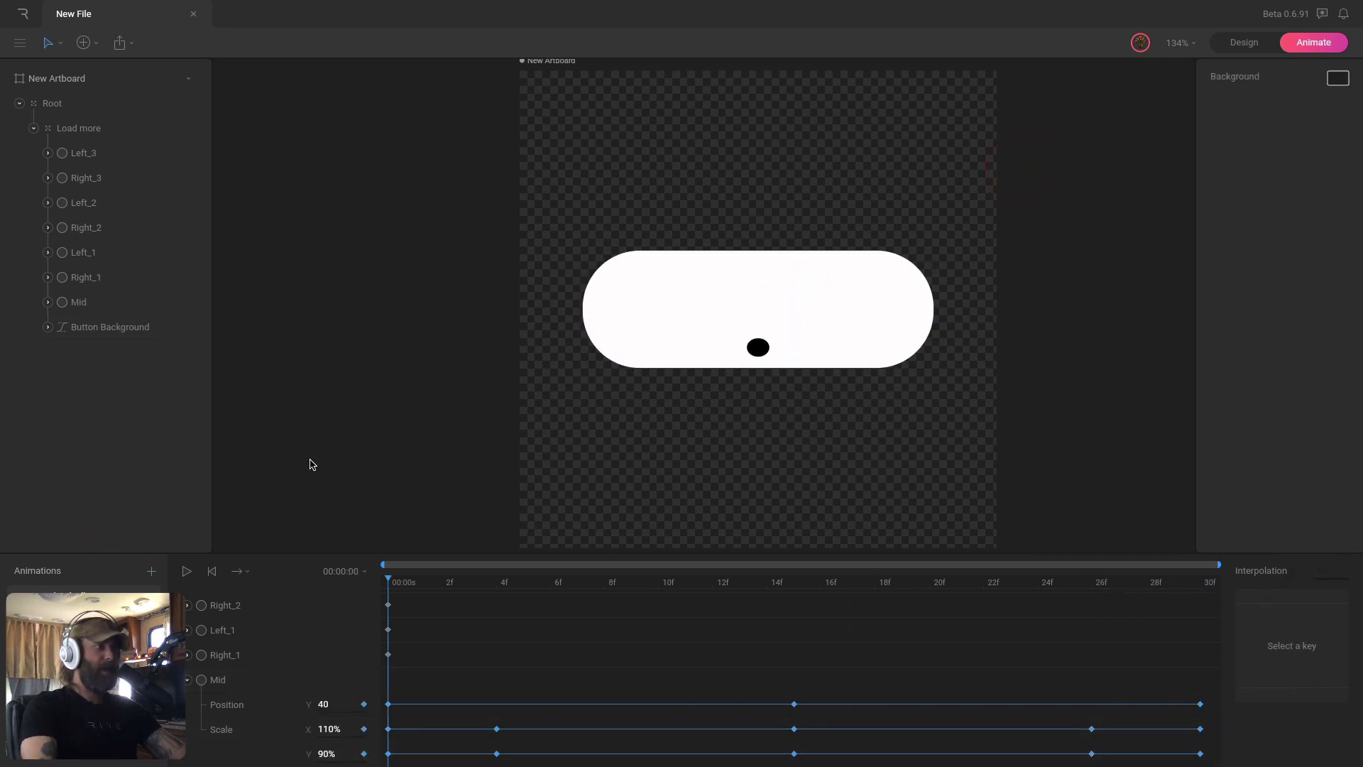
pyautogui.click(238, 572)
pyautogui.click(264, 641)
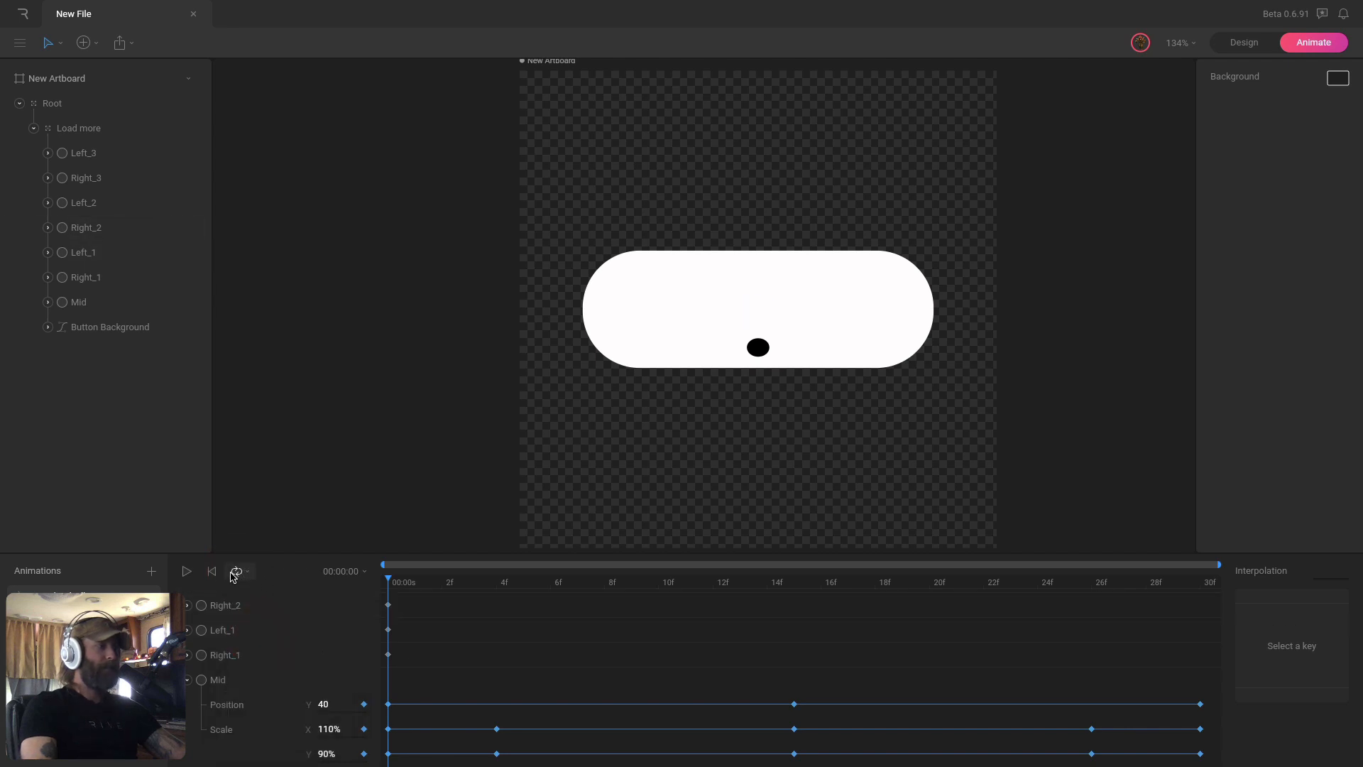
pyautogui.click(187, 679)
pyautogui.press('space')
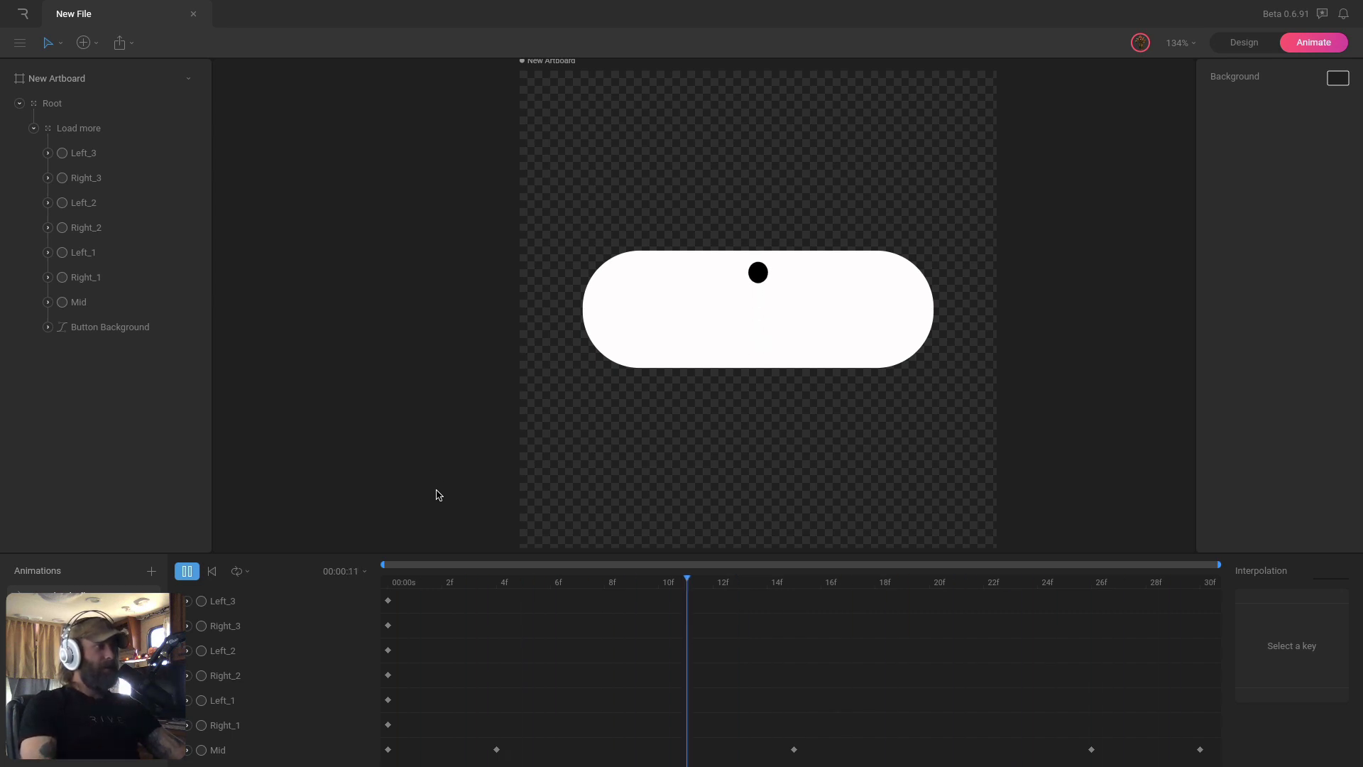
pyautogui.press('space')
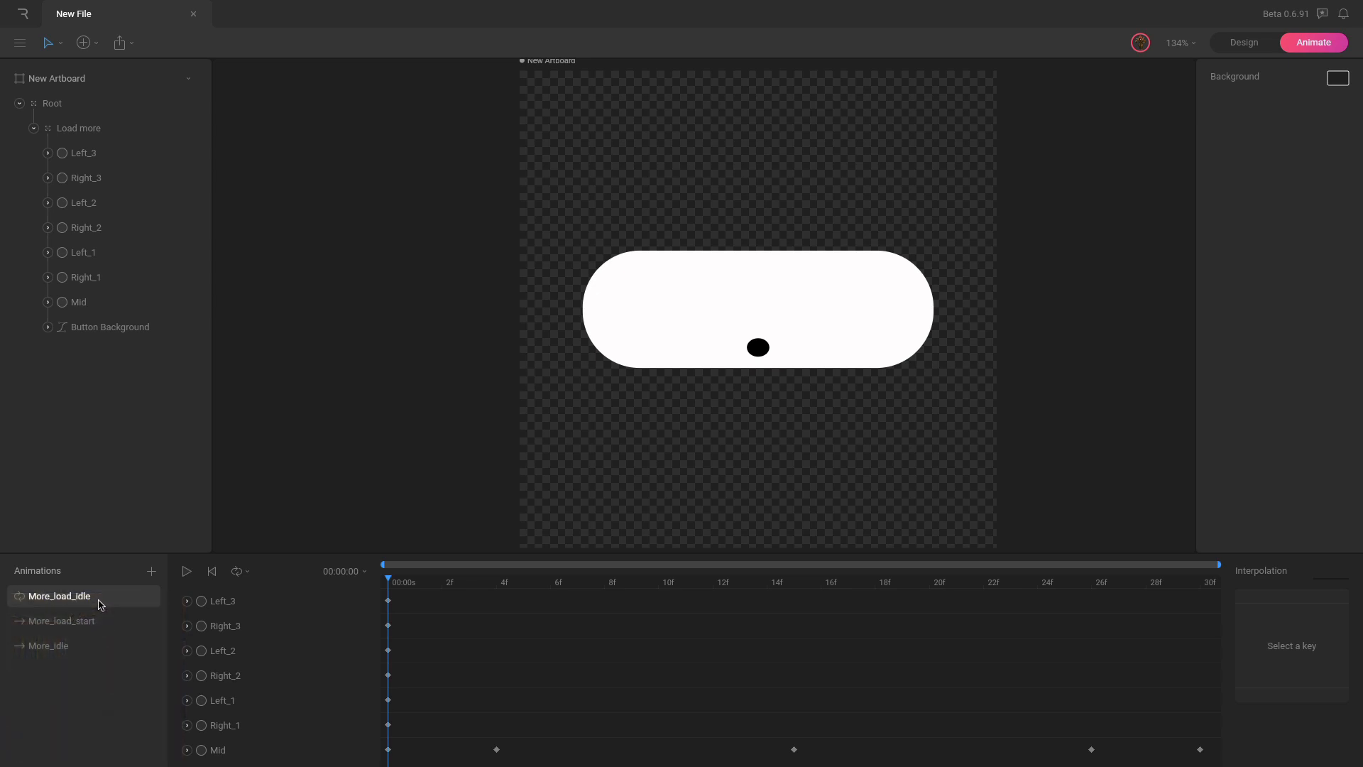
# Create a new timeline animation named More_load_finish and make it the active animation.
pyautogui.click(152, 571)
pyautogui.click(174, 612)
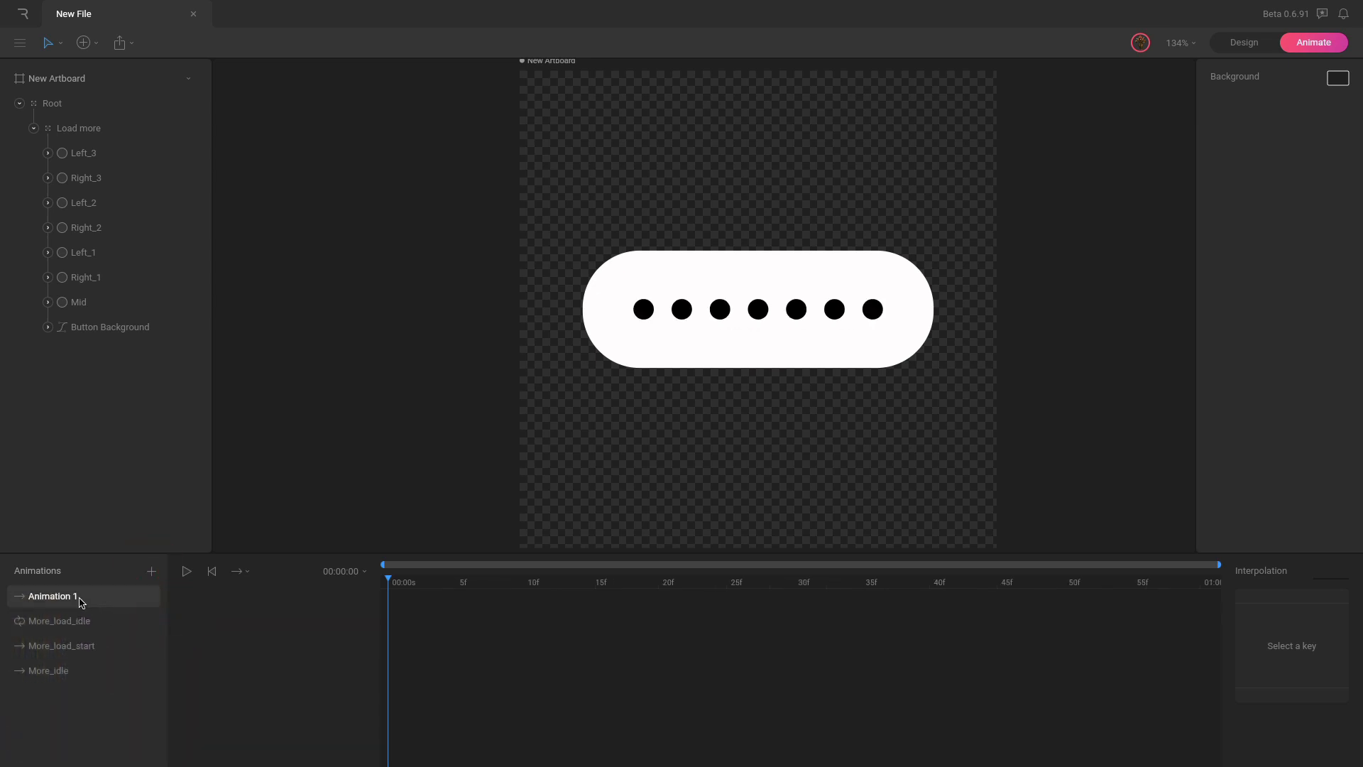
pyautogui.doubleClick(75, 597)
pyautogui.write('More_load_finish')
pyautogui.click(104, 616)
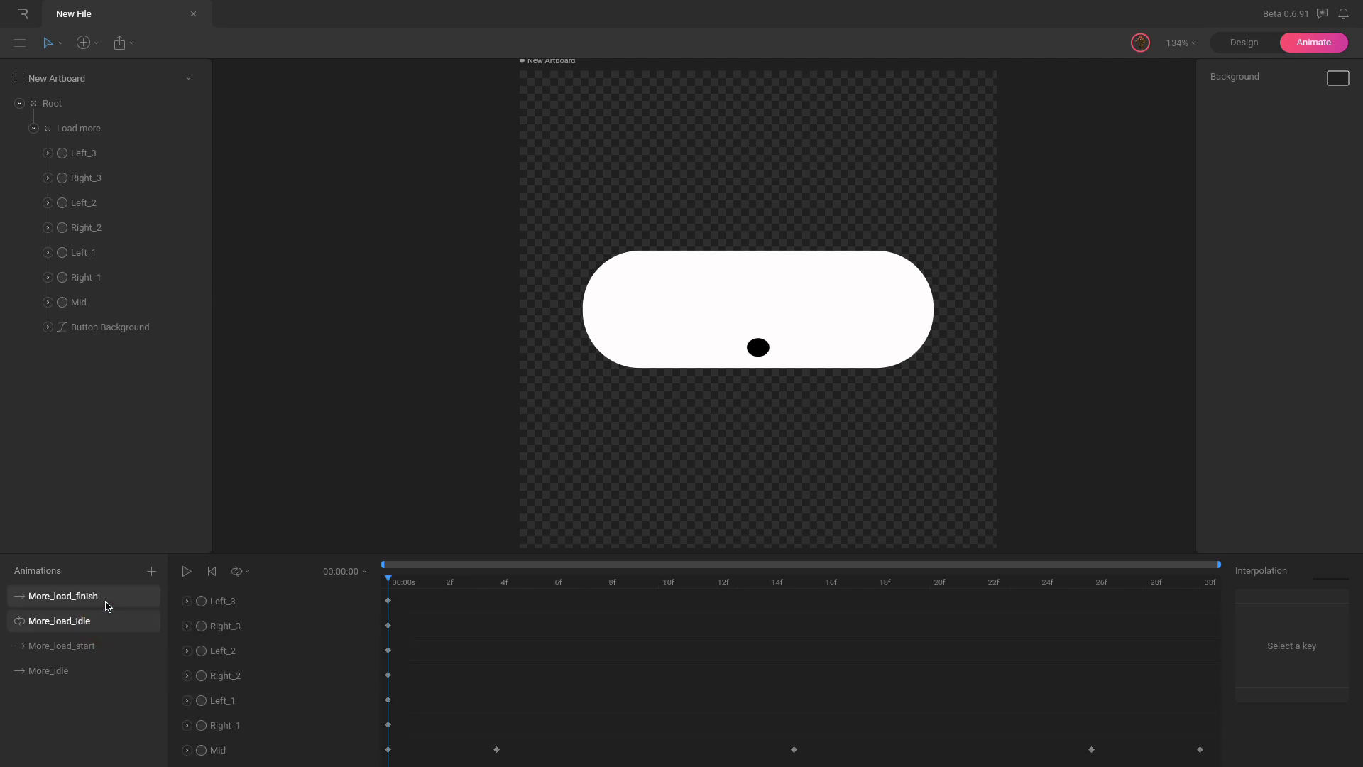
pyautogui.click(107, 601)
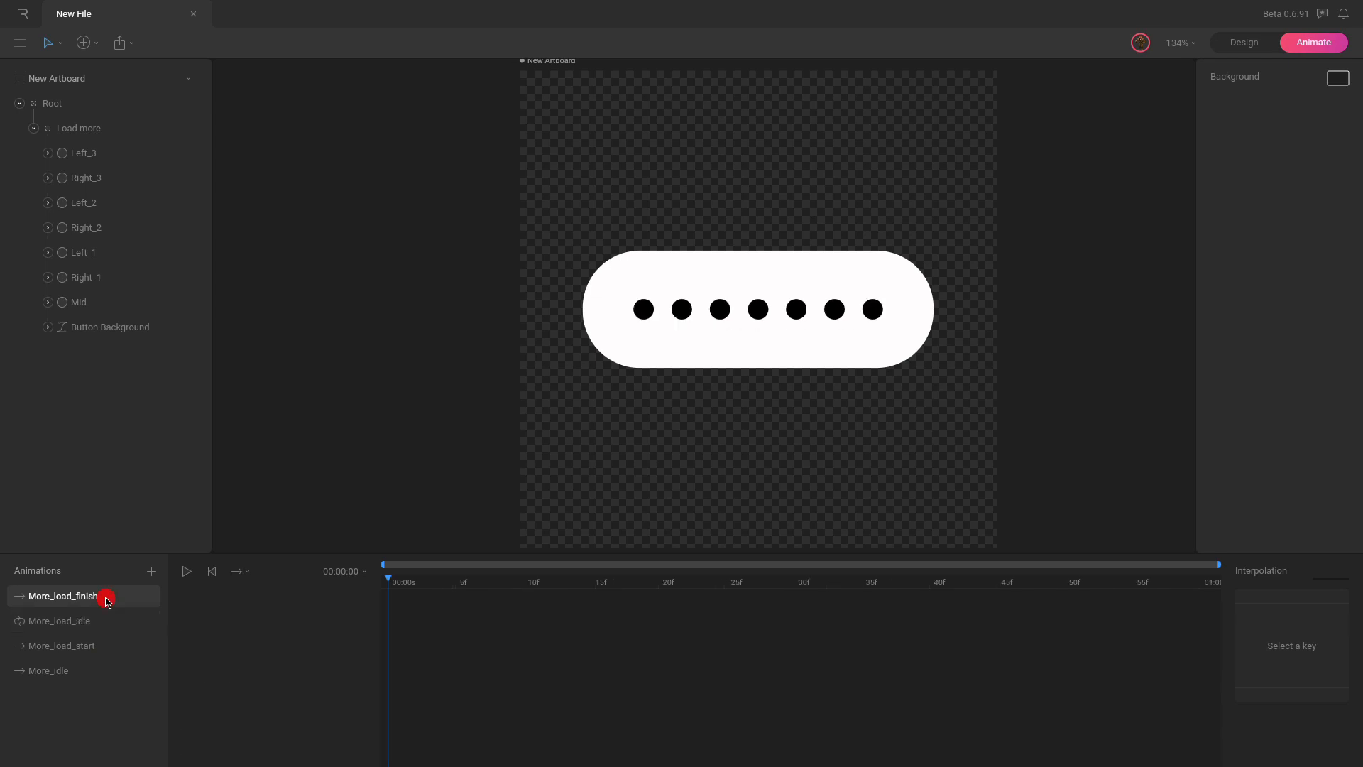
# Copy the Mid dot's frame 30 keys from More_load_idle to frame 0 of More_load_finish.
pyautogui.click(78, 628)
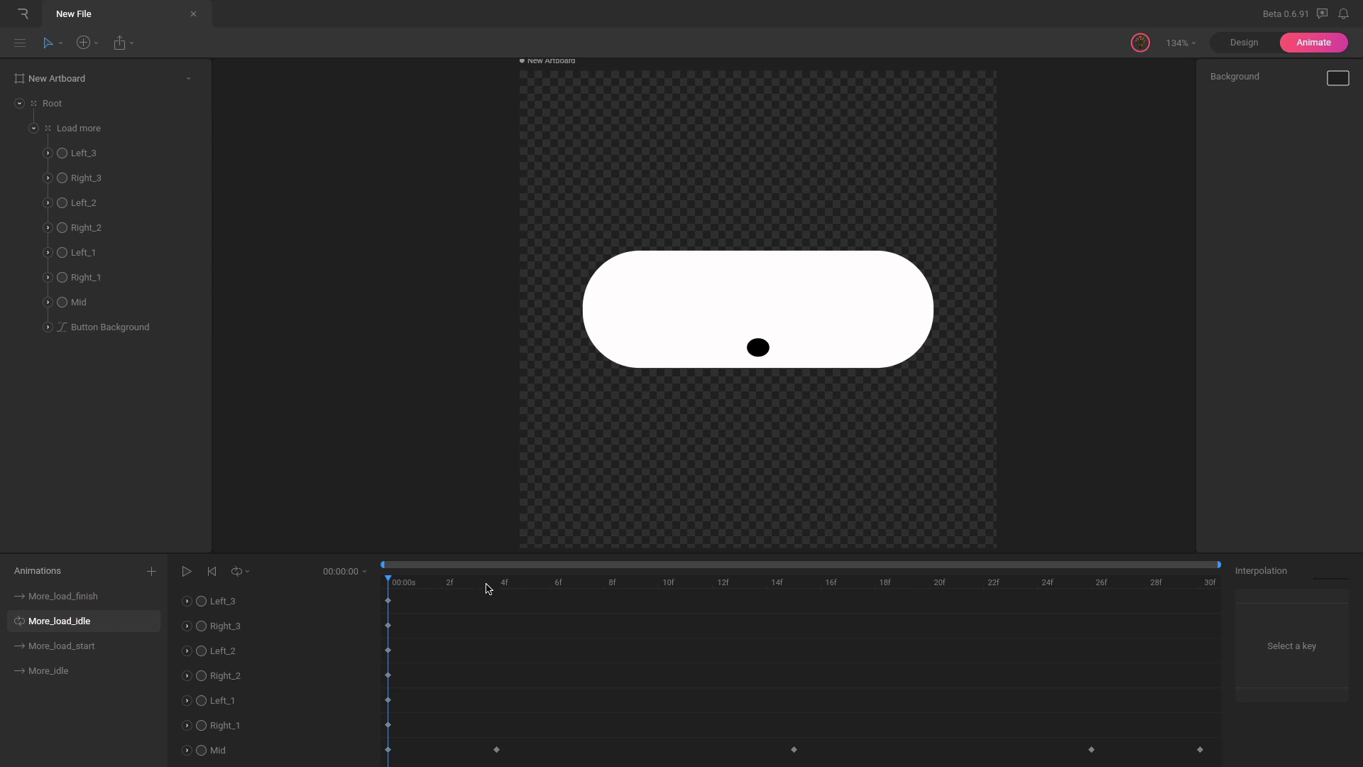
pyautogui.moveTo(488, 588); pyautogui.dragTo(1199, 618)
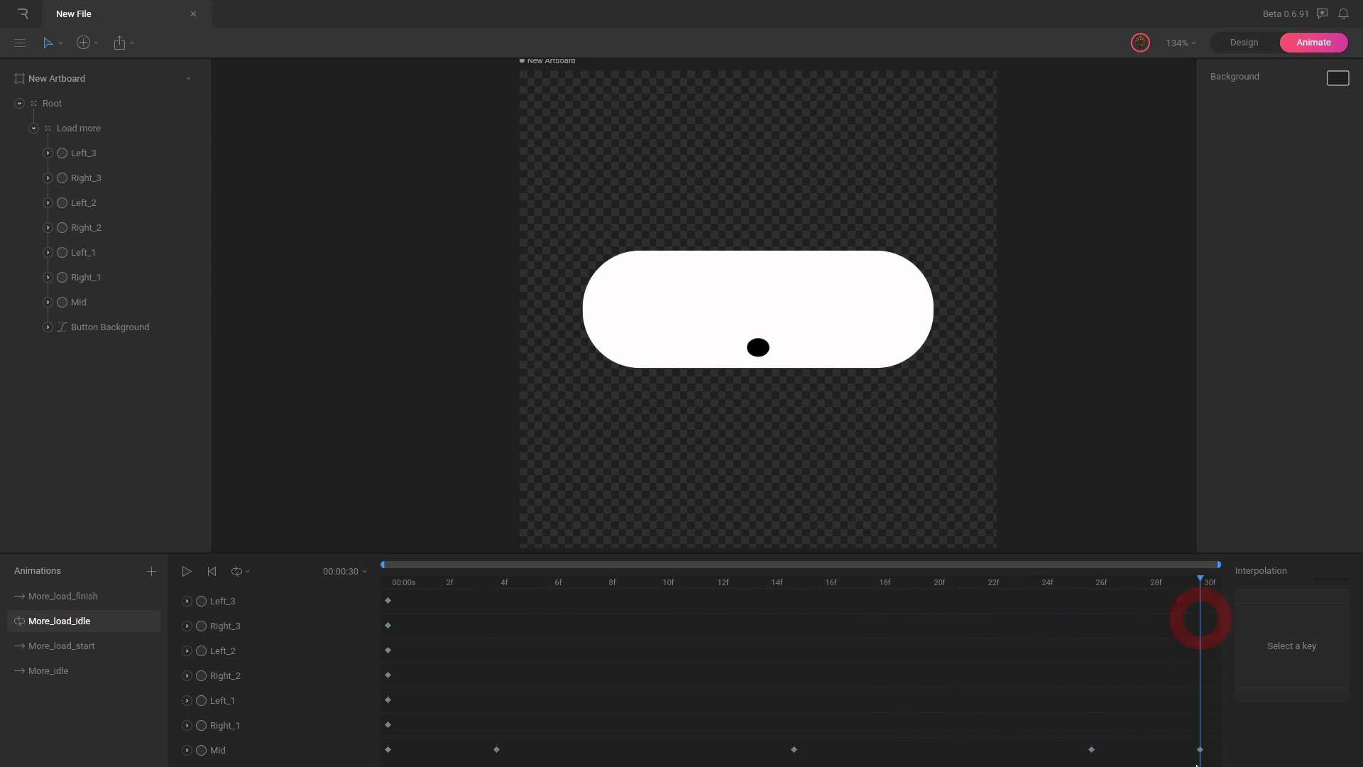
pyautogui.click(1203, 750)
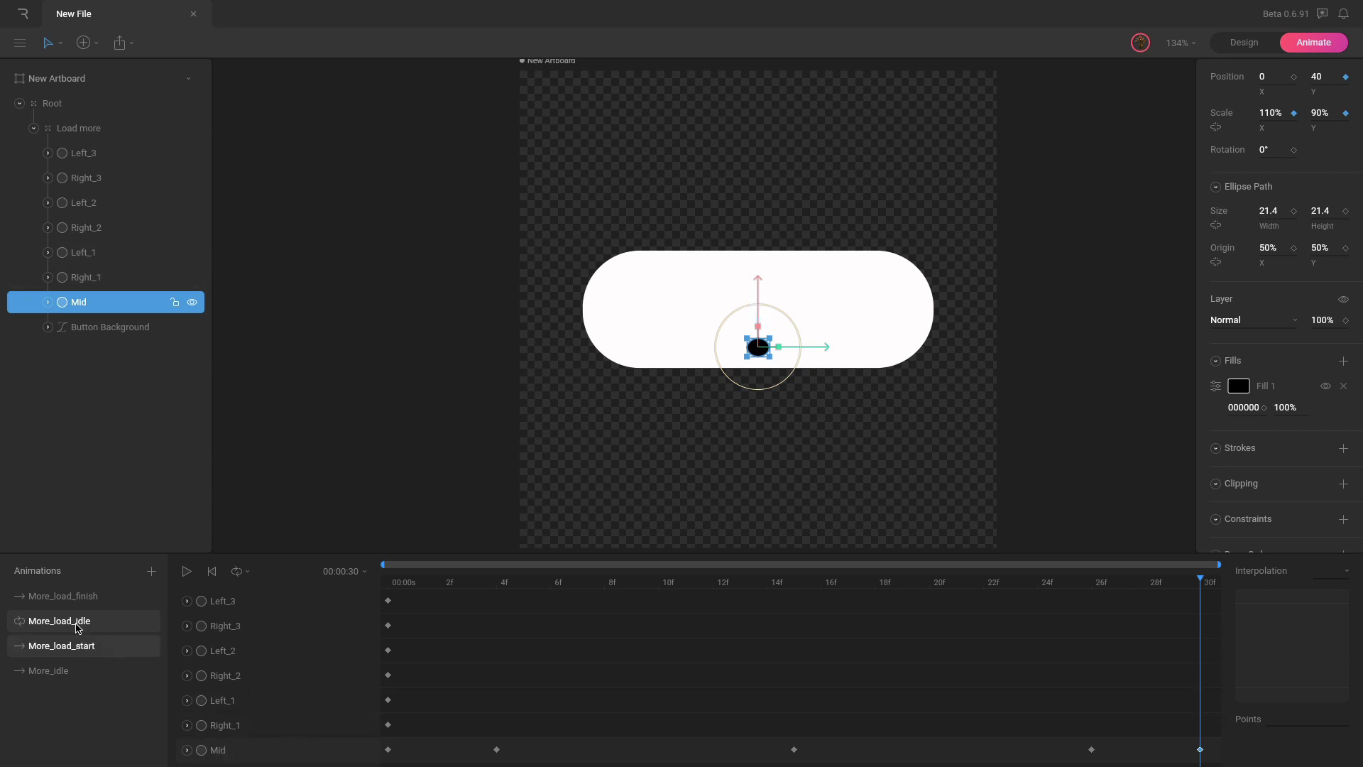
pyautogui.click(86, 596)
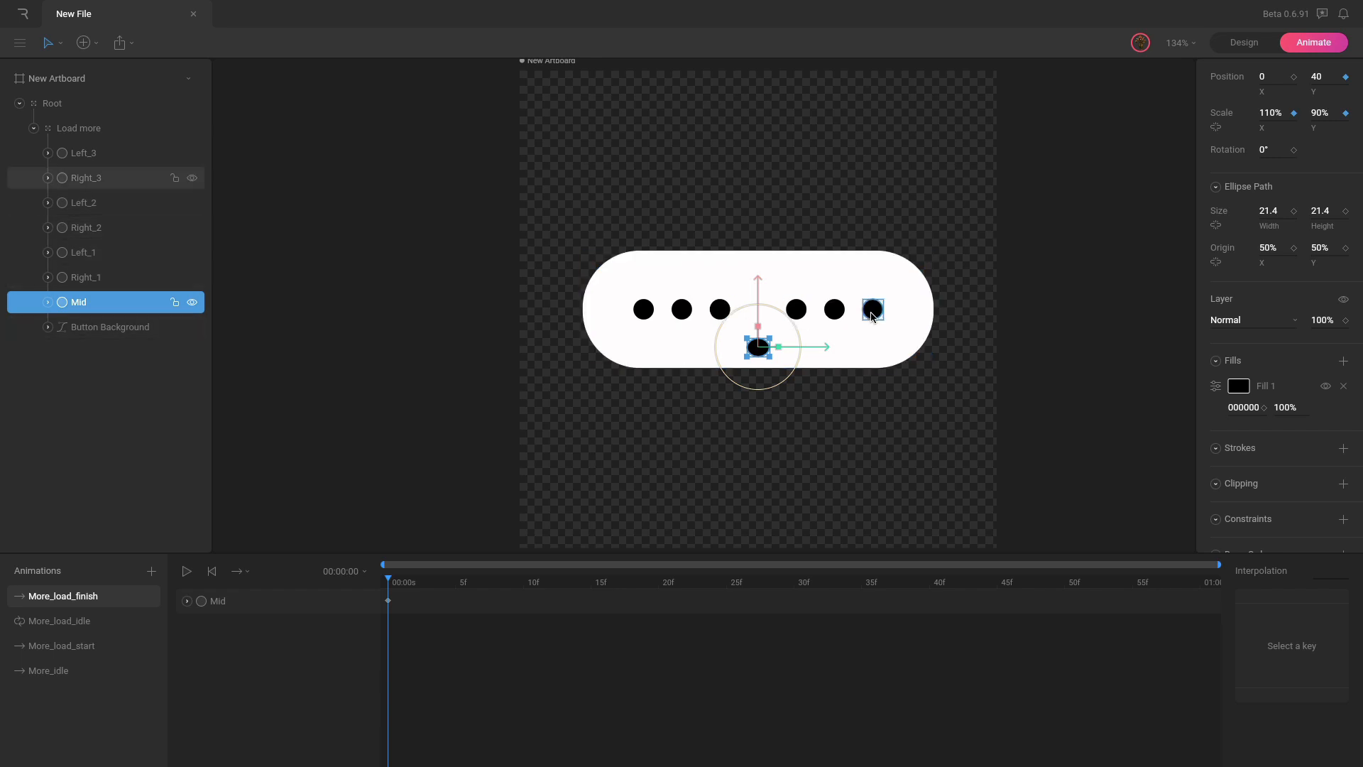
# Try to copy the six side dots' frame 0 keys from More_load_idle to the start of More_load_finish.
pyautogui.click(43, 621)
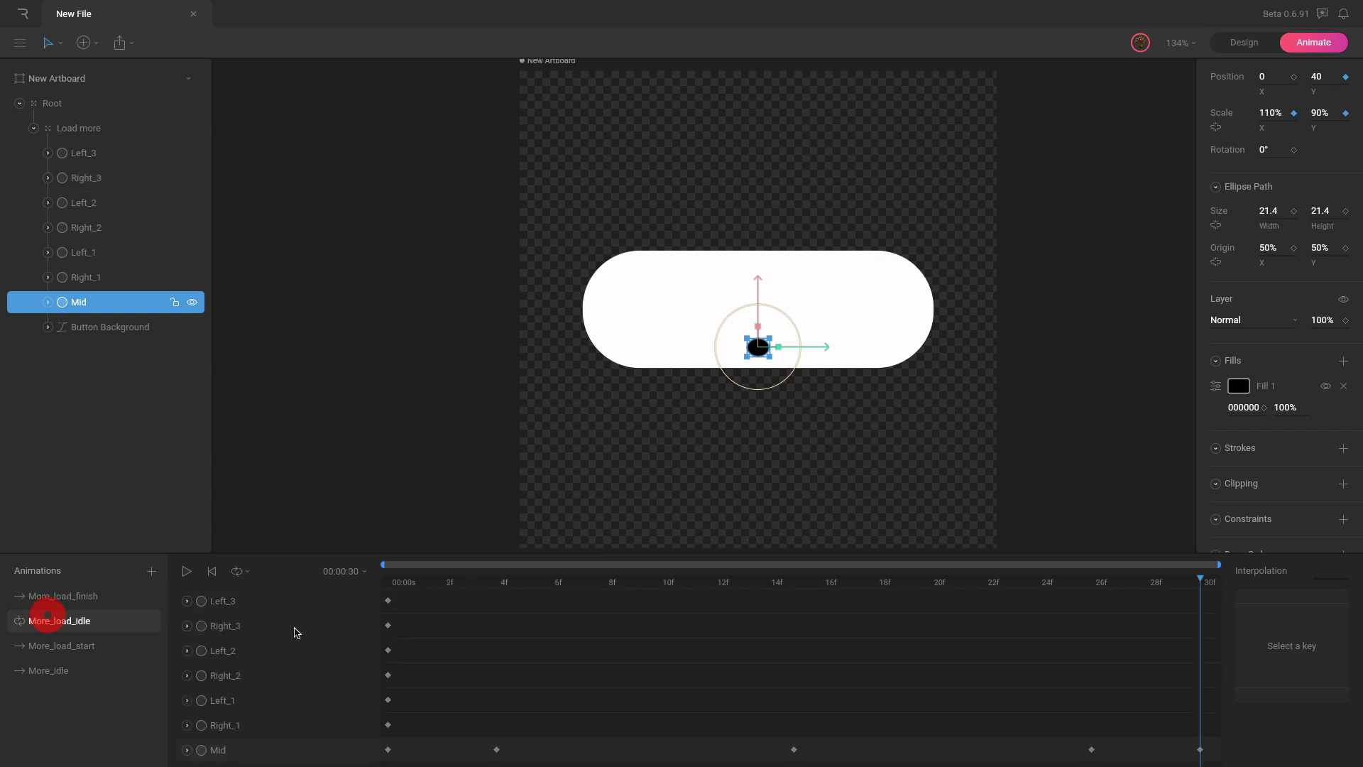
pyautogui.moveTo(408, 592); pyautogui.dragTo(381, 732)
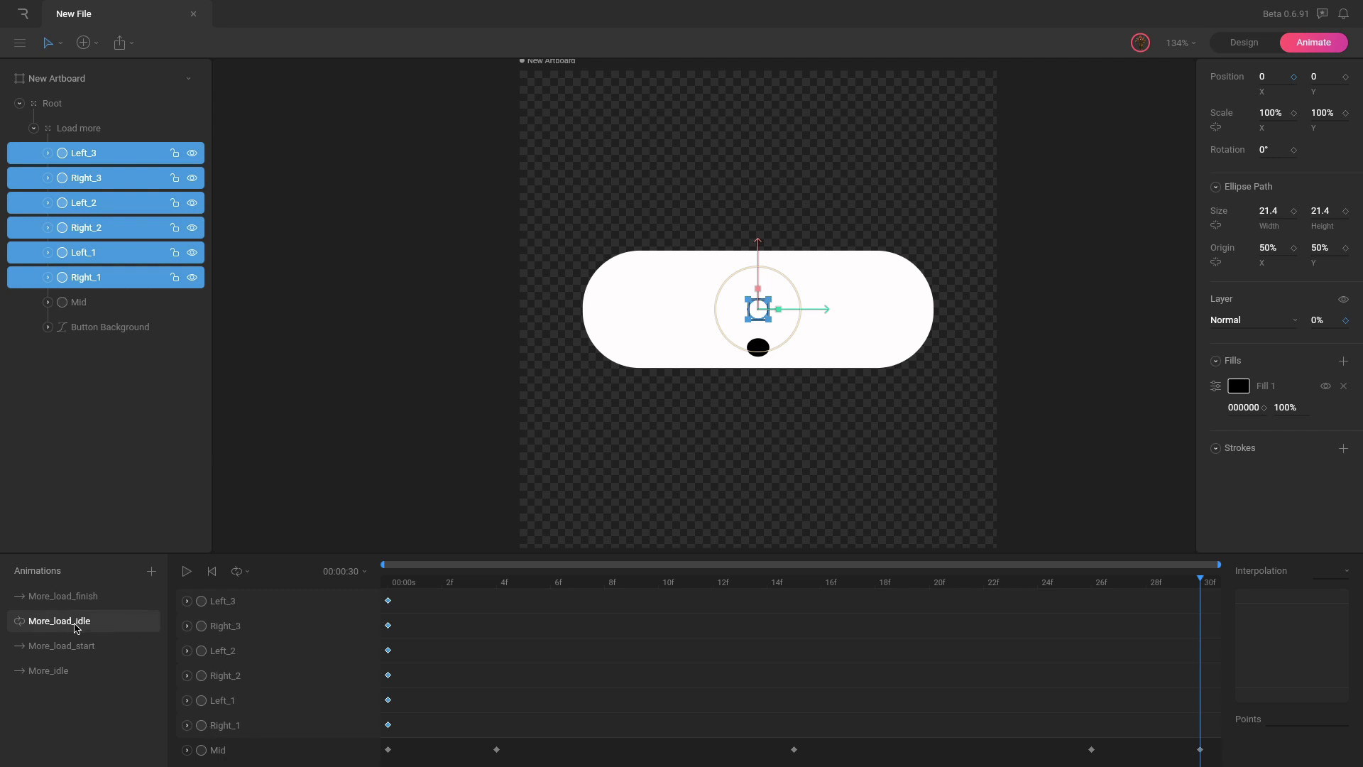
pyautogui.click(93, 601)
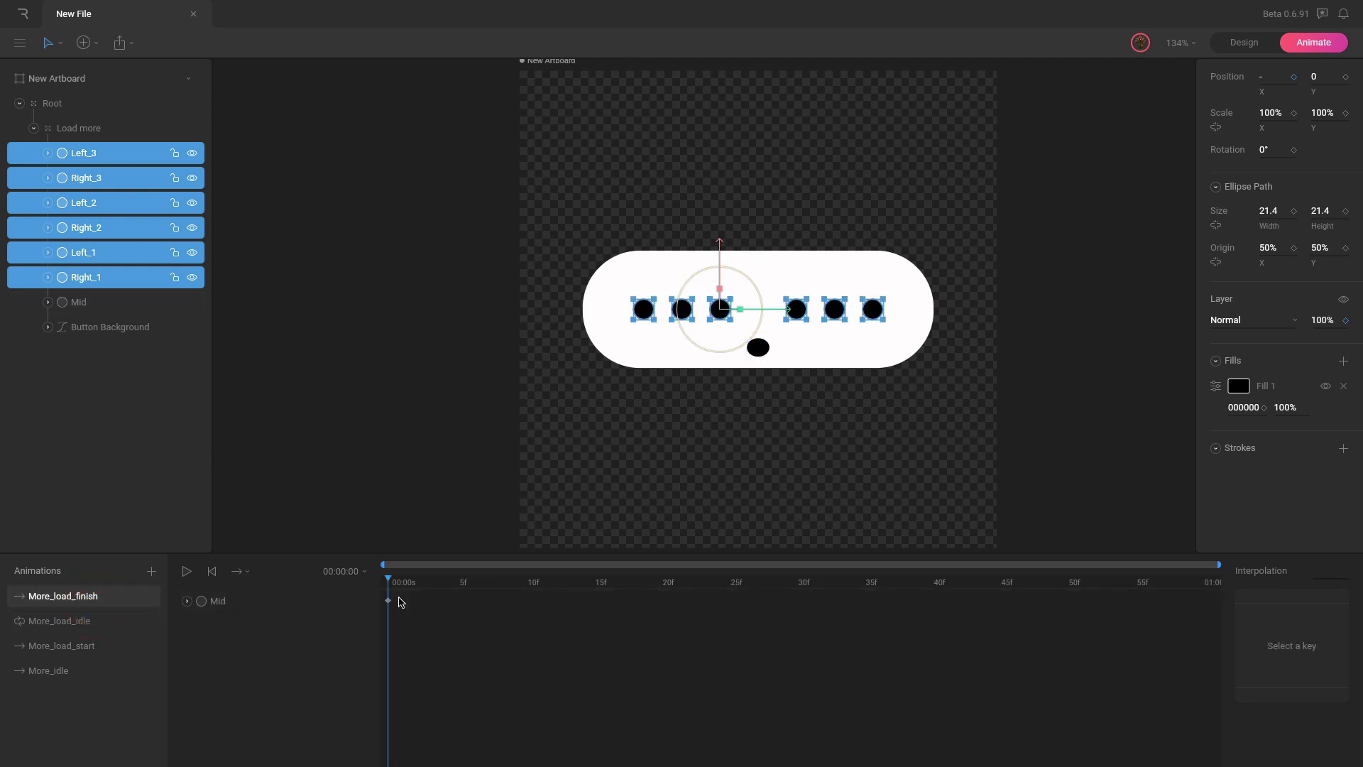
pyautogui.hotkey('ctrl', 'v')
pyautogui.hotkey('ctrl', 'z')
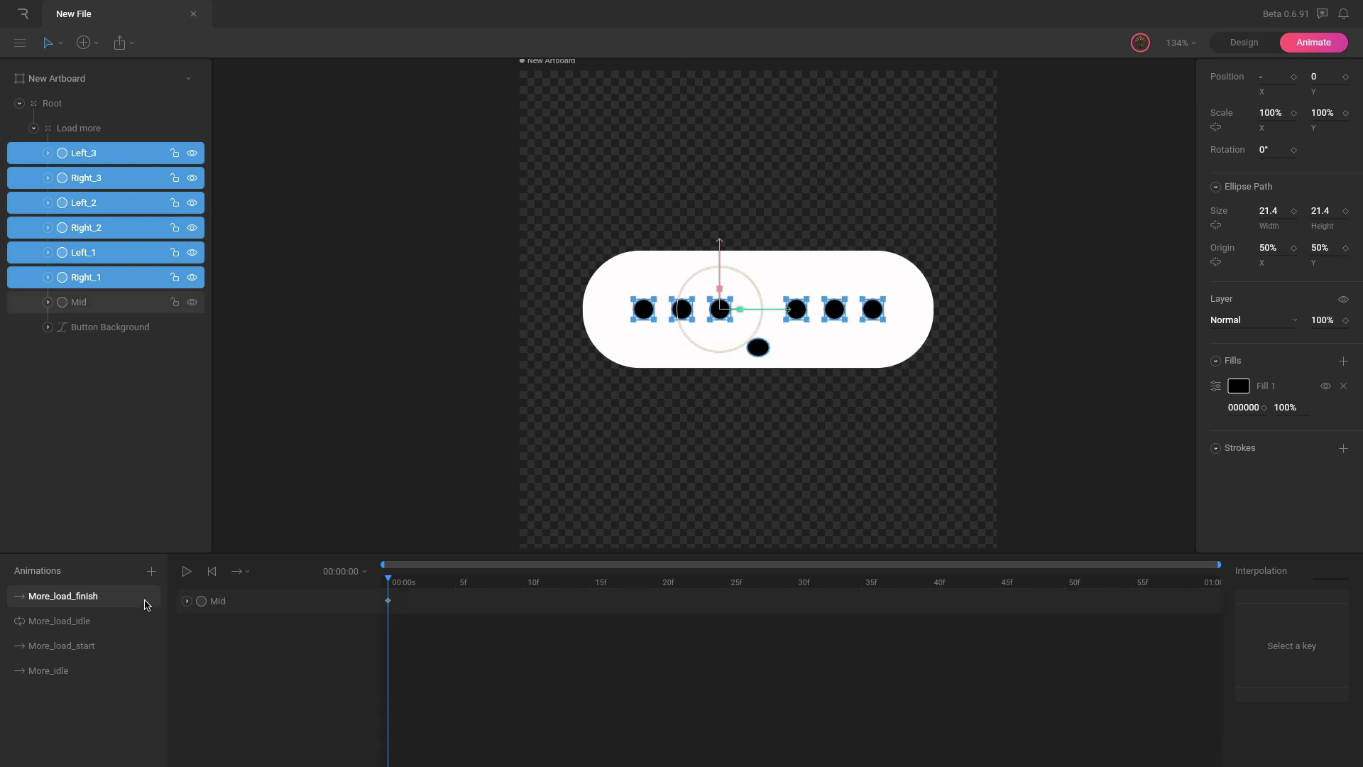
# Copy the six side dots' frame 0 keys from More_load_idle to frame 0 of More_load_finish.
pyautogui.click(91, 622)
pyautogui.moveTo(399, 734); pyautogui.dragTo(359, 593)
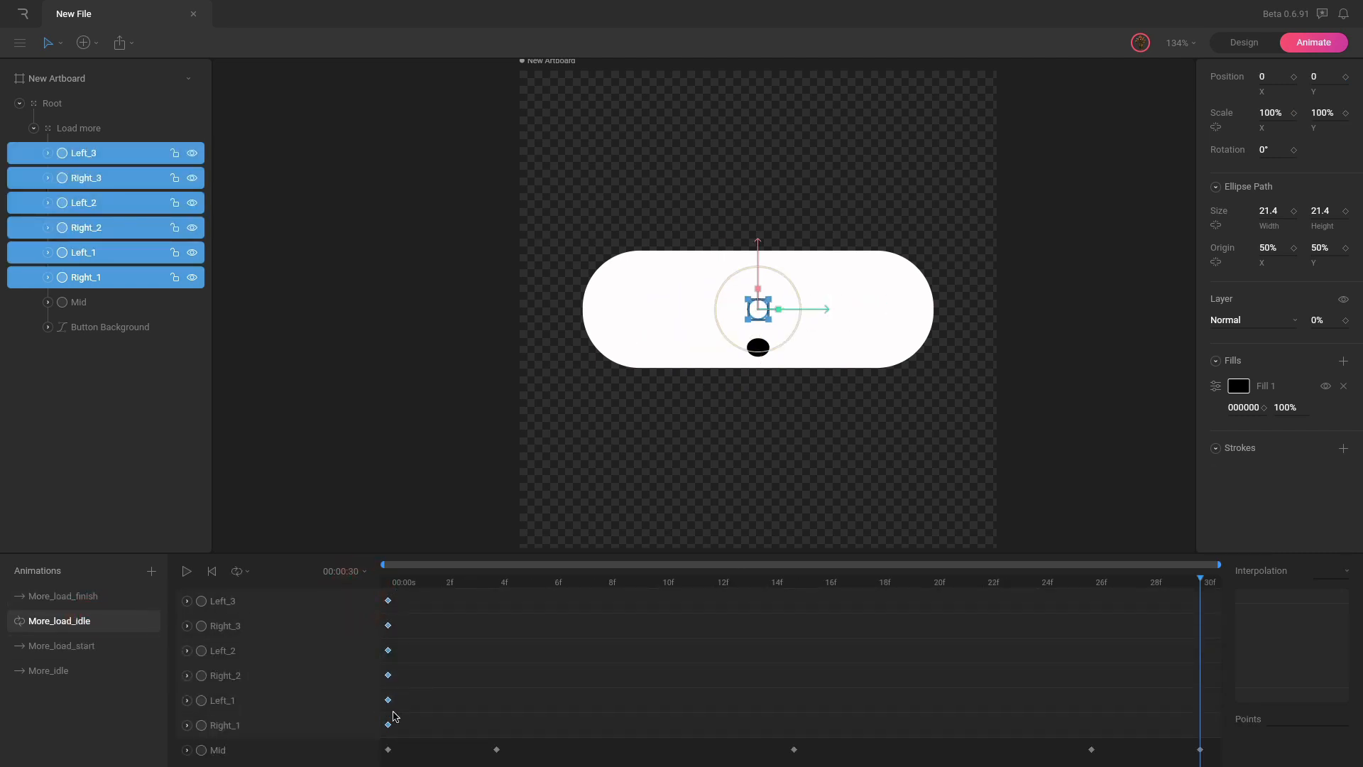
pyautogui.click(64, 596)
pyautogui.hotkey('ctrl', 'v')
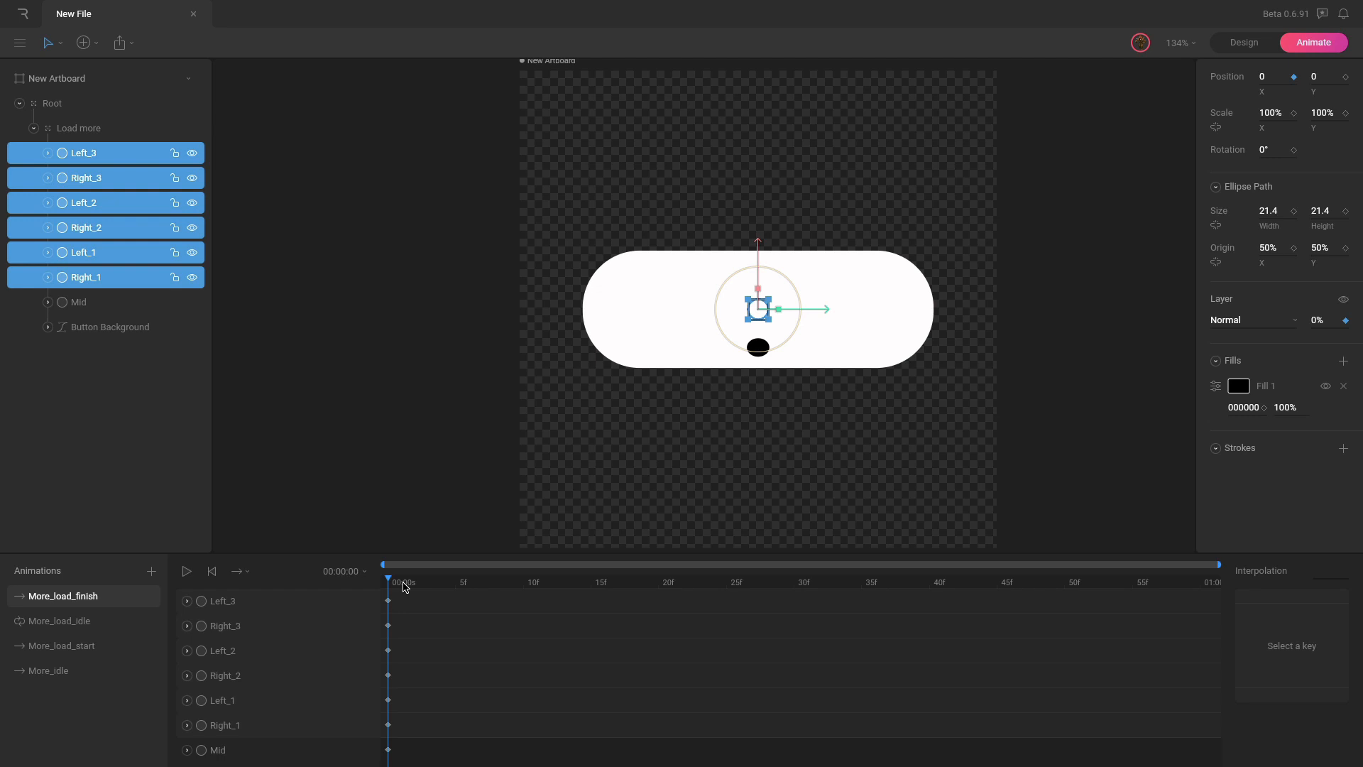
# Copy the Mid dot's frame 15 keys from More_load_idle to frame 15 of More_load_finish.
pyautogui.moveTo(511, 584); pyautogui.dragTo(590, 582)
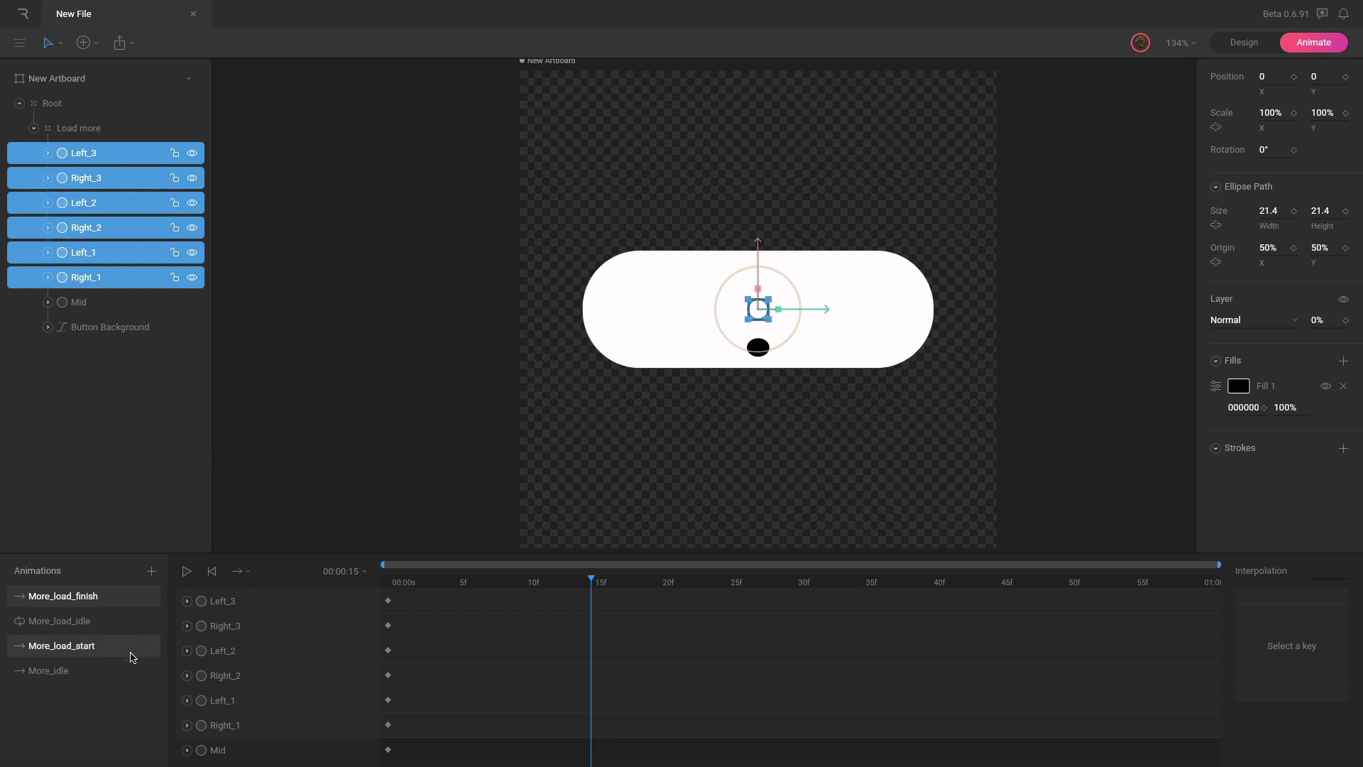
pyautogui.click(101, 664)
pyautogui.click(99, 620)
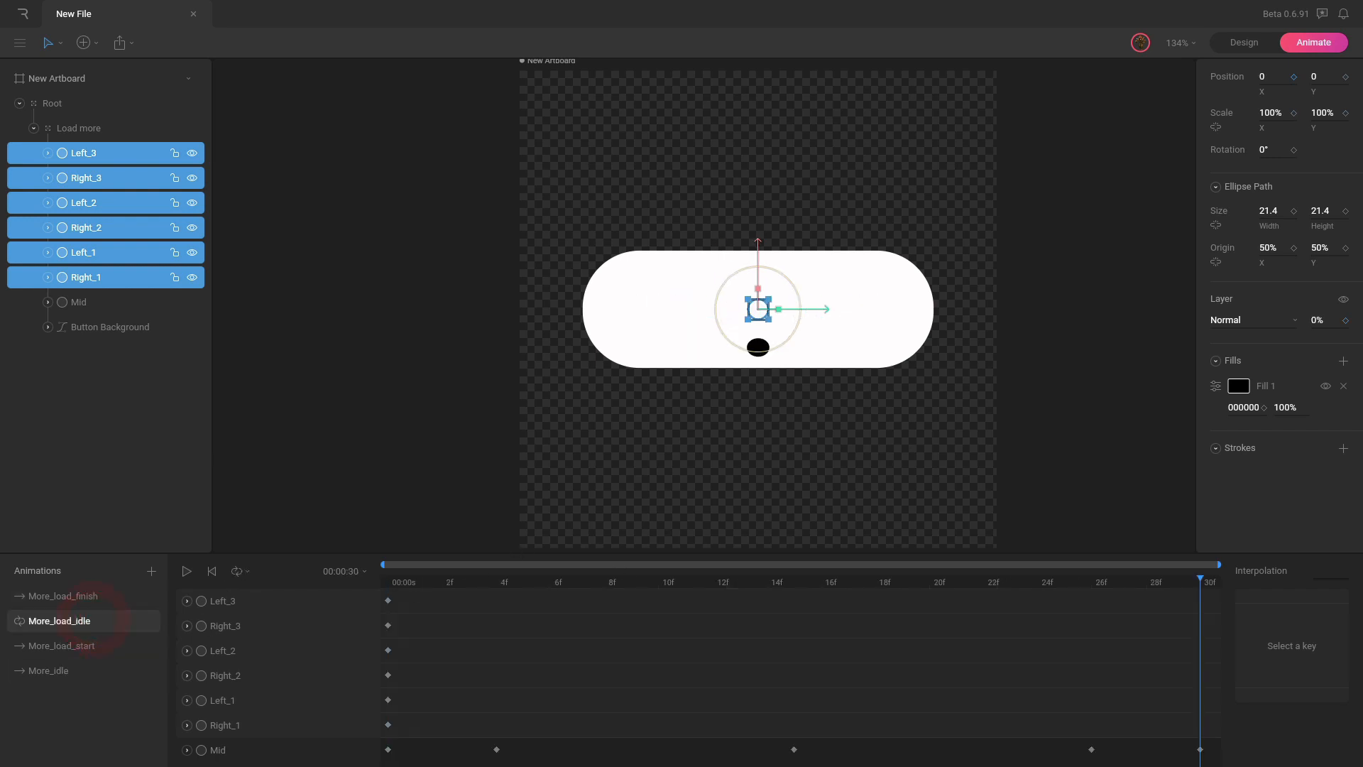
pyautogui.moveTo(409, 588); pyautogui.dragTo(808, 594)
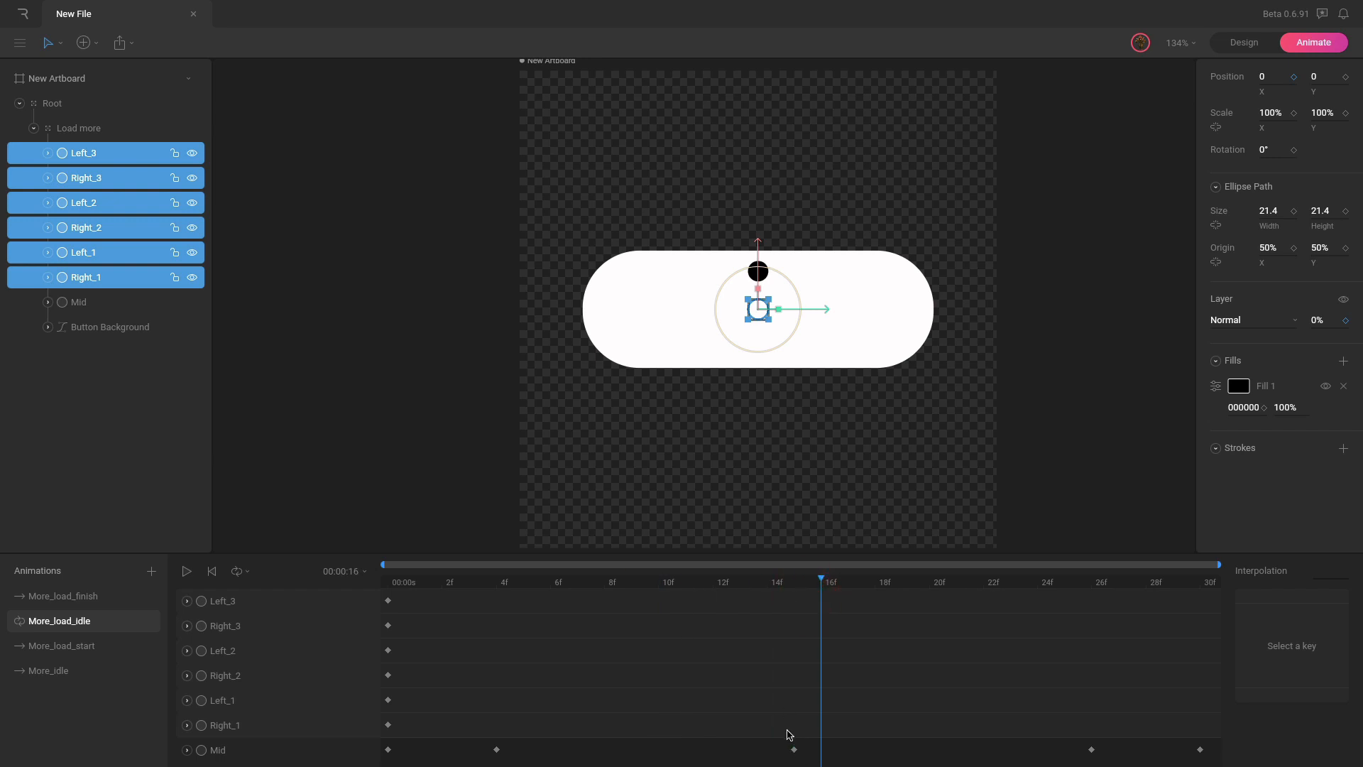
pyautogui.click(792, 749)
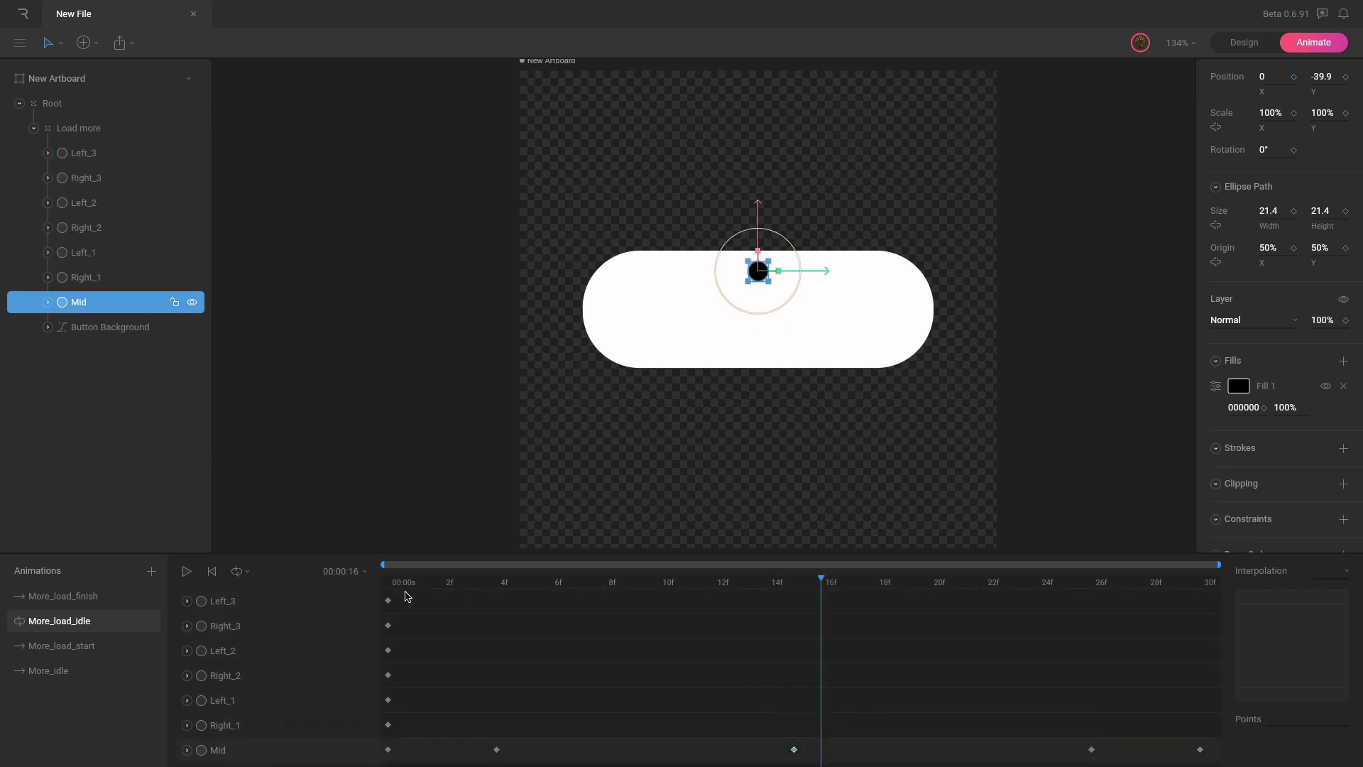
pyautogui.click(78, 595)
pyautogui.hotkey('ctrl', 'v')
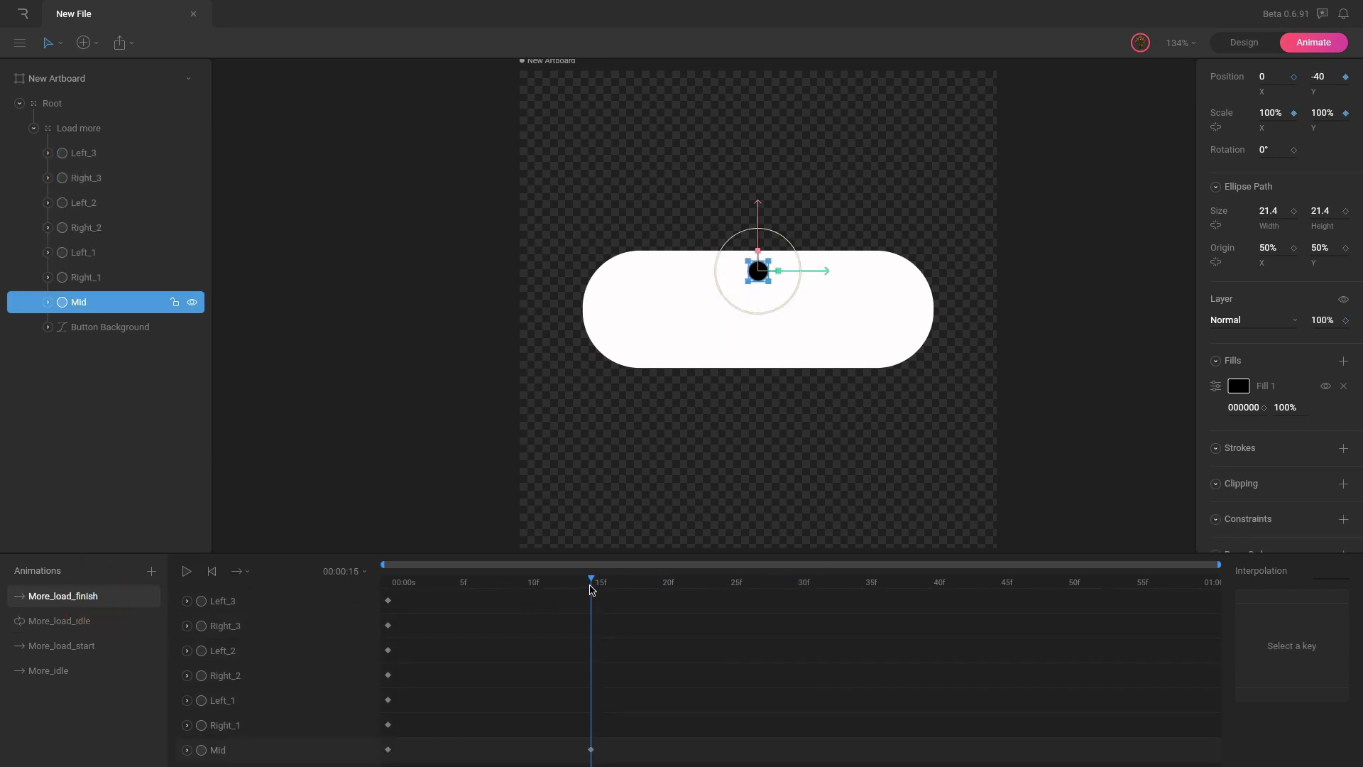
# Copy the Mid dot's frame 4 keys from More_load_idle to frame 4 of More_load_finish.
pyautogui.click(108, 646)
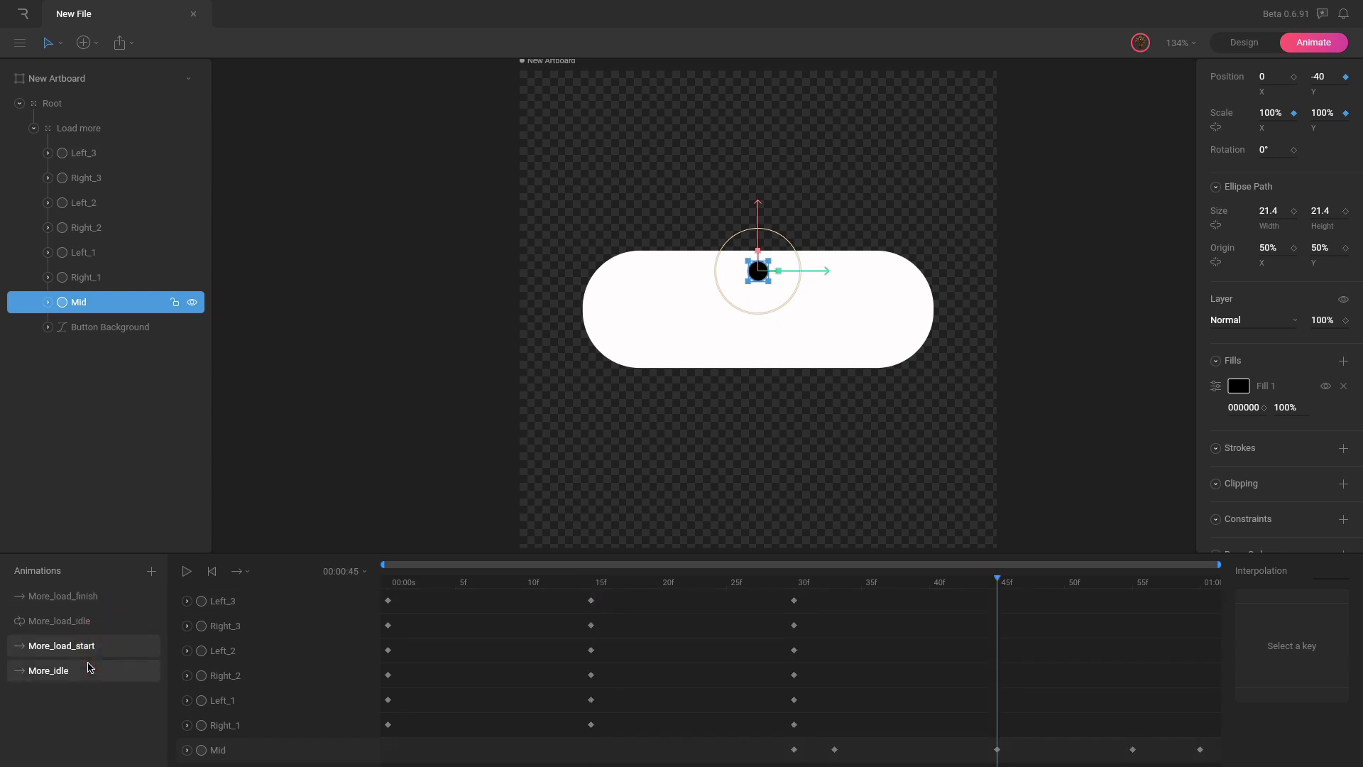
pyautogui.click(89, 669)
pyautogui.click(123, 623)
pyautogui.click(496, 749)
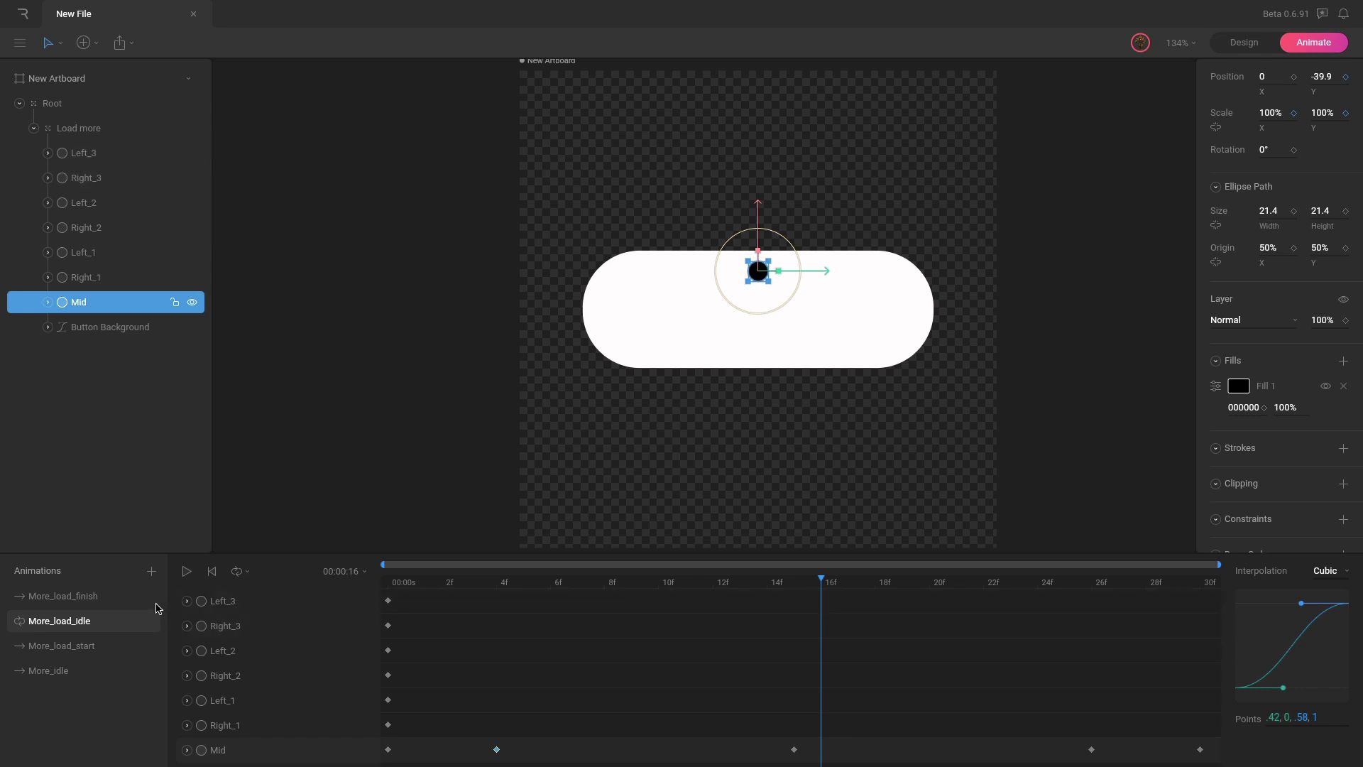
pyautogui.moveTo(389, 586); pyautogui.dragTo(599, 595)
pyautogui.click(120, 598)
pyautogui.hotkey('ctrl', 'v')
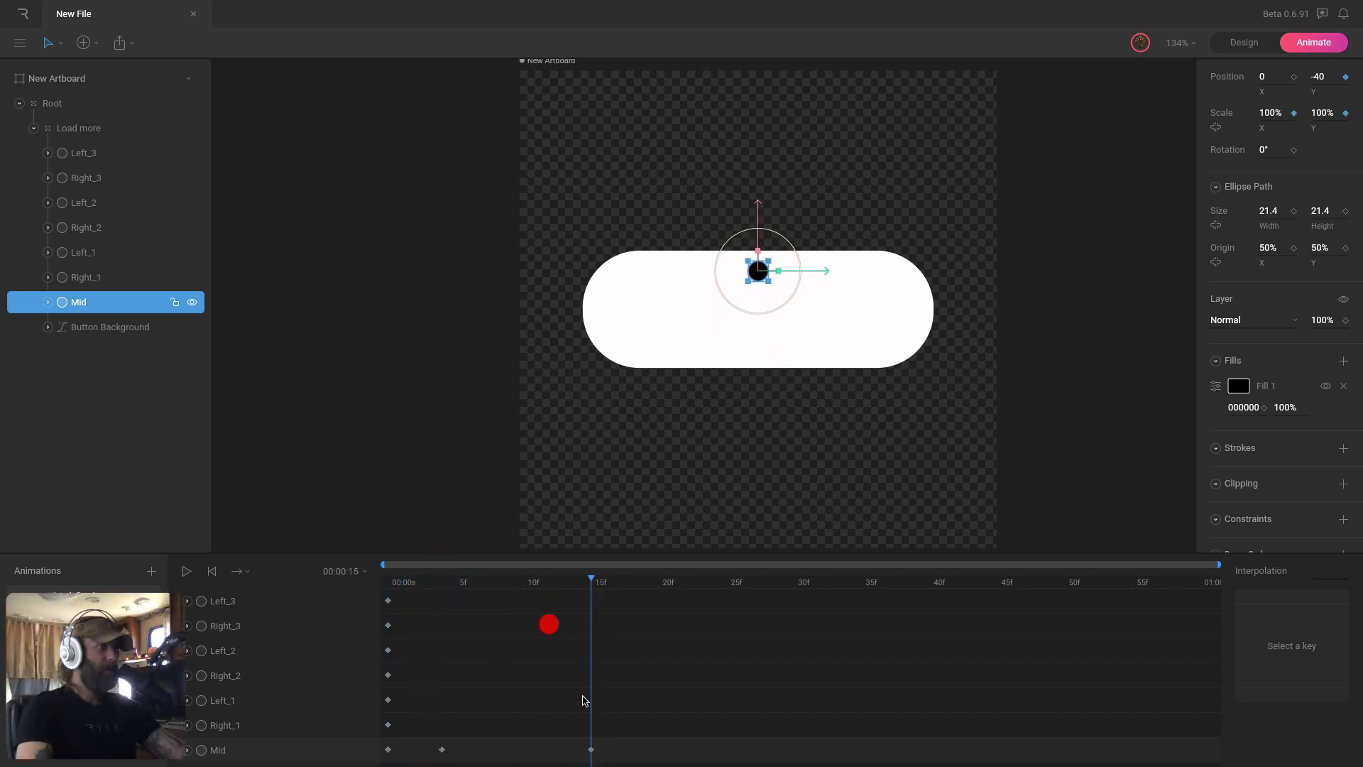
# Expand the Mid dot's tracks in More_load_finish and set its position easing to the cubic curve .98, -0, .58, 1.
pyautogui.moveTo(605, 727); pyautogui.dragTo(574, 757)
pyautogui.click(188, 749)
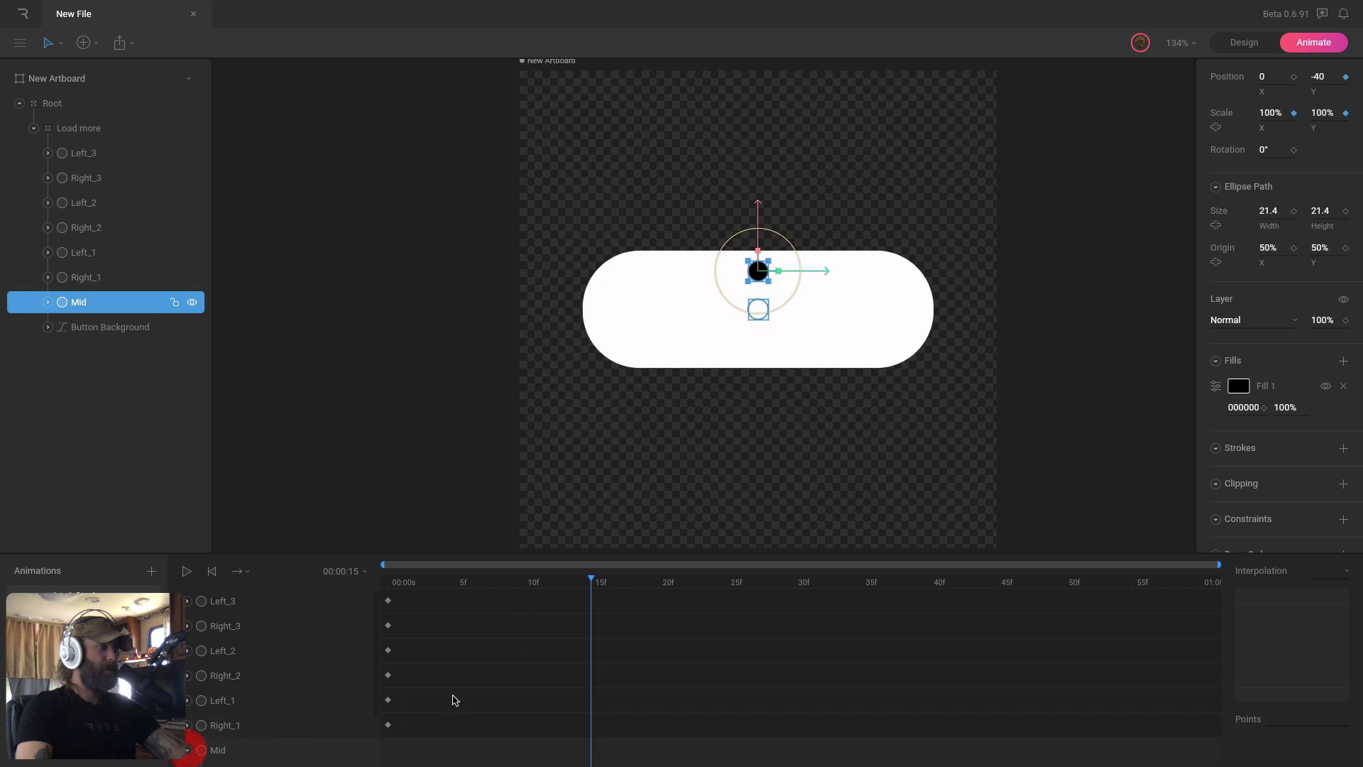
pyautogui.click(387, 705)
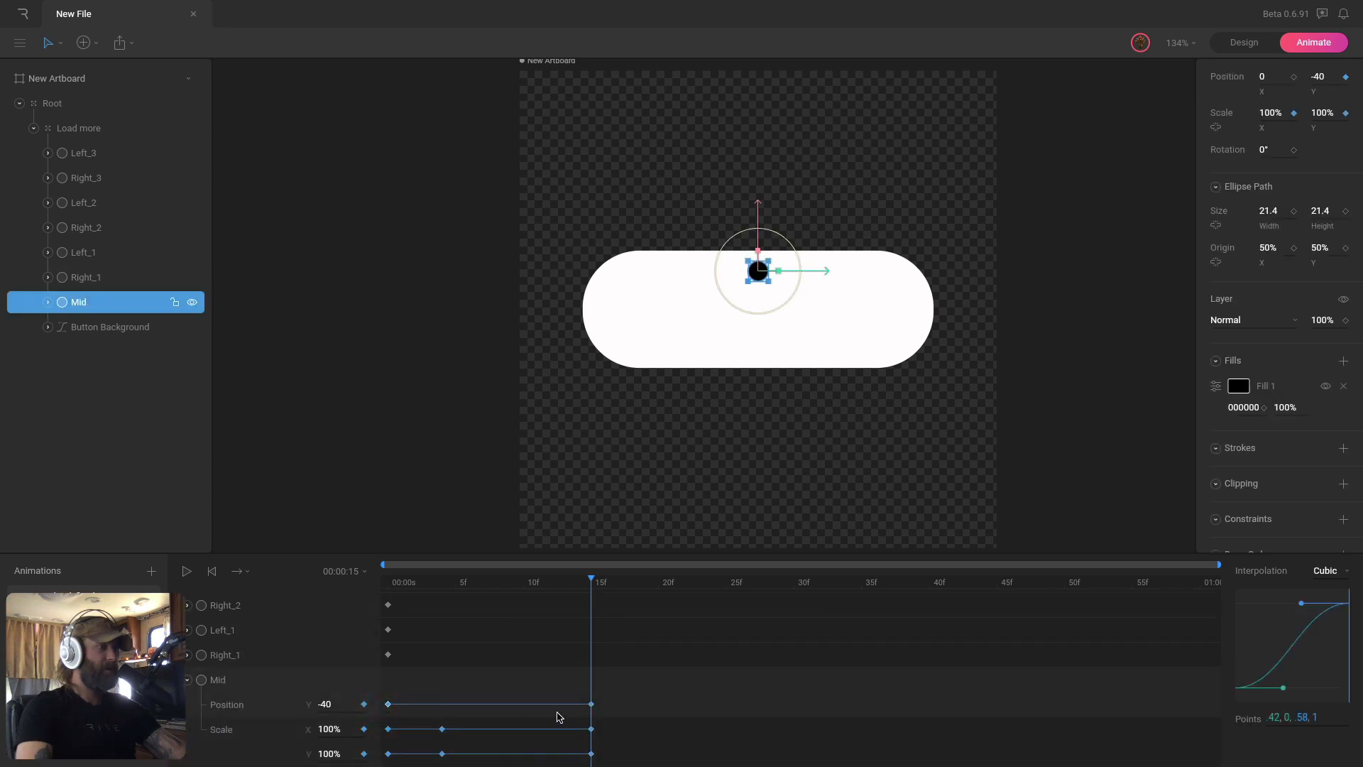
pyautogui.moveTo(1283, 692); pyautogui.dragTo(1347, 687)
pyautogui.click(602, 709)
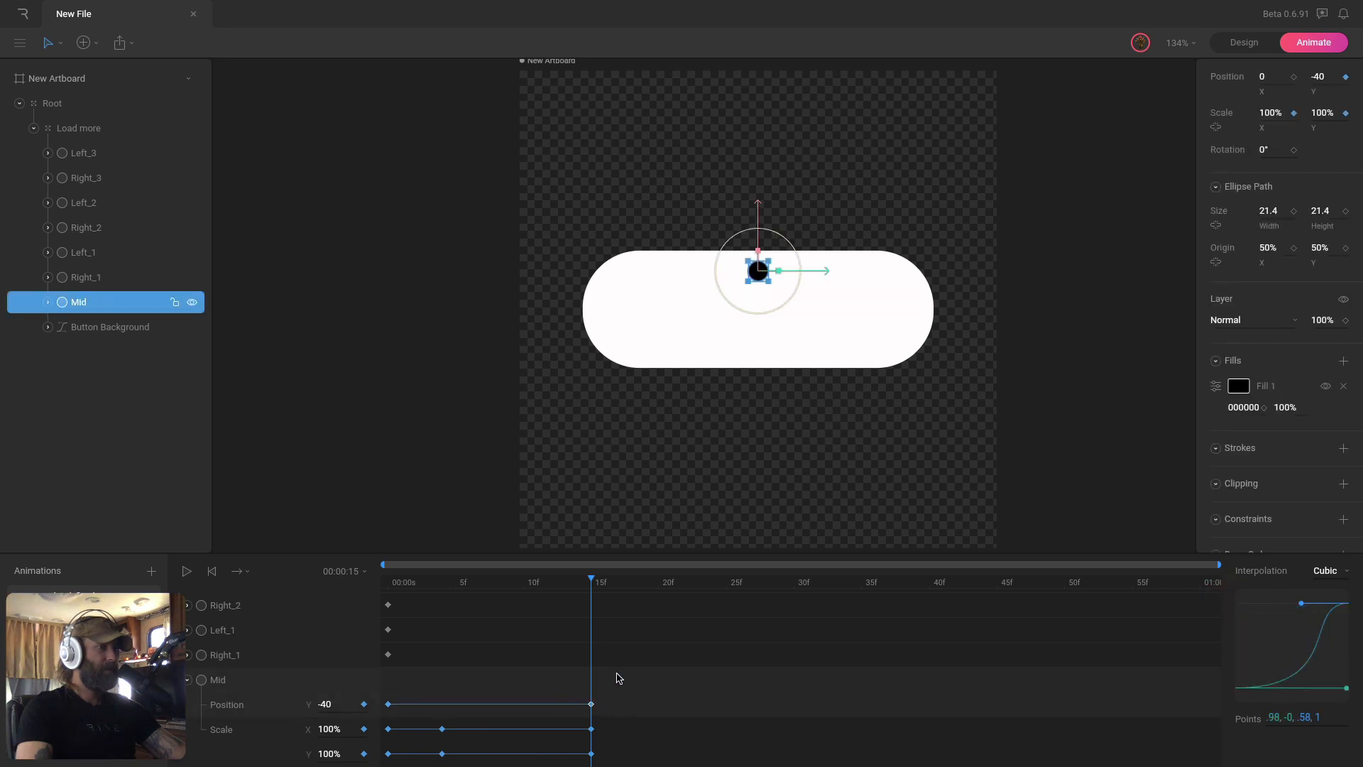
# Set the Mid dot's frame 0 scale keys to Cubic interpolation with the curve 0, .95, .58, 1, then scrub to frame 15.
pyautogui.click(442, 728)
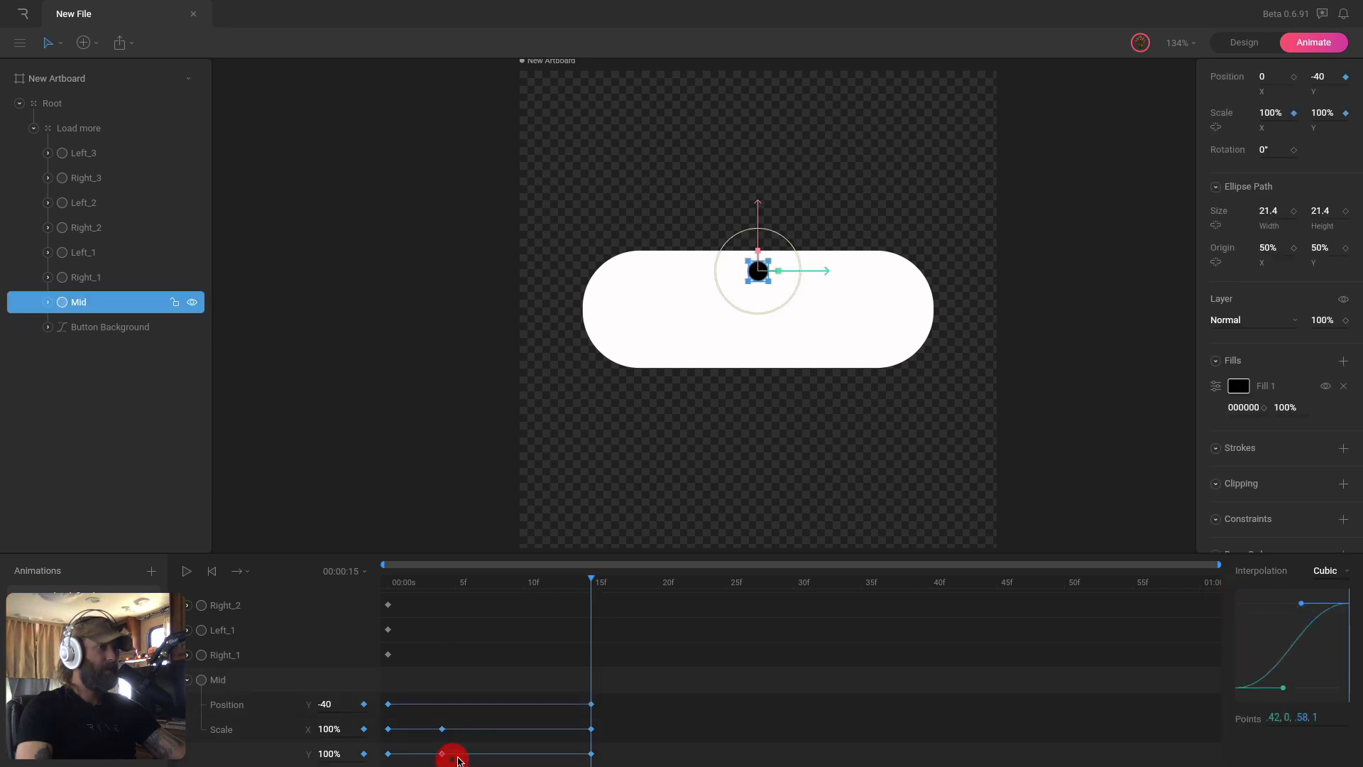
pyautogui.click(389, 731)
pyautogui.moveTo(399, 726); pyautogui.dragTo(380, 759)
pyautogui.click(1327, 570)
pyautogui.click(1333, 609)
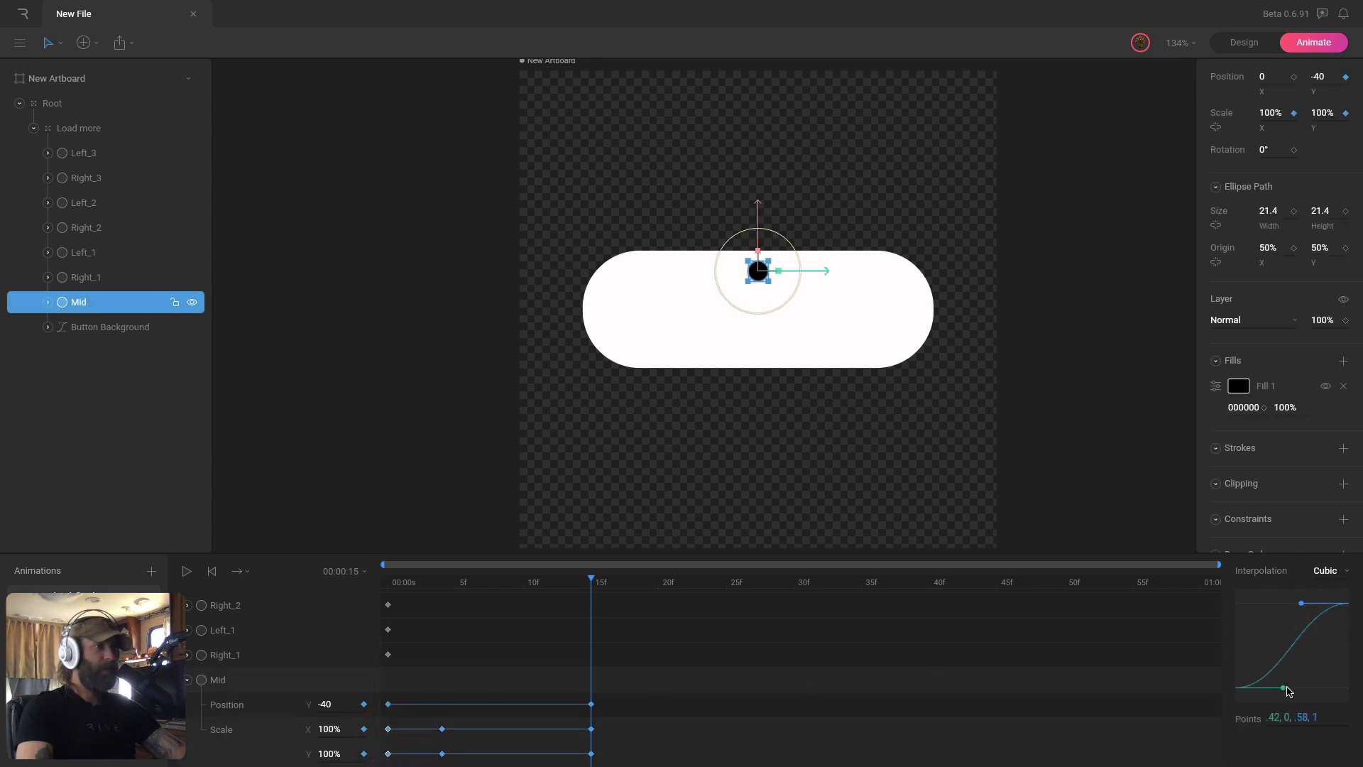
pyautogui.moveTo(1289, 691); pyautogui.dragTo(1235, 607)
pyautogui.moveTo(426, 580); pyautogui.dragTo(590, 588)
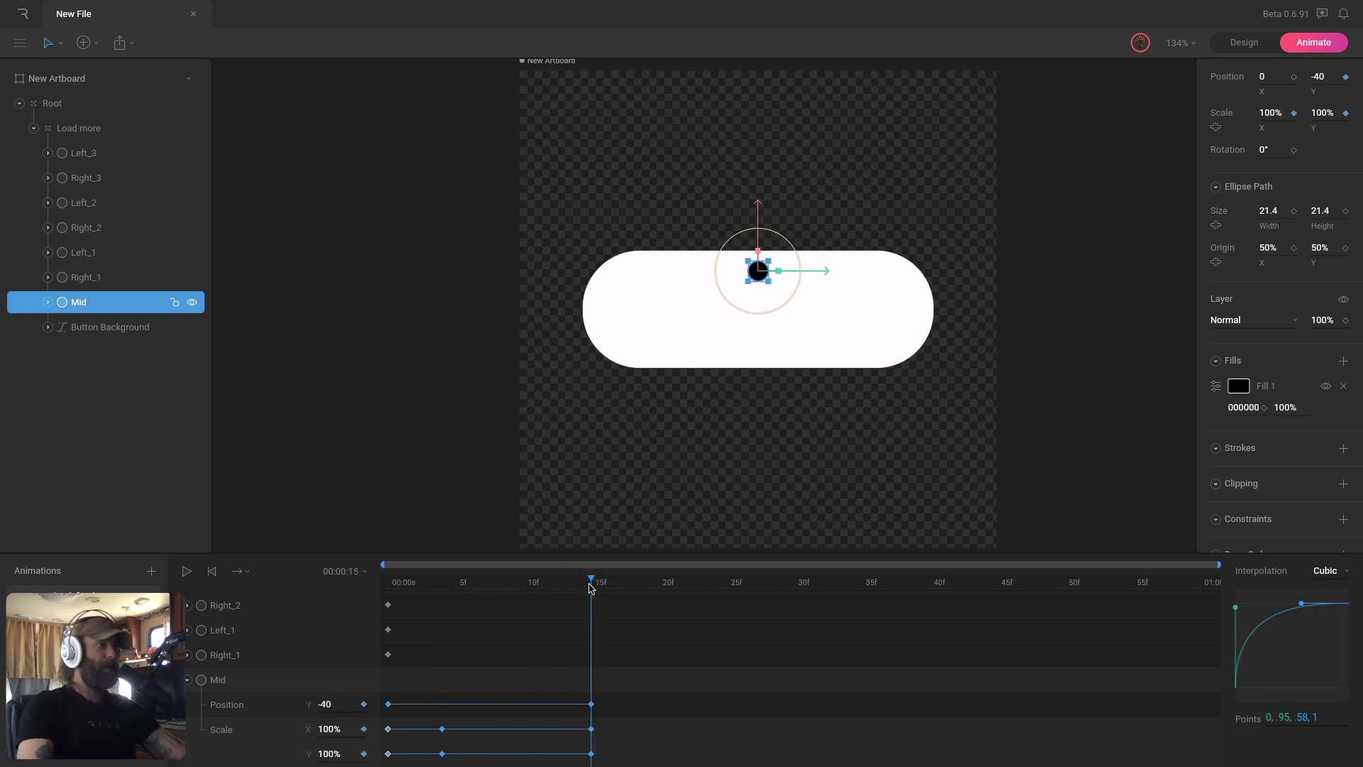
# Collapse the Mid dot's tracks, key its Y position at 0 on frame 30, and scrub back to the start.
pyautogui.moveTo(603, 582); pyautogui.dragTo(794, 599)
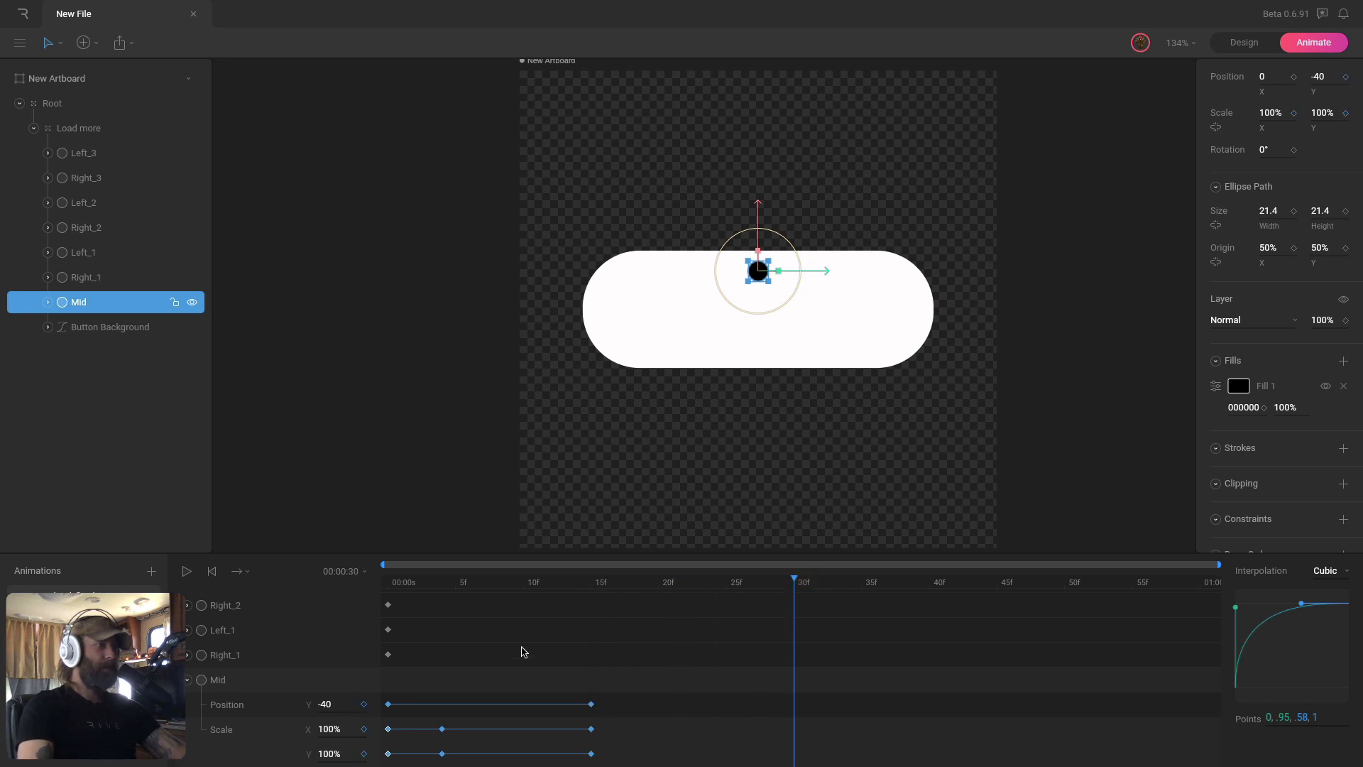
pyautogui.click(189, 681)
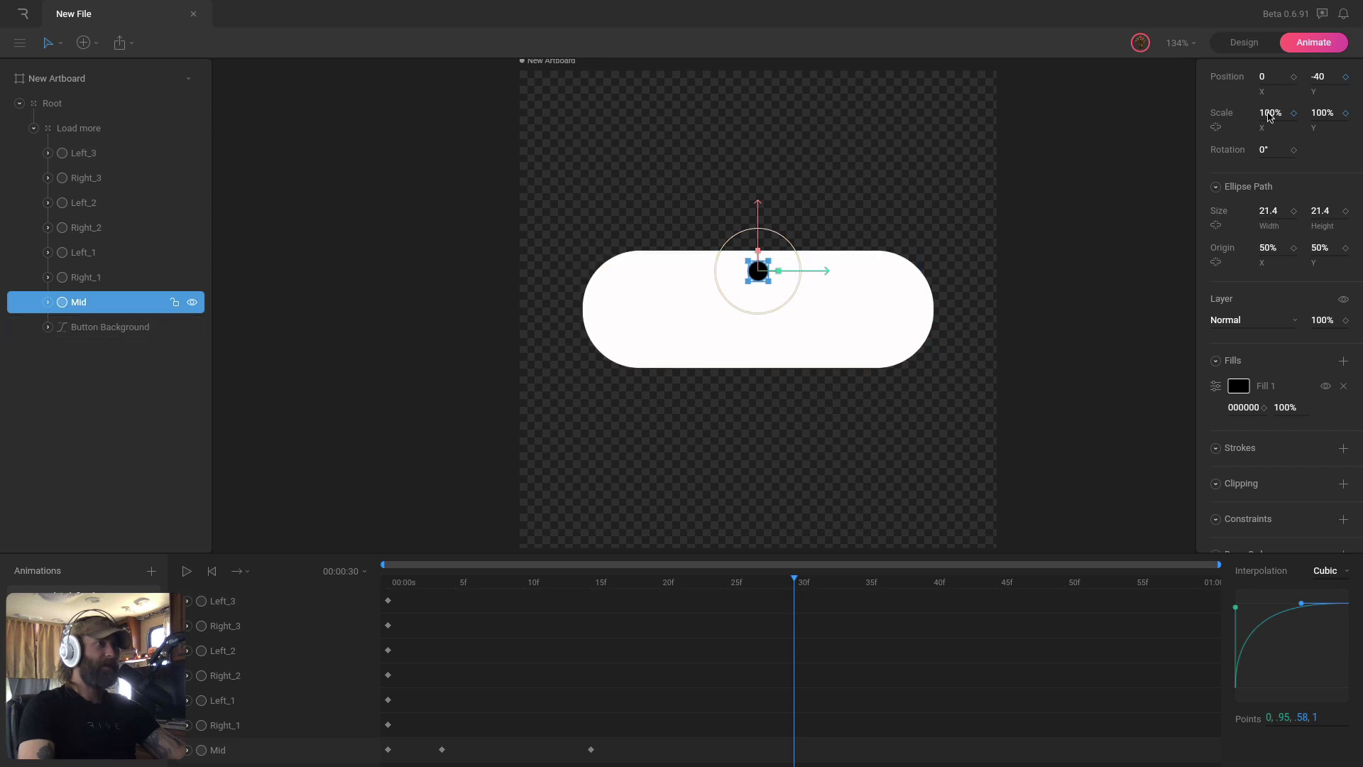
pyautogui.click(1328, 75)
pyautogui.write('0')
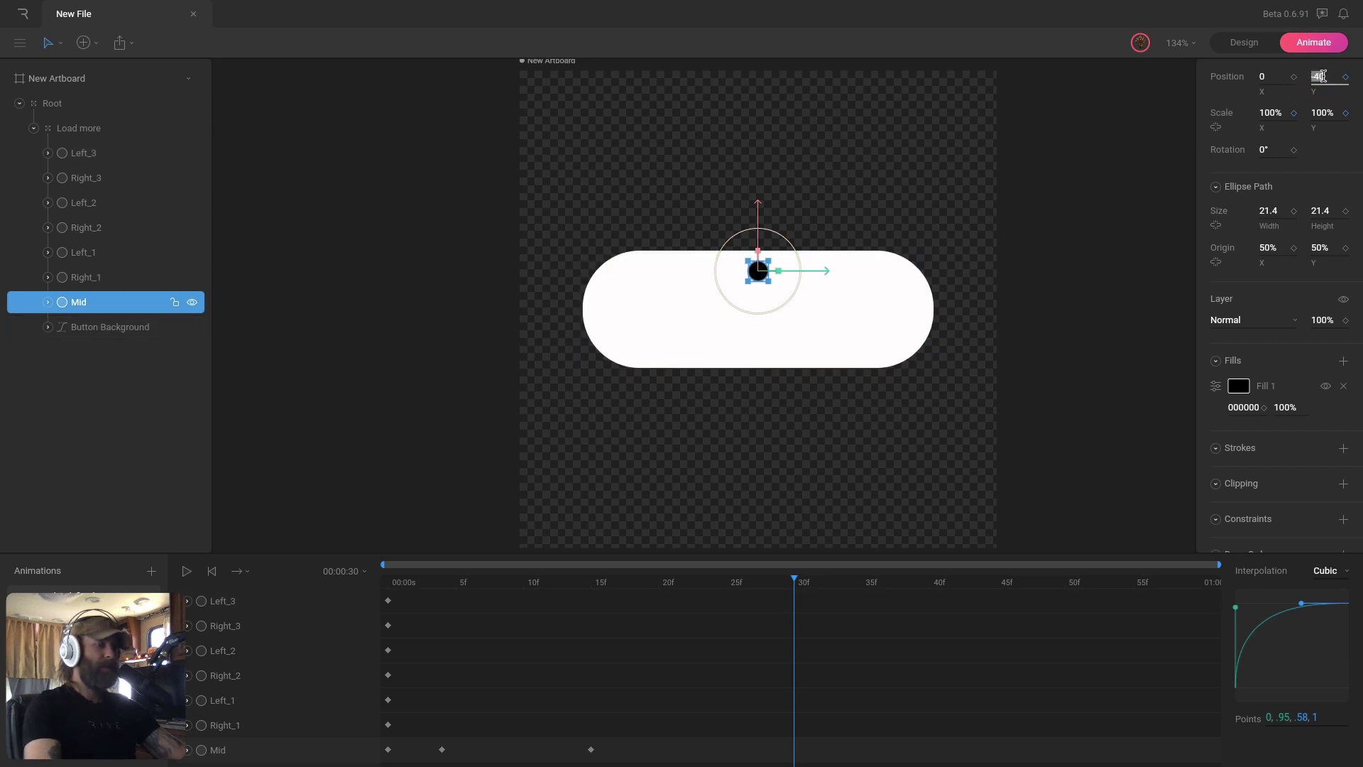
pyautogui.press('Return')
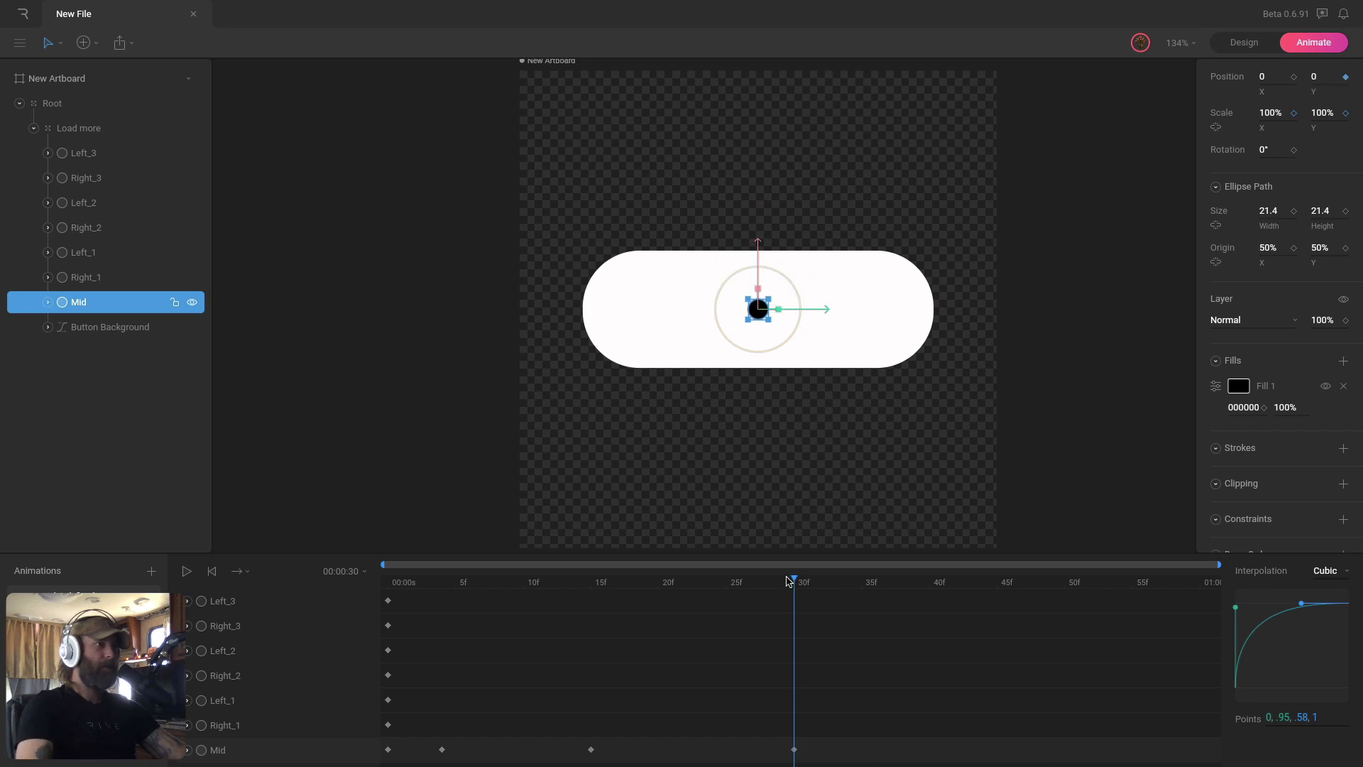
pyautogui.moveTo(788, 580); pyautogui.dragTo(760, 693)
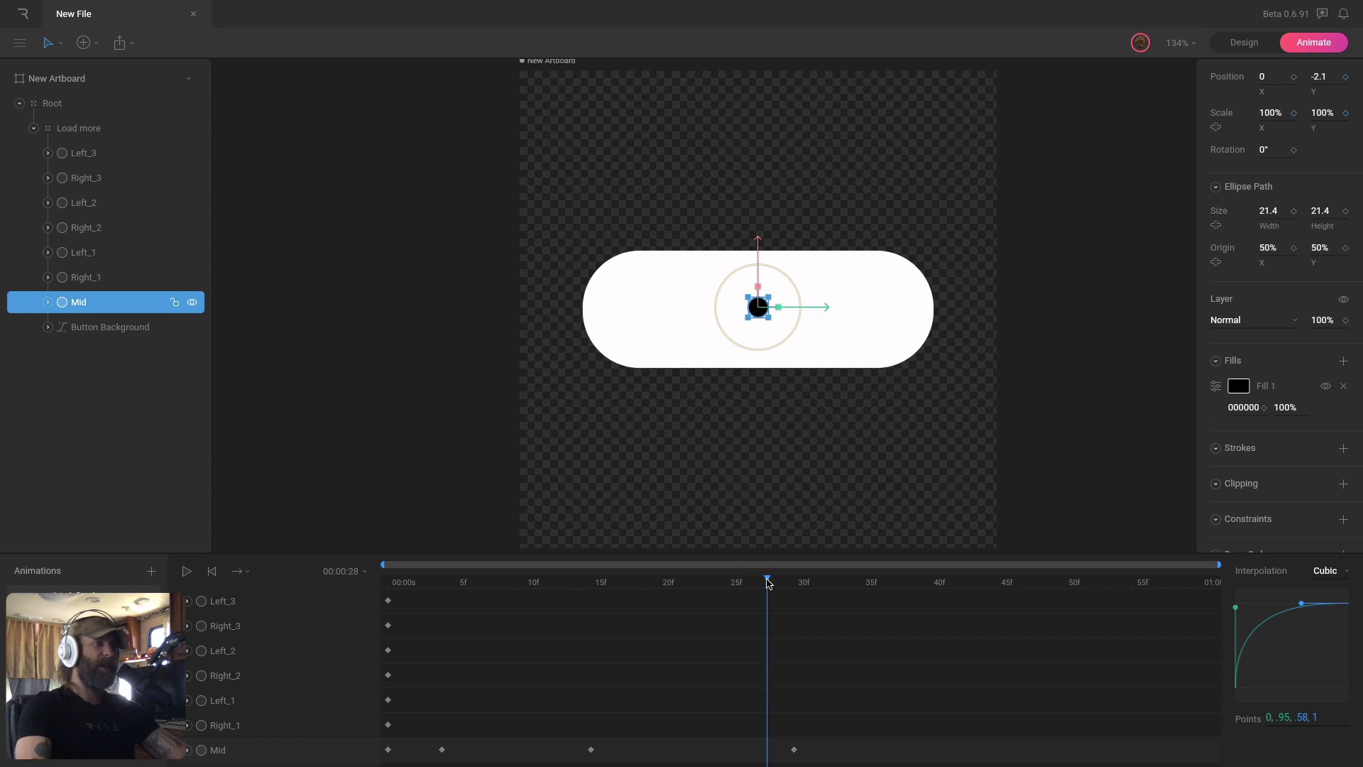
pyautogui.moveTo(767, 583); pyautogui.dragTo(380, 606)
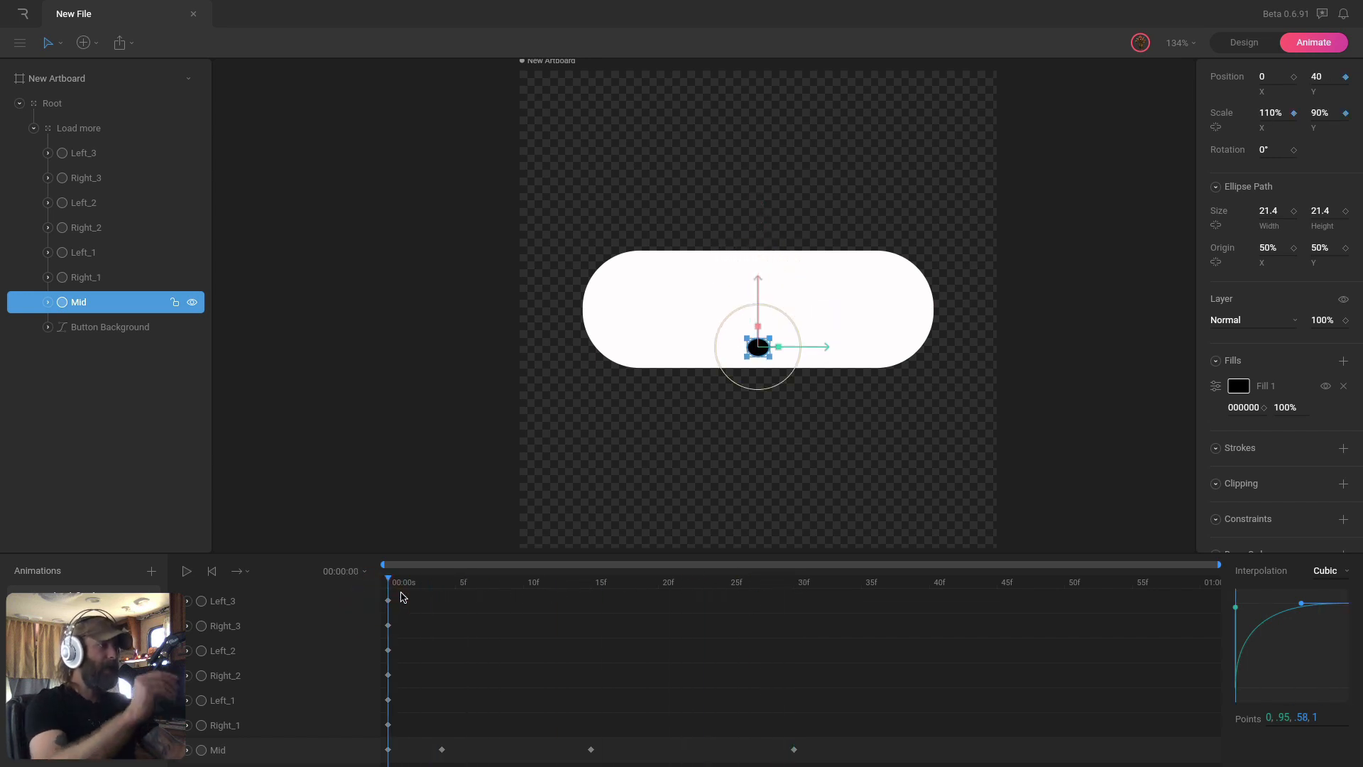
# Move the frame 0 keys of all six side dots to frame 30 in More_load_finish.
pyautogui.click(234, 600)
pyautogui.click(231, 626)
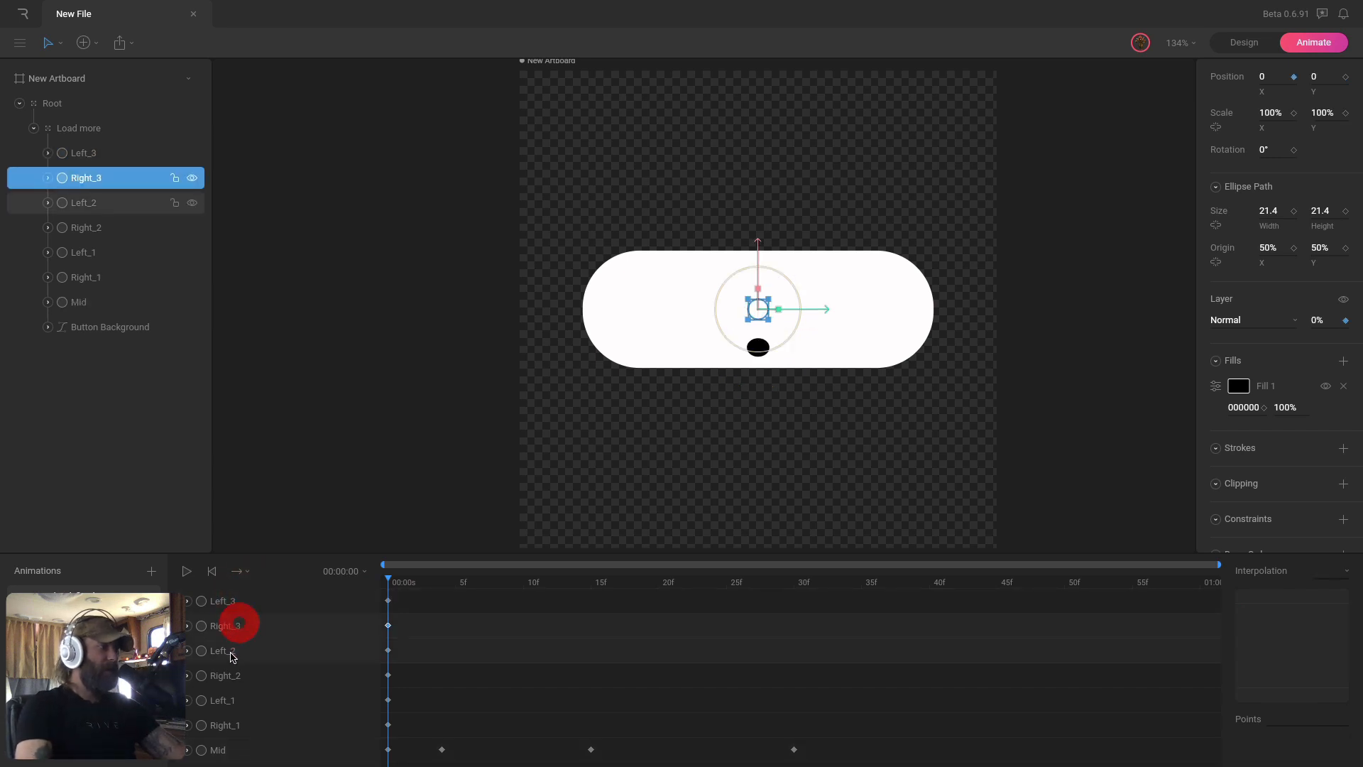
pyautogui.click(227, 650)
pyautogui.click(223, 675)
pyautogui.click(223, 700)
pyautogui.click(222, 725)
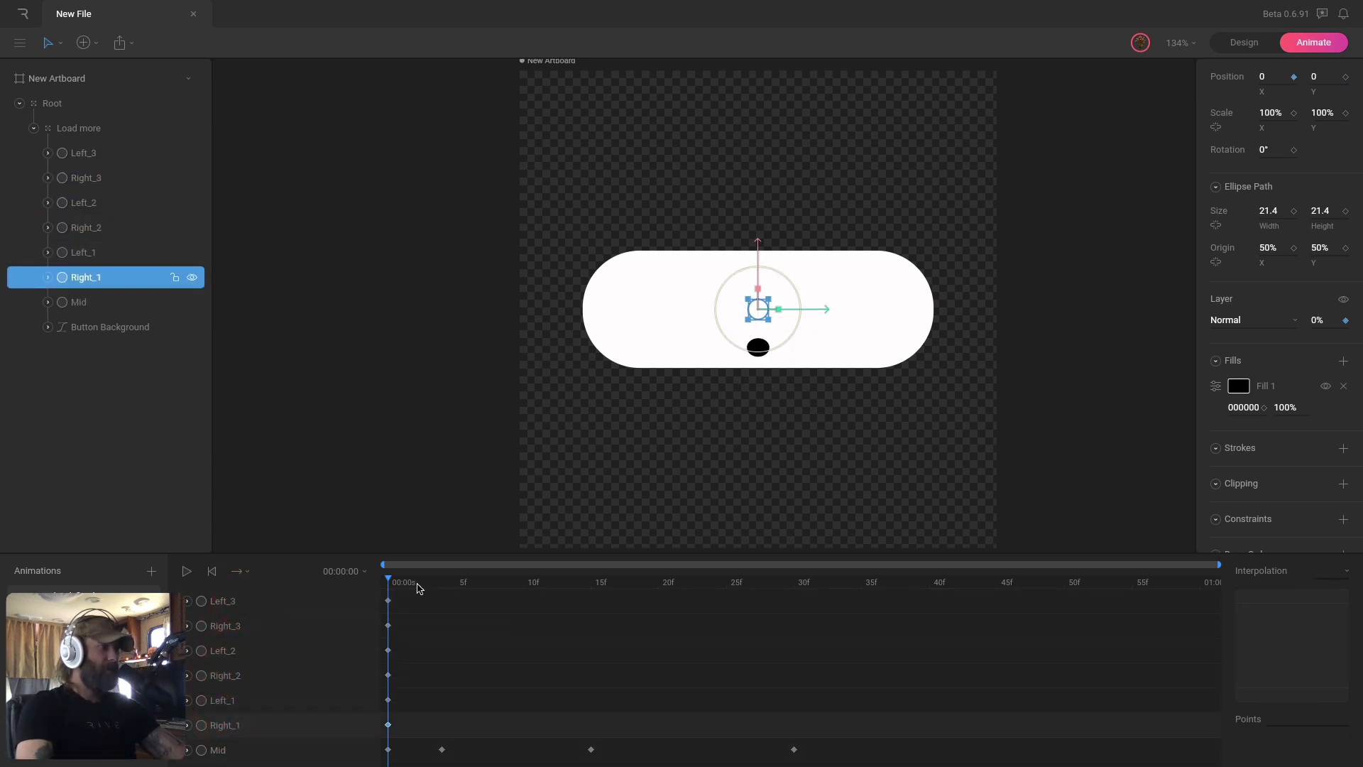
pyautogui.moveTo(418, 588); pyautogui.dragTo(794, 589)
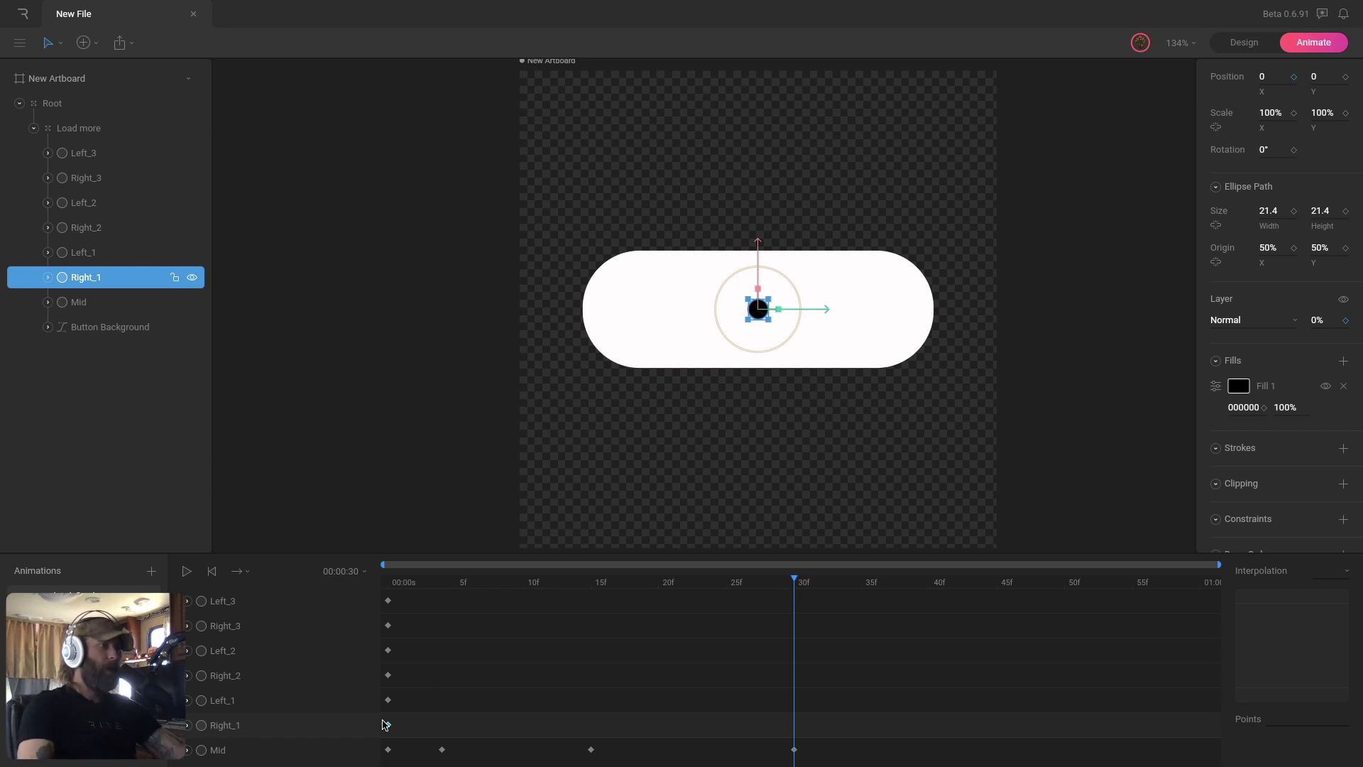
pyautogui.moveTo(400, 731); pyautogui.dragTo(392, 605)
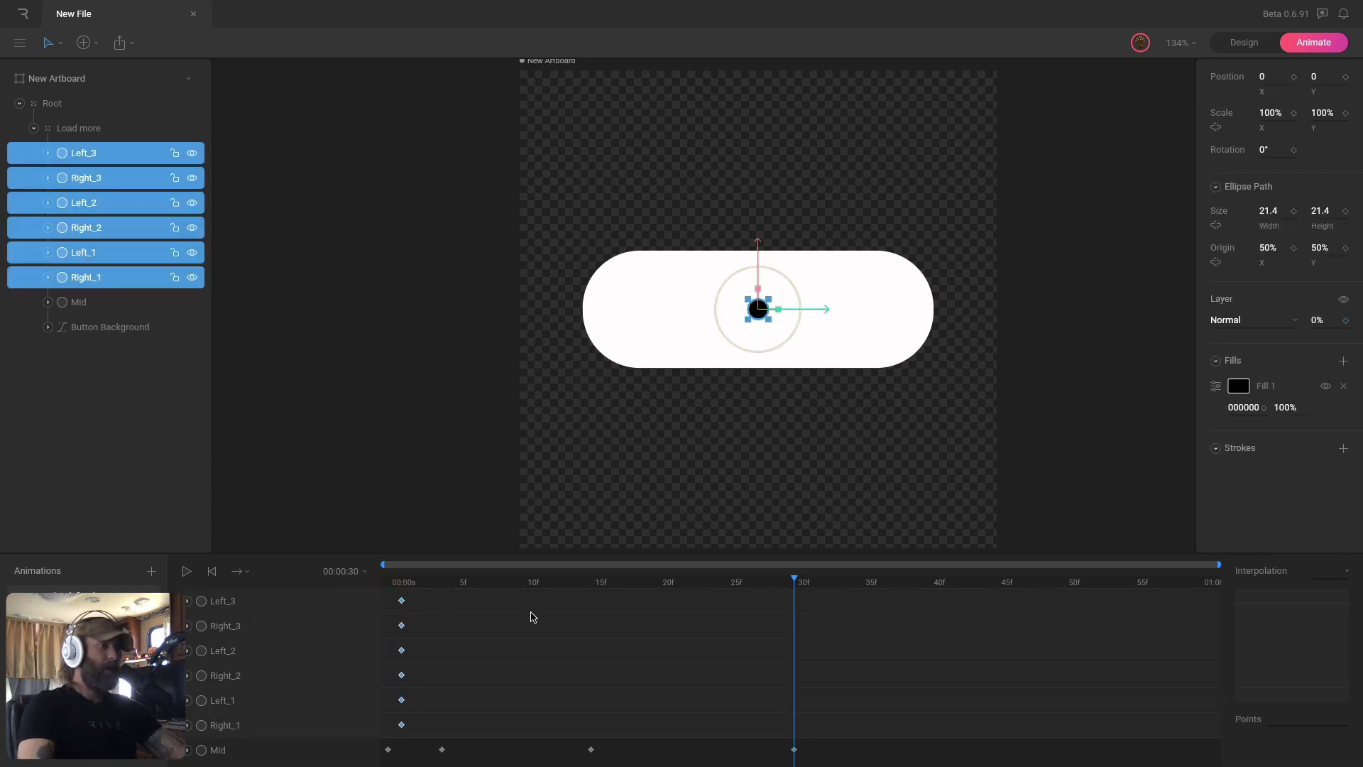
pyautogui.click(792, 646)
pyautogui.moveTo(393, 598); pyautogui.dragTo(379, 738)
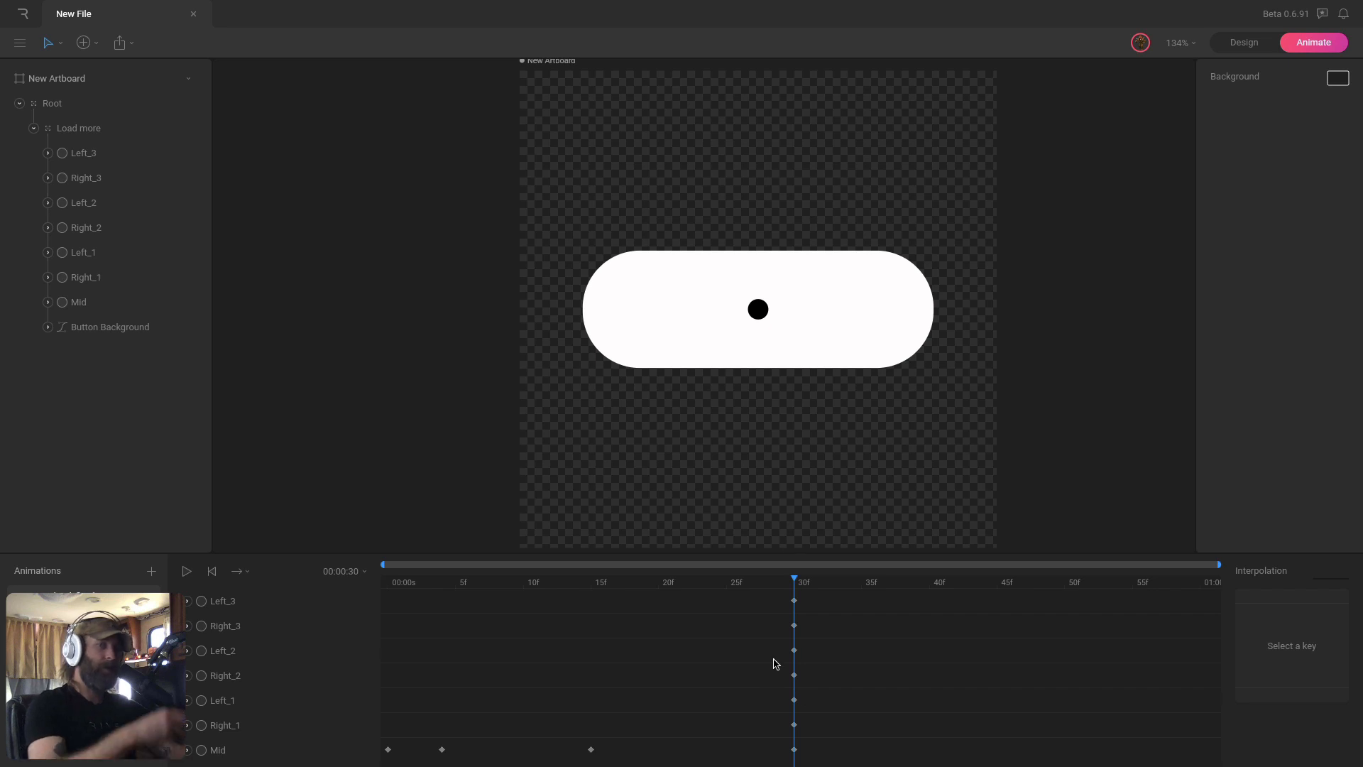
# Copy the six side dots' frame 15 keys from More_load_start to frame 45 of More_load_finish.
pyautogui.moveTo(826, 581); pyautogui.dragTo(997, 601)
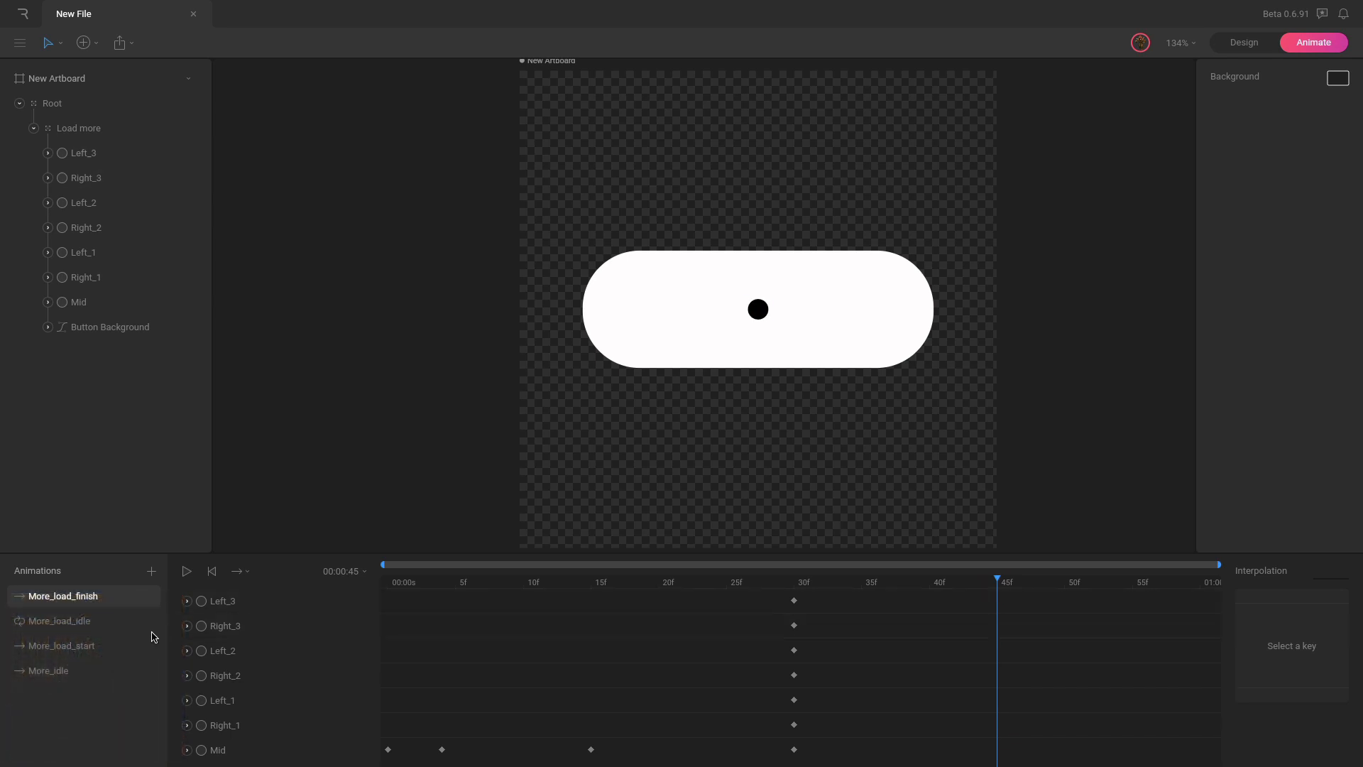
pyautogui.click(62, 646)
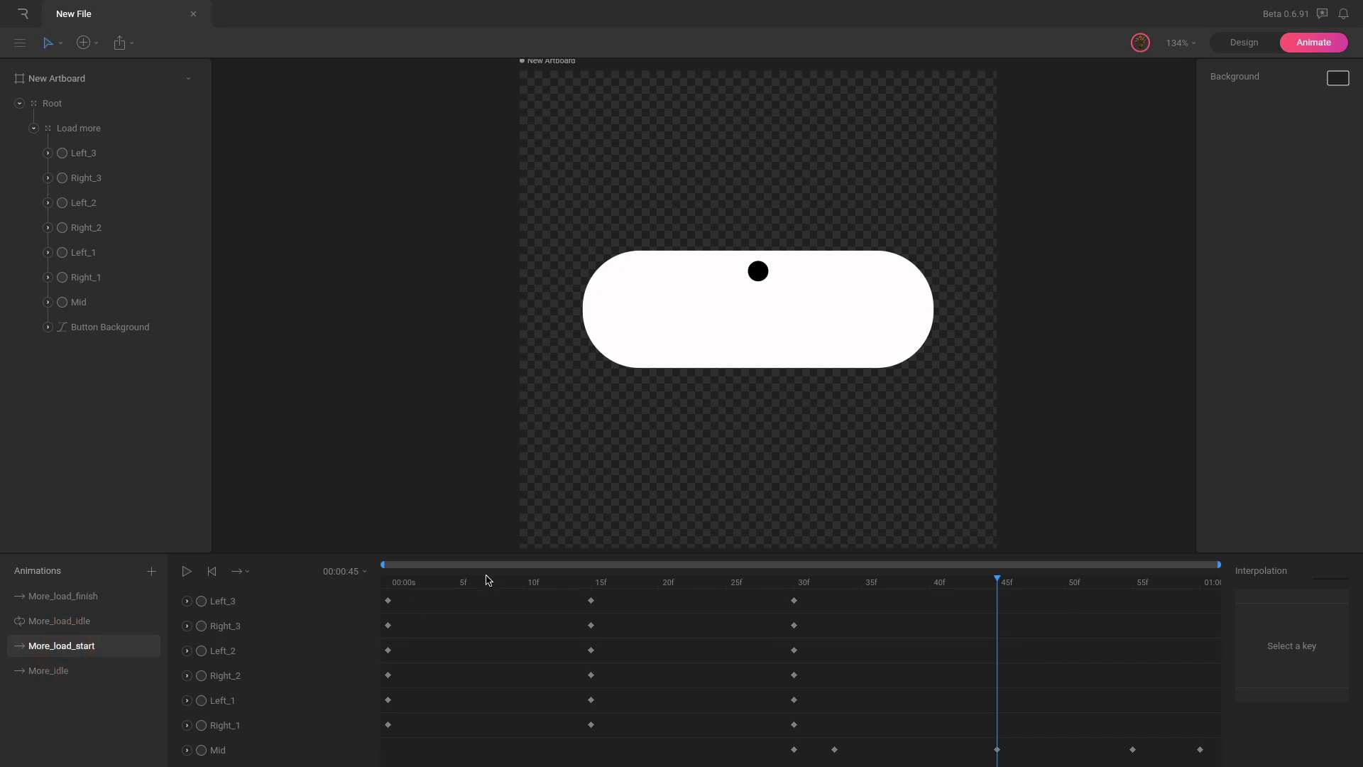
pyautogui.click(385, 585)
pyautogui.moveTo(399, 586); pyautogui.dragTo(590, 583)
pyautogui.moveTo(610, 731); pyautogui.dragTo(559, 572)
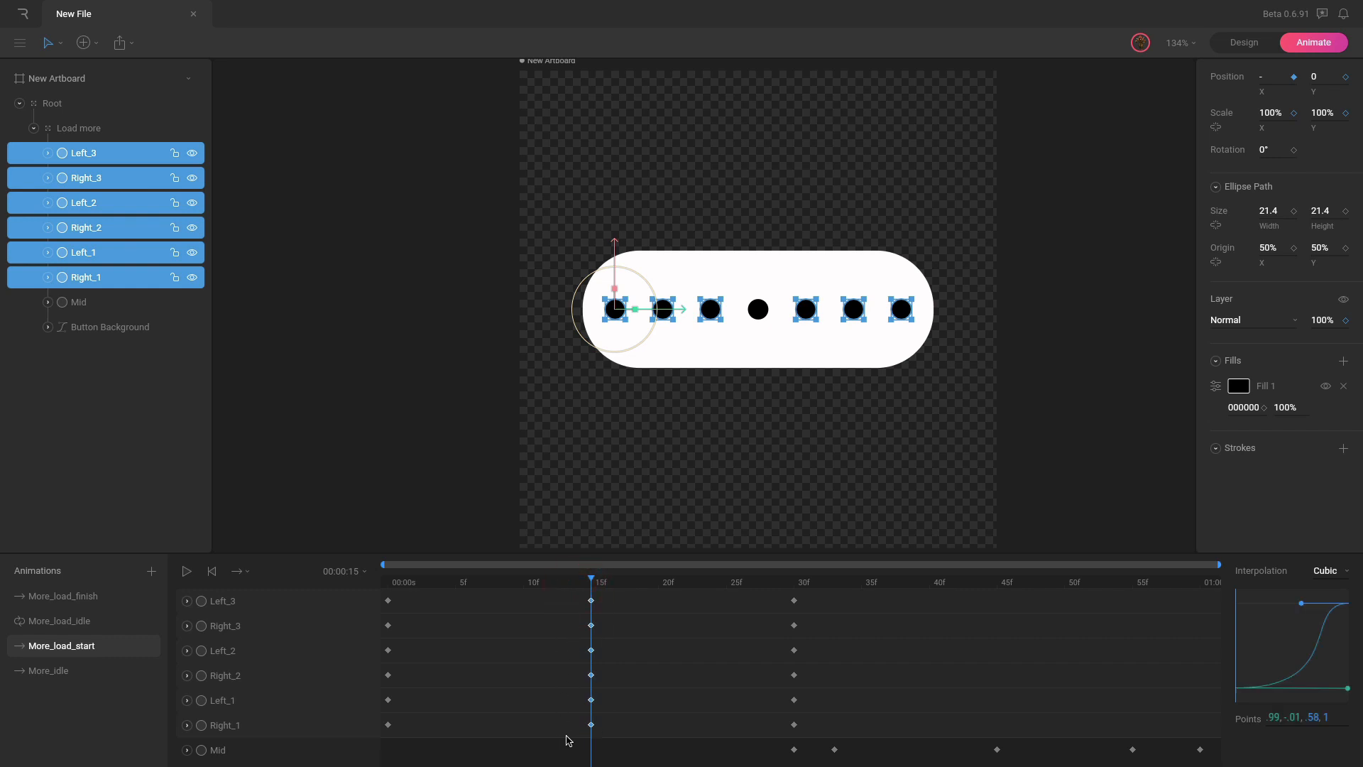
pyautogui.click(110, 596)
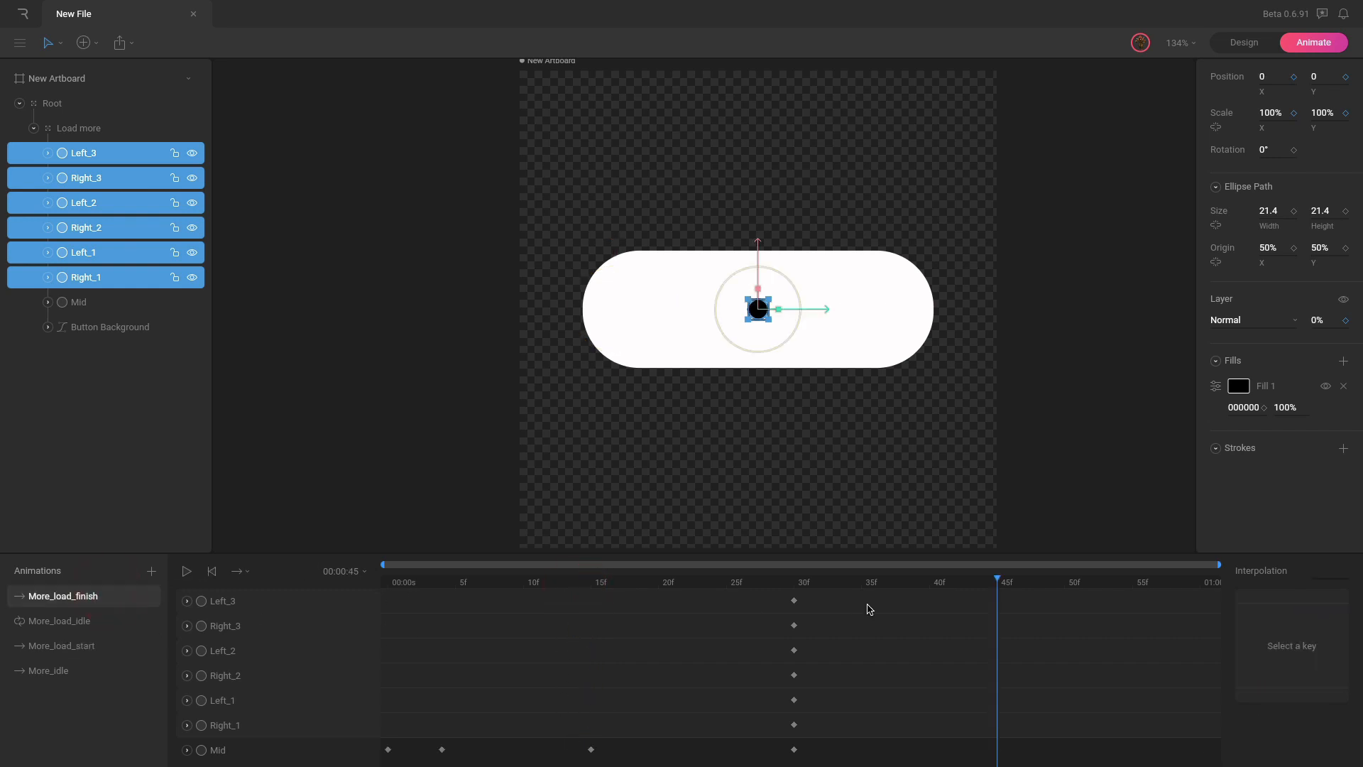
pyautogui.hotkey('ctrl', 'v')
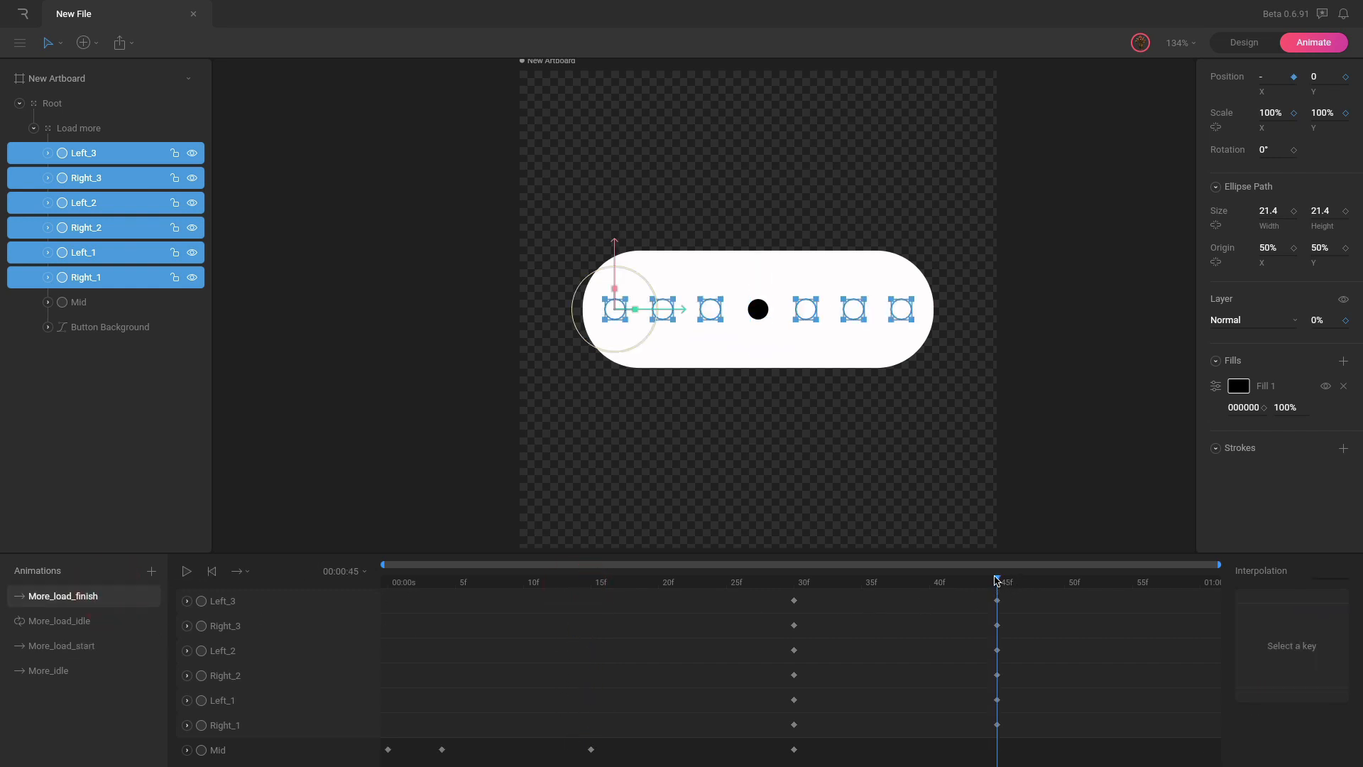
pyautogui.moveTo(999, 580)
pyautogui.mouseDown()
pyautogui.moveTo(792, 582)
pyautogui.moveTo(995, 583)
pyautogui.mouseUp()
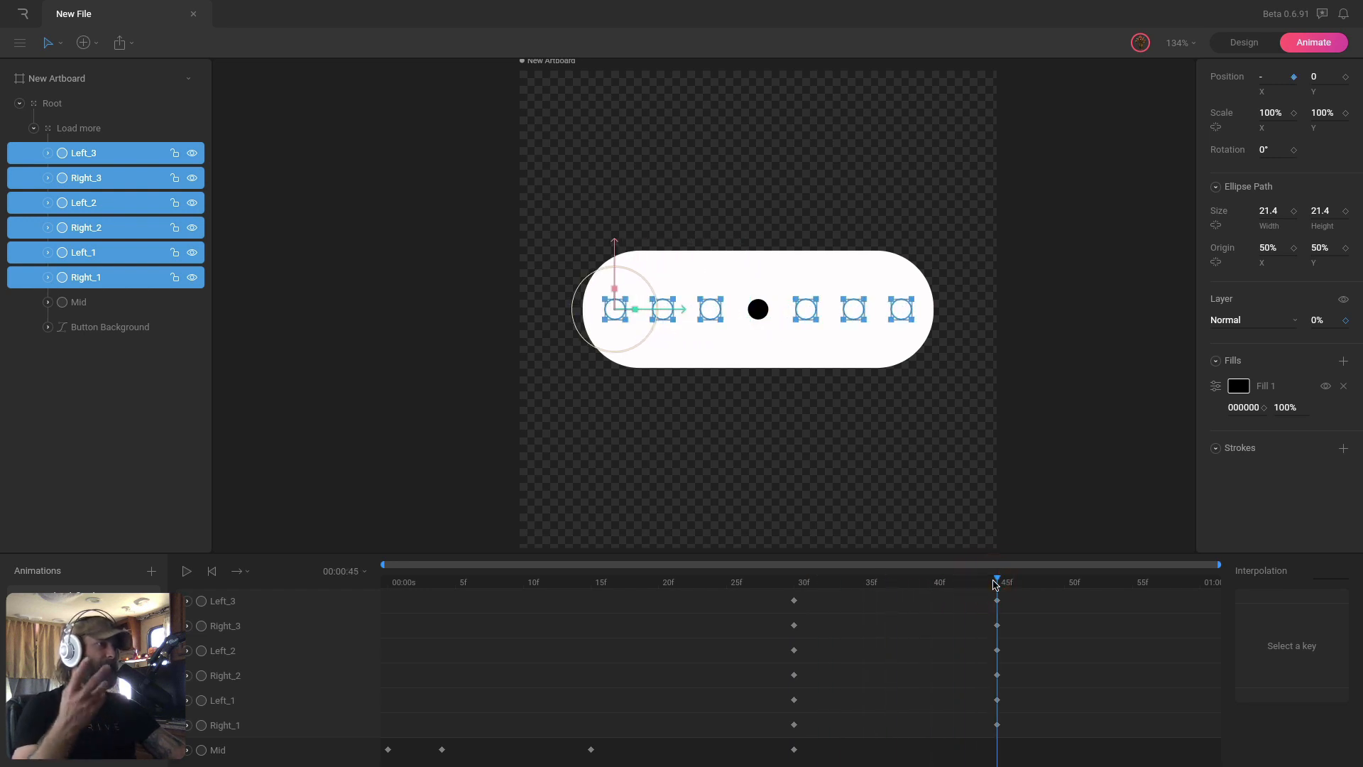
# Set the opacity of the six side dots to 100% on their frame 30 keys in More_load_finish.
pyautogui.click(793, 584)
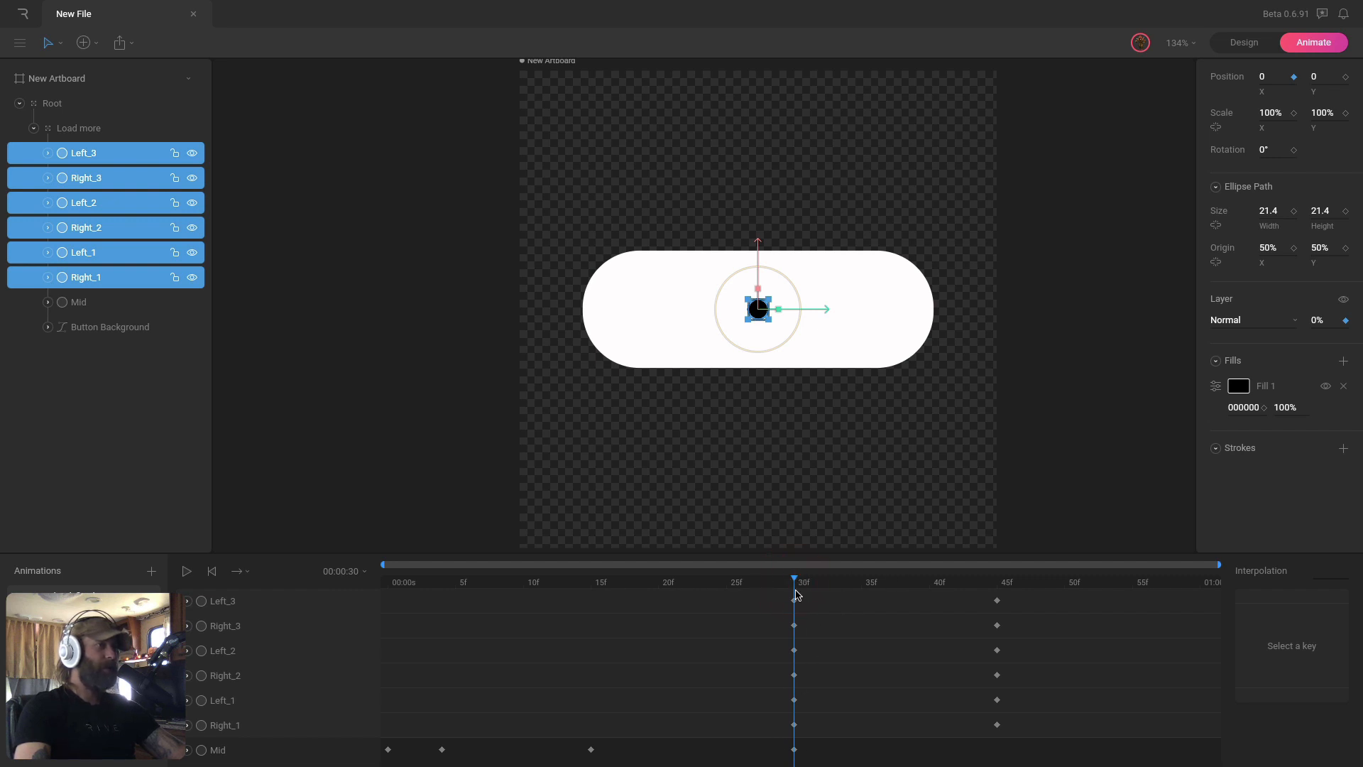
pyautogui.moveTo(802, 601); pyautogui.dragTo(777, 740)
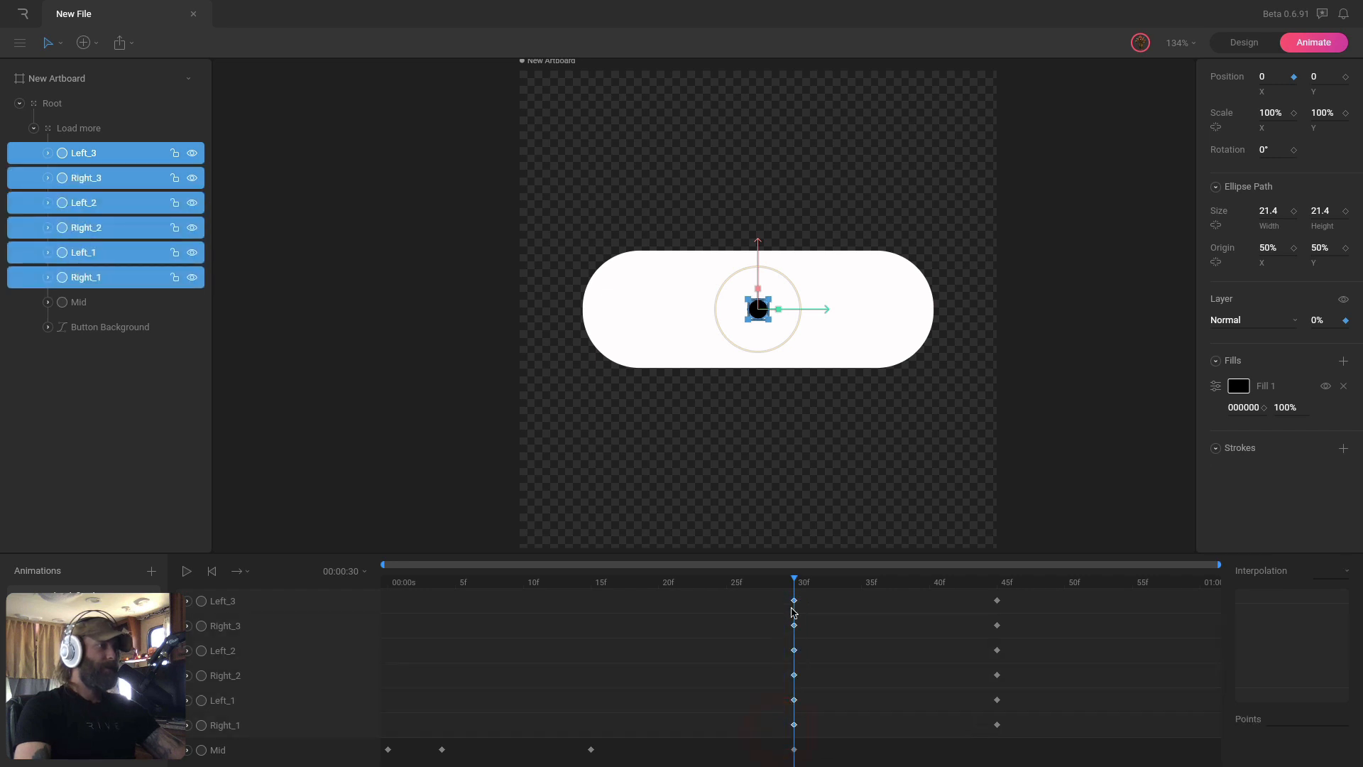
pyautogui.click(1319, 320)
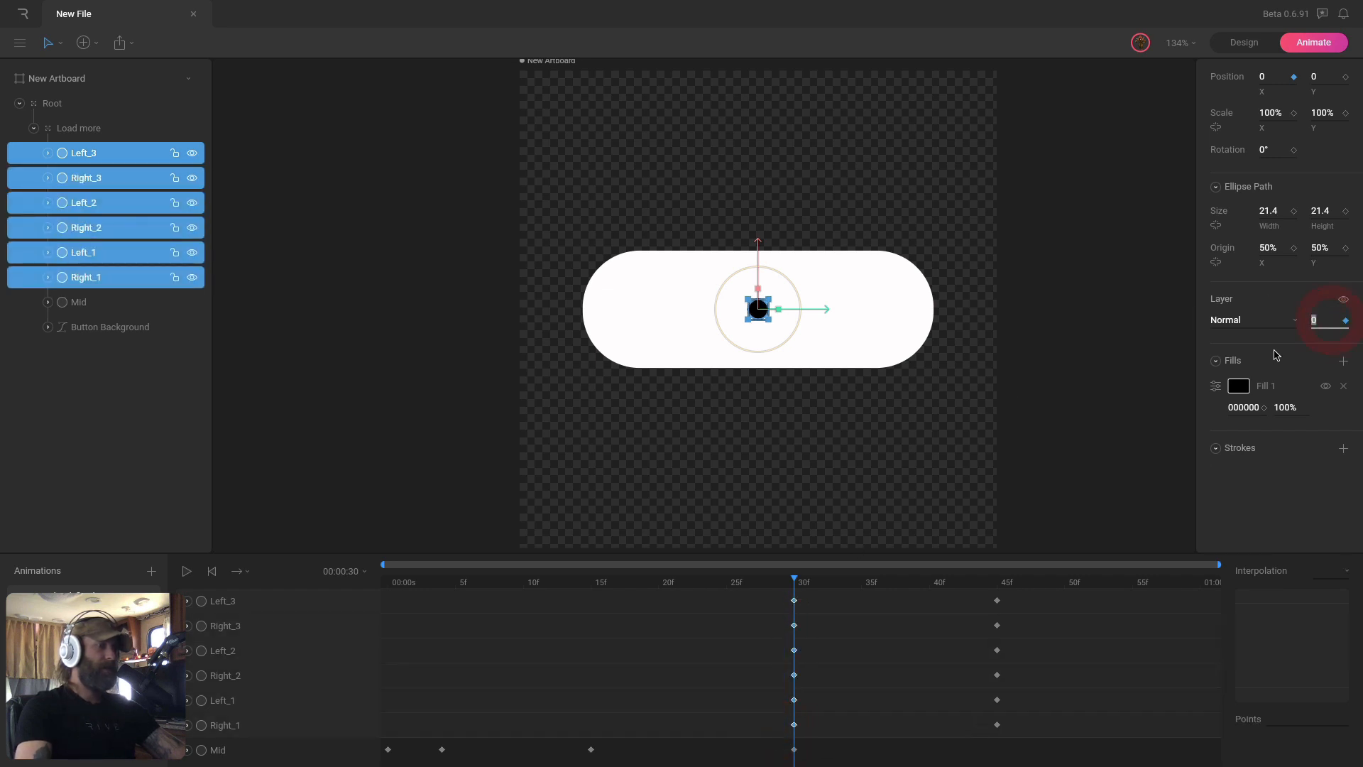
pyautogui.press('Return')
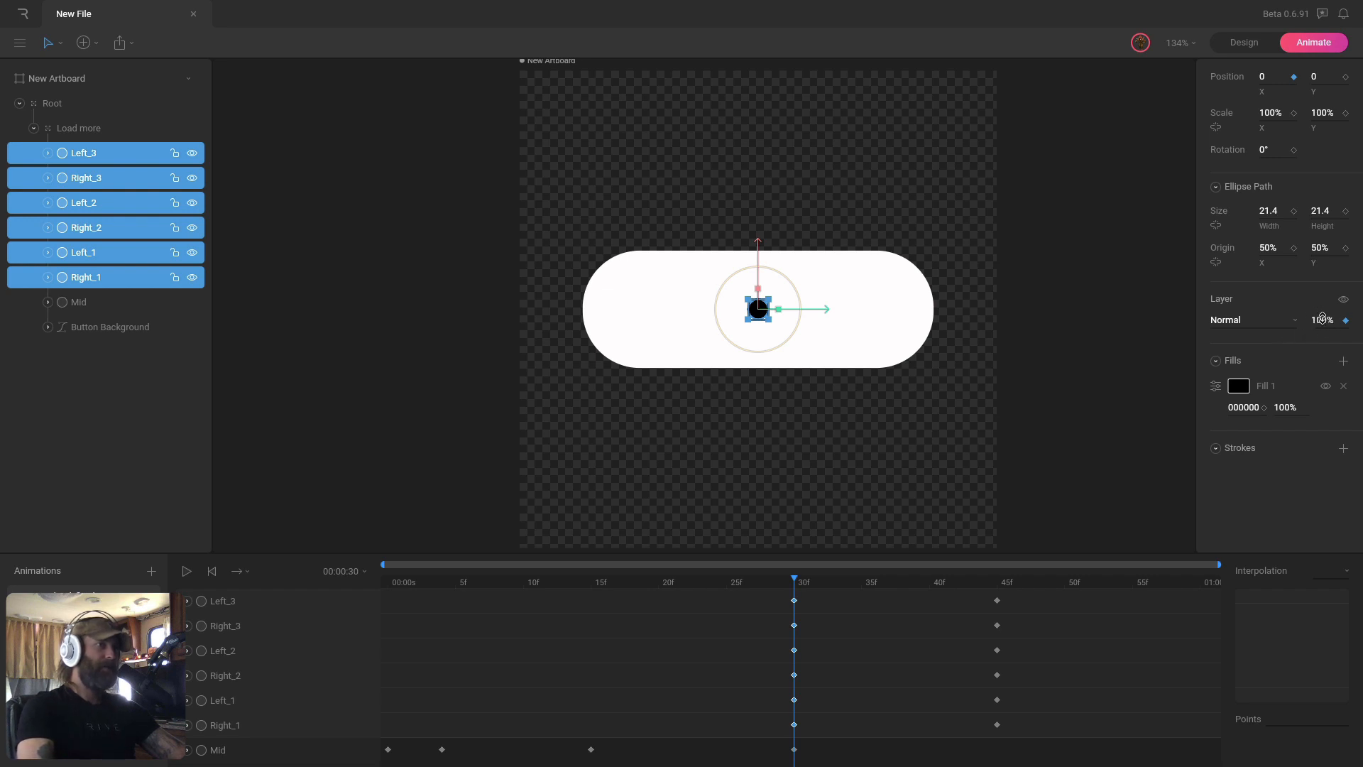
# Key the six side dots' opacity at 0% on frame 0 and set those keys to Hold interpolation.
pyautogui.moveTo(795, 585); pyautogui.dragTo(302, 694)
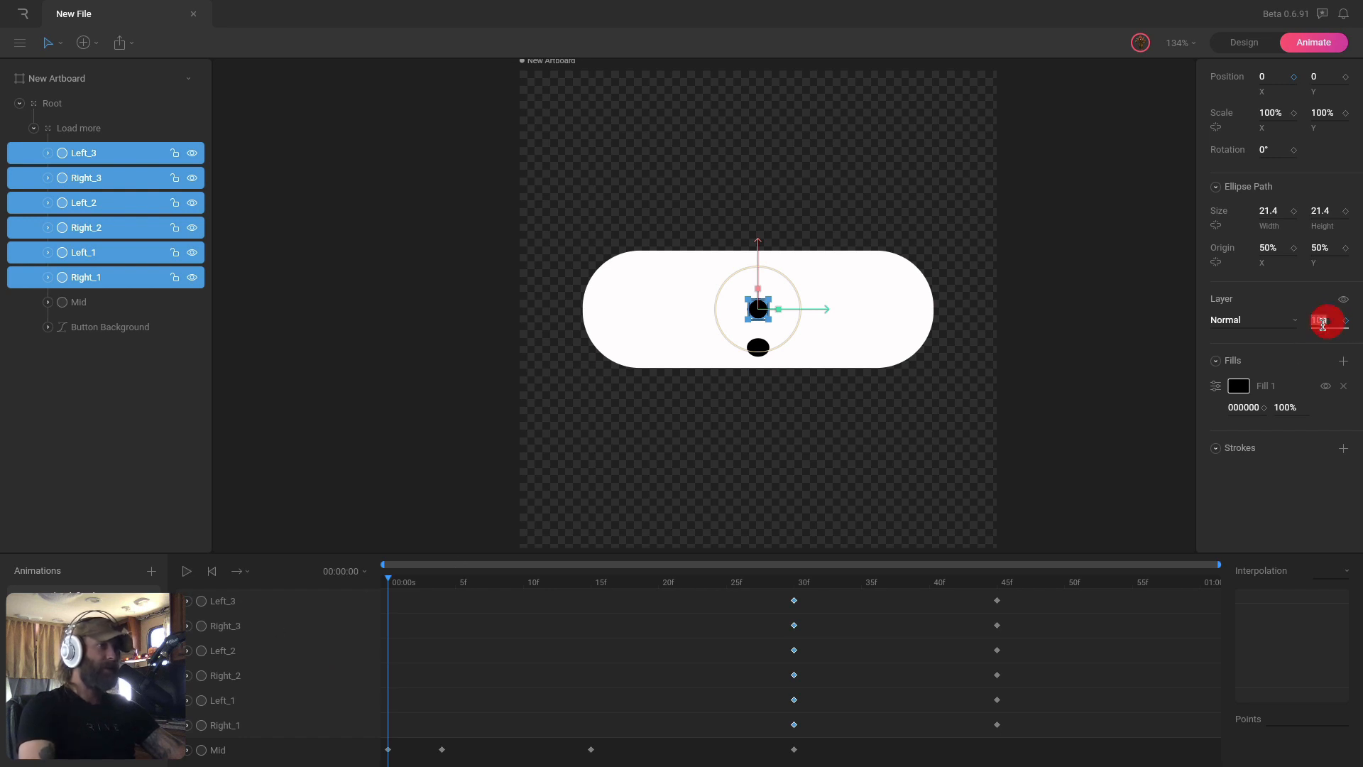
pyautogui.write('0')
pyautogui.press('Return')
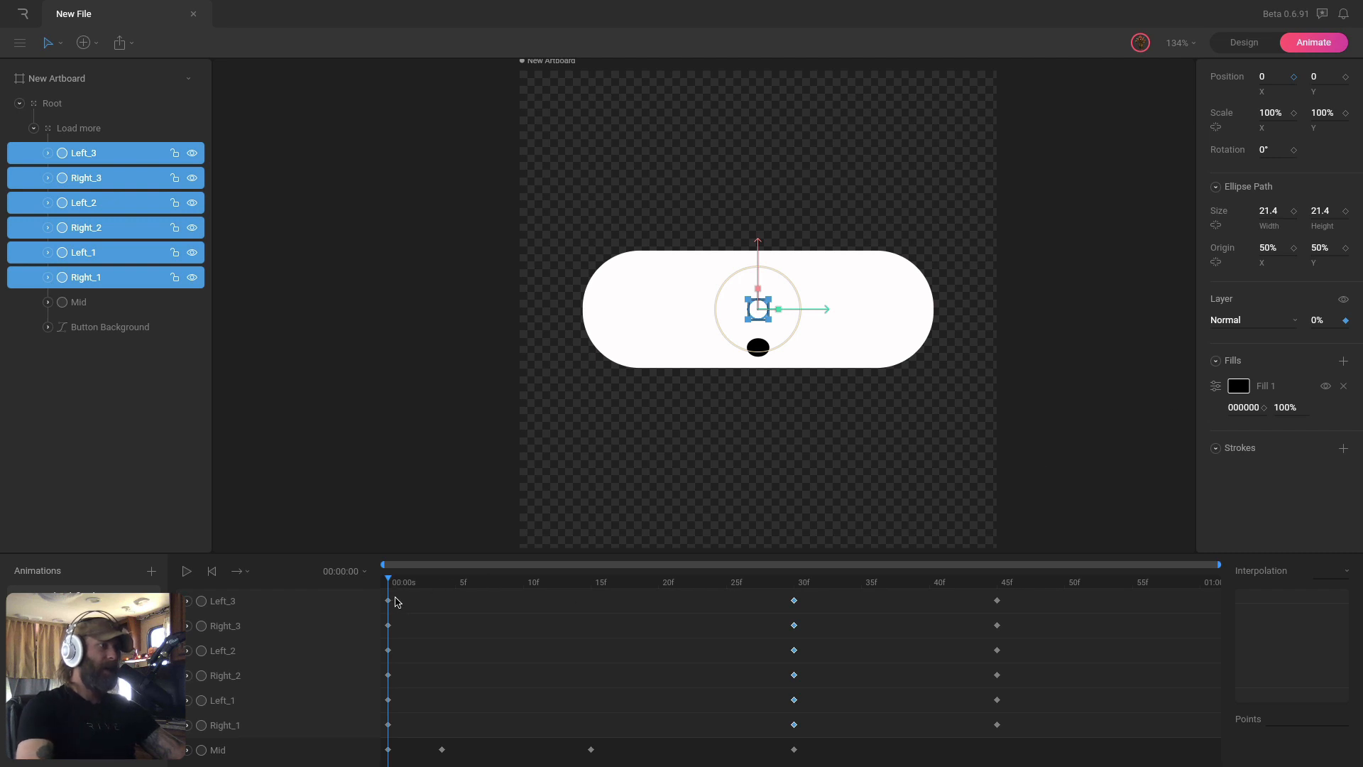
pyautogui.moveTo(405, 577); pyautogui.dragTo(380, 734)
pyautogui.click(1337, 572)
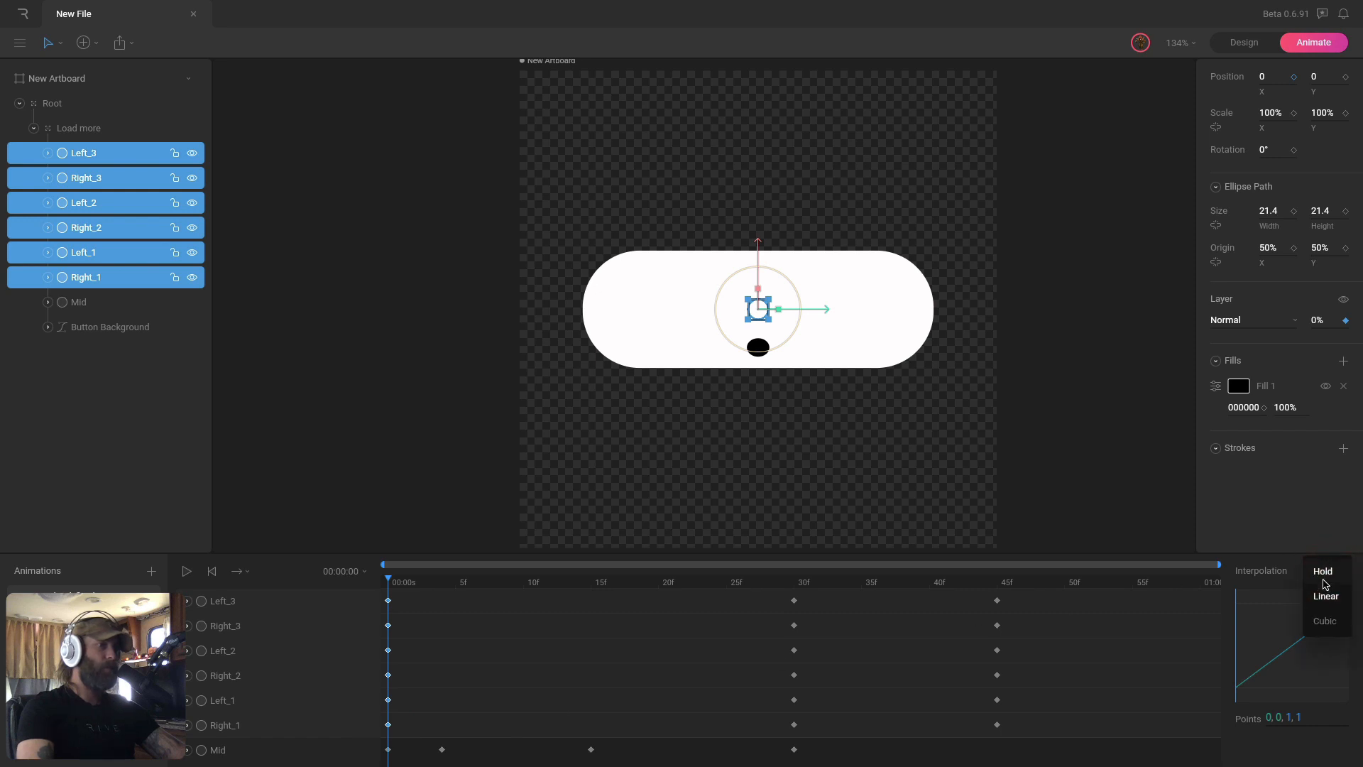
pyautogui.click(1323, 579)
# Scrub More_load_finish to frame 60, and expand the Left_3 and Right_3 tracks in More_load_start.
pyautogui.moveTo(396, 583); pyautogui.dragTo(995, 592)
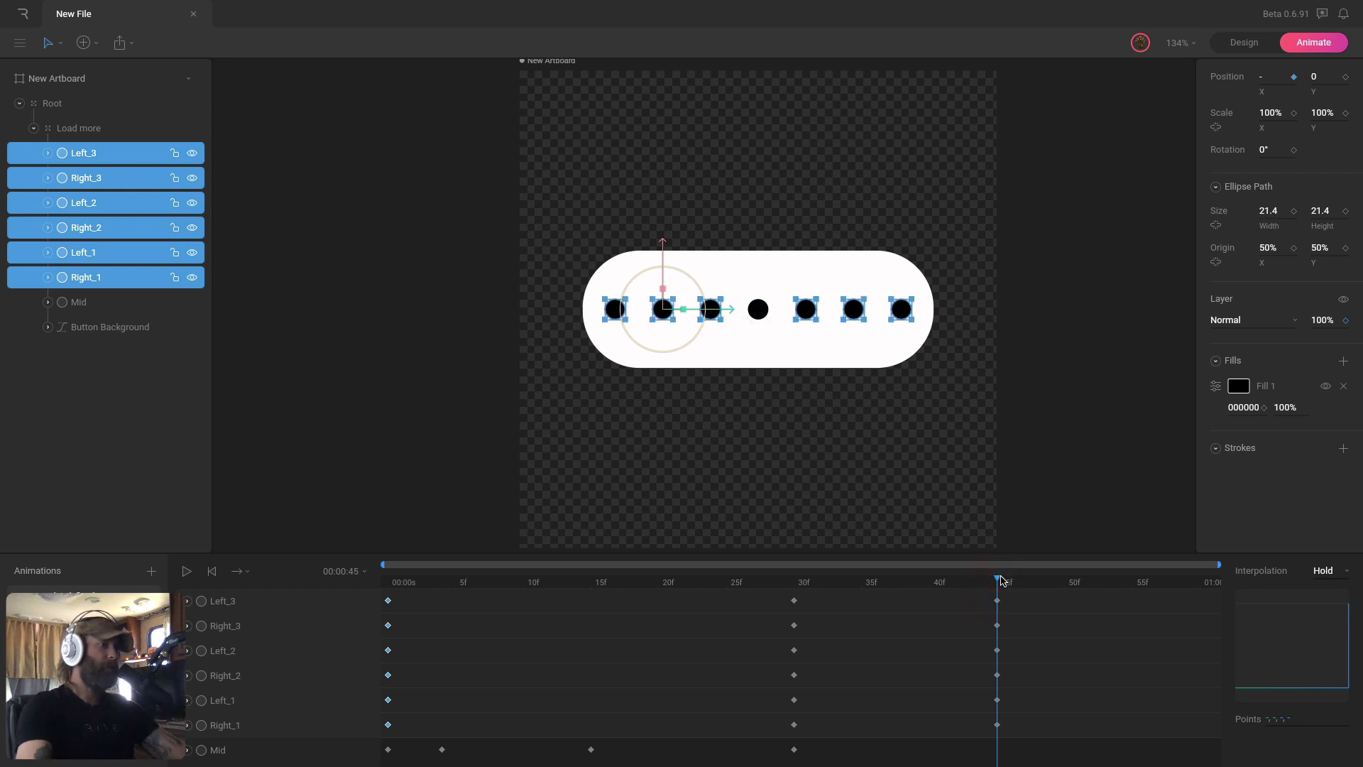
pyautogui.moveTo(1001, 588); pyautogui.dragTo(1228, 590)
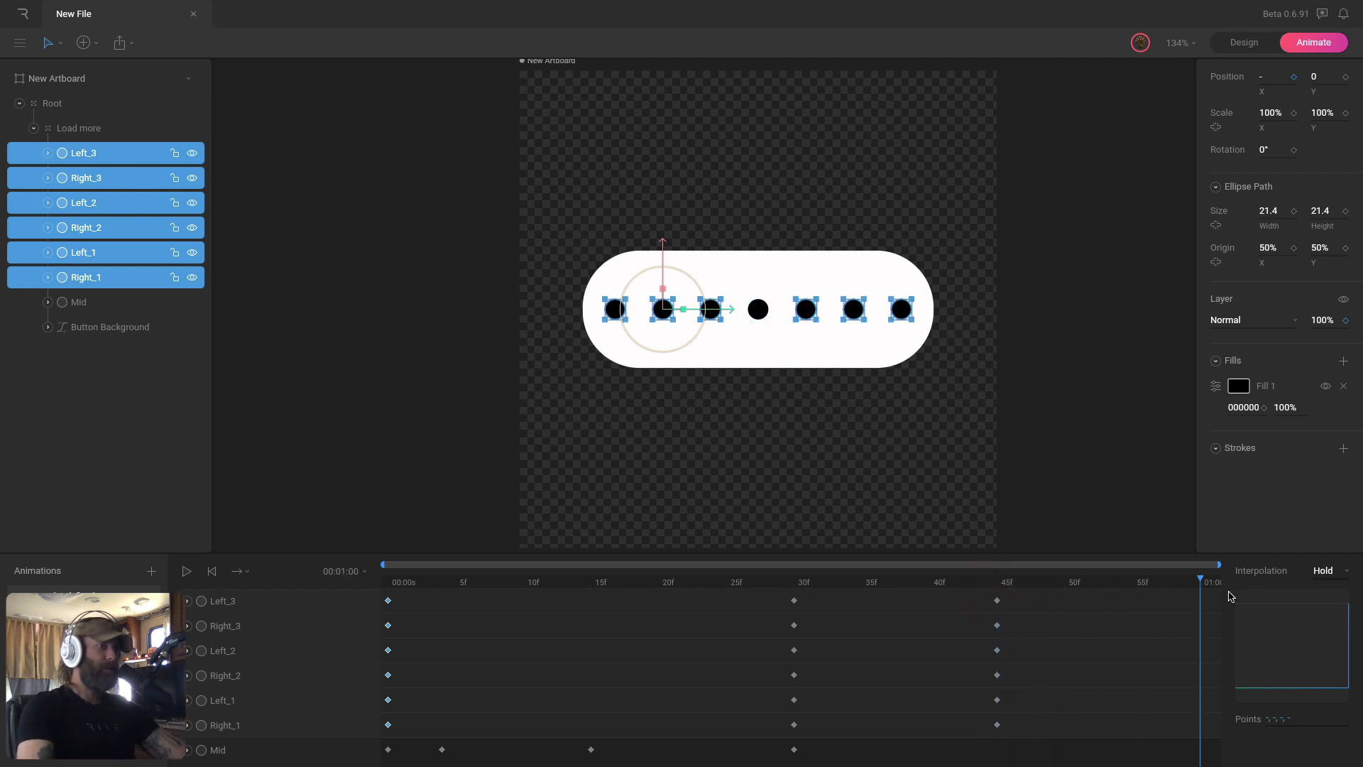
pyautogui.click(122, 626)
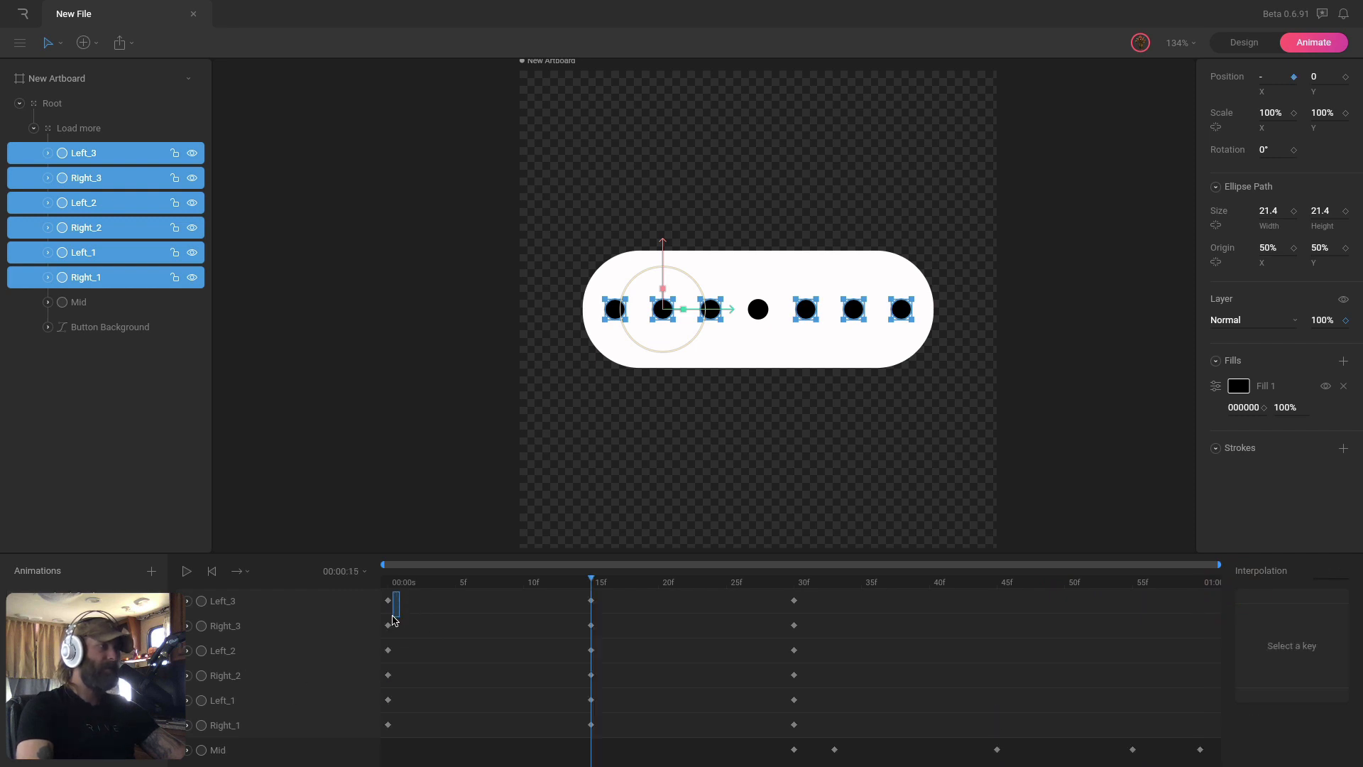
pyautogui.moveTo(394, 619); pyautogui.dragTo(390, 612)
pyautogui.click(187, 602)
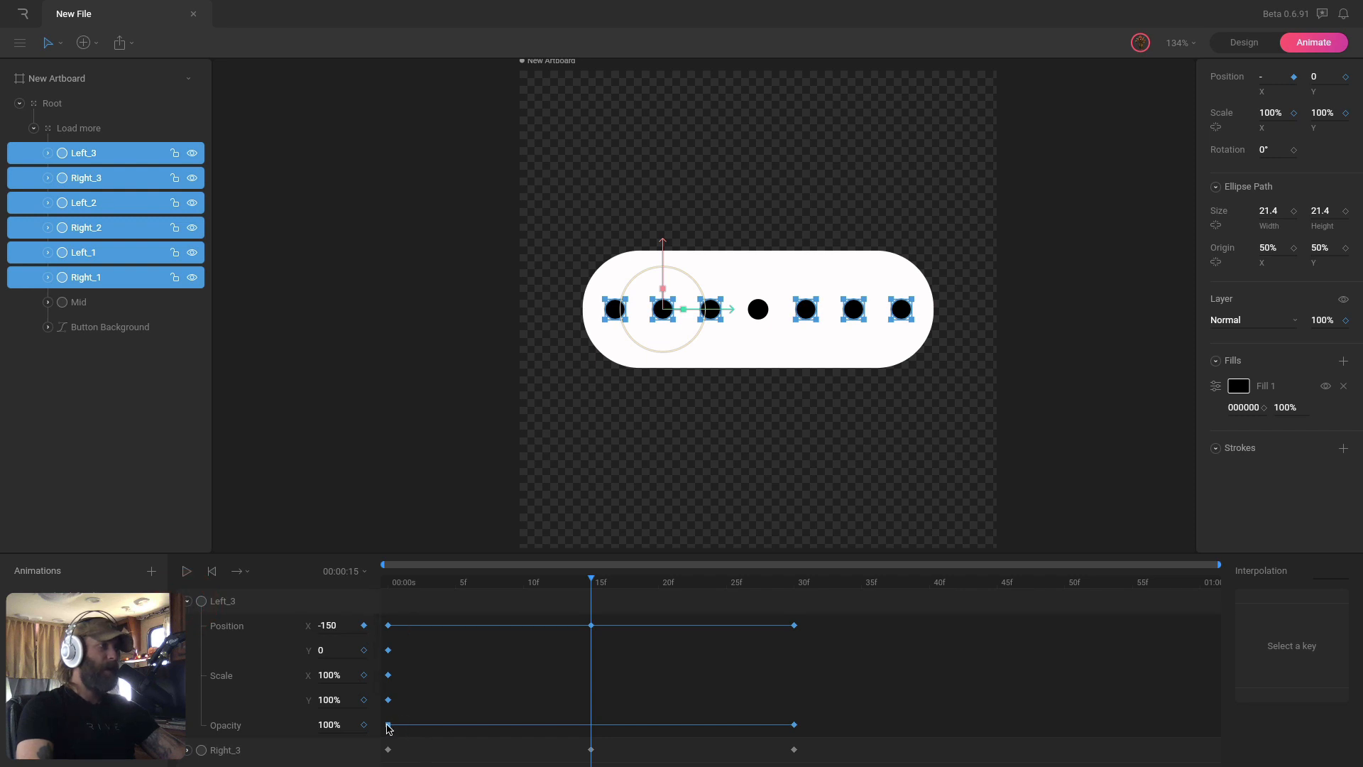
pyautogui.moveTo(397, 620); pyautogui.dragTo(380, 634)
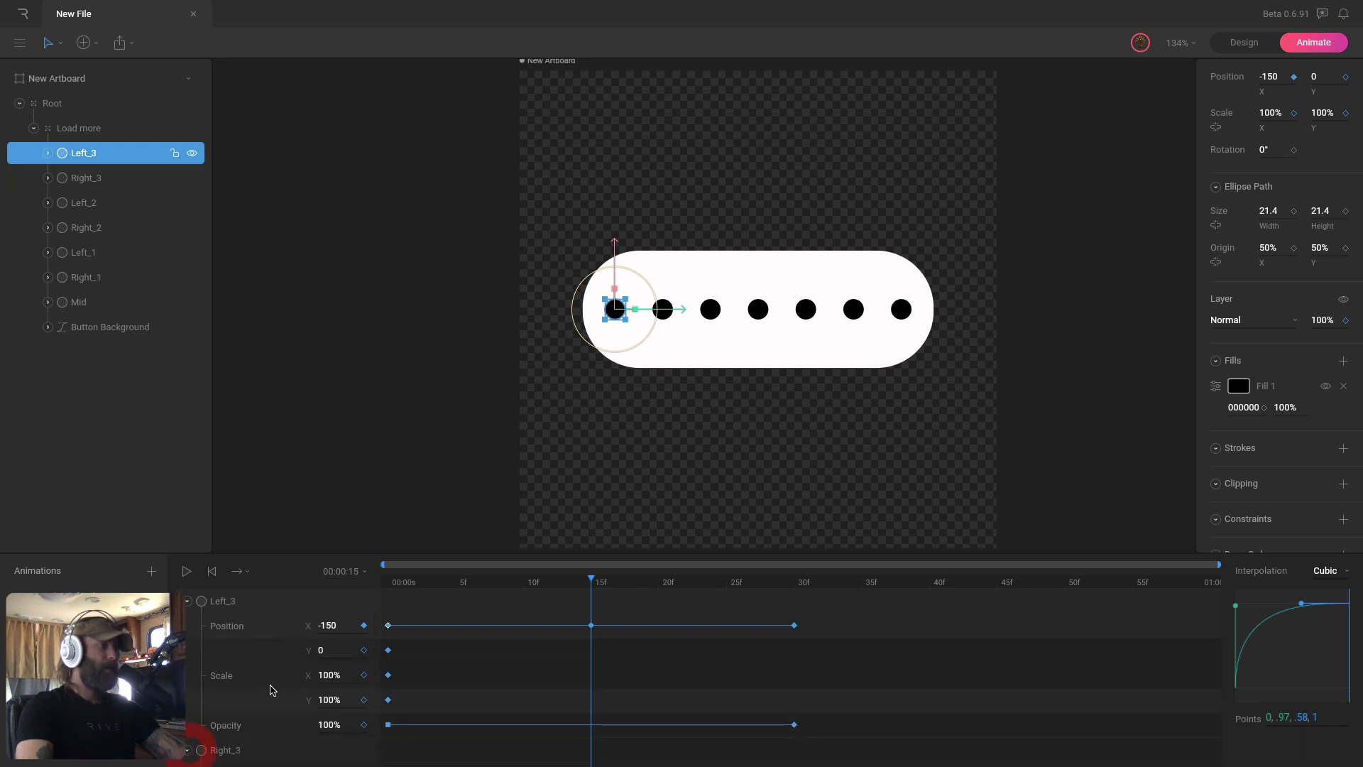
pyautogui.scroll(-3, 270, 690)
pyautogui.scroll(3, 398, 671)
pyautogui.click(402, 637)
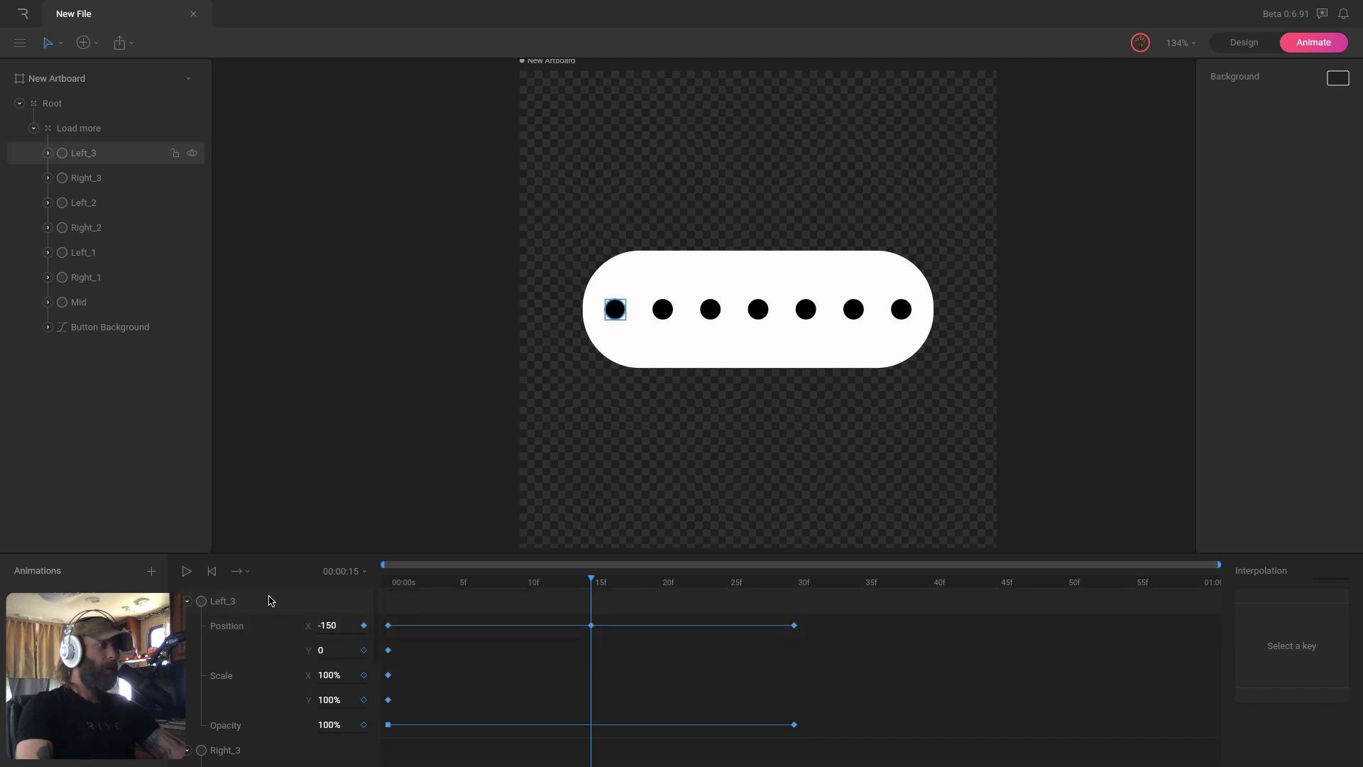
# Copy the frame 0 X position keys of all six side dots from More_load_start to frame 60 of More_load_finish.
pyautogui.moveTo(406, 622); pyautogui.dragTo(380, 630)
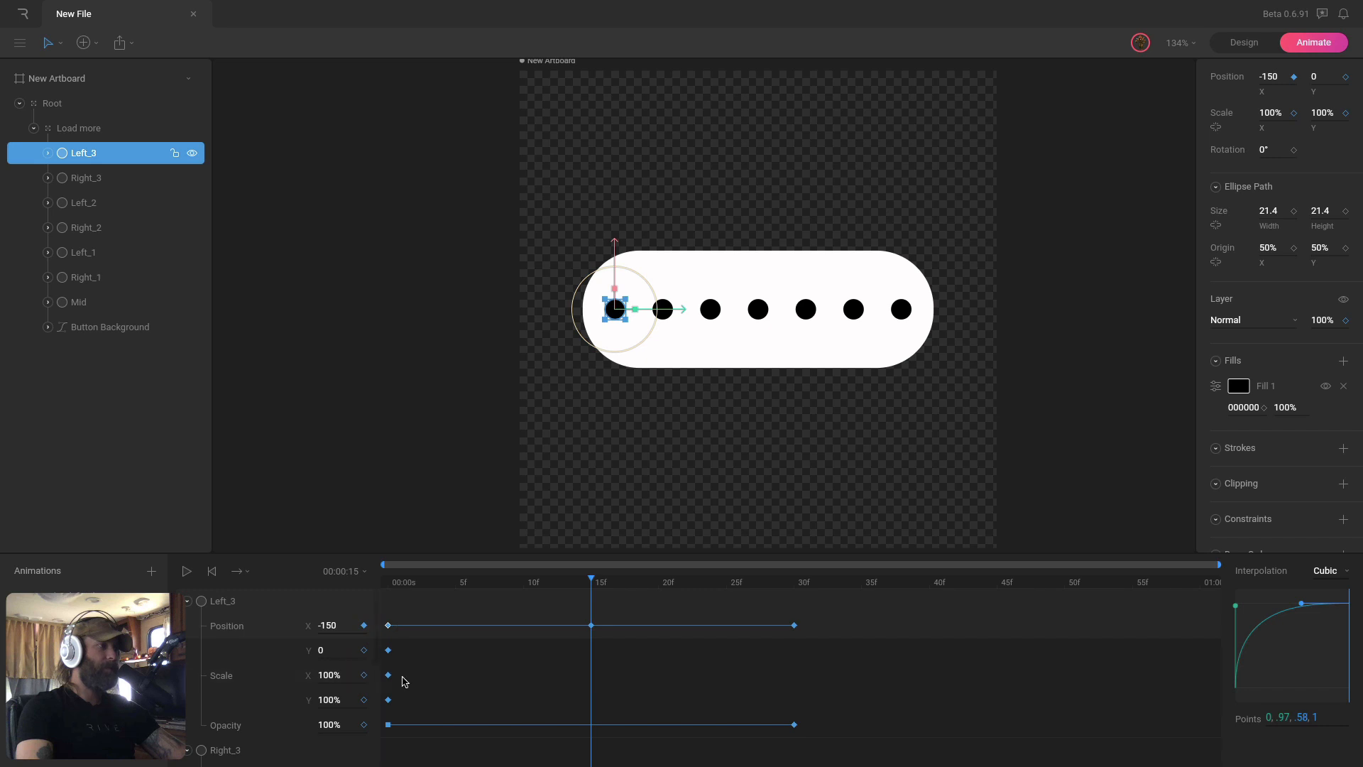
pyautogui.scroll(-1, 405, 681)
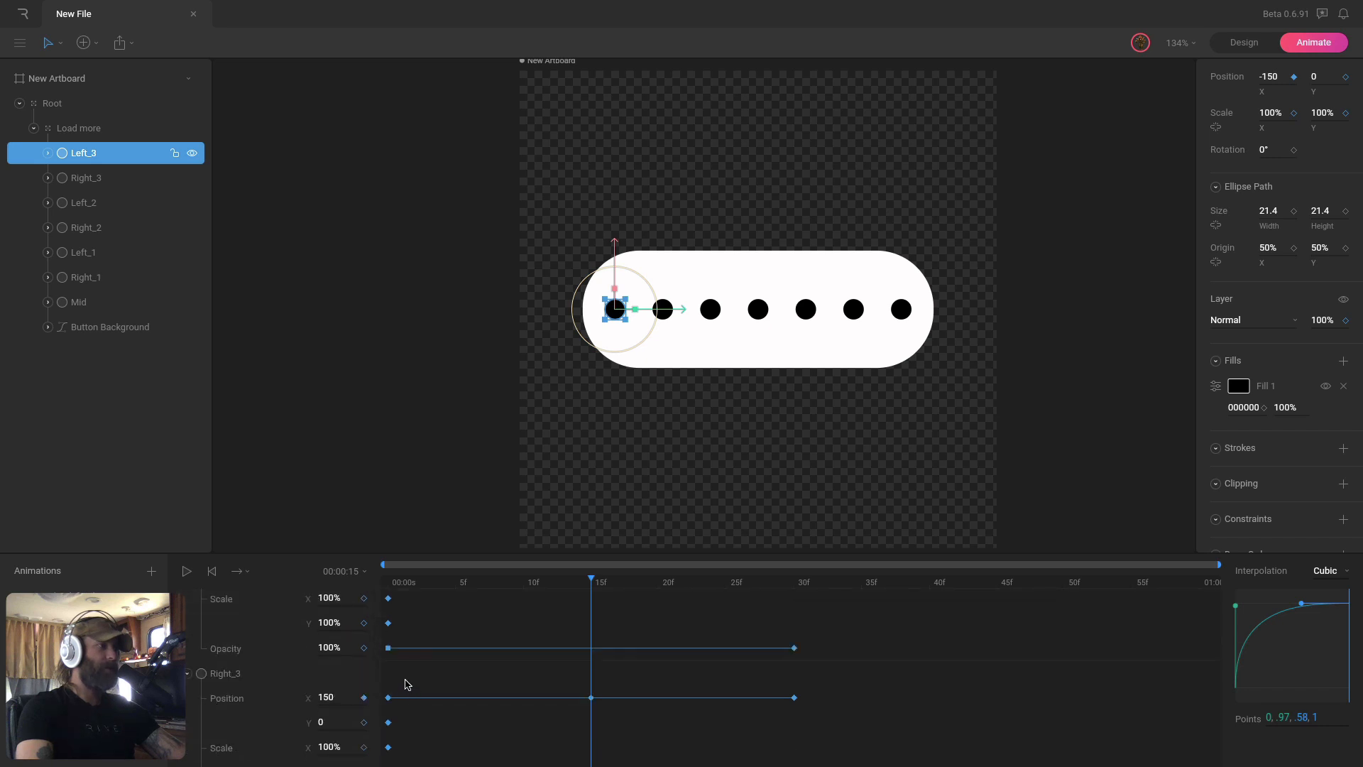
pyautogui.moveTo(407, 684); pyautogui.dragTo(377, 713)
pyautogui.scroll(1, 408, 687)
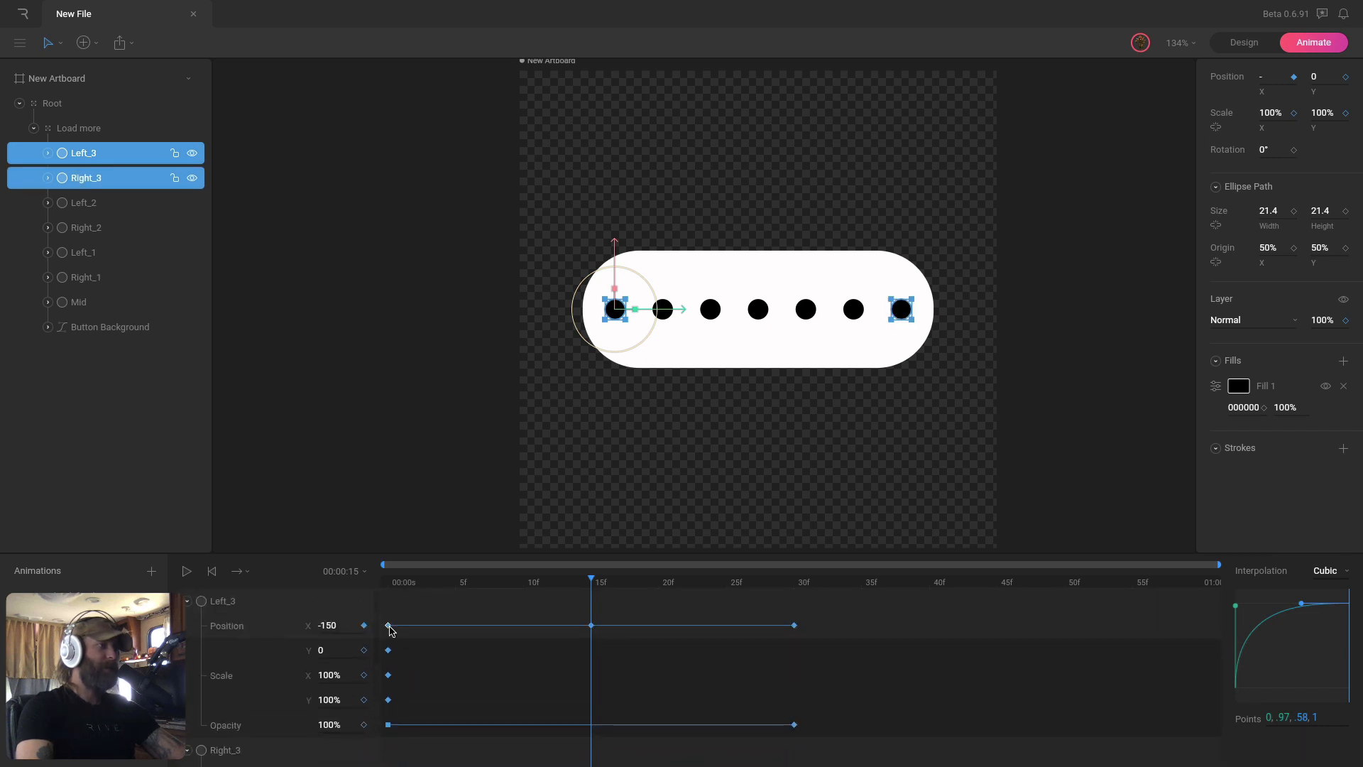
pyautogui.scroll(-2, 398, 721)
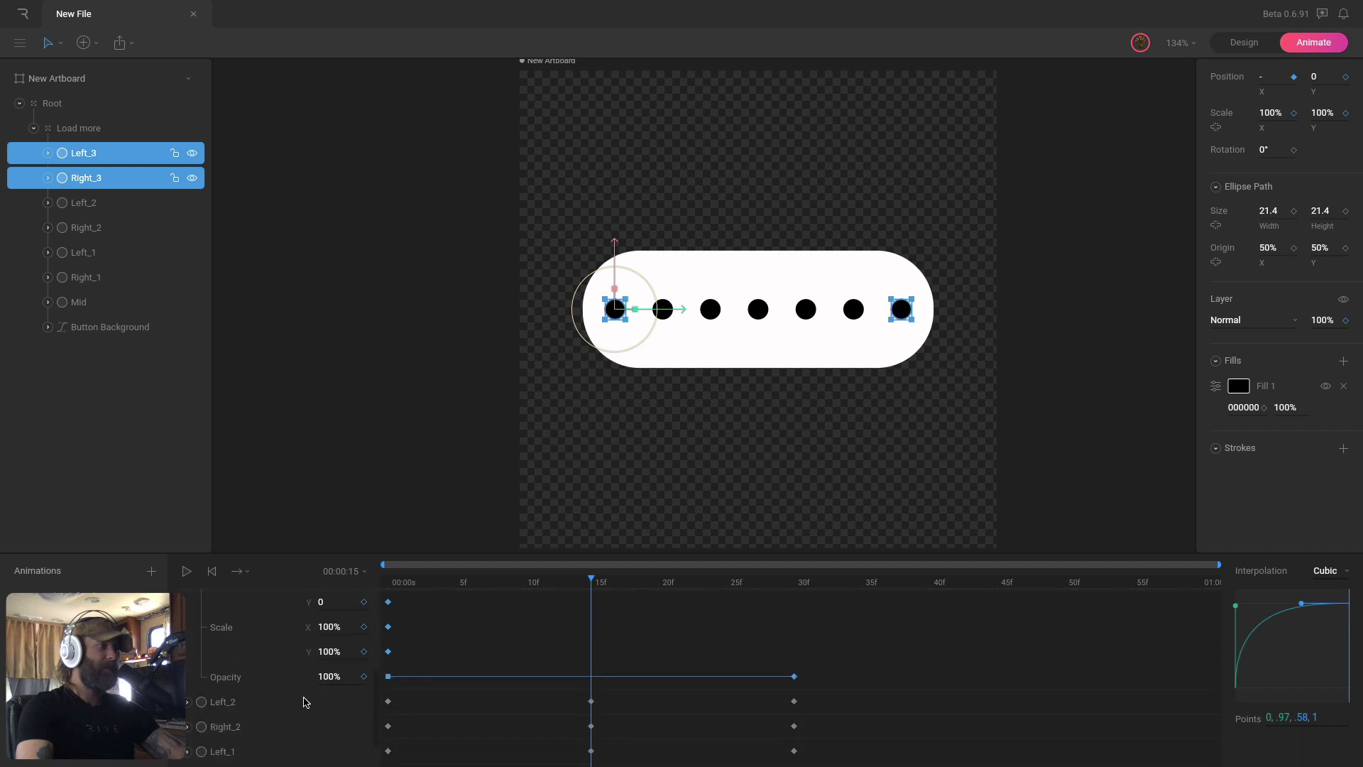
pyautogui.click(188, 702)
pyautogui.moveTo(411, 693); pyautogui.dragTo(376, 726)
pyautogui.scroll(-2, 415, 710)
pyautogui.click(188, 705)
pyautogui.scroll(-1, 420, 703)
pyautogui.scroll(-2, 407, 715)
pyautogui.click(187, 710)
pyautogui.scroll(-1, 417, 688)
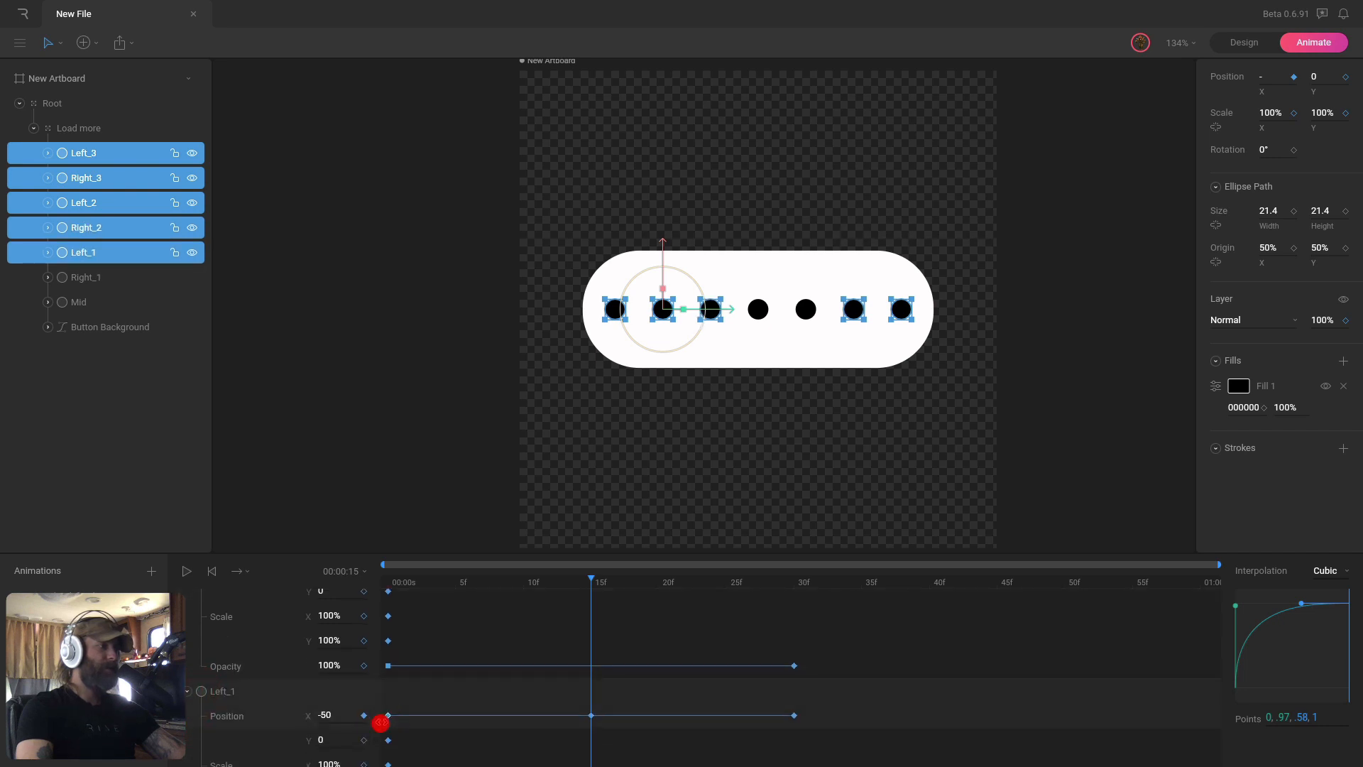
pyautogui.scroll(-3, 423, 718)
pyautogui.click(188, 729)
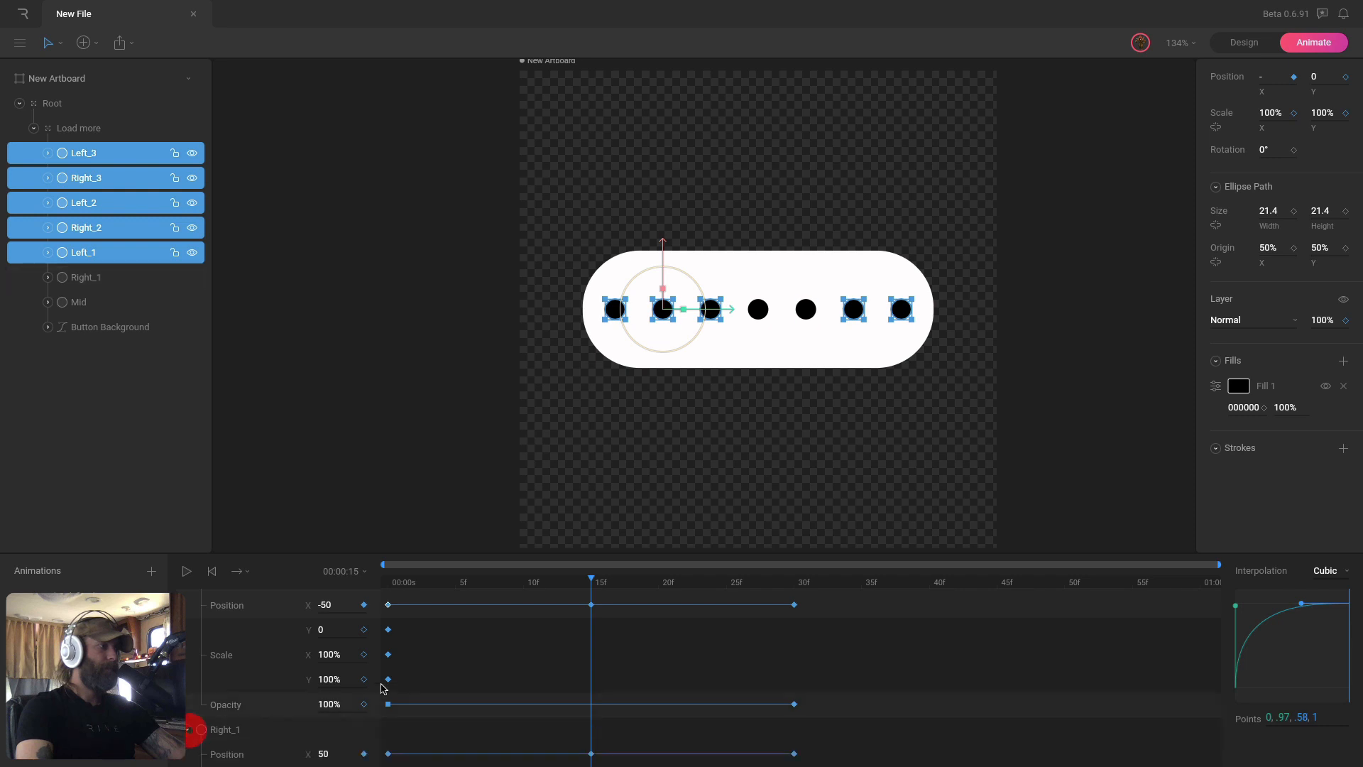
pyautogui.scroll(-3, 410, 691)
pyautogui.moveTo(405, 646); pyautogui.dragTo(376, 670)
pyautogui.scroll(-1, 417, 675)
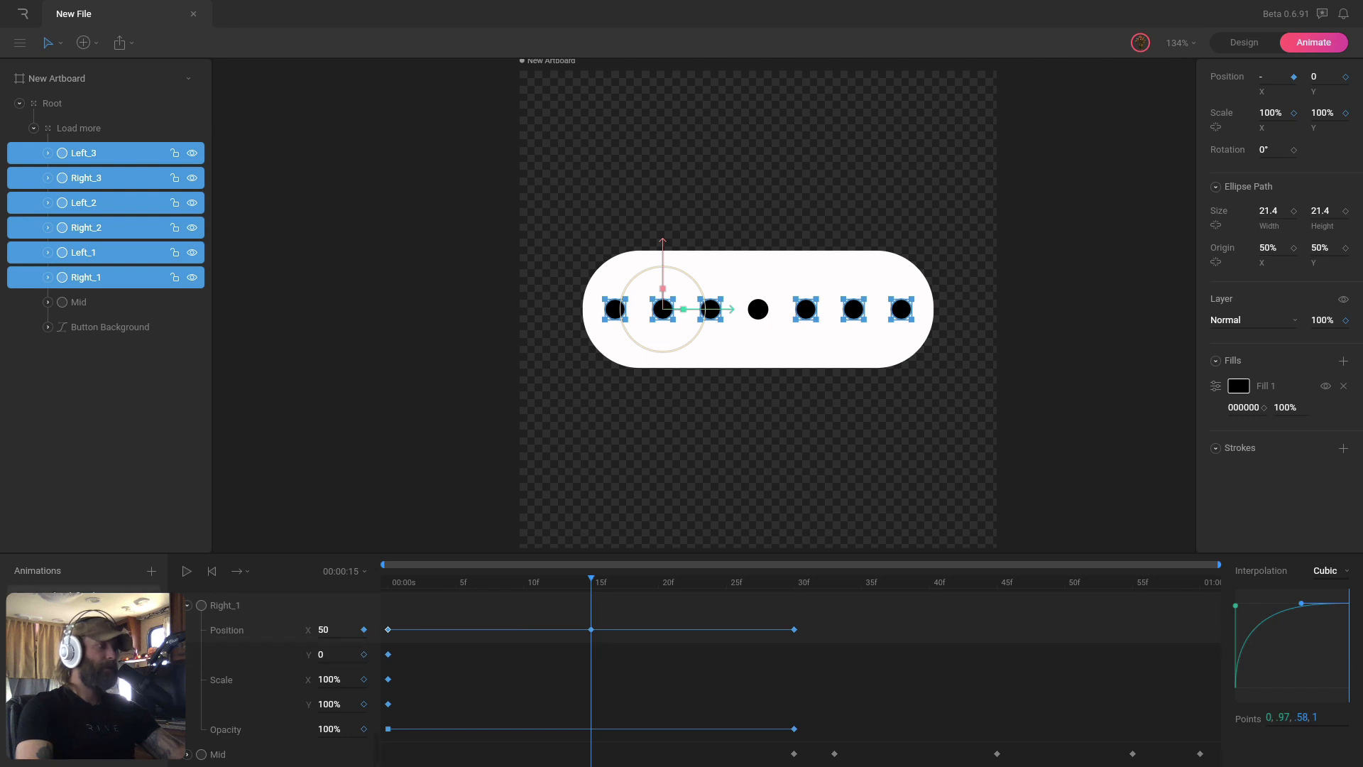
pyautogui.click(64, 598)
pyautogui.hotkey('ctrl', 'v')
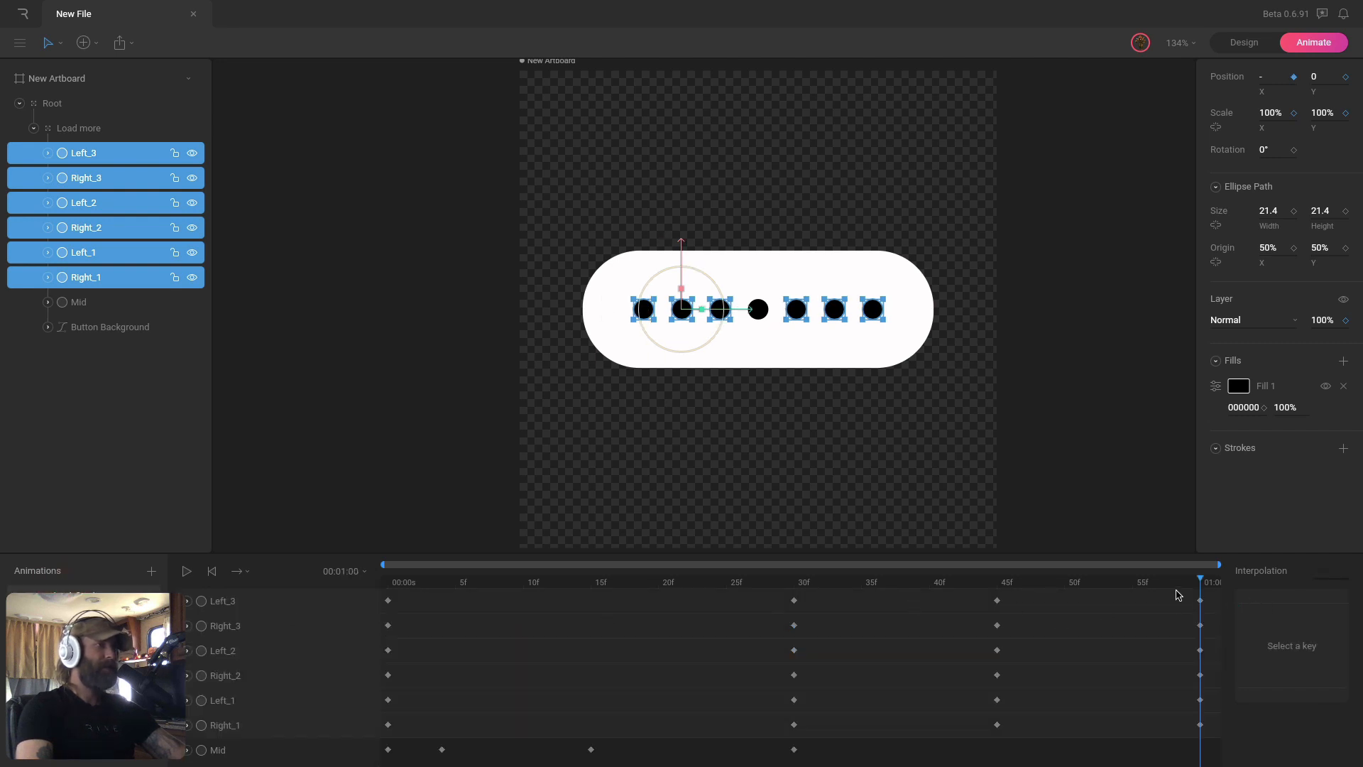
# Scrub back to the start of More_load_finish and play the animation to check the dots' motion.
pyautogui.moveTo(1199, 581); pyautogui.dragTo(788, 623)
pyautogui.click(1056, 432)
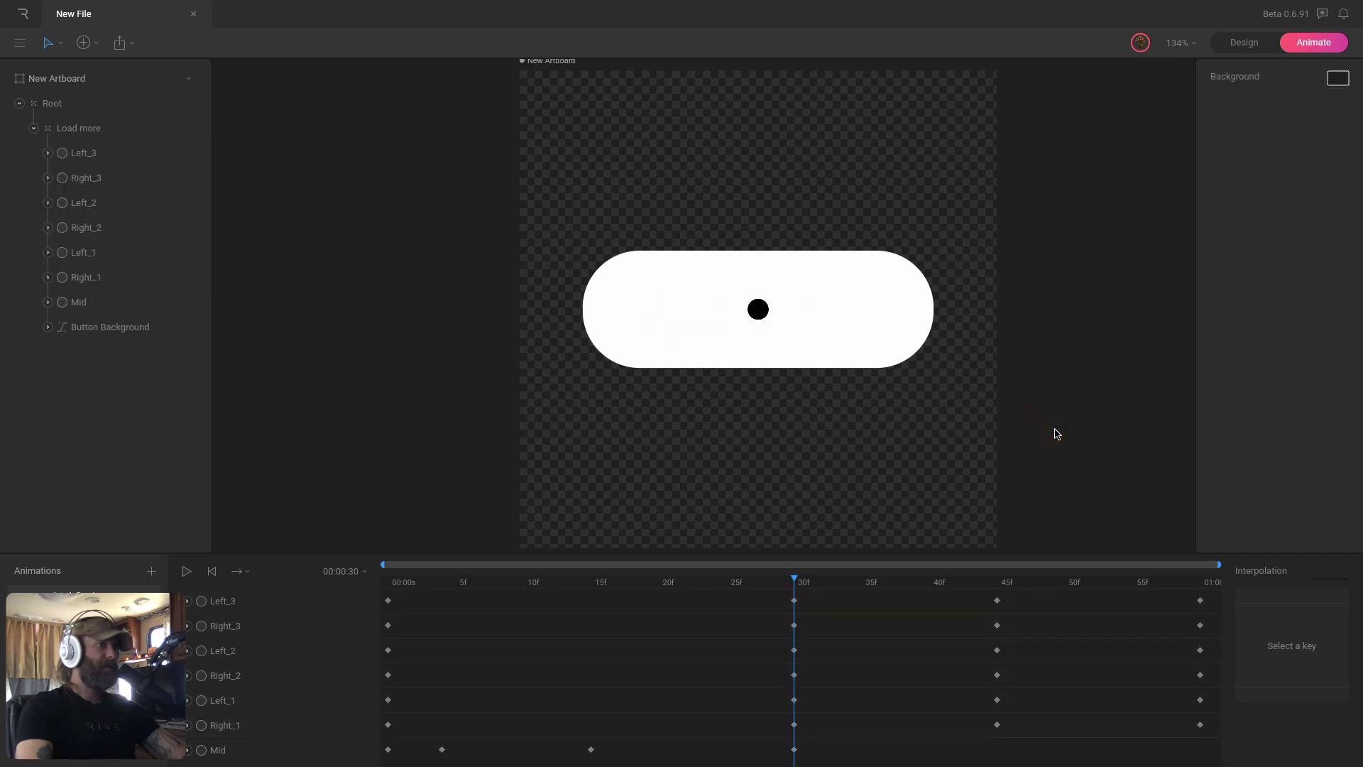
pyautogui.click(397, 585)
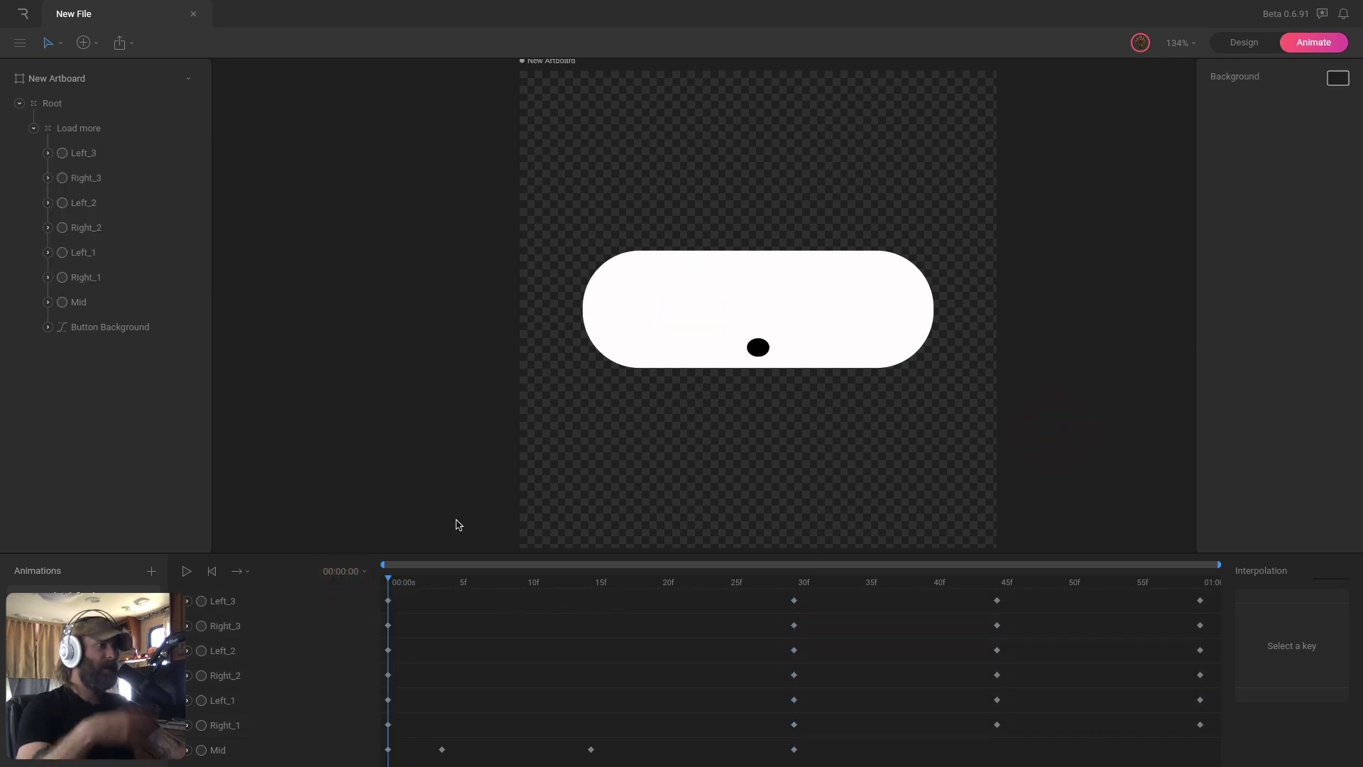
pyautogui.press('space')
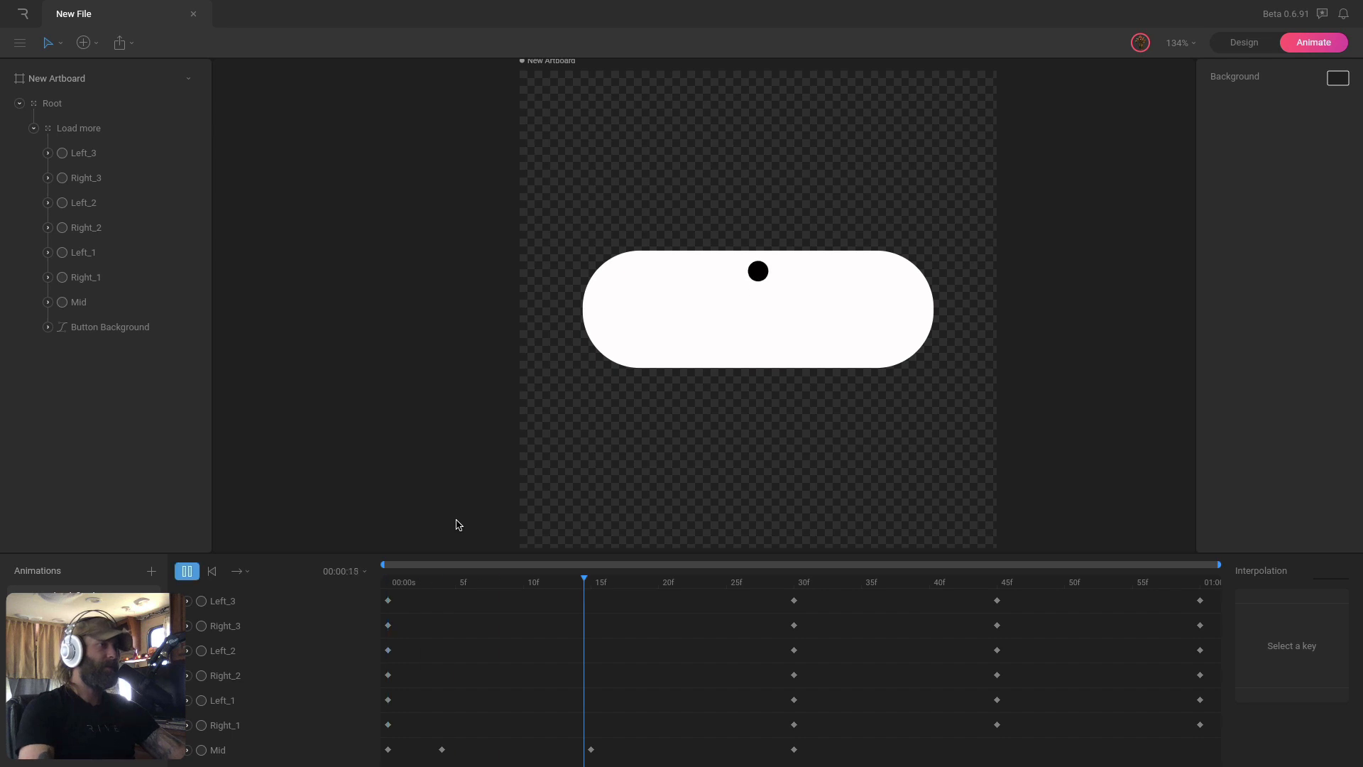
pyautogui.press('space')
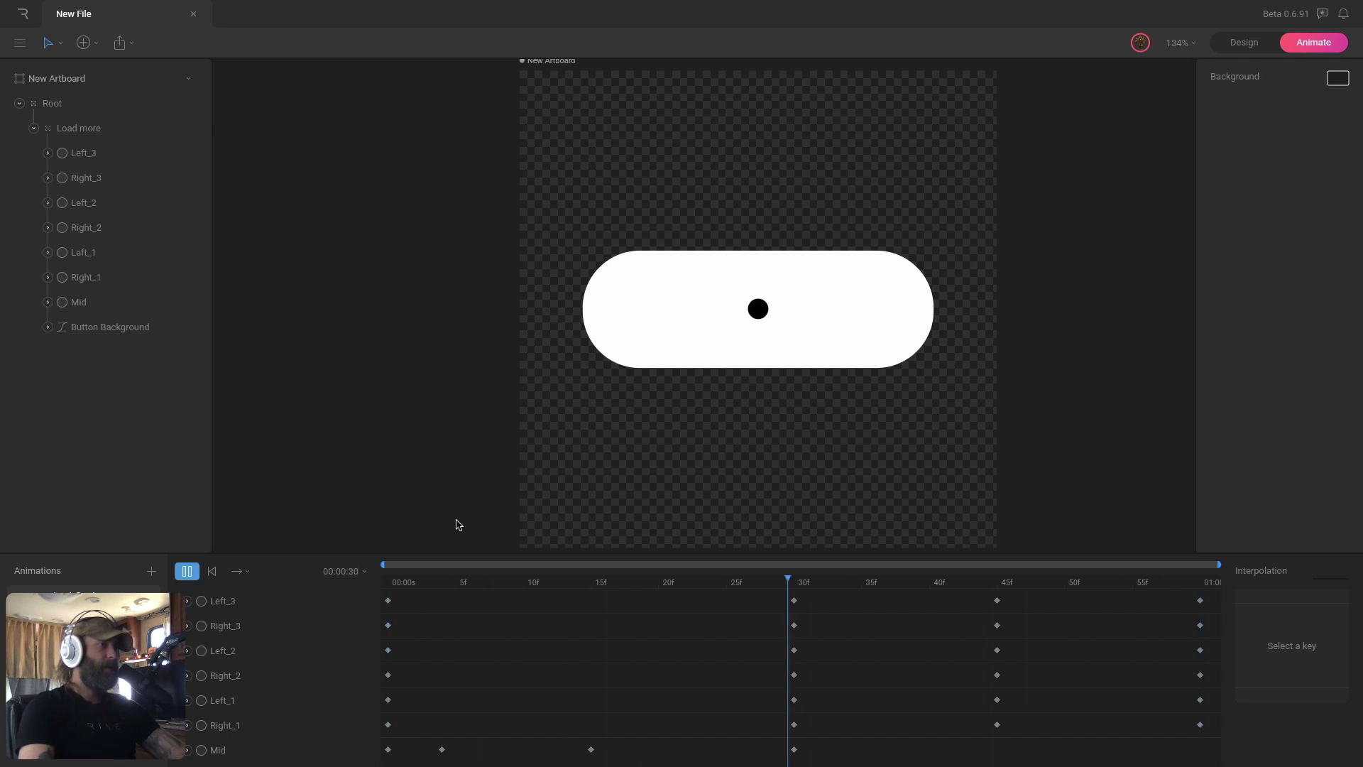
pyautogui.press('space')
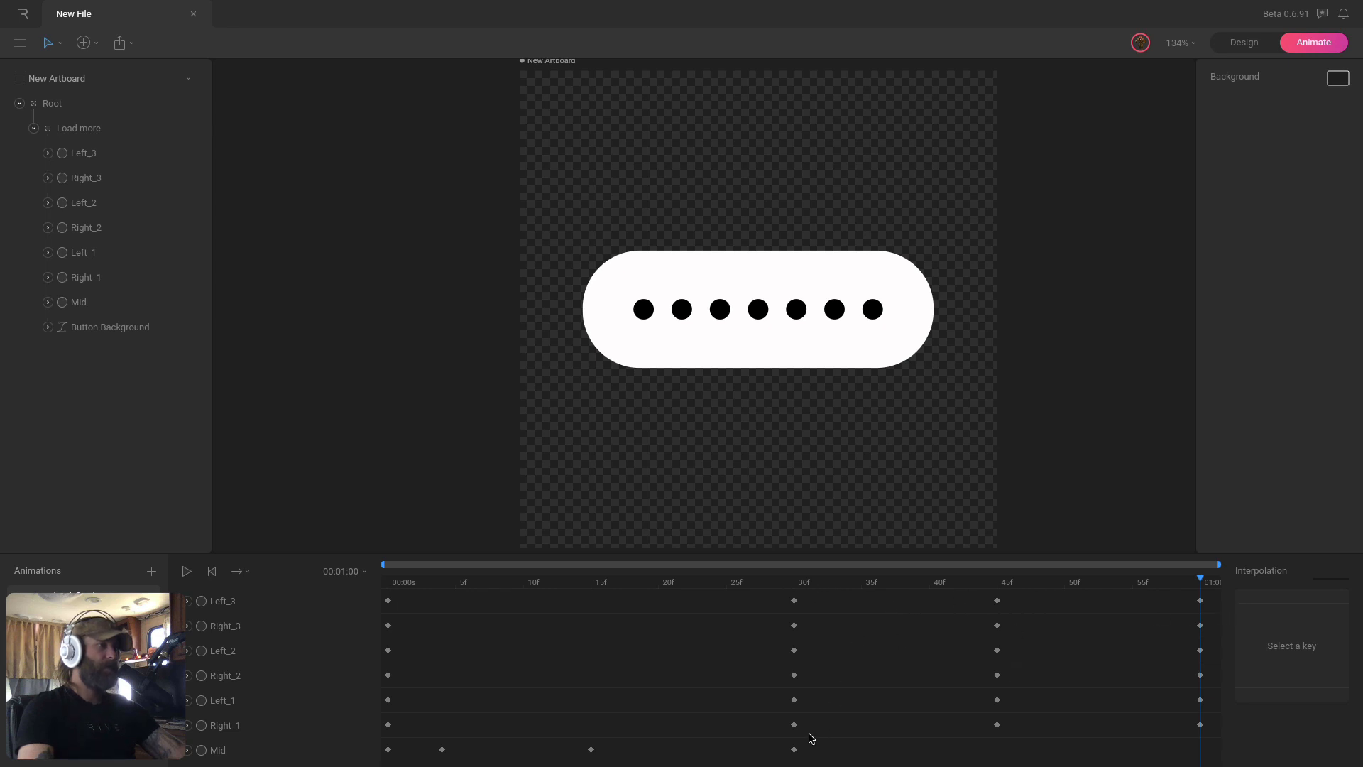
# Set the six side dots' frame 30 keys to Cubic interpolation with the curve 0, .99, .58, 1.
pyautogui.moveTo(807, 737); pyautogui.dragTo(770, 579)
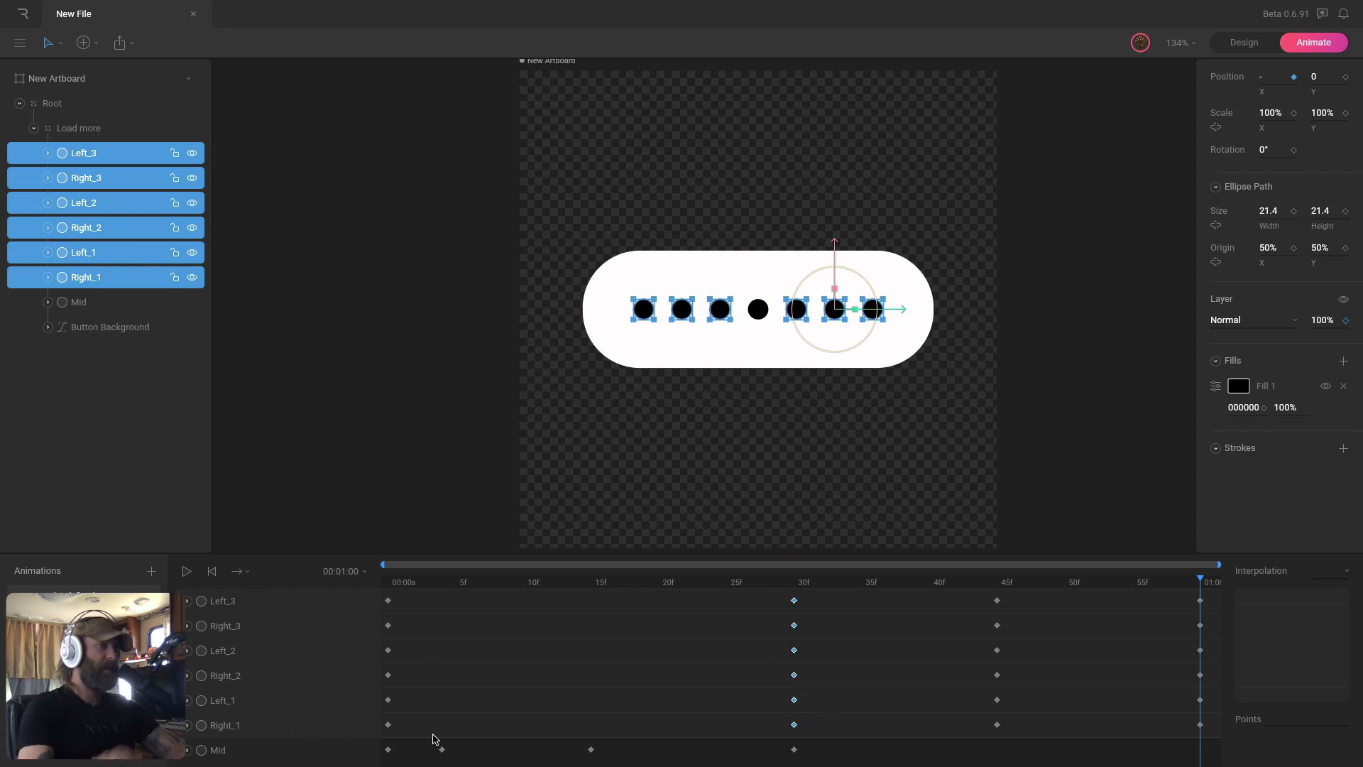
pyautogui.click(1325, 572)
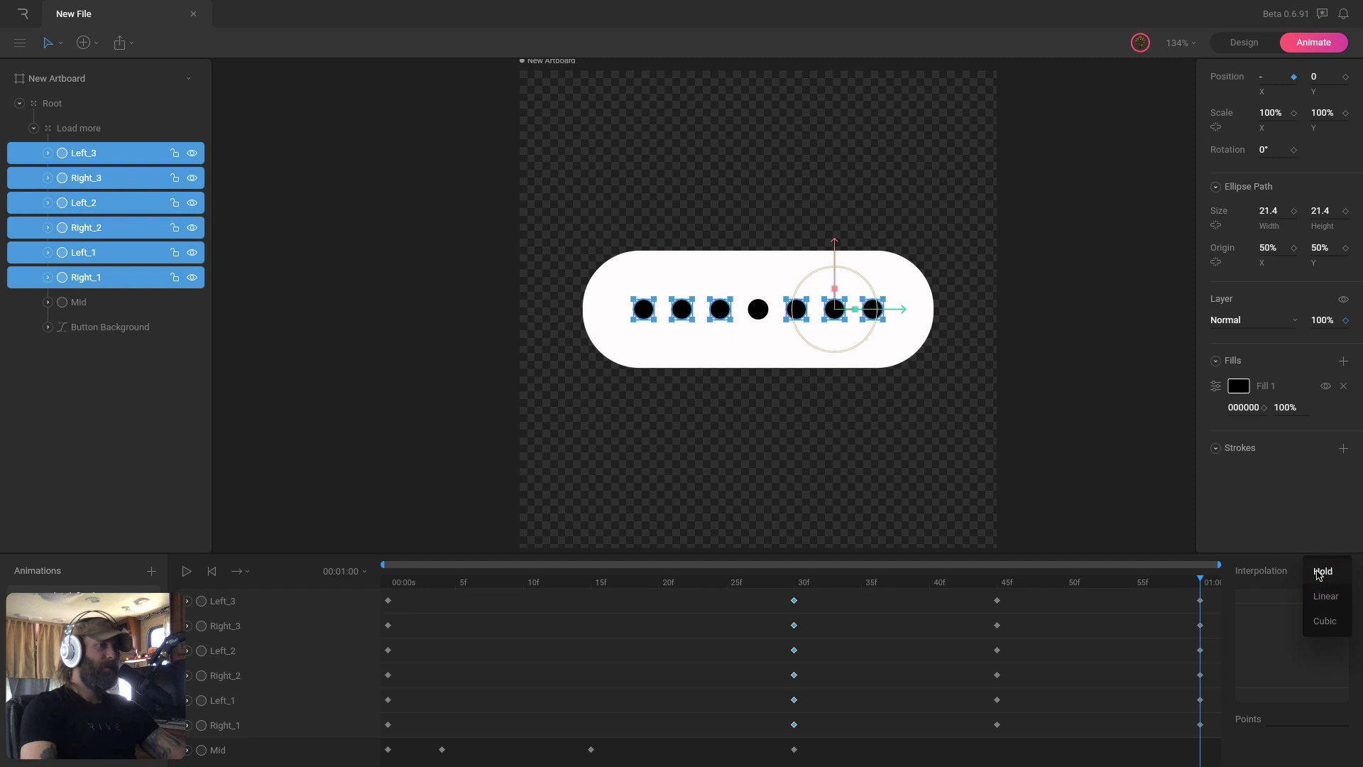
pyautogui.click(1325, 621)
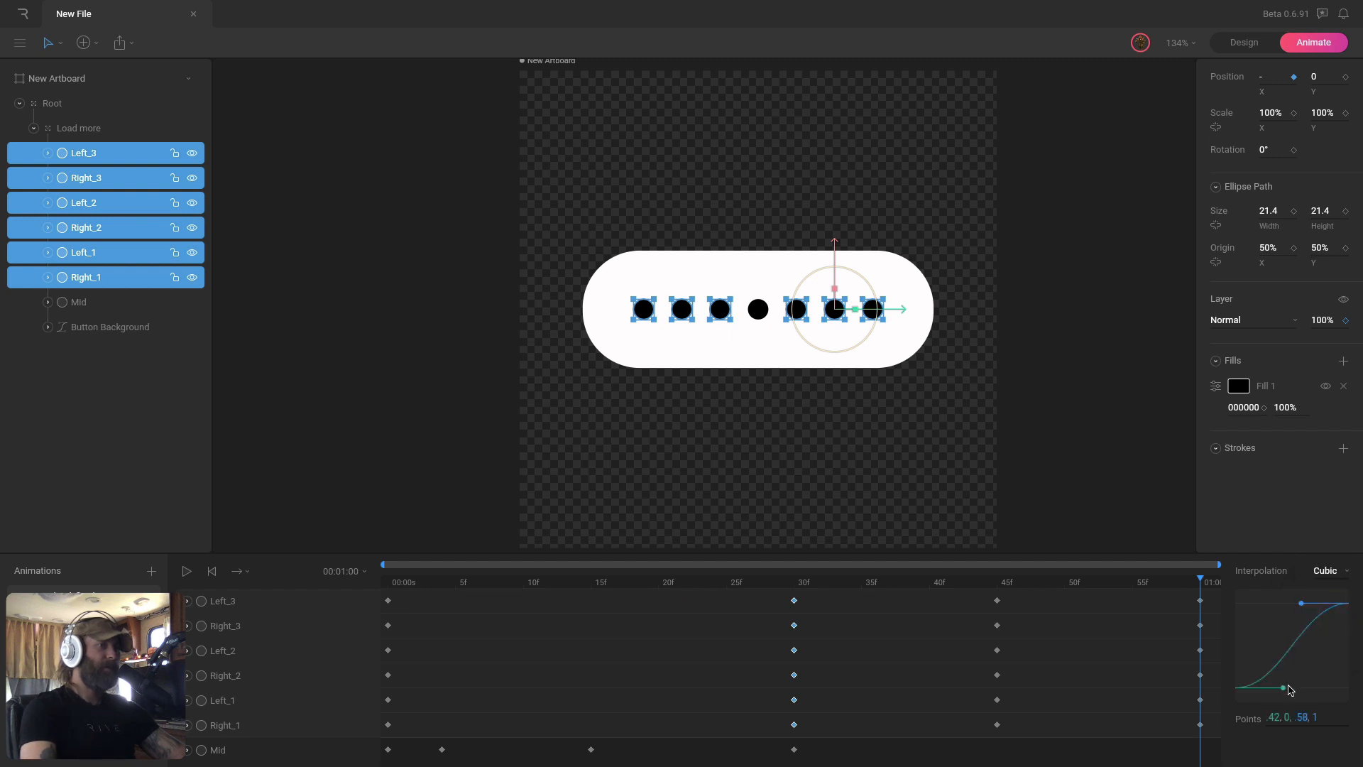
pyautogui.moveTo(1284, 690); pyautogui.dragTo(1220, 607)
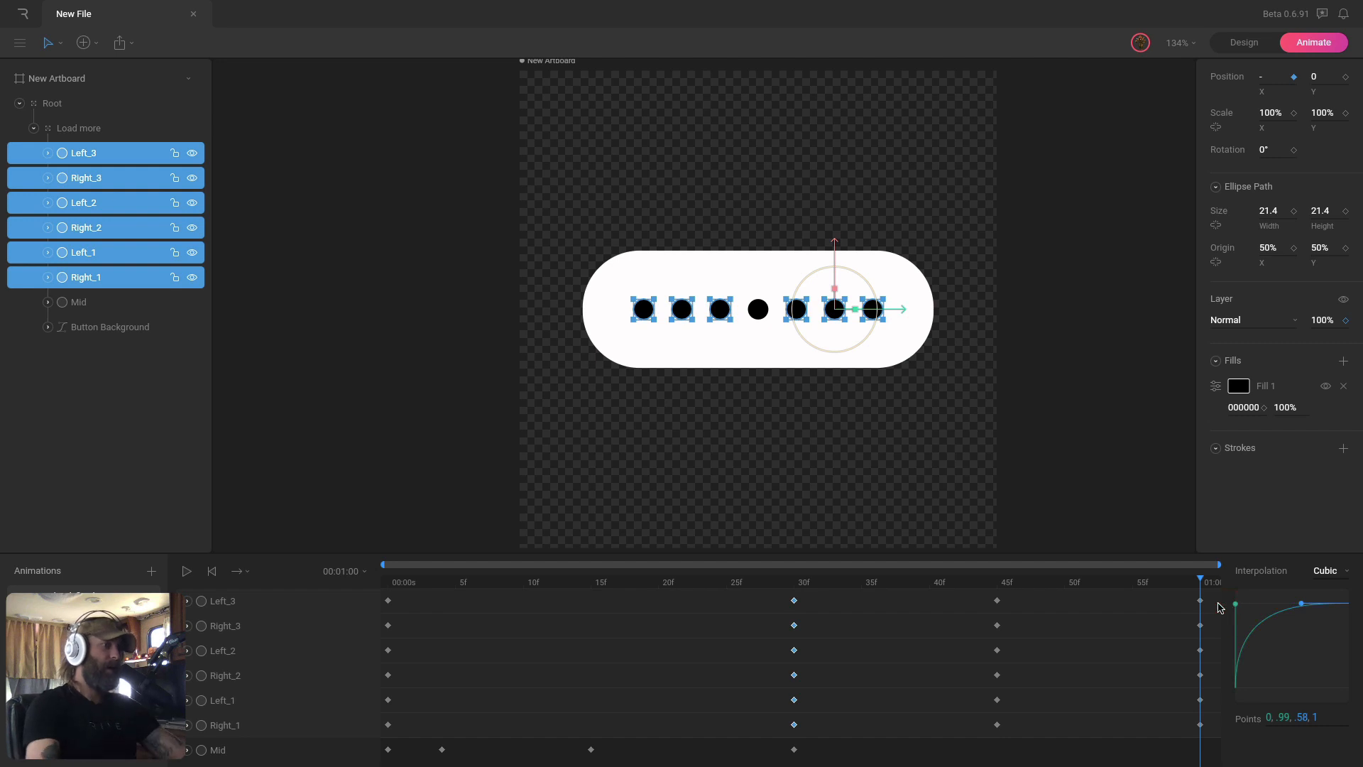
# Set the six side dots' frame 45 keys to Cubic with the curve .99, -.01, .58, 1, and play the animation from the start.
pyautogui.moveTo(1015, 738); pyautogui.dragTo(974, 590)
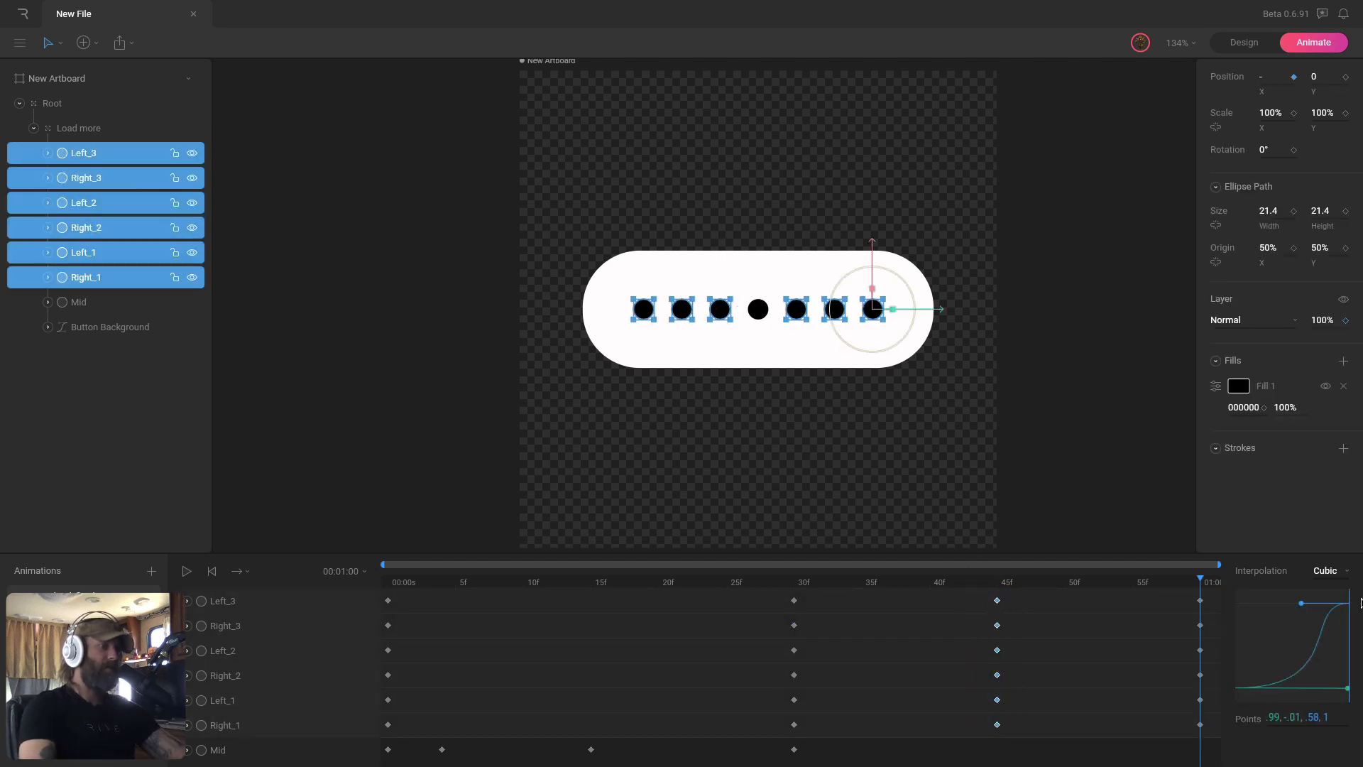
pyautogui.moveTo(990, 583); pyautogui.dragTo(283, 588)
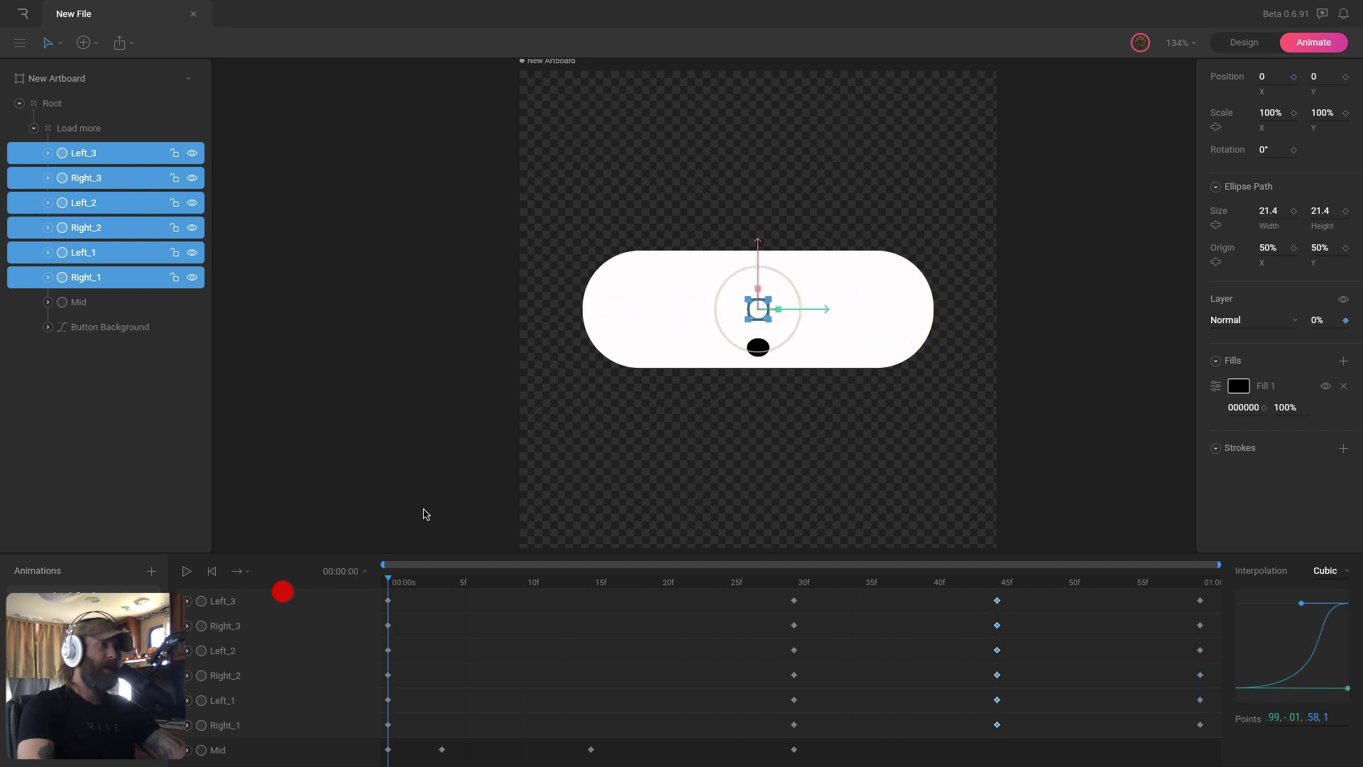
pyautogui.click(1097, 198)
pyautogui.click(1097, 199)
pyautogui.press('space')
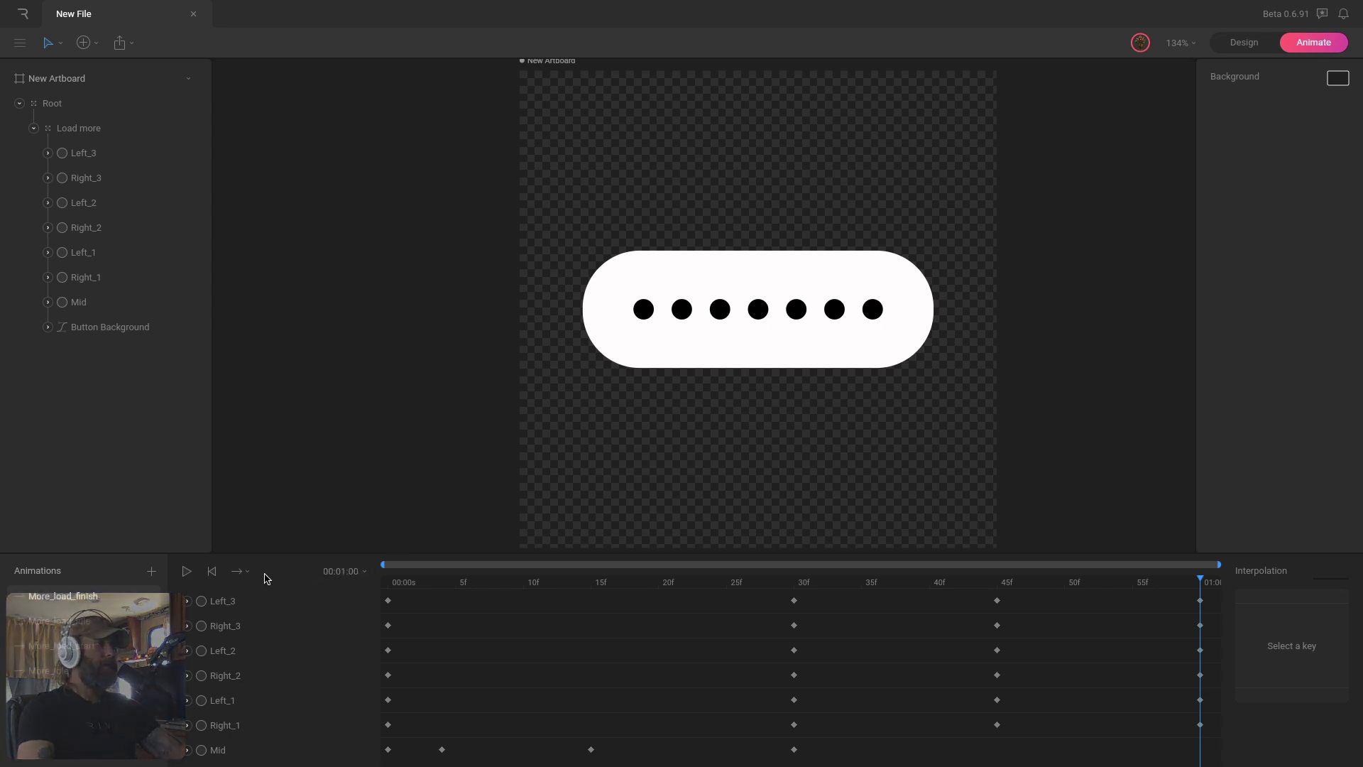
# Add a new state machine to the artboard's animation list.
pyautogui.click(152, 572)
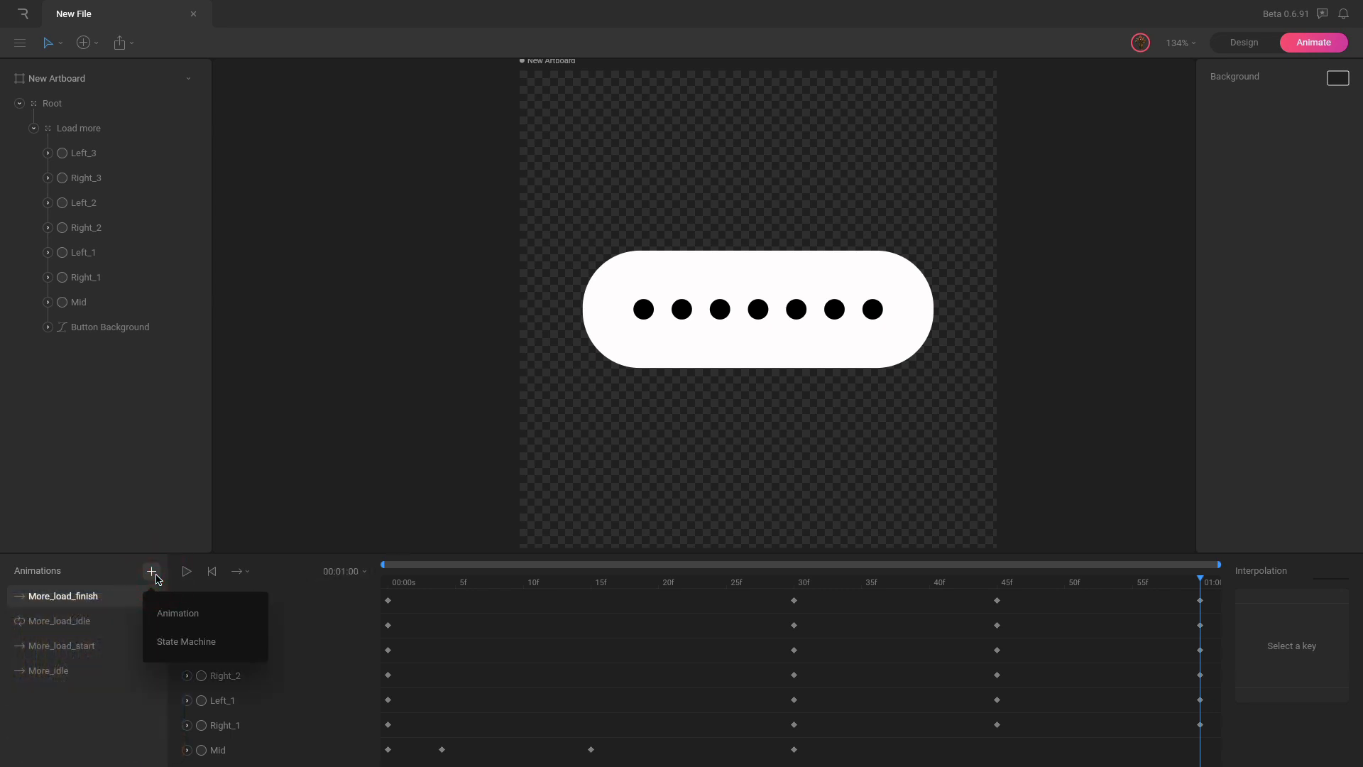
pyautogui.click(164, 635)
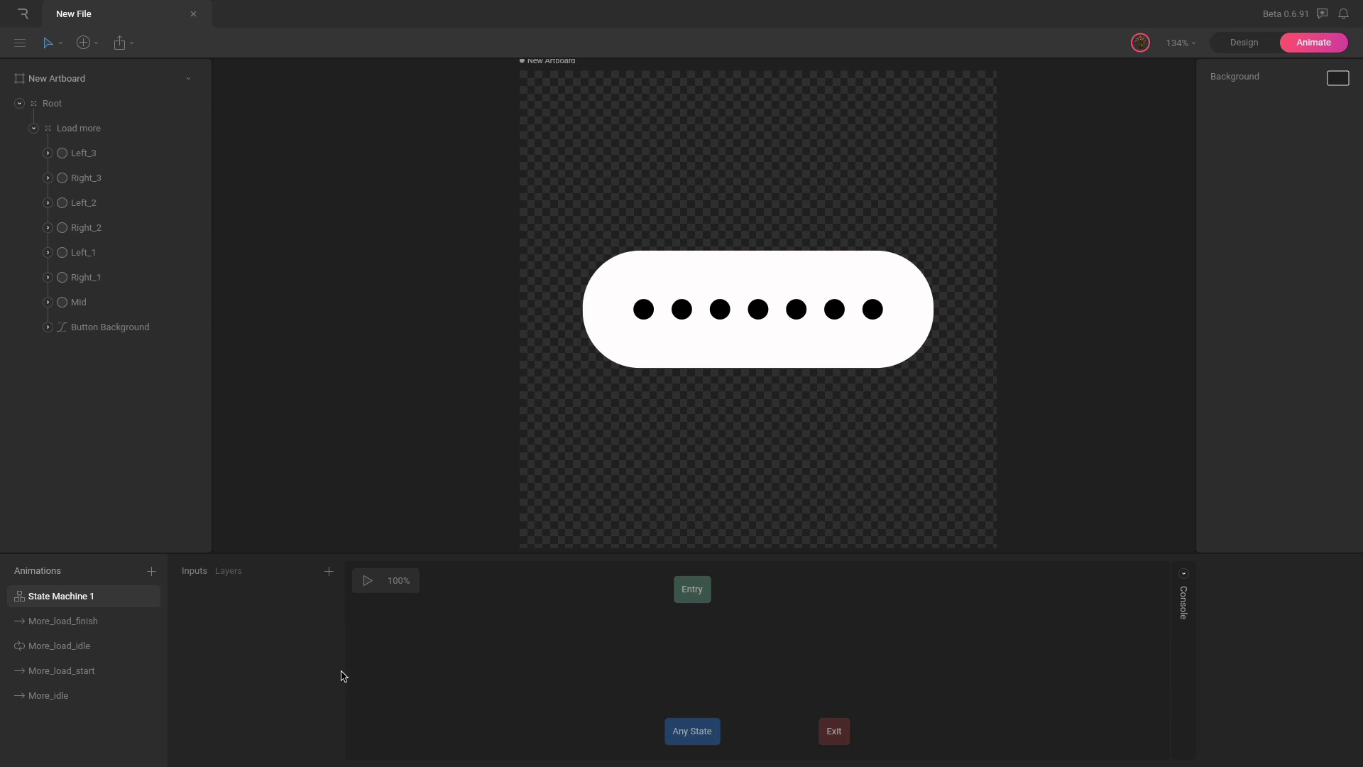
# Add More_idle, More_load_start, More_load_idle and More_load_finish as states in a row between Entry and Any State in the state machine graph.
pyautogui.click(388, 675)
pyautogui.moveTo(75, 695); pyautogui.dragTo(693, 648)
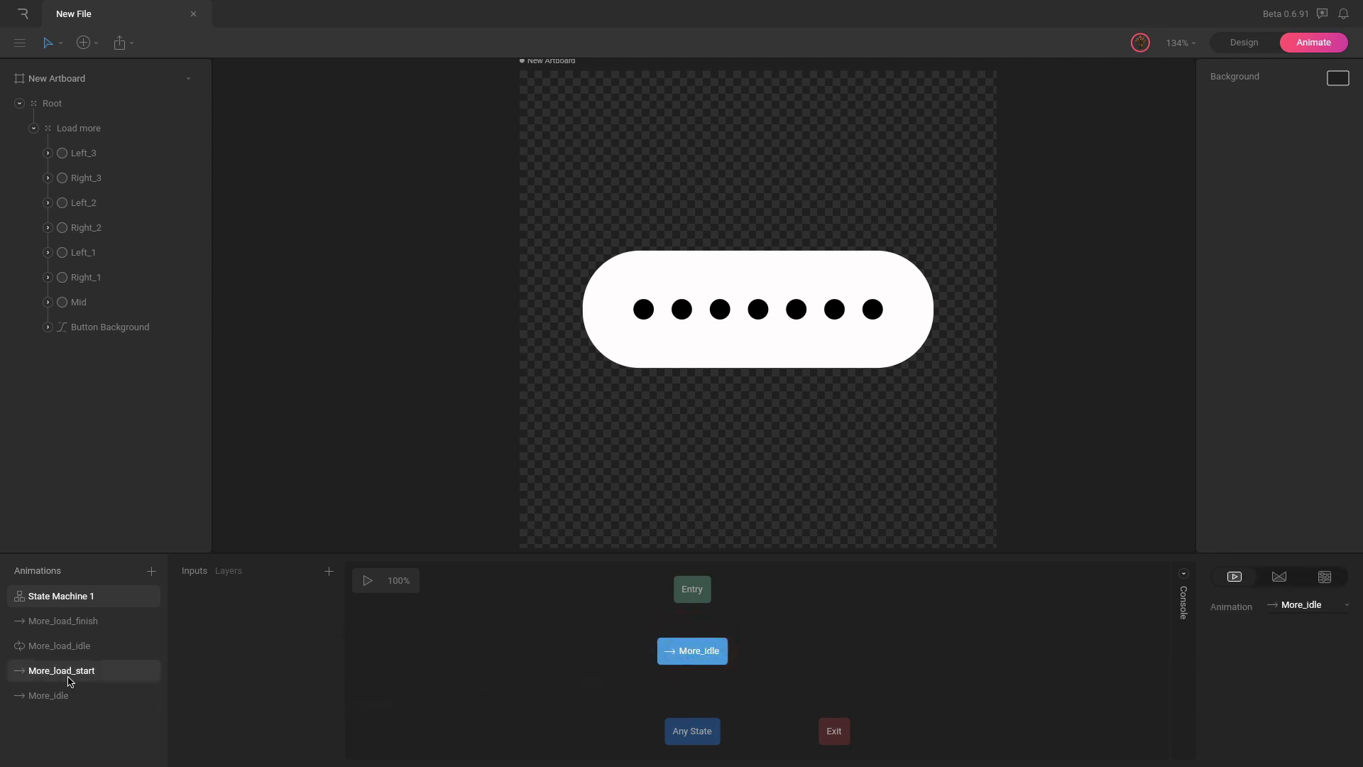
pyautogui.moveTo(69, 682); pyautogui.dragTo(847, 650)
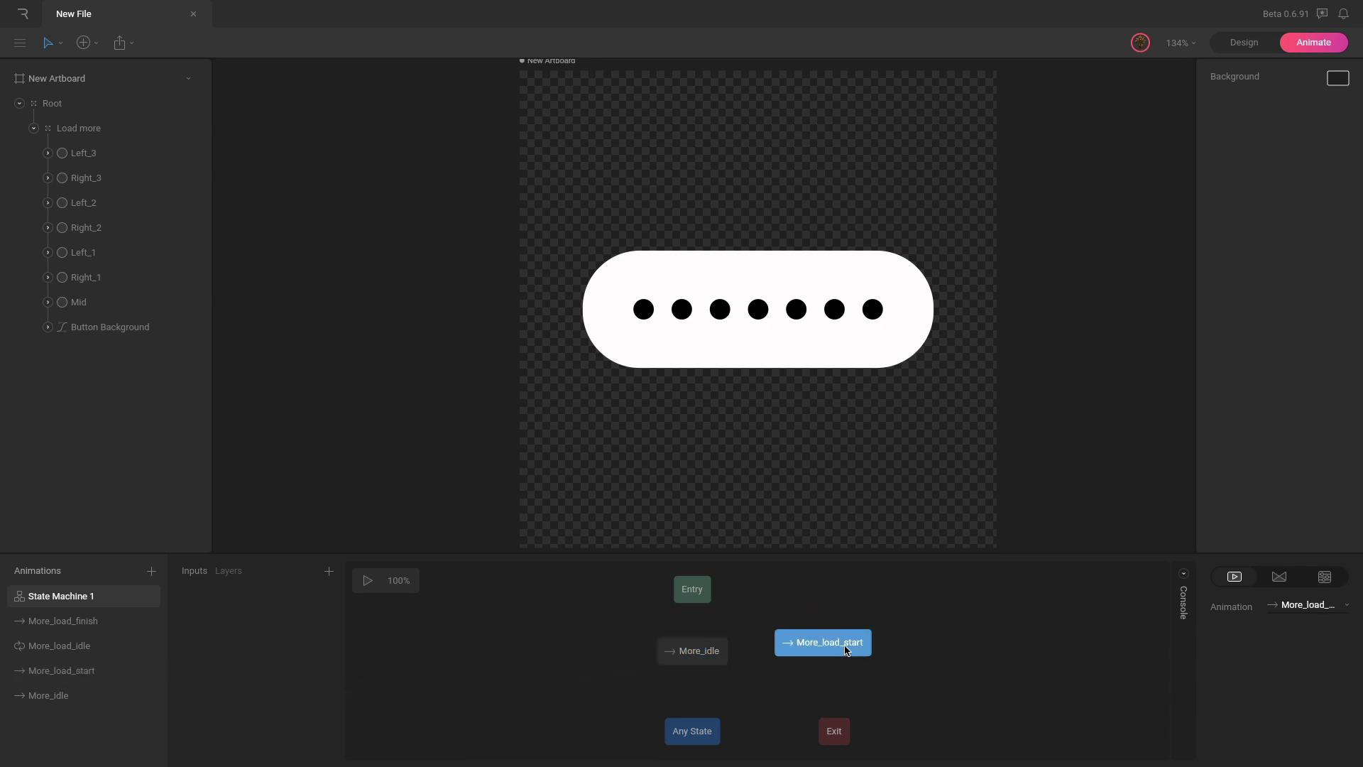
pyautogui.moveTo(71, 645); pyautogui.dragTo(972, 651)
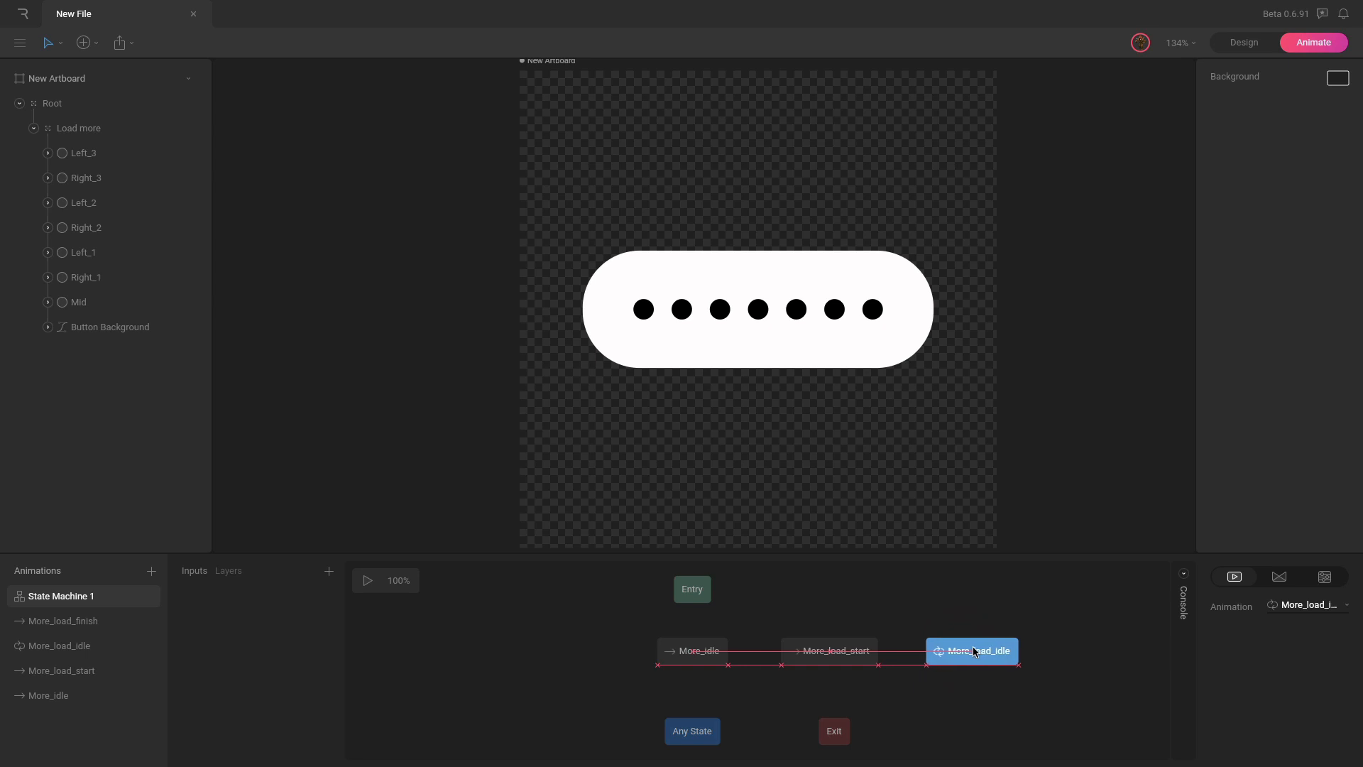
pyautogui.moveTo(66, 621); pyautogui.dragTo(1113, 650)
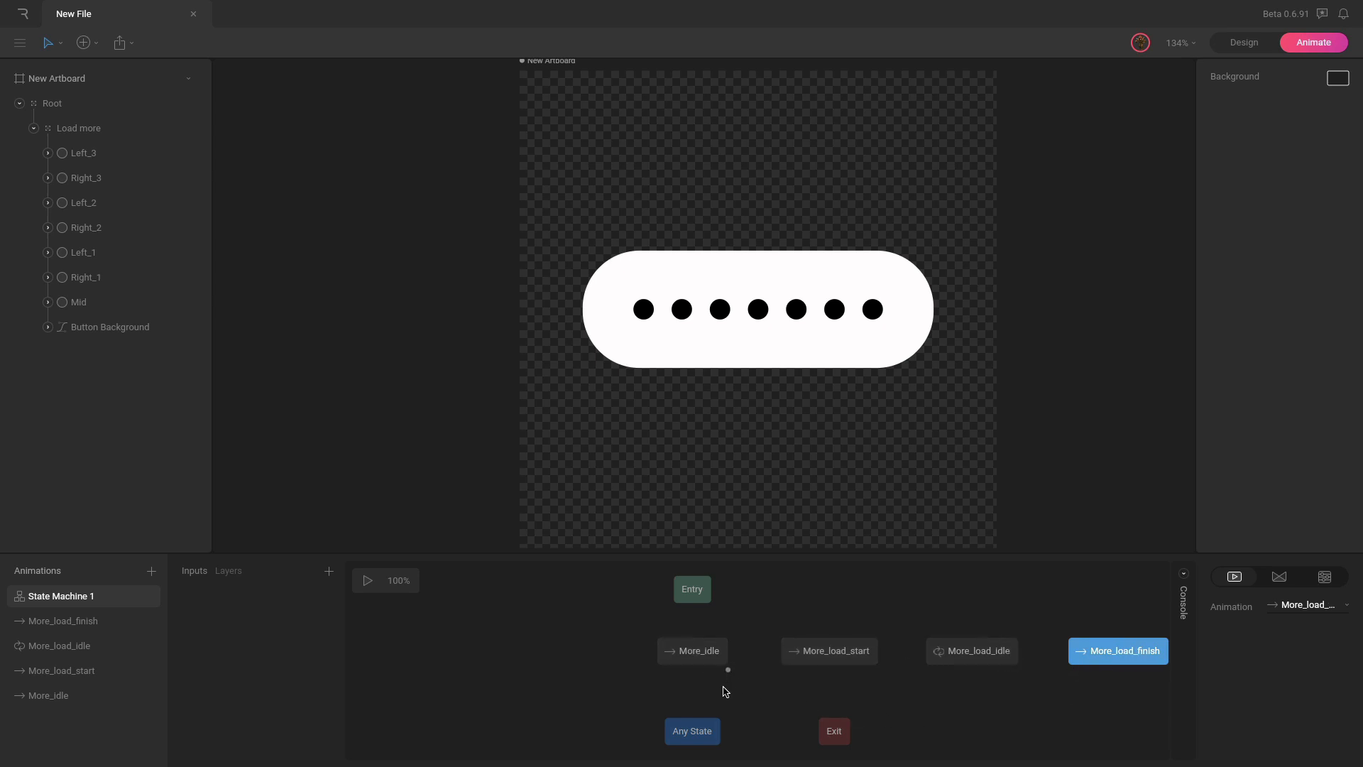
# Enlarge the state machine graph area and move the Any State and Exit nodes further down to free up space.
pyautogui.click(705, 730)
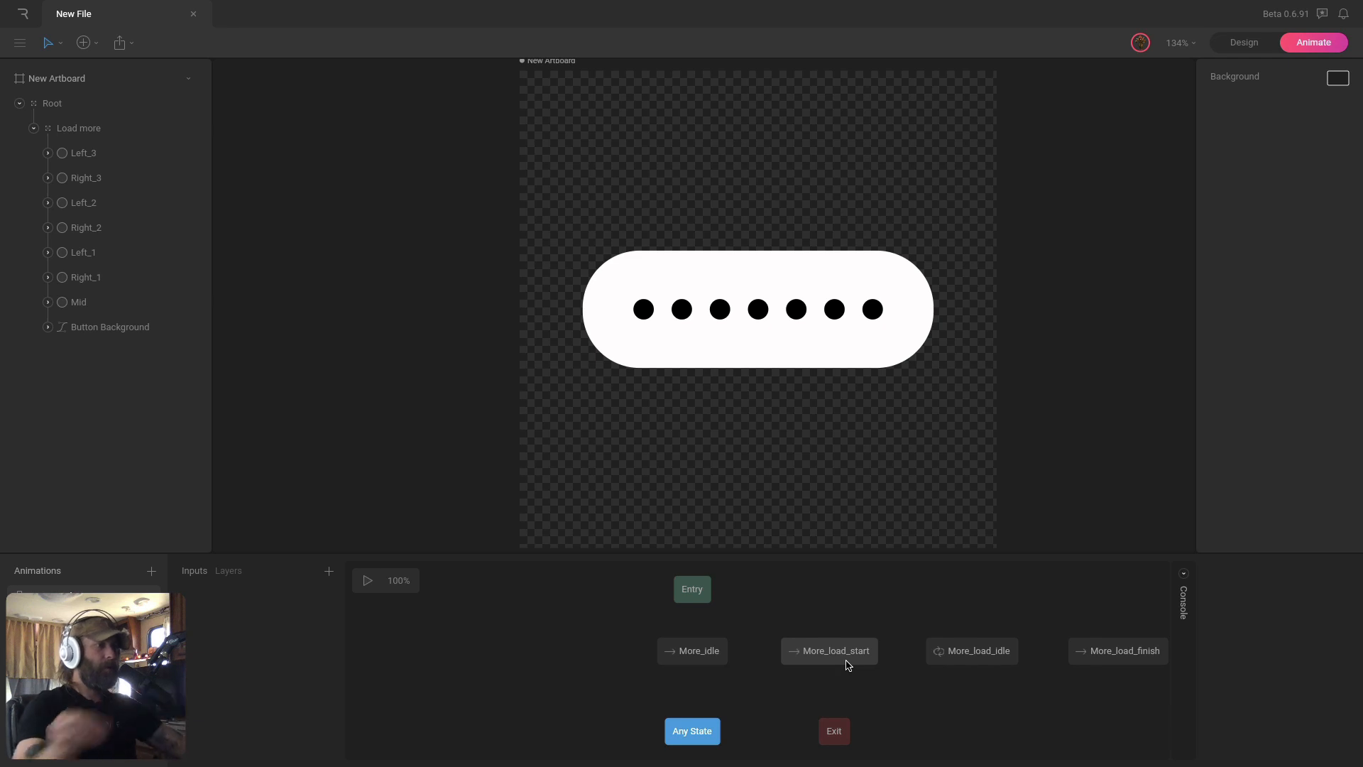
pyautogui.moveTo(813, 552); pyautogui.dragTo(803, 392)
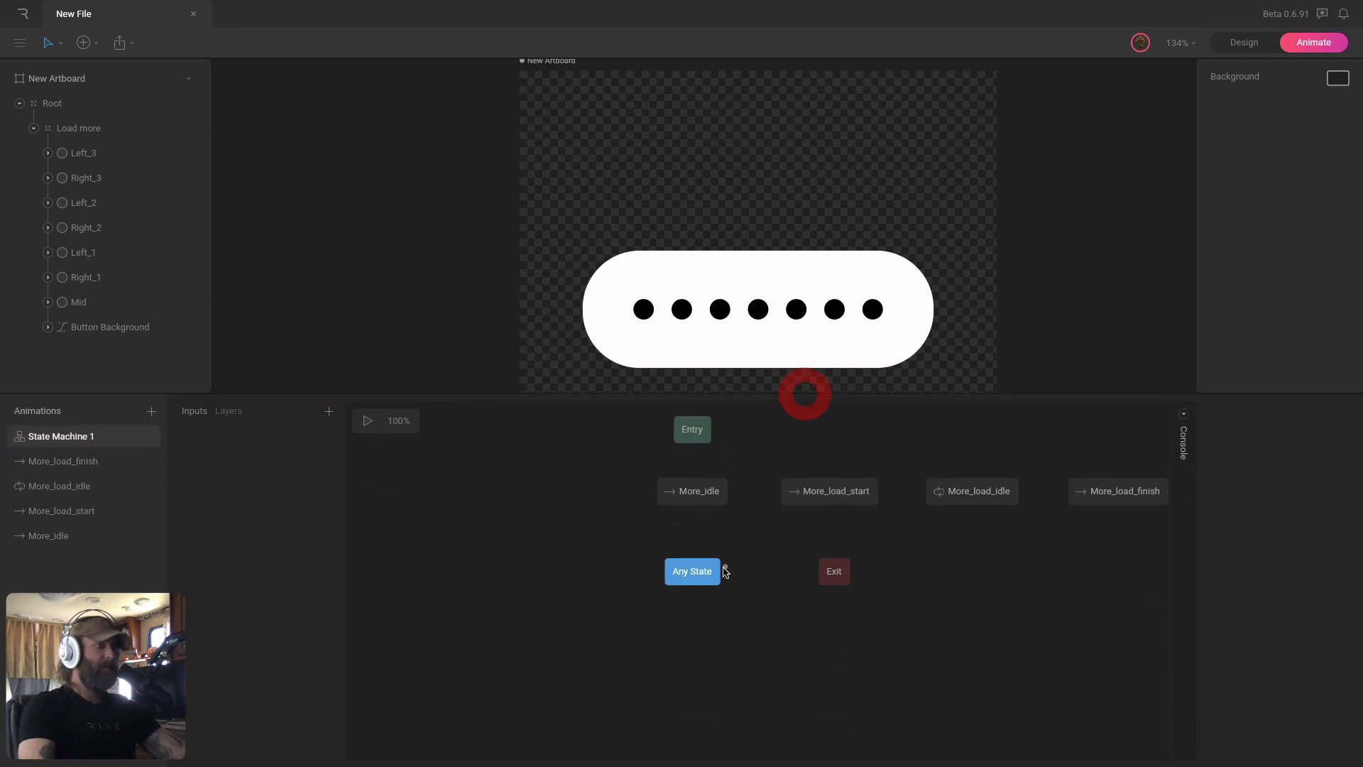
pyautogui.moveTo(692, 571); pyautogui.dragTo(690, 698)
pyautogui.moveTo(821, 581); pyautogui.dragTo(816, 716)
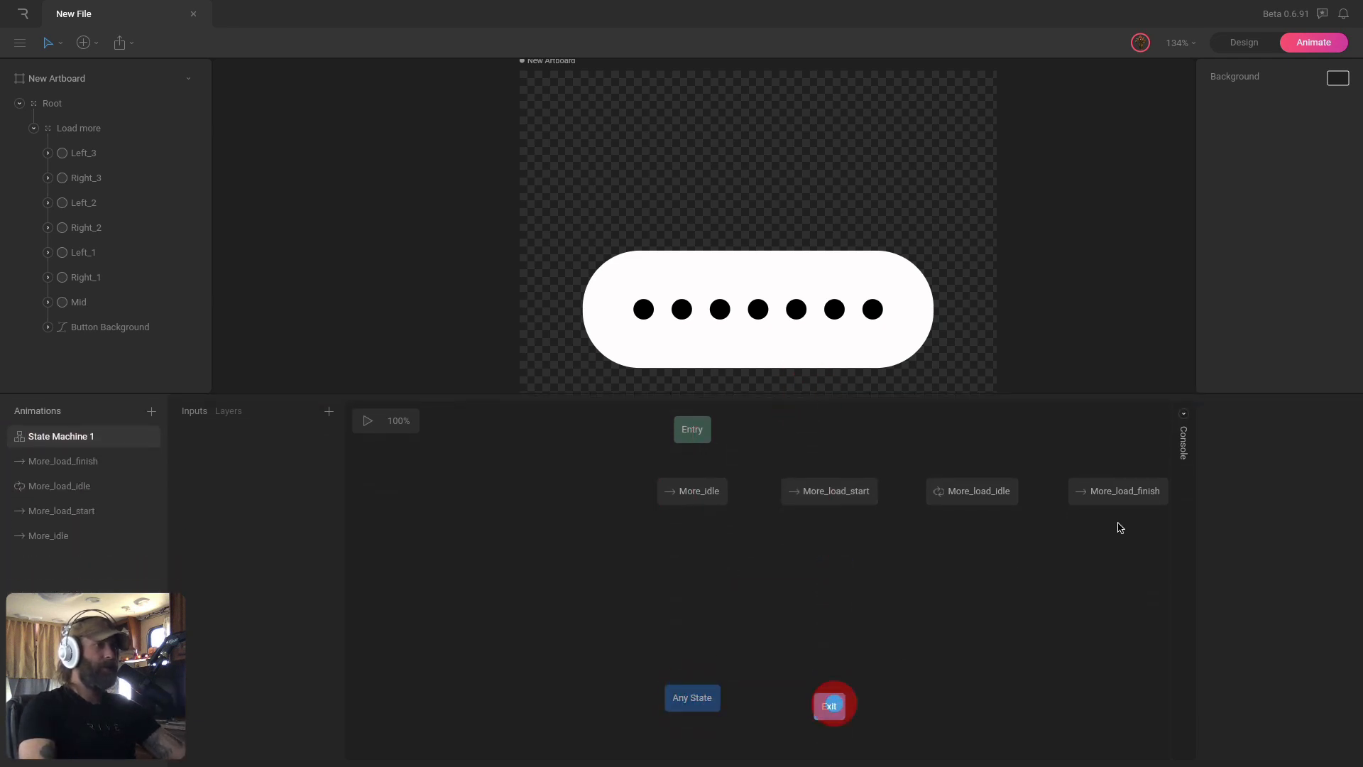
# Place the More_load_finish state below More_load_start in the graph.
pyautogui.moveTo(1118, 499); pyautogui.dragTo(833, 588)
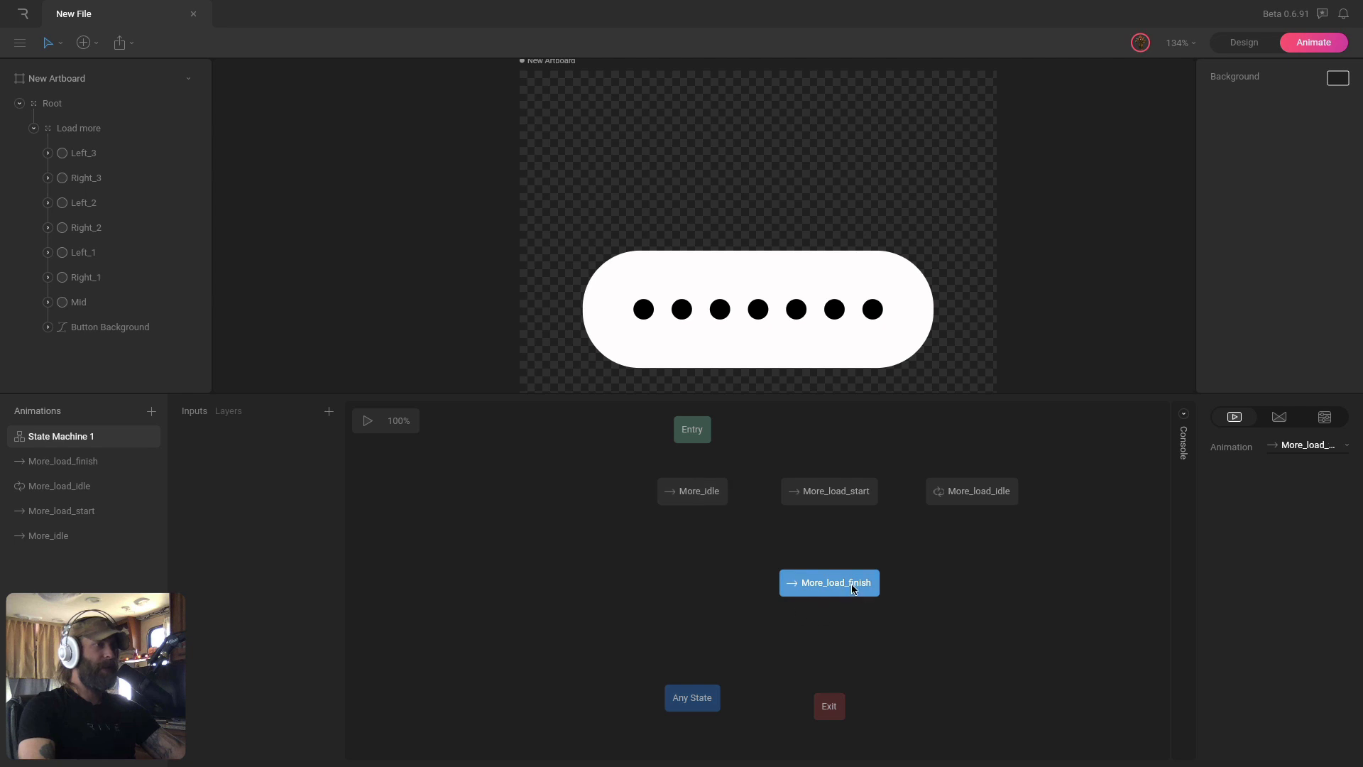
pyautogui.moveTo(845, 582); pyautogui.dragTo(725, 494)
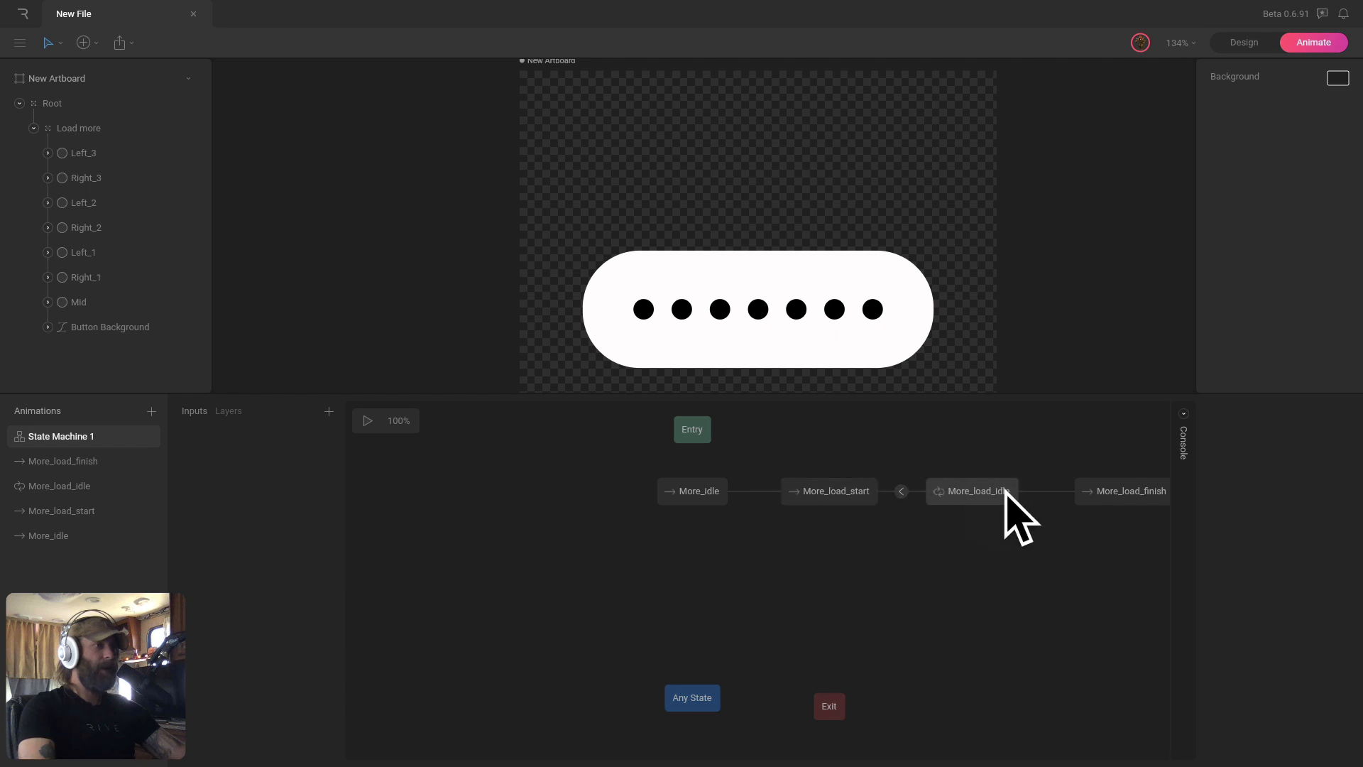
pyautogui.moveTo(1077, 499); pyautogui.dragTo(807, 587)
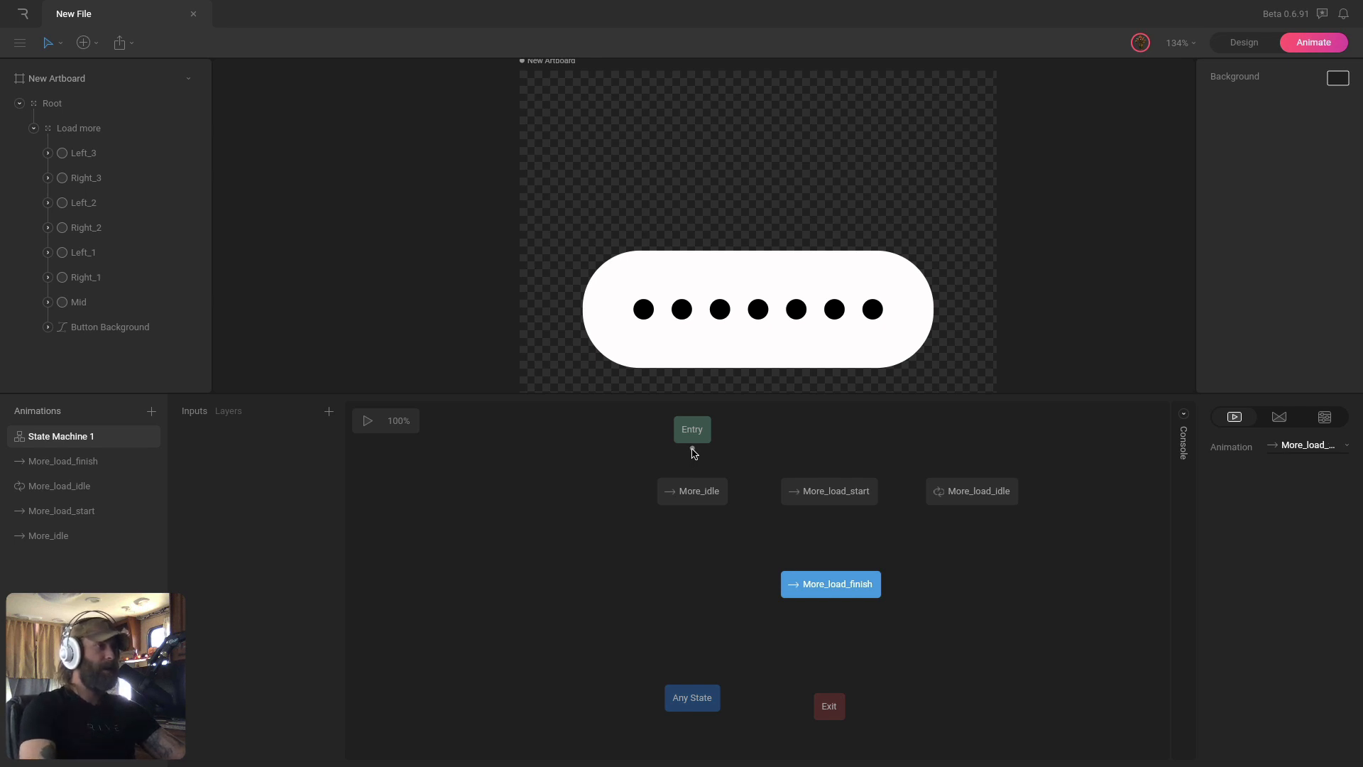
# Connect Entry to More_idle, More_load_start, More_load_idle and More_load_finish in sequence, with a return transition from More_load_finish to More_idle.
pyautogui.moveTo(692, 451); pyautogui.dragTo(880, 569)
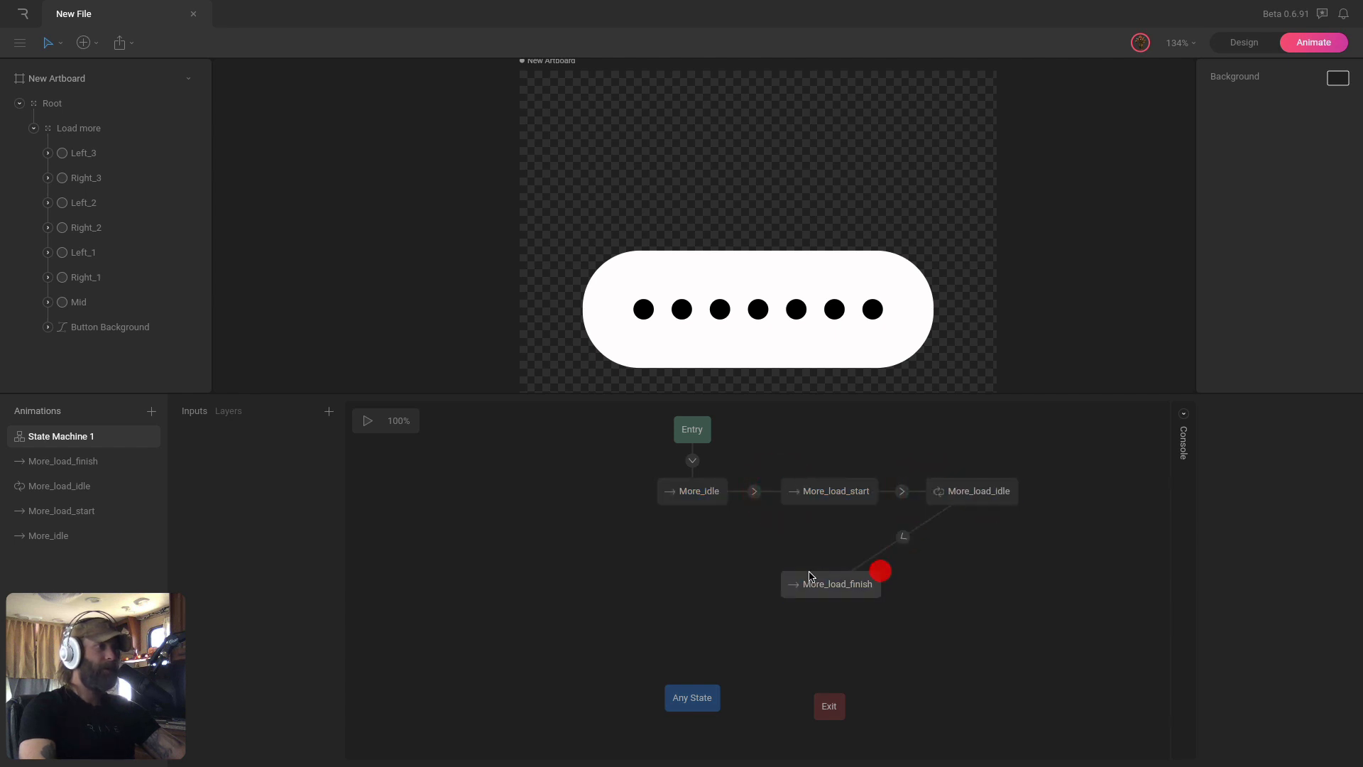
pyautogui.moveTo(778, 576); pyautogui.dragTo(715, 507)
pyautogui.click(827, 575)
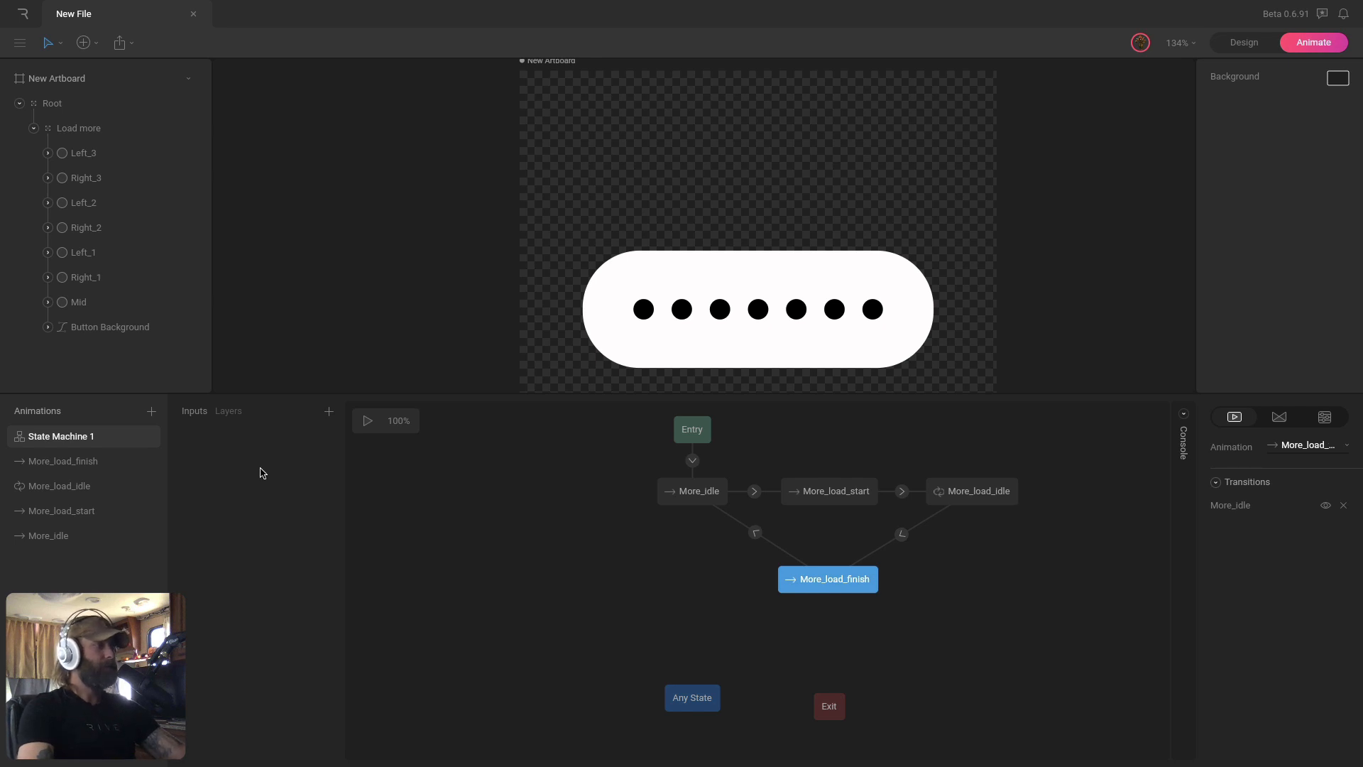
# Preview the state machine without conditions, stop it, and check its layers list before returning to the inputs.
pyautogui.click(367, 421)
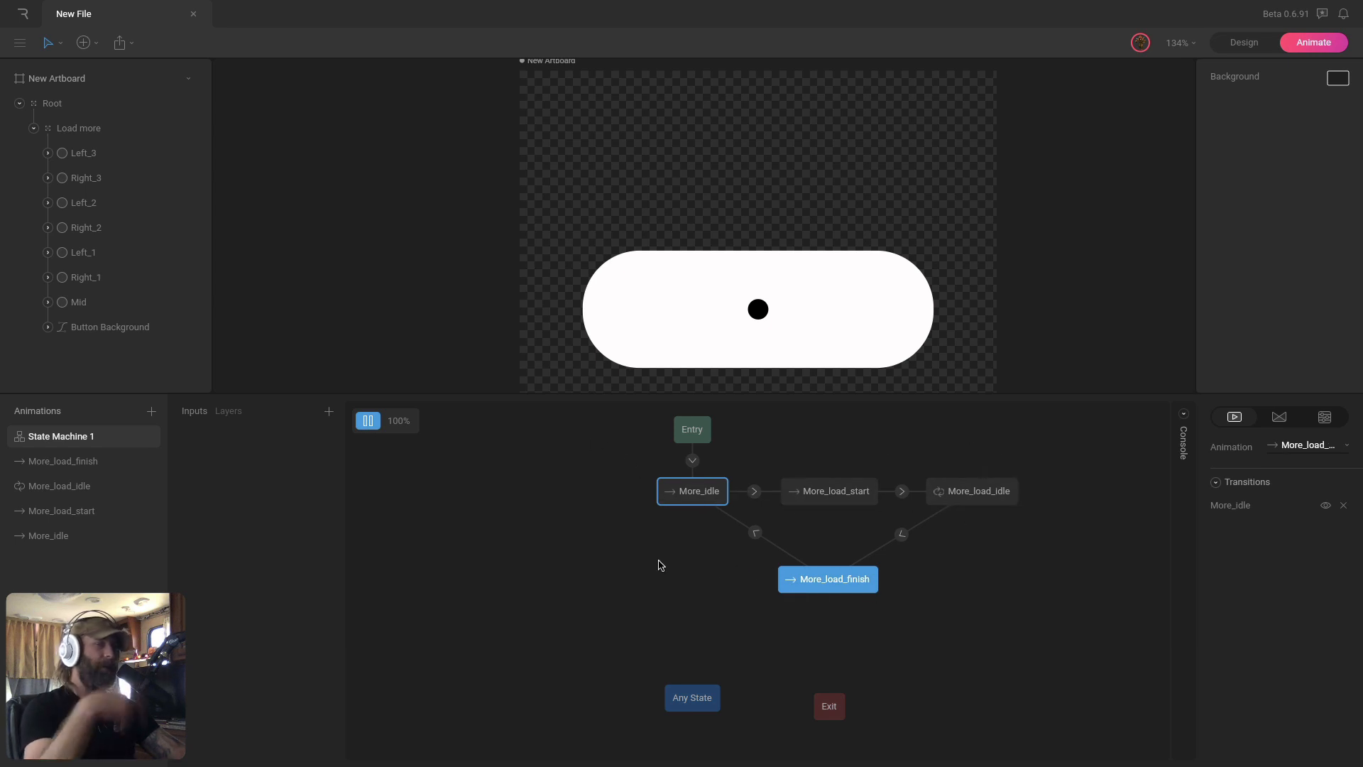
pyautogui.click(368, 420)
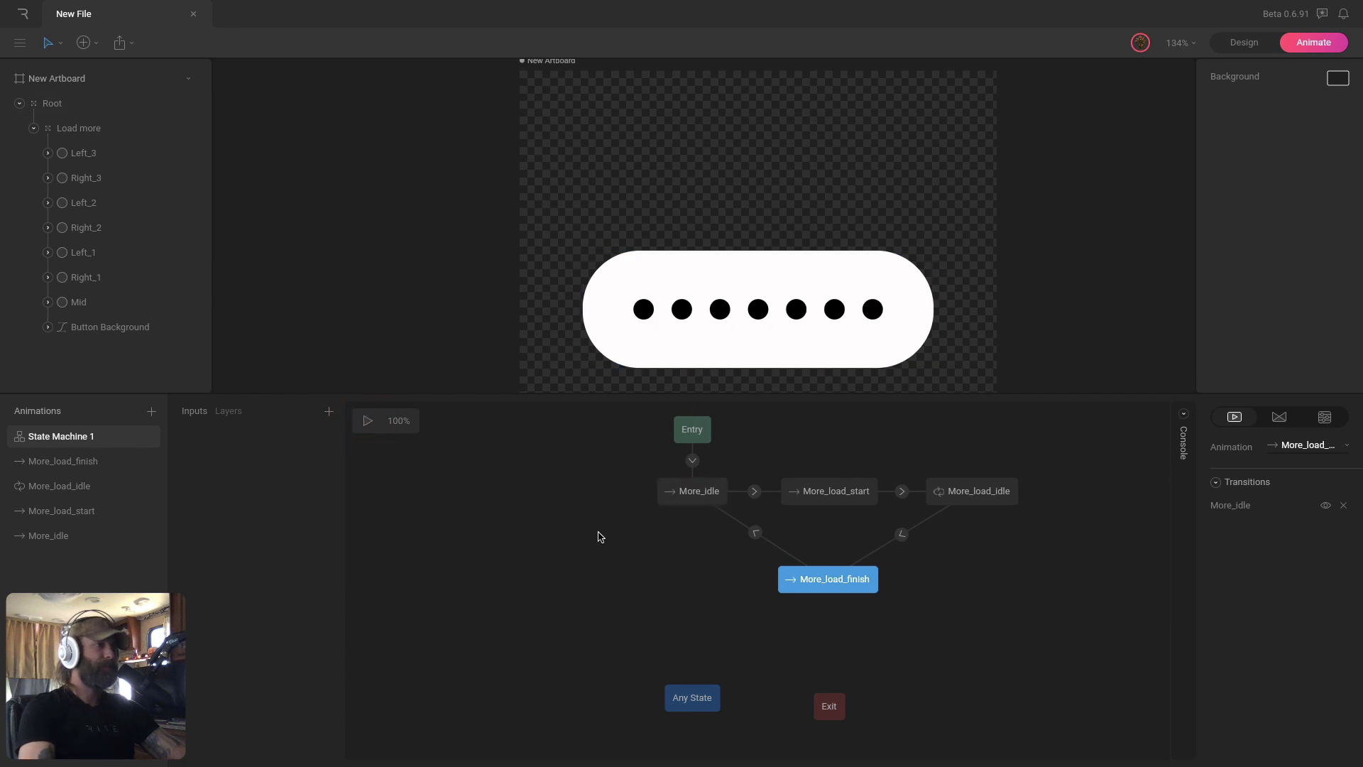
pyautogui.click(237, 416)
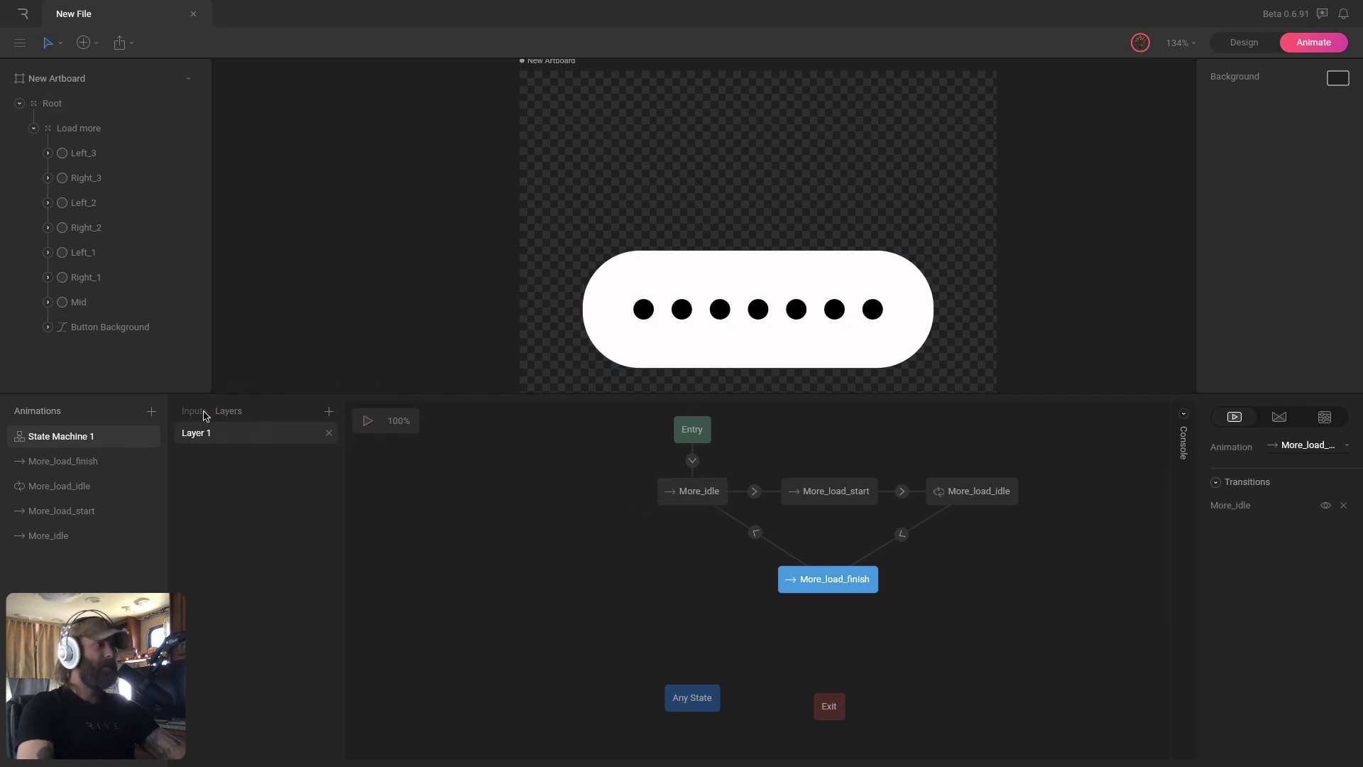
pyautogui.click(211, 417)
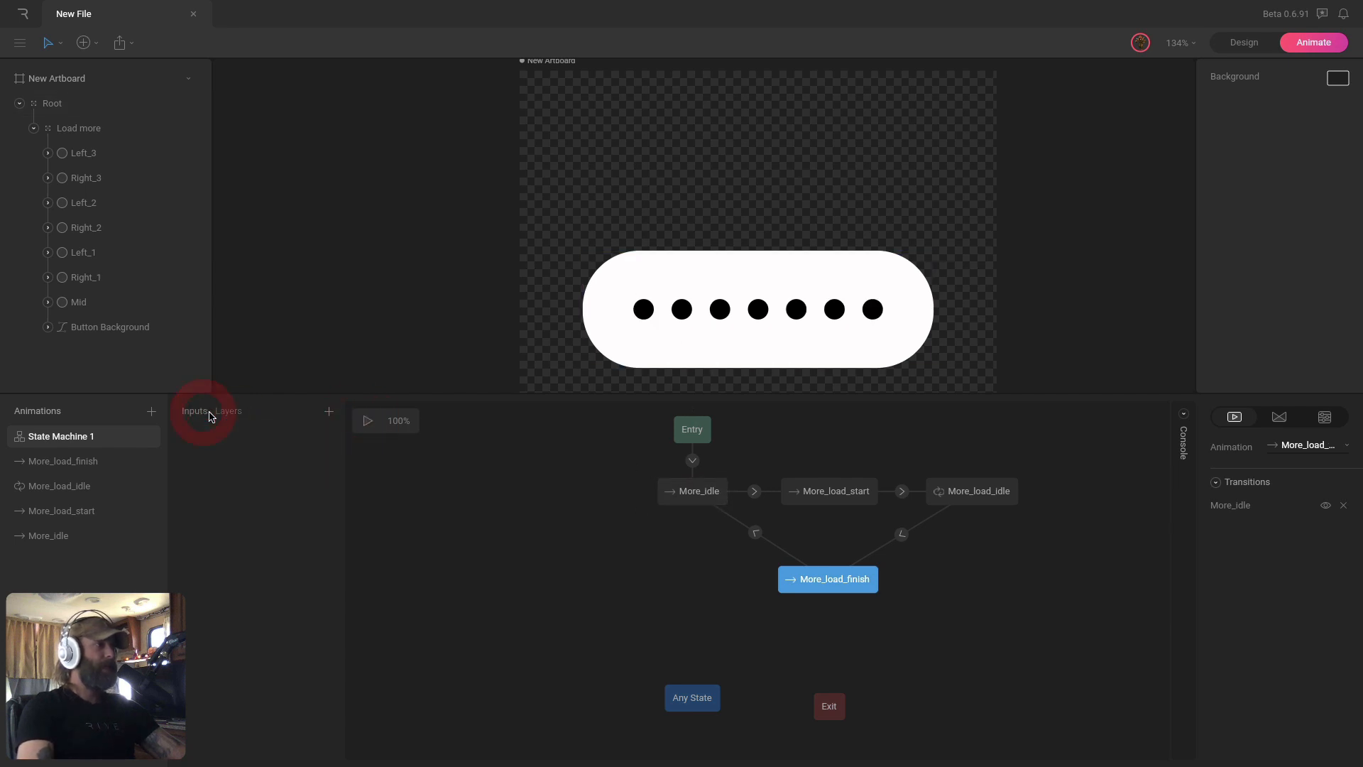
# Add a Boolean input to the state machine and name it loading.
pyautogui.click(329, 413)
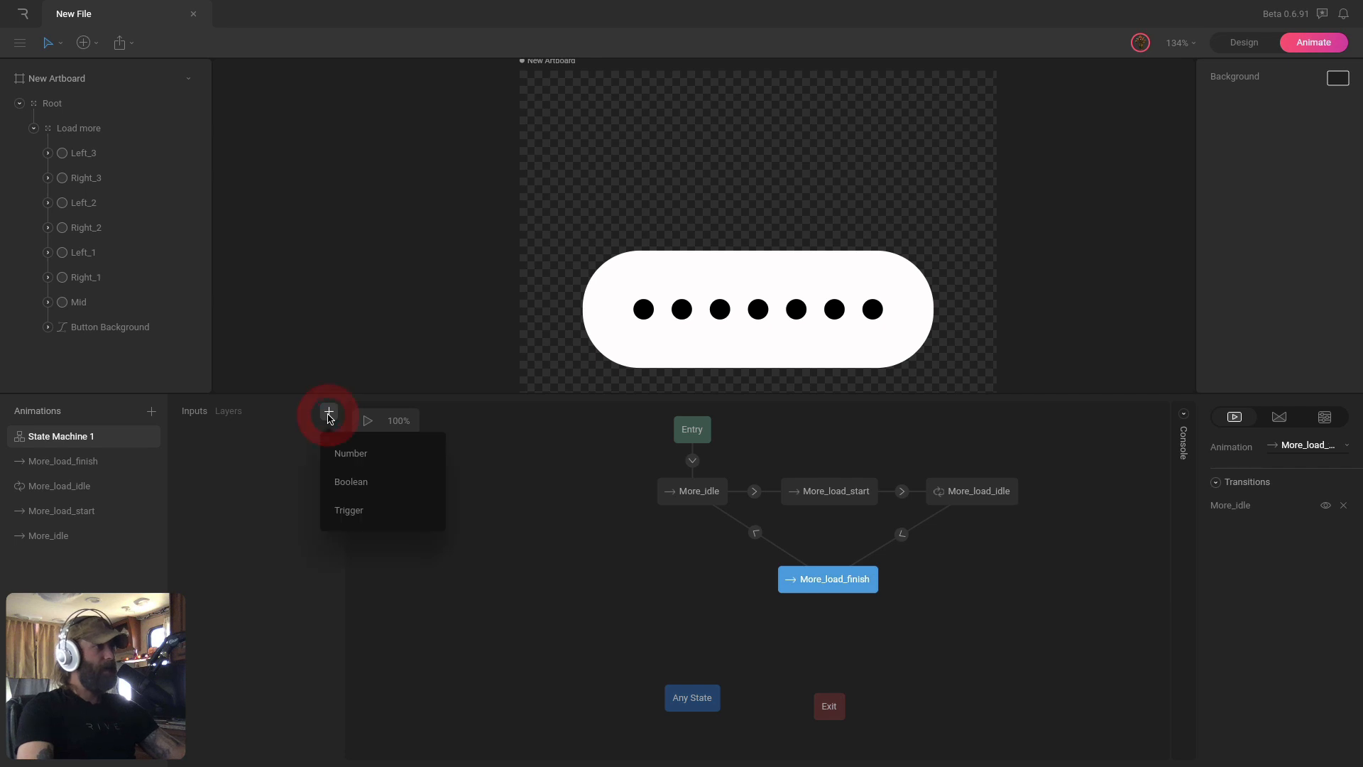
pyautogui.click(403, 492)
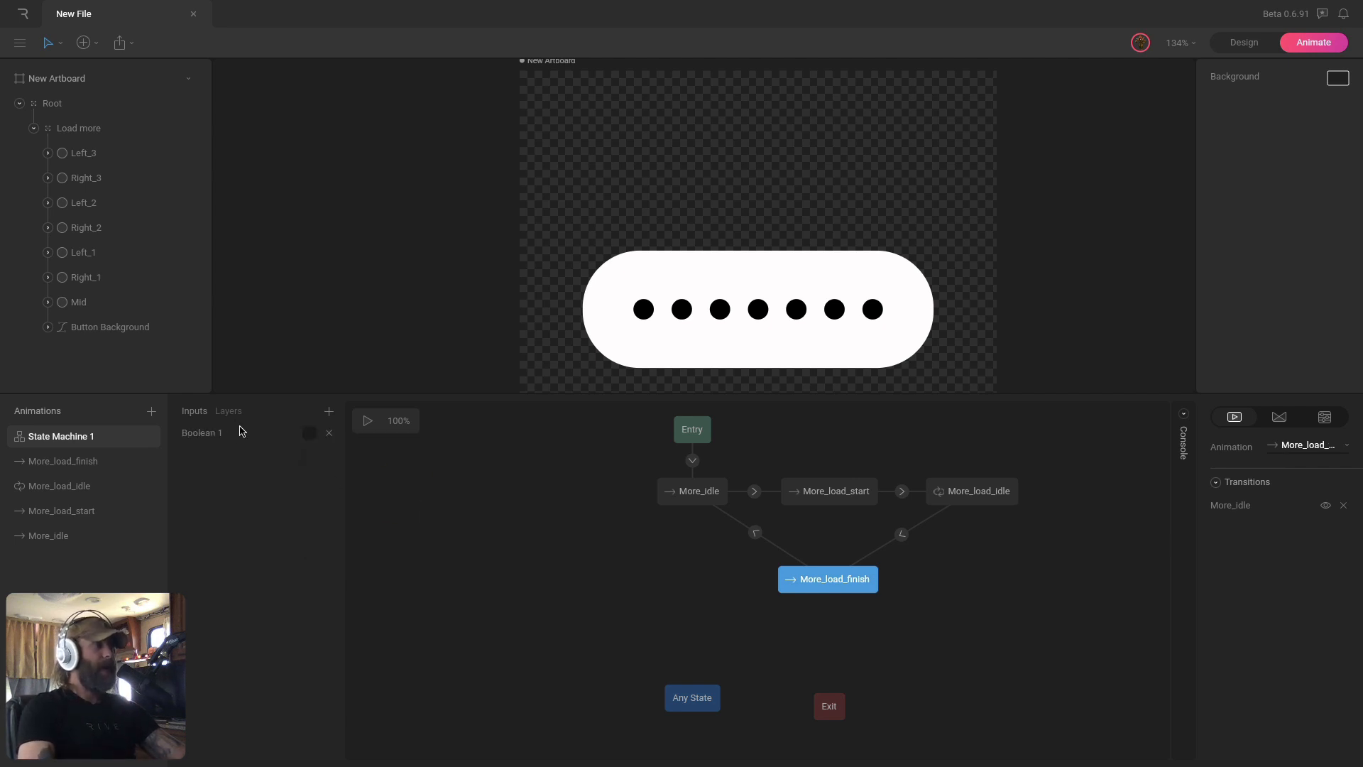
pyautogui.doubleClick(204, 432)
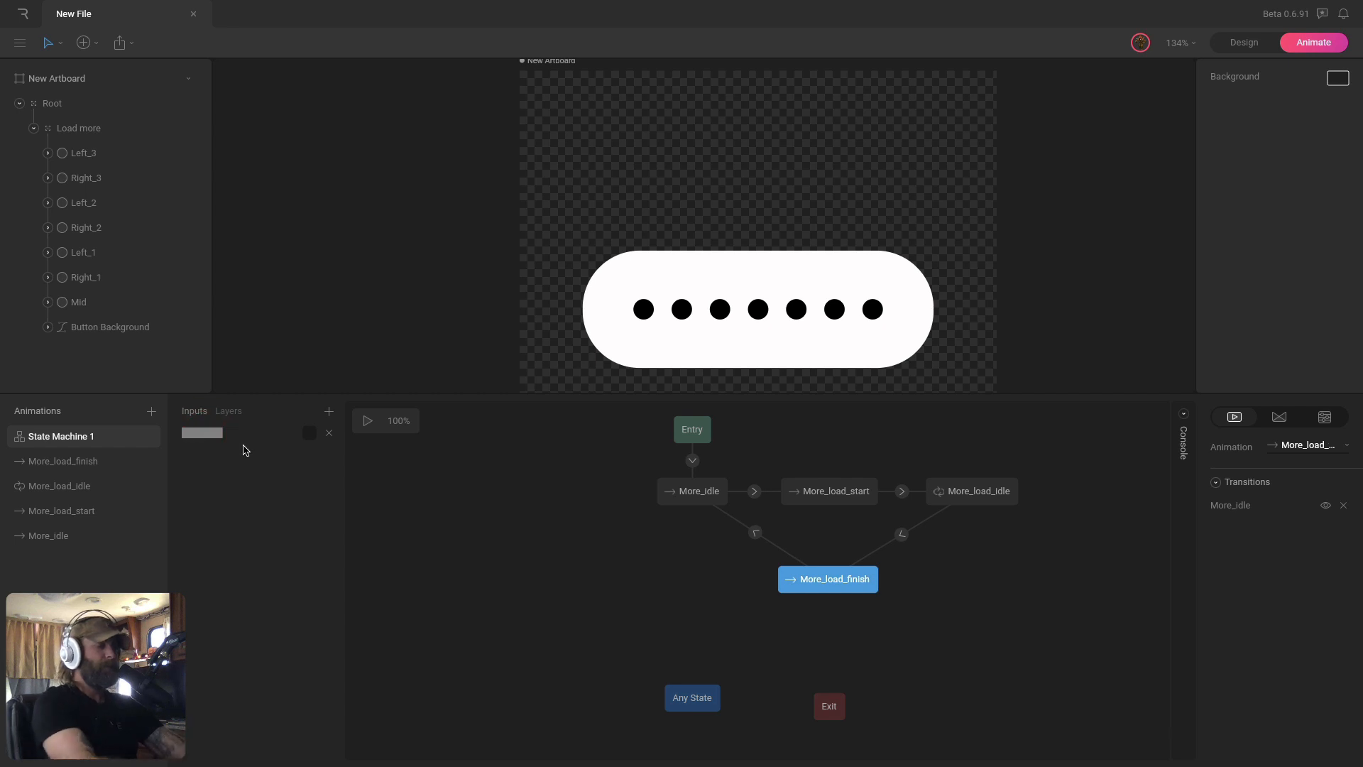
pyautogui.press('BackSpace')
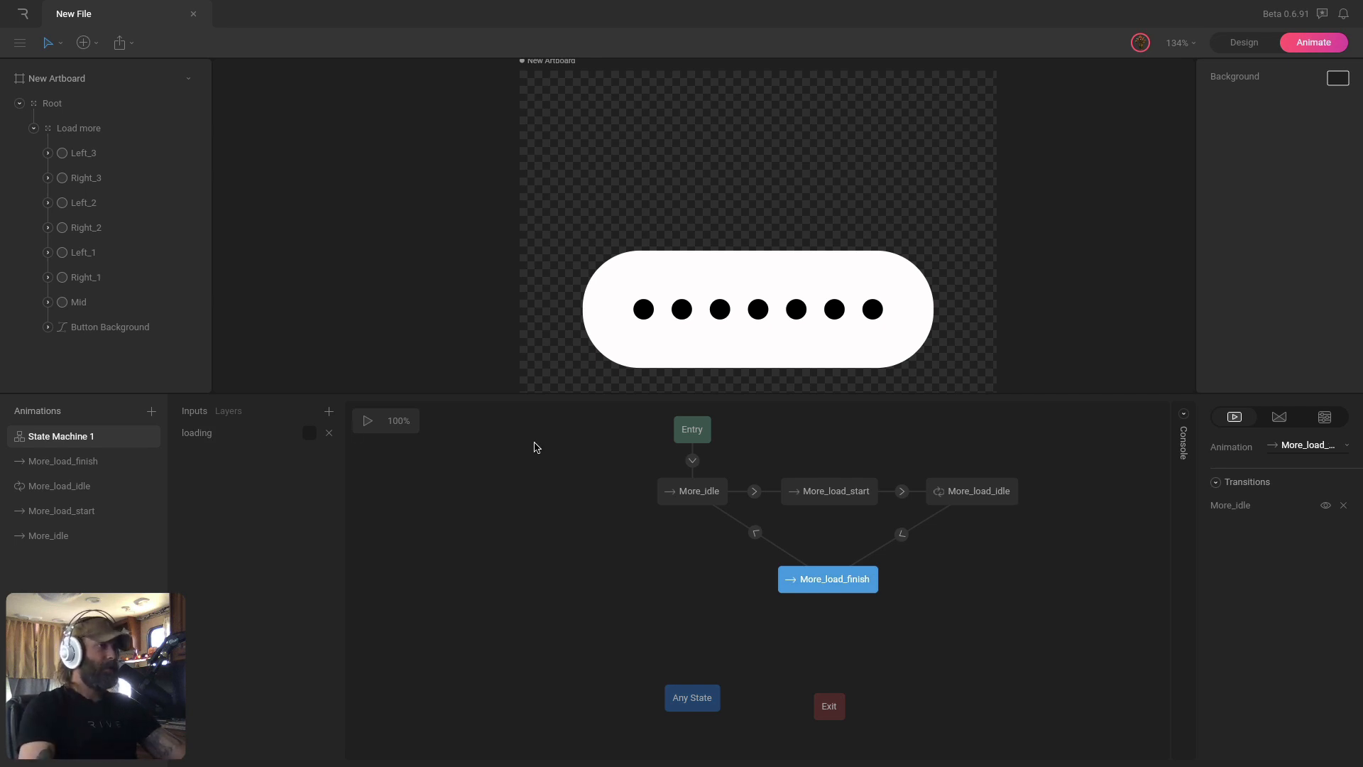
# Examine the Entry to More_idle transition and the More_idle, More_load_start and More_load_idle states.
pyautogui.click(692, 460)
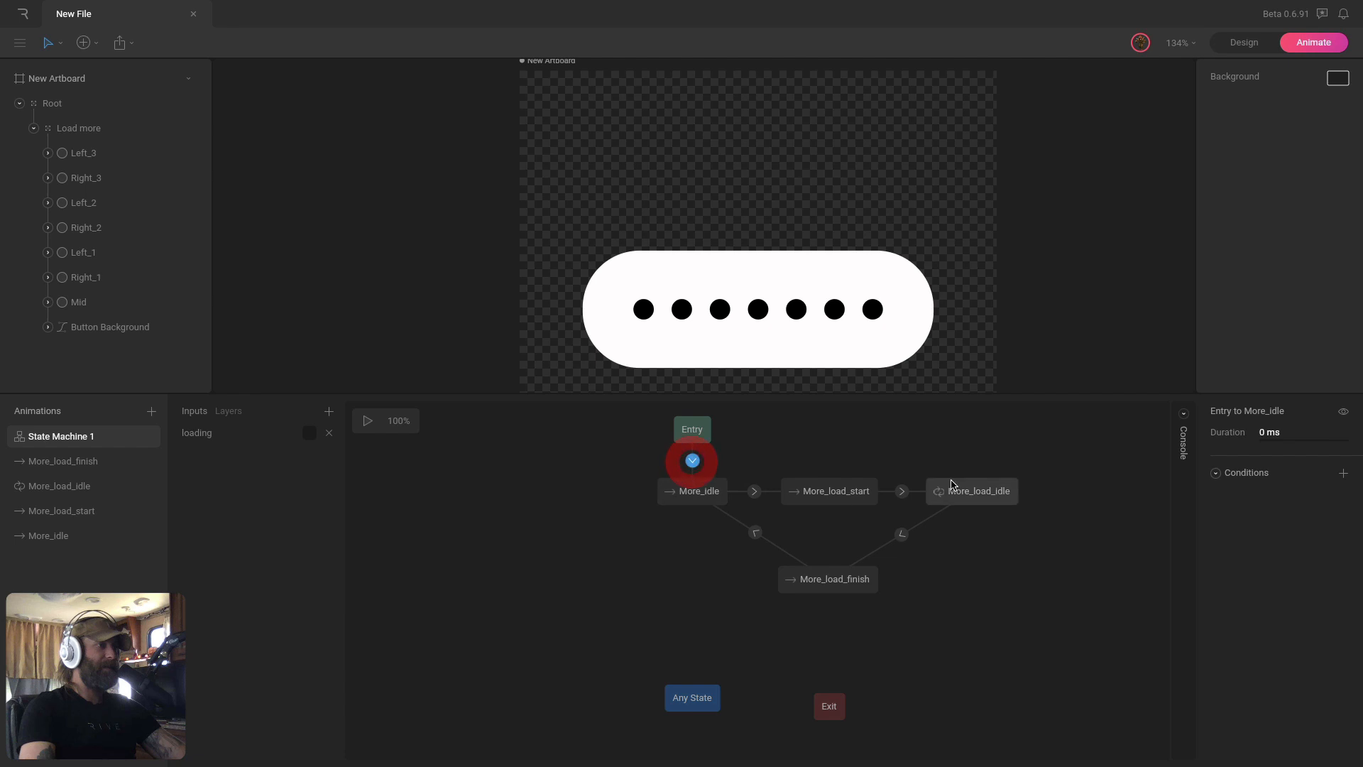
pyautogui.click(707, 501)
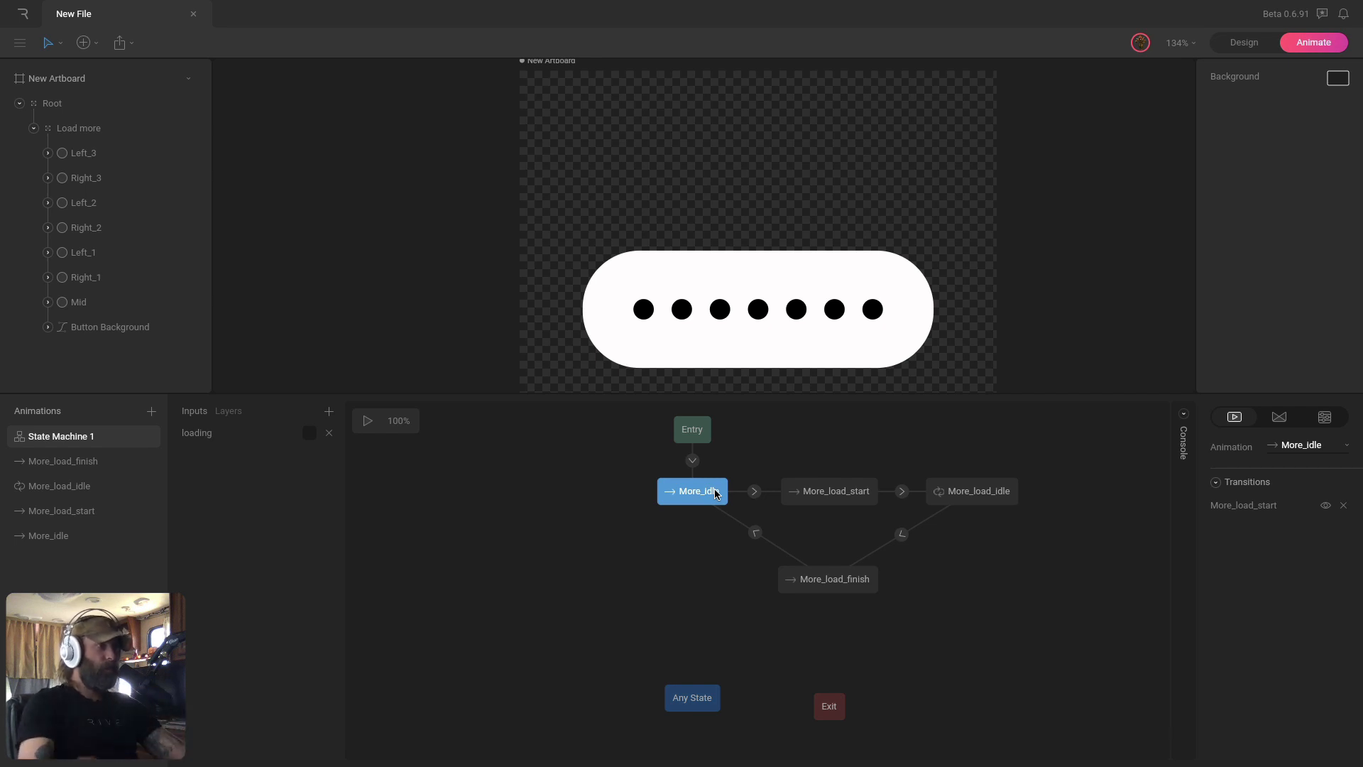
pyautogui.click(811, 495)
pyautogui.click(958, 490)
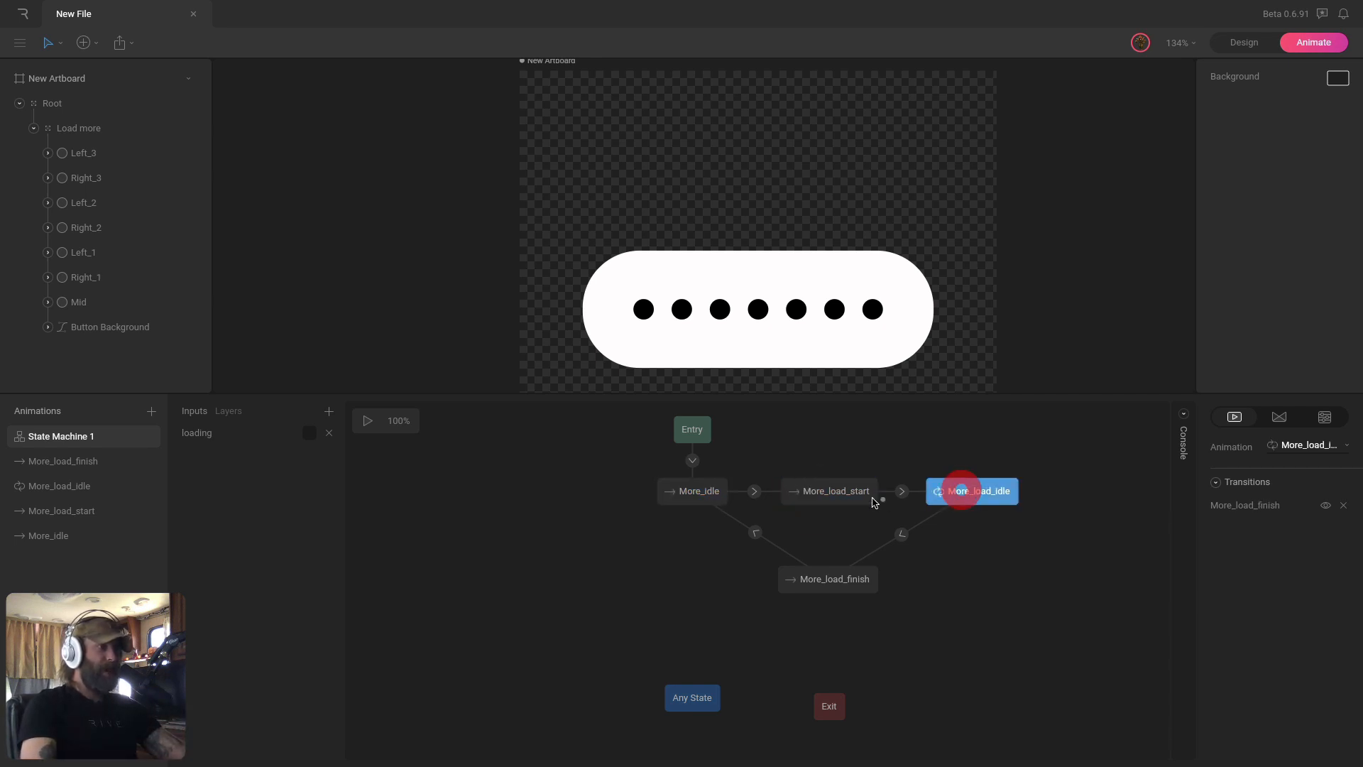
pyautogui.click(852, 493)
pyautogui.click(966, 490)
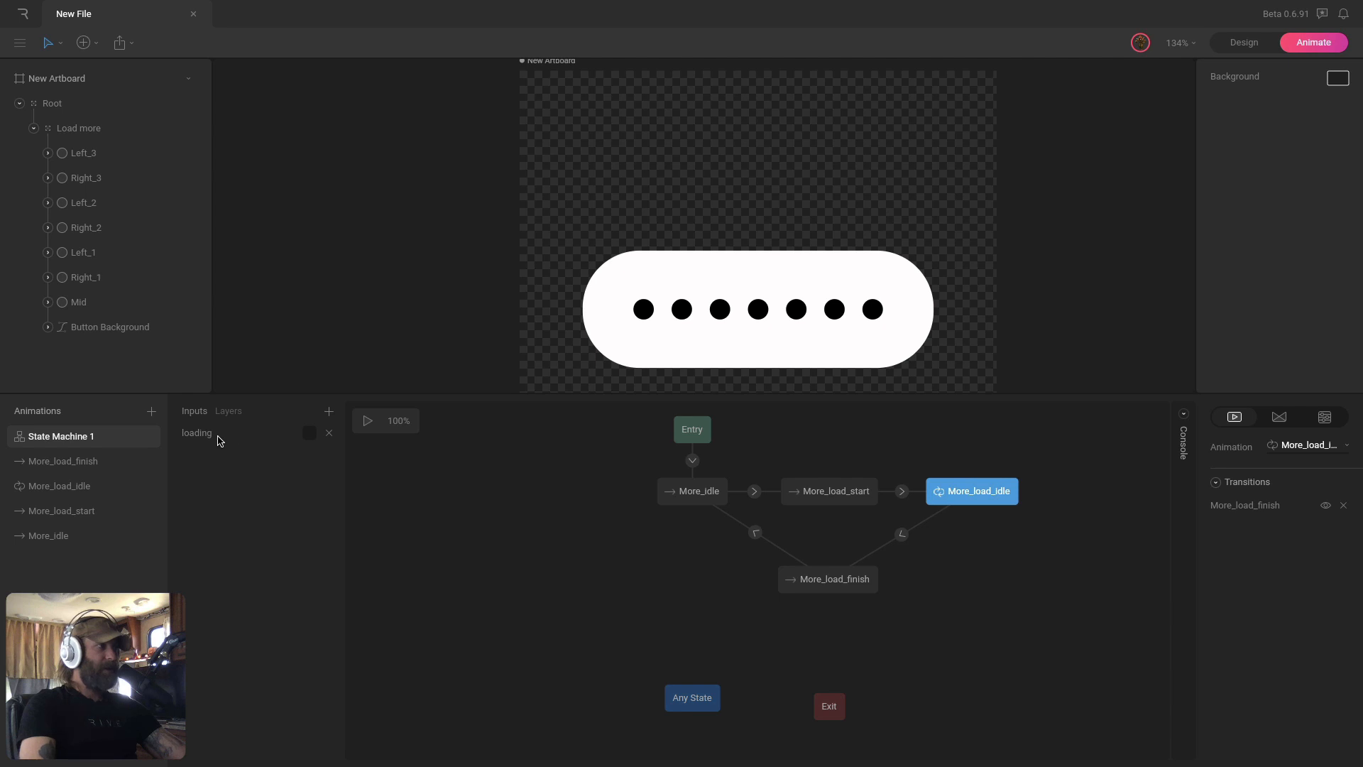
# Add a loading = true condition to the transitions from More_idle to More_load_start and from More_load_start to More_load_idle.
pyautogui.click(754, 492)
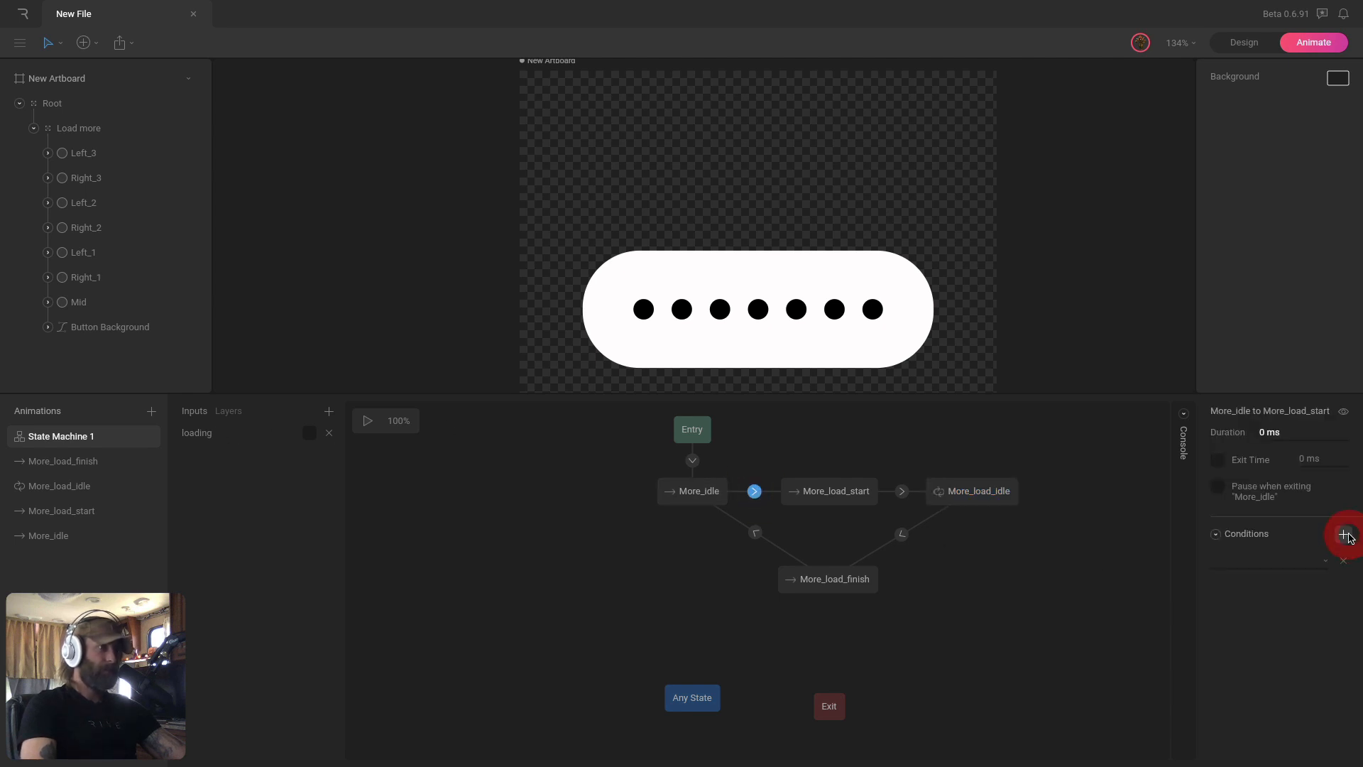
pyautogui.click(1314, 558)
pyautogui.click(1272, 586)
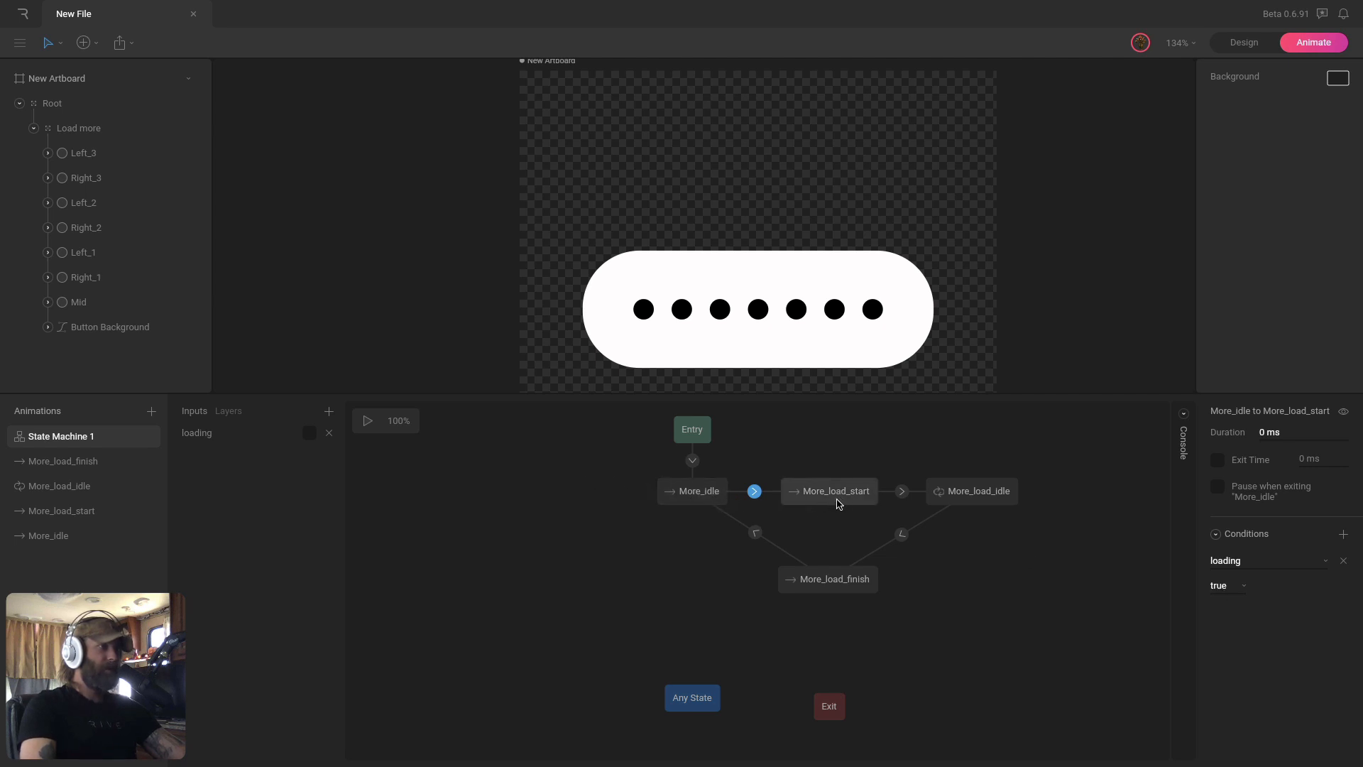
pyautogui.click(902, 492)
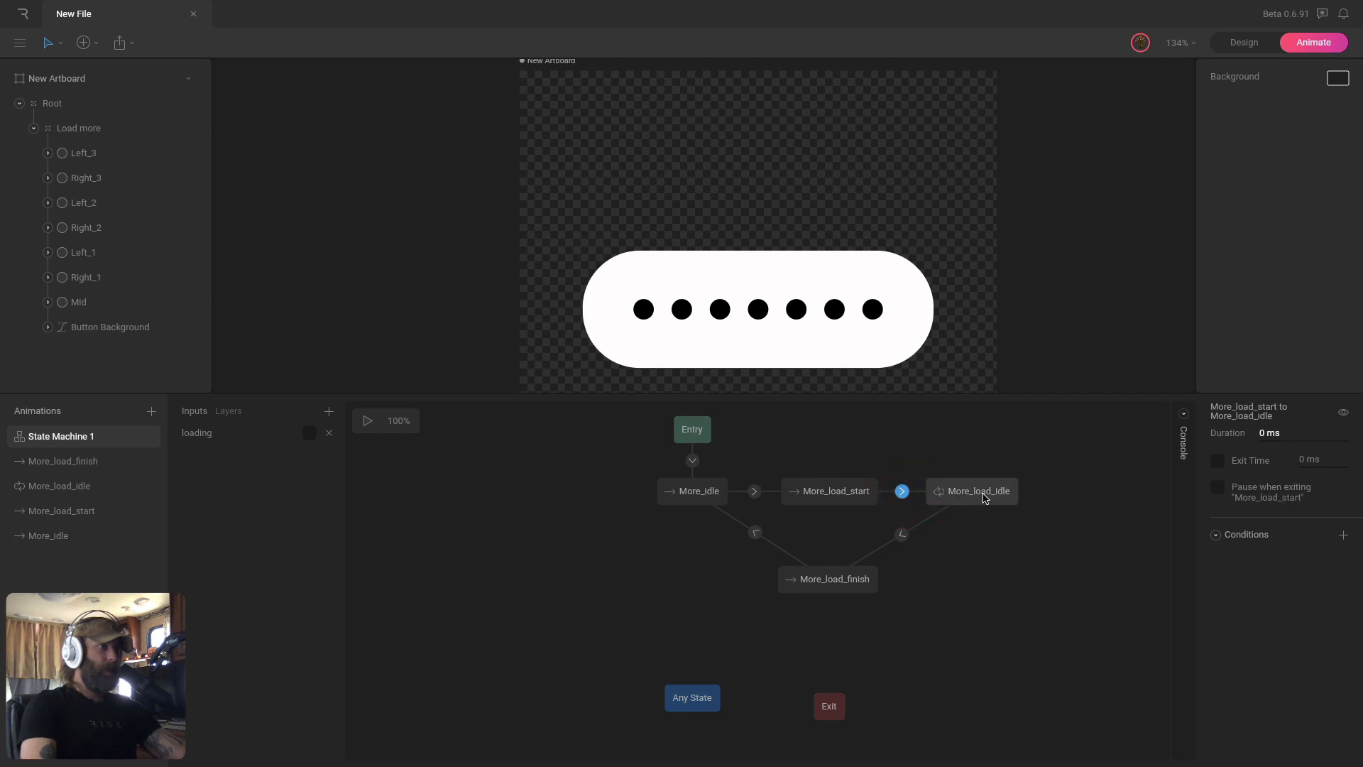
pyautogui.click(1343, 534)
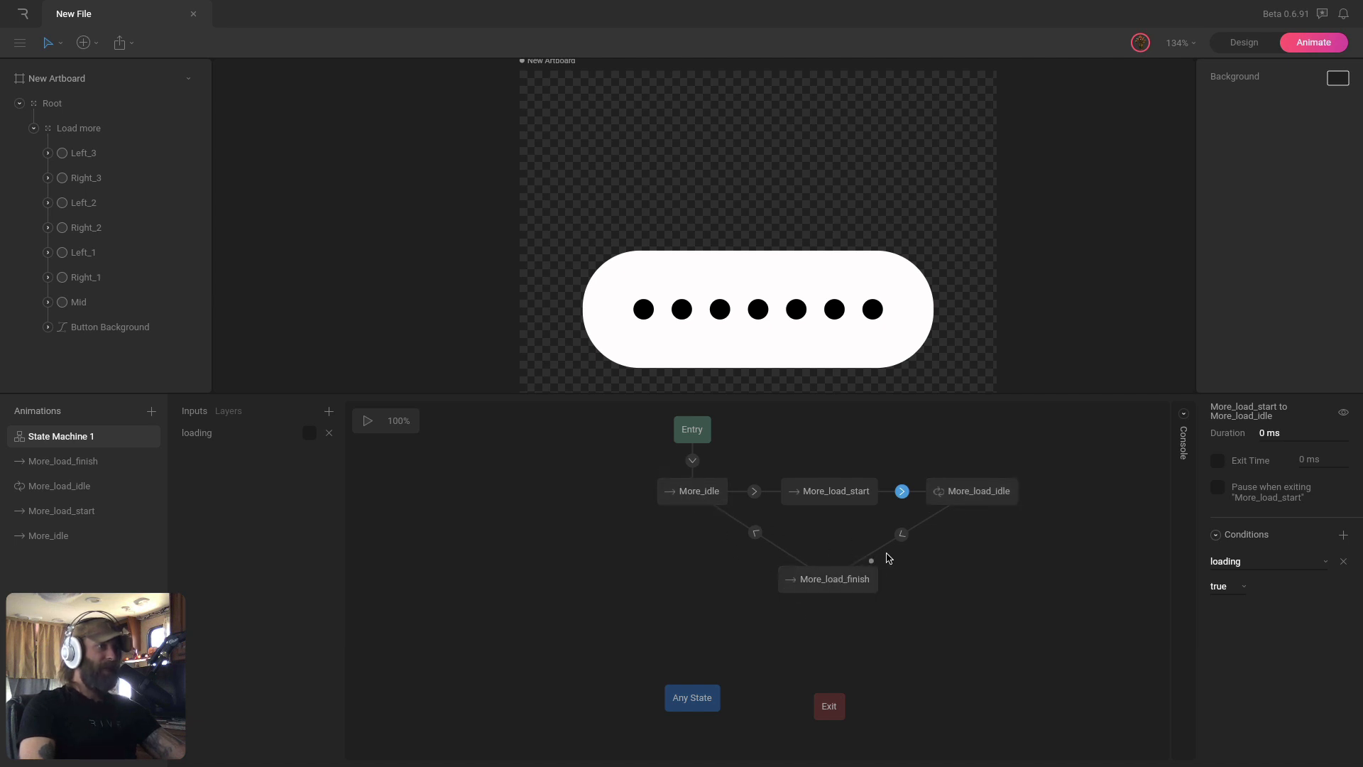
# Add a loading = false condition to the transition from More_load_idle to More_load_finish.
pyautogui.click(903, 536)
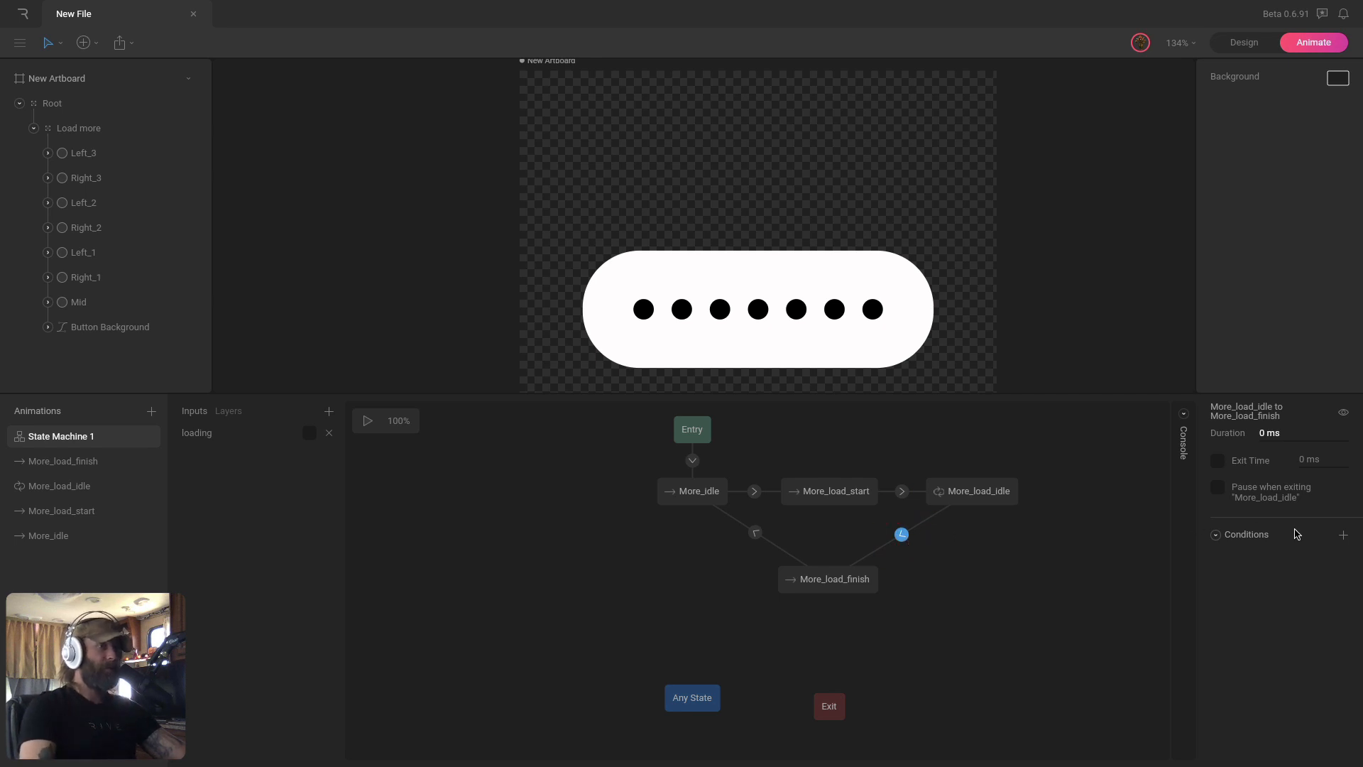
pyautogui.click(1343, 535)
pyautogui.click(1290, 569)
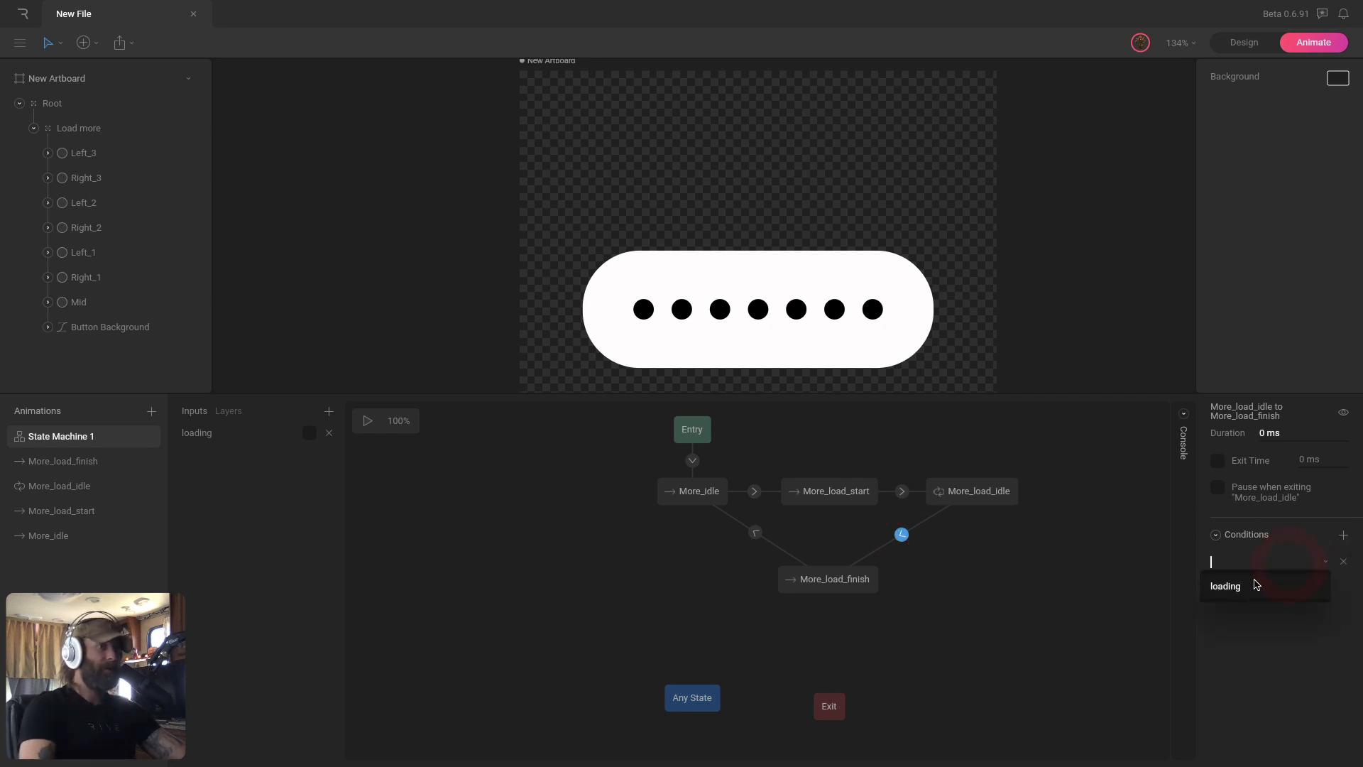
pyautogui.click(1235, 585)
pyautogui.click(1221, 588)
pyautogui.click(1223, 611)
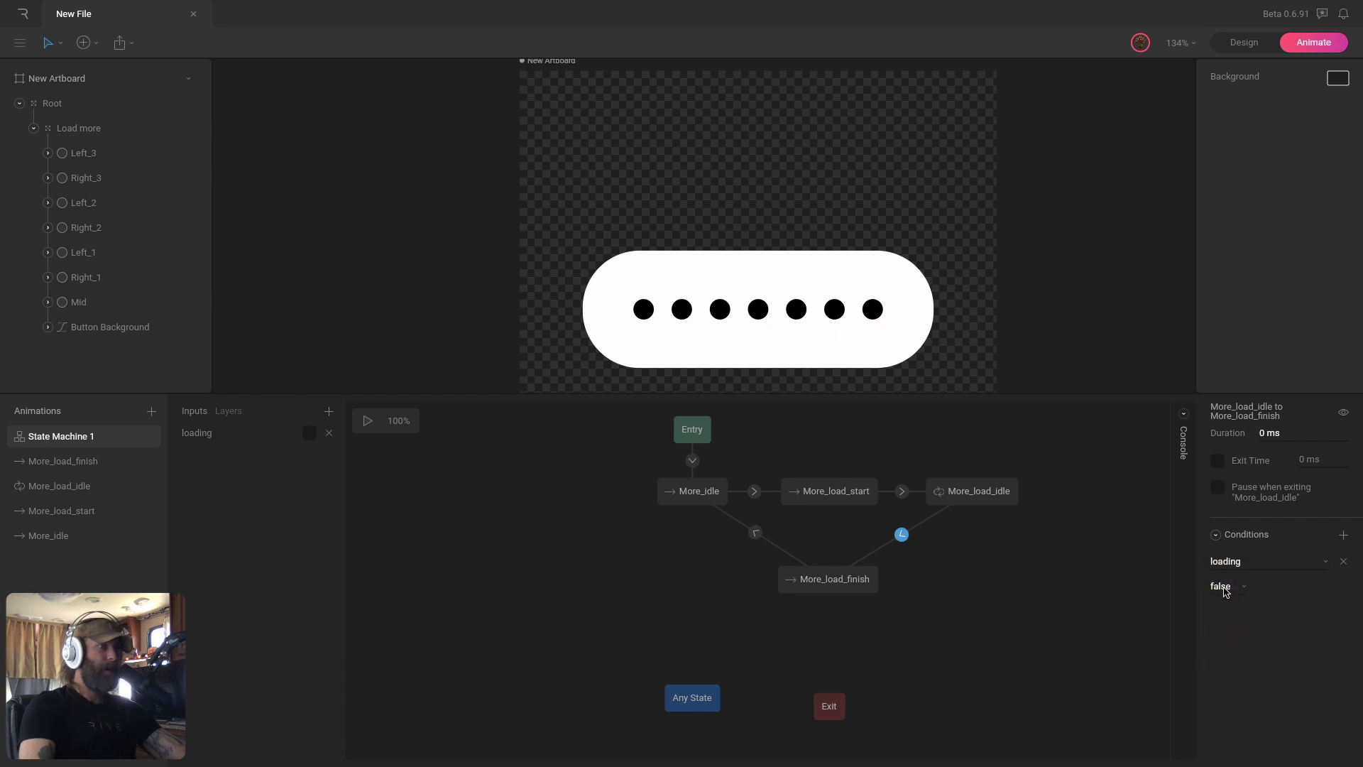
# Add a loading = false condition to the transition from More_load_finish to More_idle, and play the state machine.
pyautogui.click(756, 533)
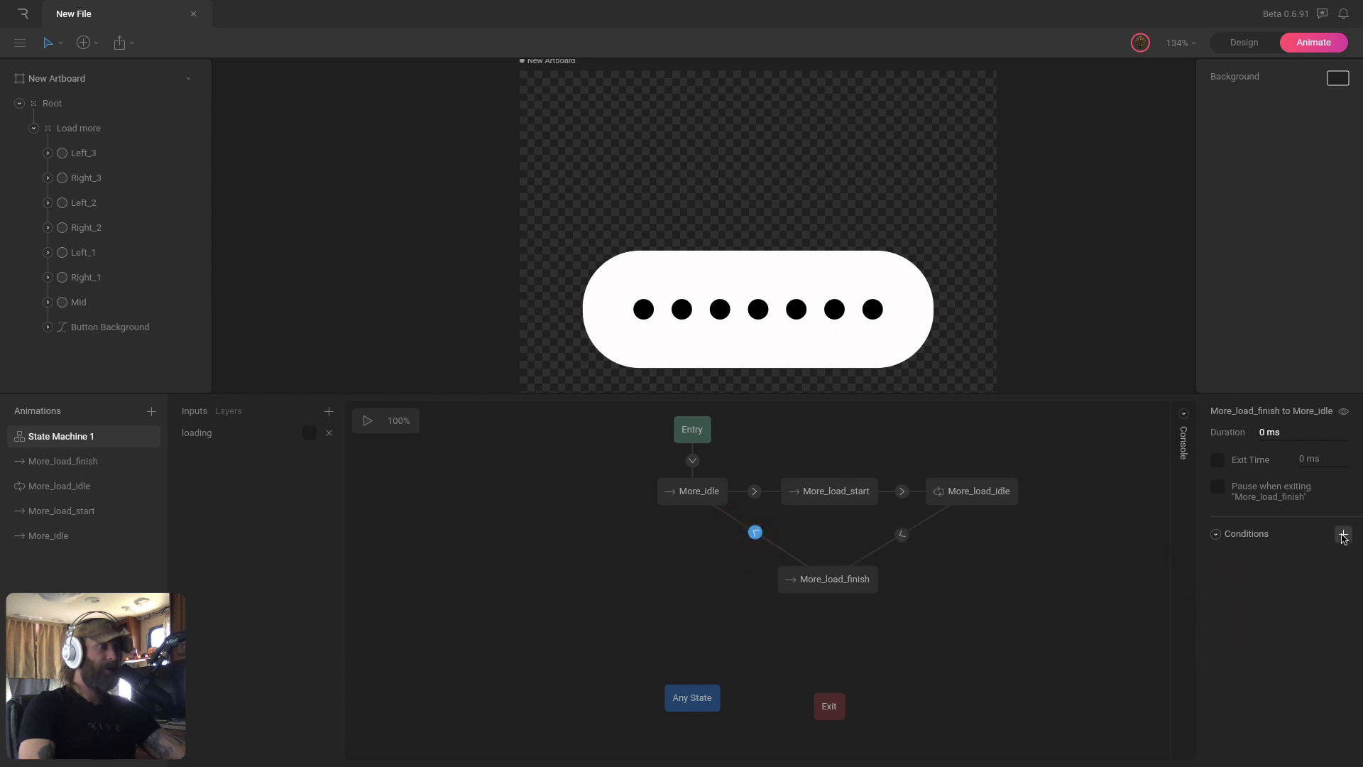
pyautogui.click(1342, 535)
pyautogui.click(1259, 565)
pyautogui.click(1250, 583)
pyautogui.click(1226, 588)
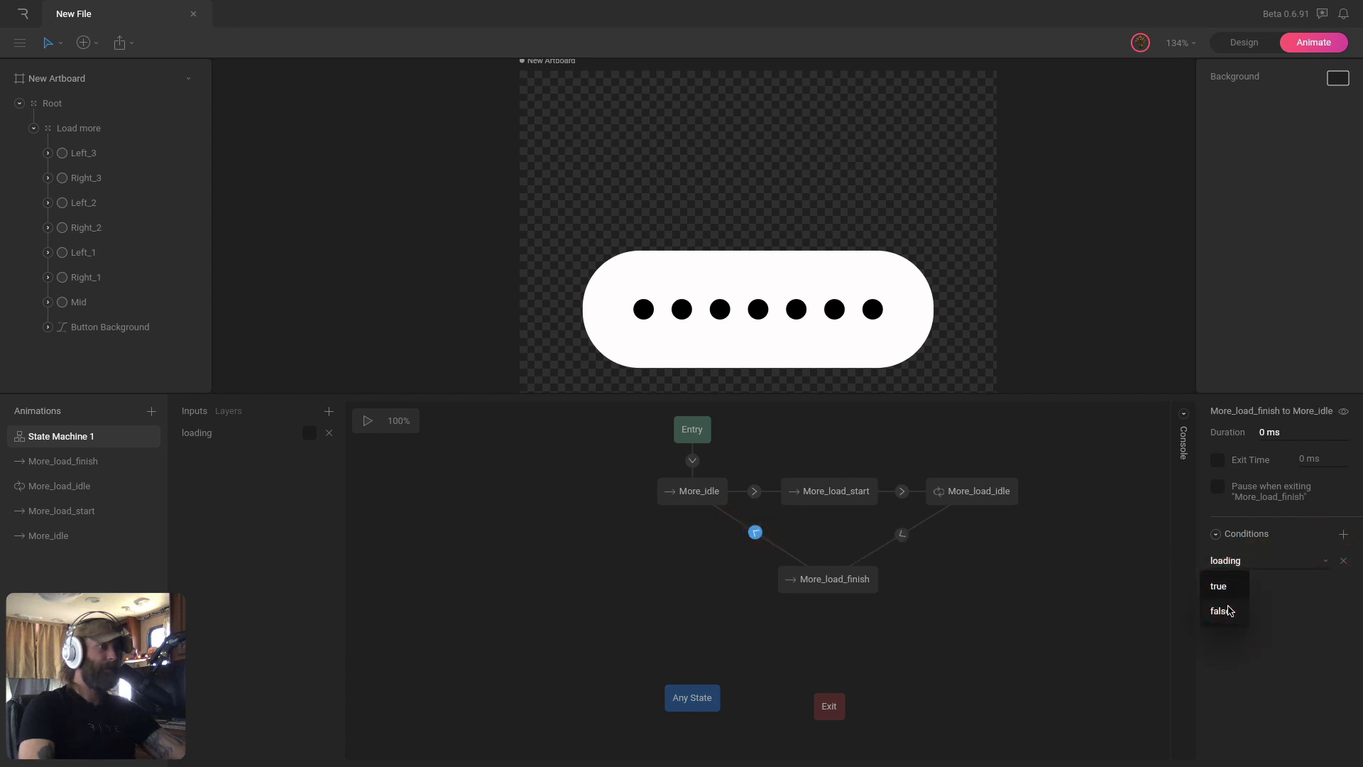
pyautogui.click(1228, 610)
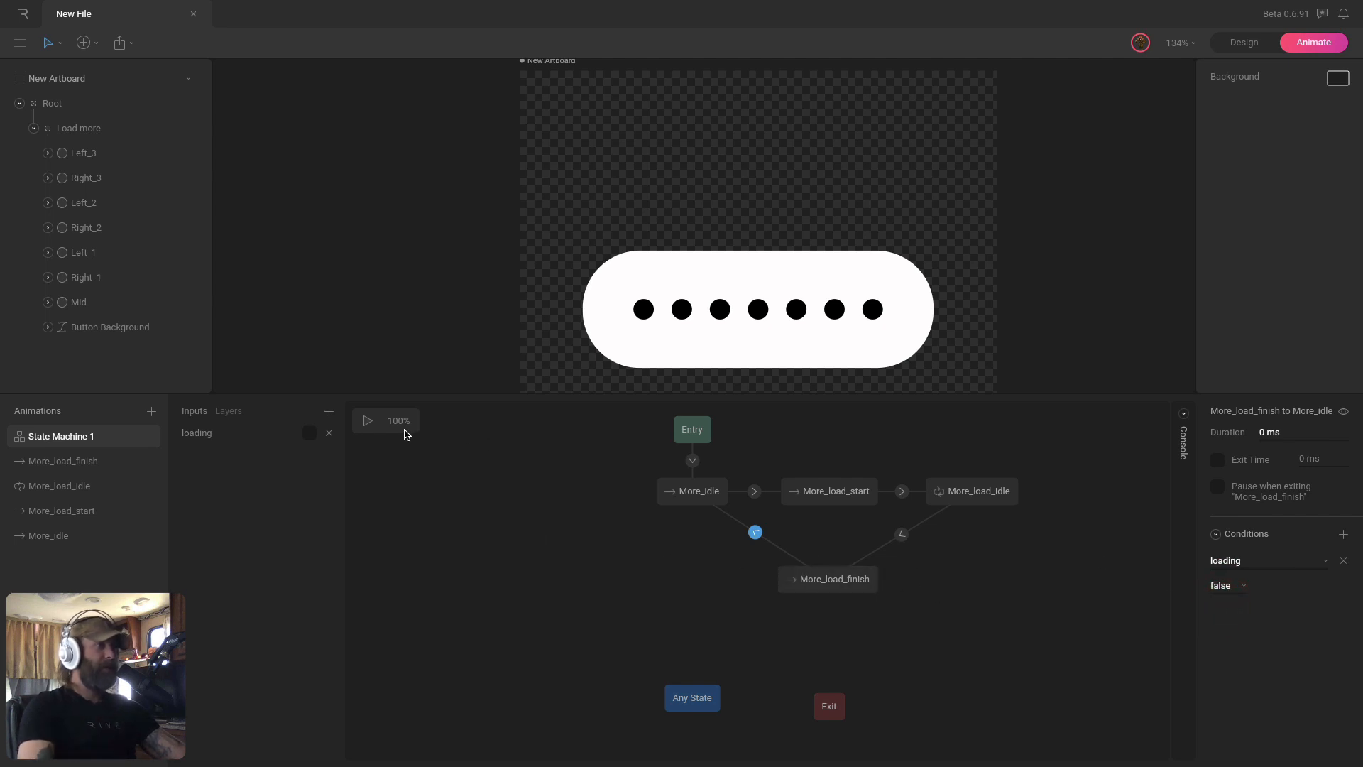
pyautogui.click(374, 424)
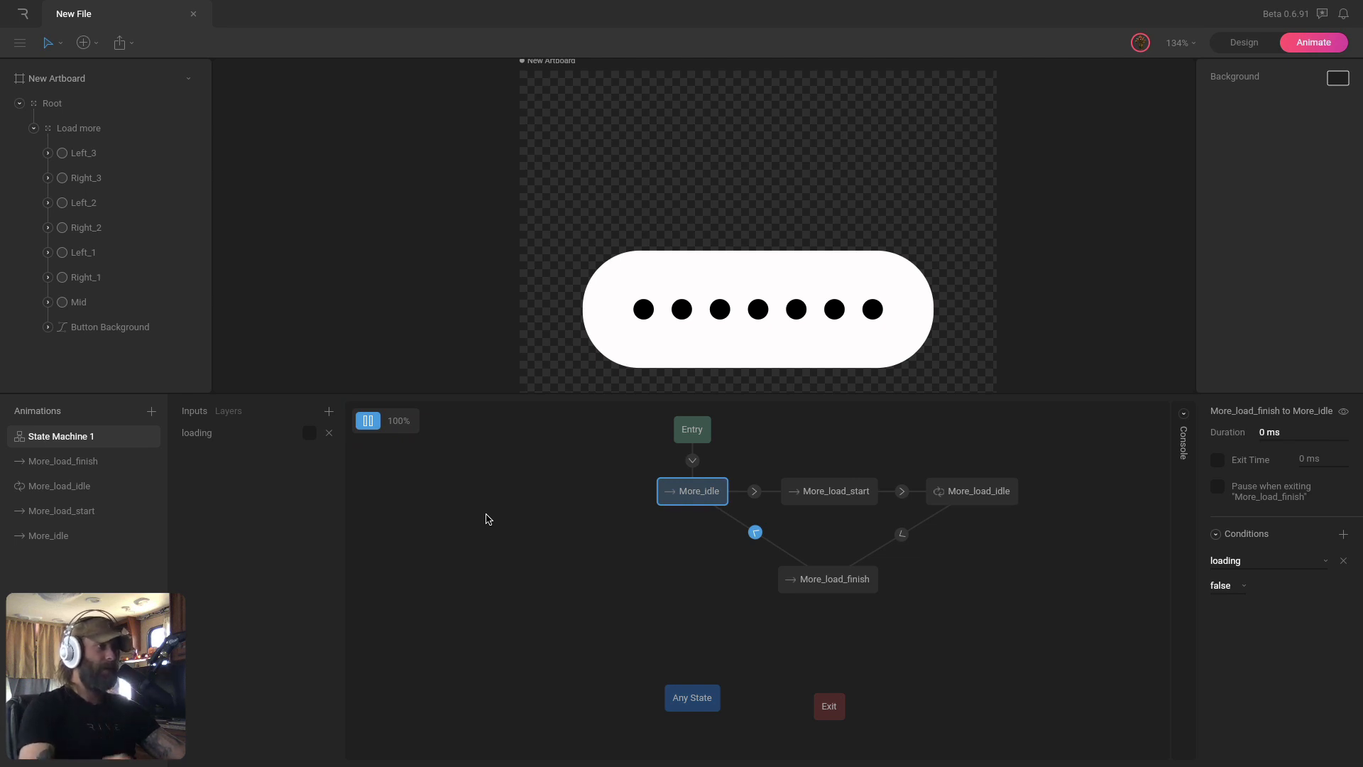
# Test the running state machine by switching the loading input on and back off, and stop playback.
pyautogui.click(311, 434)
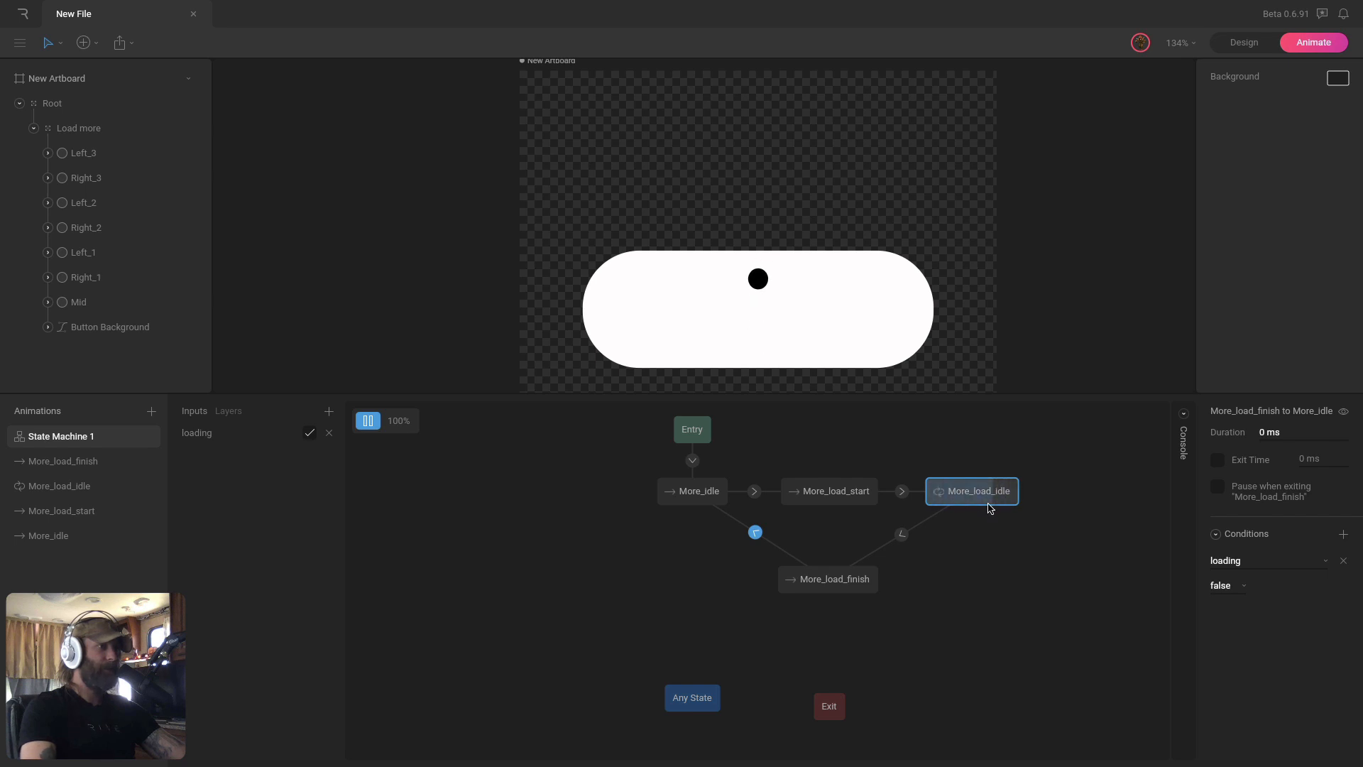
pyautogui.click(311, 433)
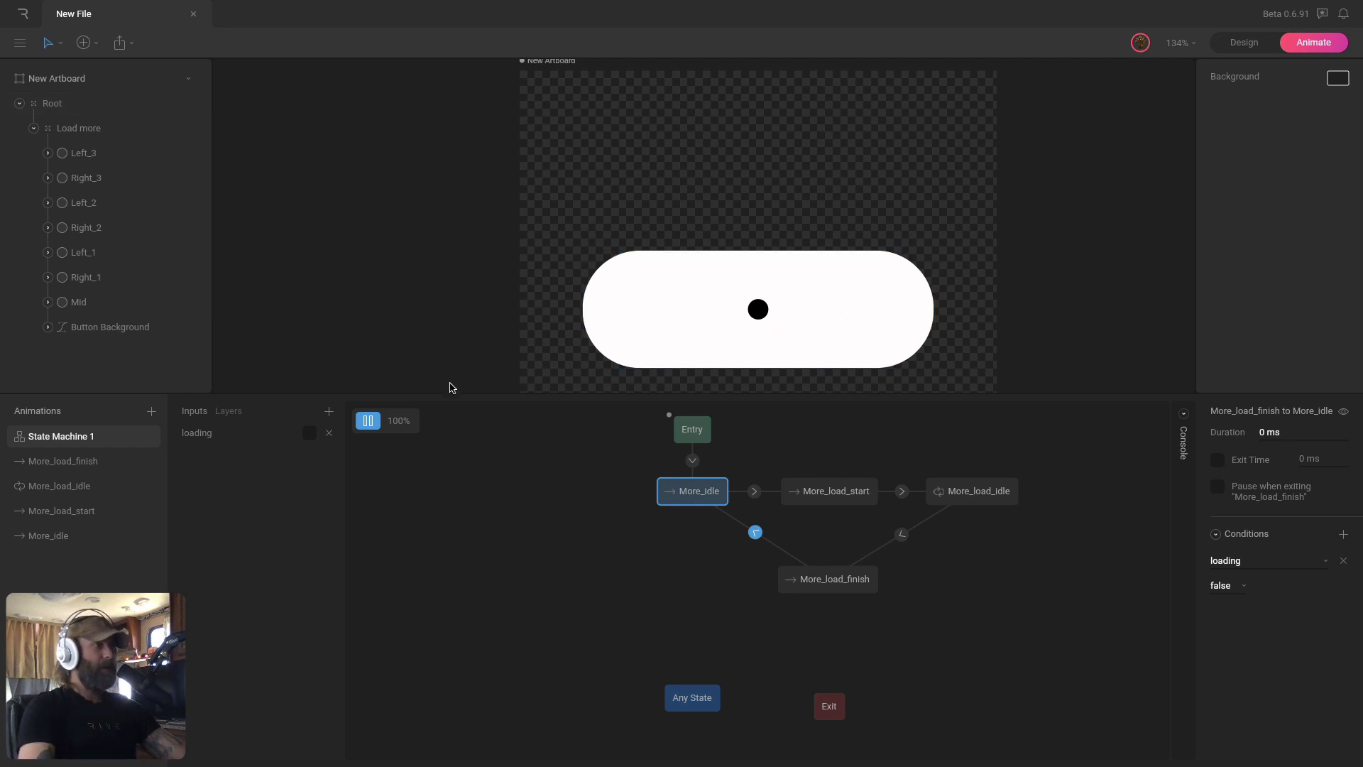
pyautogui.click(368, 421)
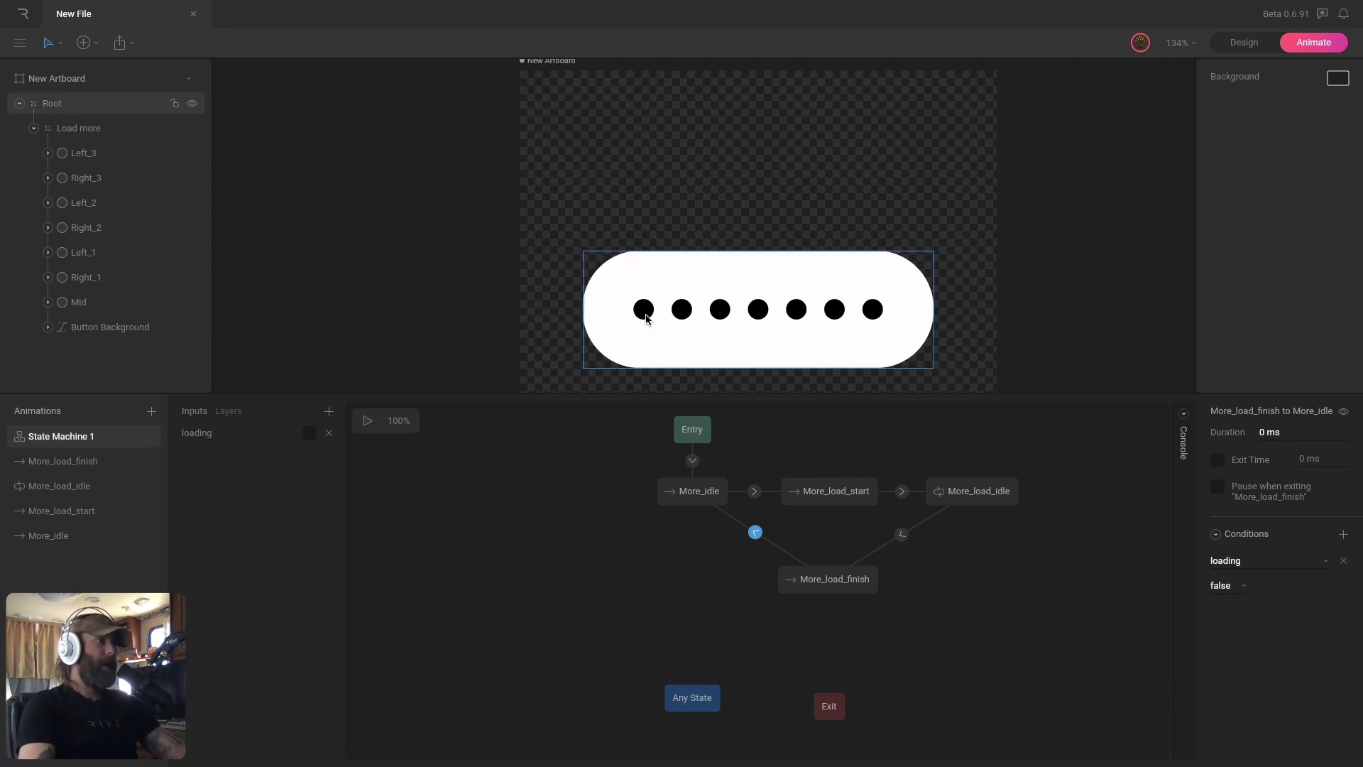
# Examine the More_idle, More_load_start and More_load_idle states and their outgoing transitions.
pyautogui.click(698, 492)
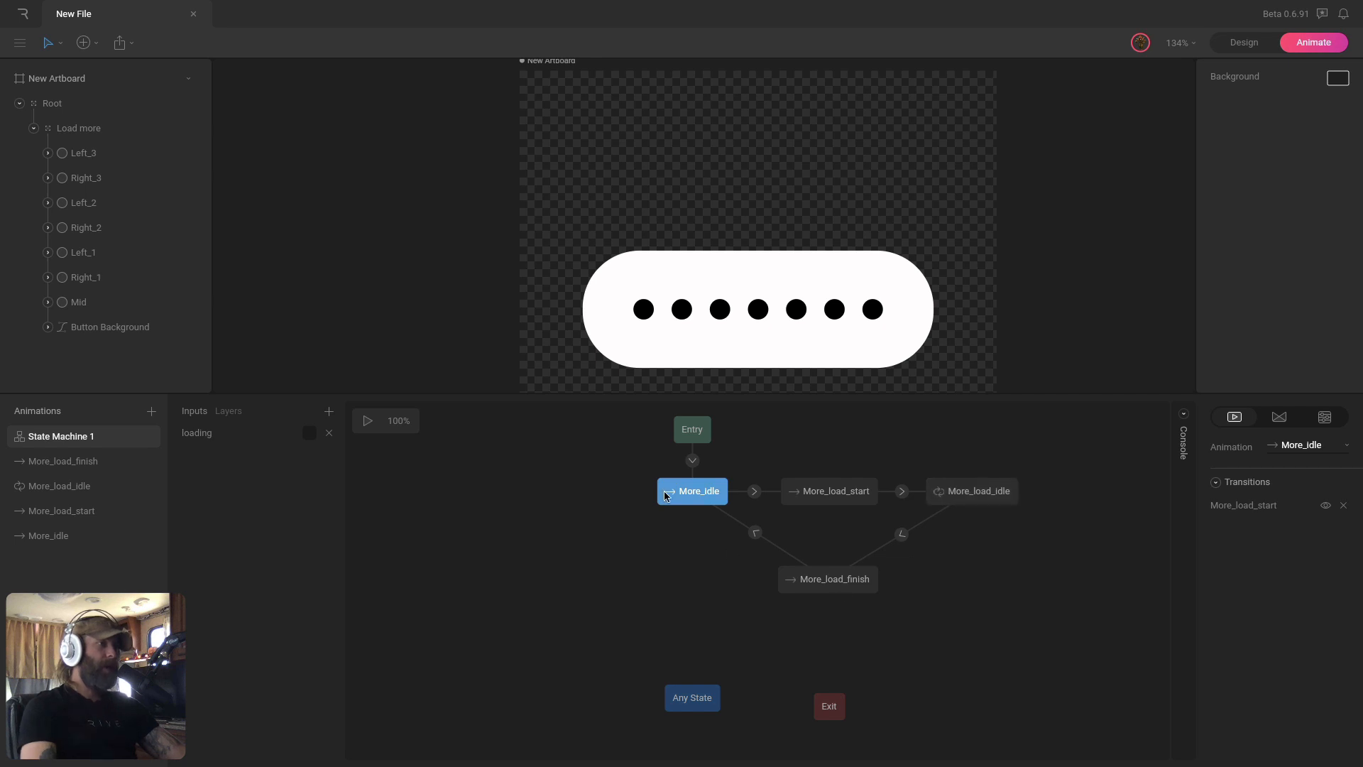
pyautogui.click(844, 497)
pyautogui.click(972, 490)
pyautogui.click(843, 490)
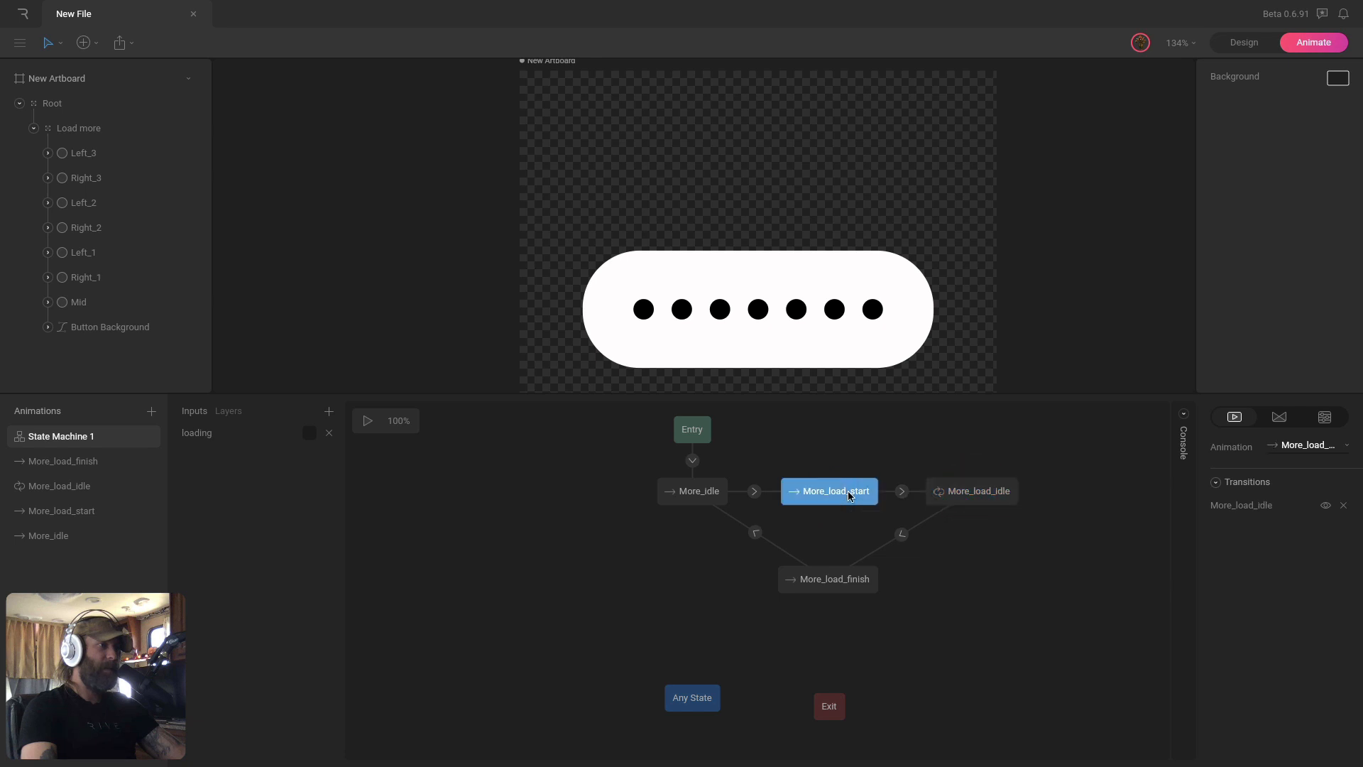
pyautogui.click(679, 491)
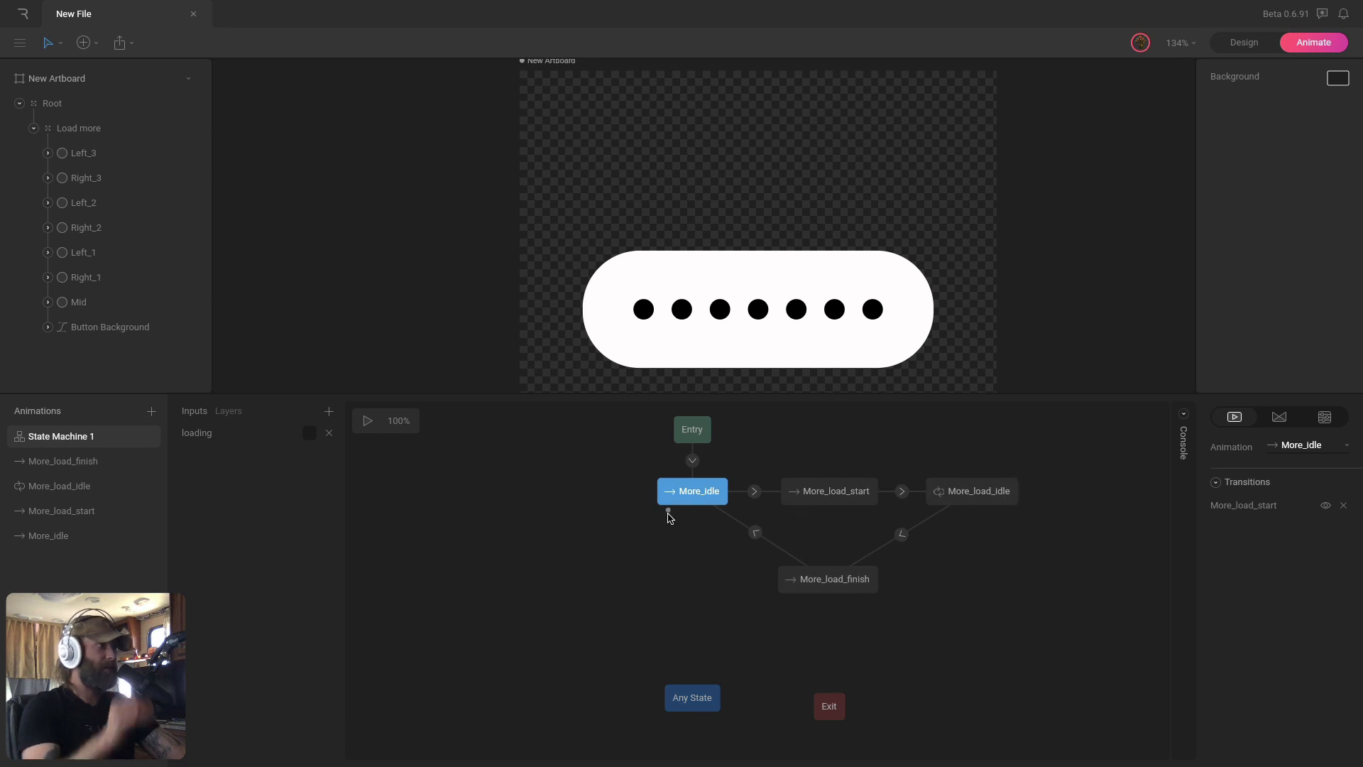
# In the More_idle animation, key 100% opacity at frame 0 for all six Left and Right dots.
pyautogui.click(74, 538)
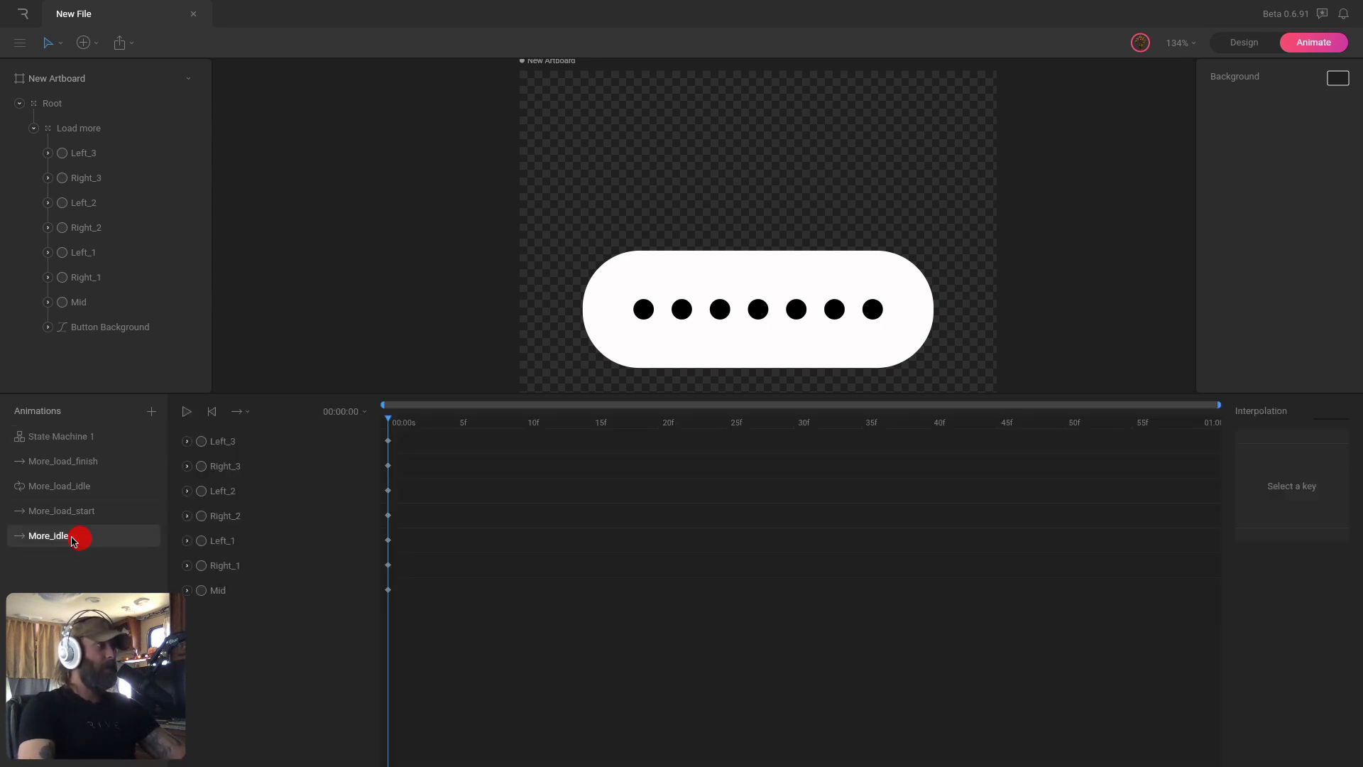
pyautogui.click(277, 441)
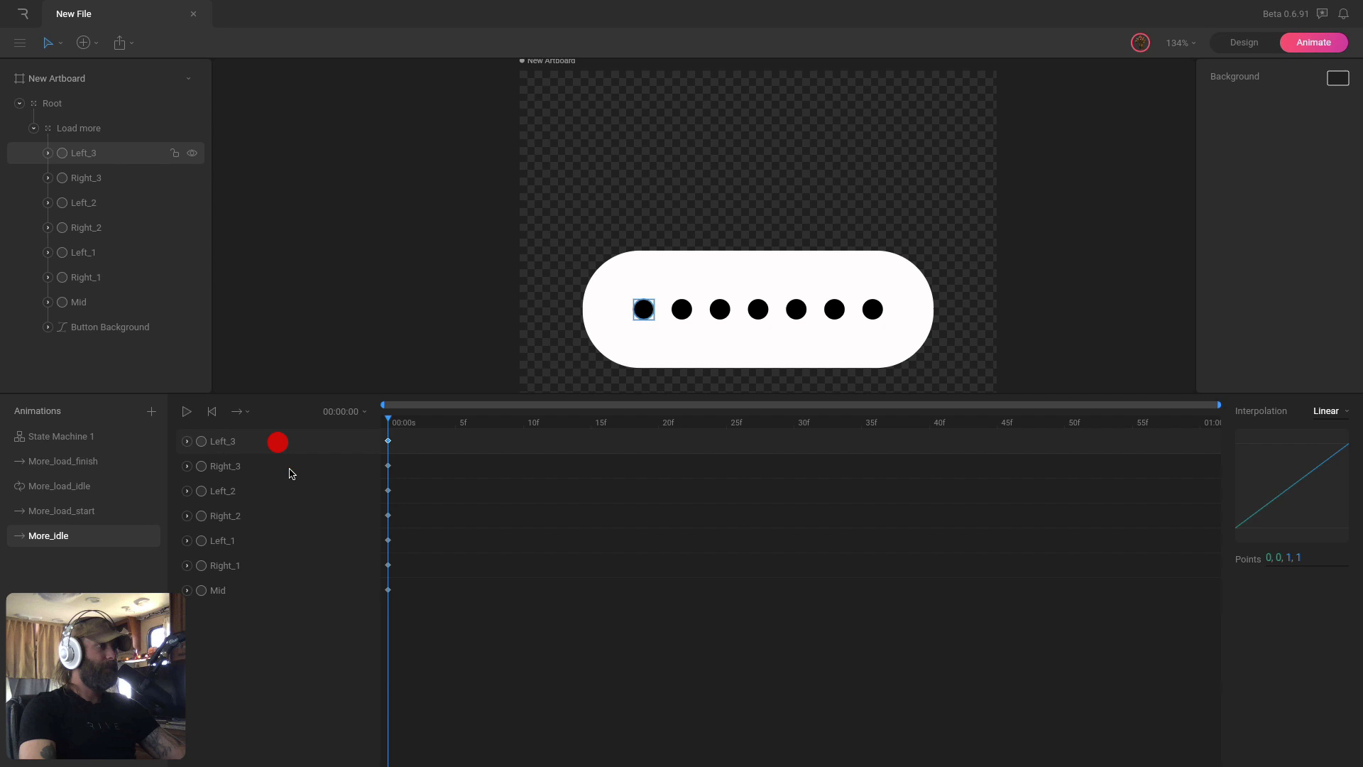
pyautogui.keyDown('shift'); pyautogui.click(293, 567); pyautogui.keyUp('shift')
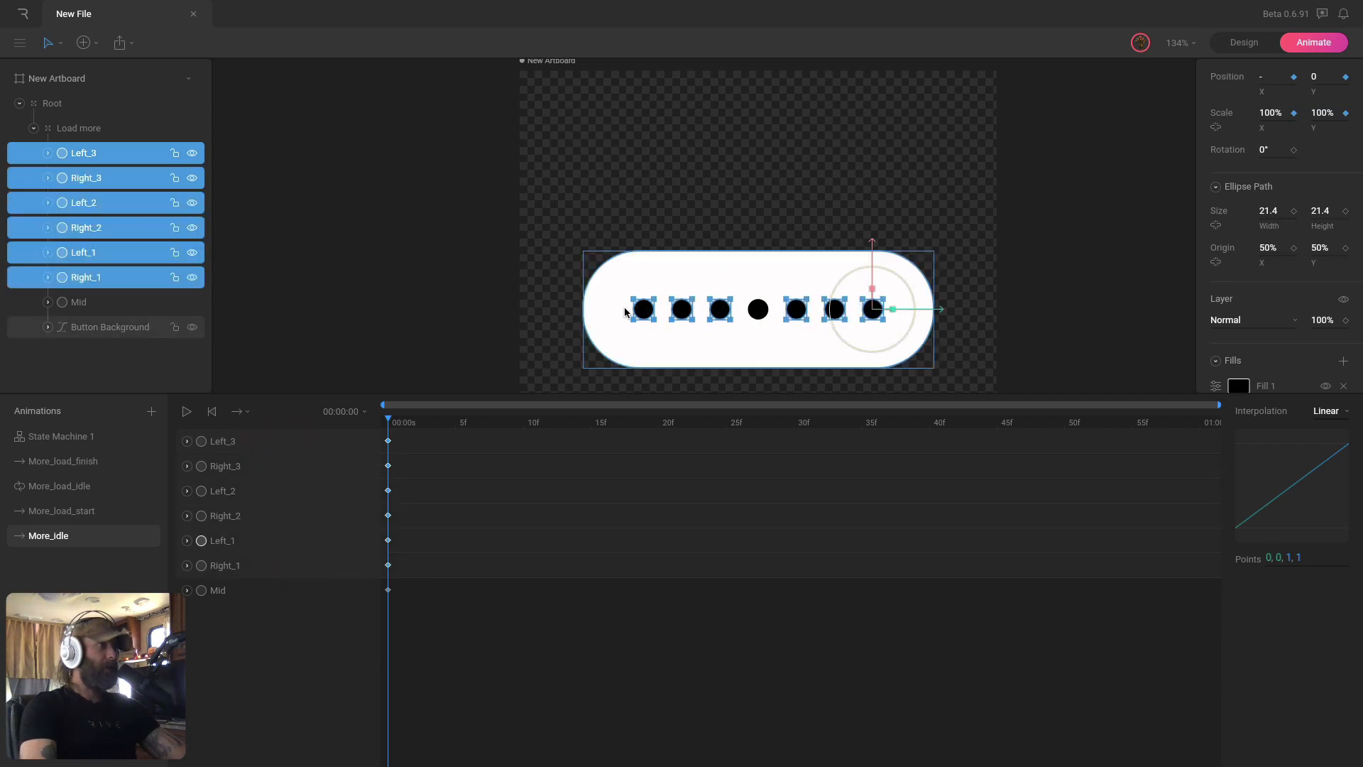
pyautogui.click(1346, 321)
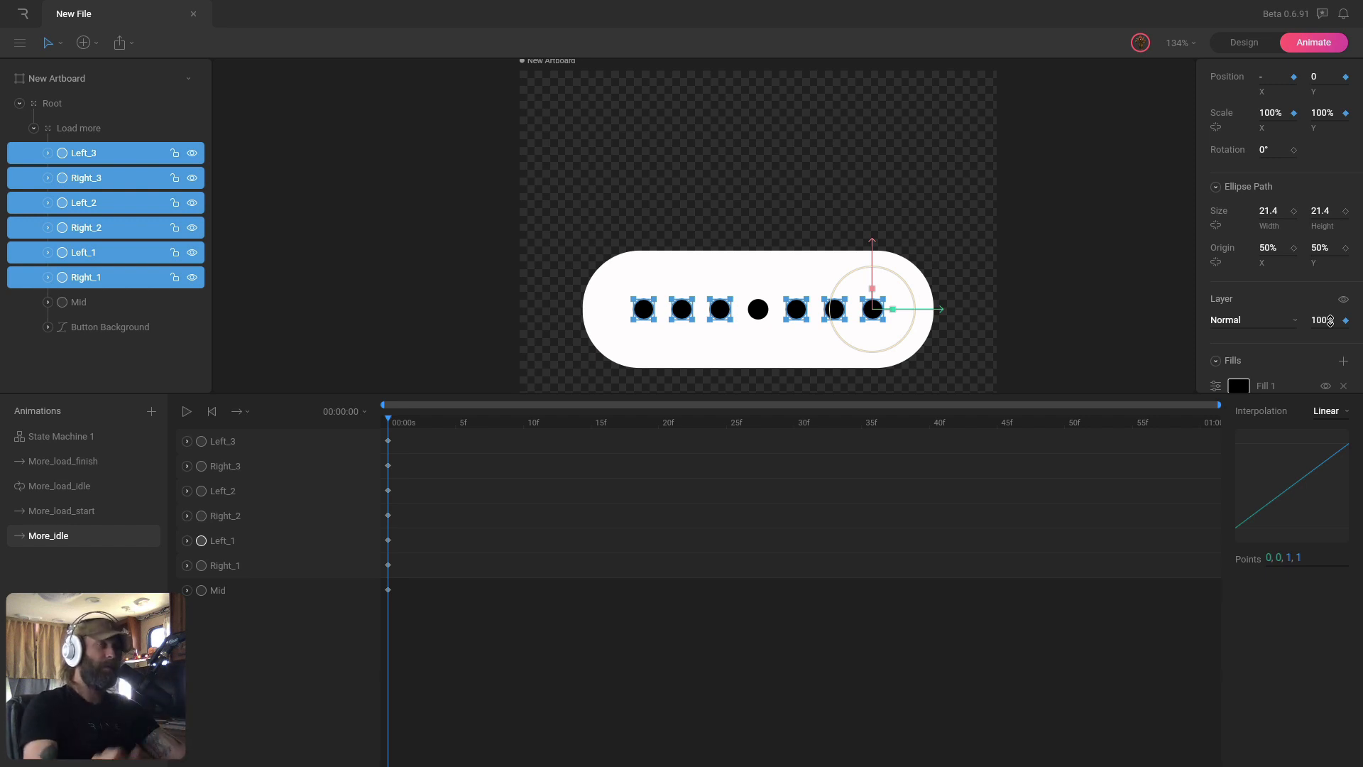
# Play State Machine 1 with loading switched on and off, and inspect the More_load_start, More_load_idle and More_load_finish states.
pyautogui.click(72, 438)
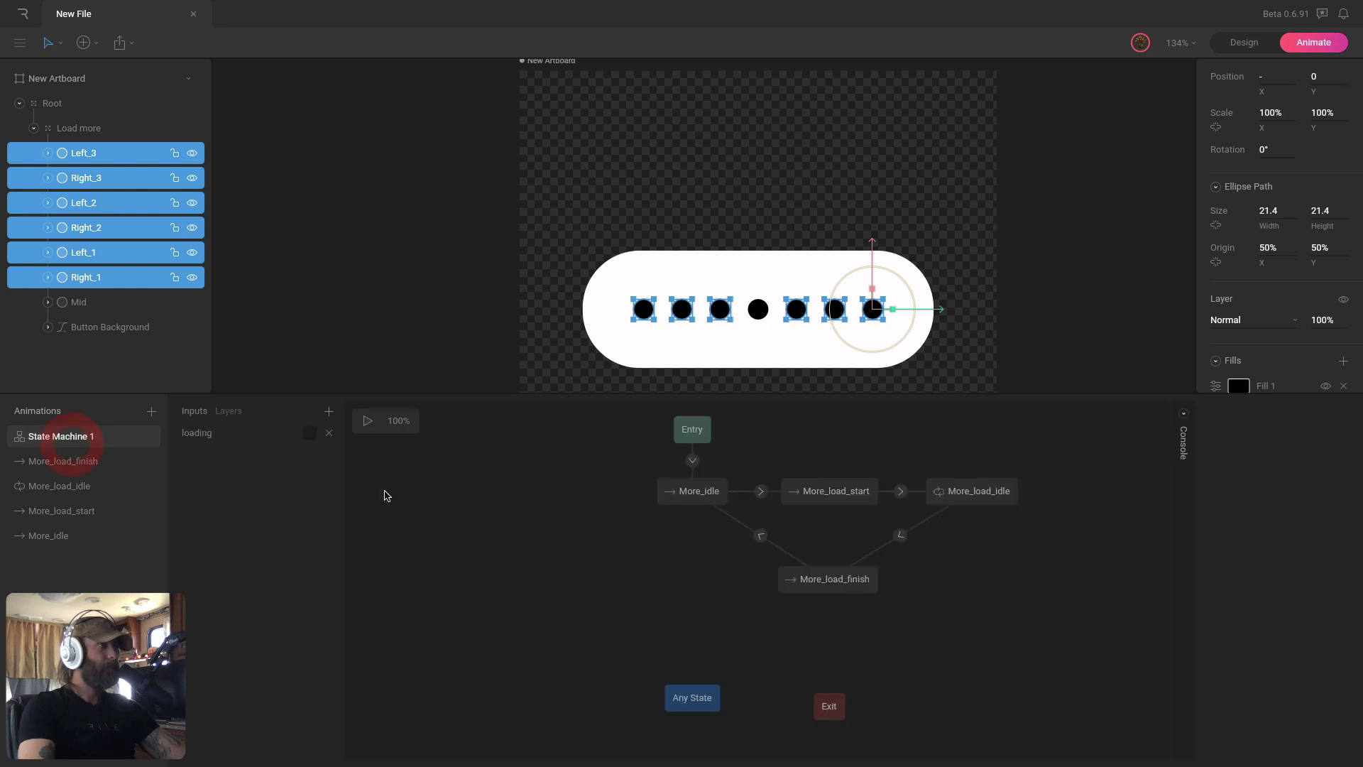
pyautogui.click(469, 456)
pyautogui.click(551, 333)
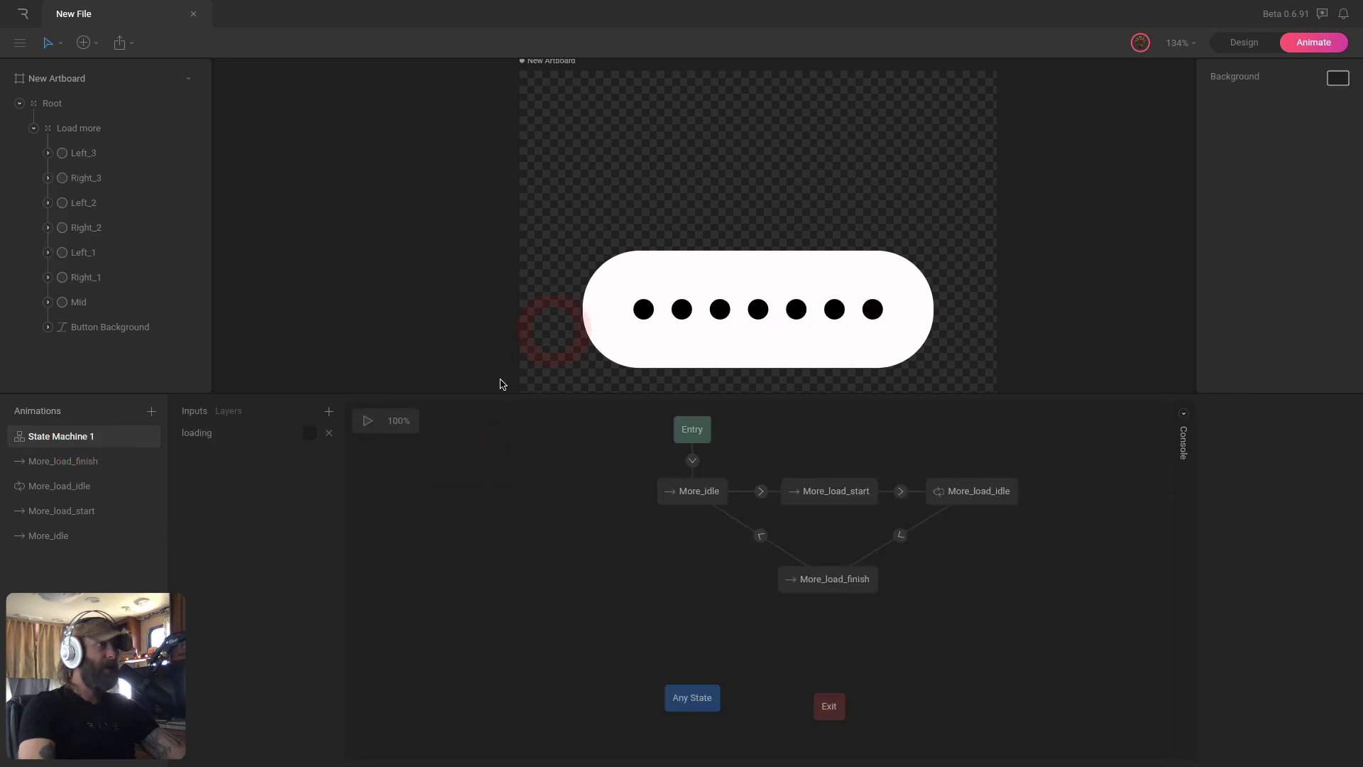
pyautogui.click(362, 422)
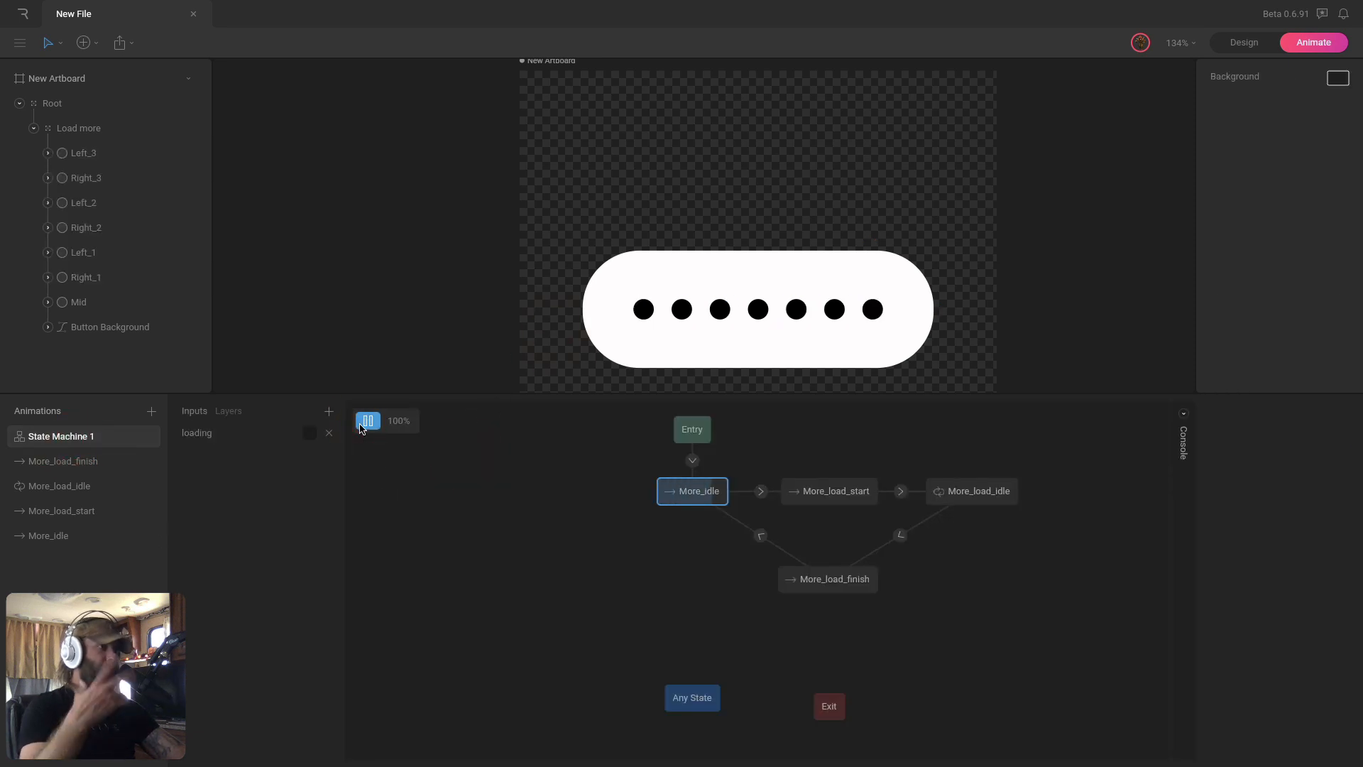
pyautogui.click(311, 434)
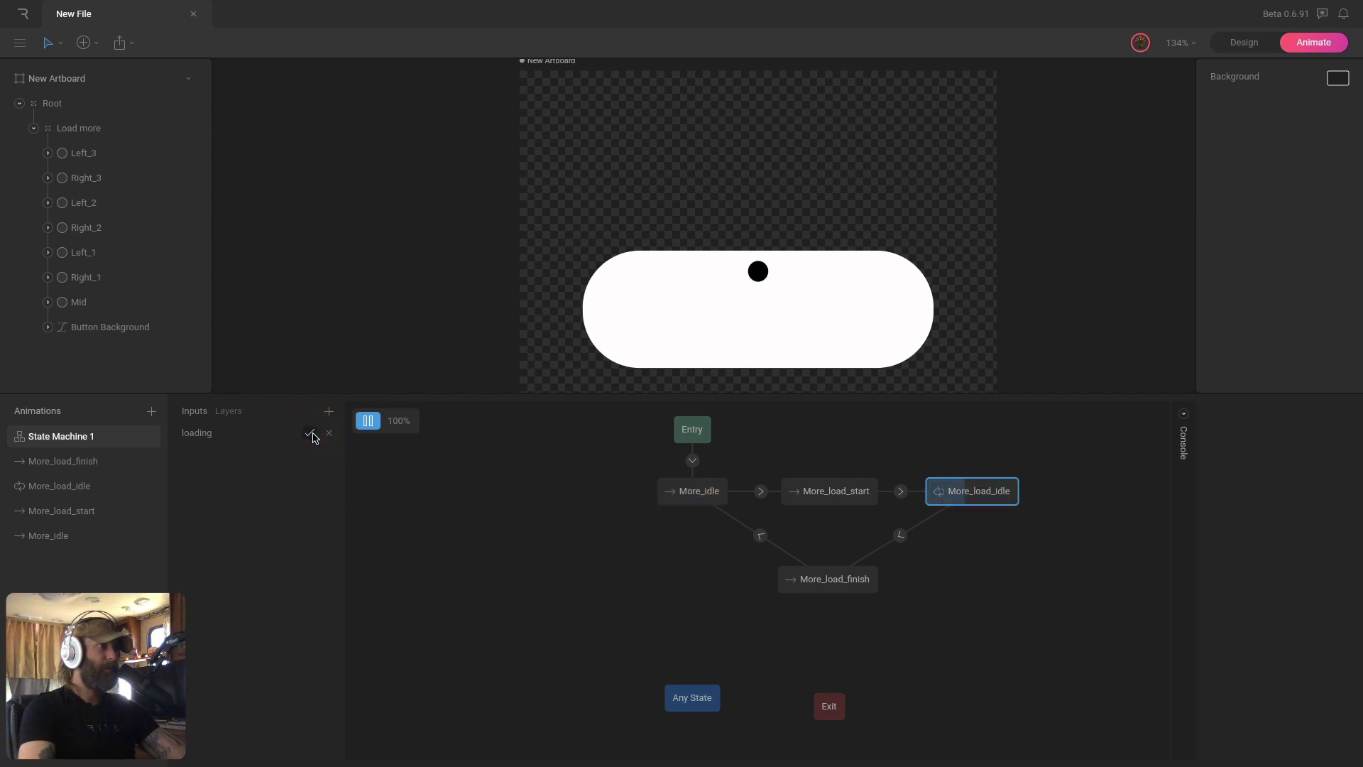
pyautogui.click(311, 433)
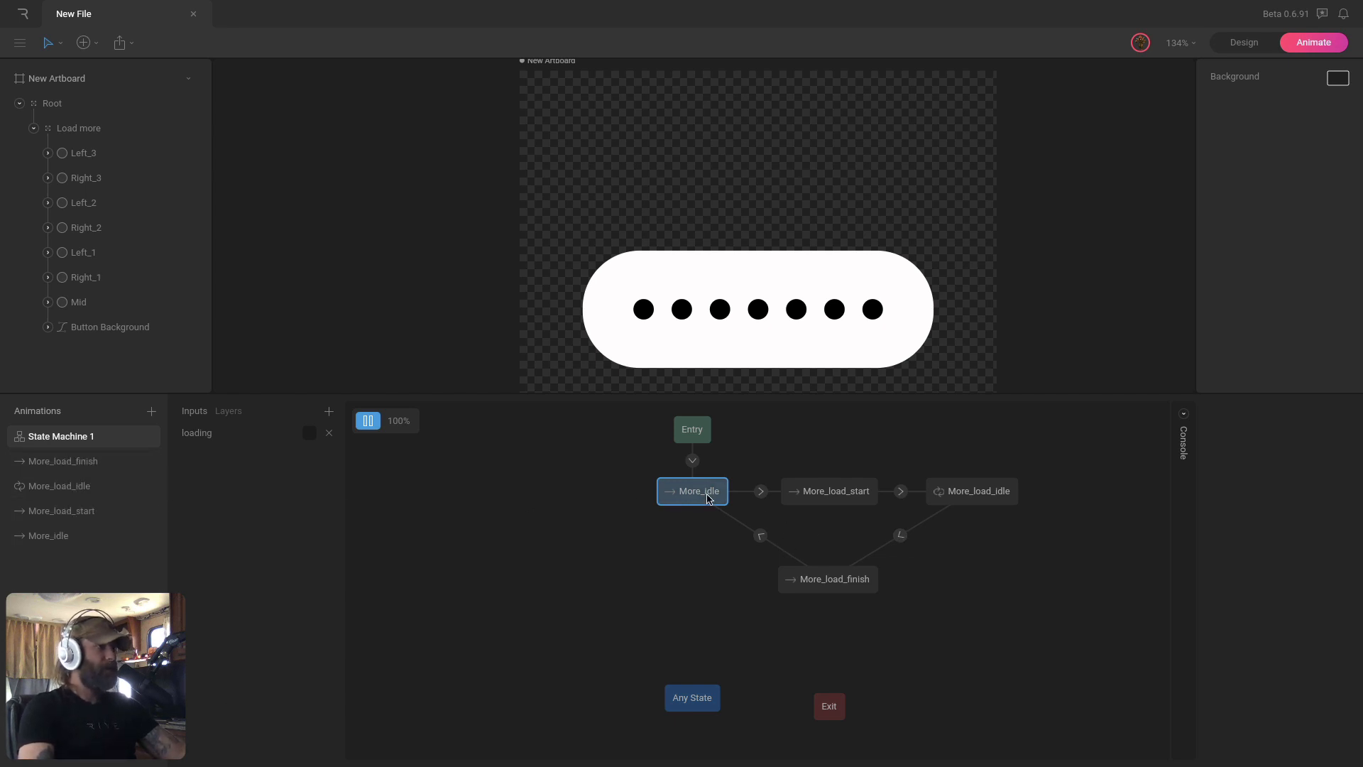
pyautogui.click(823, 495)
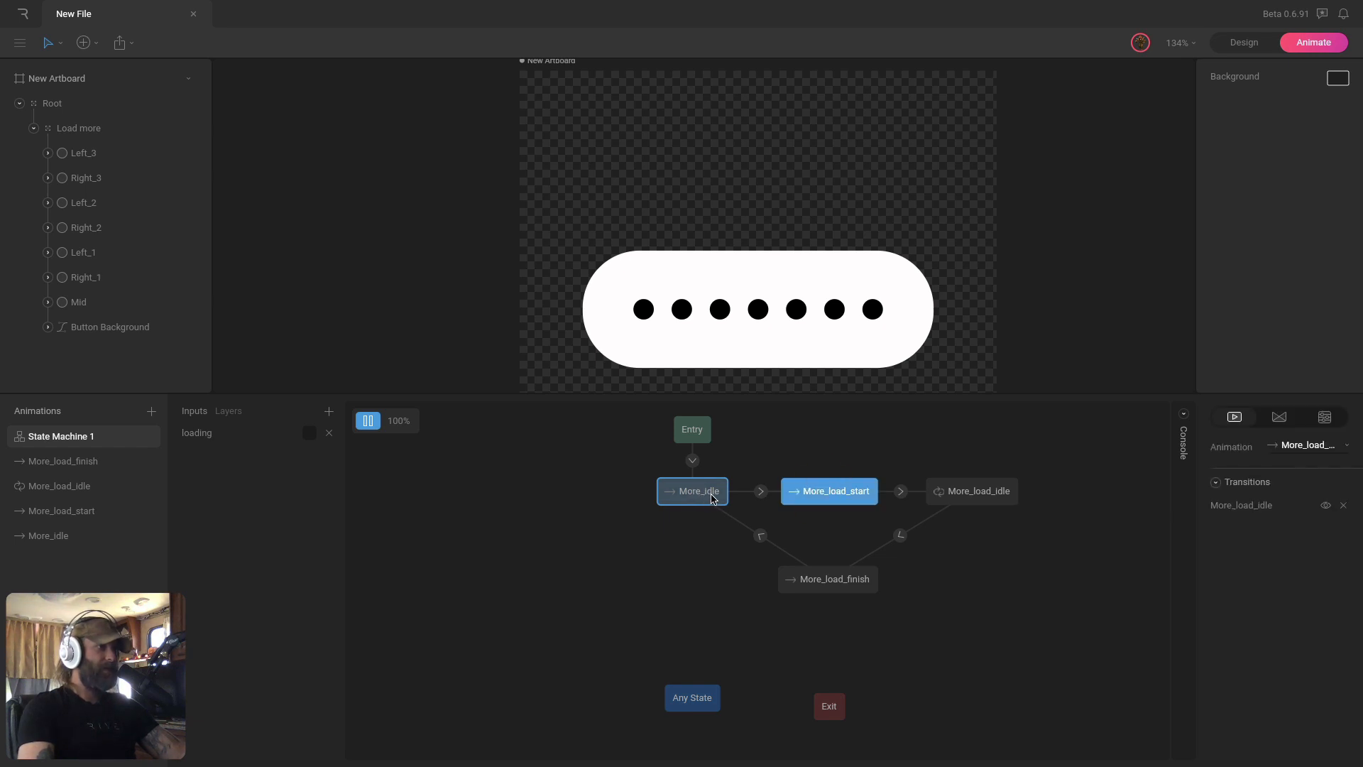
pyautogui.click(987, 506)
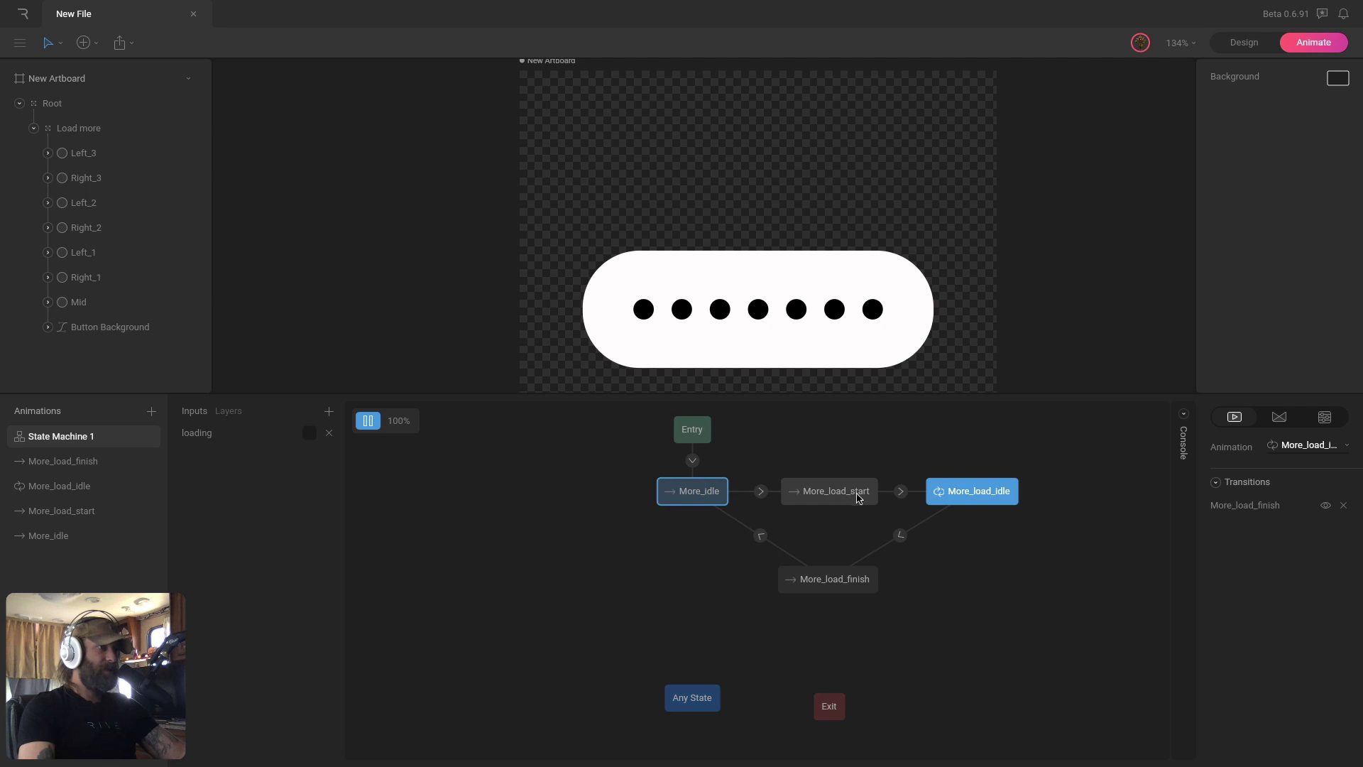
pyautogui.click(836, 587)
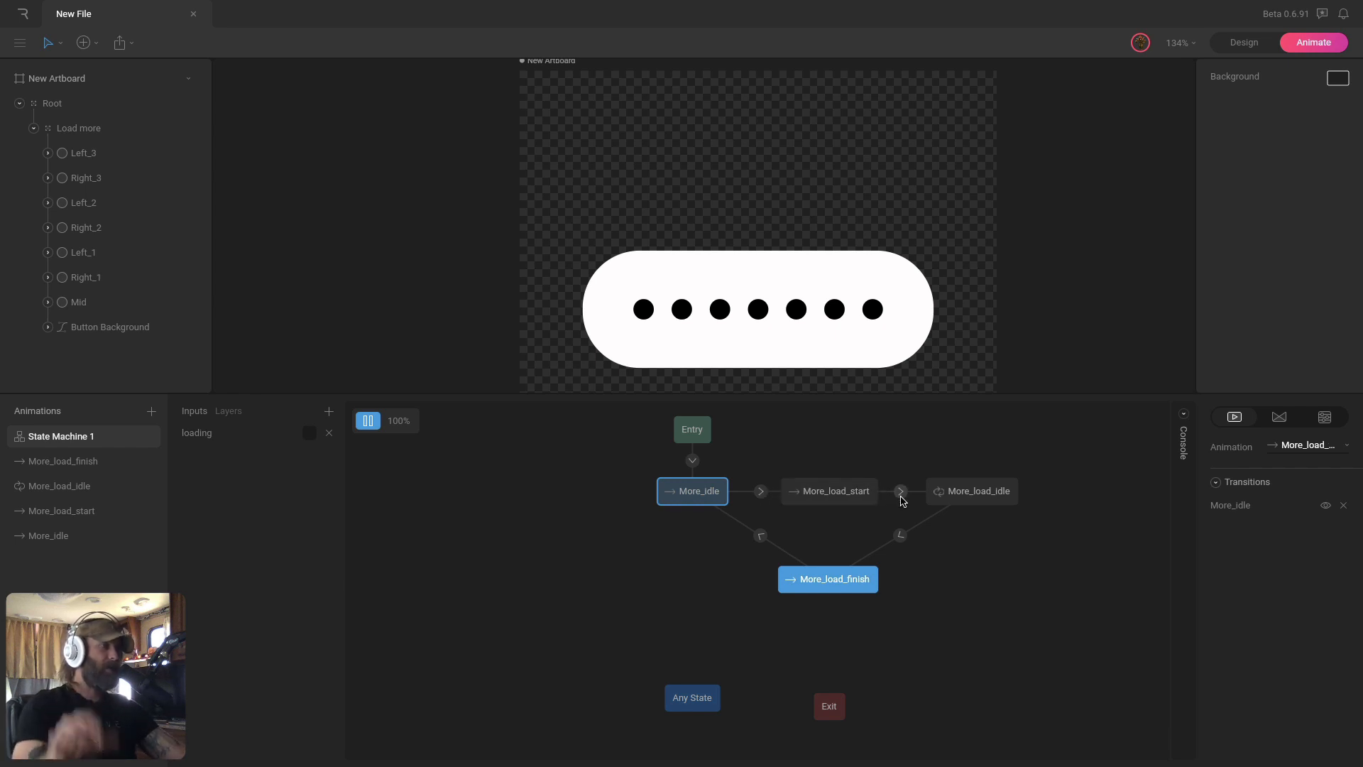
# Enable a 100% exit time on the transitions from More_idle to More_load_start and from More_load_start to More_load_idle.
pyautogui.click(759, 493)
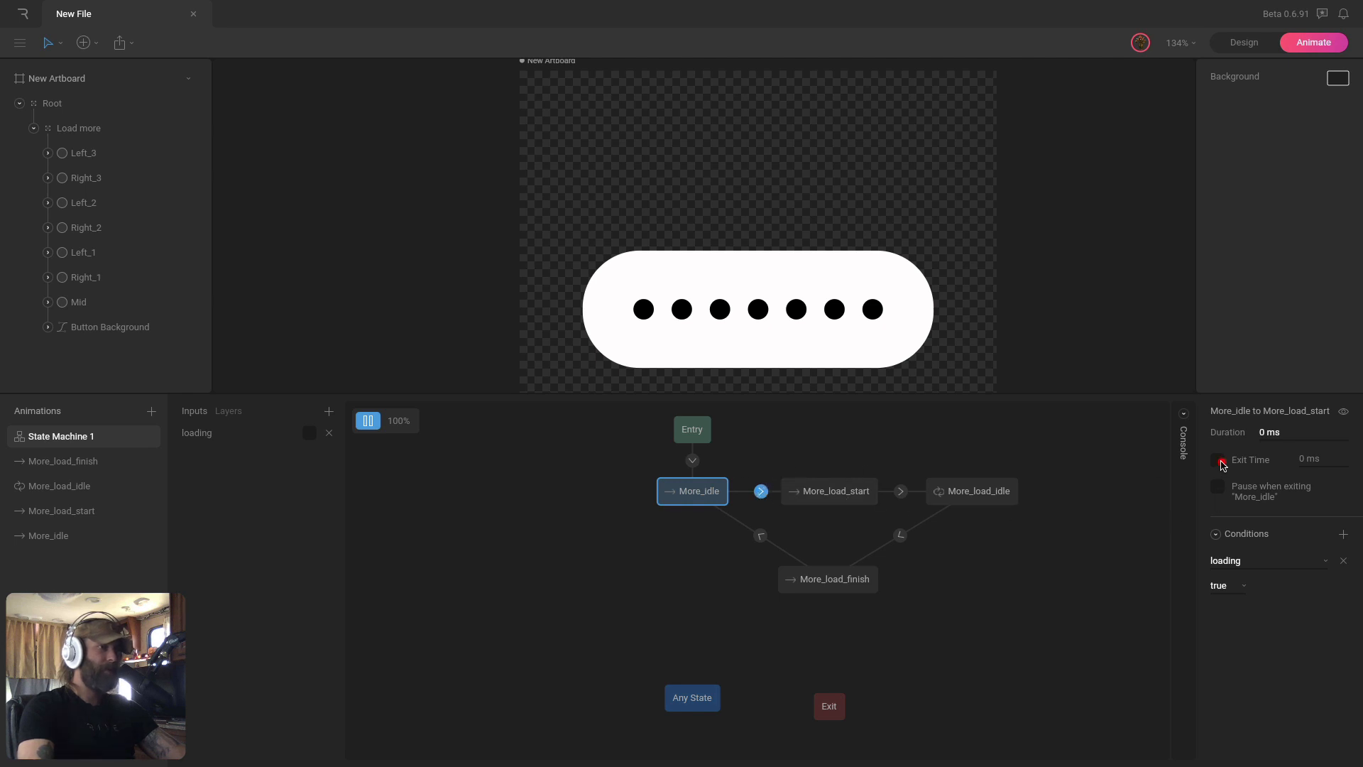
pyautogui.click(1219, 461)
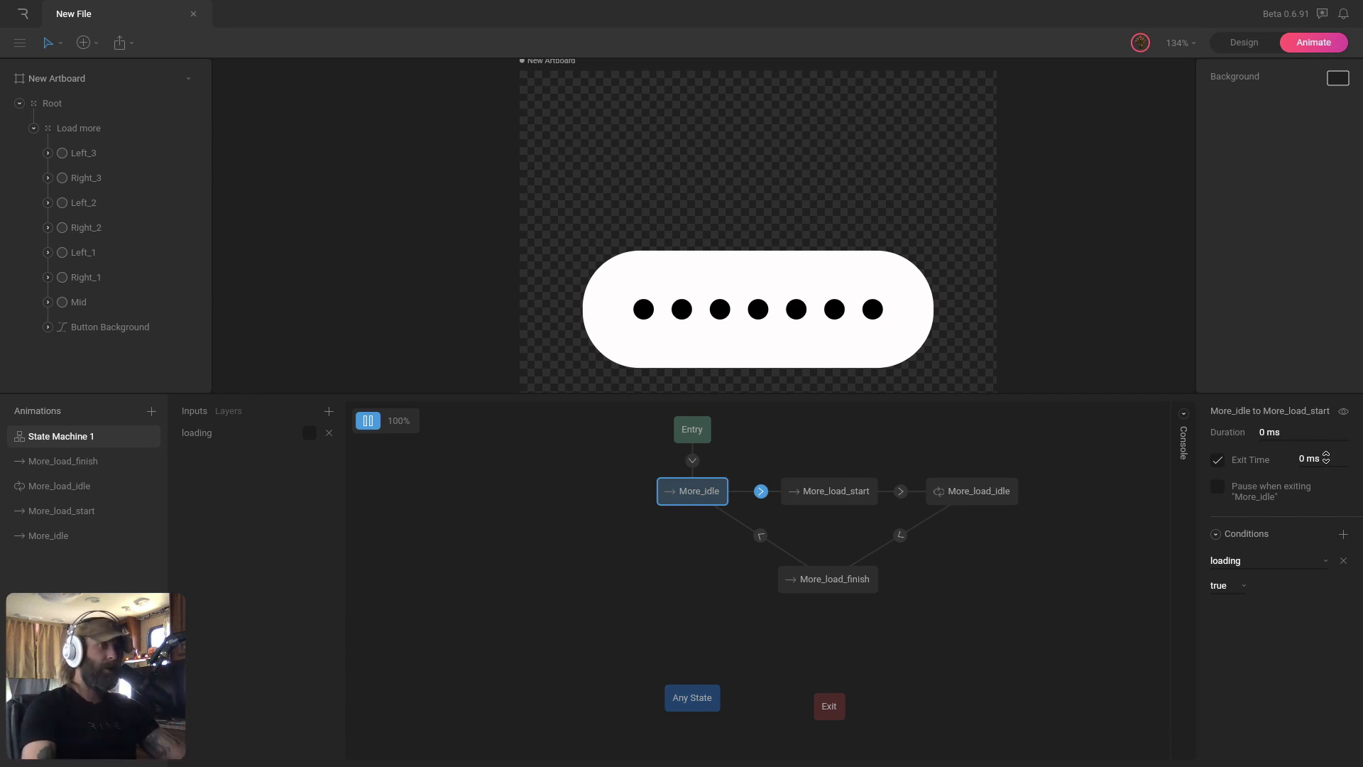
pyautogui.click(1326, 458)
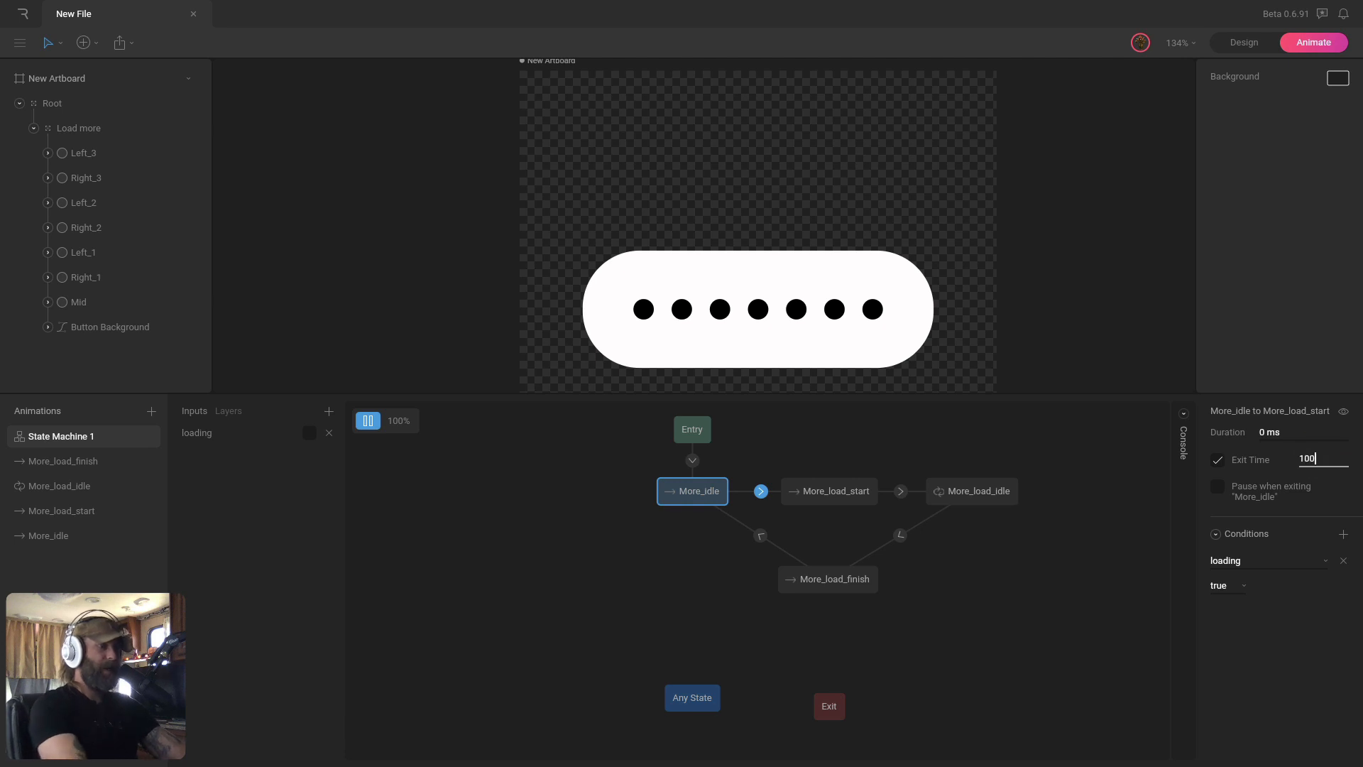
pyautogui.press('Return')
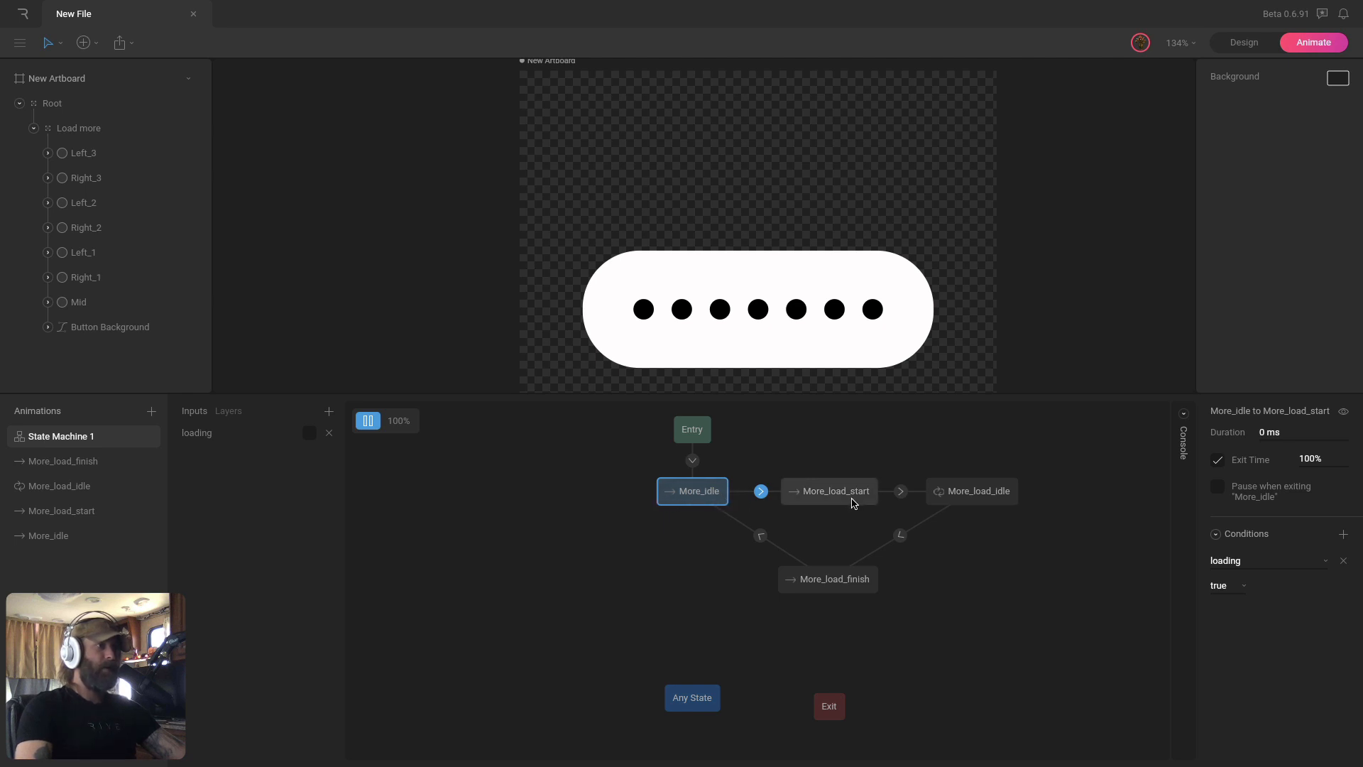
pyautogui.click(901, 491)
pyautogui.click(1216, 460)
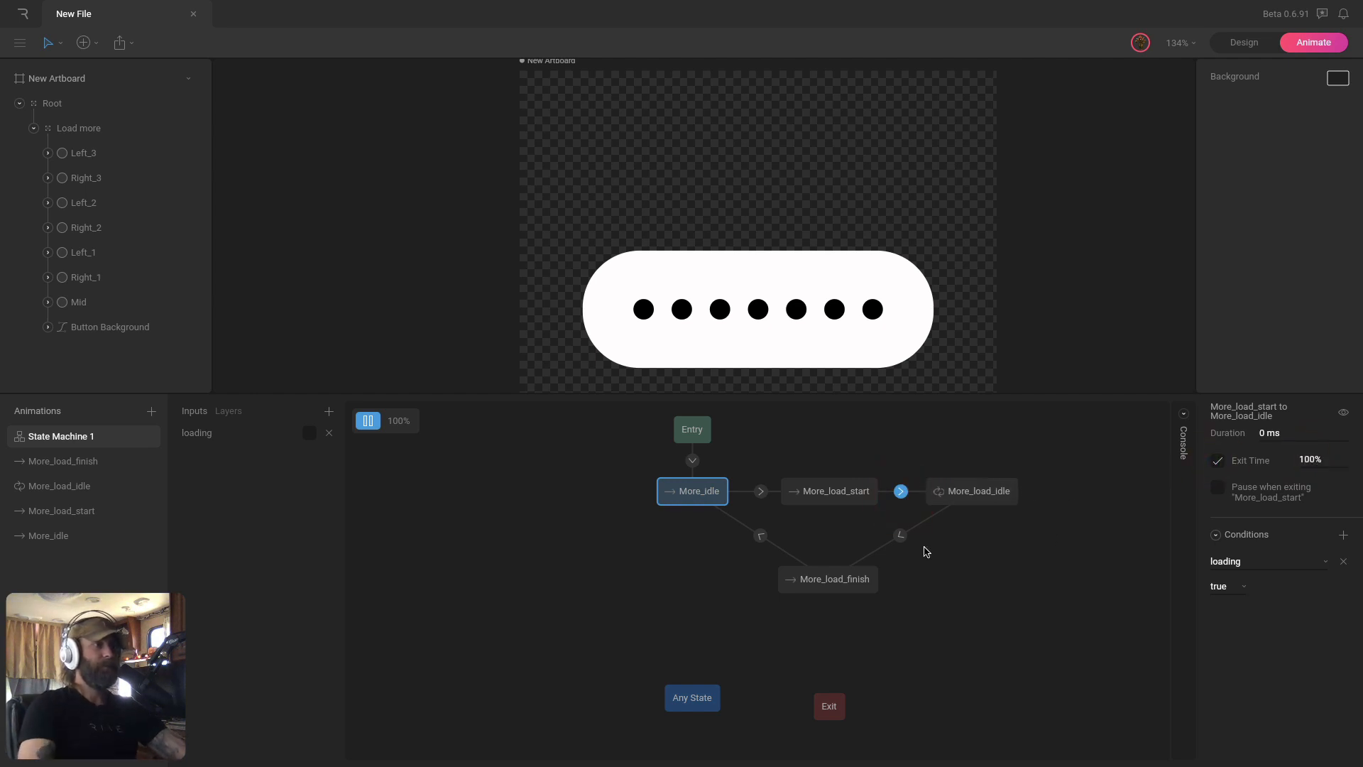
# Enable a 100% exit time on the transitions from More_load_idle to More_load_finish and from More_load_finish to More_idle.
pyautogui.click(900, 535)
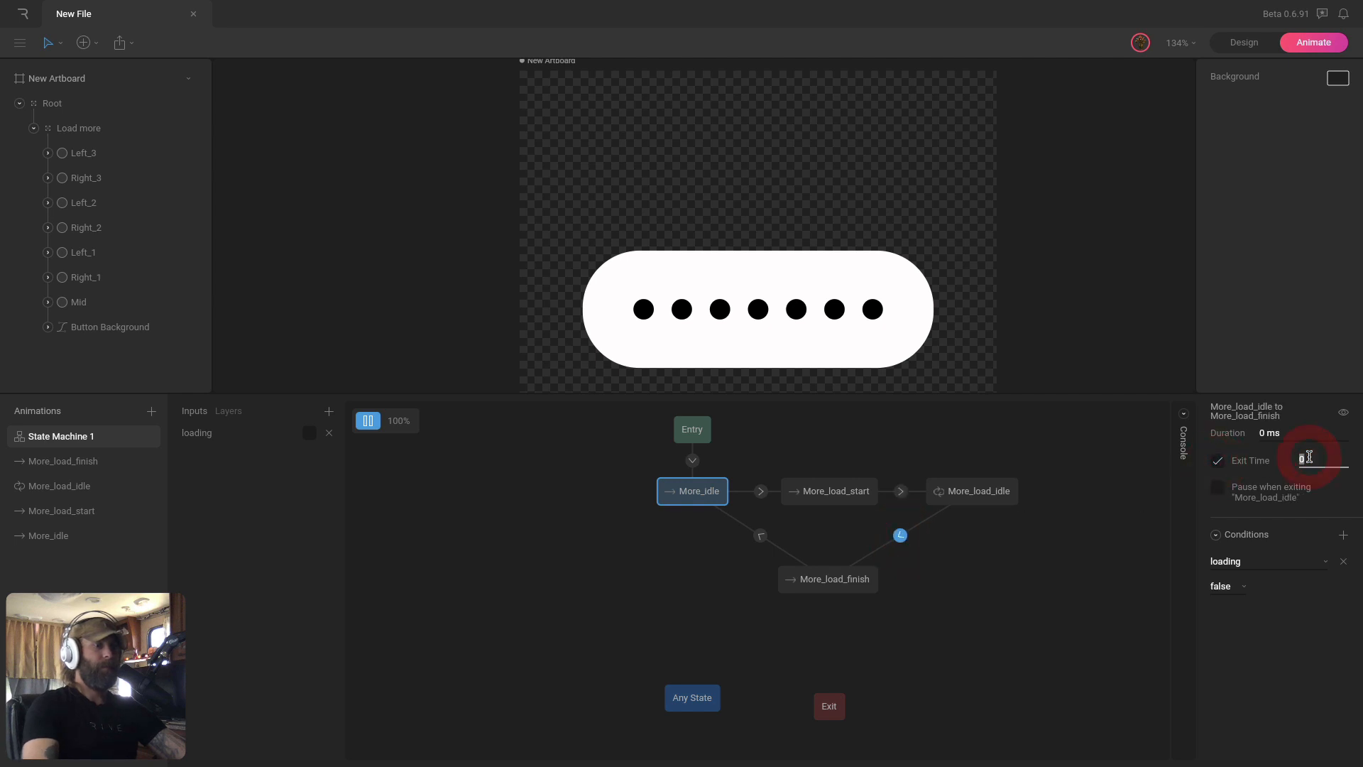
pyautogui.write('100')
pyautogui.press('Return')
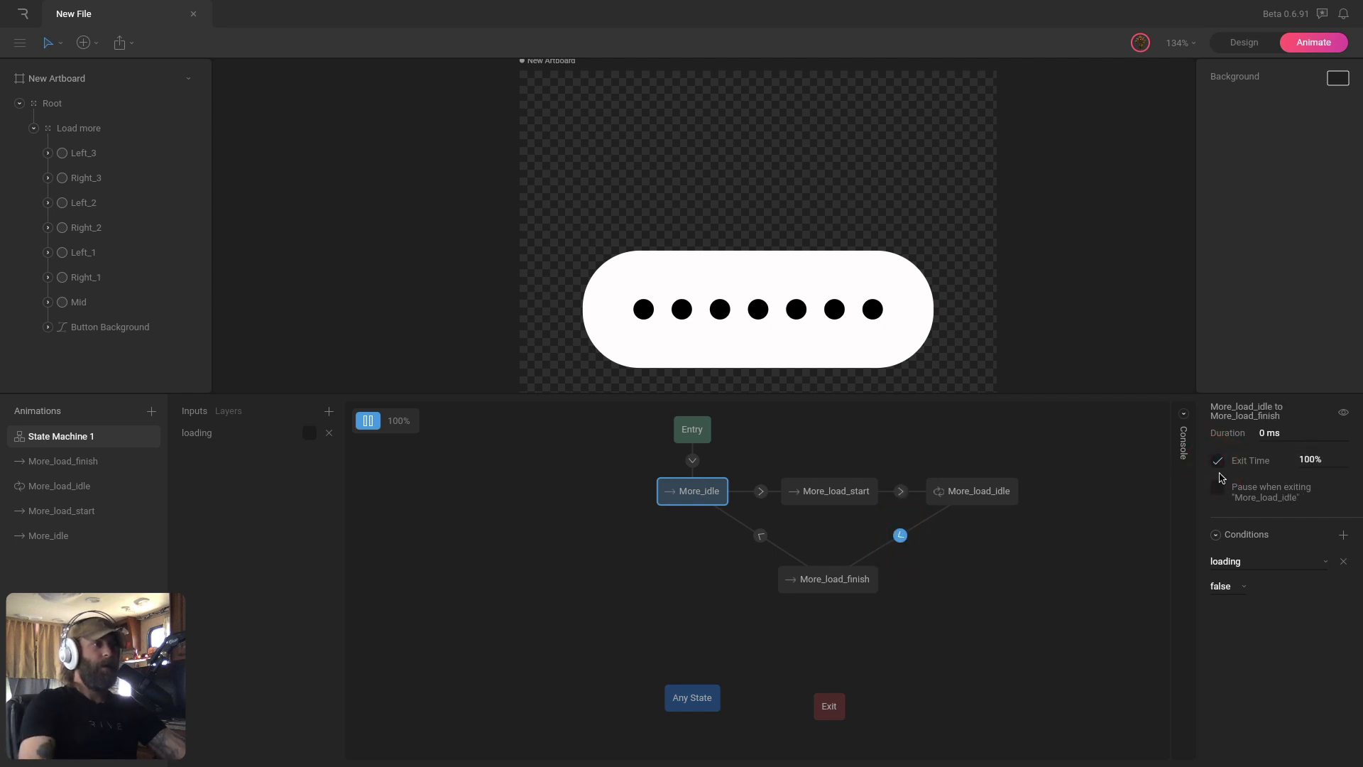
pyautogui.click(760, 536)
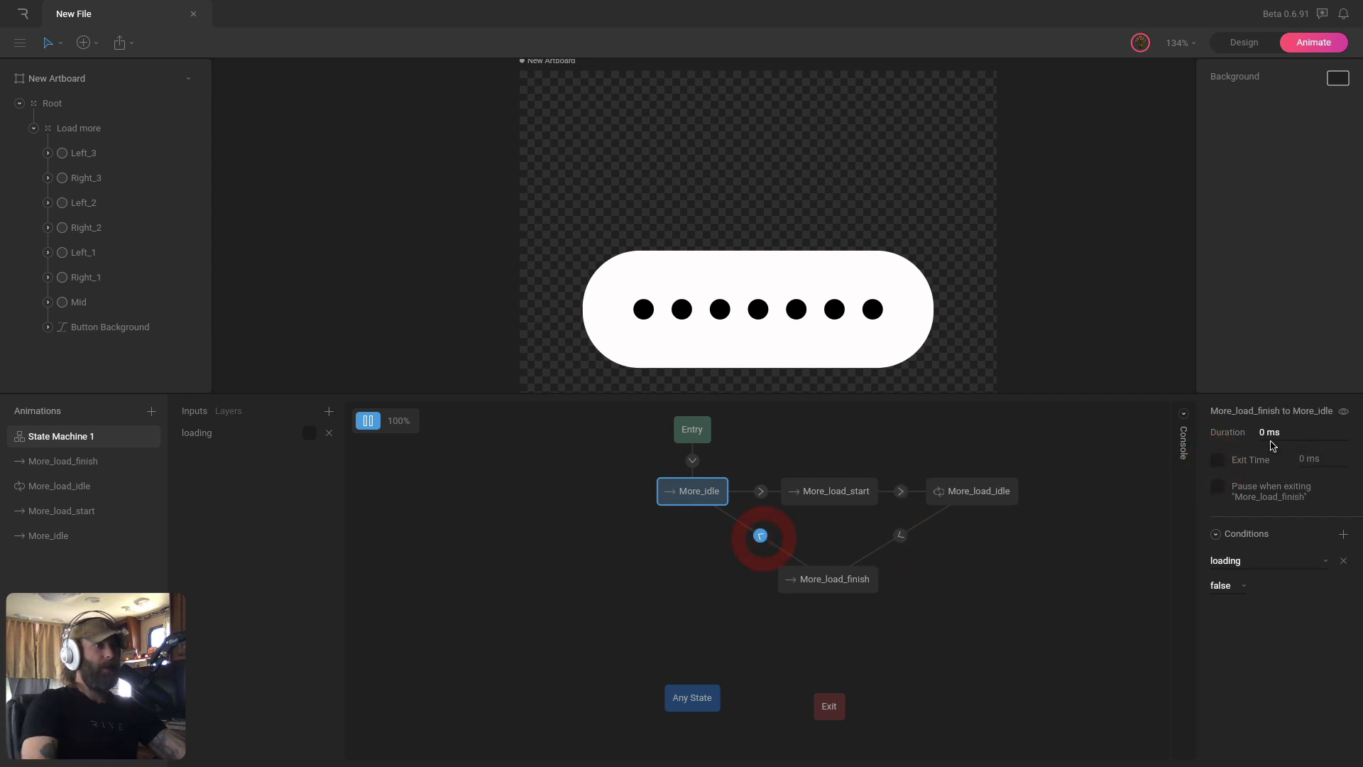
pyautogui.click(1219, 461)
pyautogui.click(1321, 457)
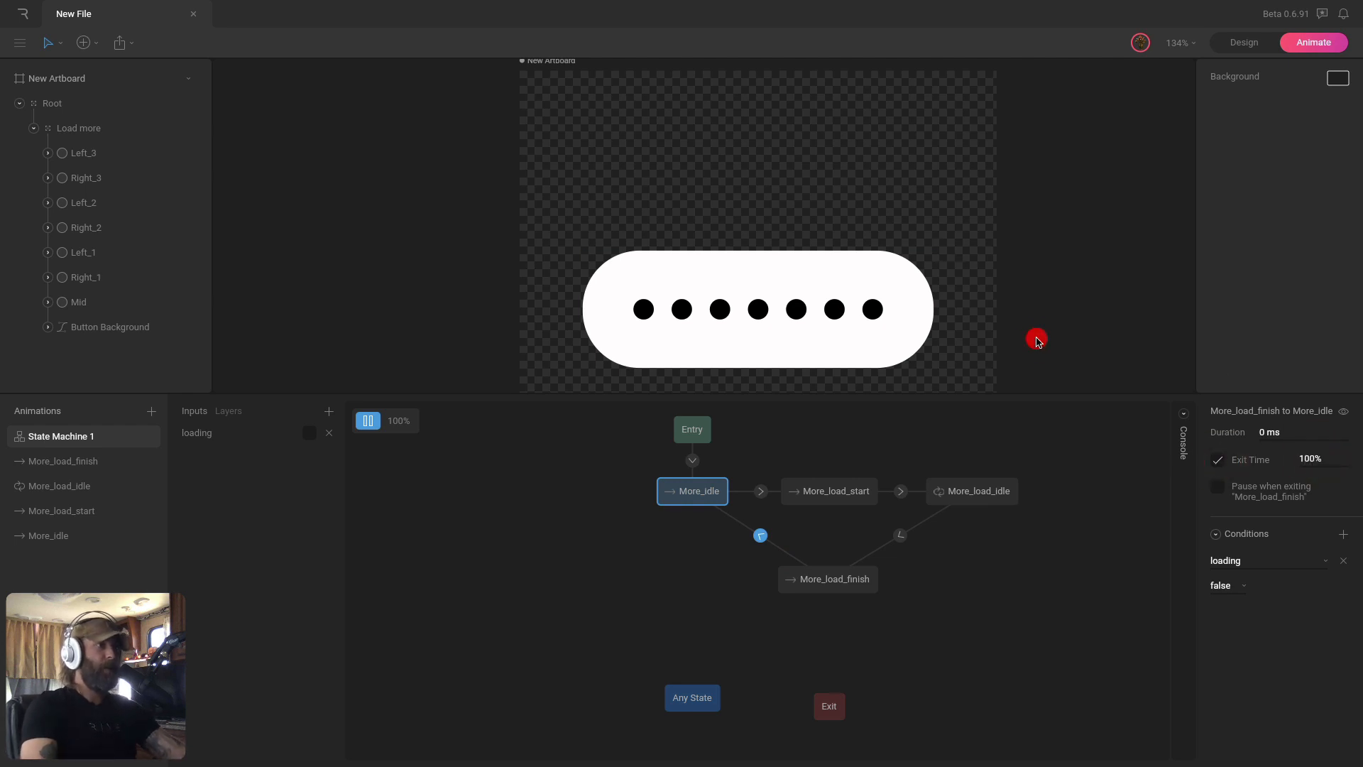
# Test the full load cycle with the new exit times by switching loading on and off.
pyautogui.scroll(-3, 1038, 298)
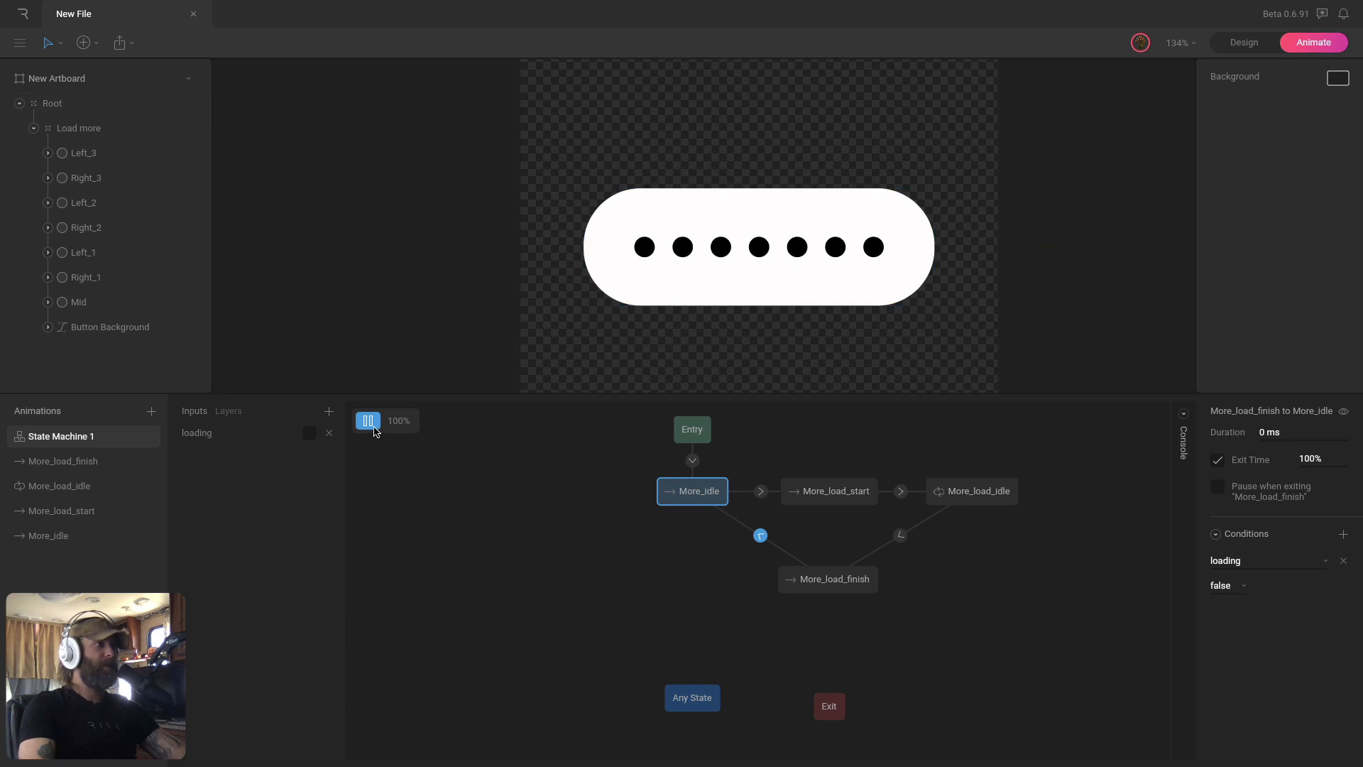
pyautogui.click(313, 434)
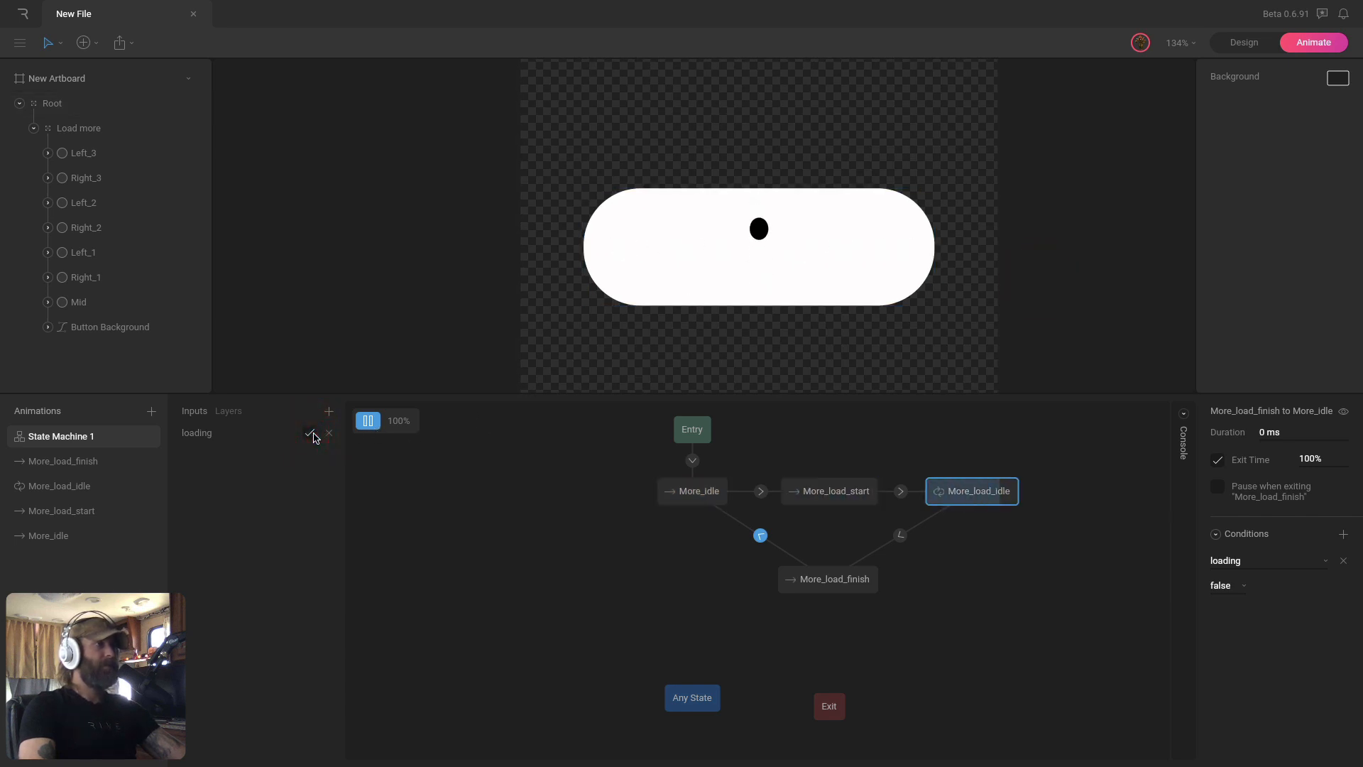
pyautogui.click(313, 434)
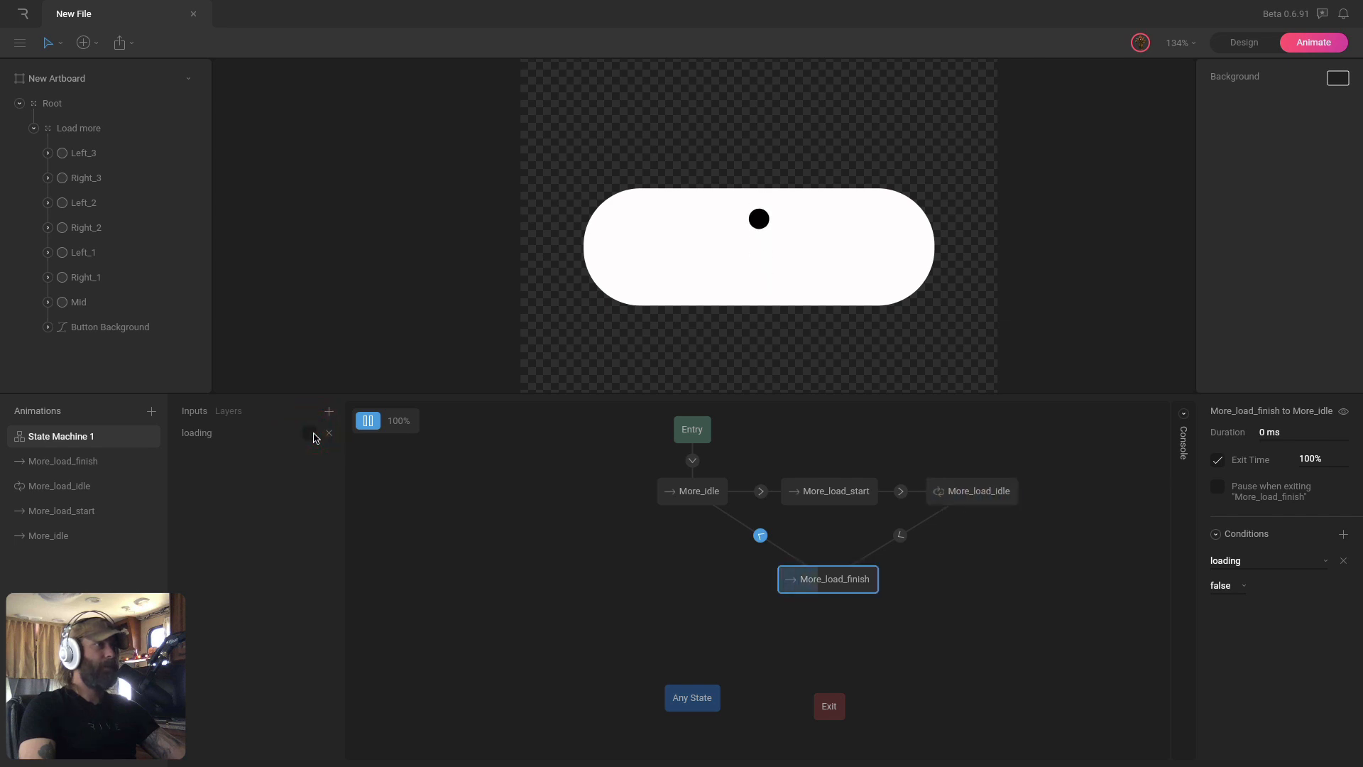